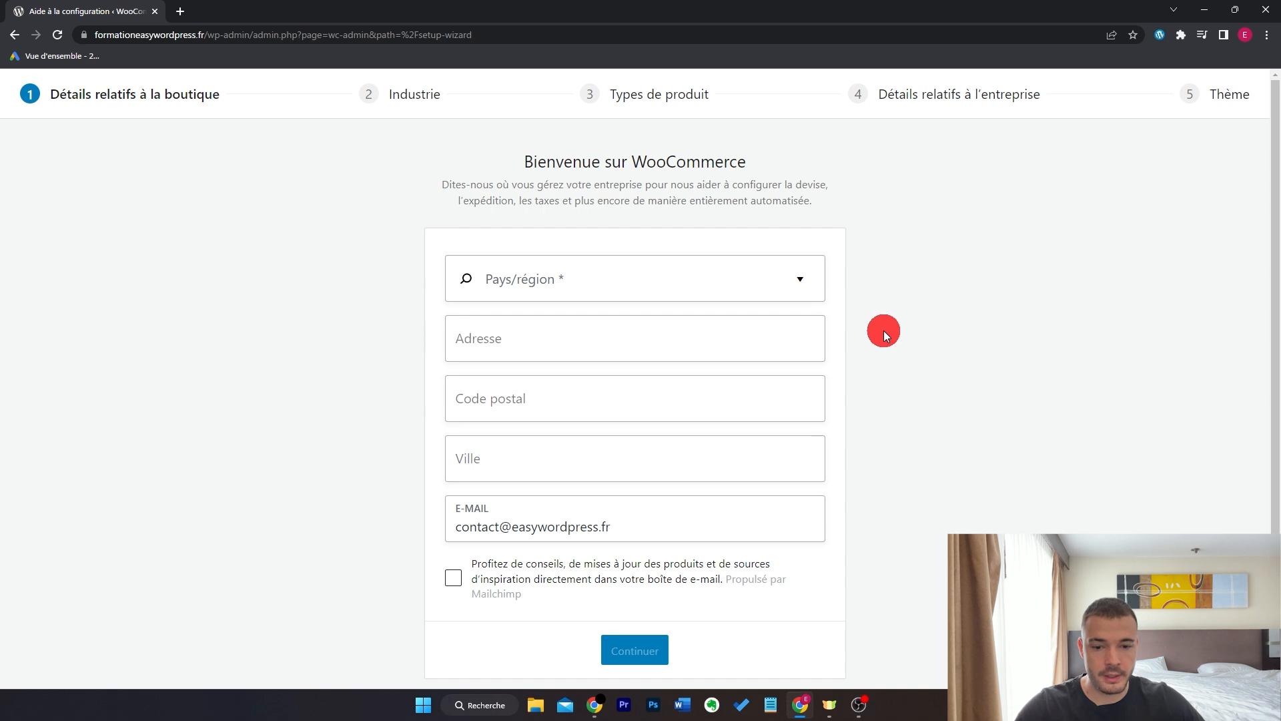
# - Set the store country to France, enter the address, submit, and decline usage tracking
pyautogui.scroll(1, 883, 330)
pyautogui.click(731, 288)
pyautogui.write('fran')
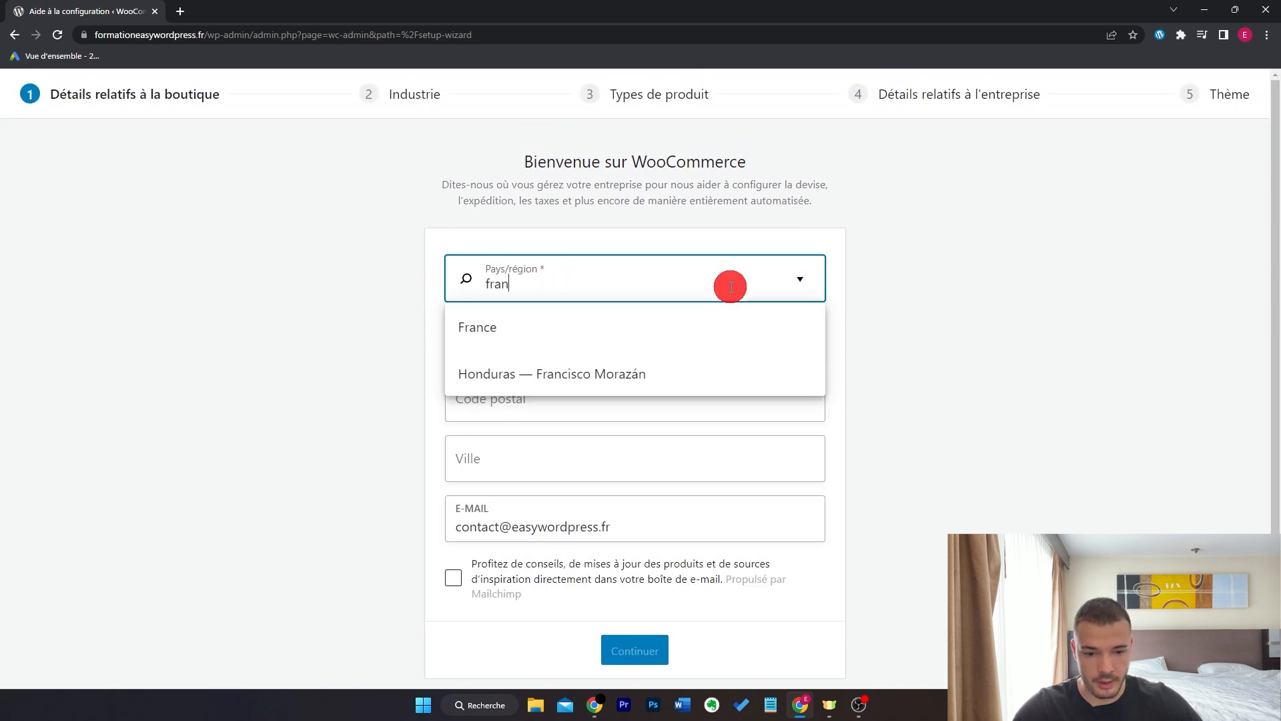
pyautogui.click(668, 320)
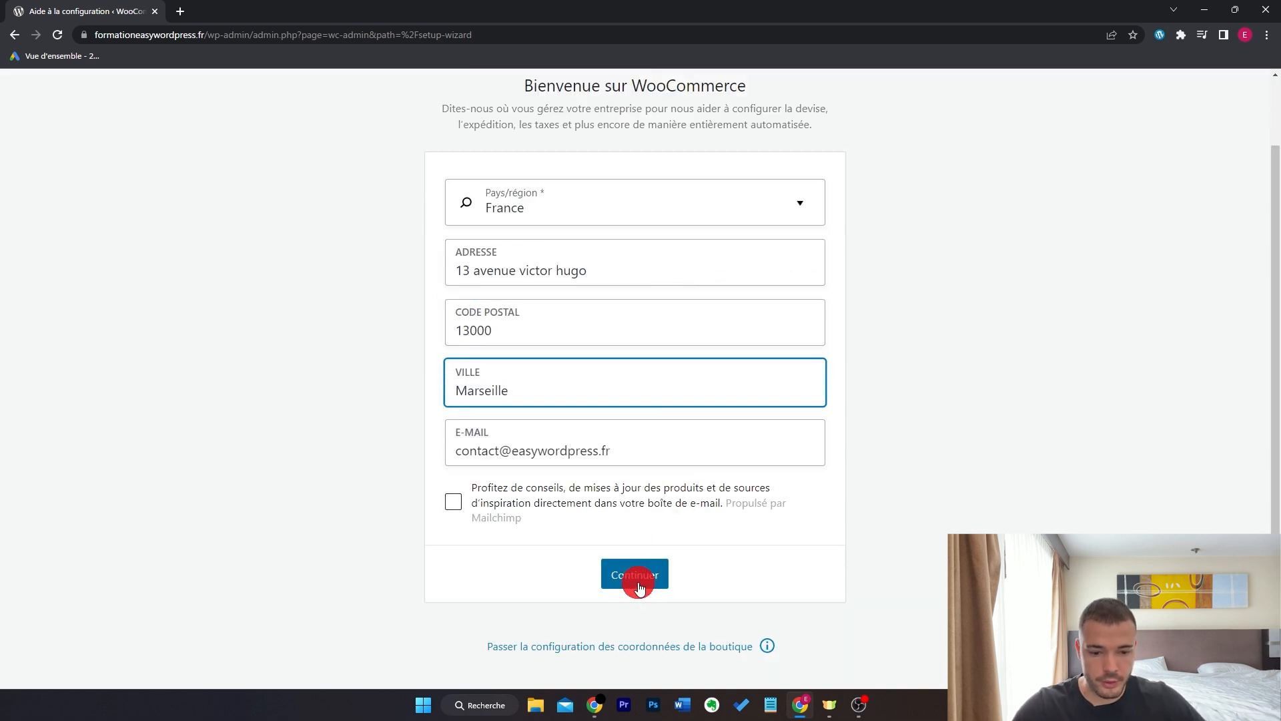
pyautogui.click(638, 578)
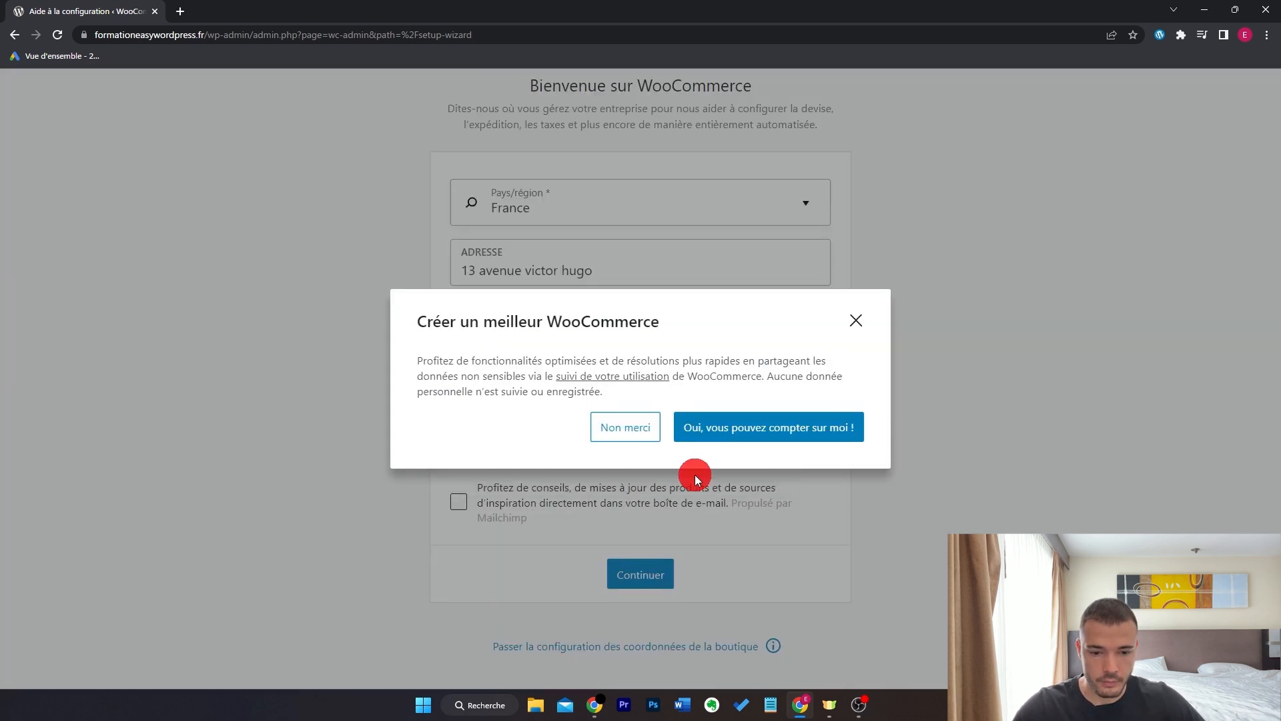
pyautogui.click(609, 429)
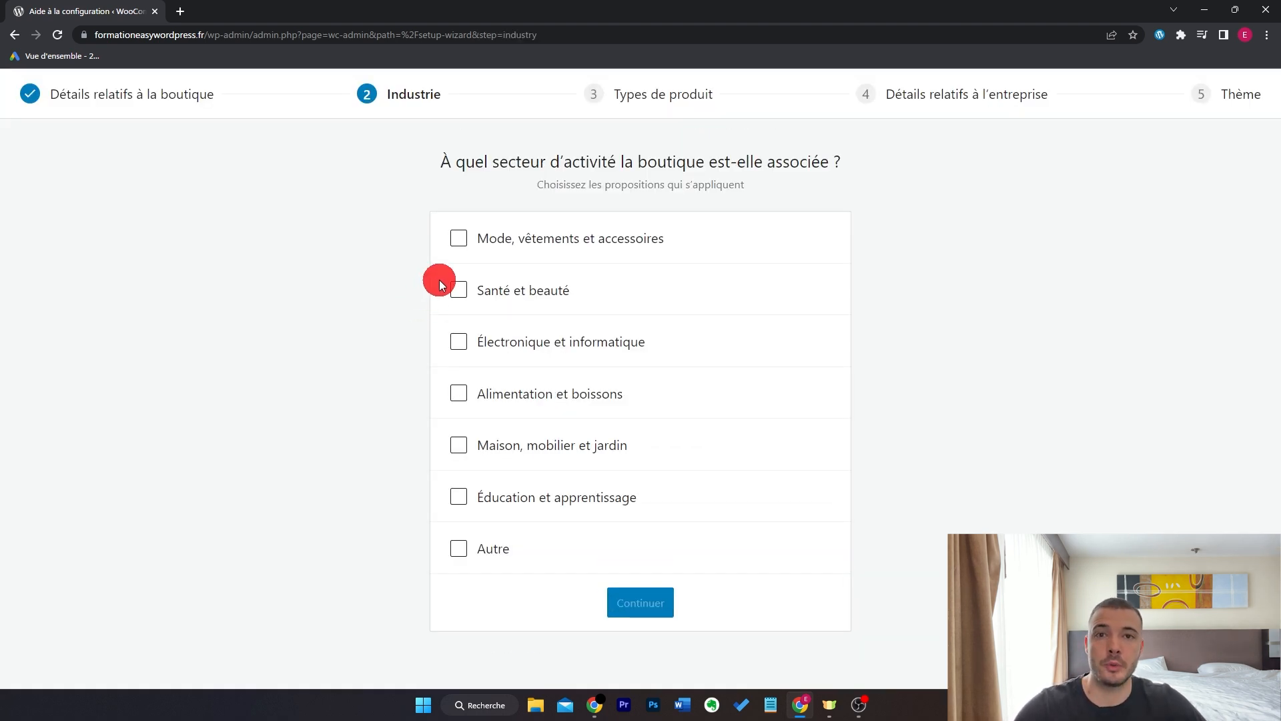
# - Choose 'Mode, vêtements et accessoires' as the store's industry and continue
pyautogui.click(459, 239)
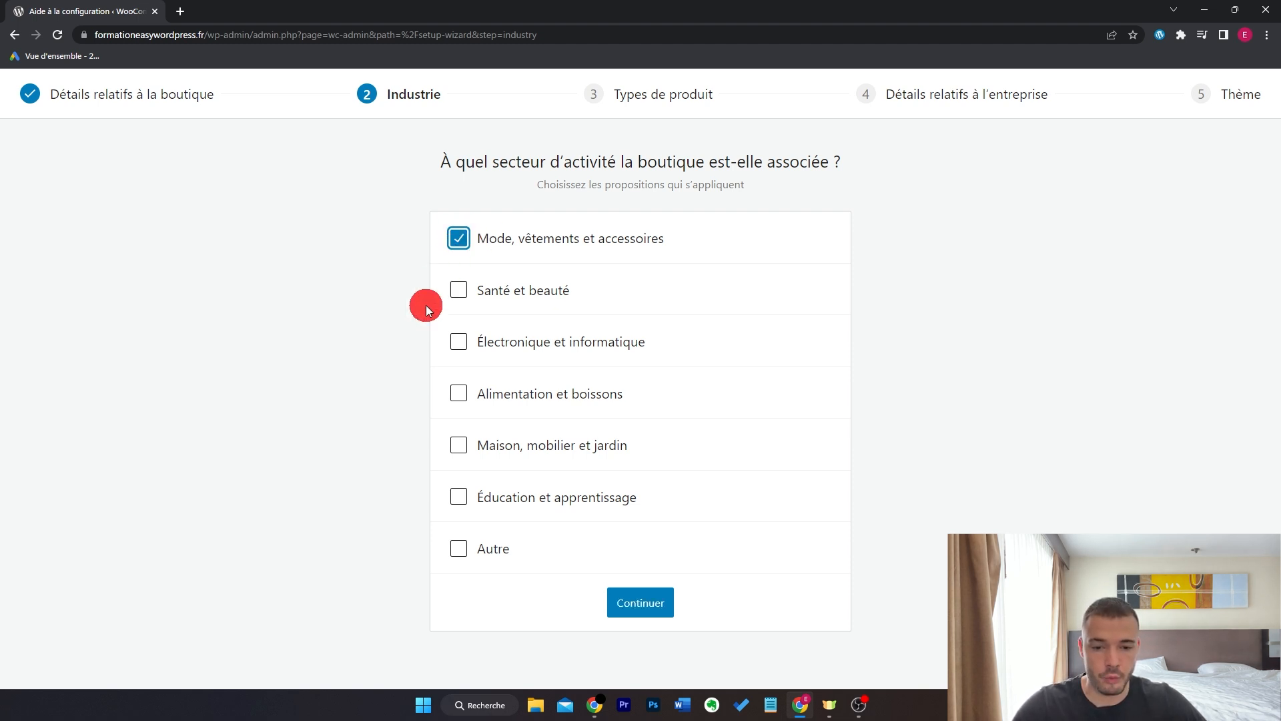
pyautogui.click(623, 604)
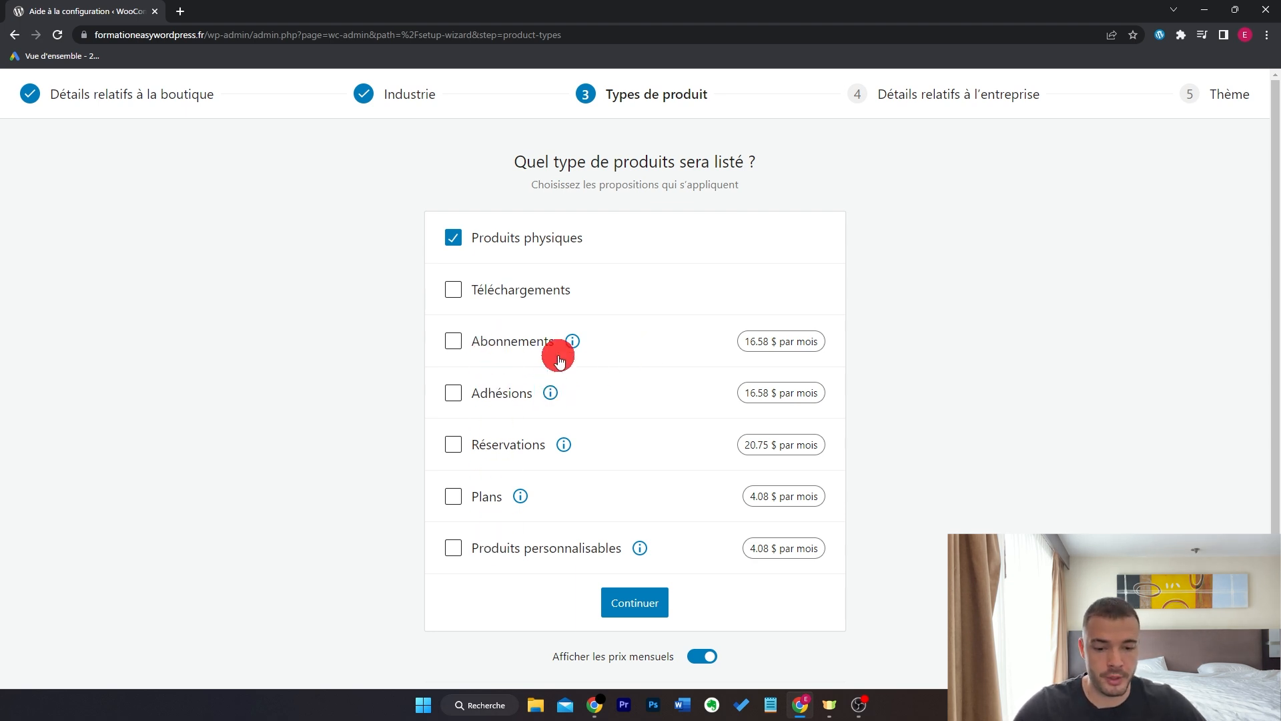
# - Confirm physical products, choose 1 – 10 products and Non for selling elsewhere, skip Business features
pyautogui.click(635, 600)
pyautogui.click(629, 341)
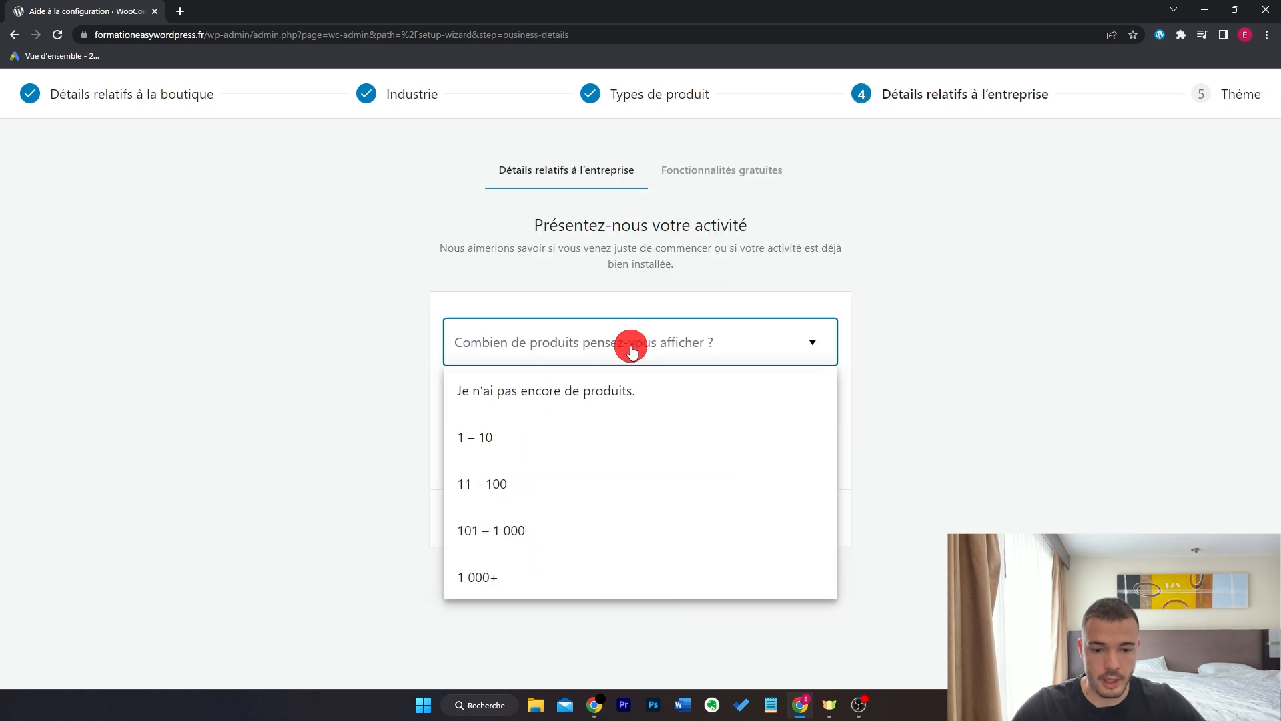
pyautogui.click(612, 433)
pyautogui.click(614, 403)
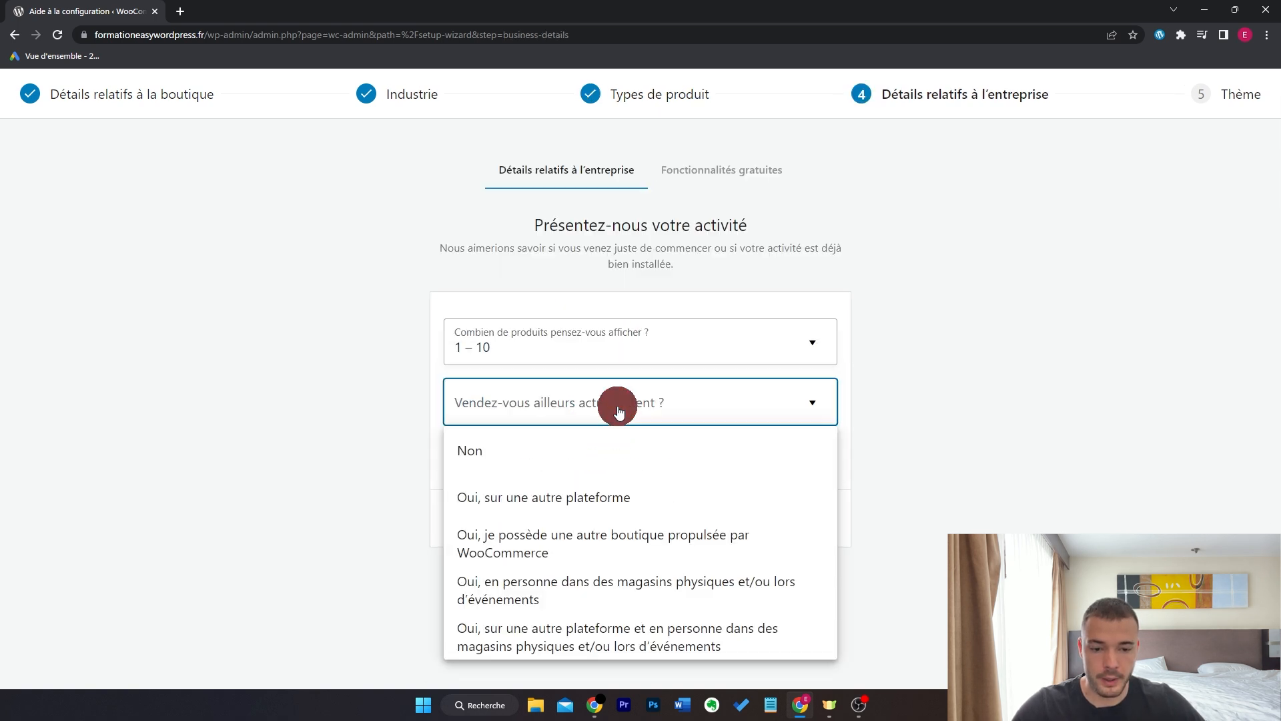
pyautogui.click(614, 452)
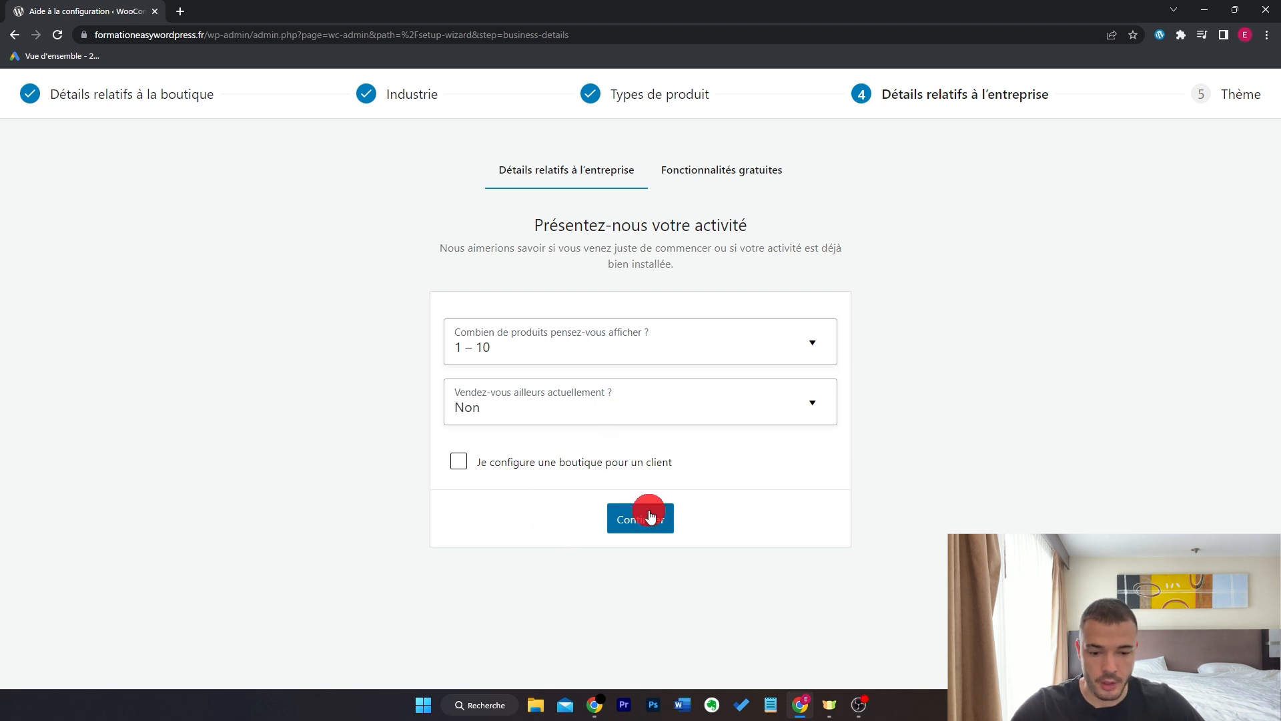
pyautogui.click(632, 521)
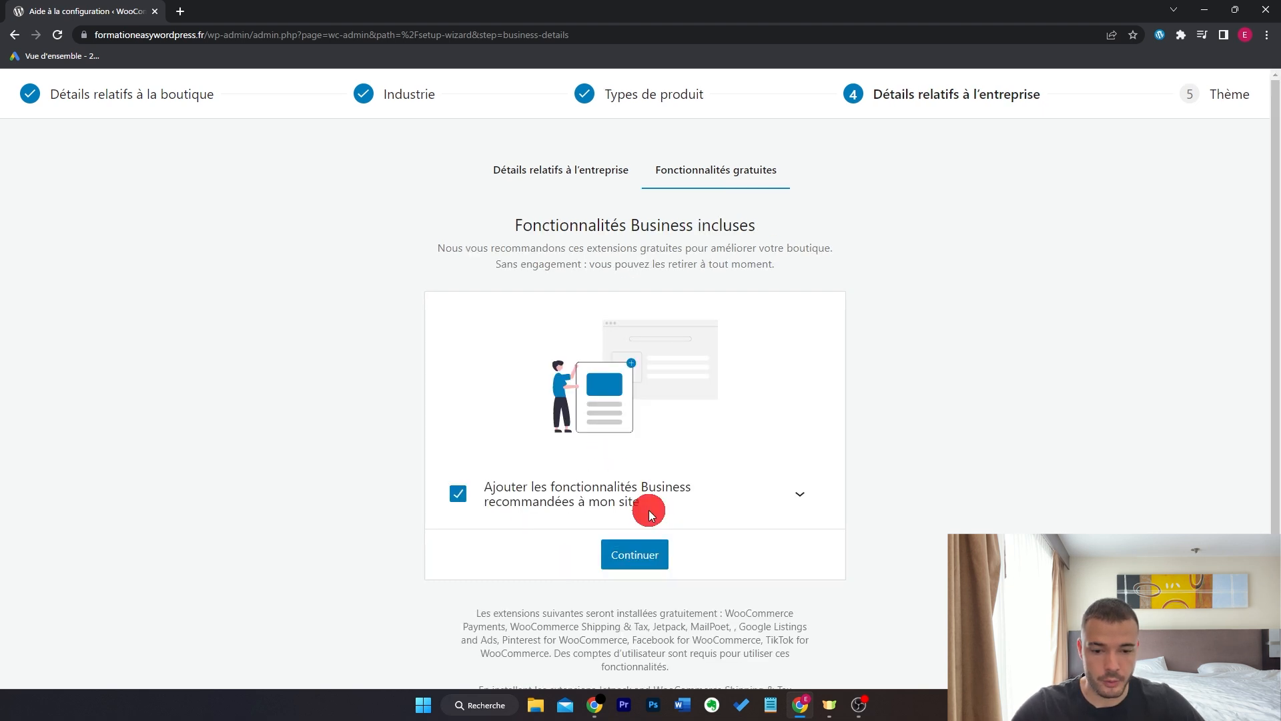
pyautogui.click(457, 496)
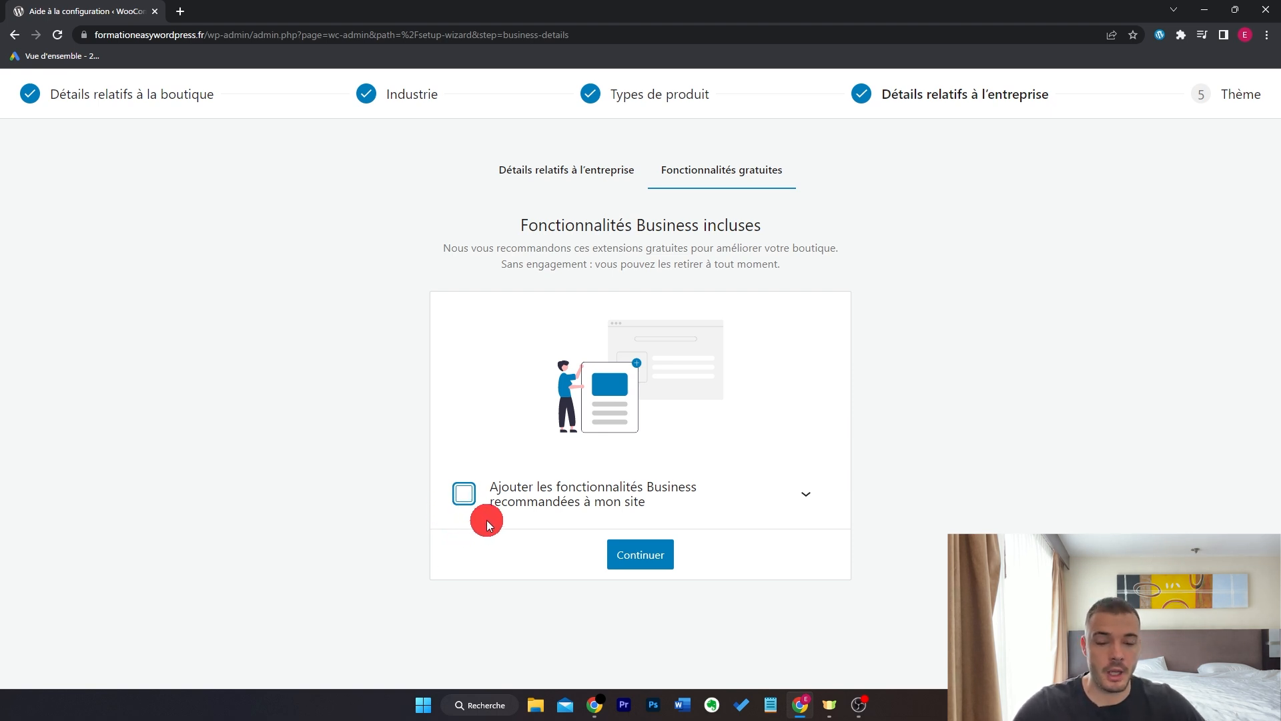
pyautogui.click(644, 556)
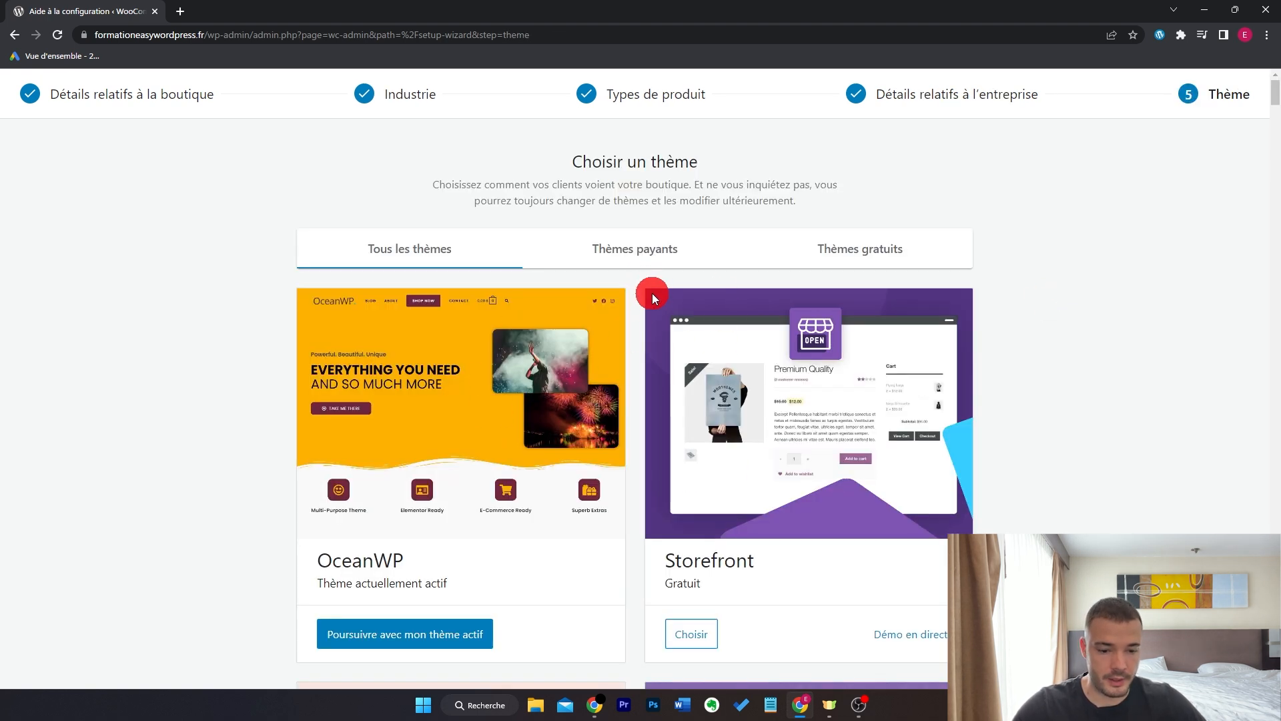
# - Keep the currently active OceanWP theme to finish the setup wizard
pyautogui.scroll(-1, 651, 291)
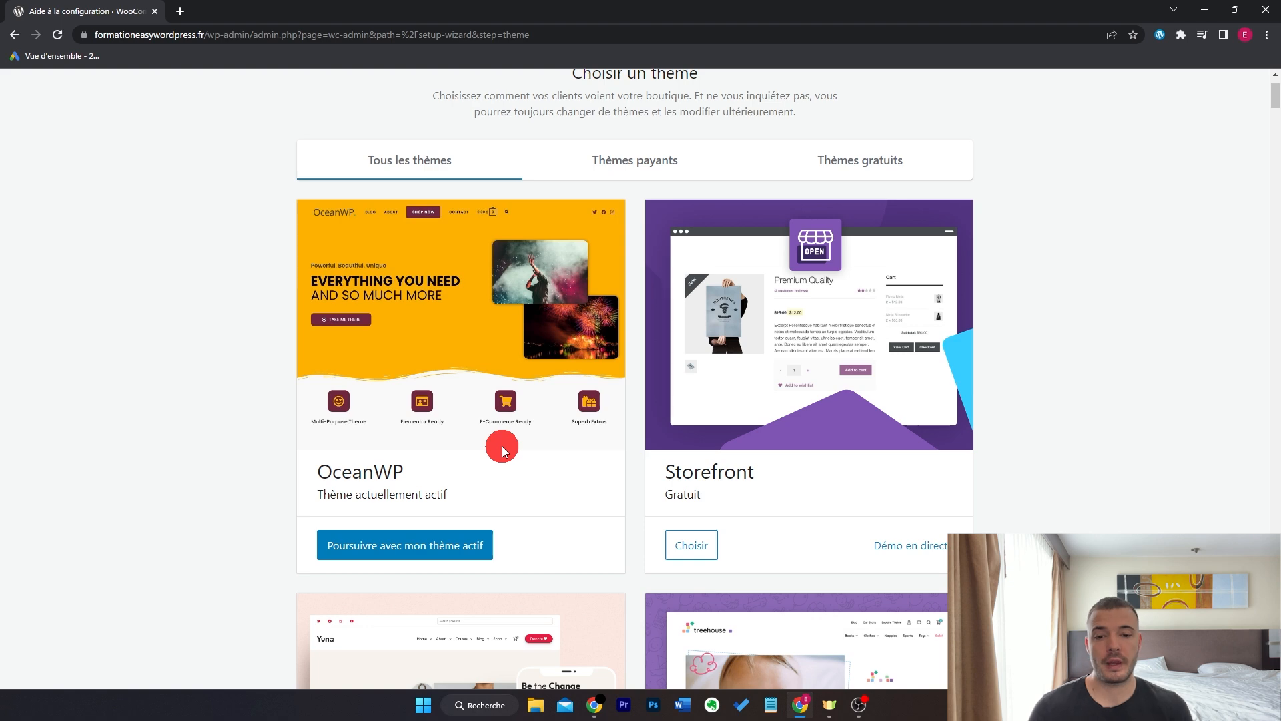
pyautogui.click(471, 547)
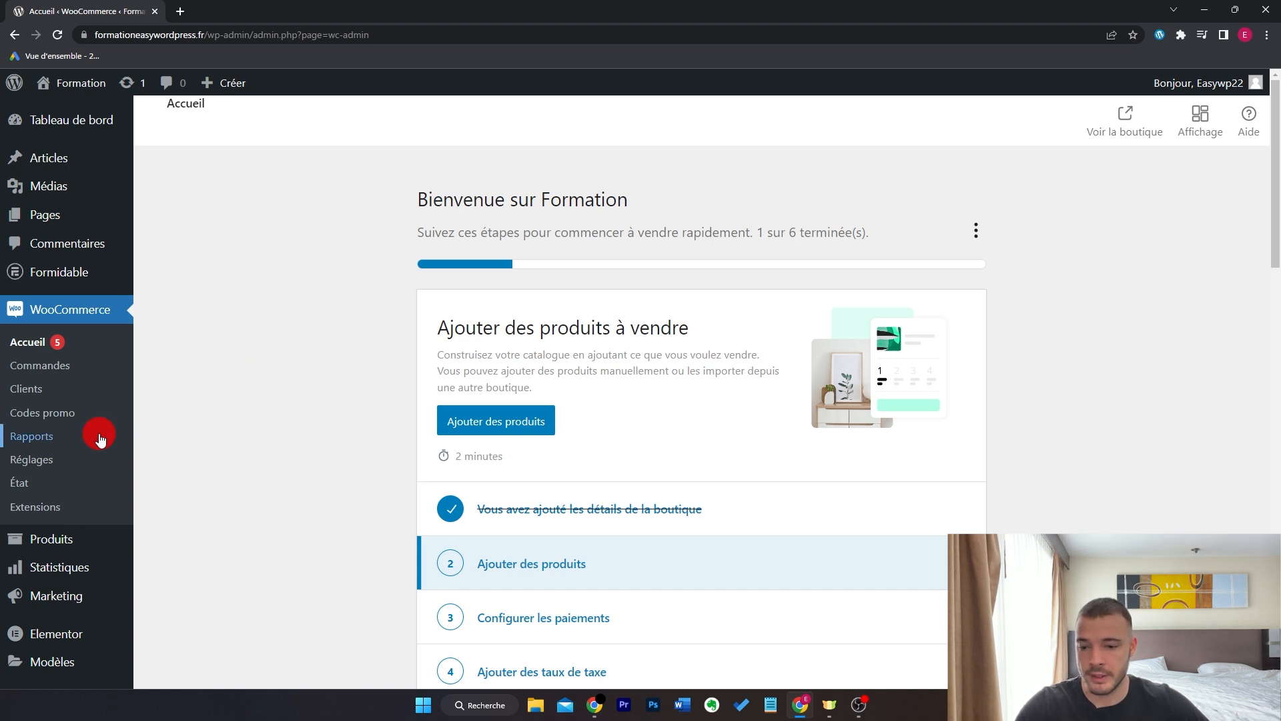
# - In WooCommerce settings, keep selling to all countries and the current shipping destinations
pyautogui.click(47, 458)
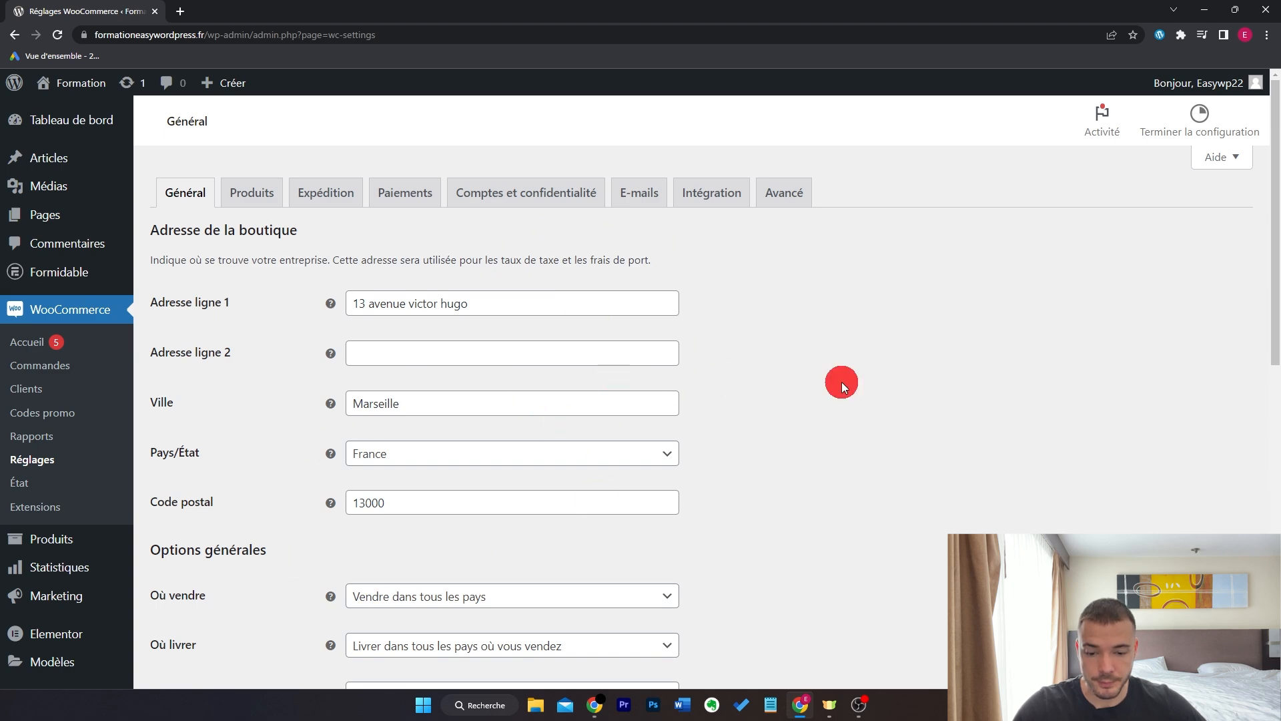
pyautogui.scroll(-2, 878, 376)
pyautogui.scroll(-2, 878, 376)
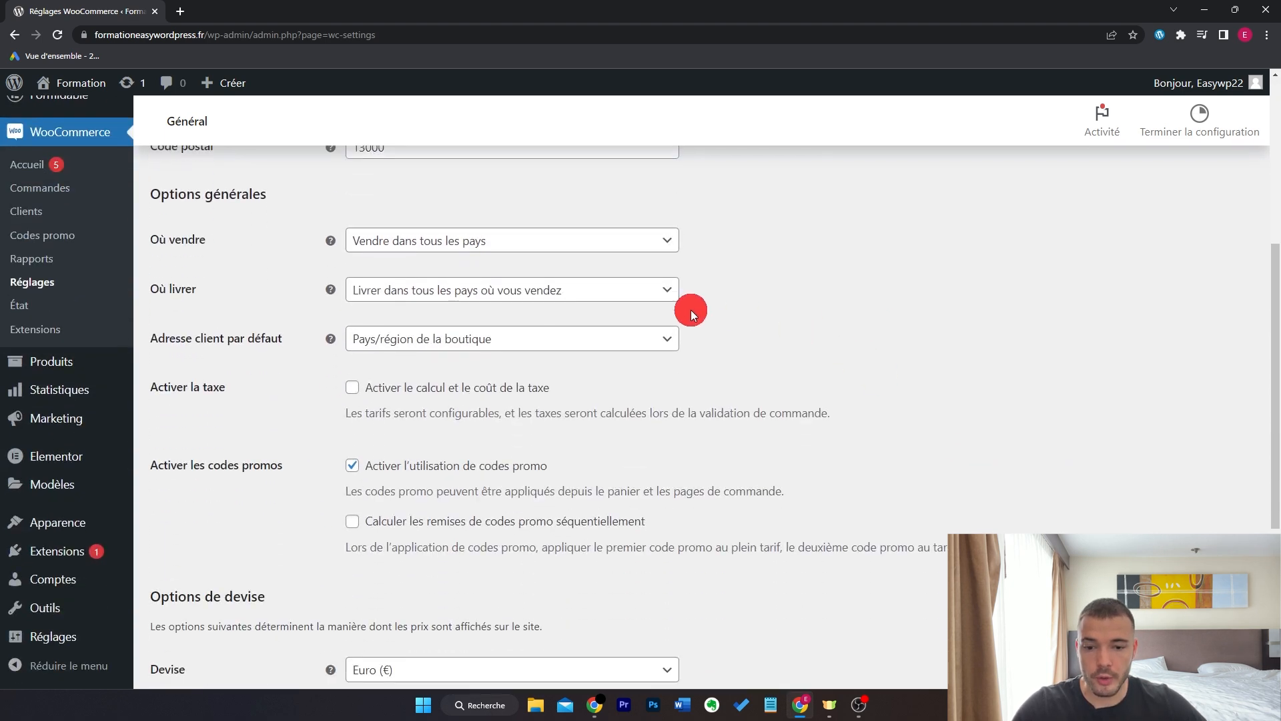
pyautogui.click(627, 248)
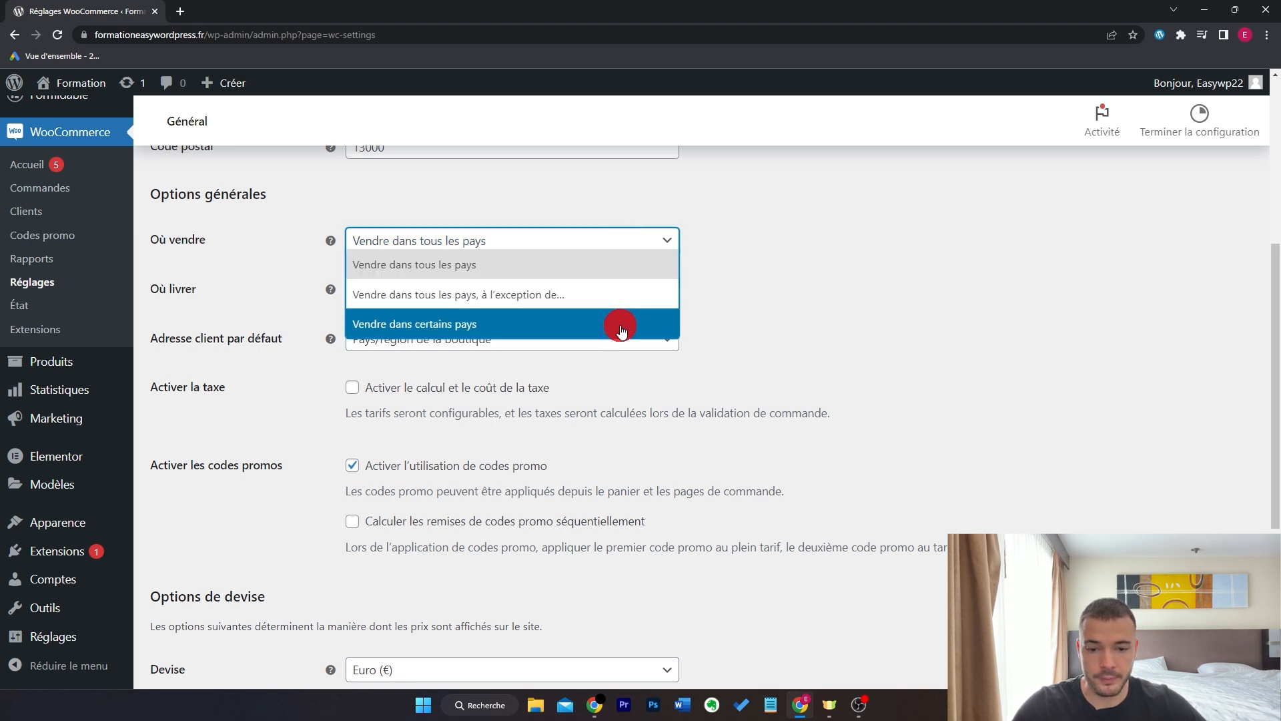
pyautogui.click(640, 254)
pyautogui.click(654, 294)
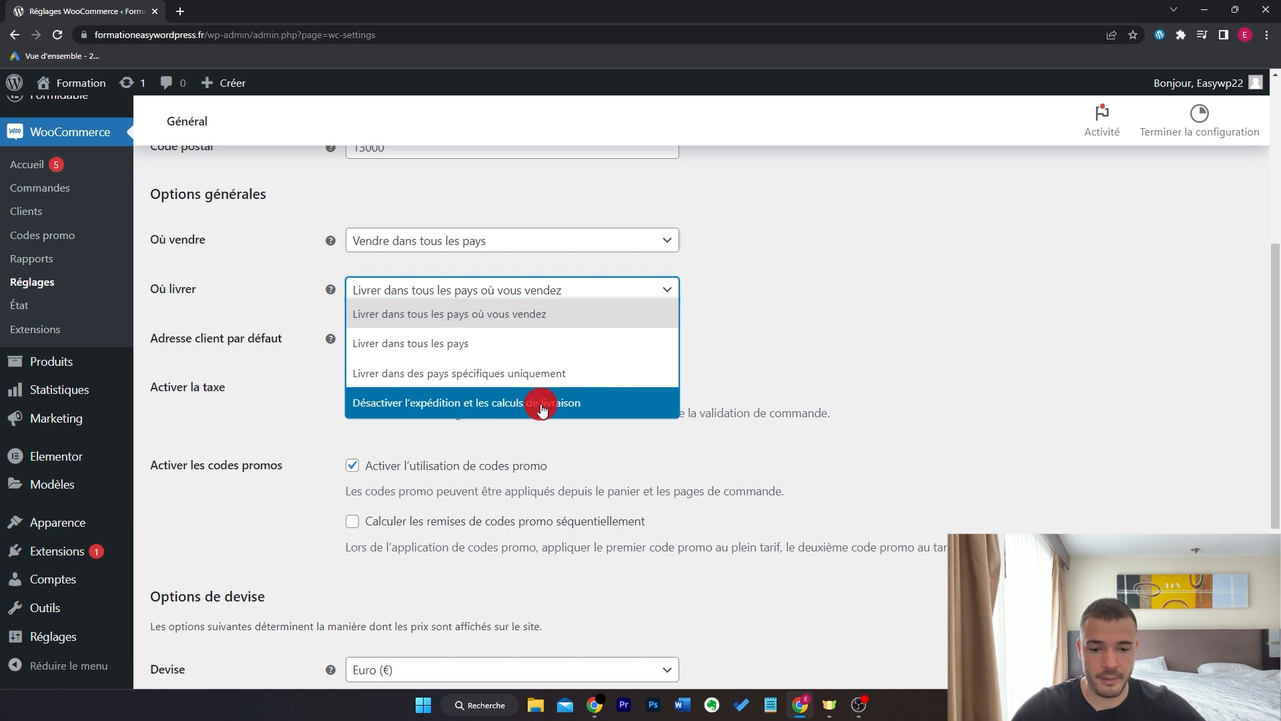
pyautogui.click(609, 308)
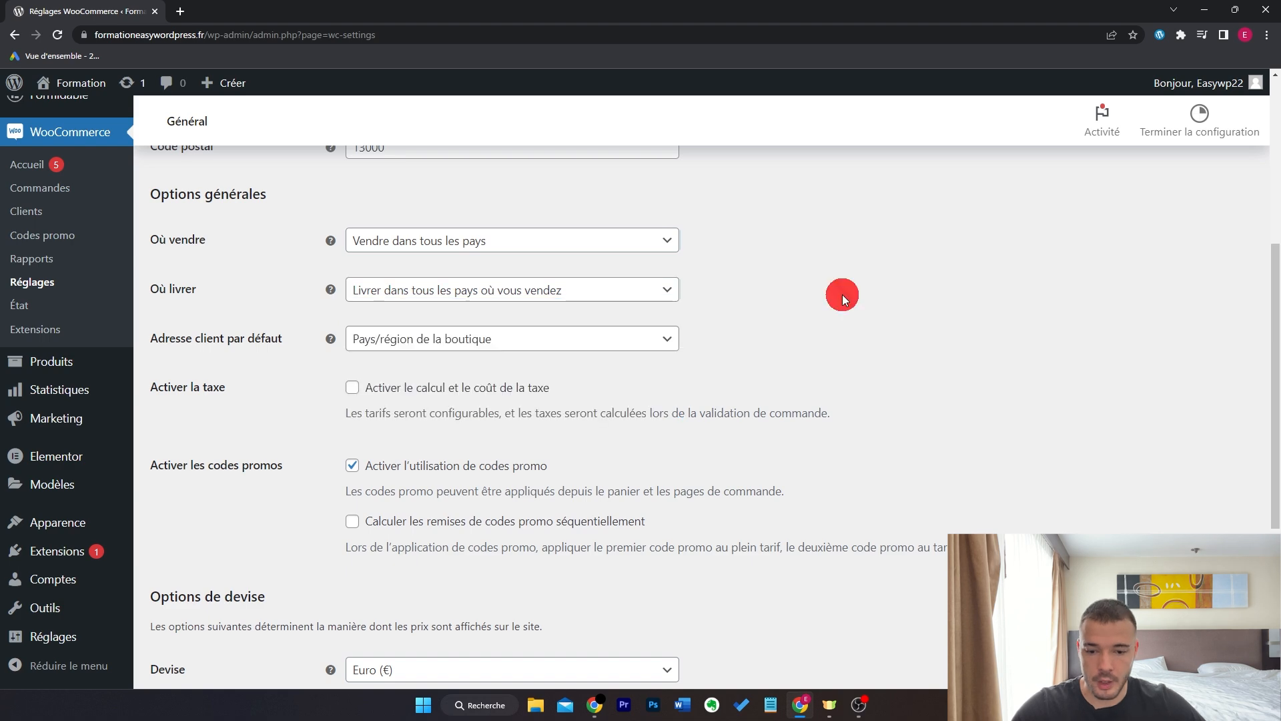
# - Look over the rest of the general settings and switch to the Produits settings
pyautogui.scroll(-5, 838, 294)
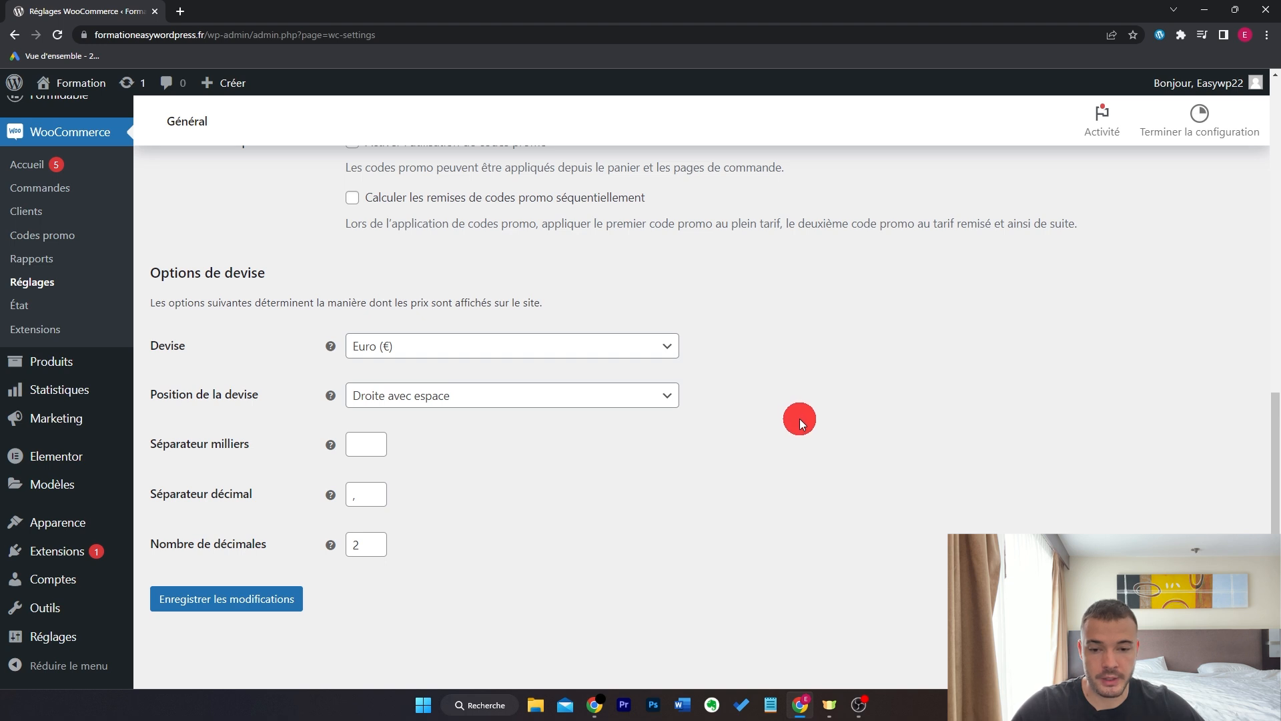
pyautogui.scroll(10, 814, 421)
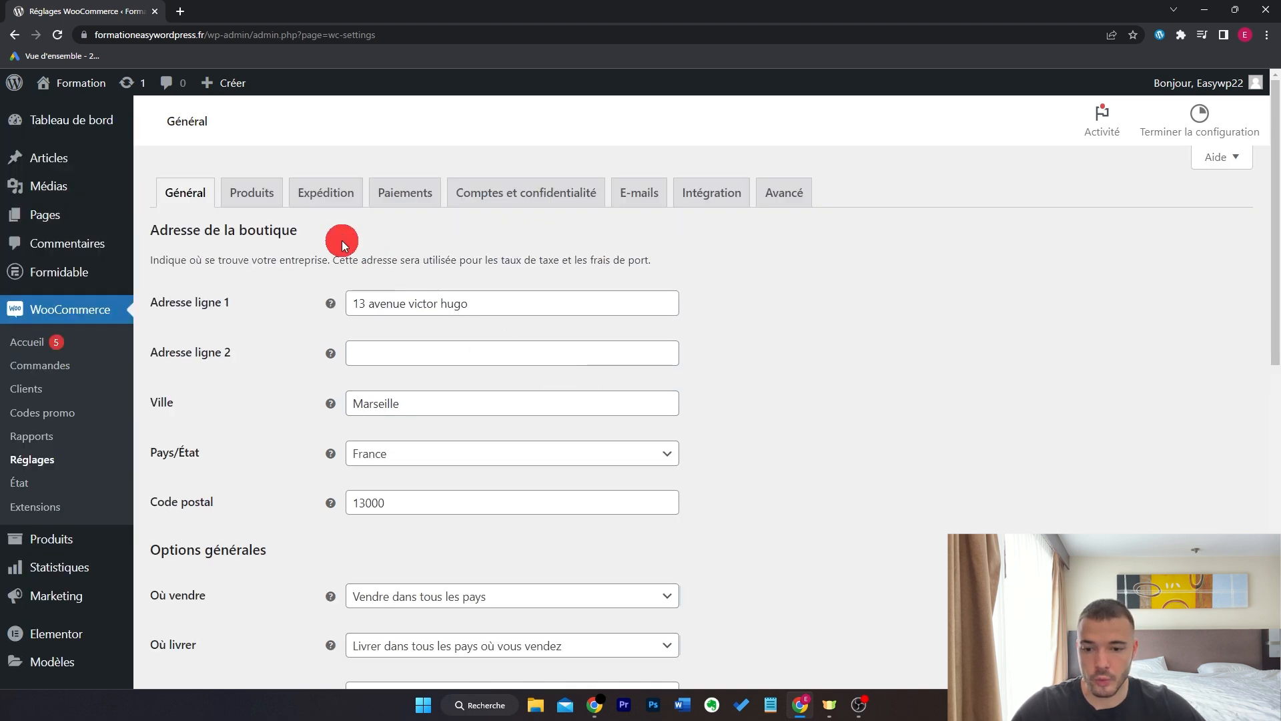
pyautogui.click(252, 199)
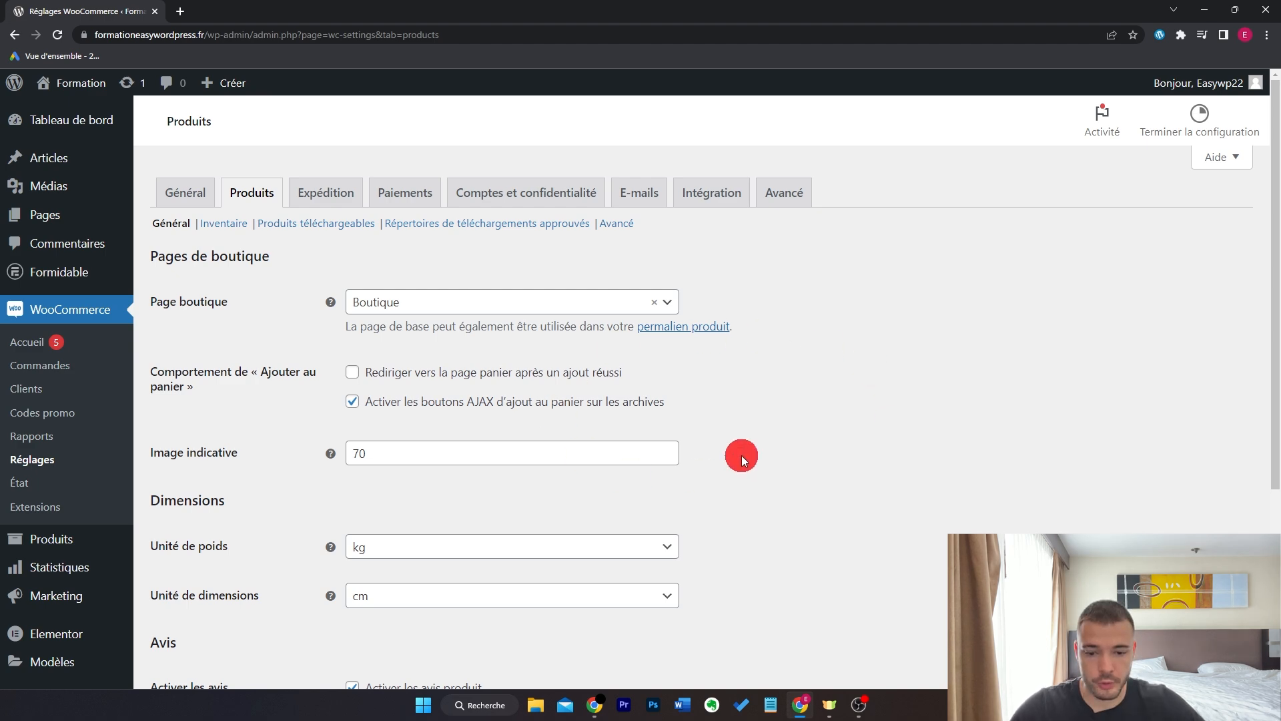
# - Look over the Produits settings, then go to the Expédition shipping zones list
pyautogui.scroll(-4, 742, 455)
pyautogui.scroll(4, 742, 456)
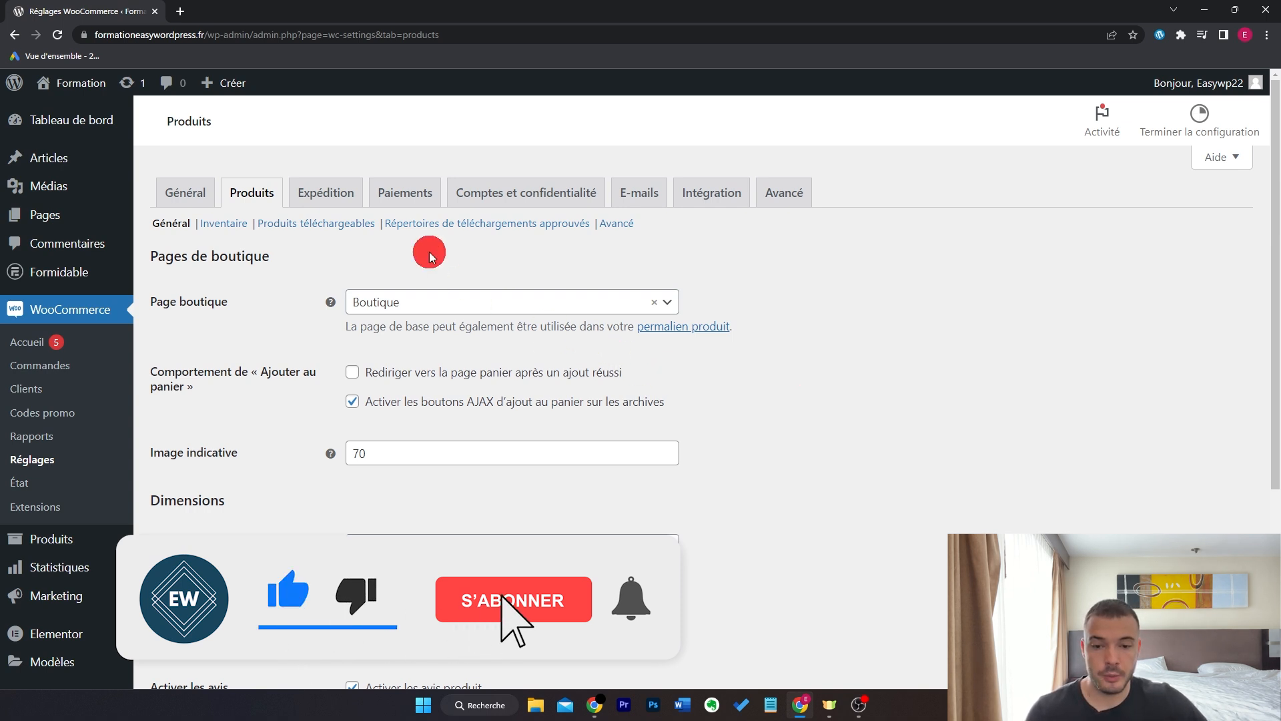
pyautogui.click(342, 197)
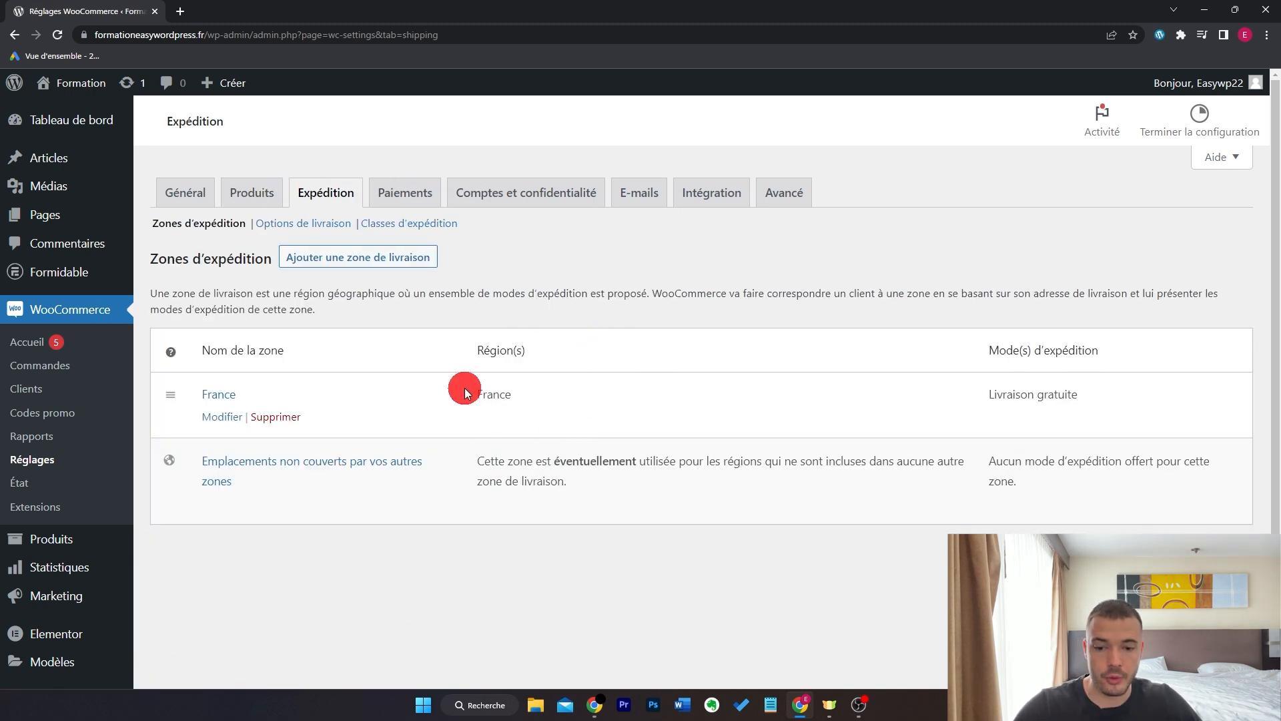
# - Add a Forfait flat-rate method to the France zone and move it above Livraison gratuite
pyautogui.click(222, 421)
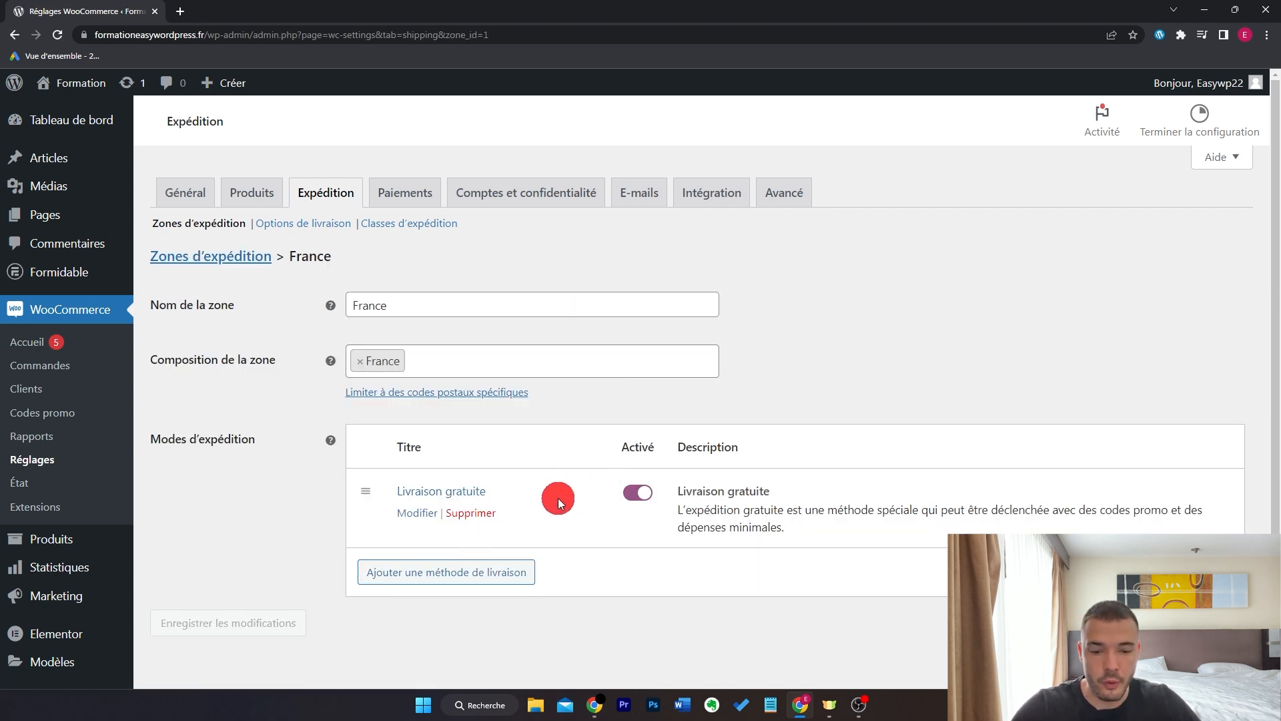
pyautogui.scroll(-3, 559, 502)
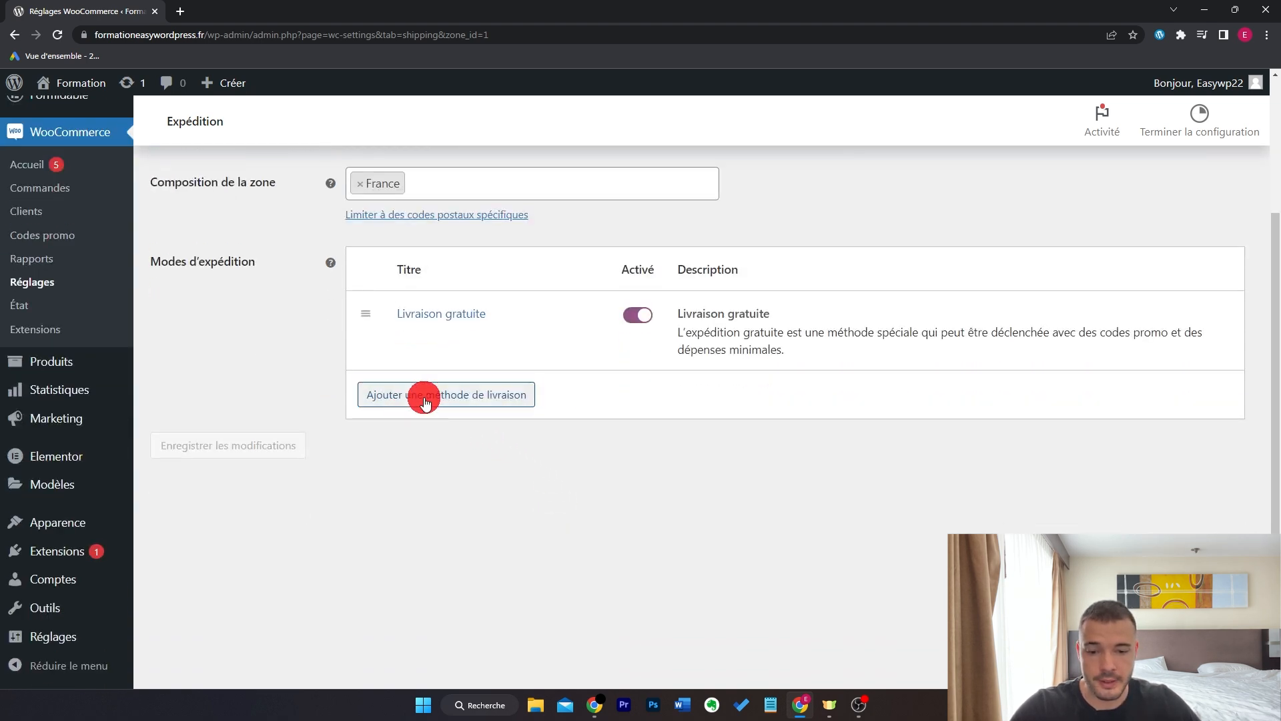
pyautogui.click(463, 395)
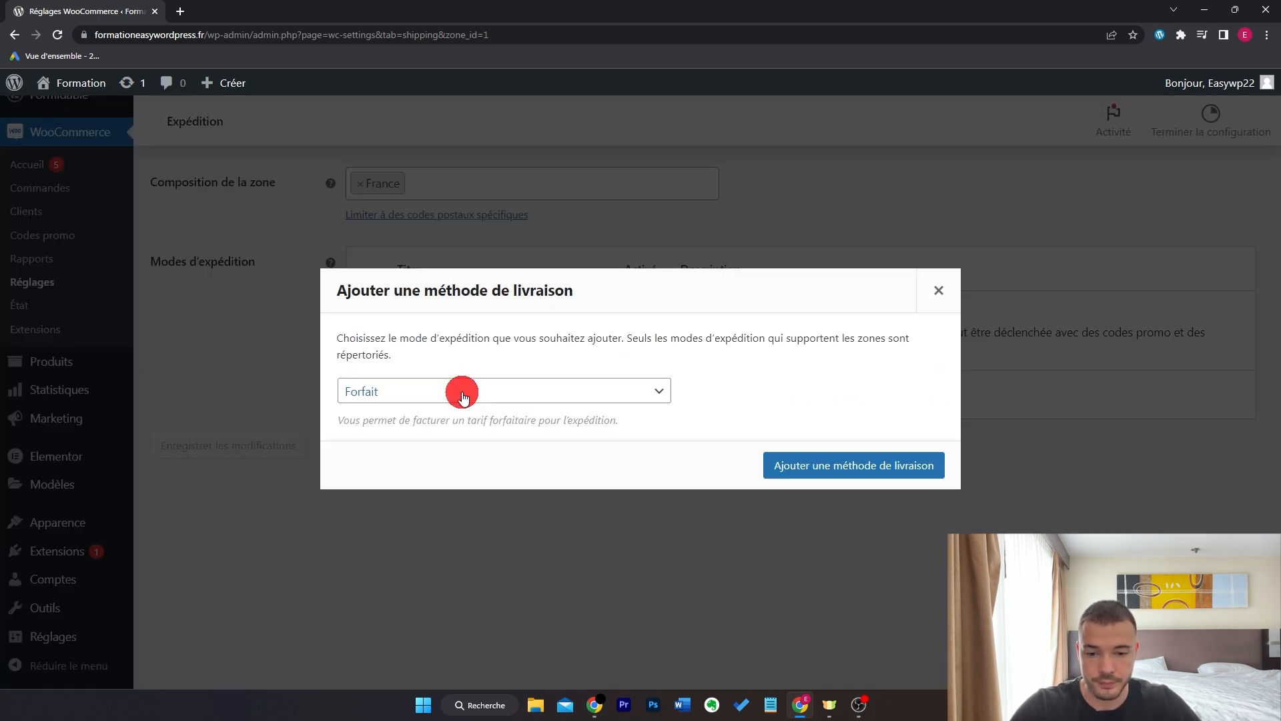
pyautogui.click(462, 391)
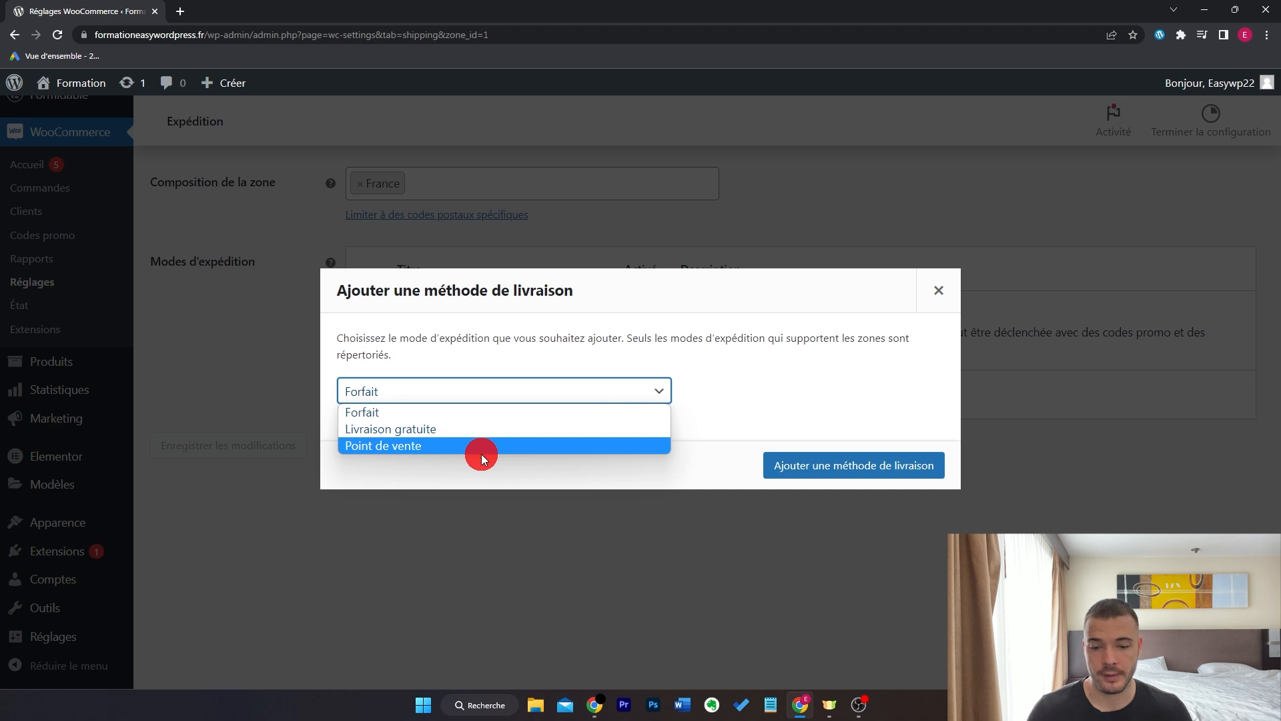
pyautogui.click(478, 410)
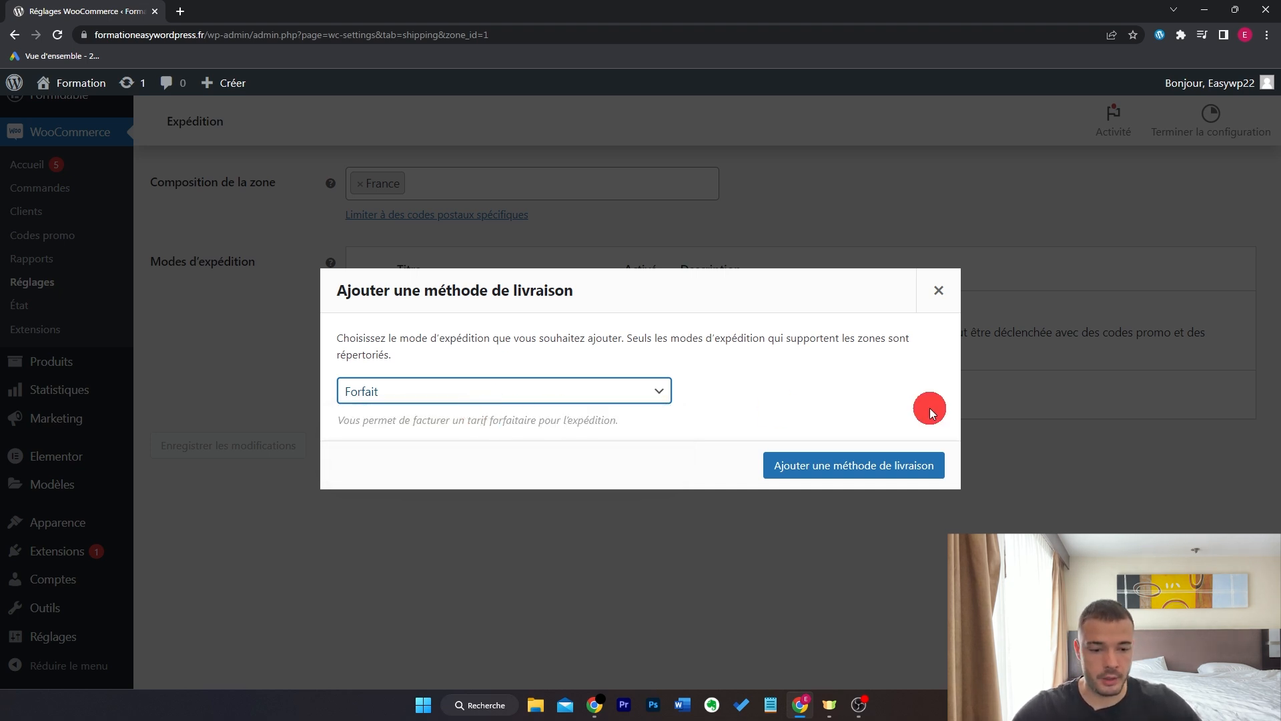
pyautogui.click(894, 462)
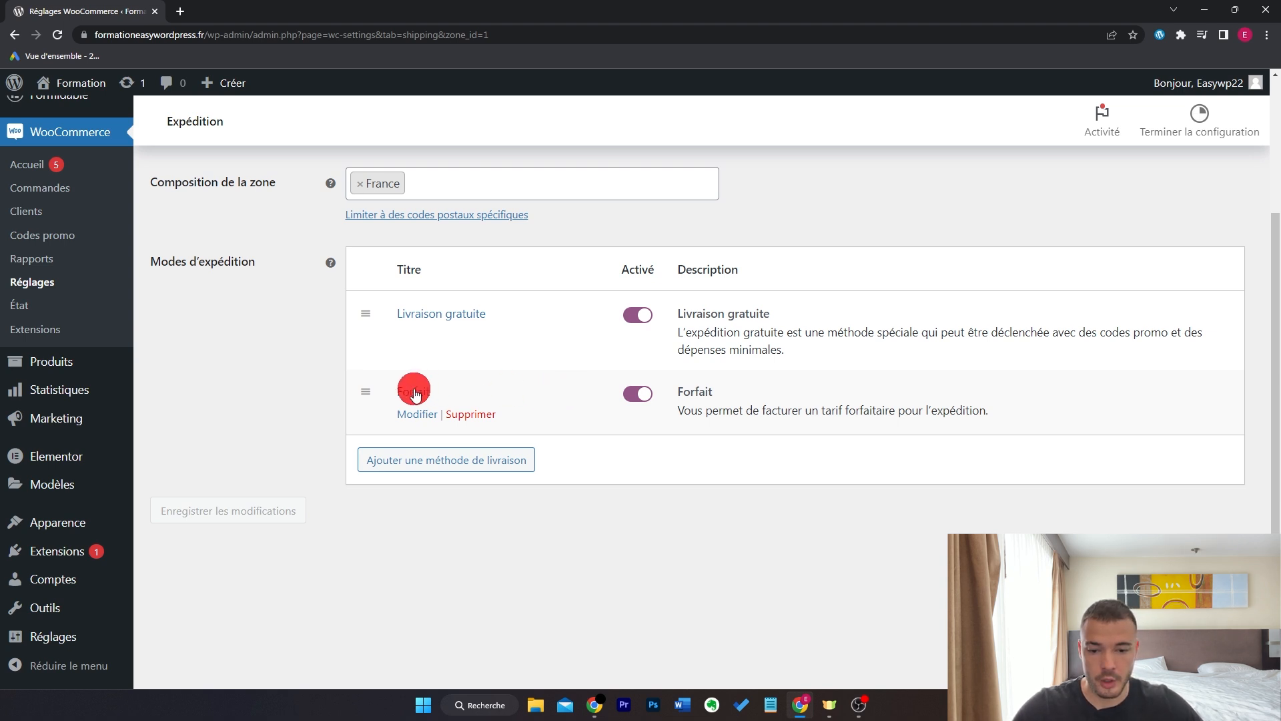
pyautogui.moveTo(364, 391); pyautogui.dragTo(367, 308)
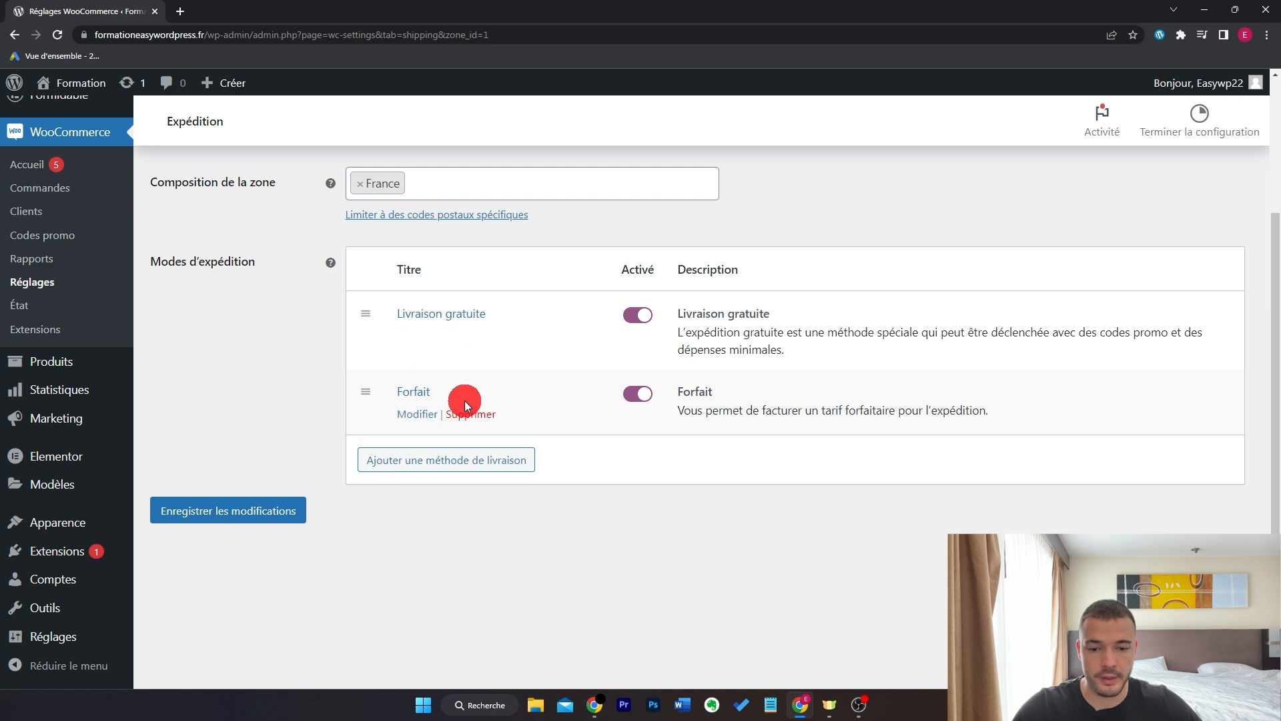
pyautogui.moveTo(368, 391); pyautogui.dragTo(367, 306)
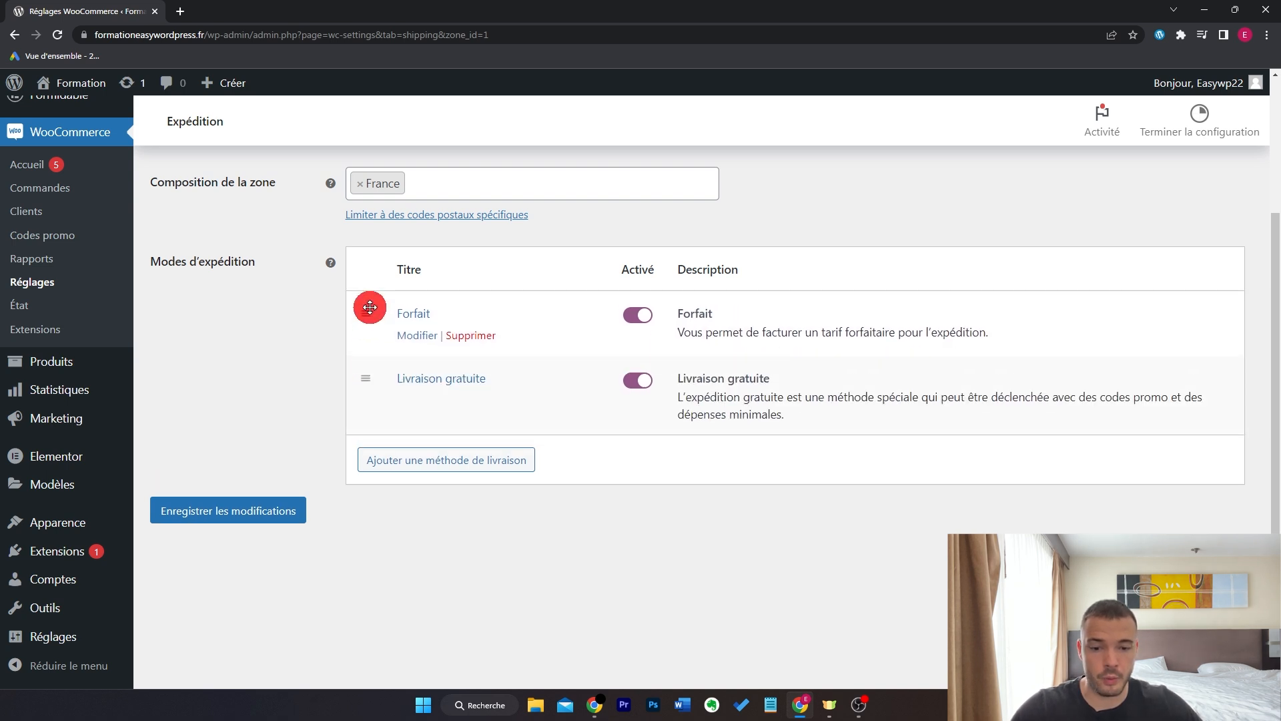
# - Retitle the Forfait method 'Livraison Colissimo 3-5 jours' with cost 4,90 and save
pyautogui.click(427, 335)
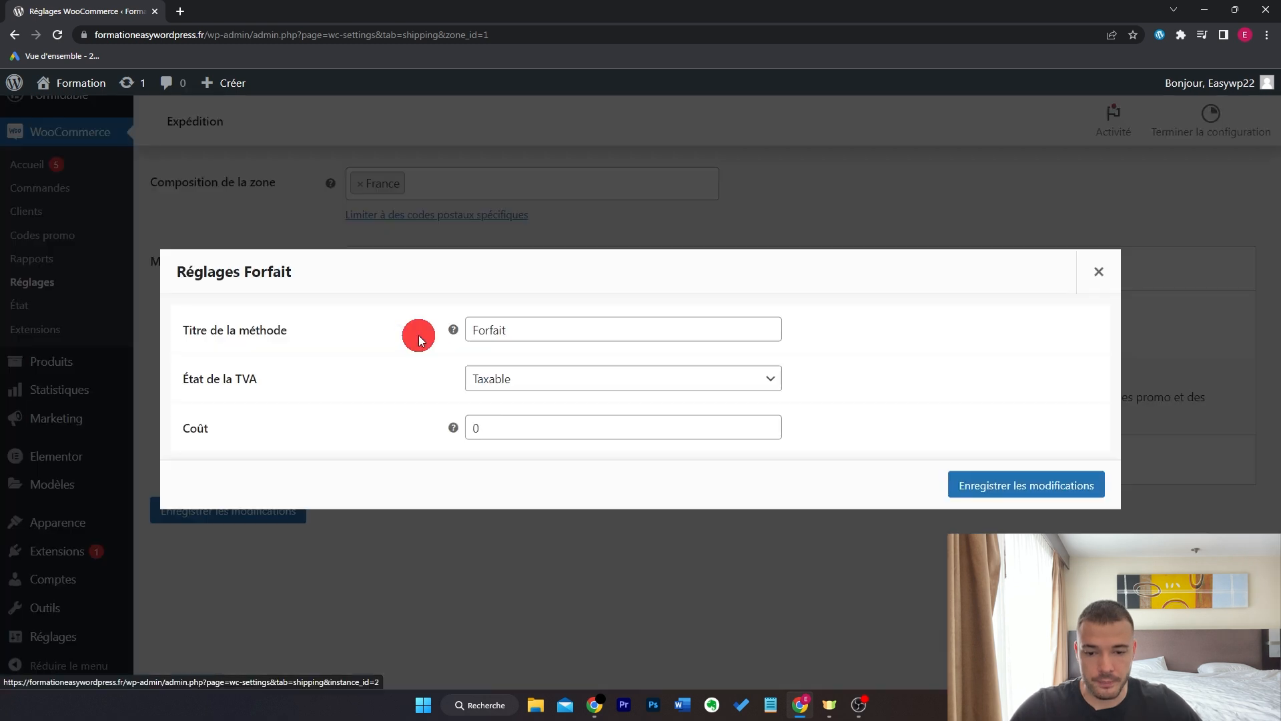
pyautogui.moveTo(529, 334); pyautogui.dragTo(405, 345)
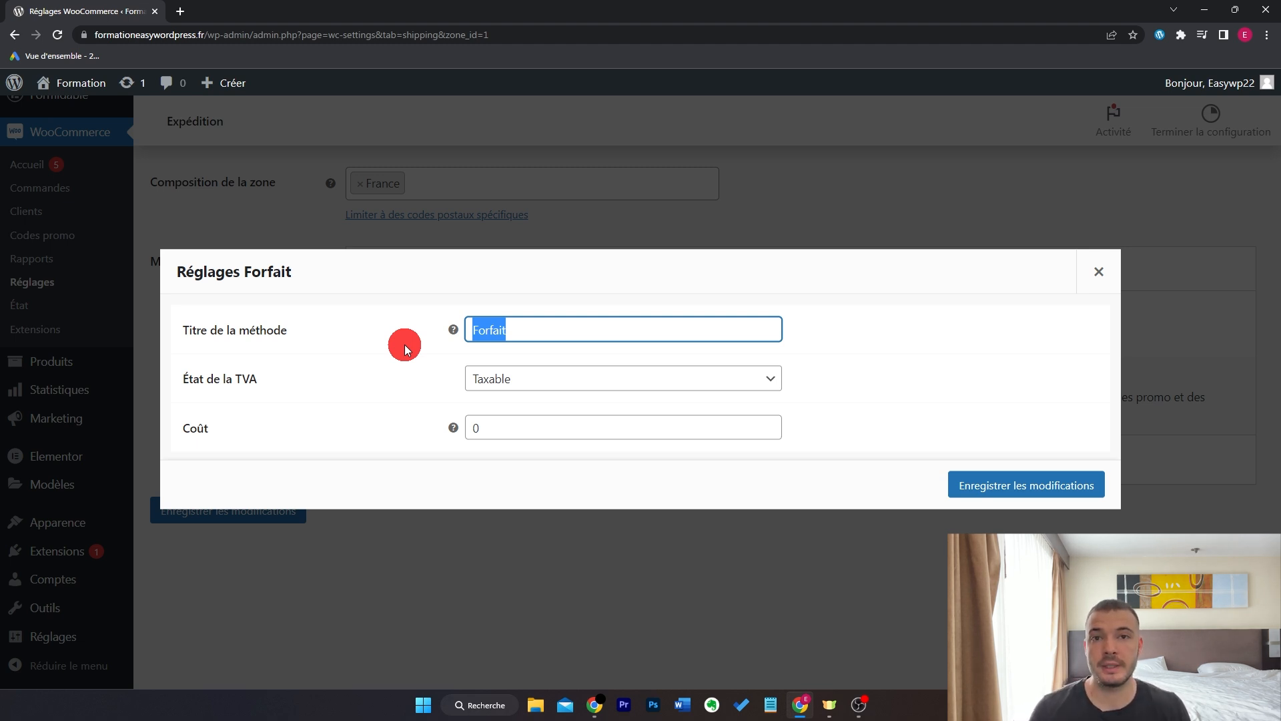
pyautogui.write('Livraison Colissimo')
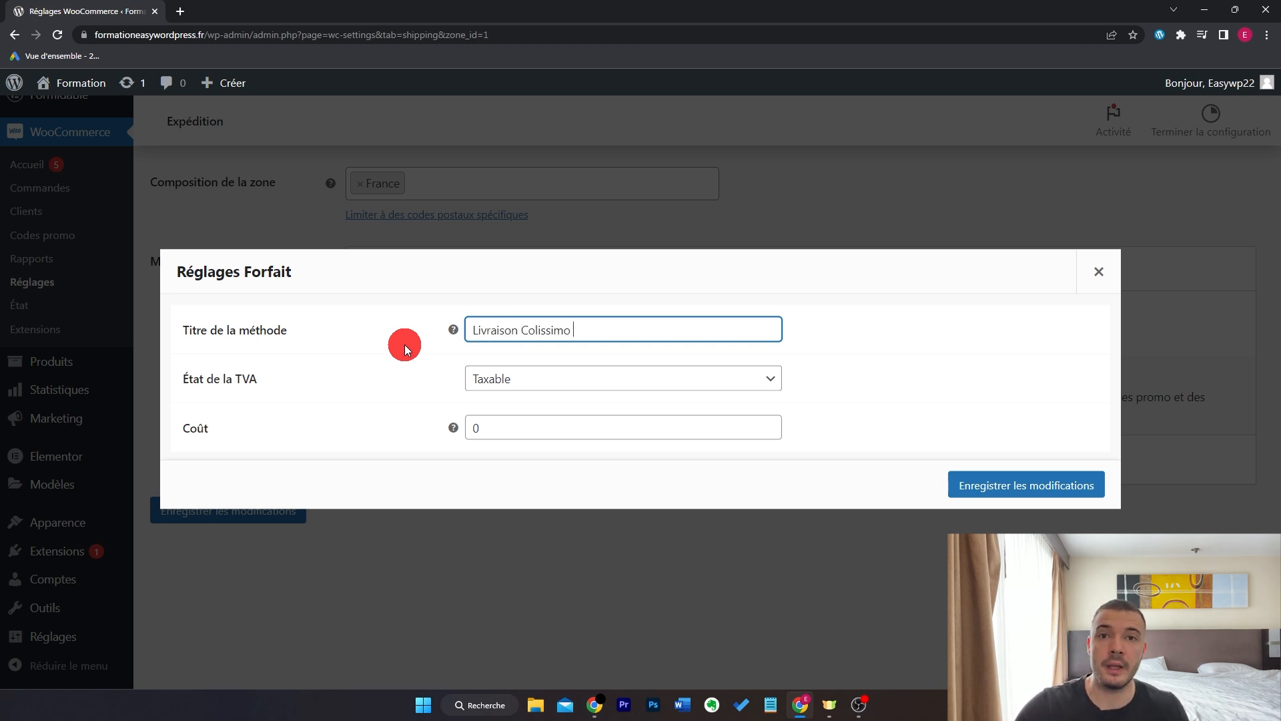
pyautogui.write(' 3-5 jours')
pyautogui.press('Tab')
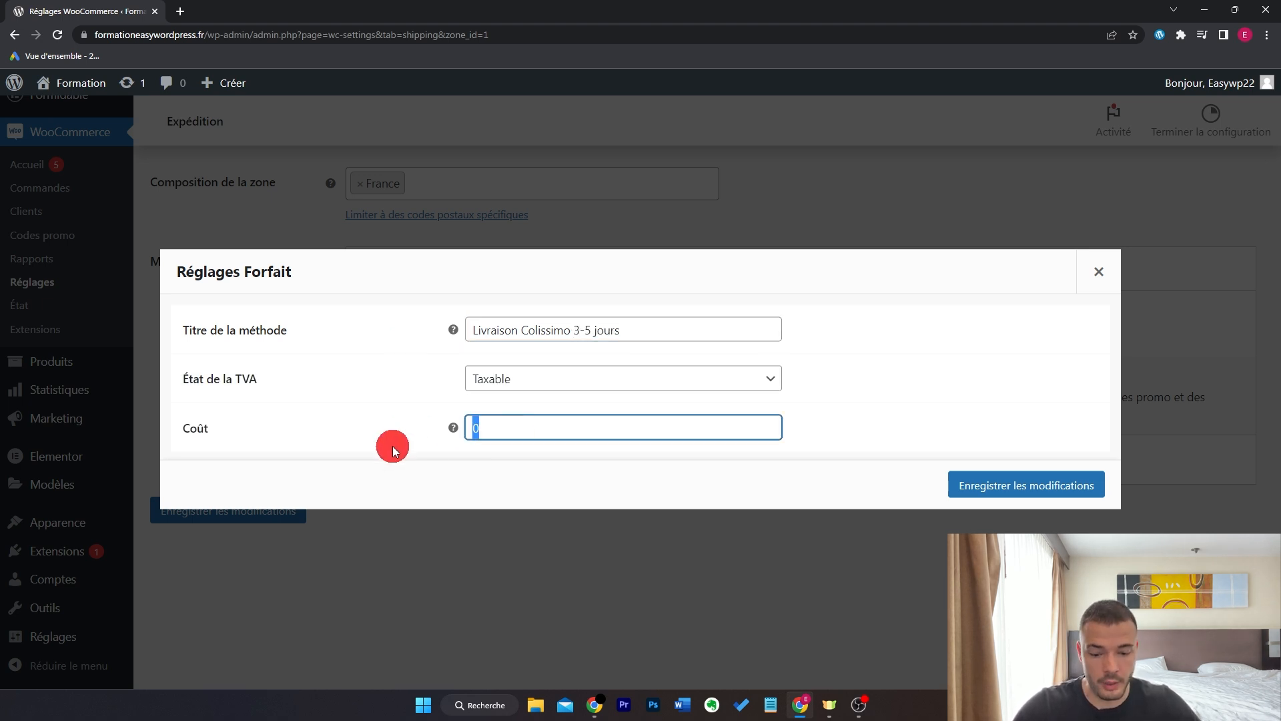
pyautogui.write('4,çà')
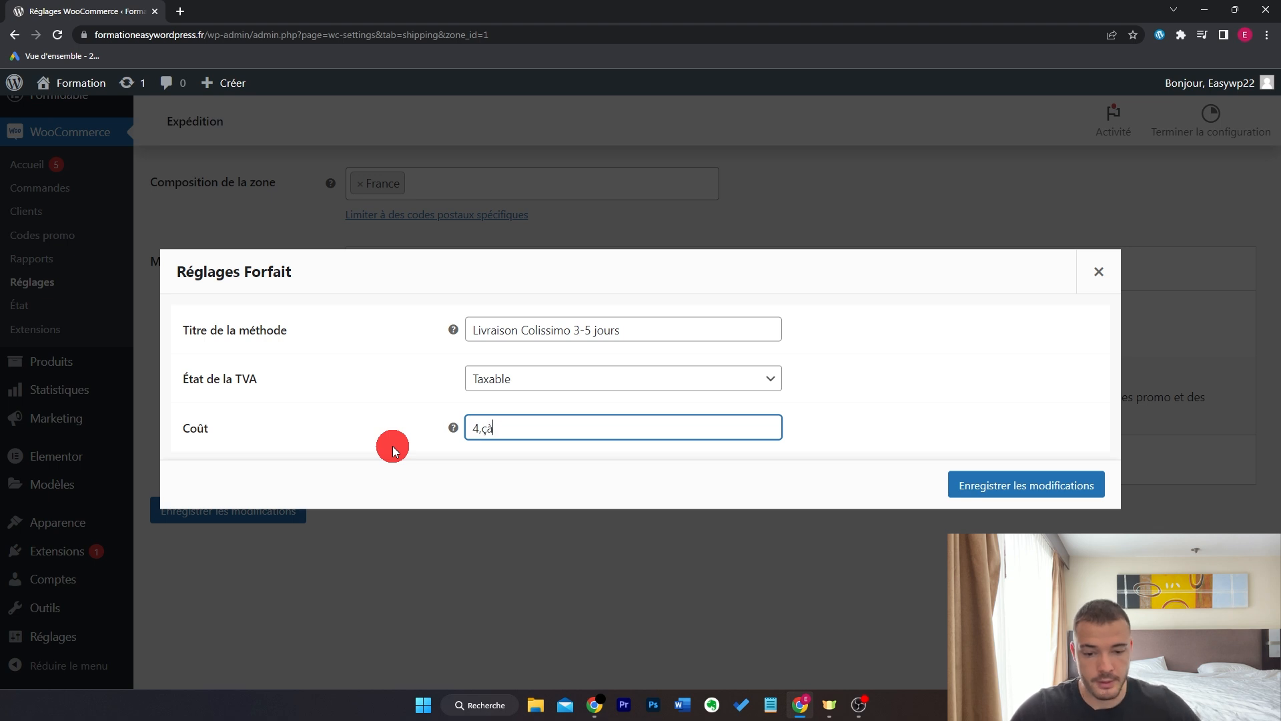
pyautogui.press('BackSpace')
pyautogui.write('90')
pyautogui.click(1041, 485)
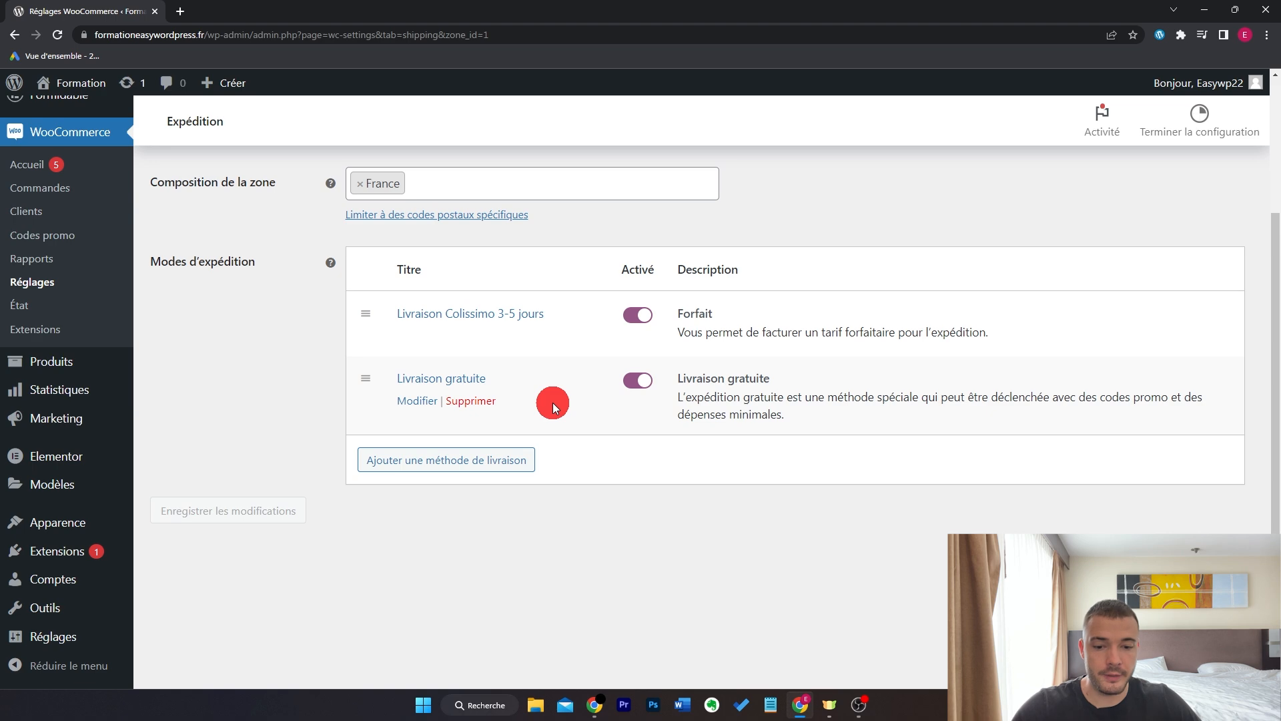
# - Start adding a shipping method, then cancel without adding anything
pyautogui.click(456, 461)
pyautogui.click(431, 391)
pyautogui.click(940, 291)
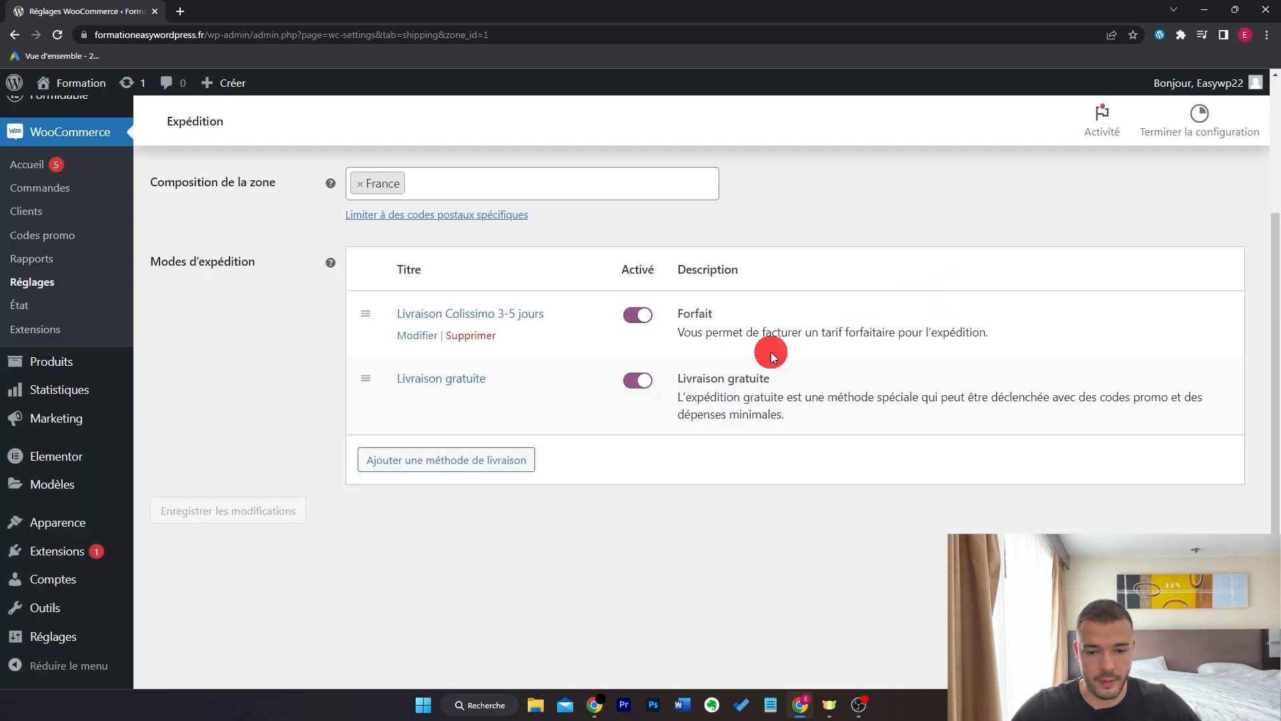
# - Set Livraison gratuite to require a minimum order amount of 50 and save
pyautogui.click(419, 403)
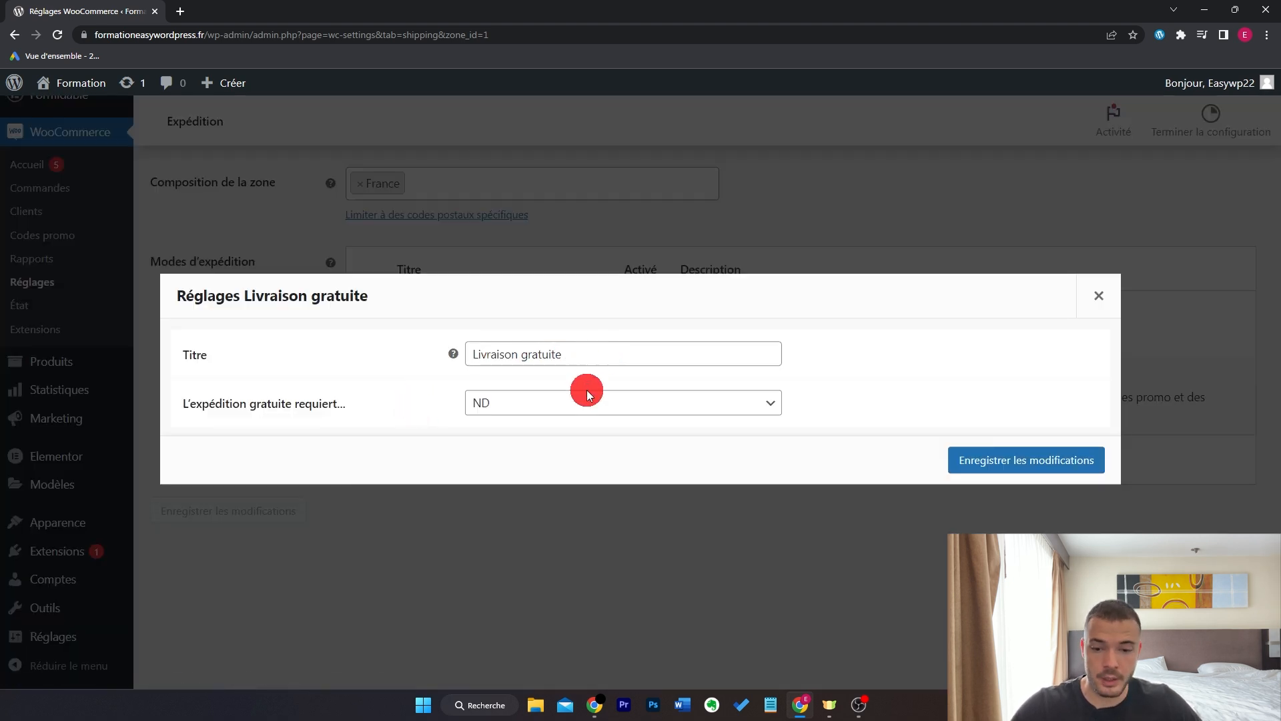
pyautogui.click(589, 407)
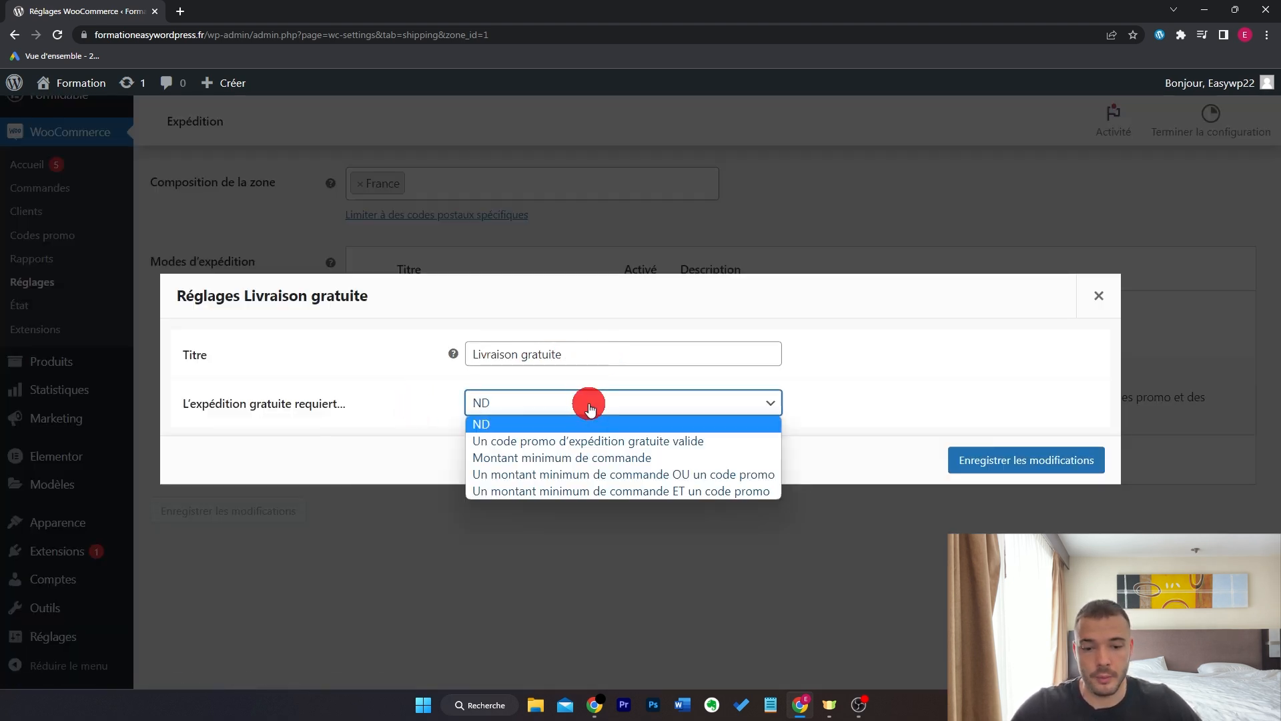
pyautogui.click(763, 460)
pyautogui.doubleClick(543, 402)
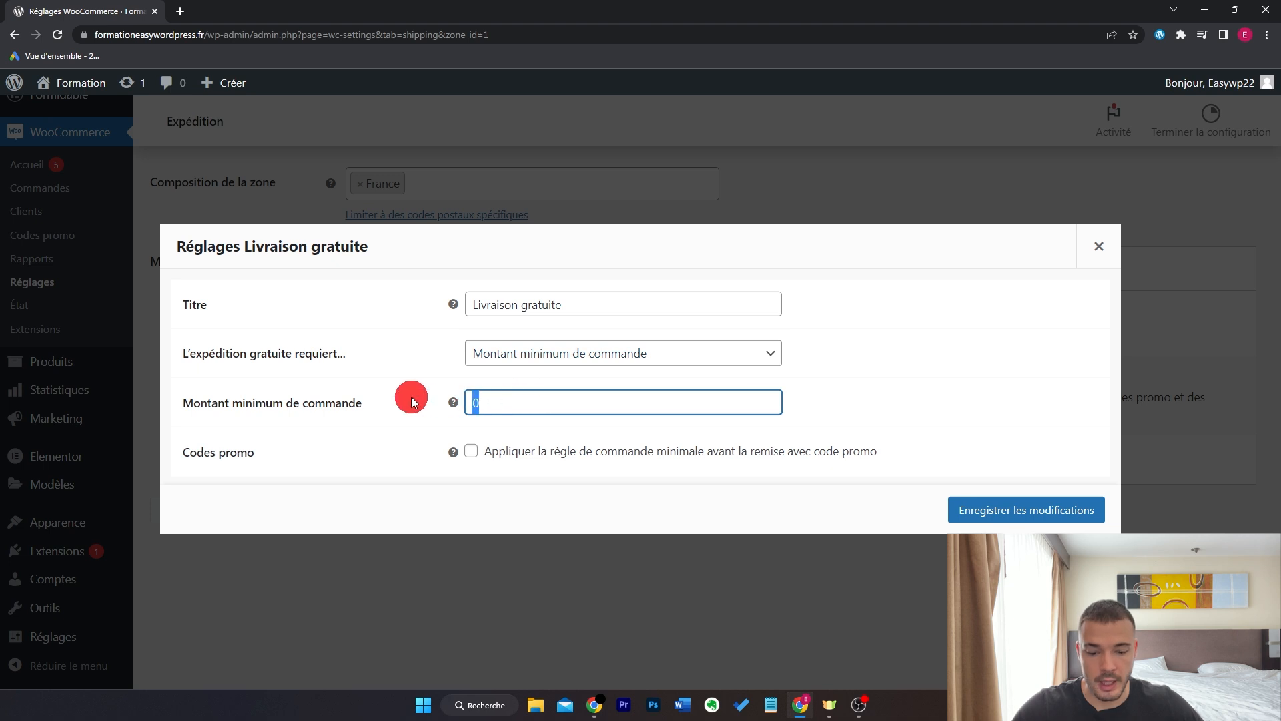
pyautogui.write('50')
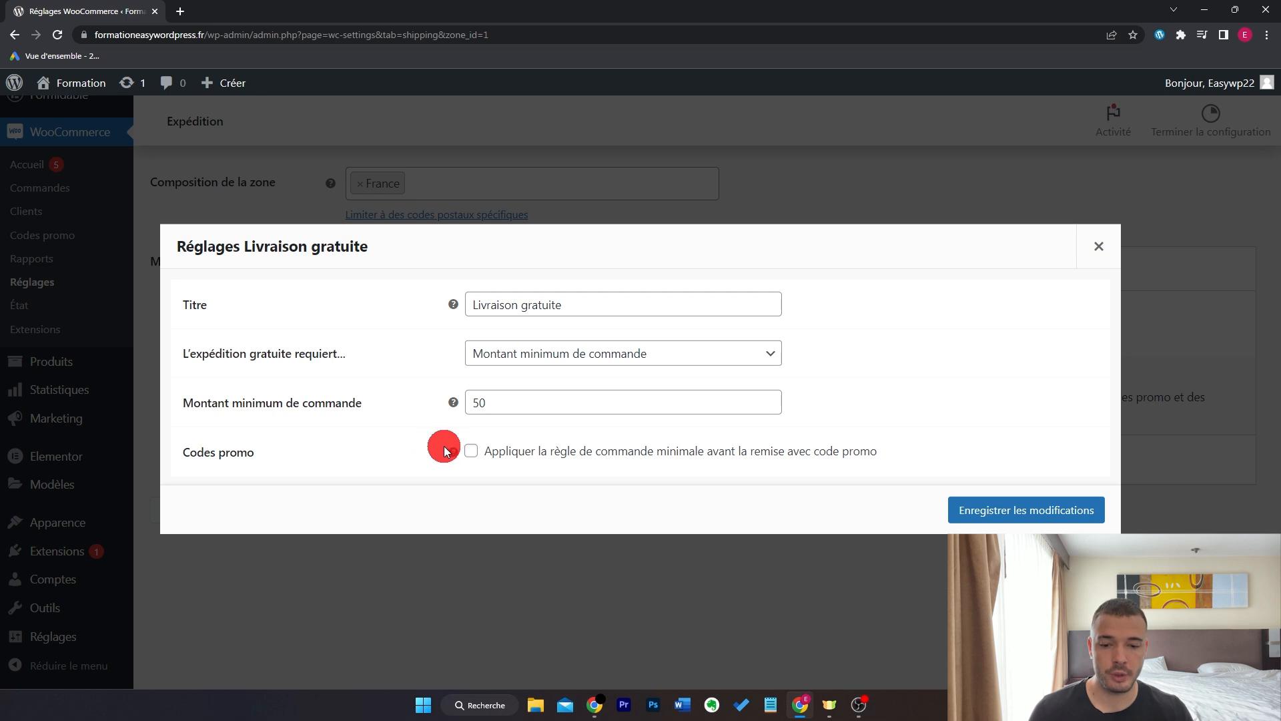
pyautogui.click(474, 451)
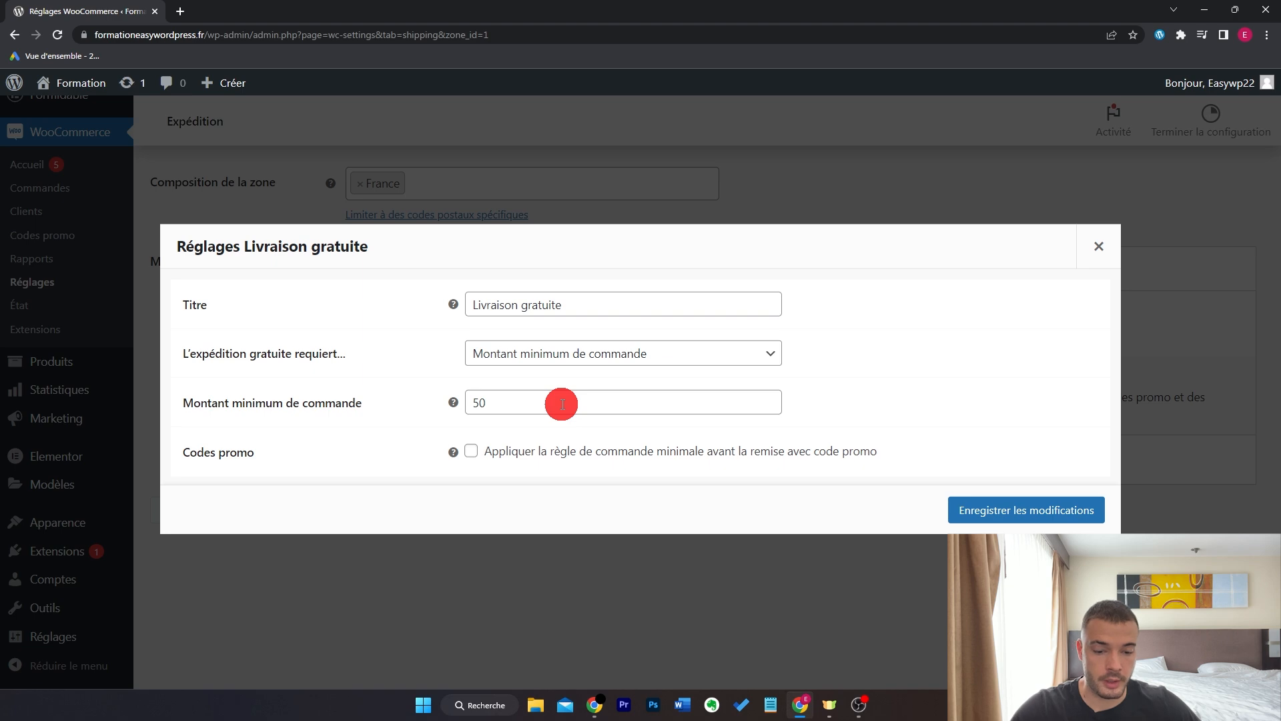
pyautogui.click(1003, 514)
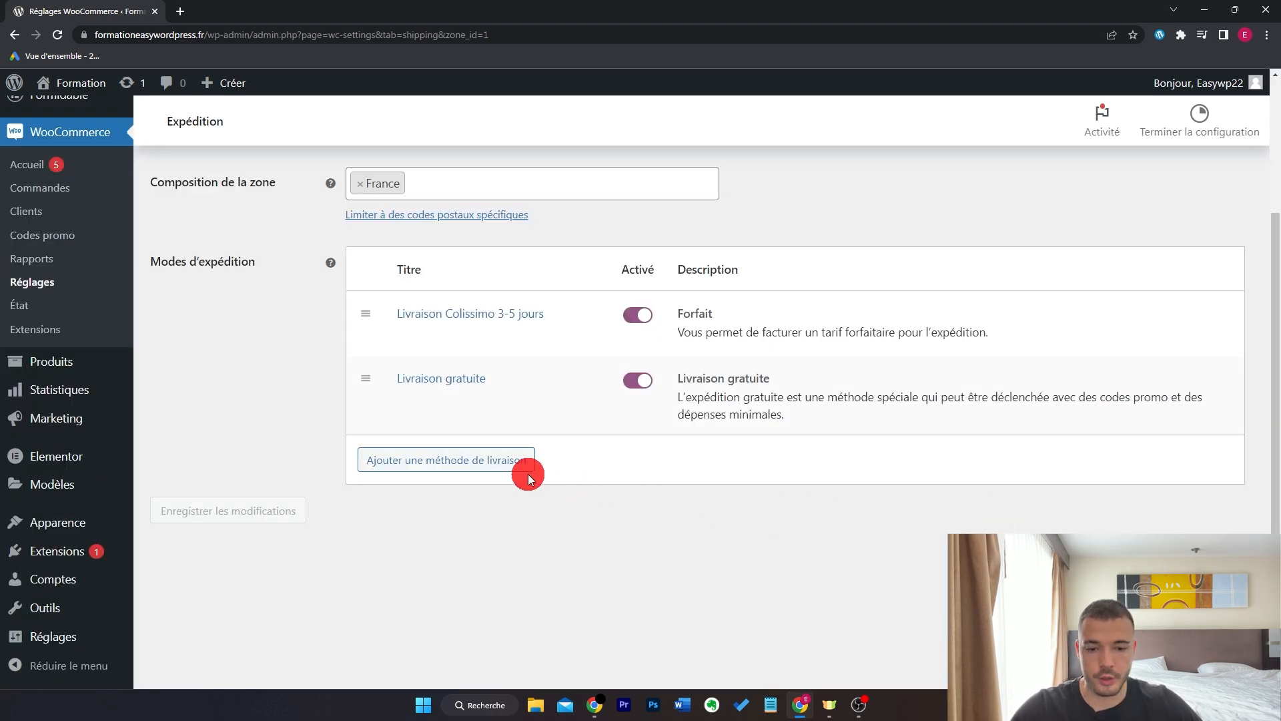
# - Add a Point de vente pickup method to the France zone
pyautogui.click(486, 459)
pyautogui.click(495, 390)
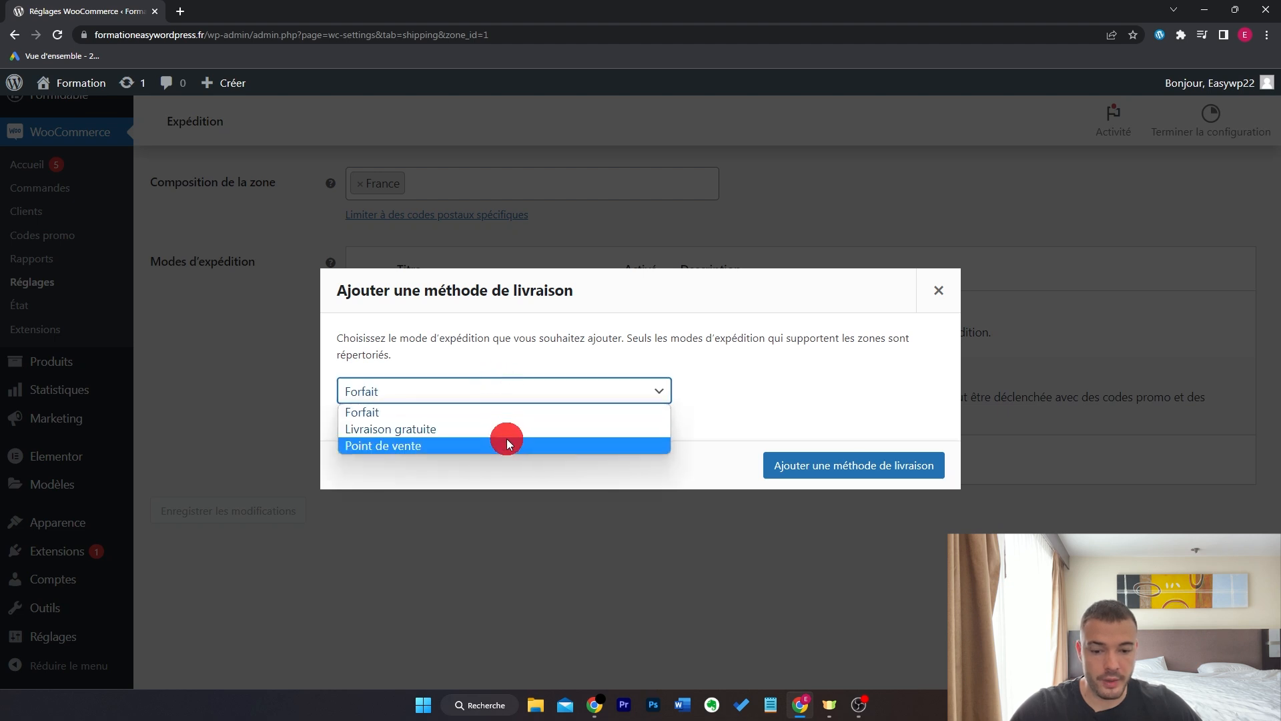
pyautogui.click(503, 442)
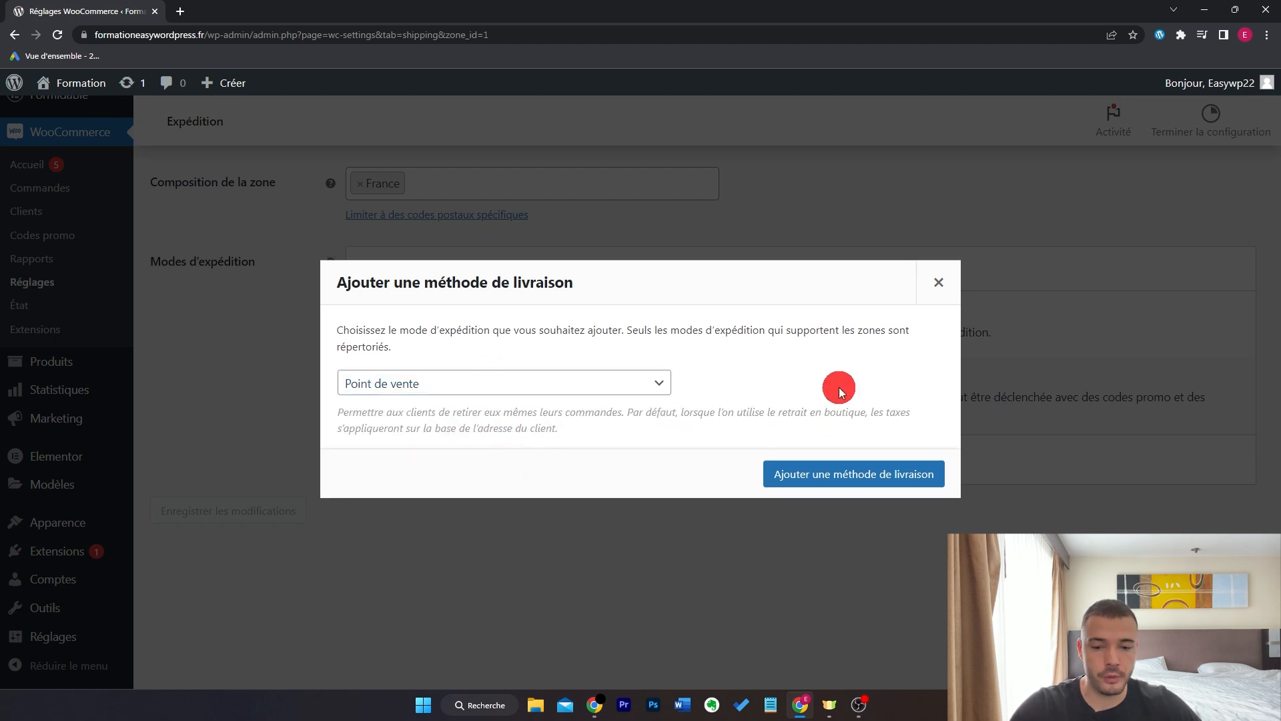
pyautogui.click(839, 476)
# - Retitle the Point de vente method 'Retrait en magasin' and save it
pyautogui.click(427, 482)
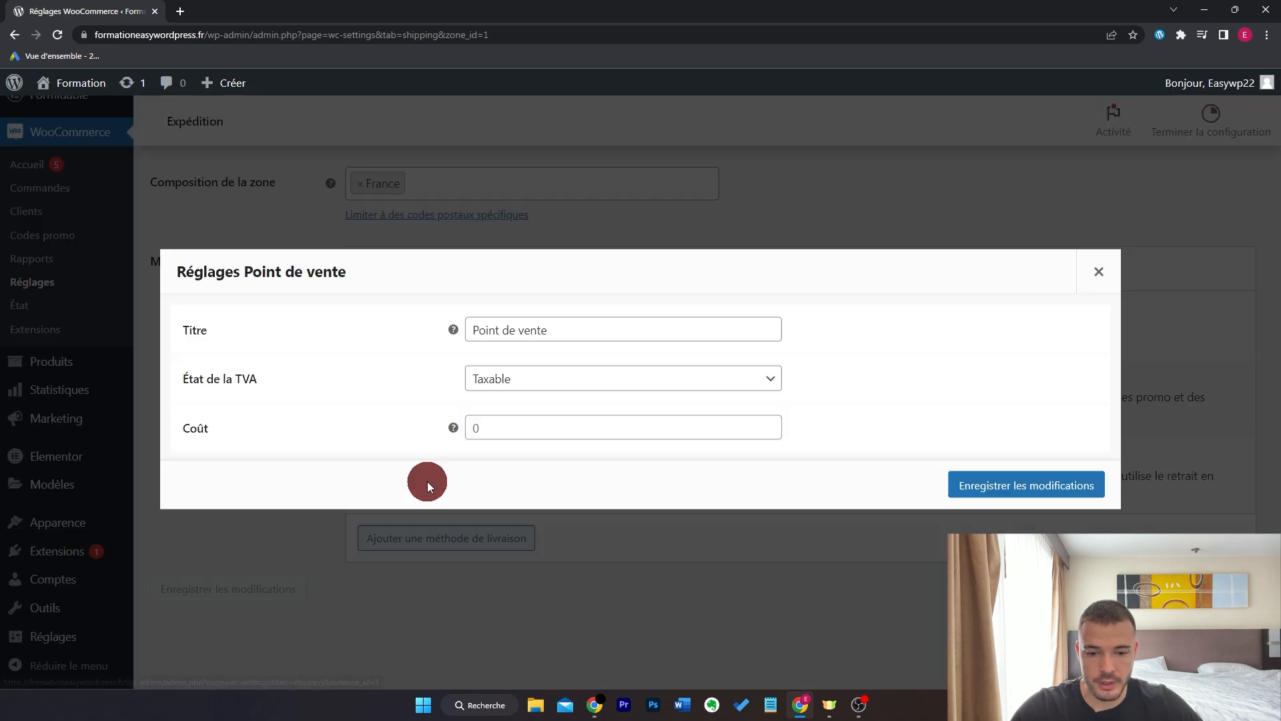
pyautogui.tripleClick(566, 330)
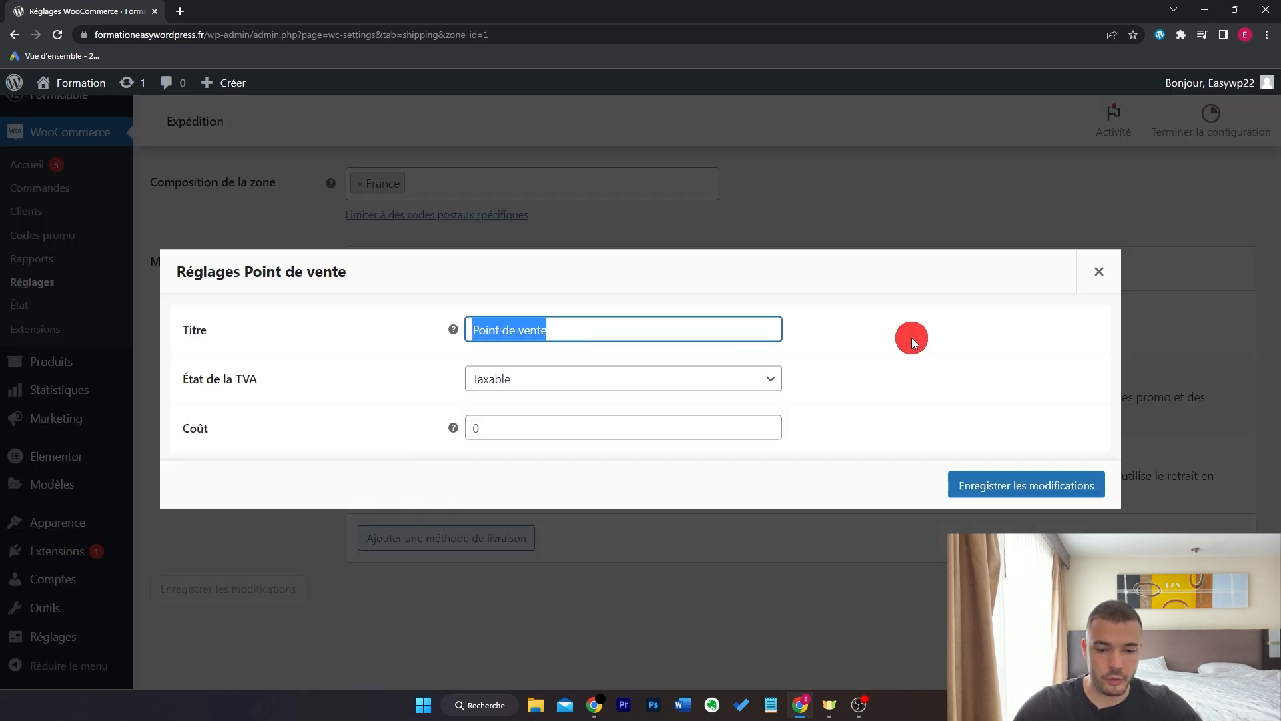
pyautogui.write('Ret')
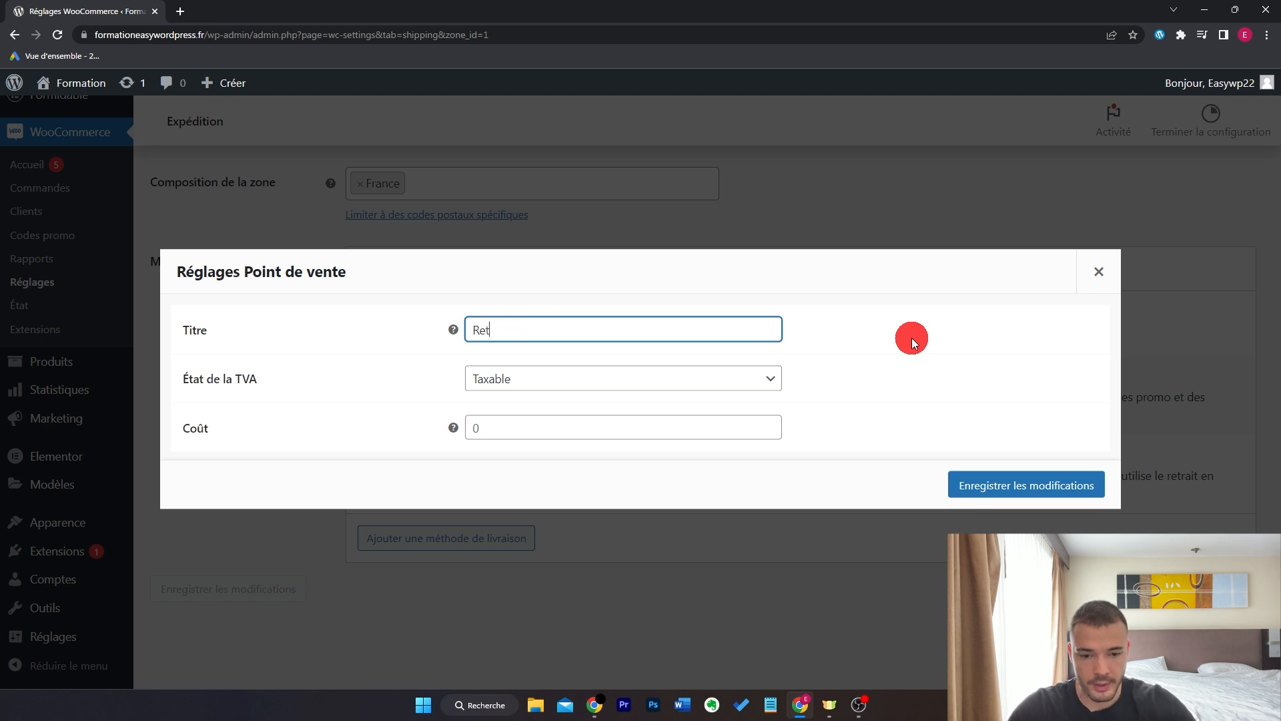
pyautogui.write('rait en magasin')
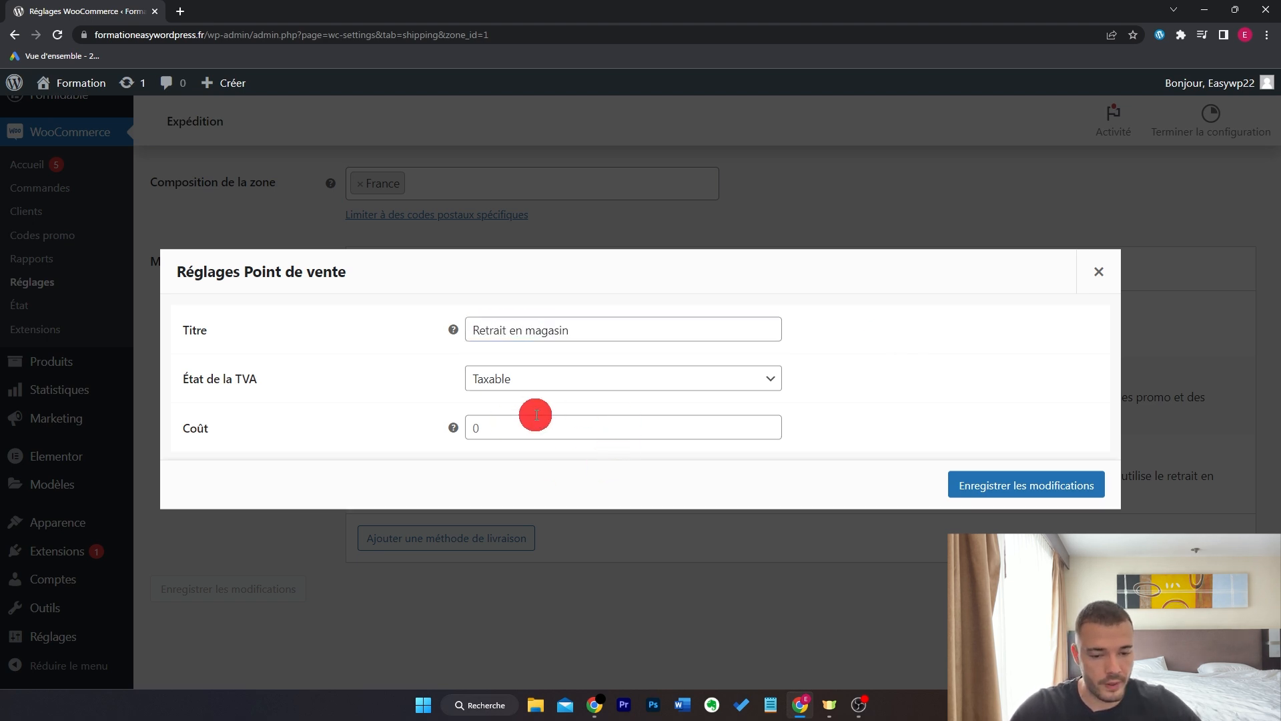
pyautogui.click(1026, 485)
pyautogui.scroll(2, 1089, 430)
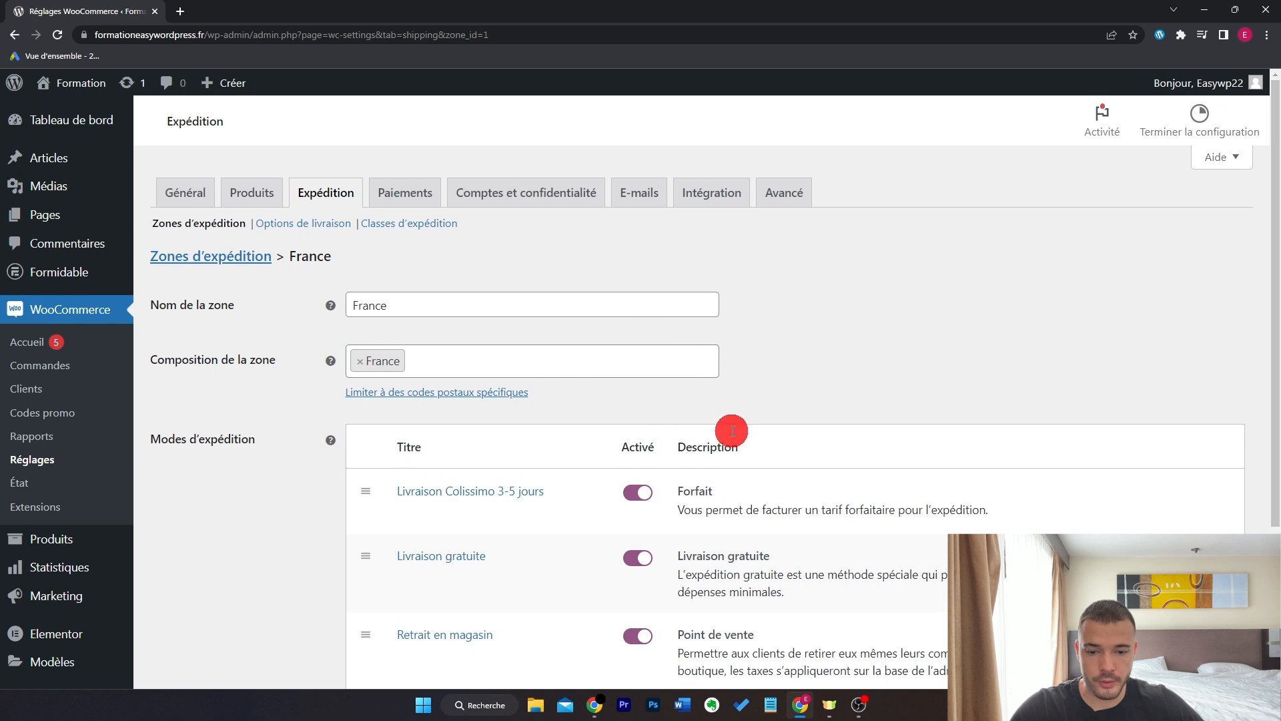
pyautogui.scroll(-2, 808, 362)
pyautogui.scroll(1, 1100, 314)
pyautogui.scroll(1, 1098, 315)
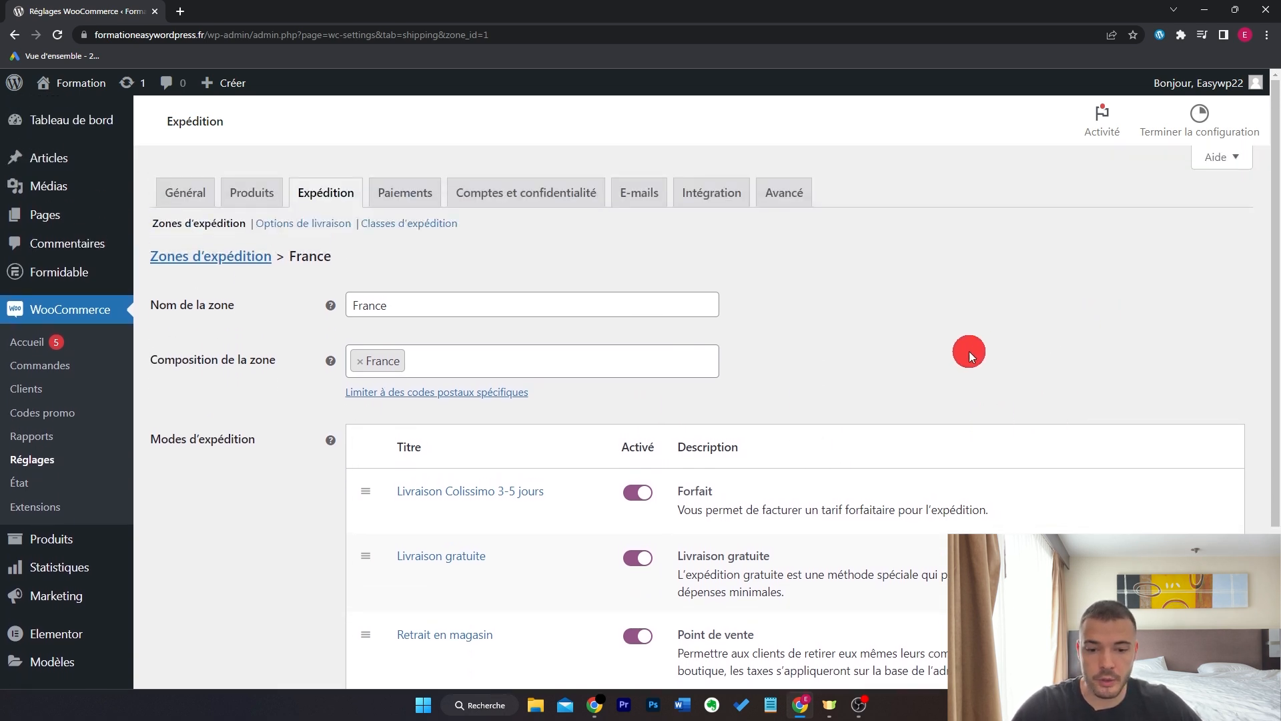
# - Add Belgique and Monaco to the France shipping zone, save, and return to the zones list
pyautogui.click(650, 361)
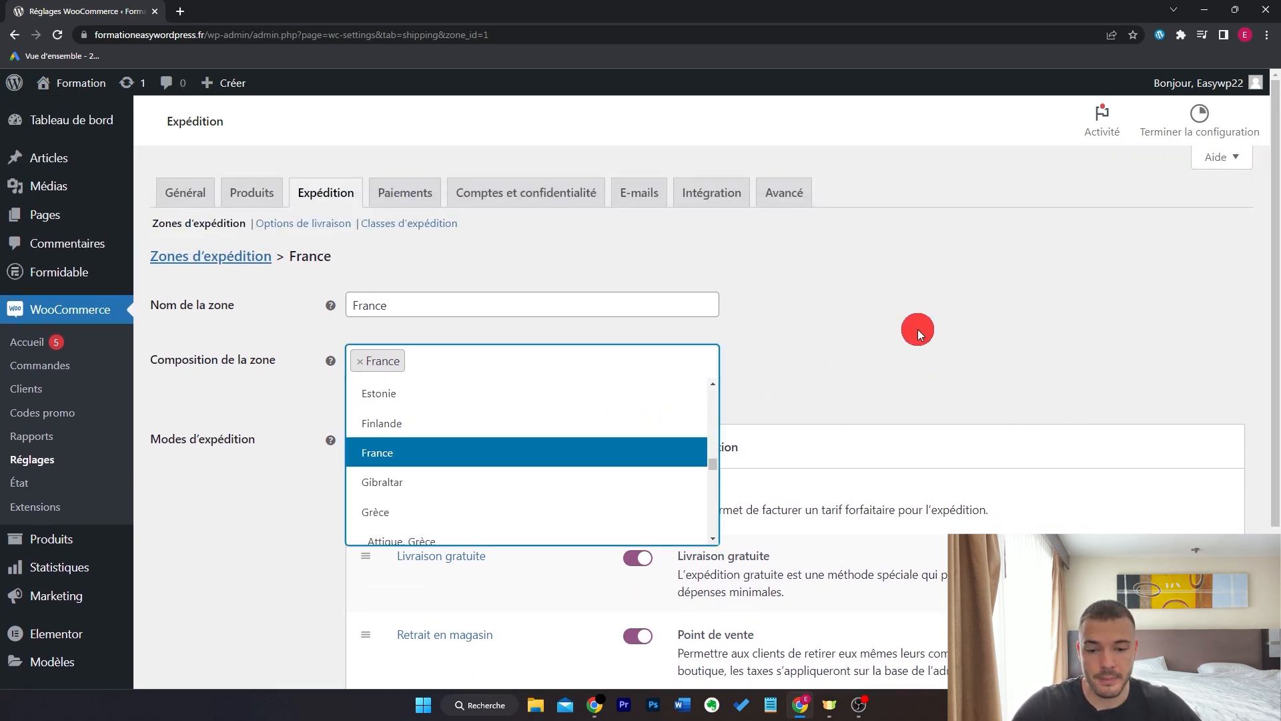
pyautogui.write('B')
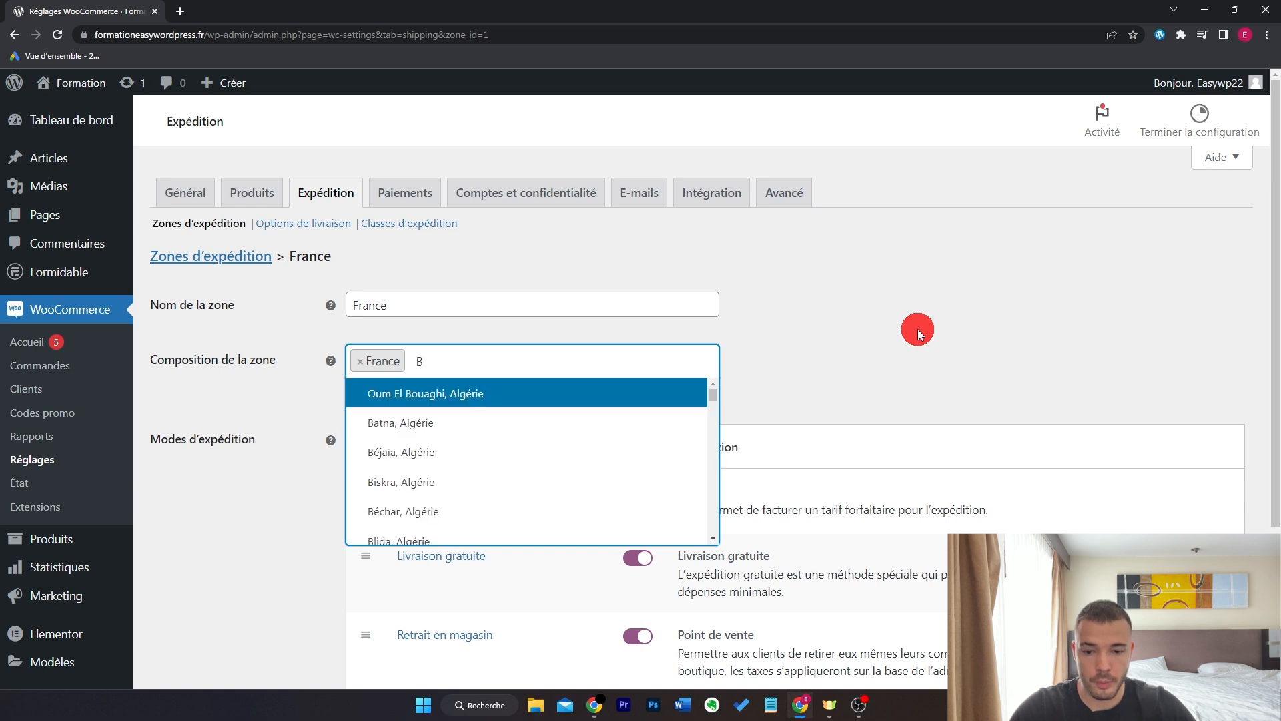
pyautogui.write('elg')
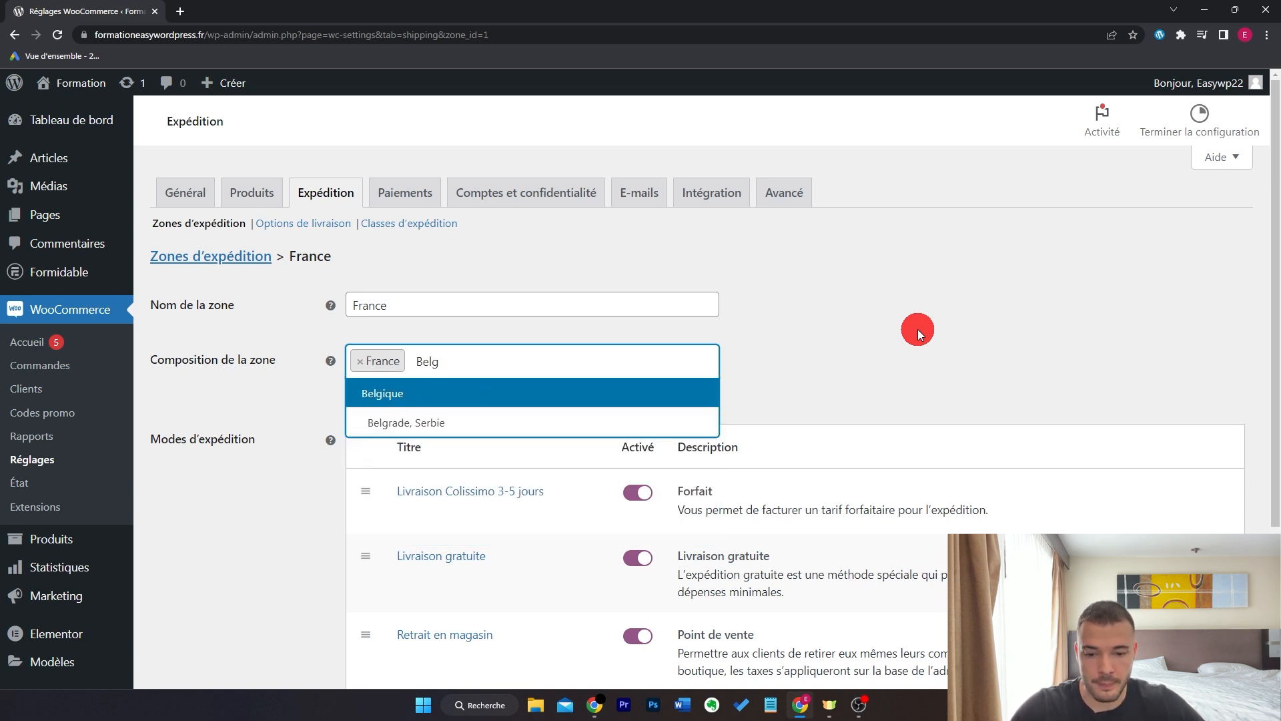
pyautogui.click(594, 395)
pyautogui.write('Monaco')
pyautogui.press('Return')
pyautogui.scroll(-3, 589, 482)
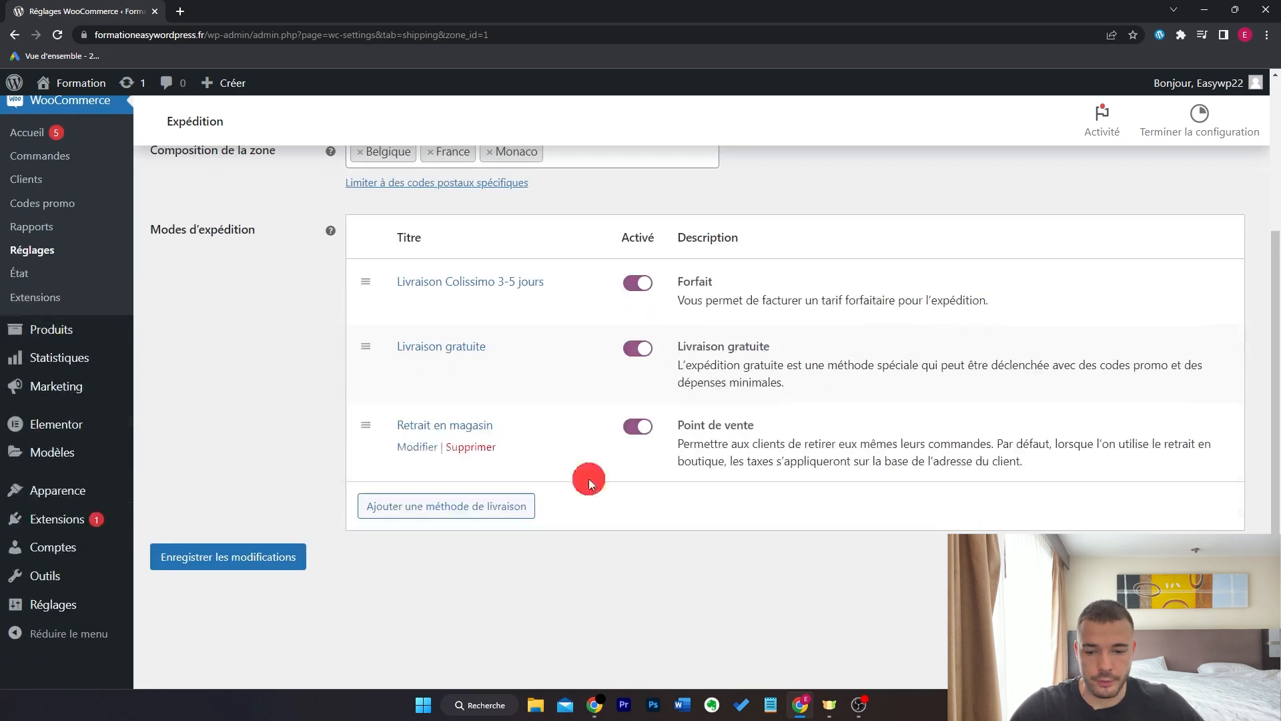
pyautogui.click(287, 562)
pyautogui.scroll(3, 280, 306)
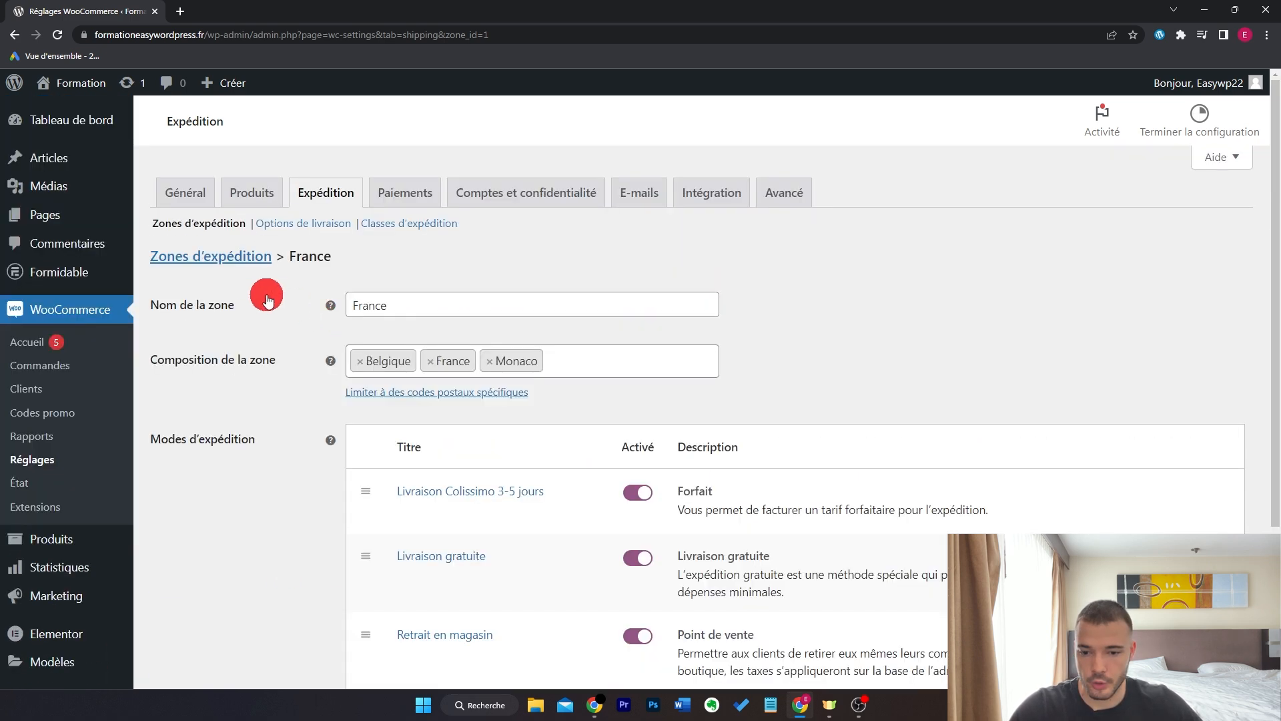
pyautogui.click(226, 259)
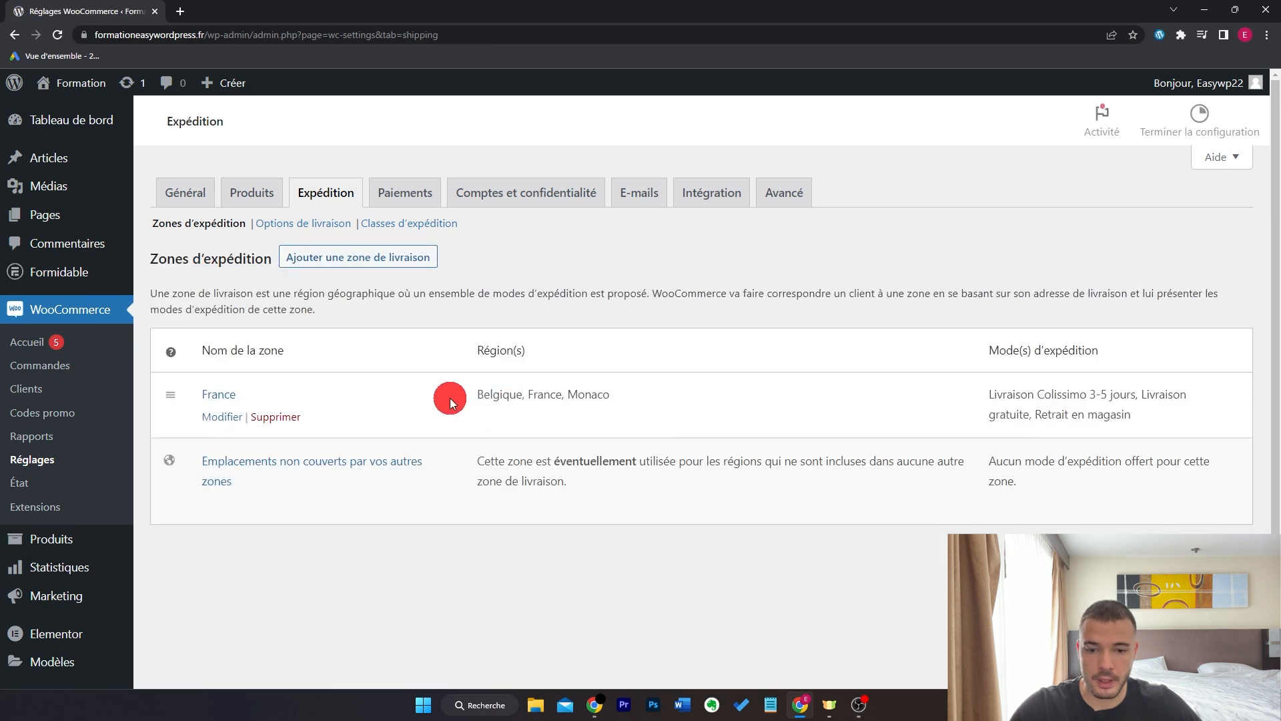
# - Create a new shipping zone named 'Europe' covering the Europe region
pyautogui.click(390, 257)
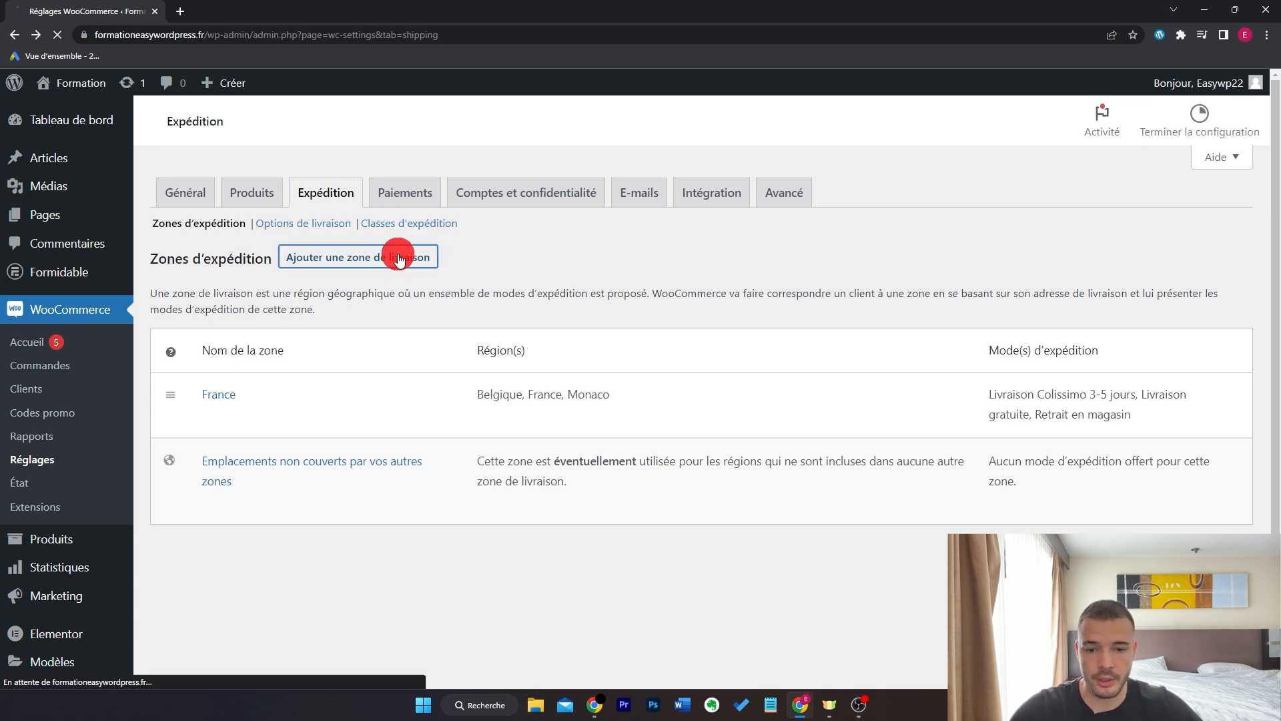
pyautogui.click(472, 301)
pyautogui.write('E')
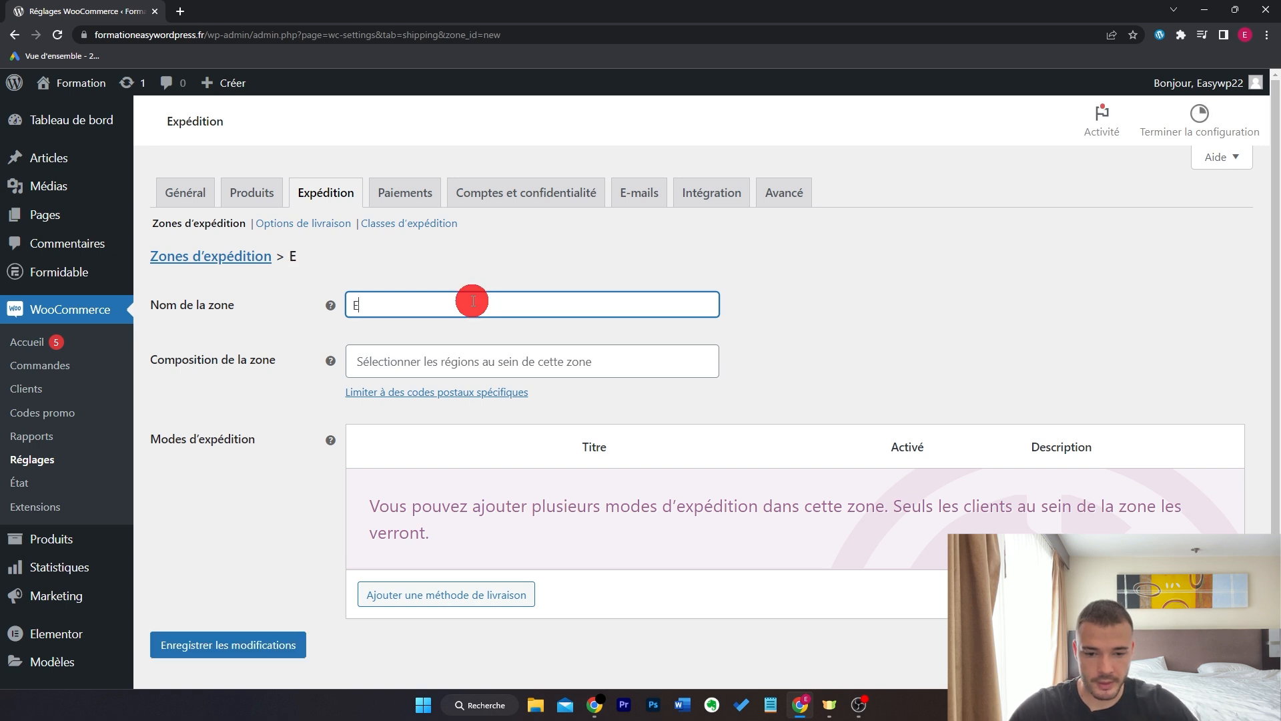
pyautogui.write('urope')
pyautogui.click(622, 364)
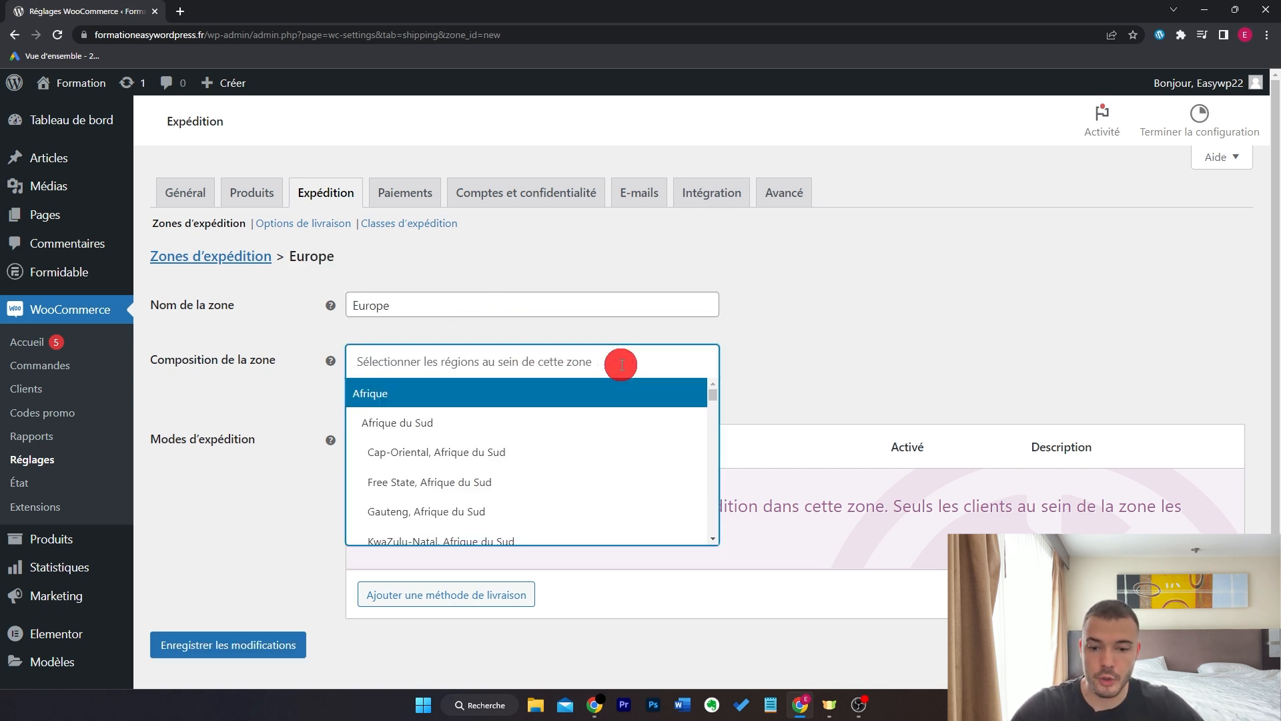
pyautogui.scroll(-5, 627, 400)
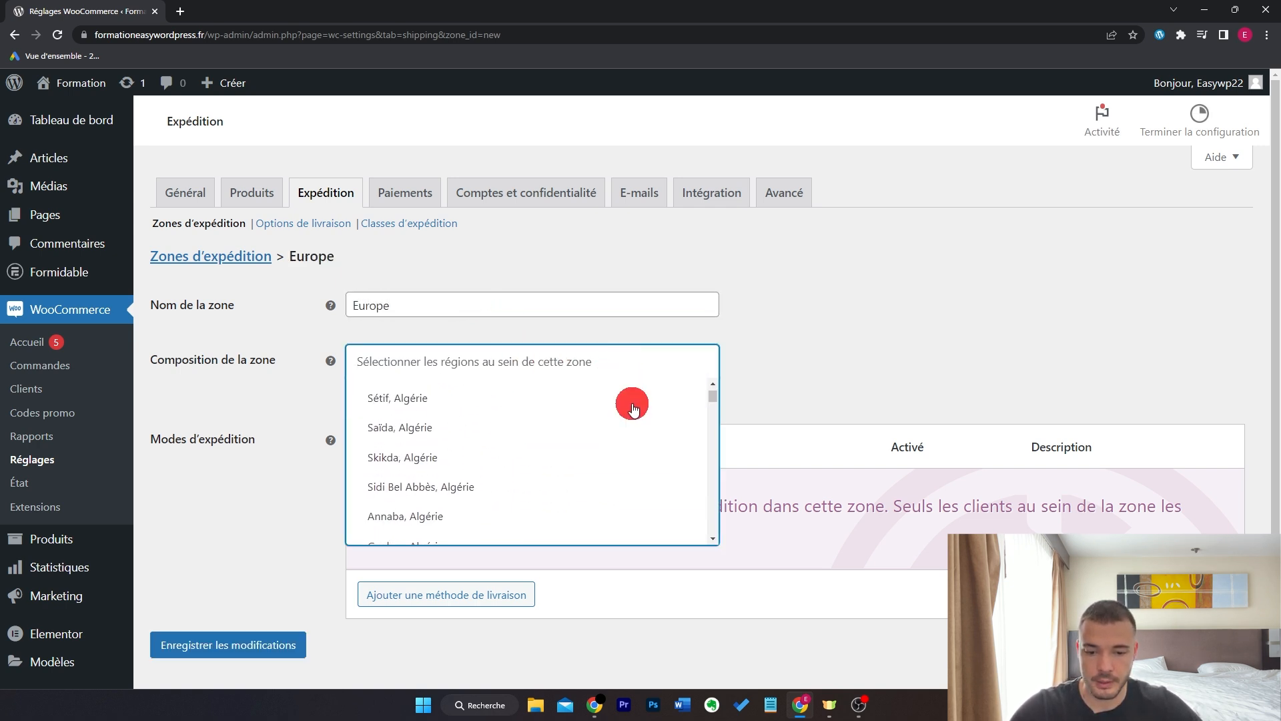
pyautogui.scroll(5, 633, 409)
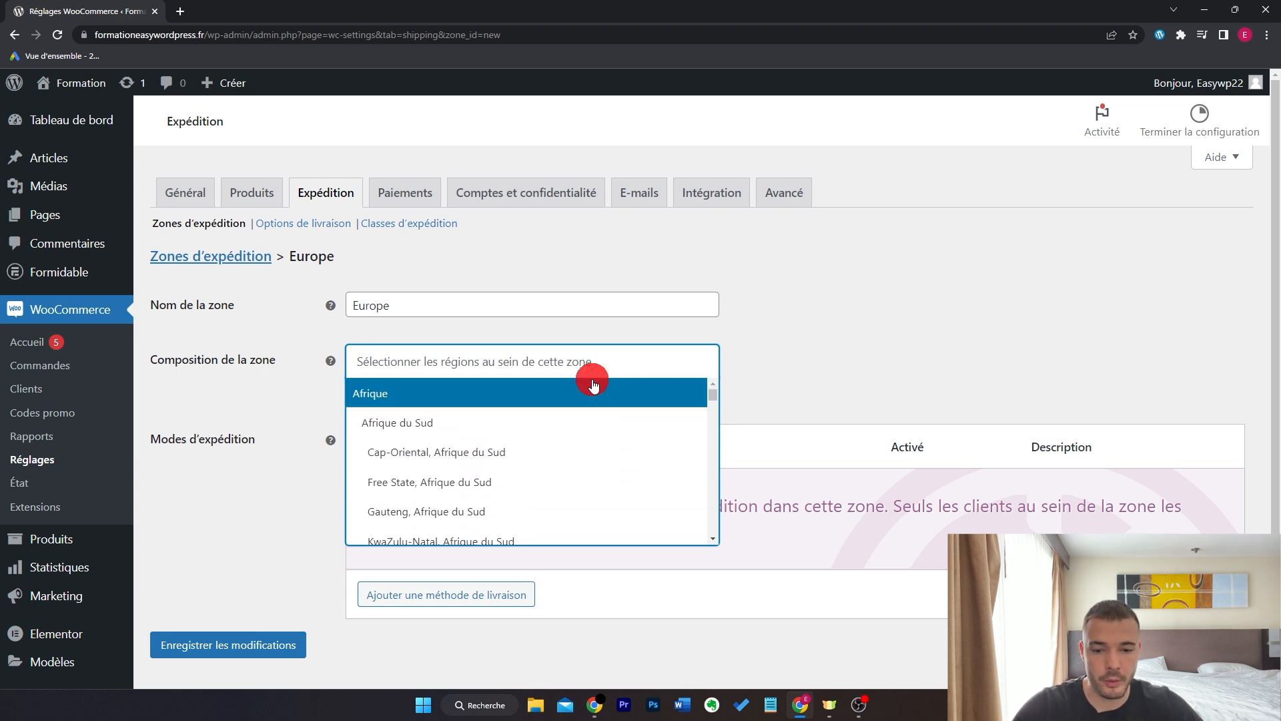
pyautogui.click(592, 366)
pyautogui.write('eu')
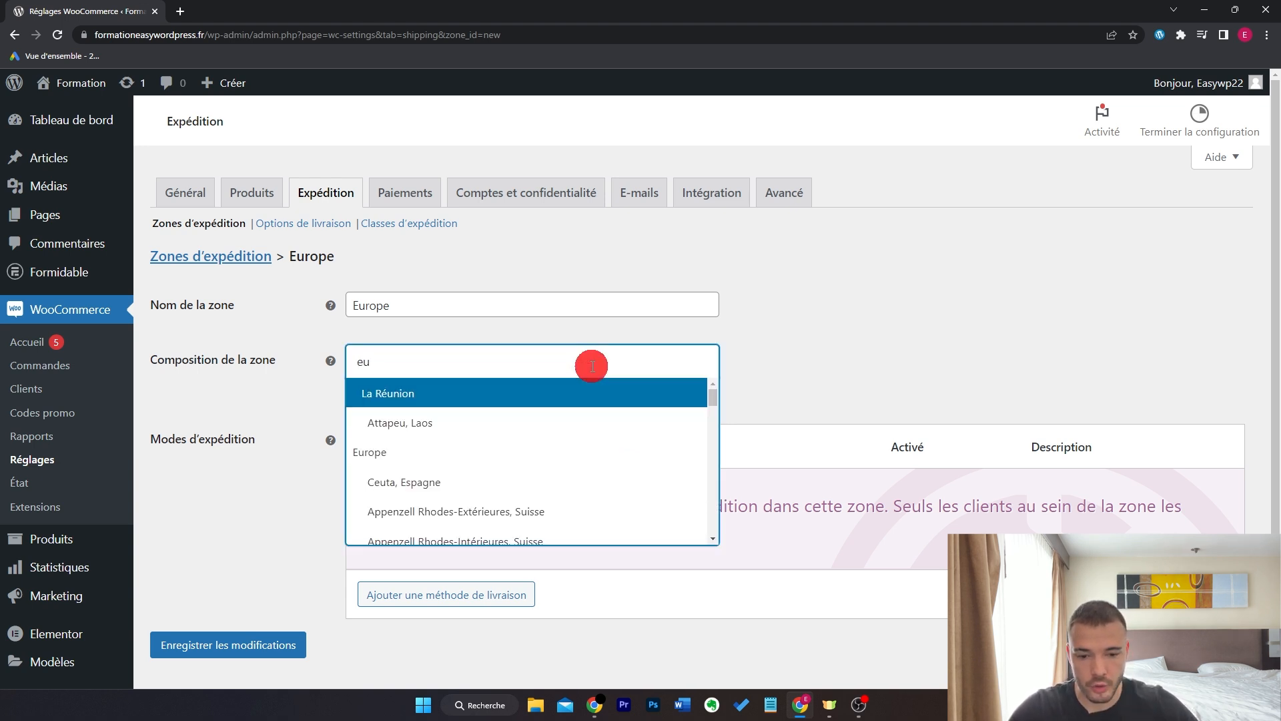
pyautogui.write('rop')
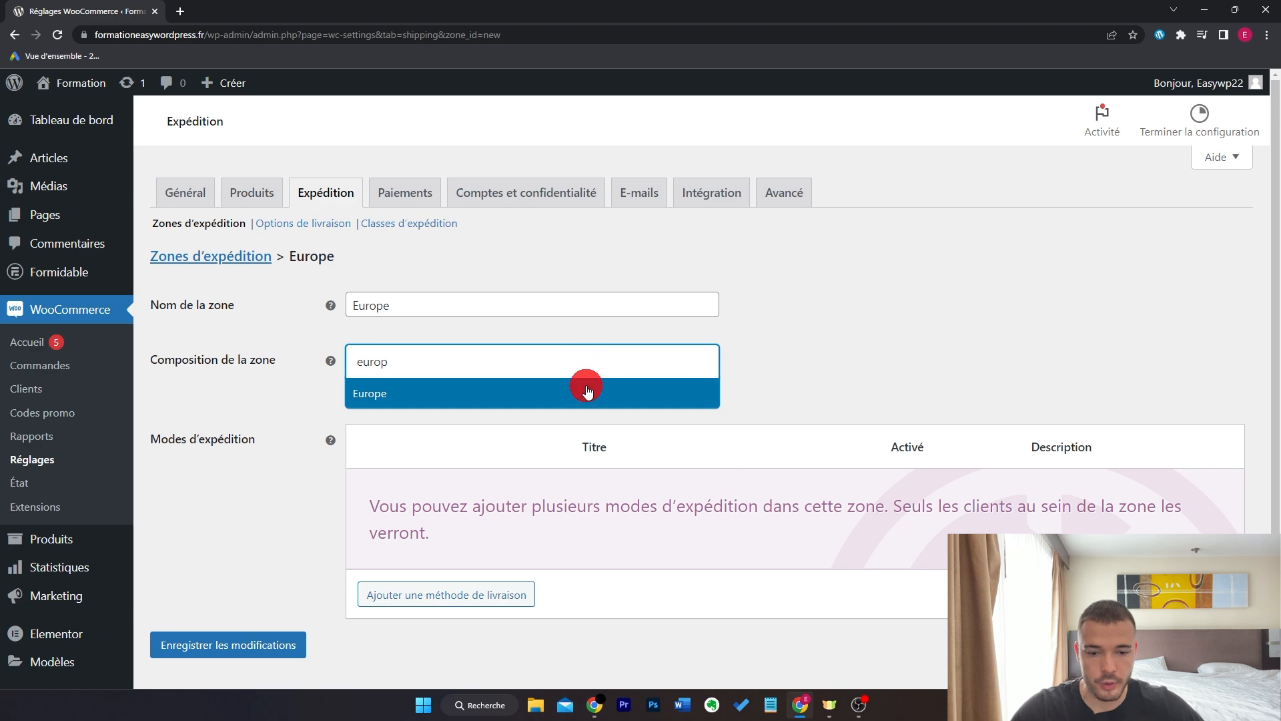
pyautogui.click(627, 399)
pyautogui.scroll(-1, 474, 514)
# - Add a flat-rate method 'Livraison Colissimo Europe' costing 9,90 to the Europe zone and save
pyautogui.click(475, 506)
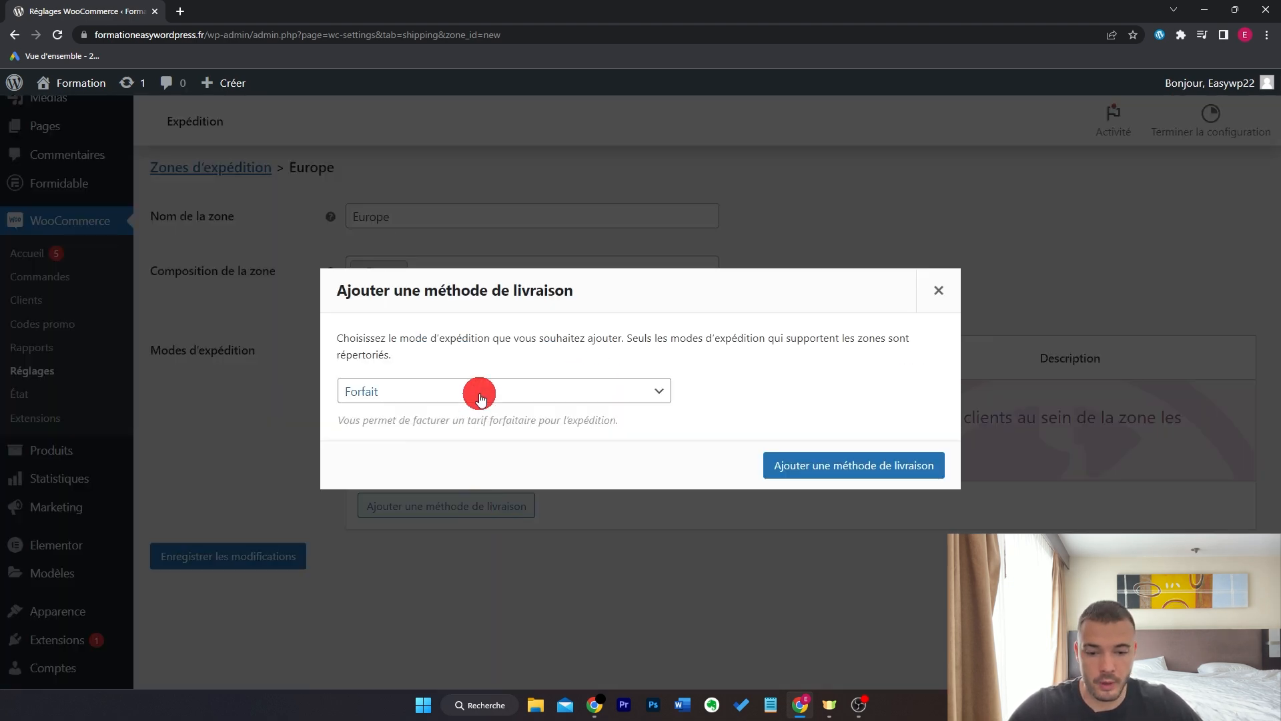
pyautogui.click(782, 464)
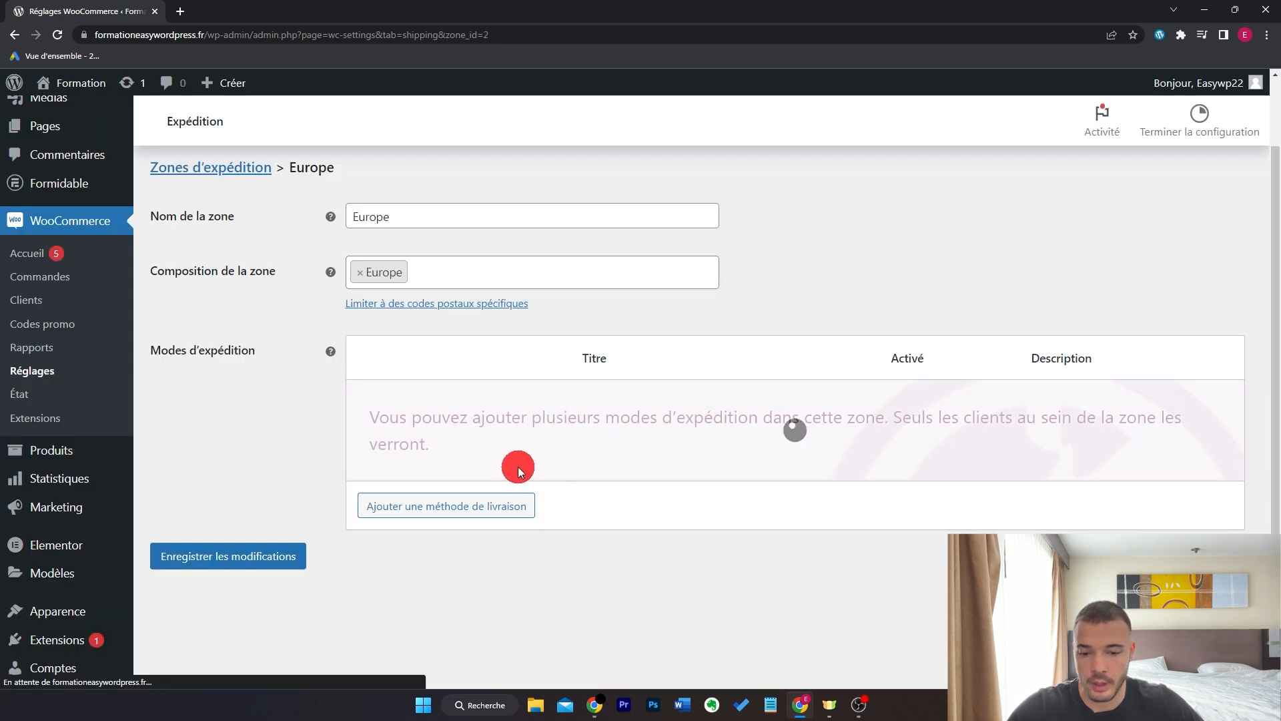
pyautogui.click(417, 430)
pyautogui.doubleClick(517, 334)
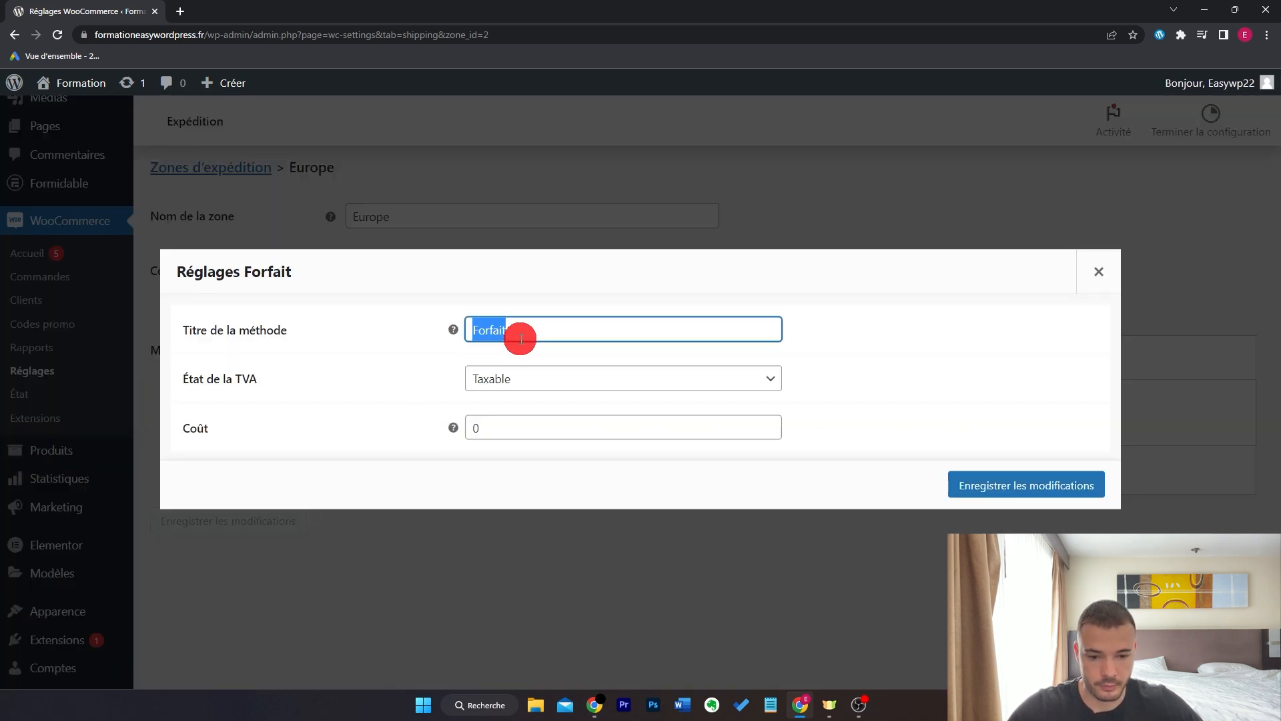
pyautogui.write('Livraison Colissimo Europ')
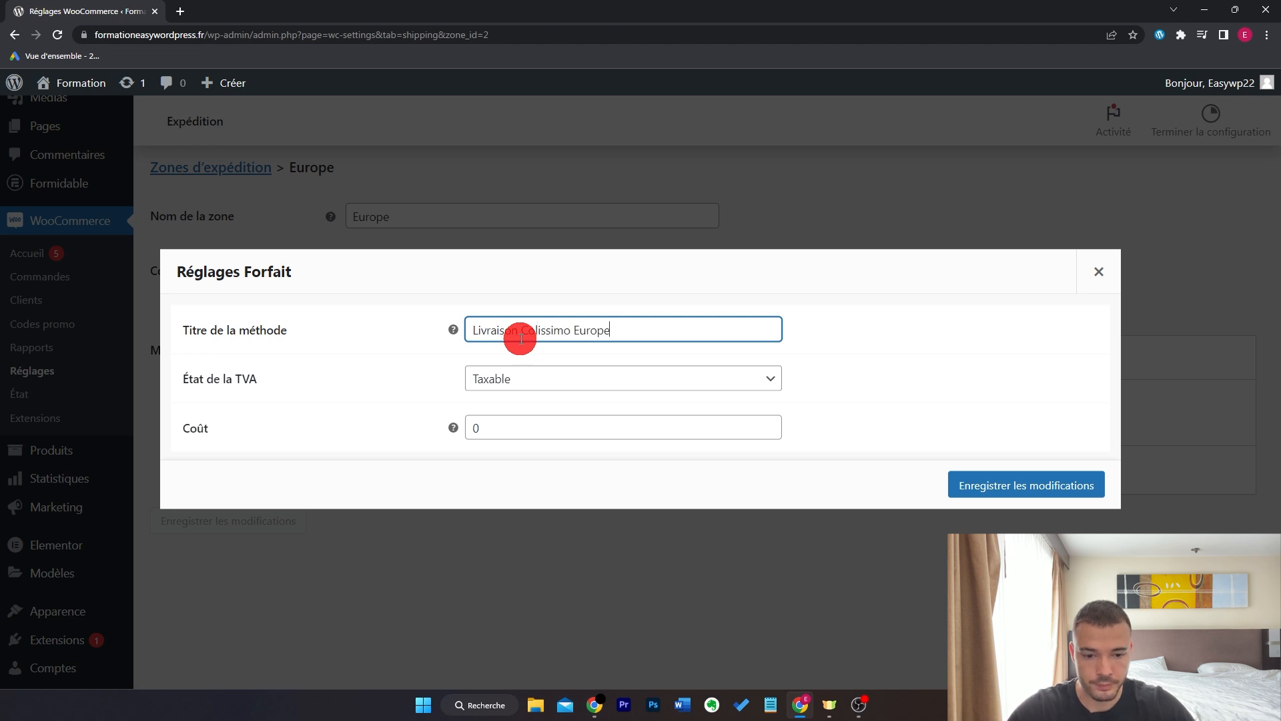
pyautogui.write('e')
pyautogui.click(563, 427)
pyautogui.press('BackSpace')
pyautogui.write('9,90')
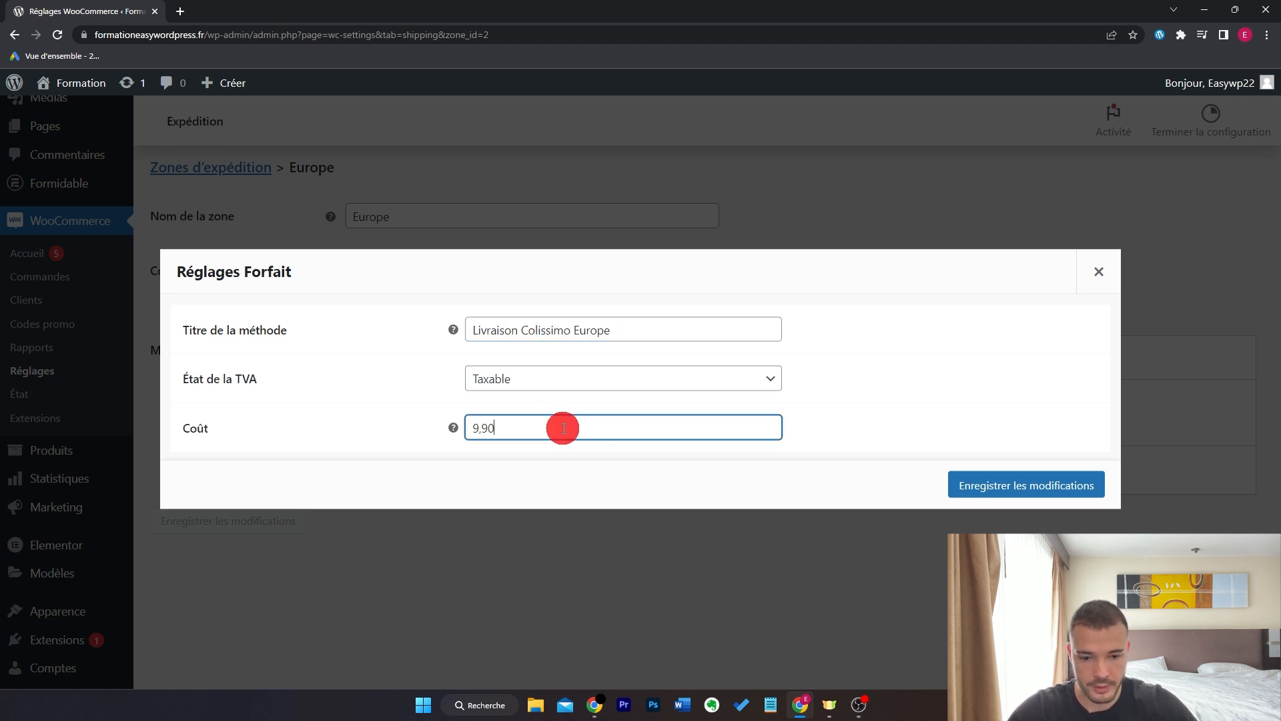
pyautogui.click(974, 480)
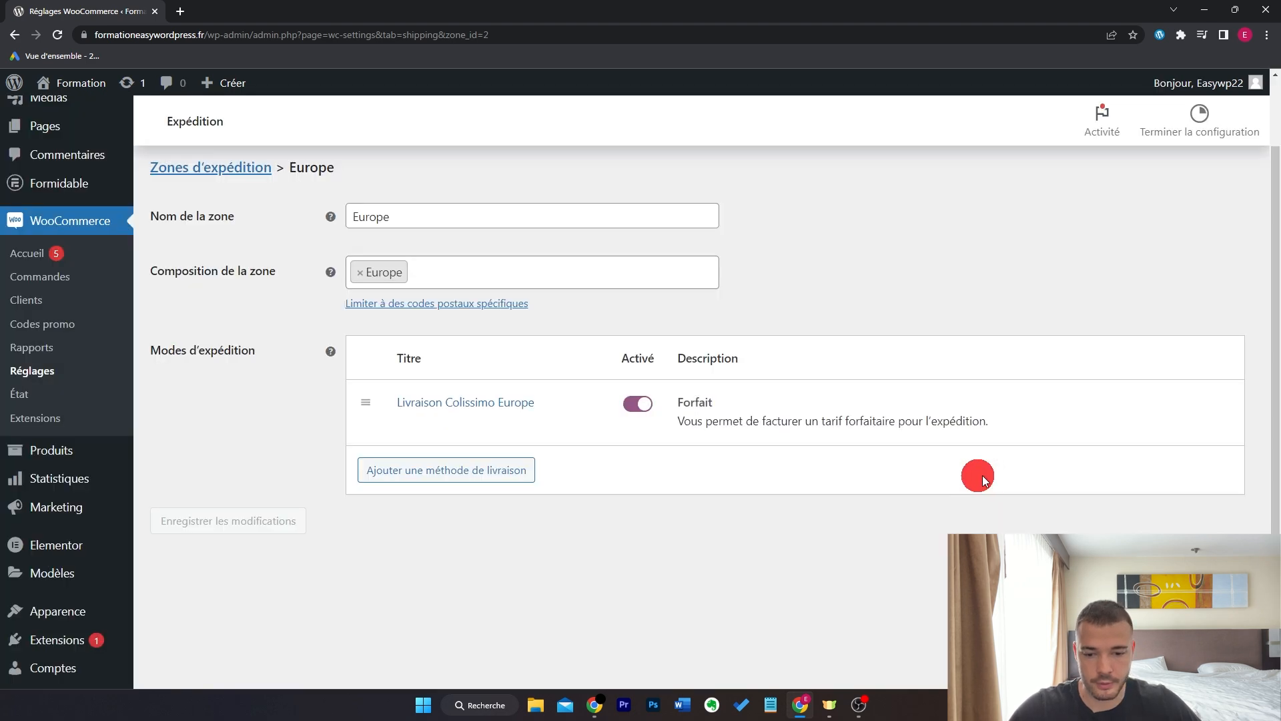
pyautogui.scroll(2, 832, 506)
pyautogui.click(227, 261)
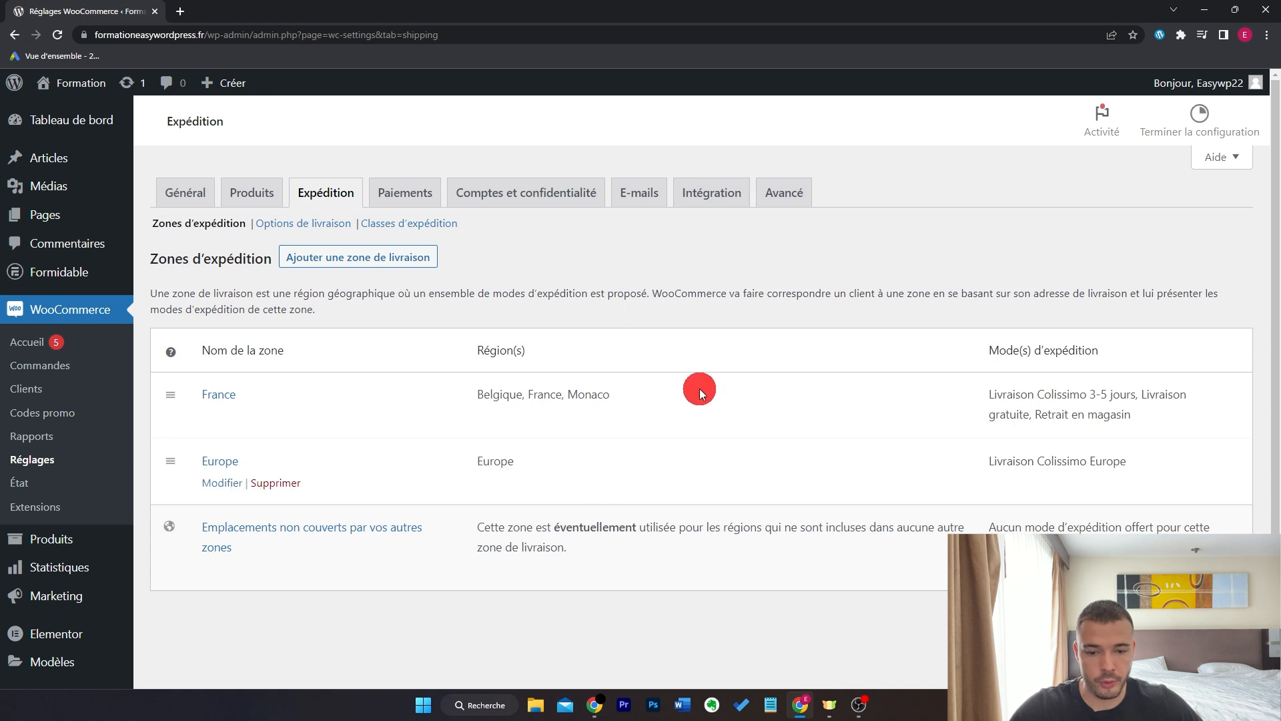
# - Scroll down to view the 'Emplacements non couverts par vos autres zones' row
pyautogui.scroll(-1, 694, 387)
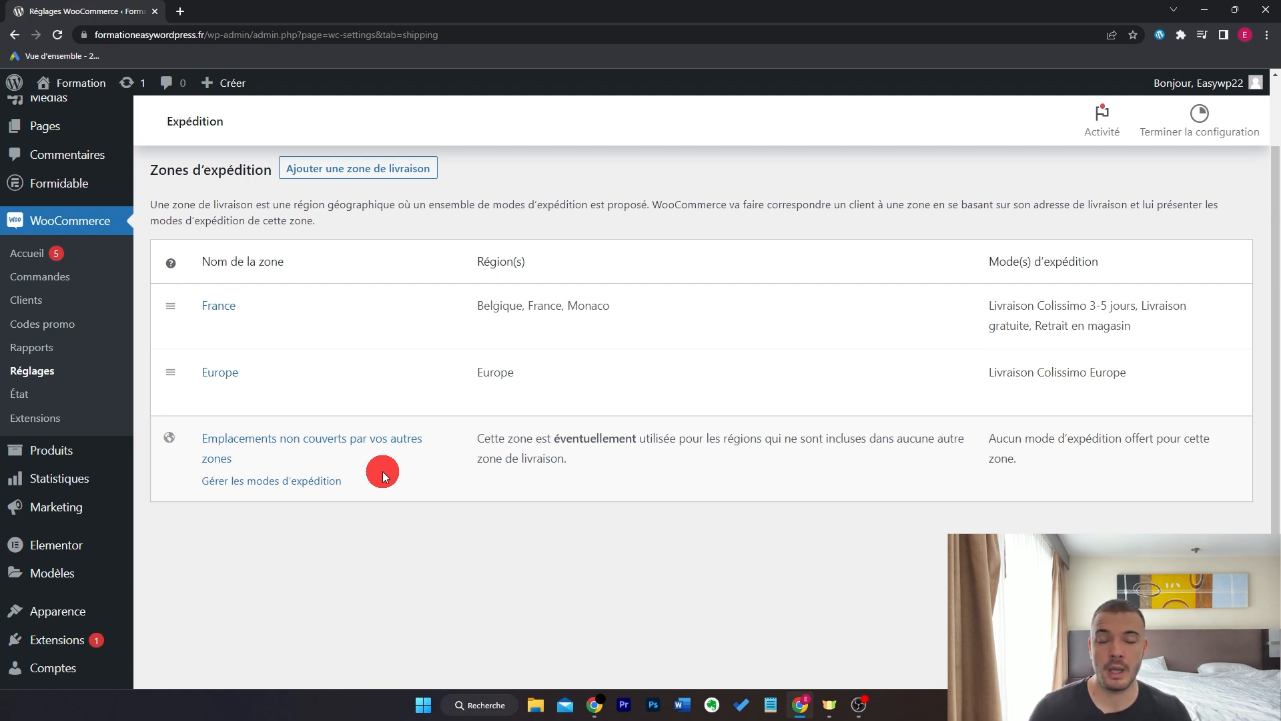
# - Add a flat-rate method 'Livraison Colissimo Mondiale' costing 14,90 to the uncovered-locations zone
pyautogui.click(292, 484)
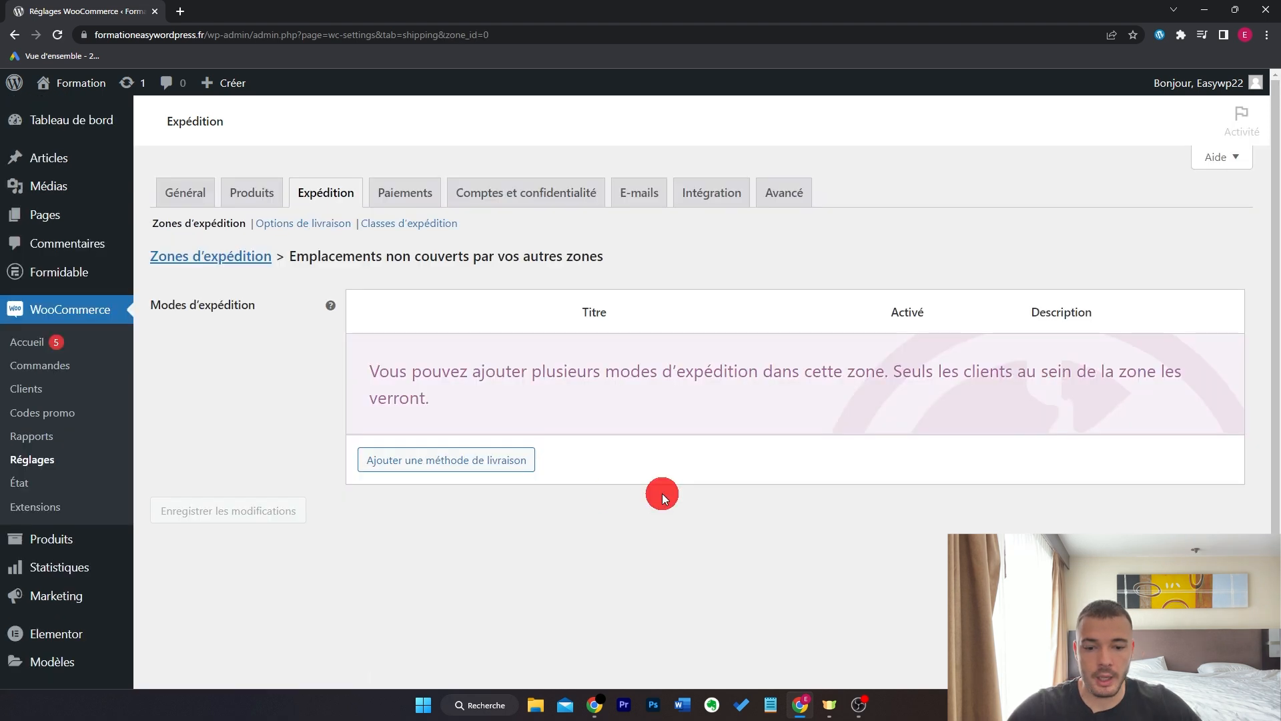
pyautogui.click(521, 469)
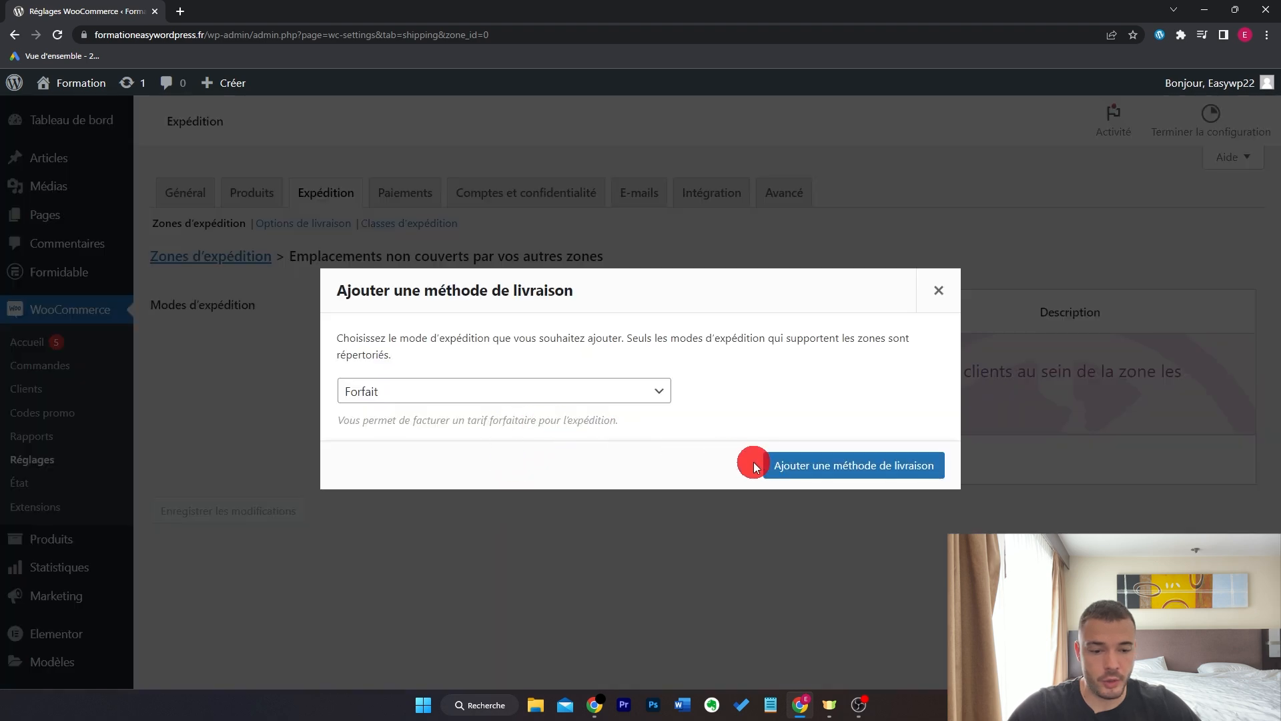
pyautogui.click(790, 469)
pyautogui.doubleClick(523, 335)
pyautogui.write('Livraison Colissimo Mon')
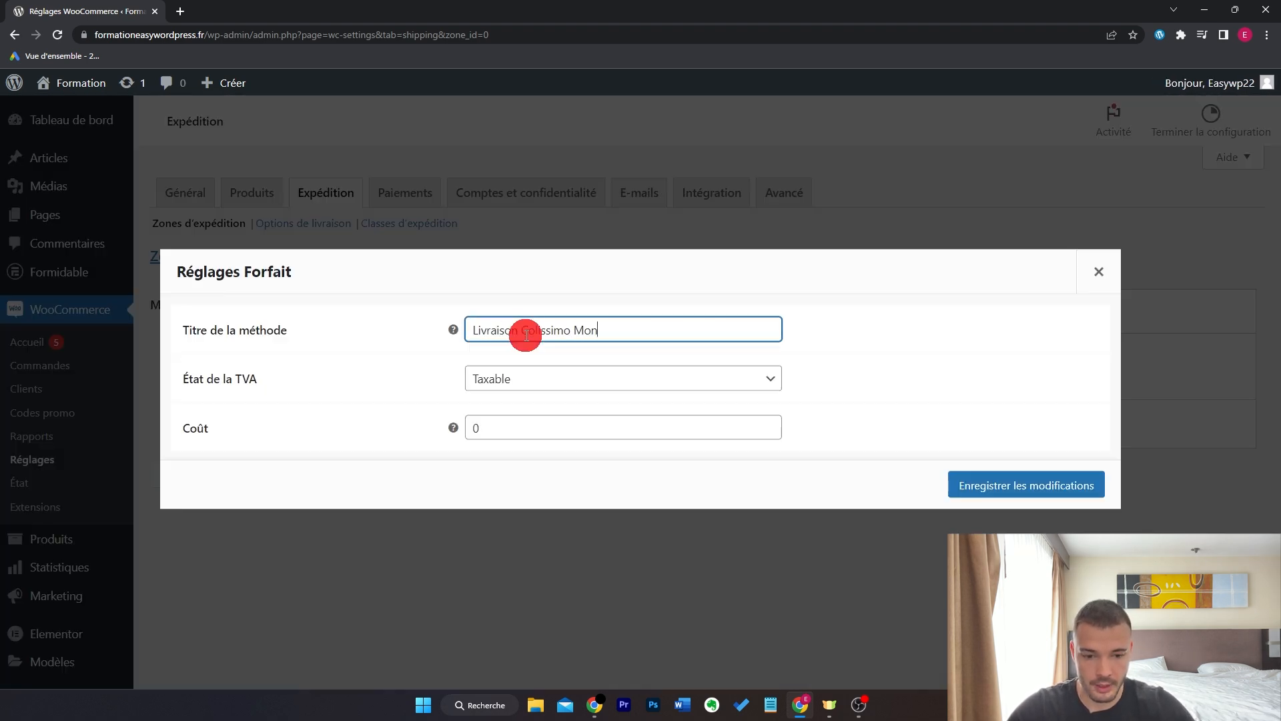
pyautogui.write('diale')
pyautogui.doubleClick(673, 427)
pyautogui.write('14,90')
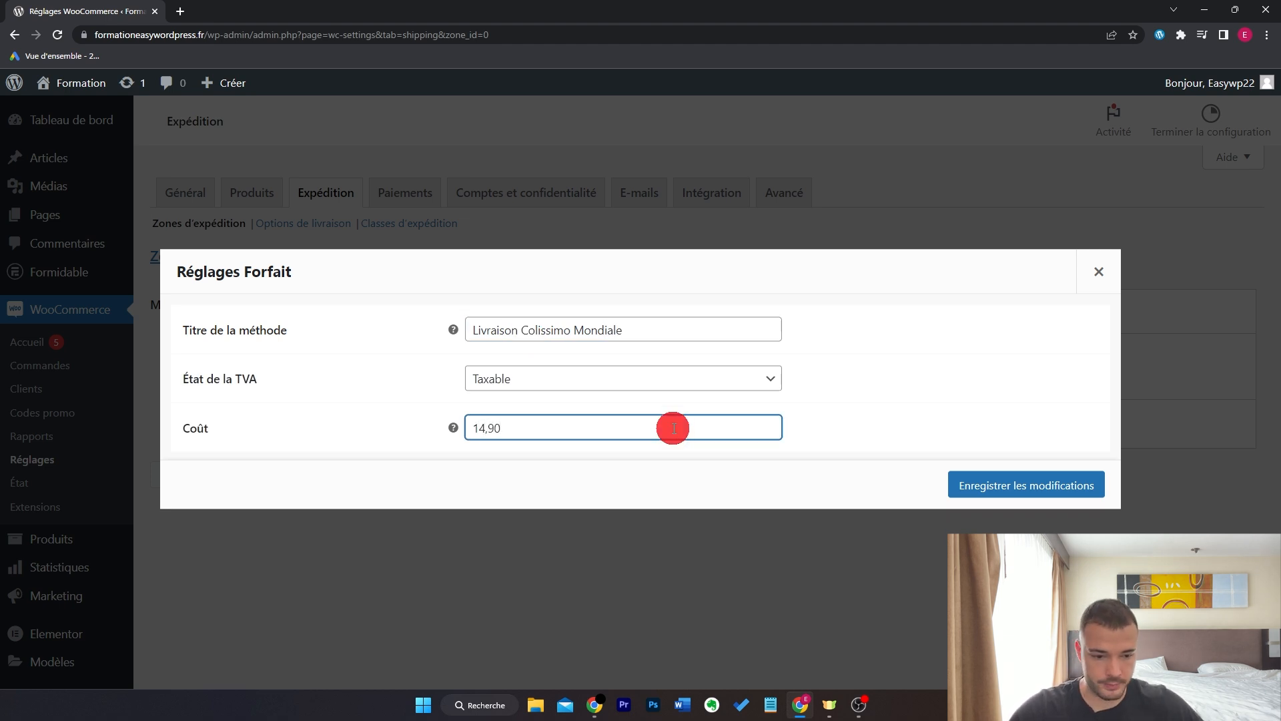
pyautogui.click(992, 476)
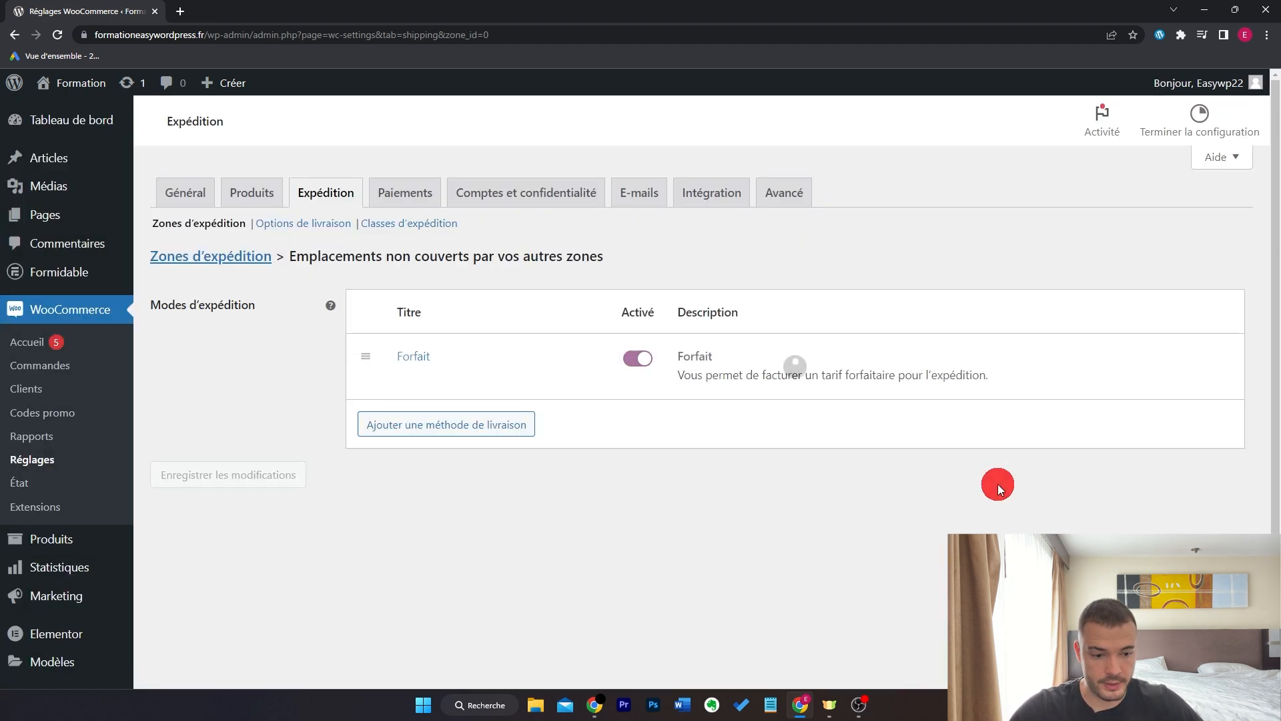
pyautogui.click(244, 259)
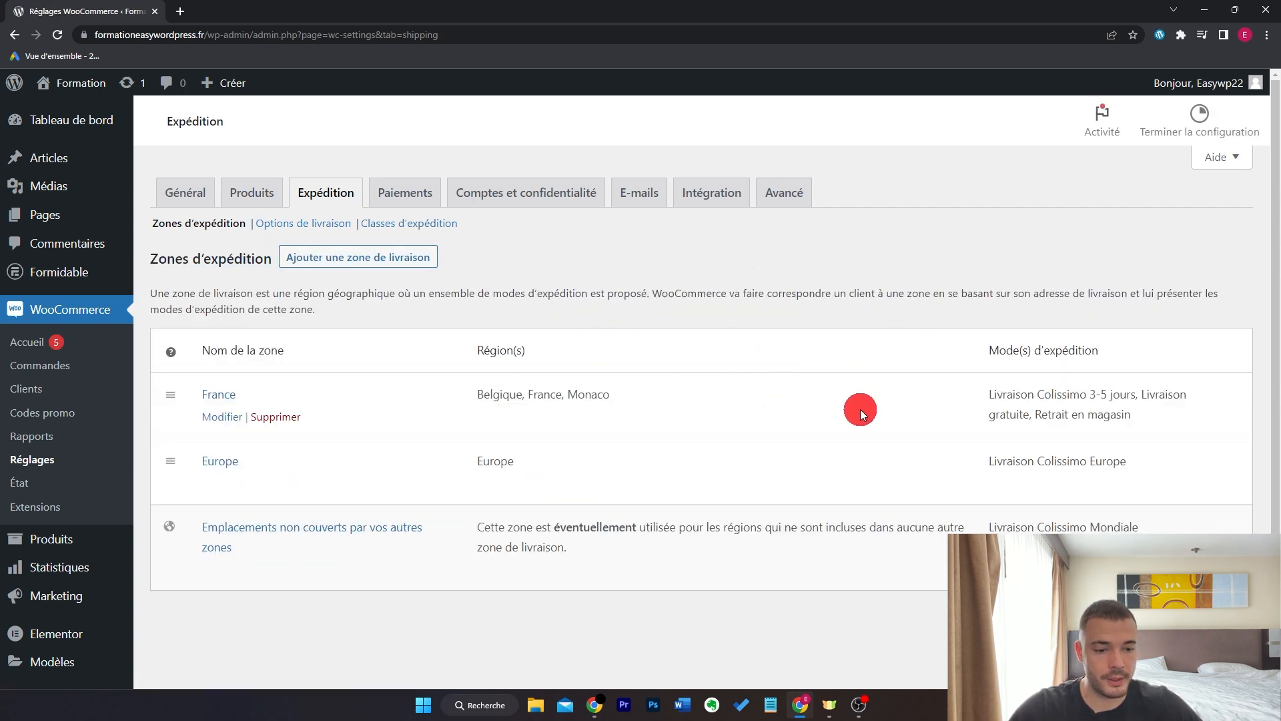
# - Untick 'Activer le calculateur de frais d'expédition sur la page panier' in Options de livraison and save
pyautogui.click(319, 233)
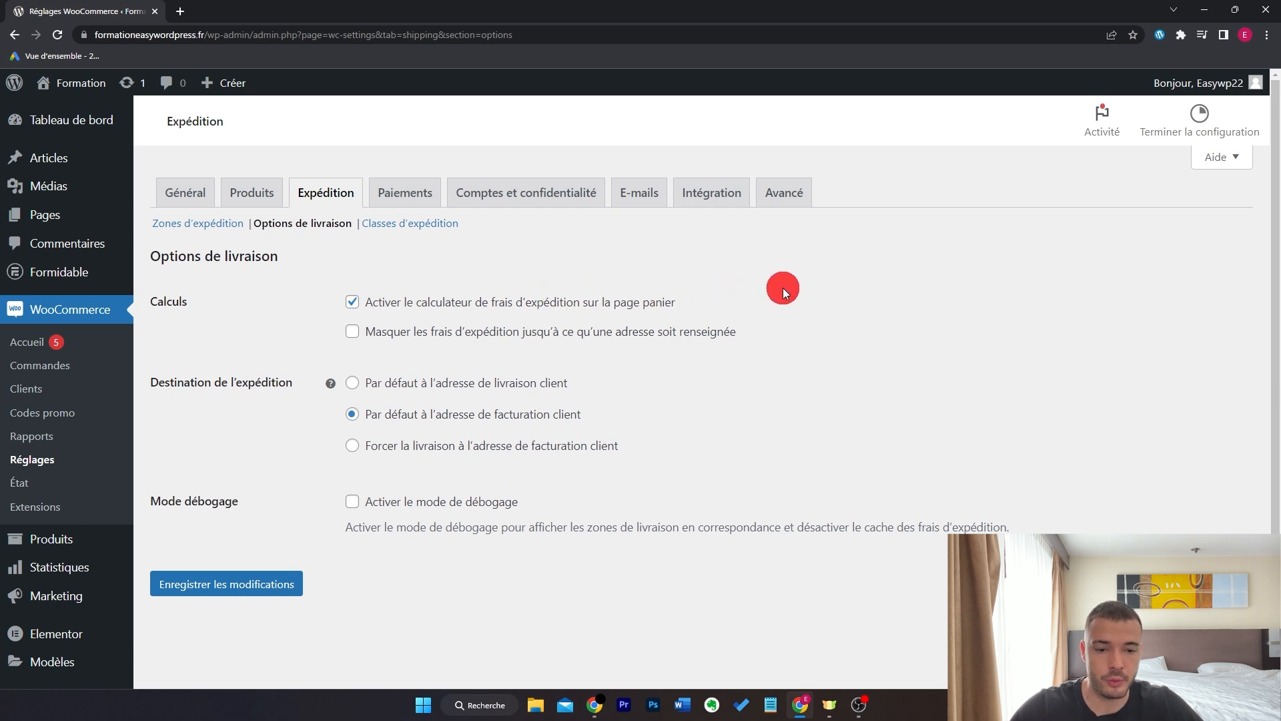
pyautogui.click(425, 301)
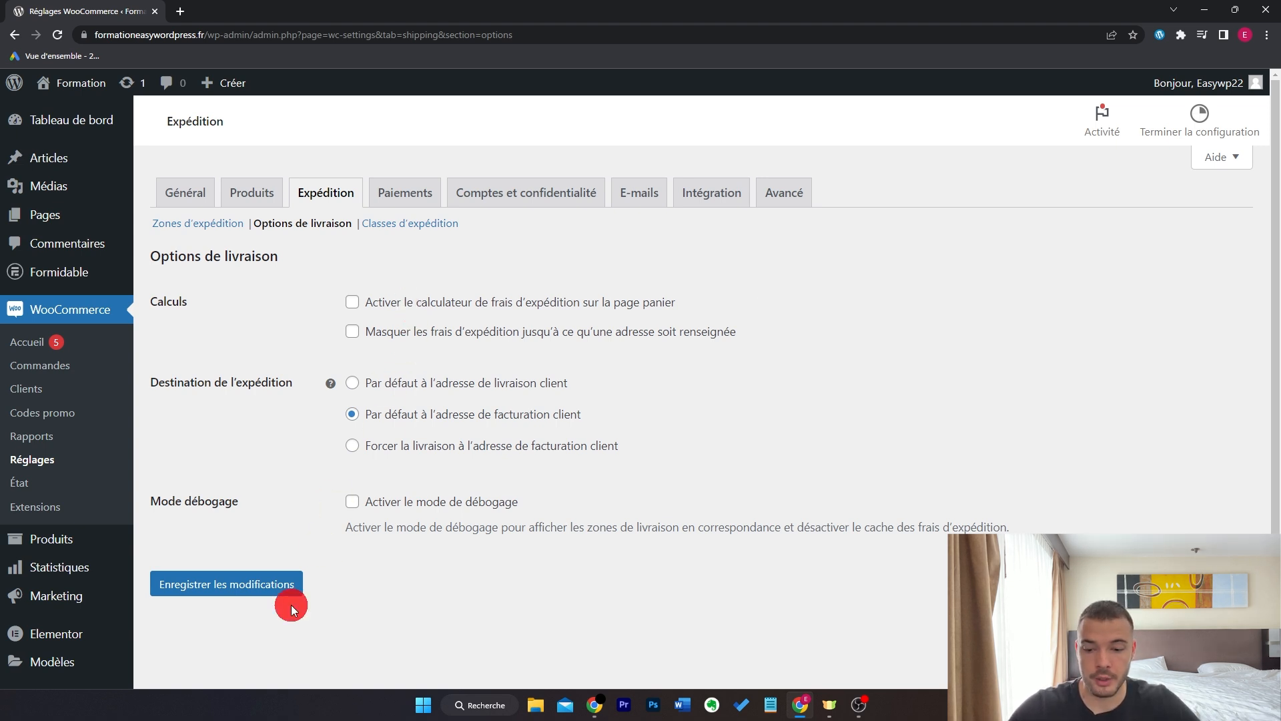
pyautogui.click(272, 586)
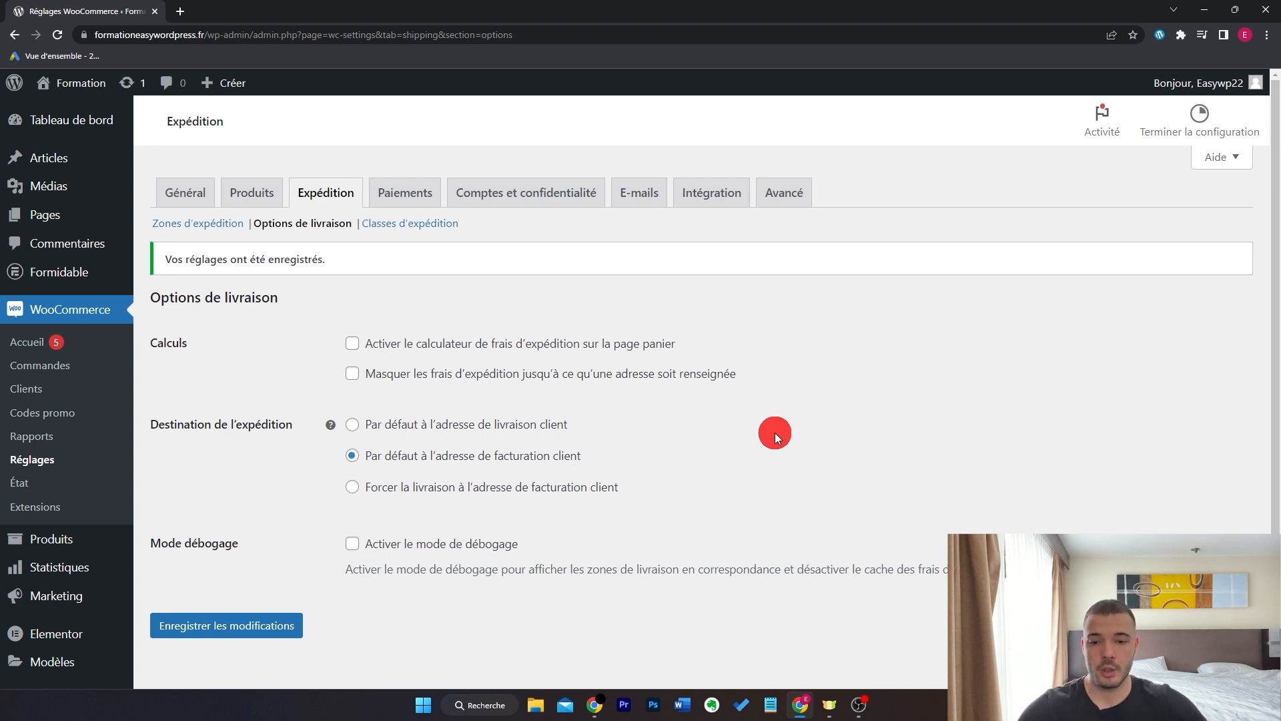
# - Enable Virement bancaire from its setup page in the Paiements tab
pyautogui.click(405, 192)
pyautogui.scroll(-1, 843, 362)
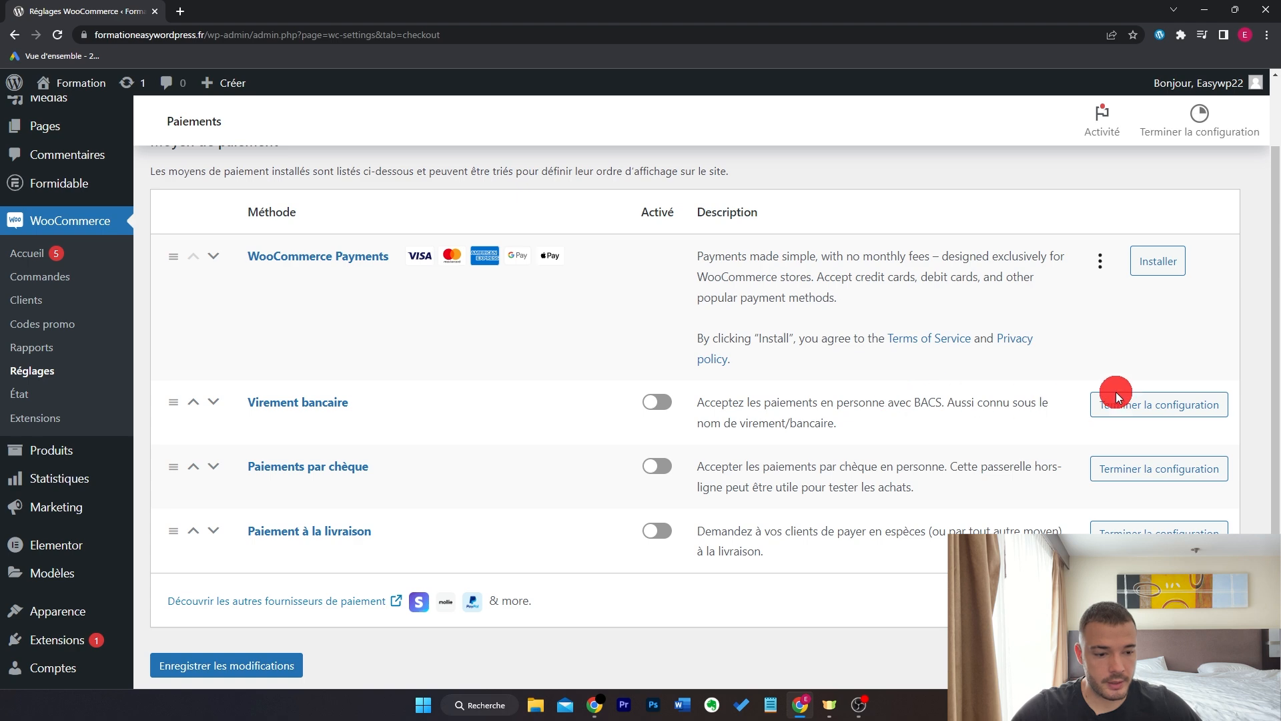
pyautogui.click(1154, 406)
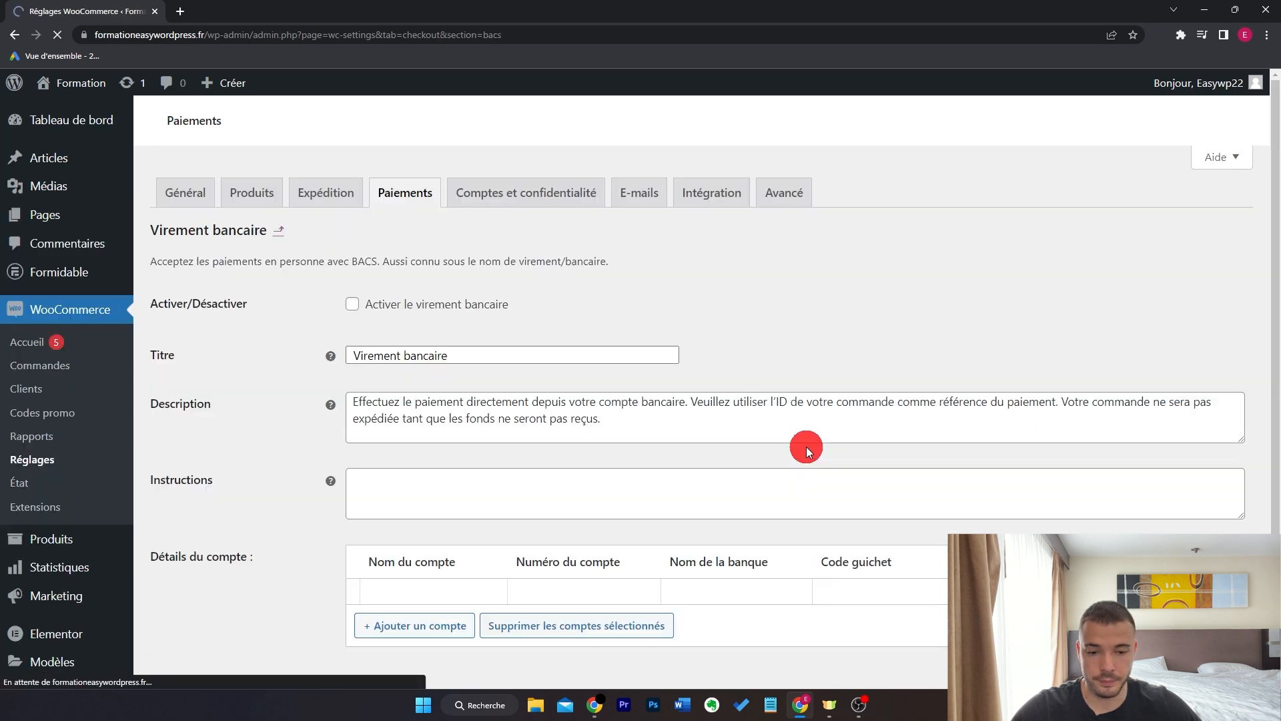
pyautogui.scroll(-1, 786, 329)
pyautogui.click(352, 214)
# - Select the bank transfer description and instructions text to review them
pyautogui.moveTo(696, 334); pyautogui.dragTo(329, 320)
pyautogui.click(278, 375)
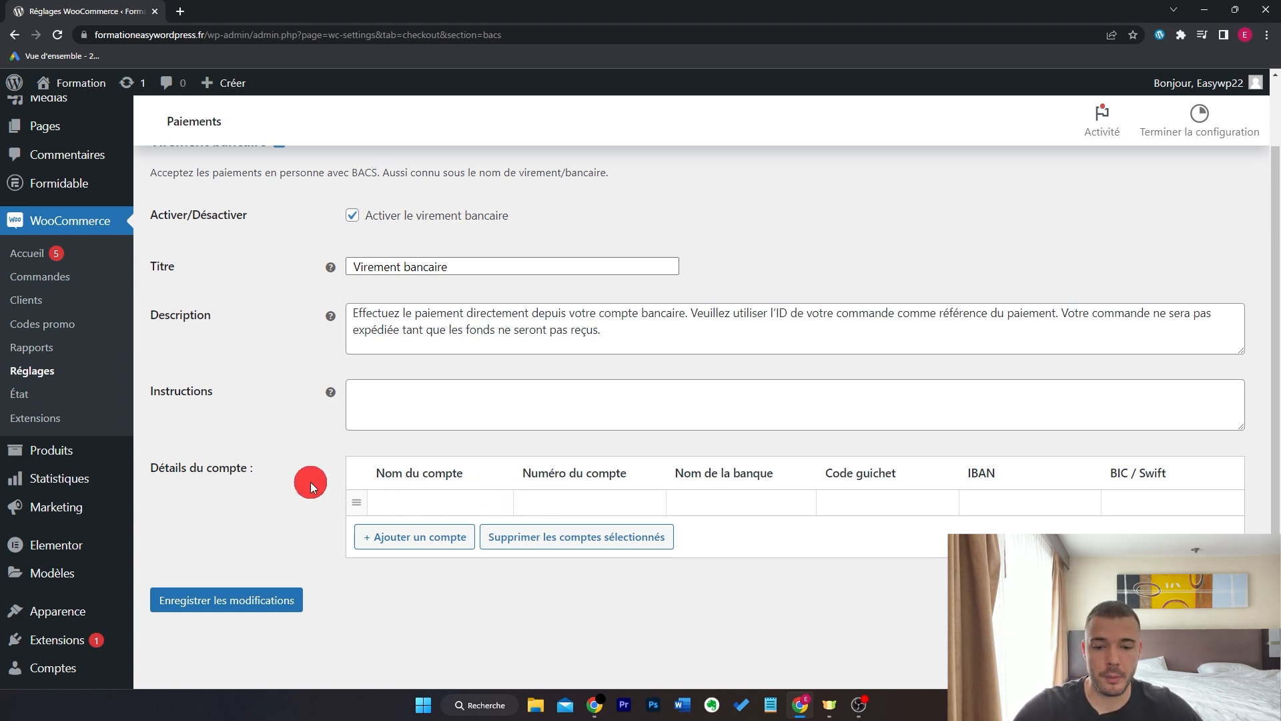
pyautogui.click(461, 403)
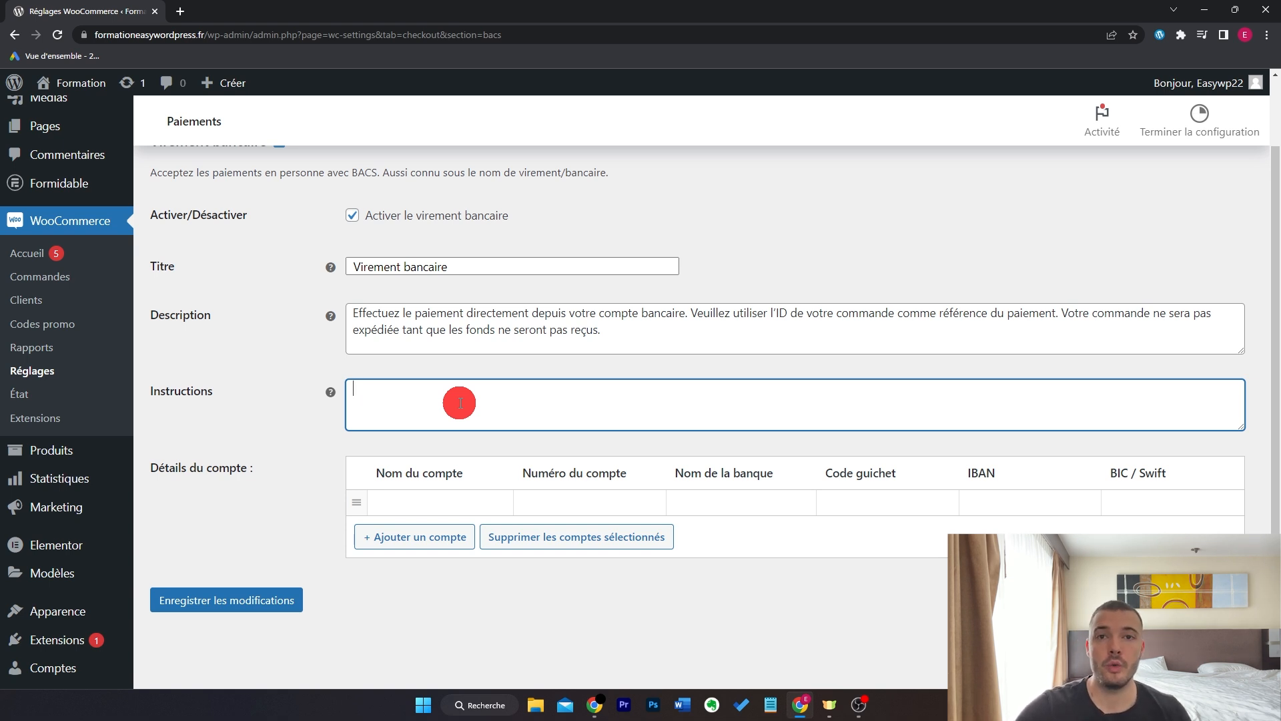
pyautogui.moveTo(634, 330); pyautogui.dragTo(313, 319)
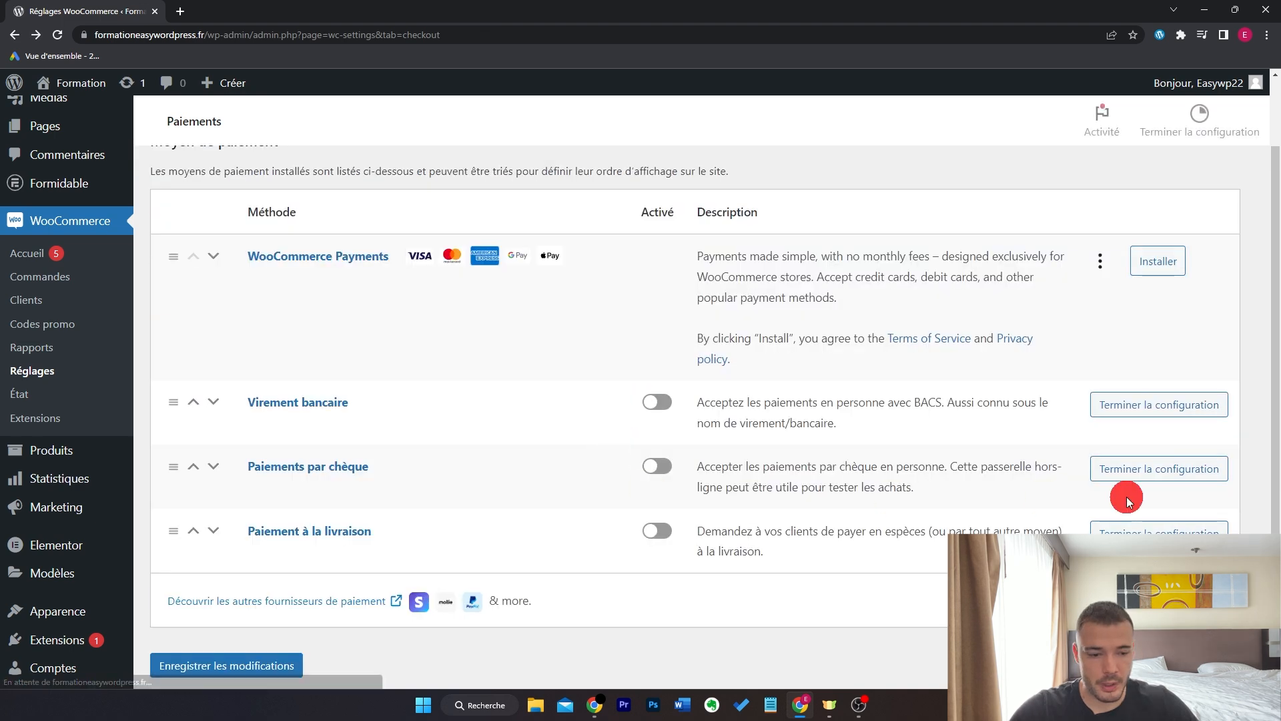
# - Inspect the cheque payment Description and Instructions, then go back to the payment methods list
pyautogui.click(1162, 473)
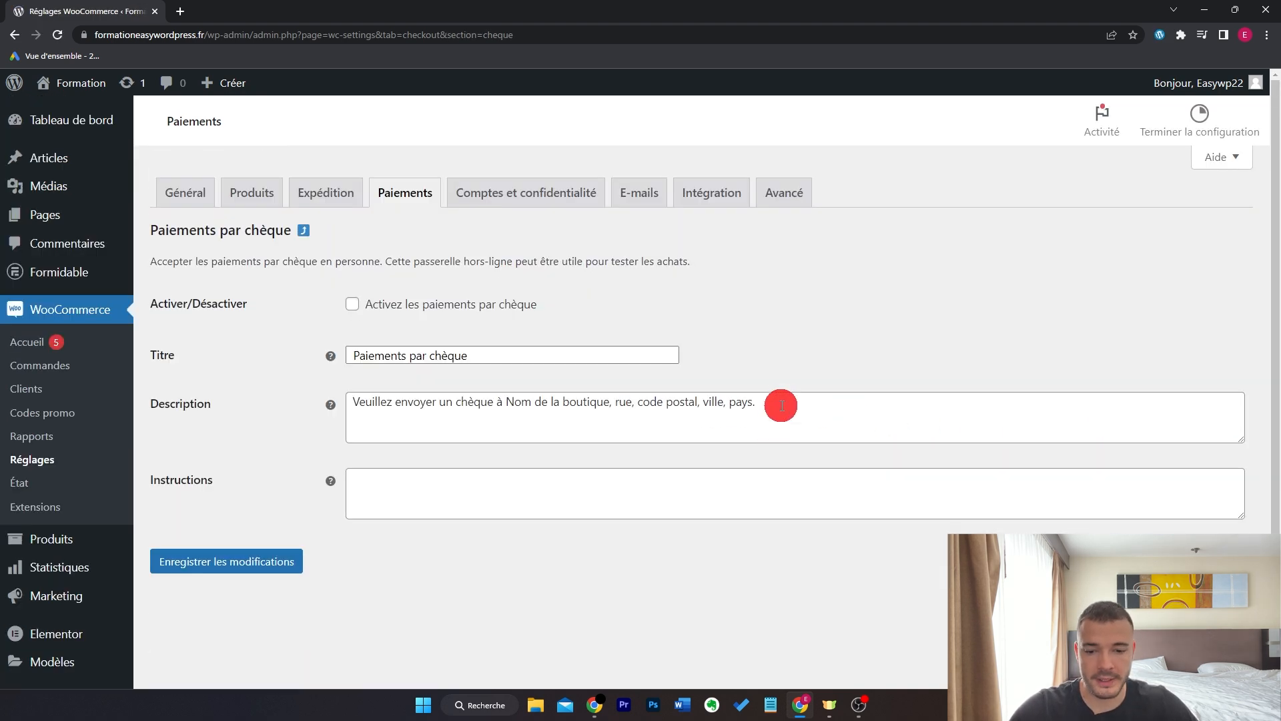
pyautogui.click(781, 405)
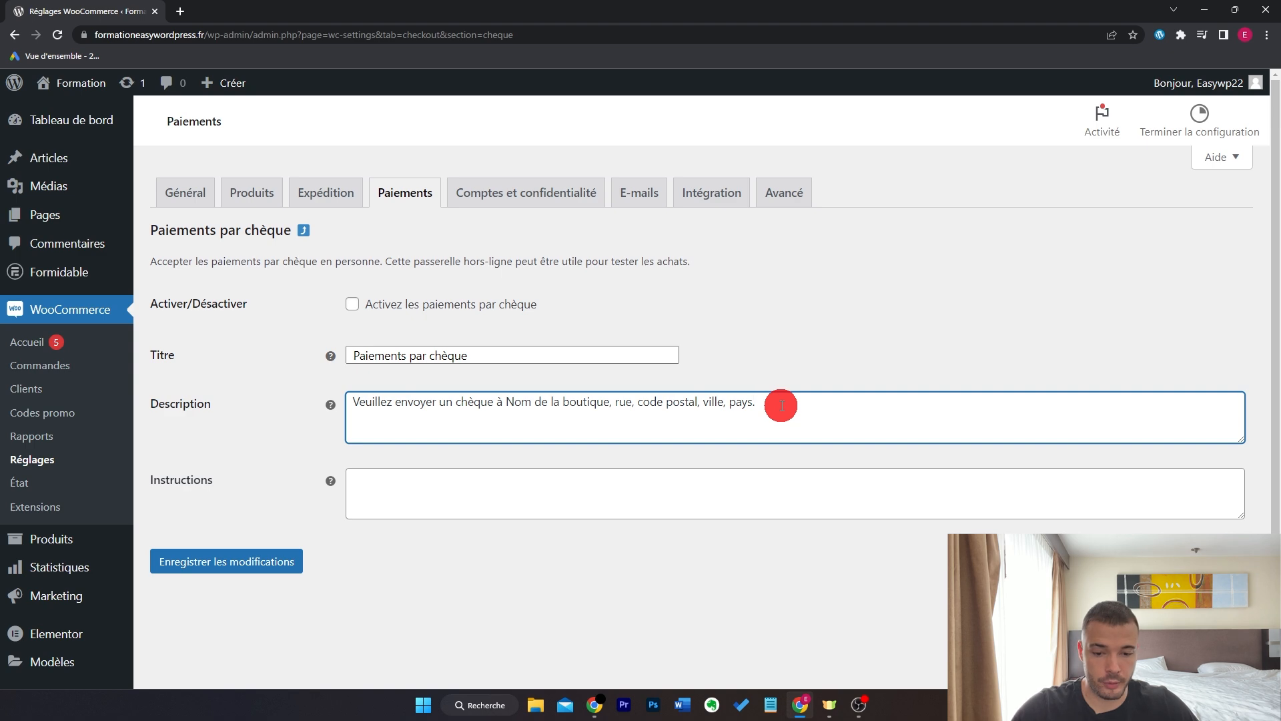
pyautogui.click(716, 489)
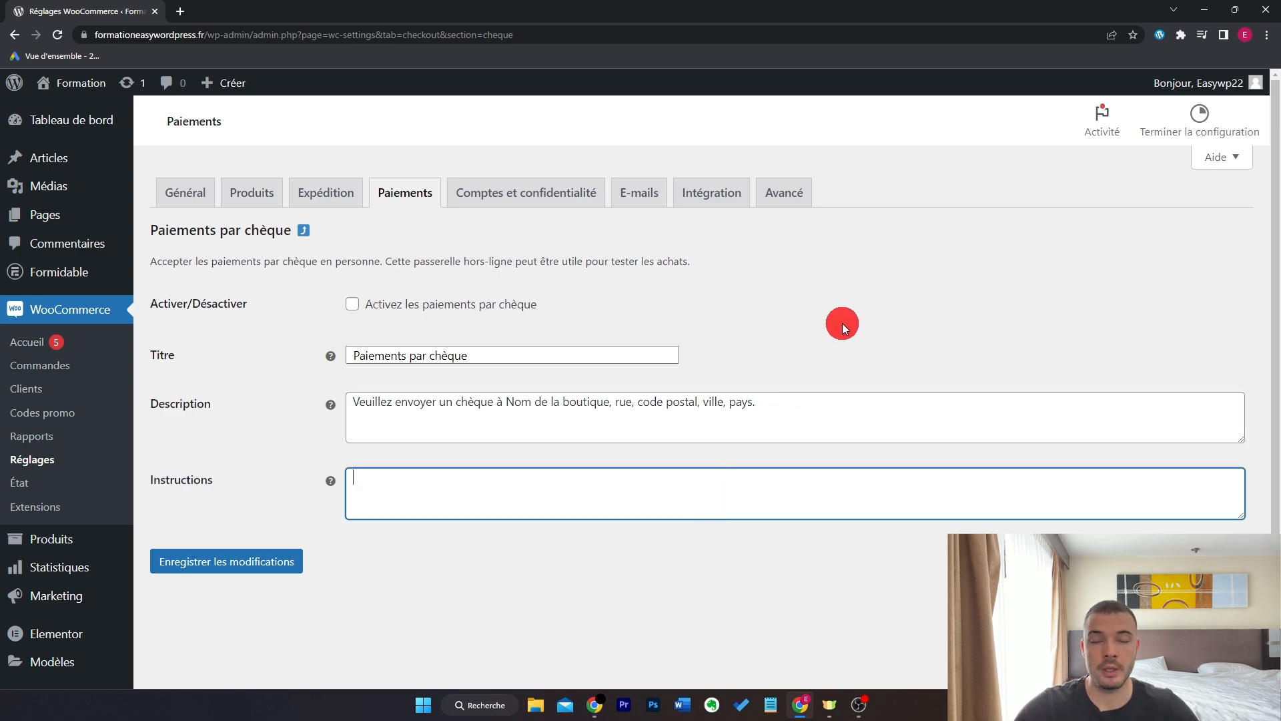
pyautogui.hotkey('alt', 'Left')
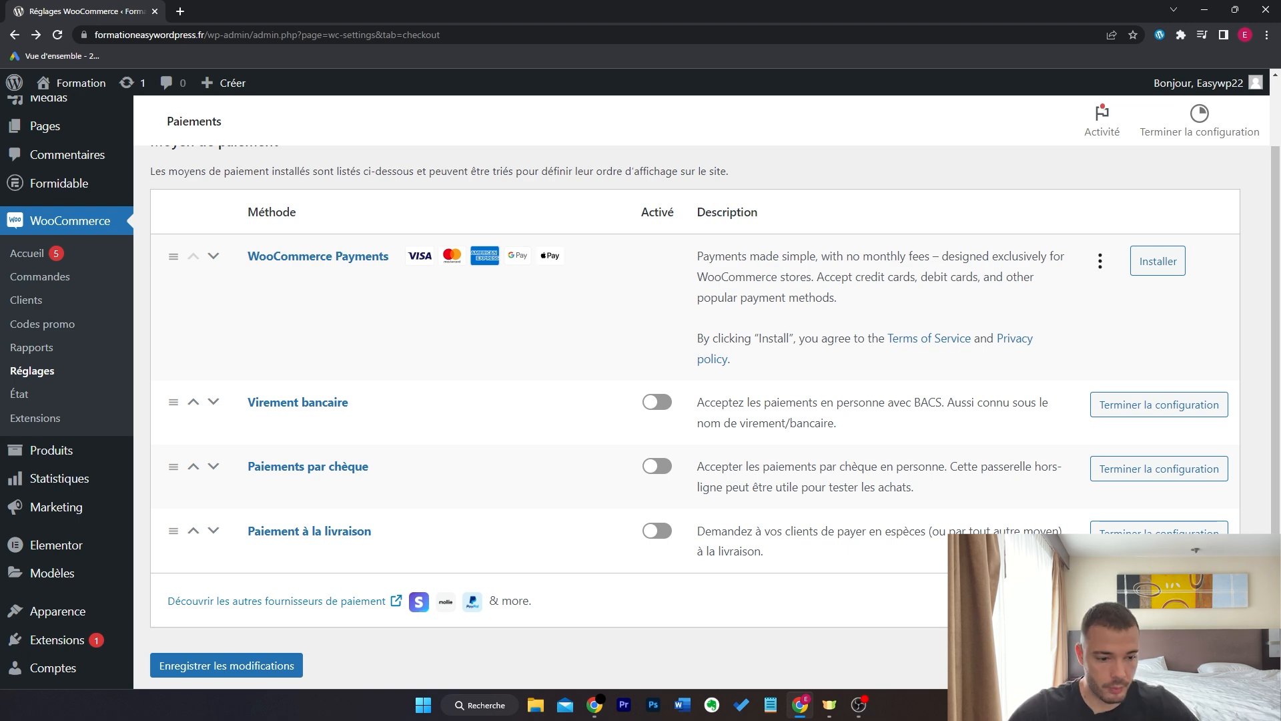
# - Retitle cash on delivery to 'Paiement en magasin' and enable it
pyautogui.click(1117, 532)
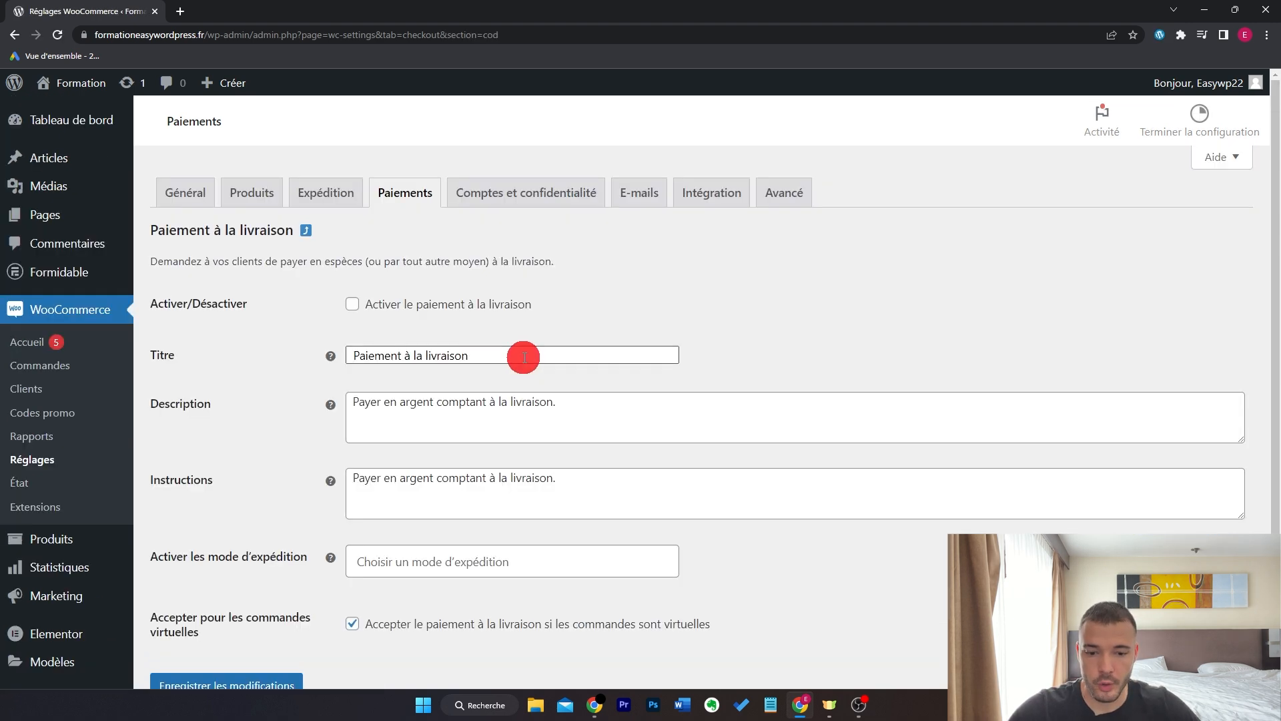
pyautogui.click(524, 357)
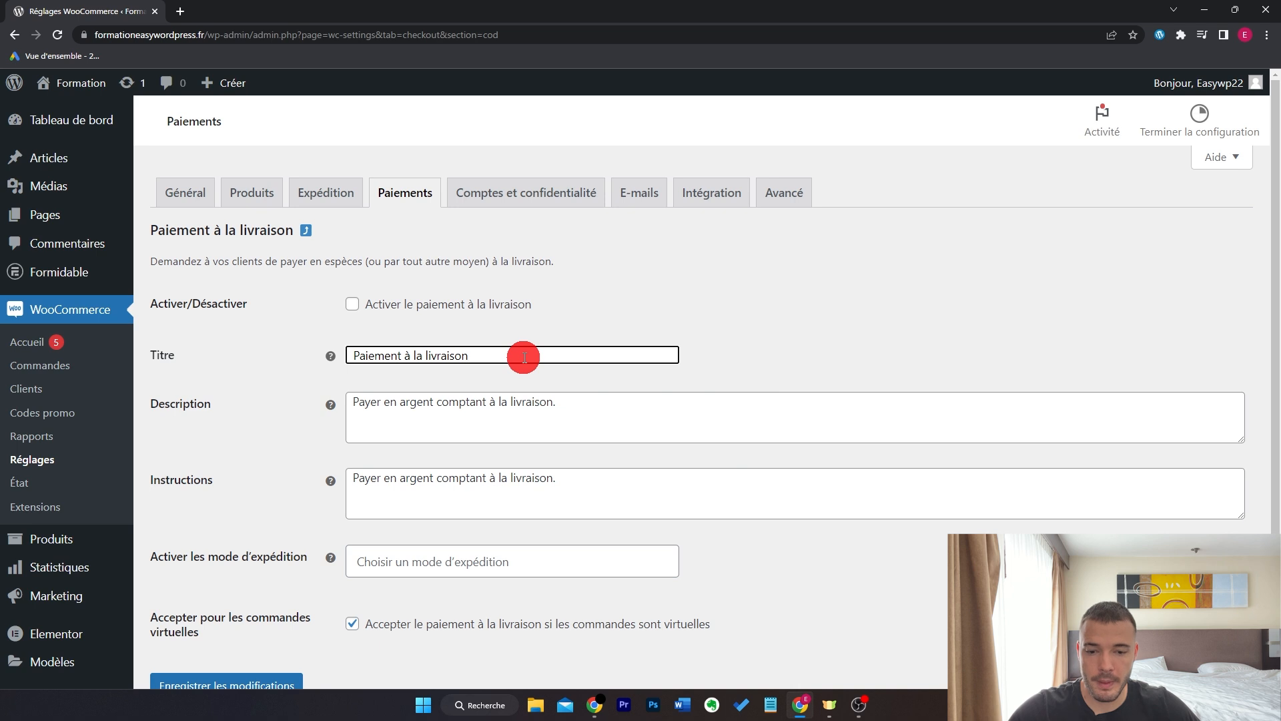
pyautogui.moveTo(525, 357); pyautogui.dragTo(402, 363)
pyautogui.write('en magasin')
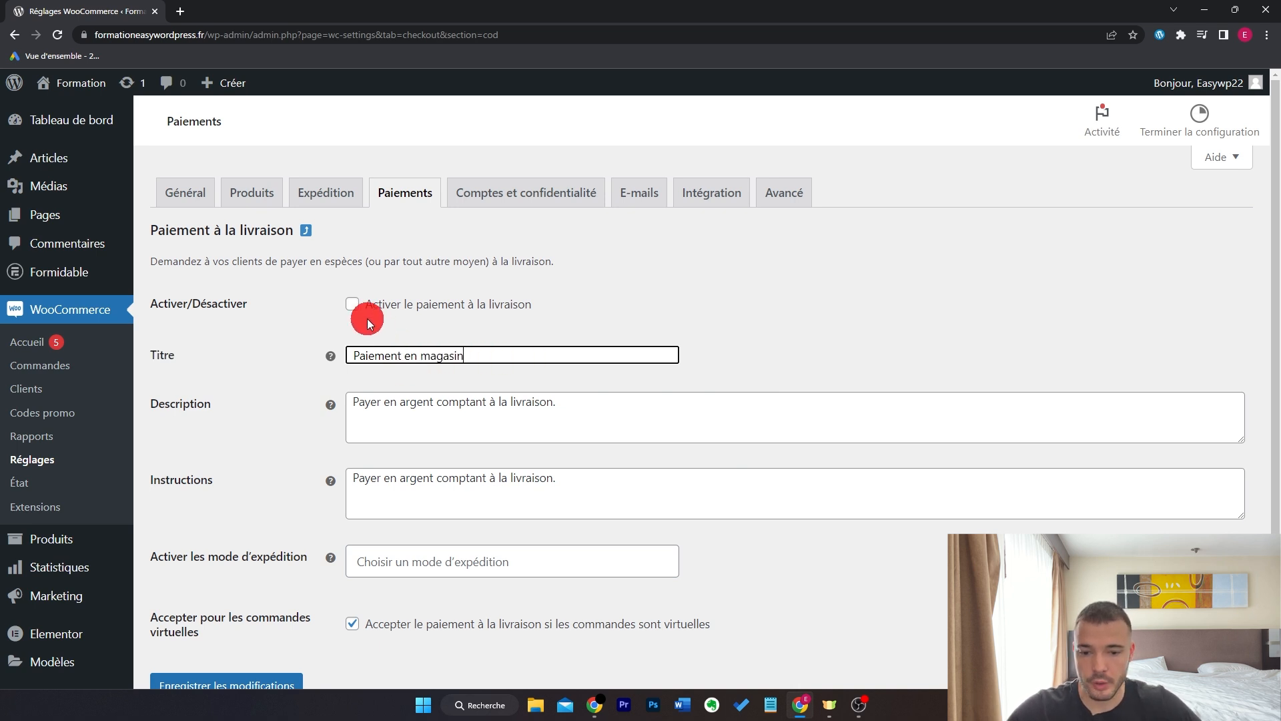
pyautogui.click(353, 307)
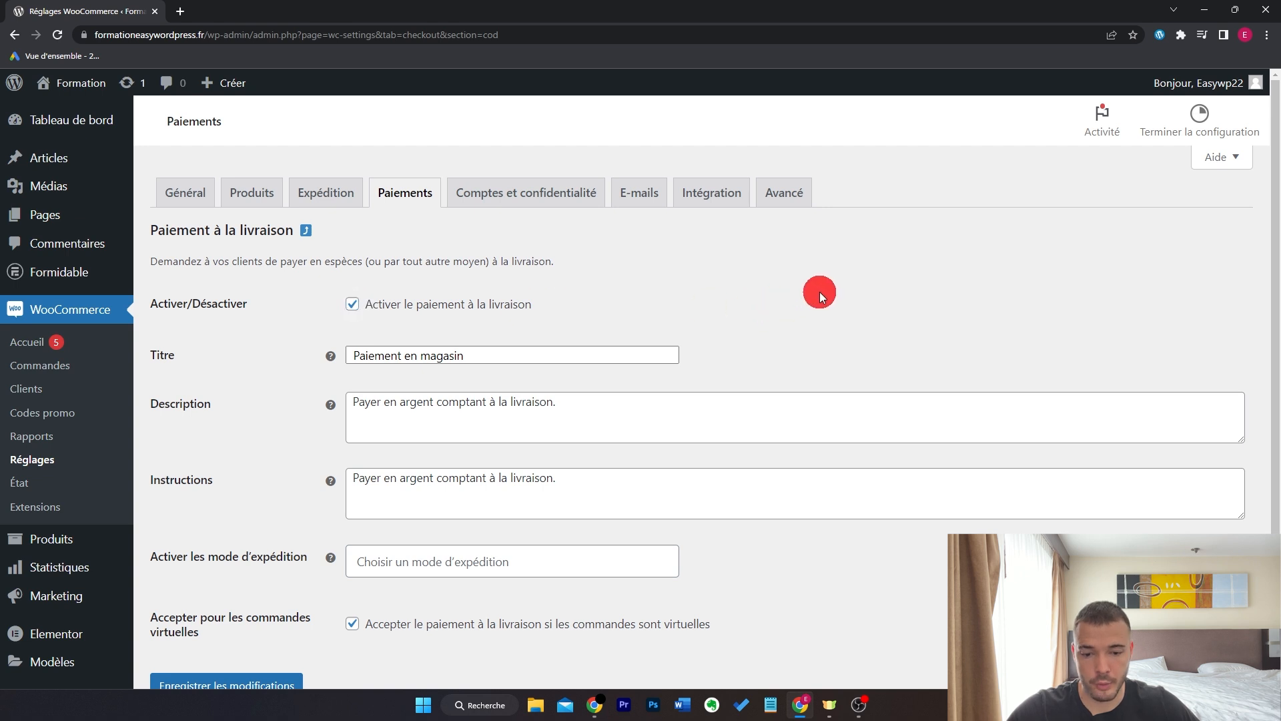
# - Rewrite the description to end with 'directement en magasin.' and clear the Instructions text
pyautogui.scroll(-1, 820, 291)
pyautogui.moveTo(556, 313); pyautogui.dragTo(380, 346)
pyautogui.write('z directement en magasin.')
pyautogui.click(626, 402)
pyautogui.hotkey('ctrl', 'a')
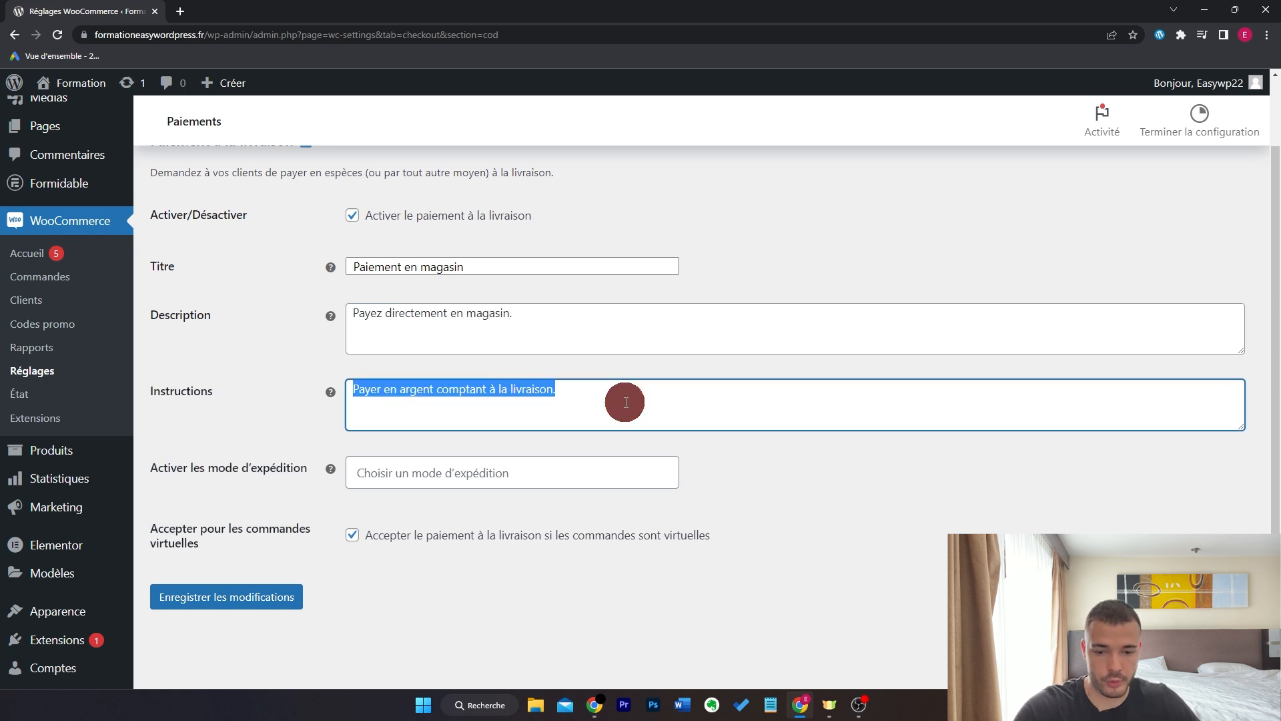
pyautogui.press('BackSpace')
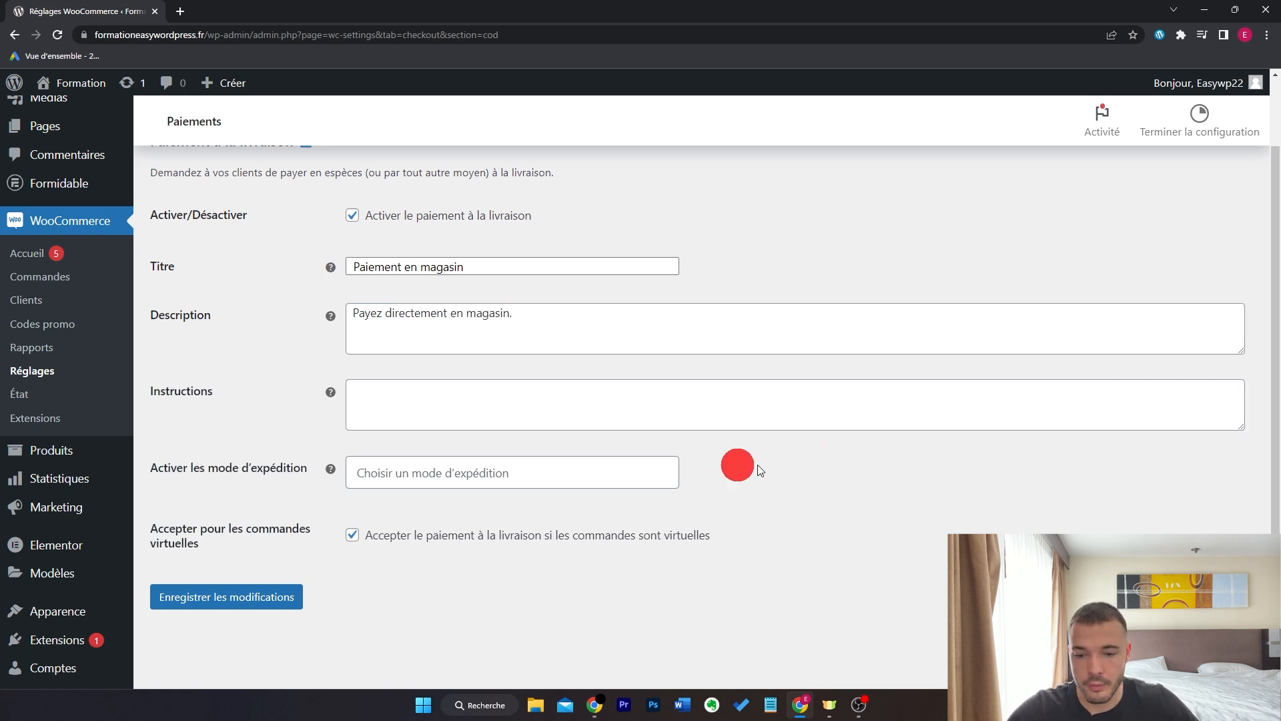
# - Restrict it to the 'France – Retrait en magasin (#3)' shipping method and save
pyautogui.click(626, 471)
pyautogui.scroll(-3, 591, 523)
pyautogui.scroll(2, 593, 526)
pyautogui.scroll(2, 593, 529)
pyautogui.scroll(-3, 592, 527)
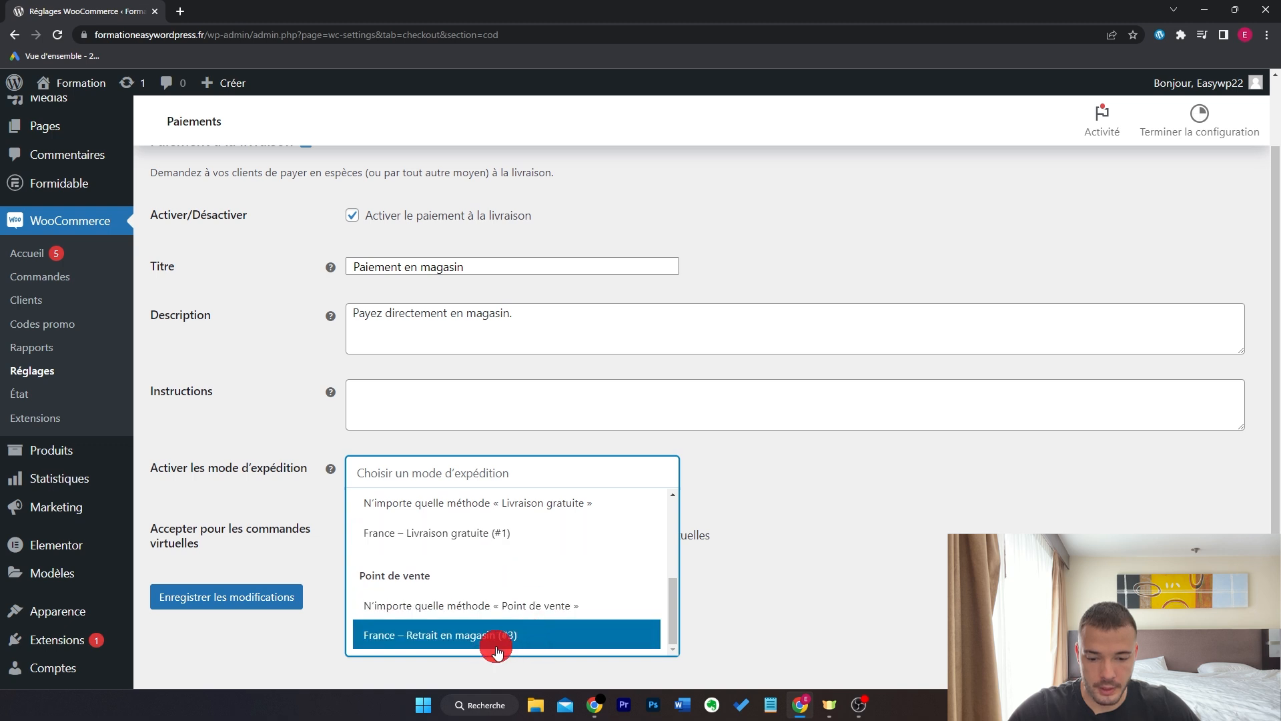
pyautogui.click(524, 637)
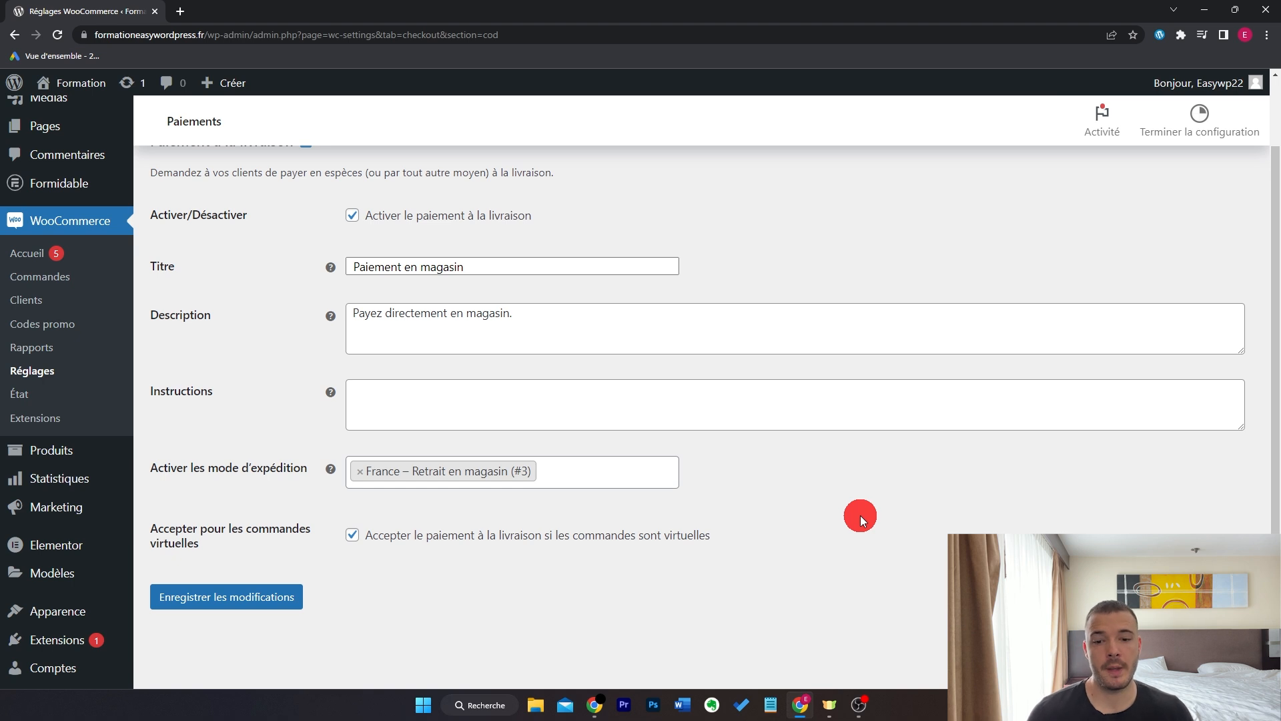
pyautogui.click(270, 596)
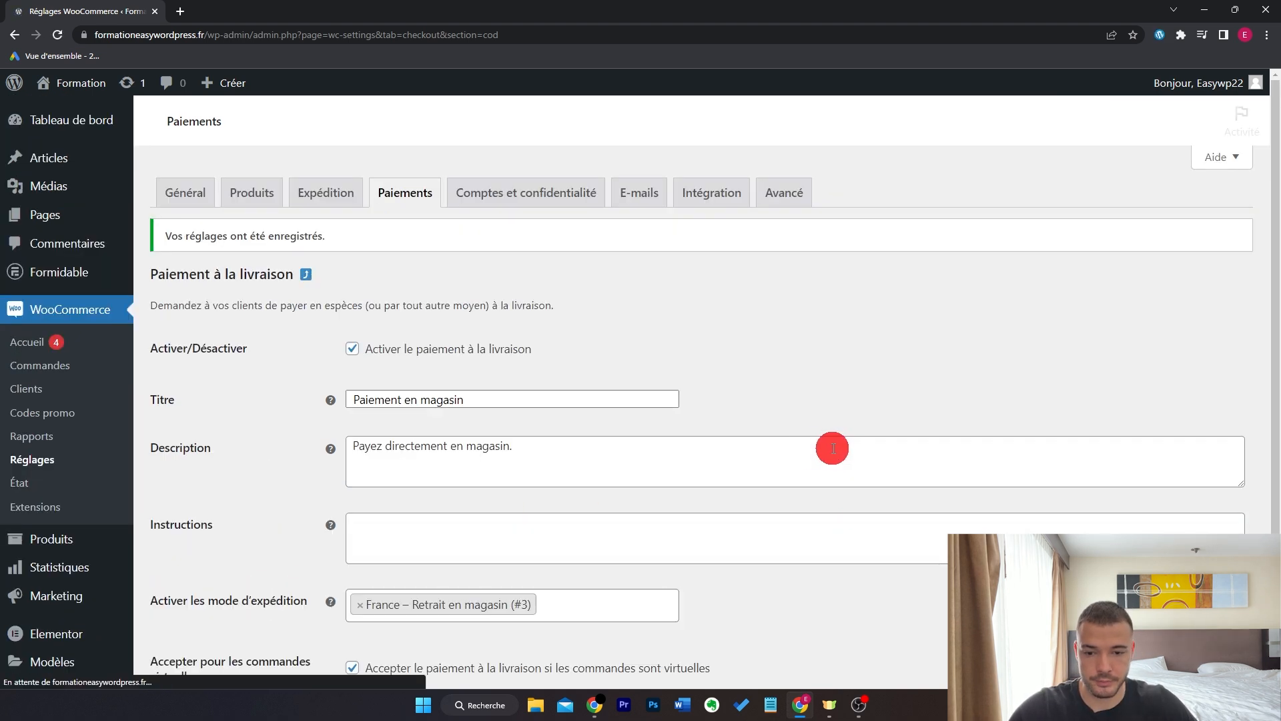
# - Install WooCommerce Payments from the Paiements tab and choose Finish setup
pyautogui.click(399, 198)
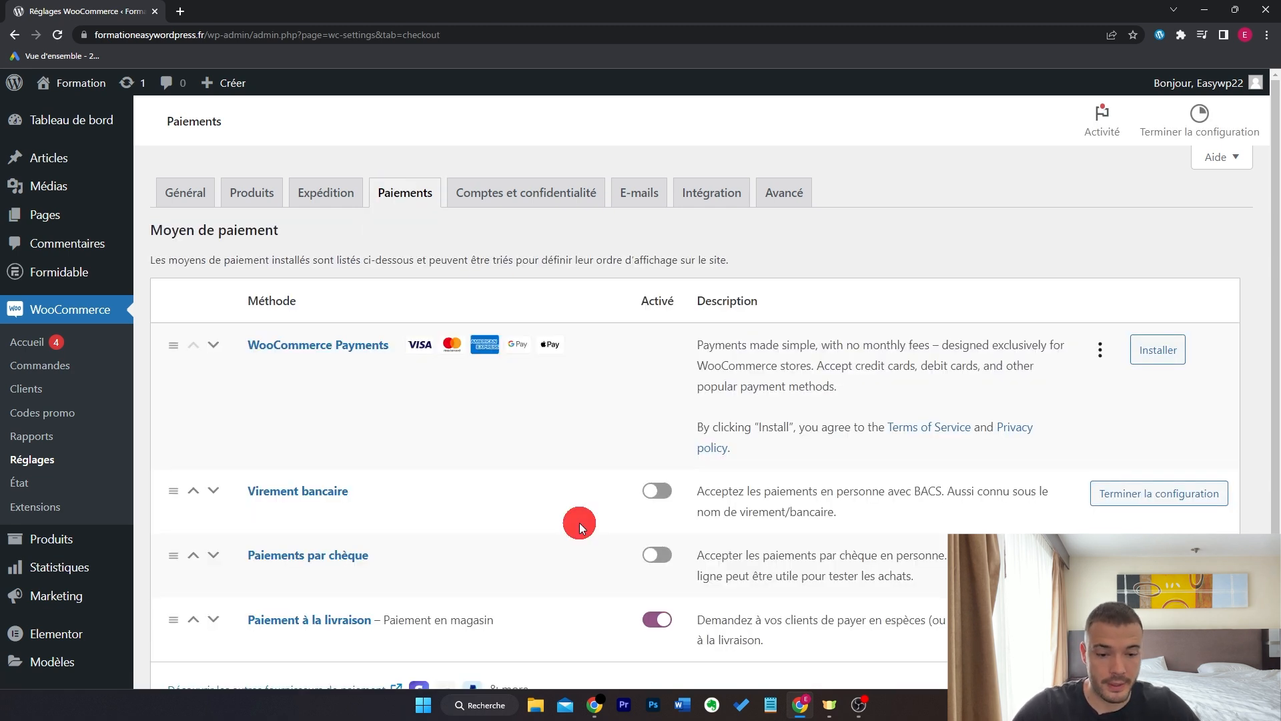
pyautogui.click(1167, 350)
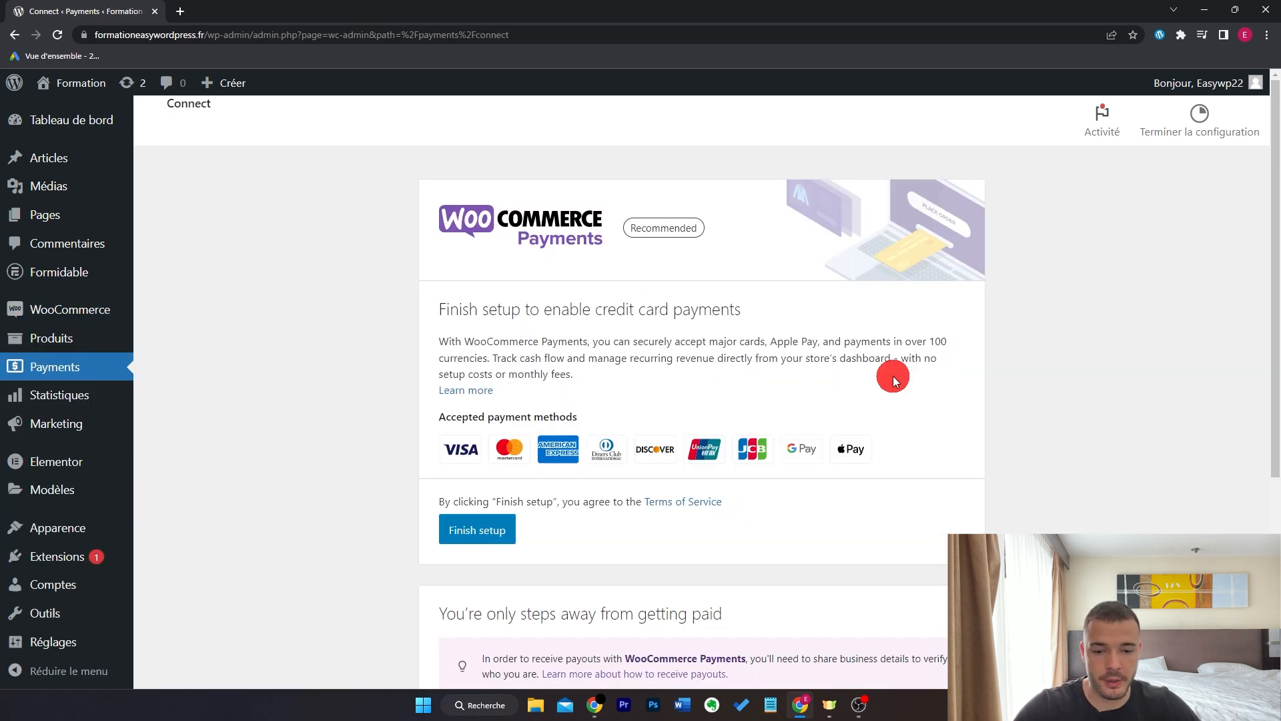
pyautogui.click(489, 532)
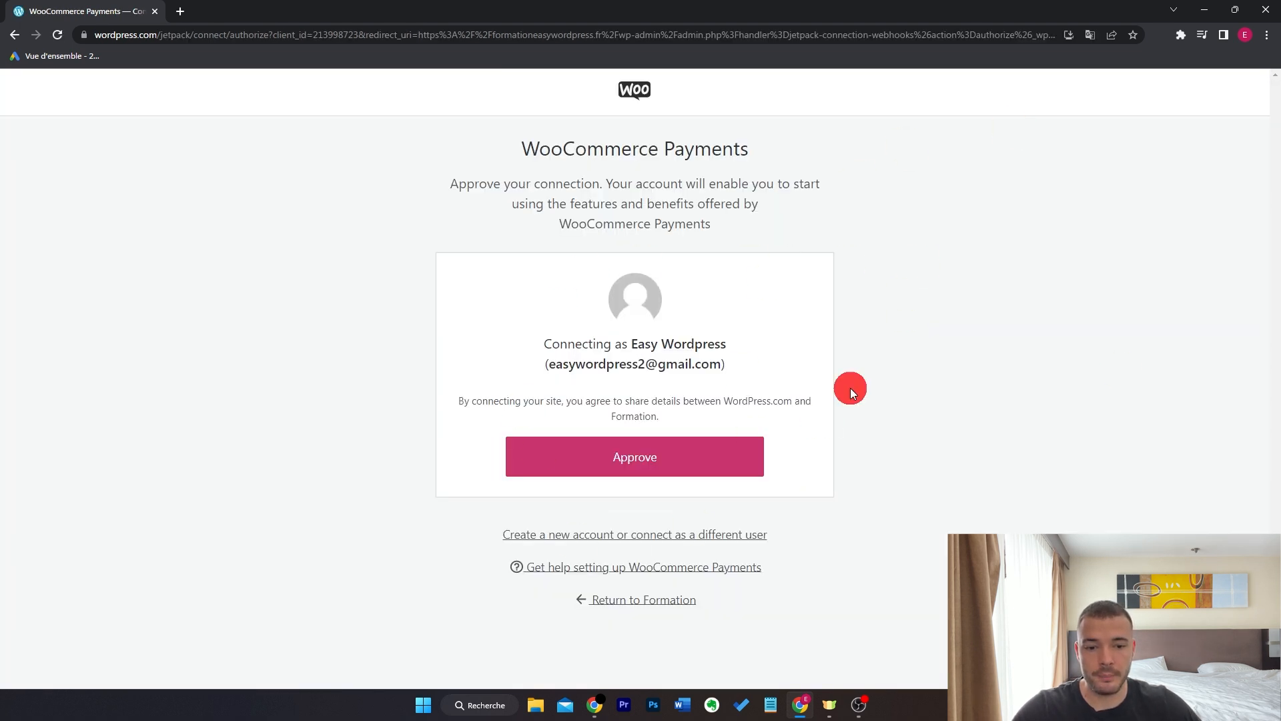
# - Approve the WordPress.com connection for WooCommerce Payments
pyautogui.click(652, 443)
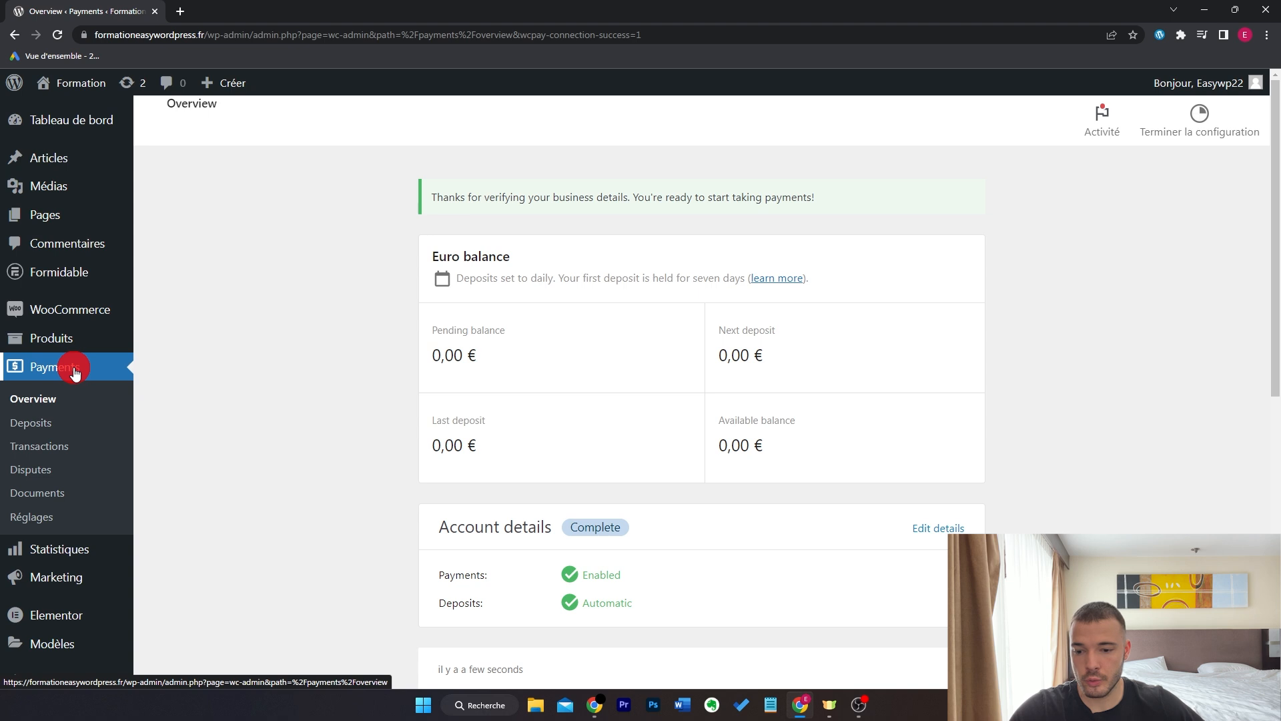
# - Check the still-empty Payments transactions list, then go to the Paiements settings tab
pyautogui.click(64, 446)
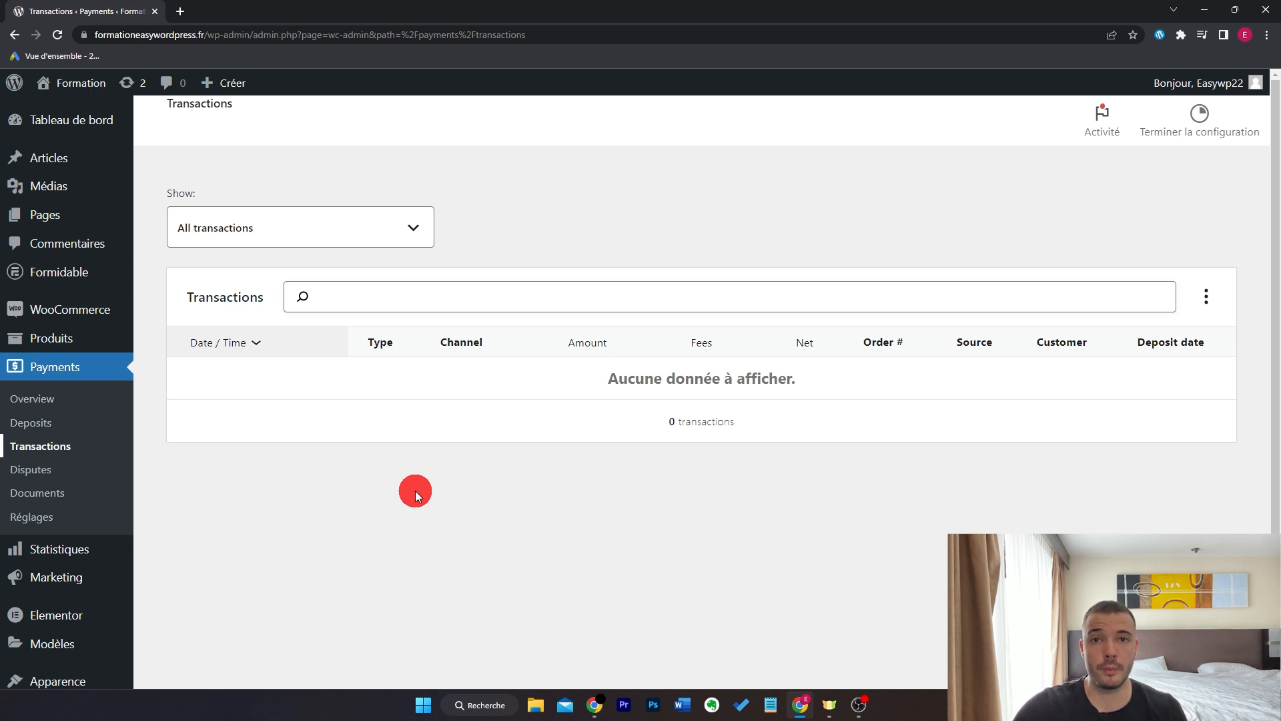
pyautogui.moveTo(100, 307)
pyautogui.click(200, 438)
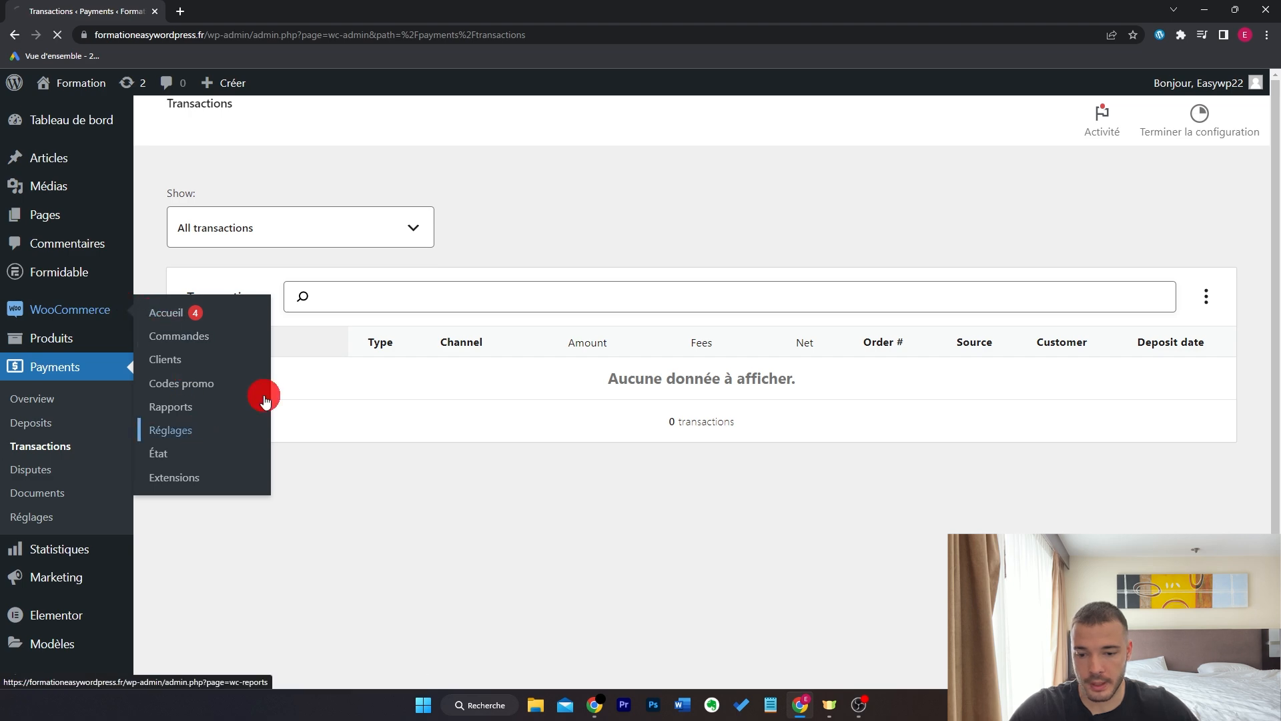
pyautogui.click(405, 192)
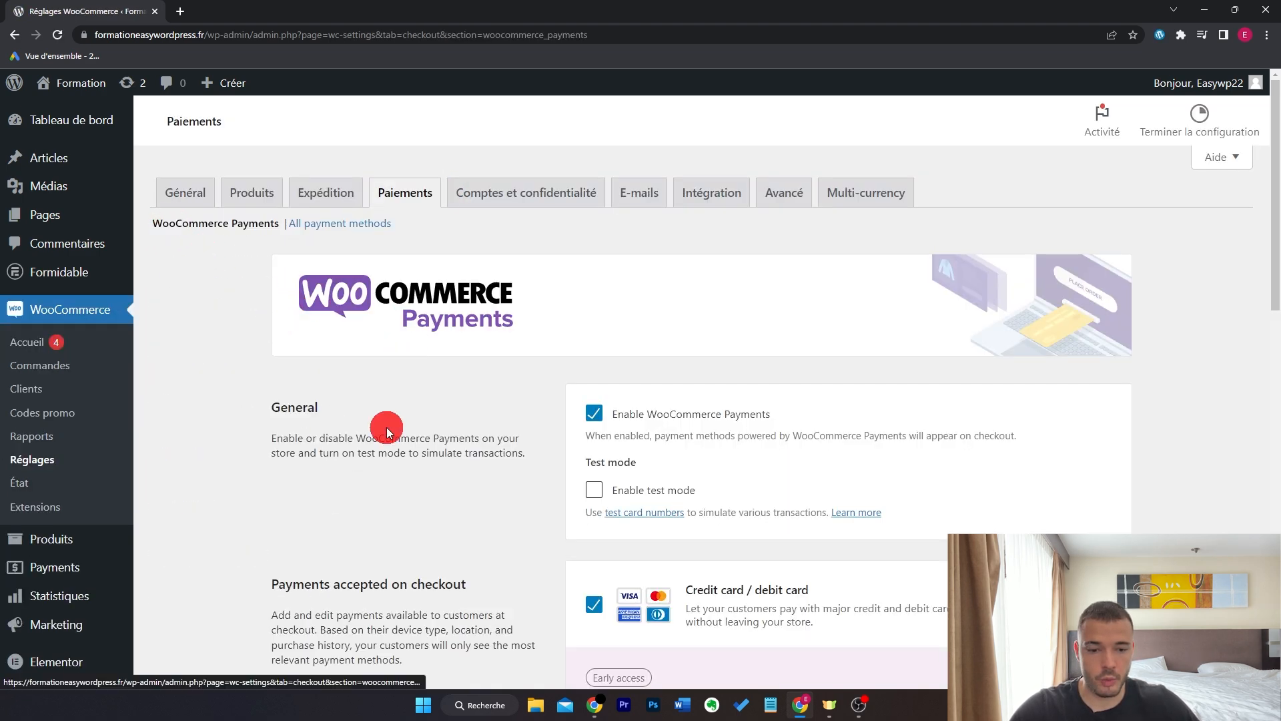
# - Show all payment methods and open the WooCommerce Payments settings page
pyautogui.scroll(-4, 461, 387)
pyautogui.scroll(4, 463, 386)
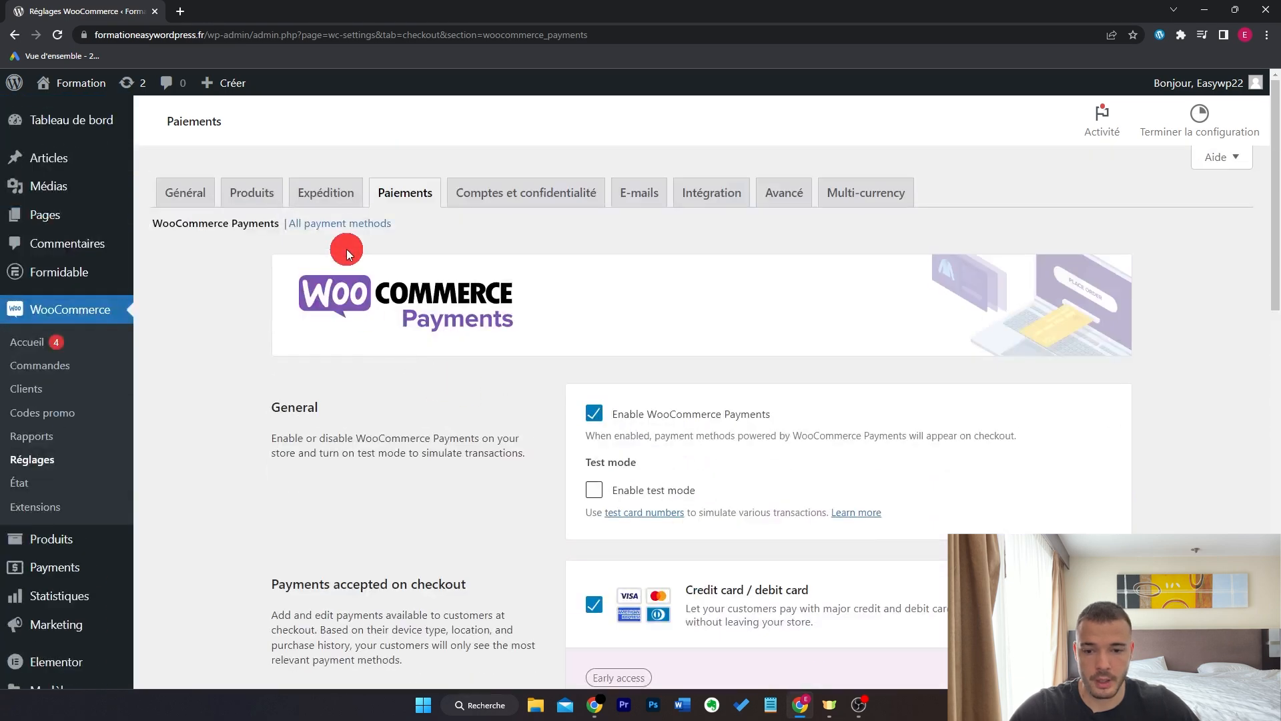
pyautogui.click(351, 224)
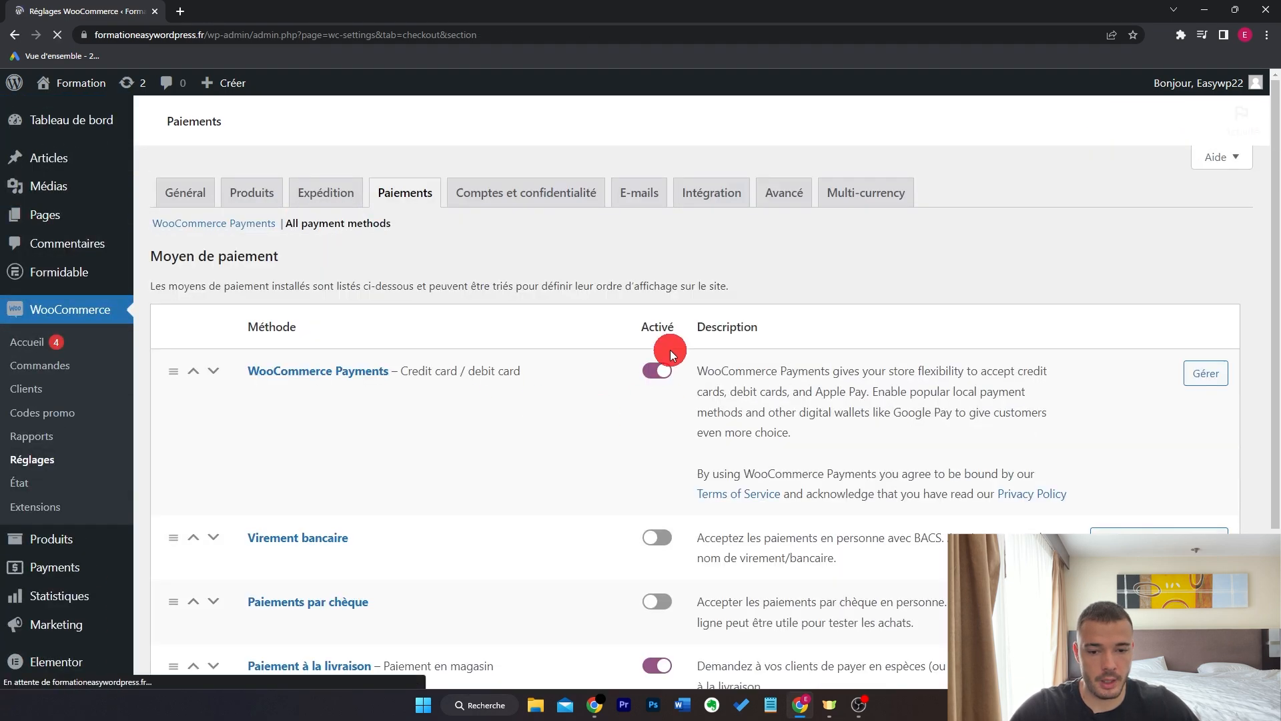
pyautogui.scroll(-3, 574, 435)
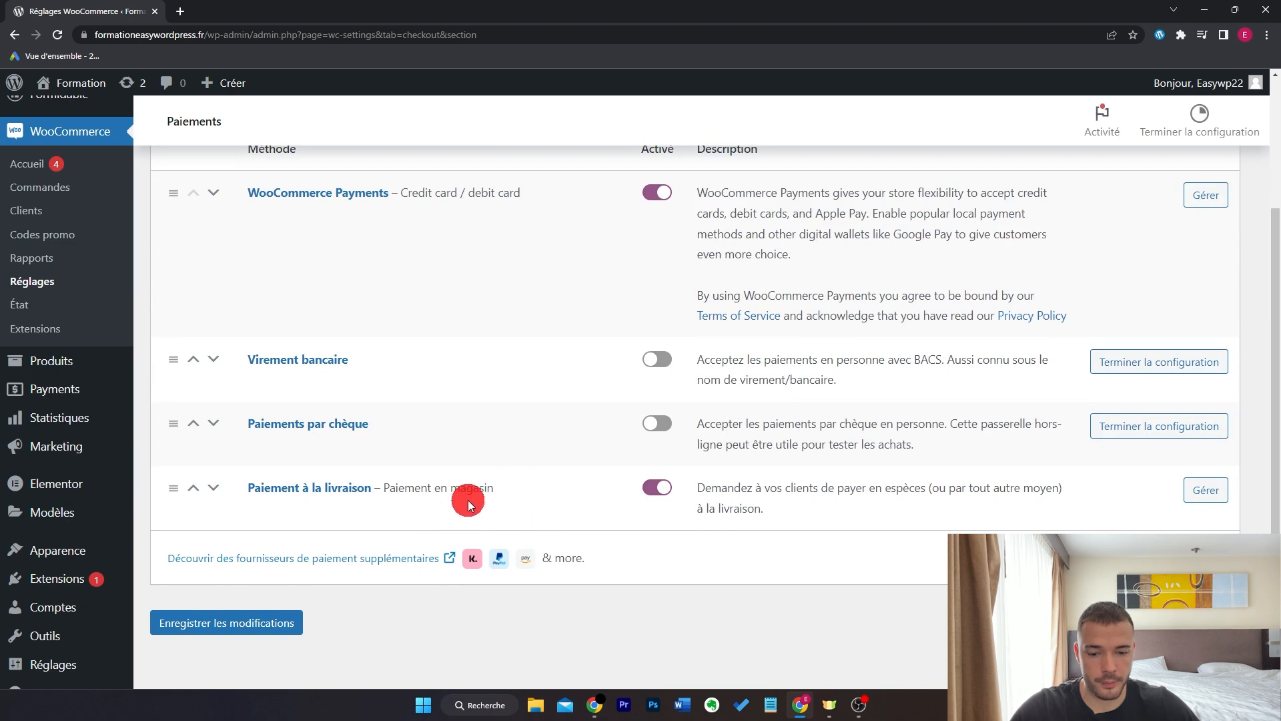
pyautogui.scroll(3, 460, 497)
pyautogui.click(234, 225)
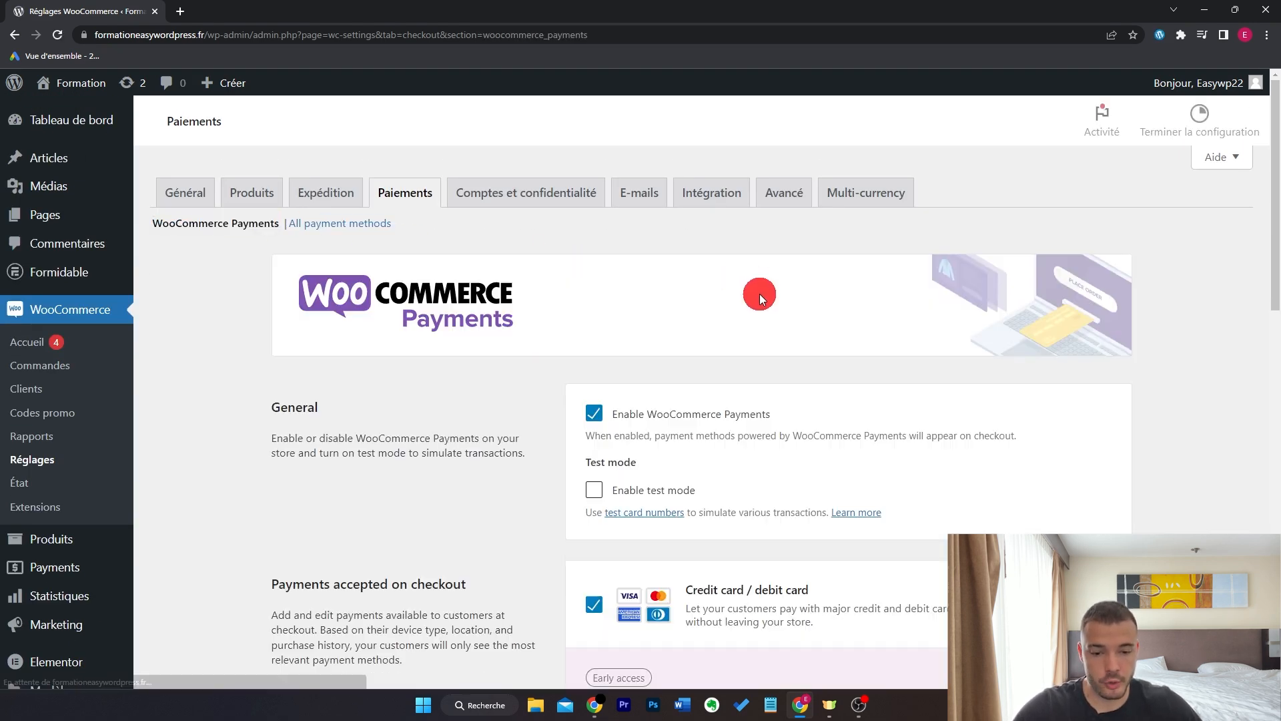
# - Tick Enable test mode for WooCommerce Payments and scroll to the Express checkouts section
pyautogui.click(593, 493)
pyautogui.scroll(-1, 494, 488)
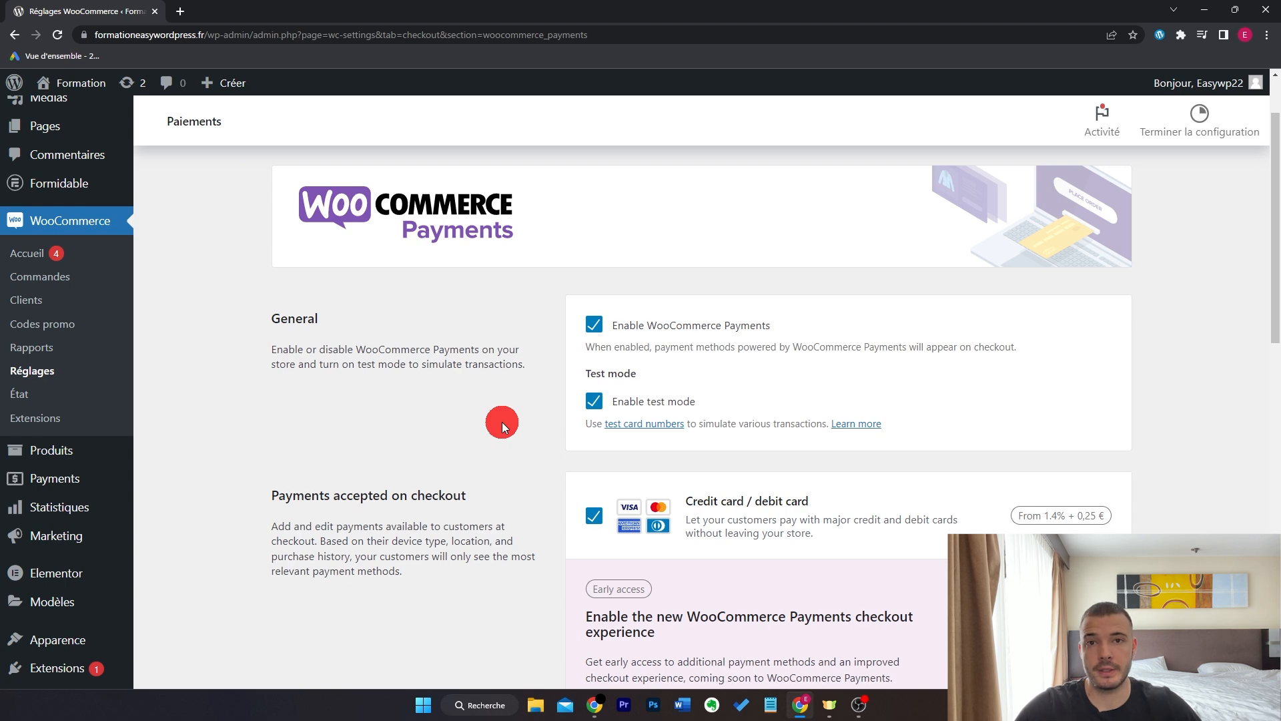
pyautogui.scroll(-2, 502, 422)
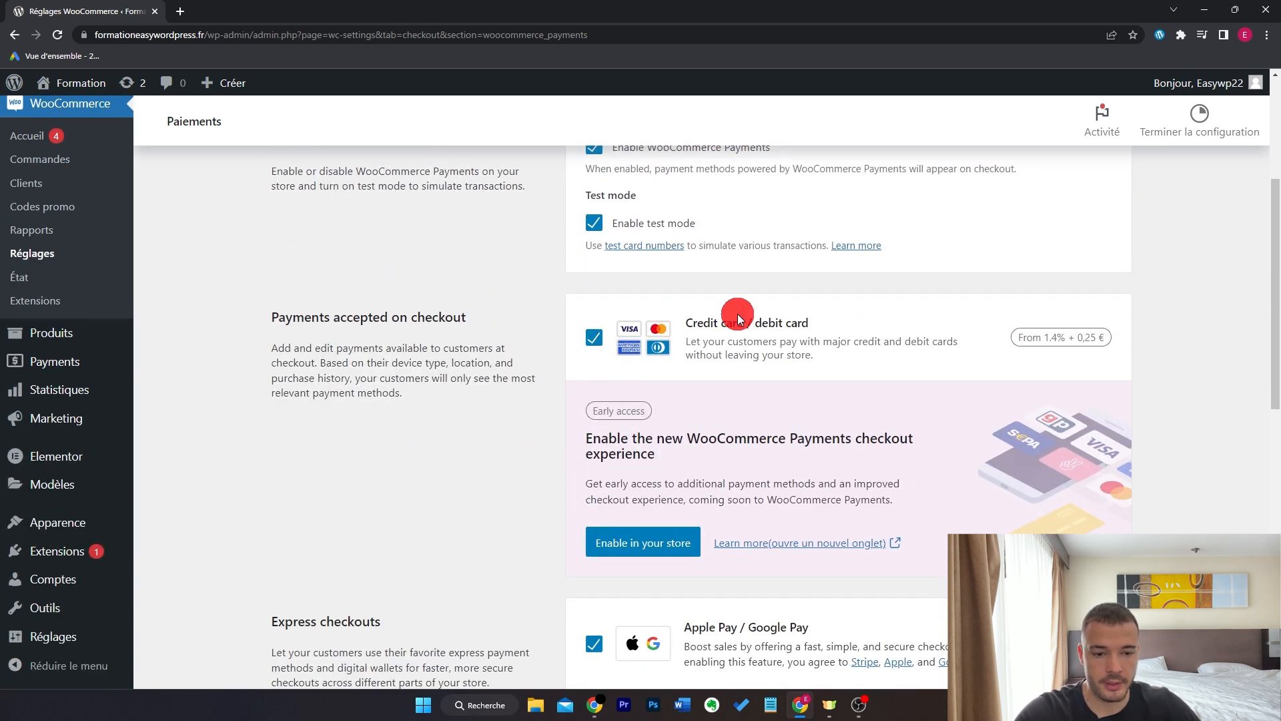
pyautogui.scroll(-4, 510, 430)
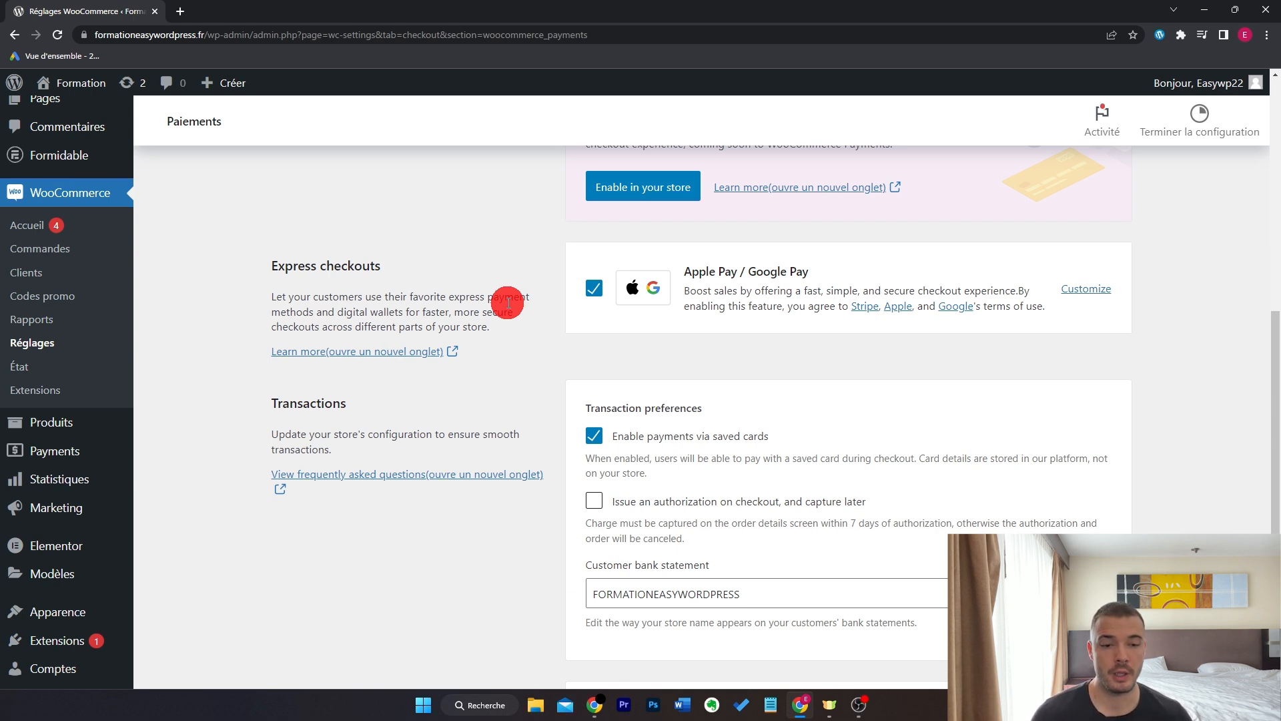
# - Untick Product page and Cart in the Apple Pay / Google Pay options so it appears only at checkout
pyautogui.click(1095, 290)
pyautogui.scroll(-4, 983, 311)
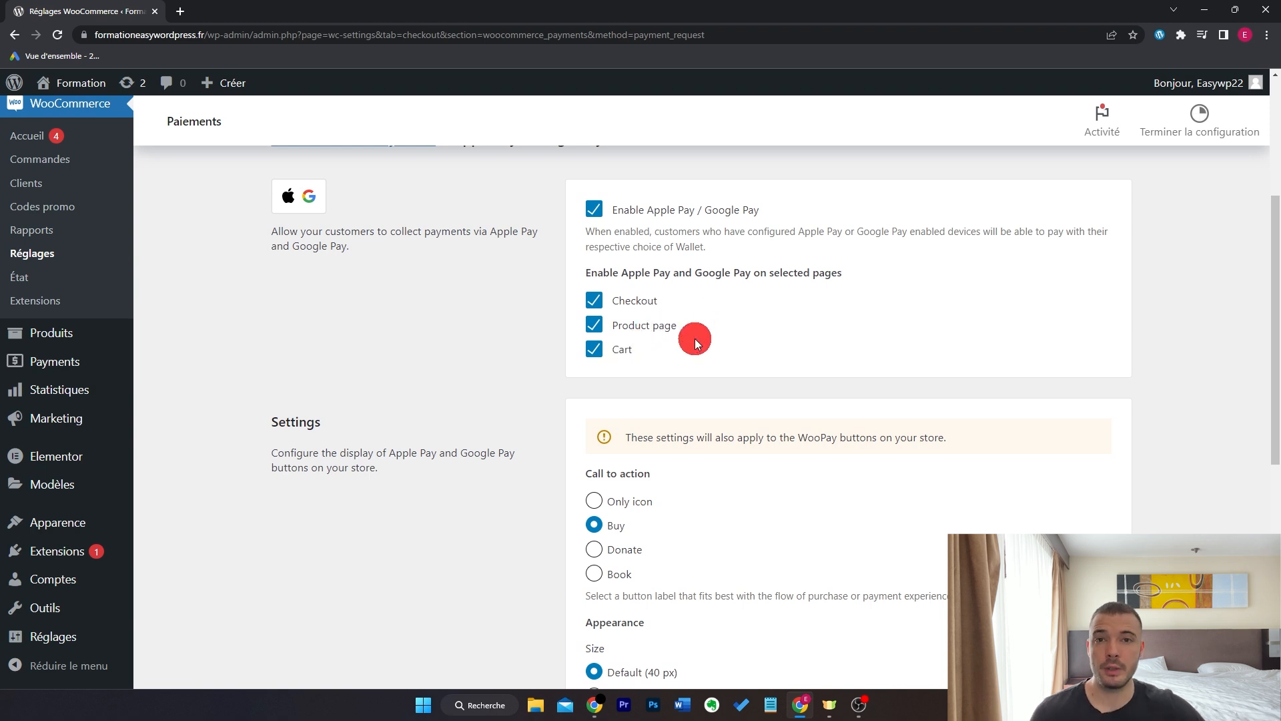
pyautogui.click(641, 329)
pyautogui.click(623, 347)
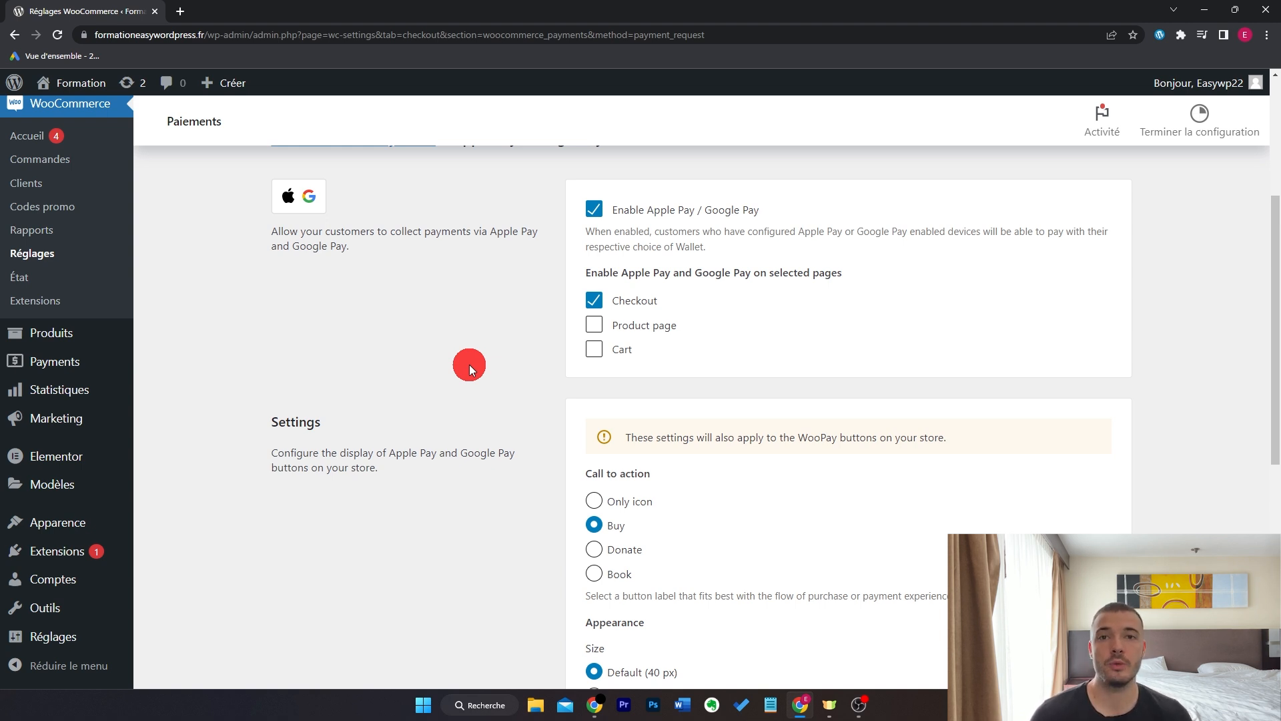
pyautogui.scroll(-7, 455, 443)
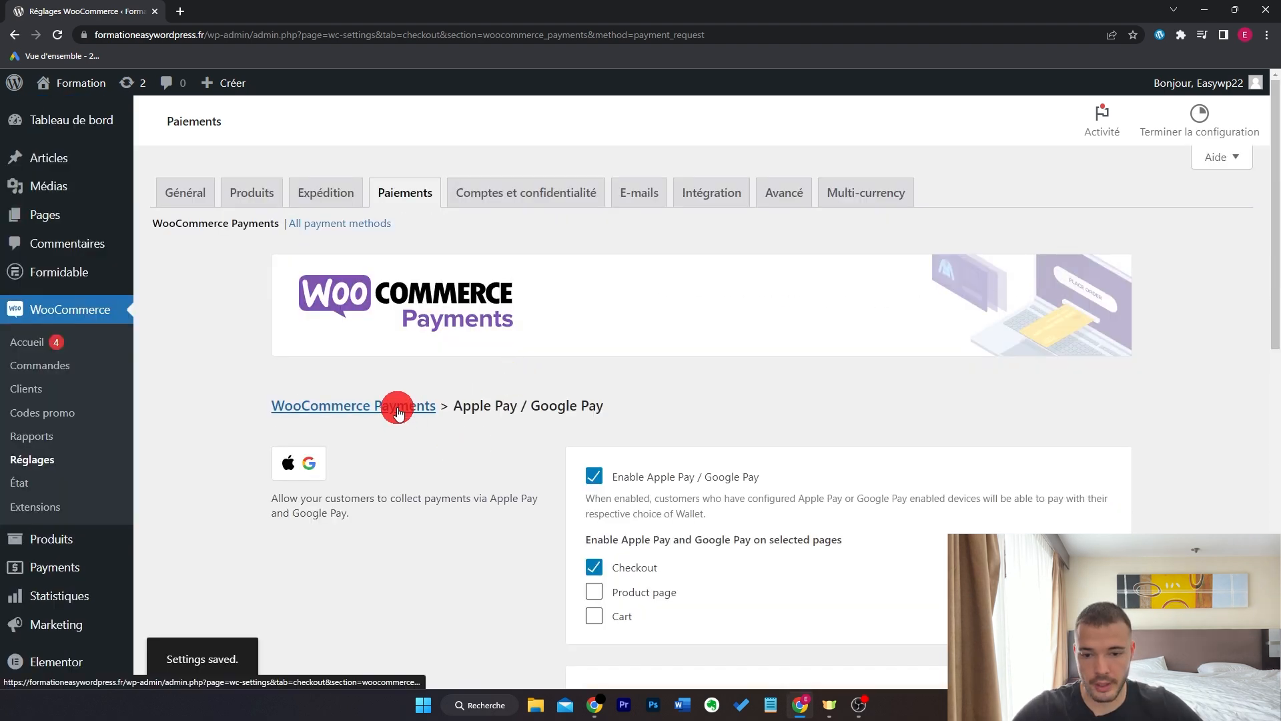
pyautogui.click(399, 408)
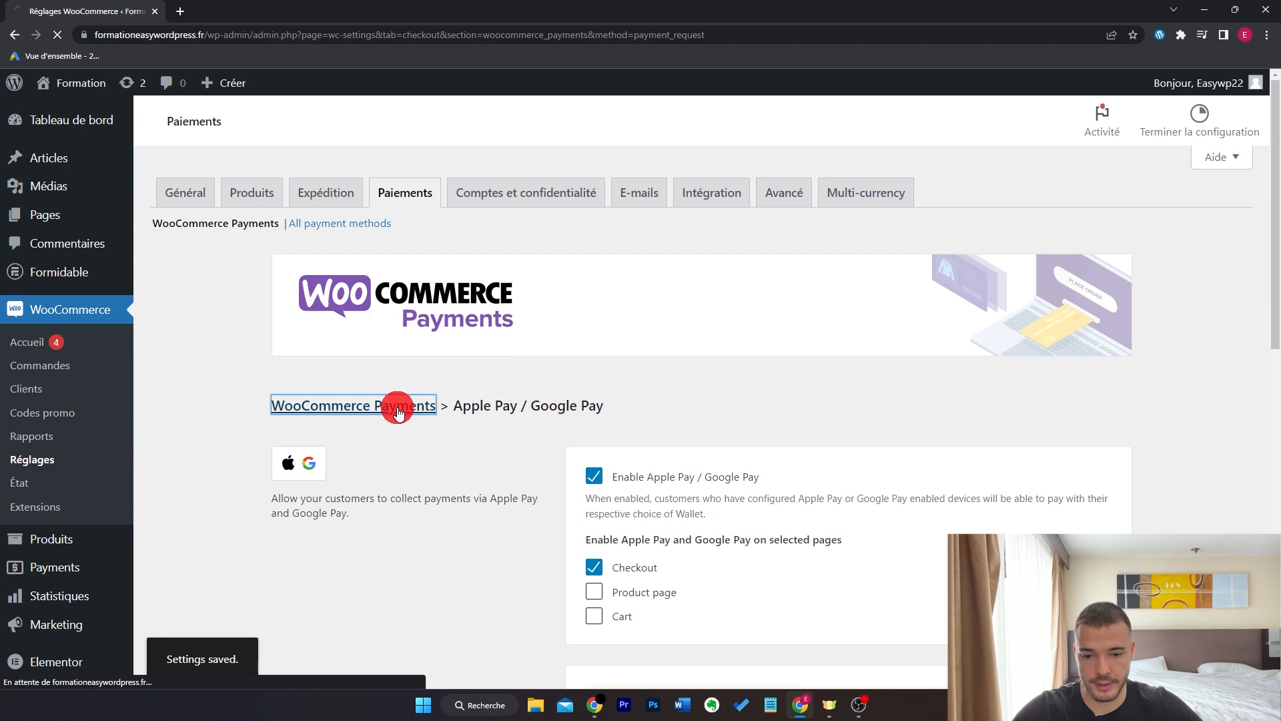
# - Re-tick Enable test mode on the WooCommerce Payments settings page
pyautogui.scroll(-10, 1200, 352)
pyautogui.scroll(-1, 1200, 351)
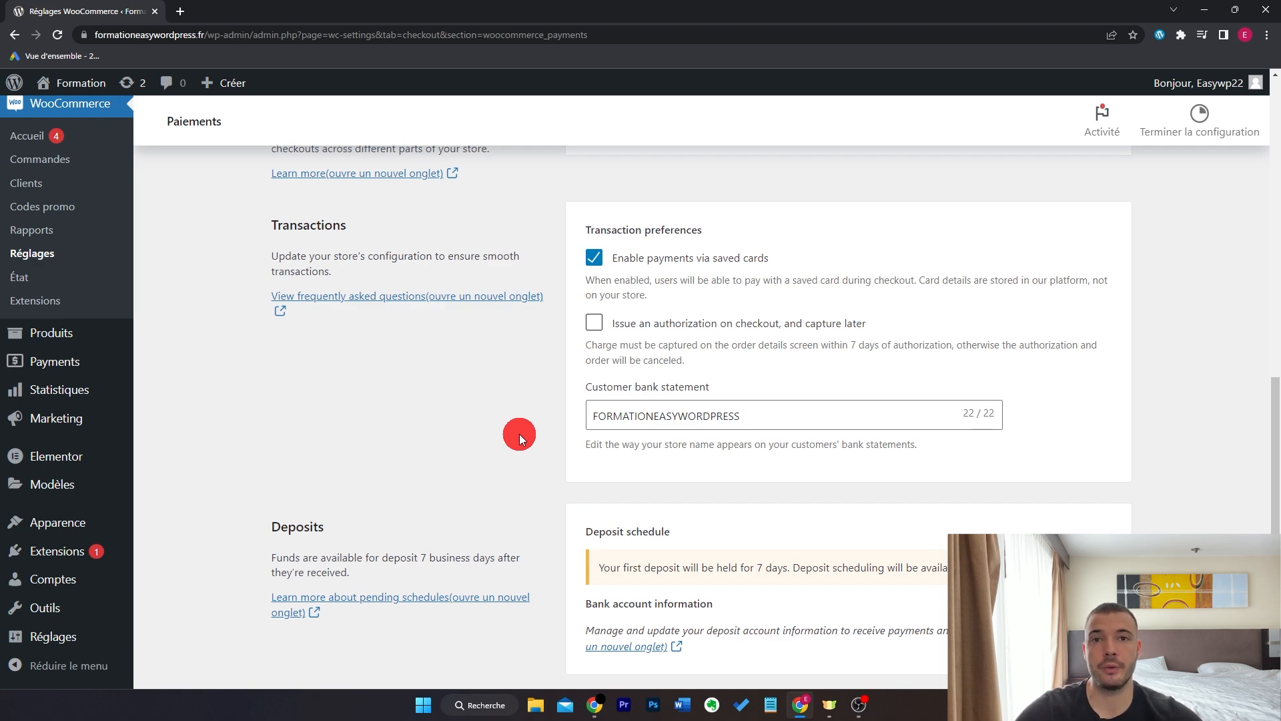
pyautogui.scroll(10, 530, 414)
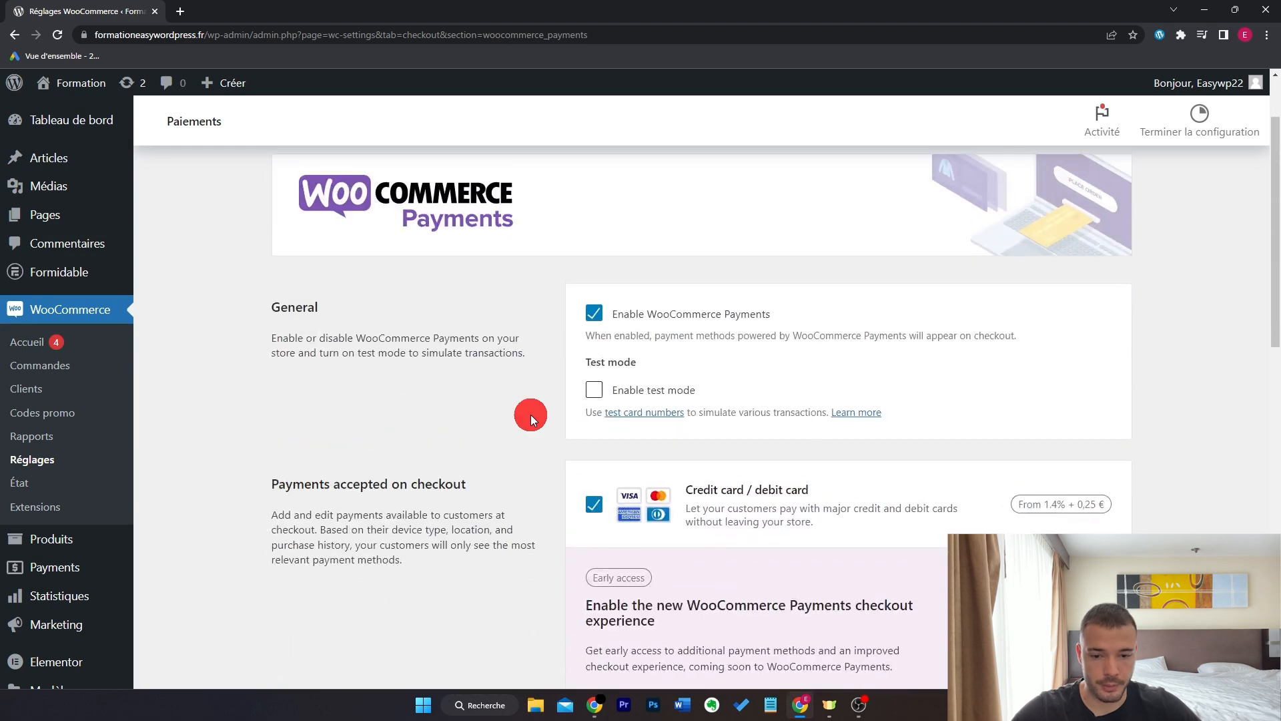
pyautogui.scroll(1, 531, 414)
pyautogui.click(546, 486)
pyautogui.scroll(-12, 546, 484)
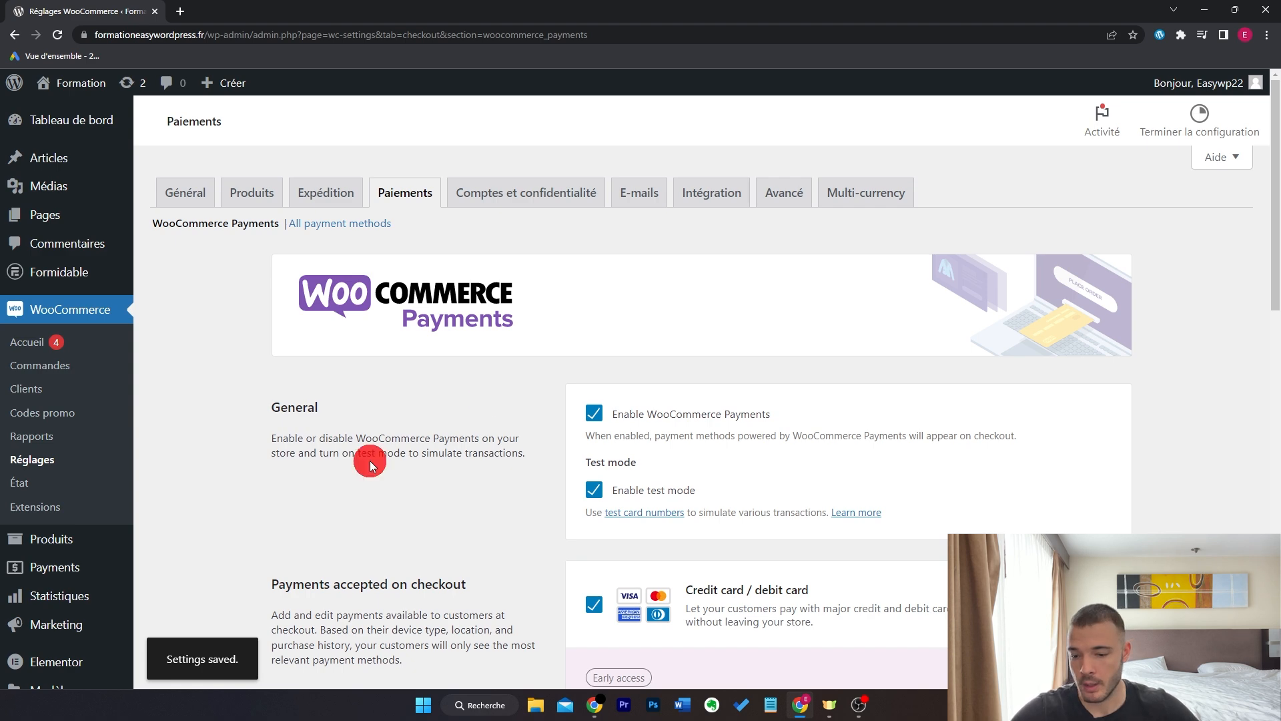
pyautogui.scroll(-3, 369, 461)
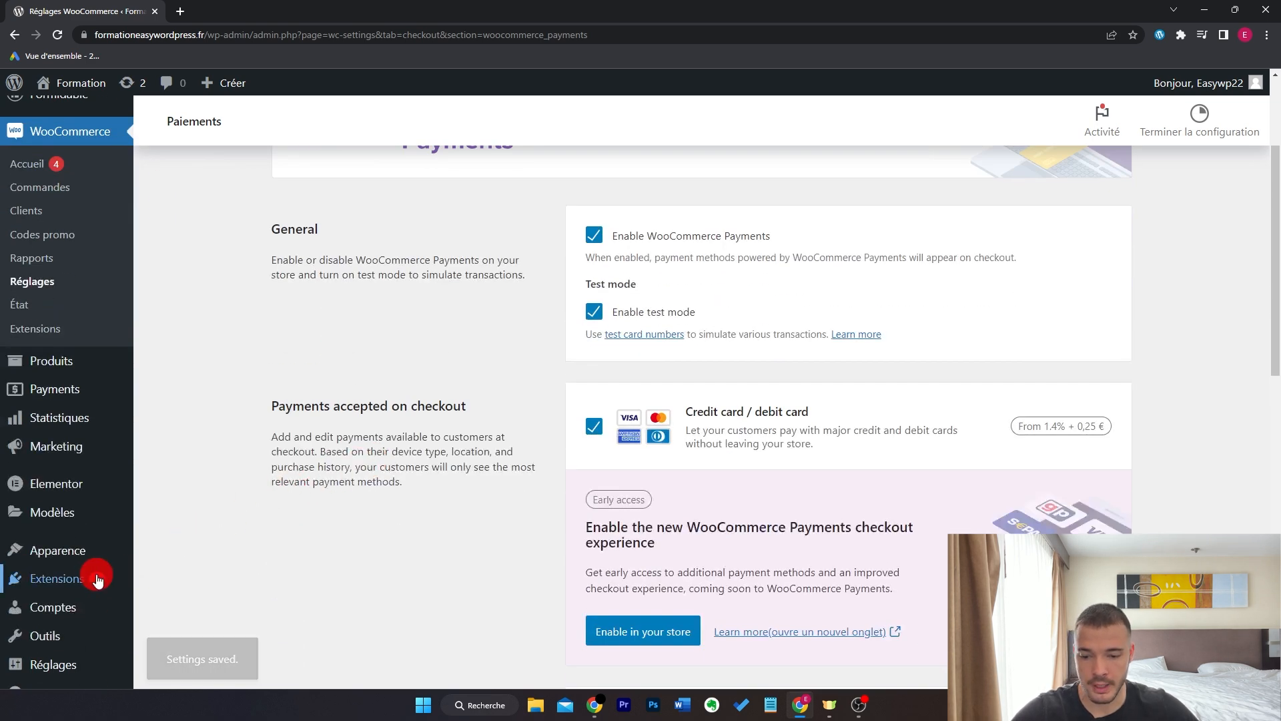
# - Search new extensions for 'paypal', then install and activate WooCommerce PayPal Payments
pyautogui.moveTo(95, 579)
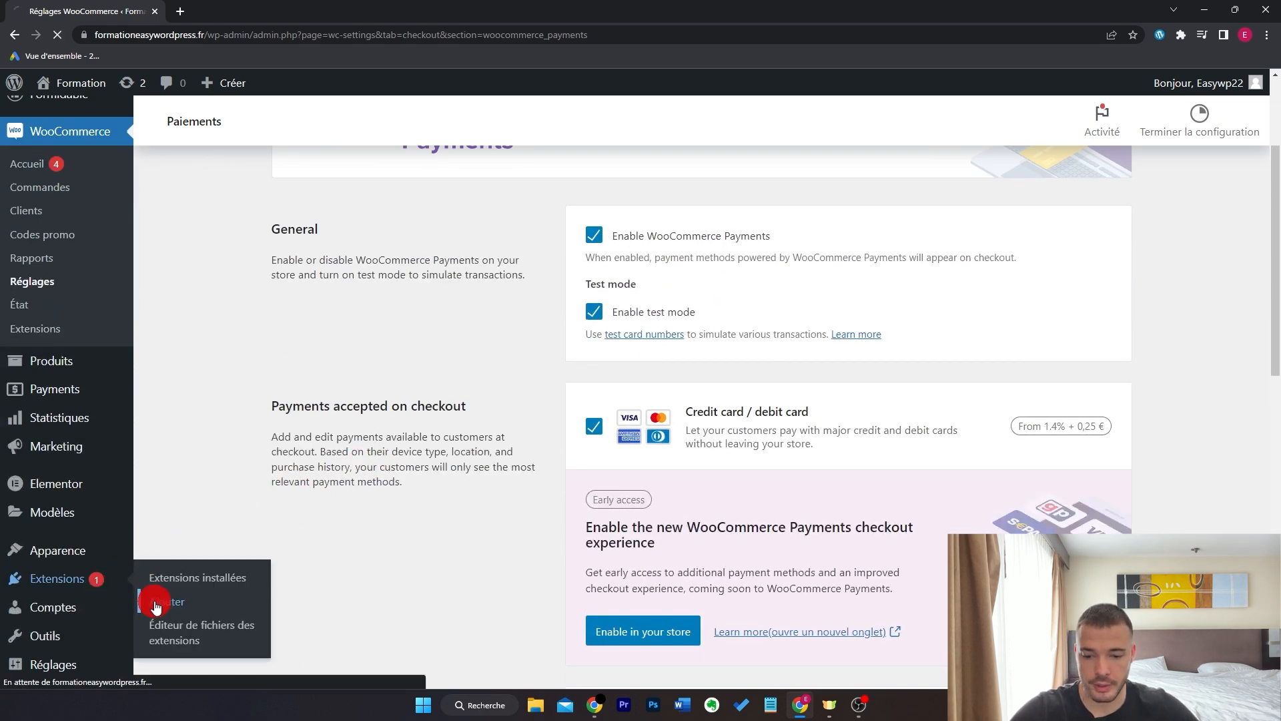
pyautogui.click(155, 601)
pyautogui.write('paypal')
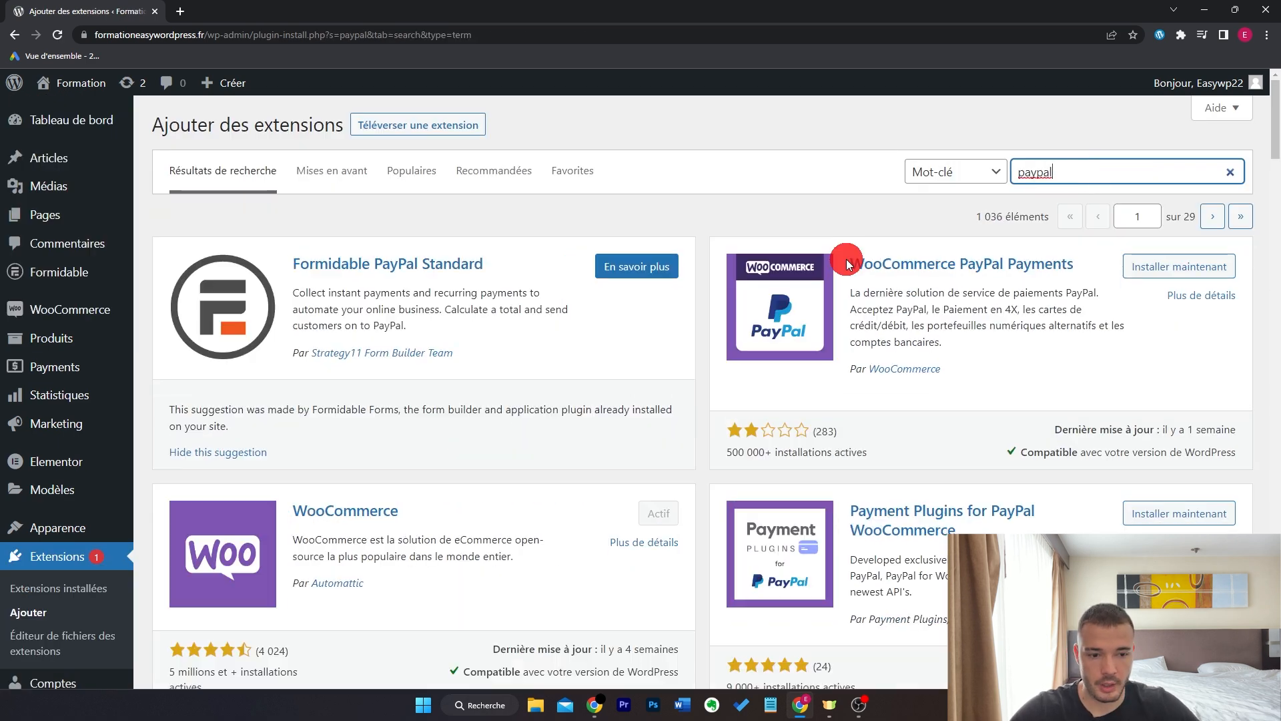
pyautogui.click(1164, 266)
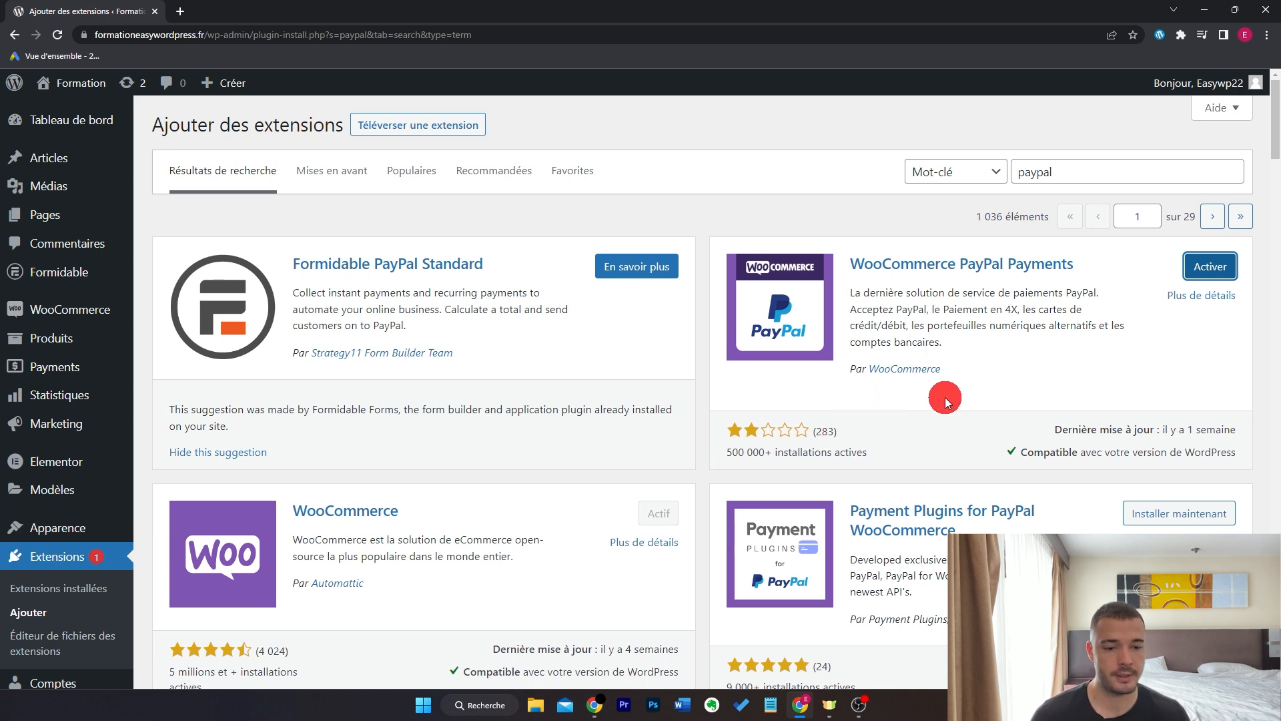
pyautogui.click(1194, 271)
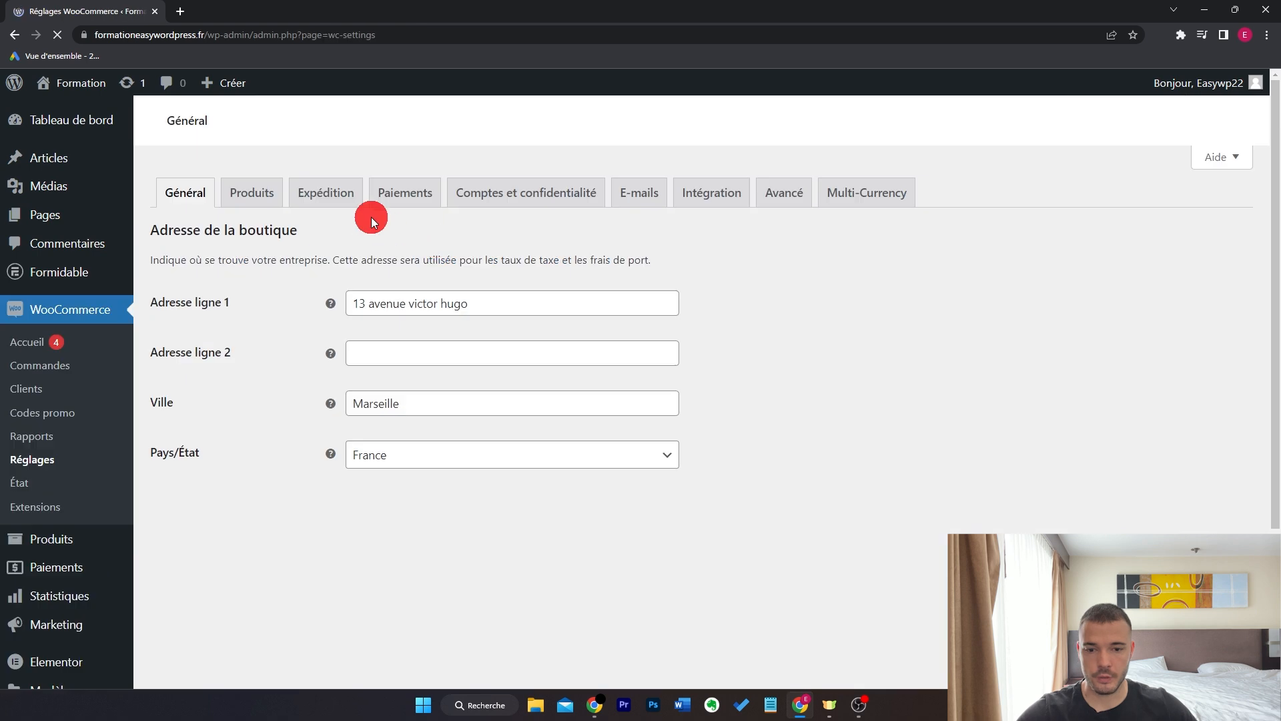
# - Drag PayPal under Paiements WooCommerce, save the new order, and open PayPal's account setup
pyautogui.click(396, 192)
pyautogui.click(390, 321)
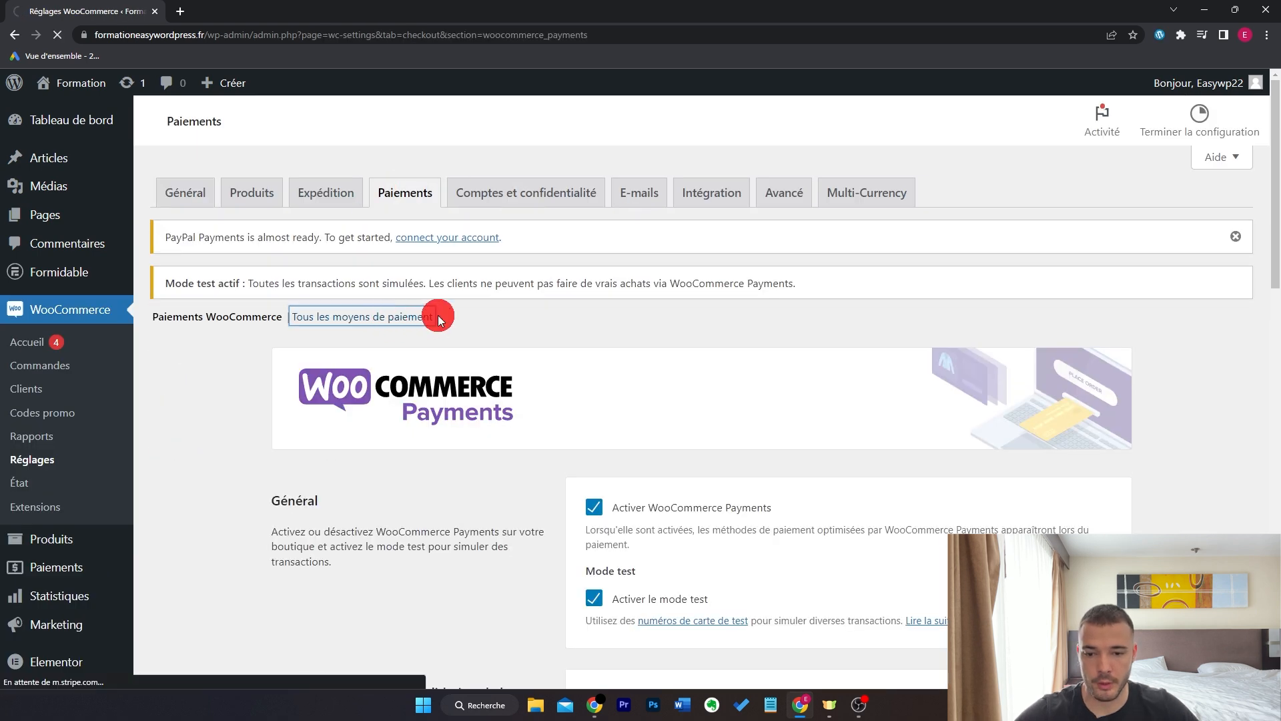
pyautogui.scroll(-5, 799, 327)
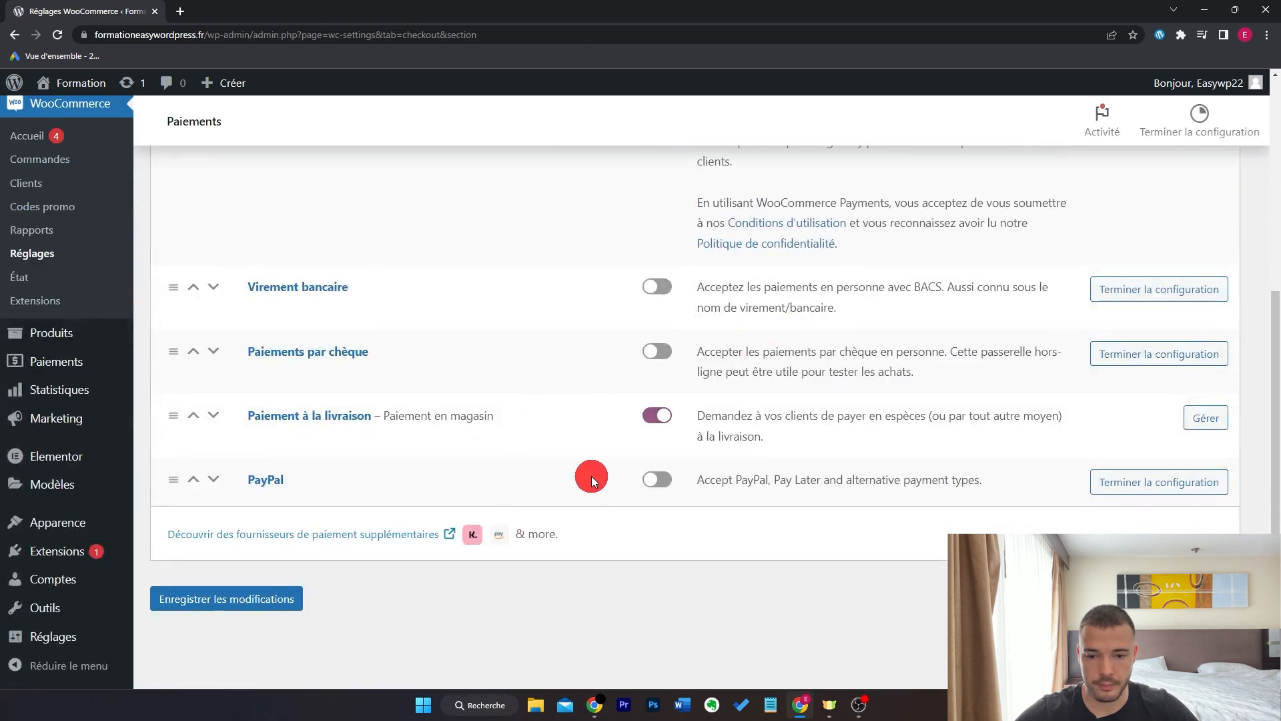
pyautogui.scroll(1, 592, 478)
pyautogui.moveTo(171, 569); pyautogui.dragTo(270, 363)
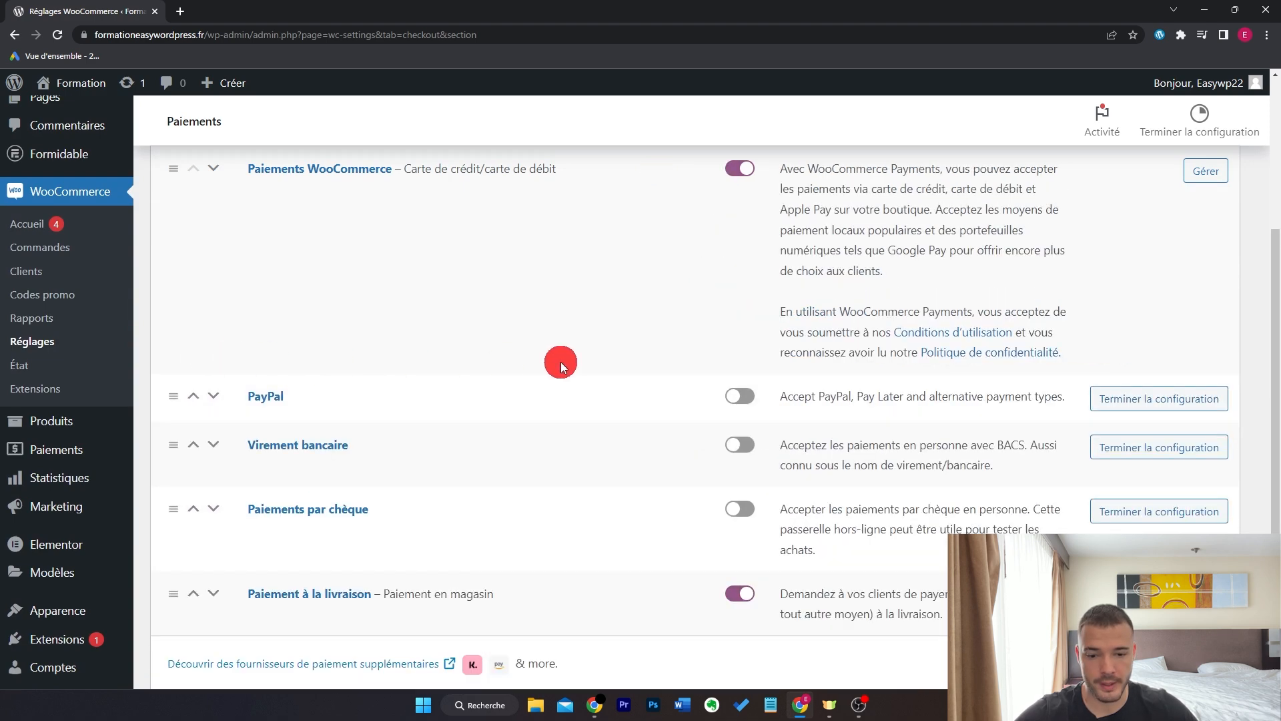
pyautogui.scroll(-2, 514, 431)
pyautogui.click(265, 602)
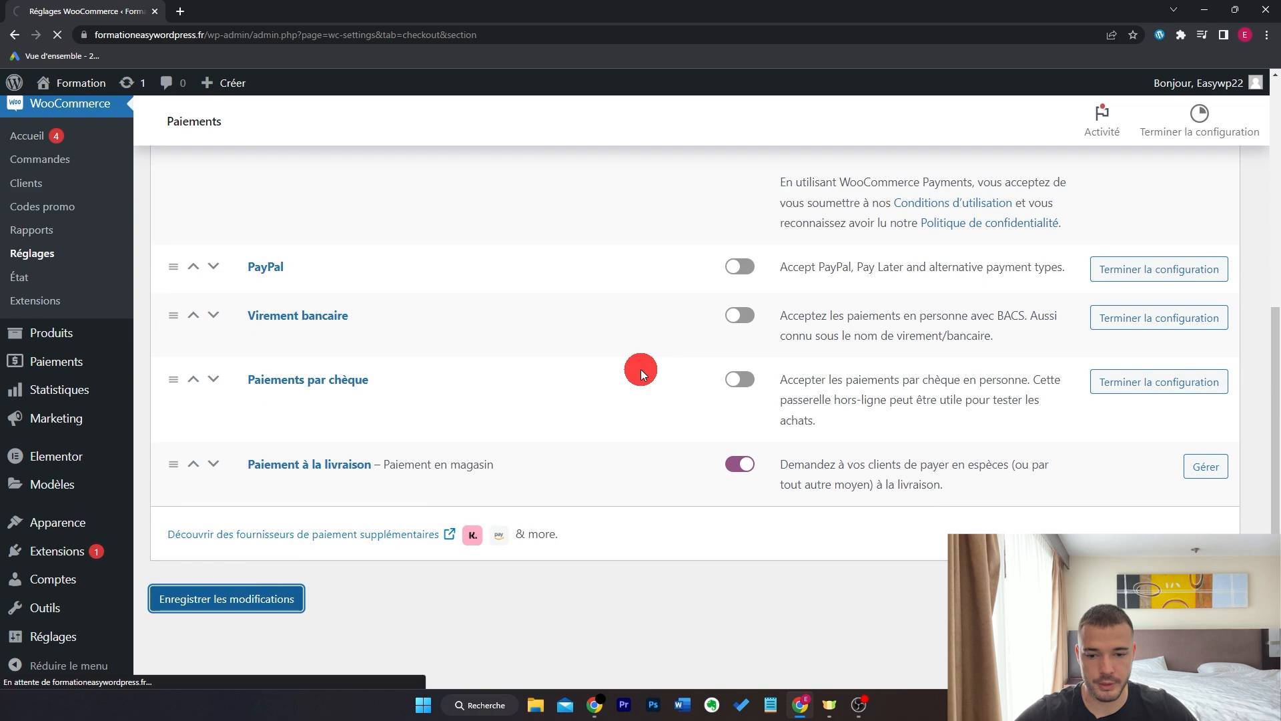
pyautogui.click(1110, 408)
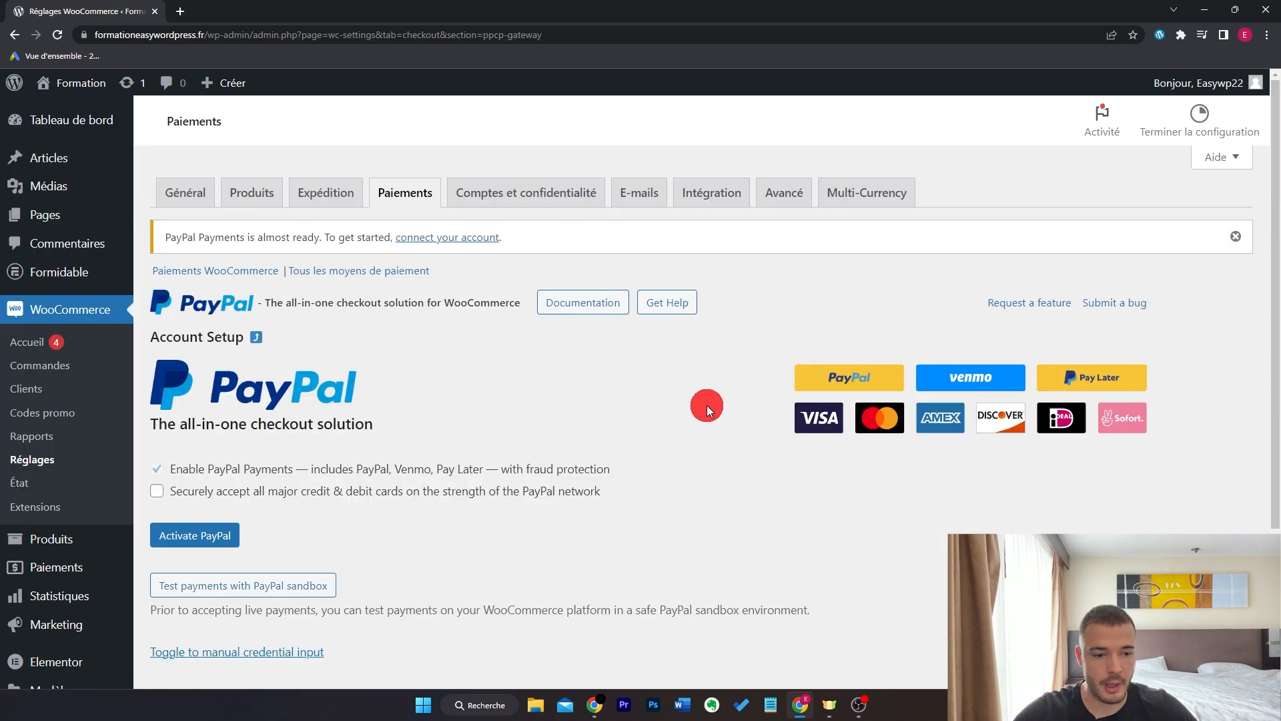
pyautogui.scroll(-3, 707, 407)
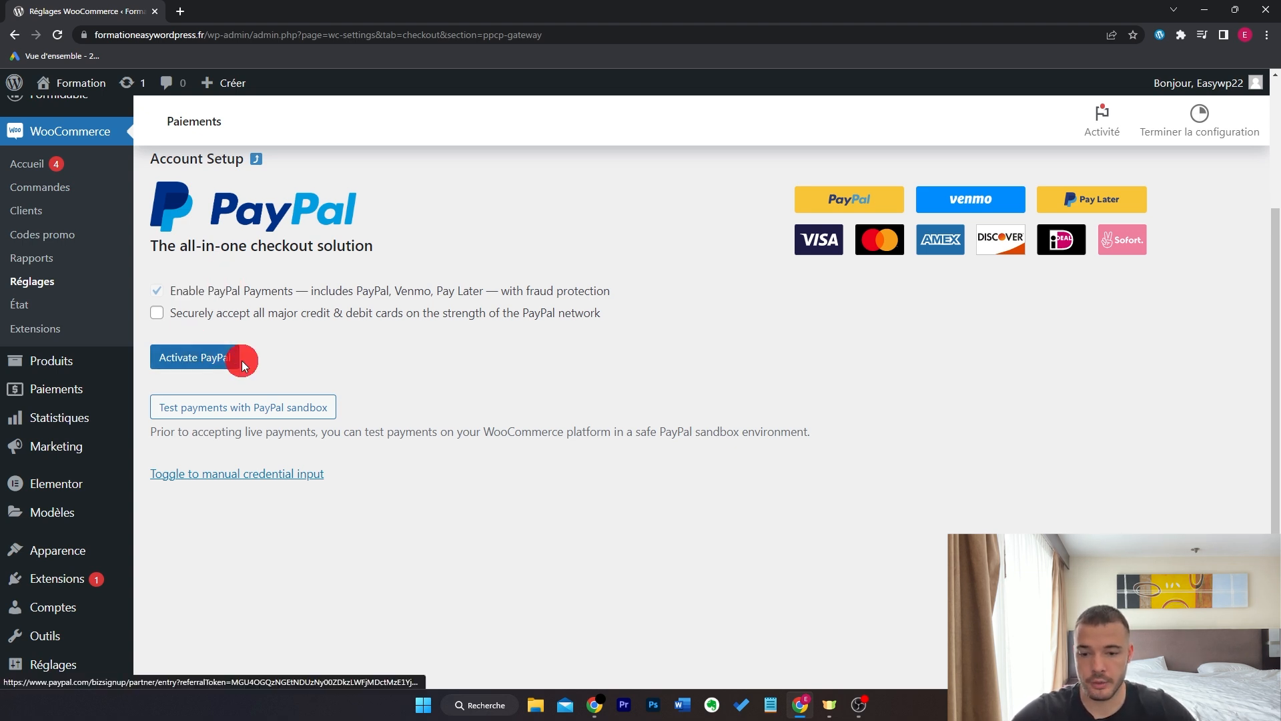
# - Activate PayPal with the account e-mail, accept the connection, and return to WooCommerce
pyautogui.click(221, 359)
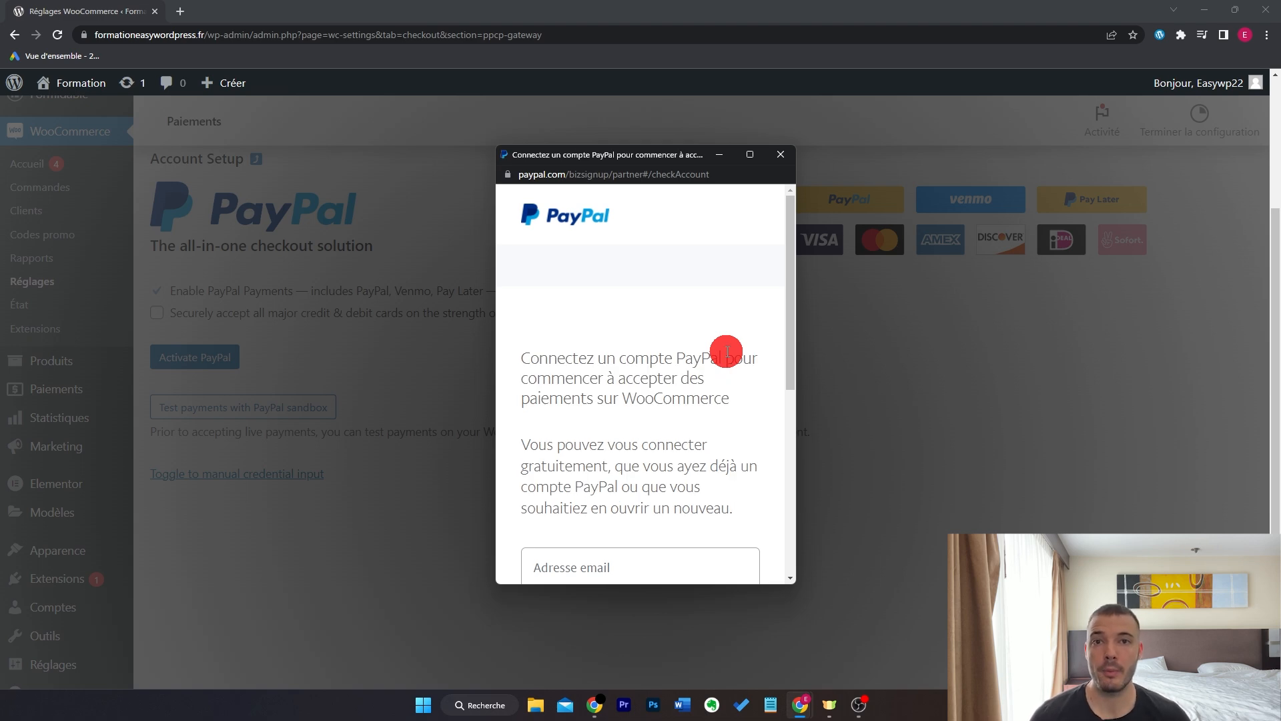
pyautogui.scroll(-4, 727, 351)
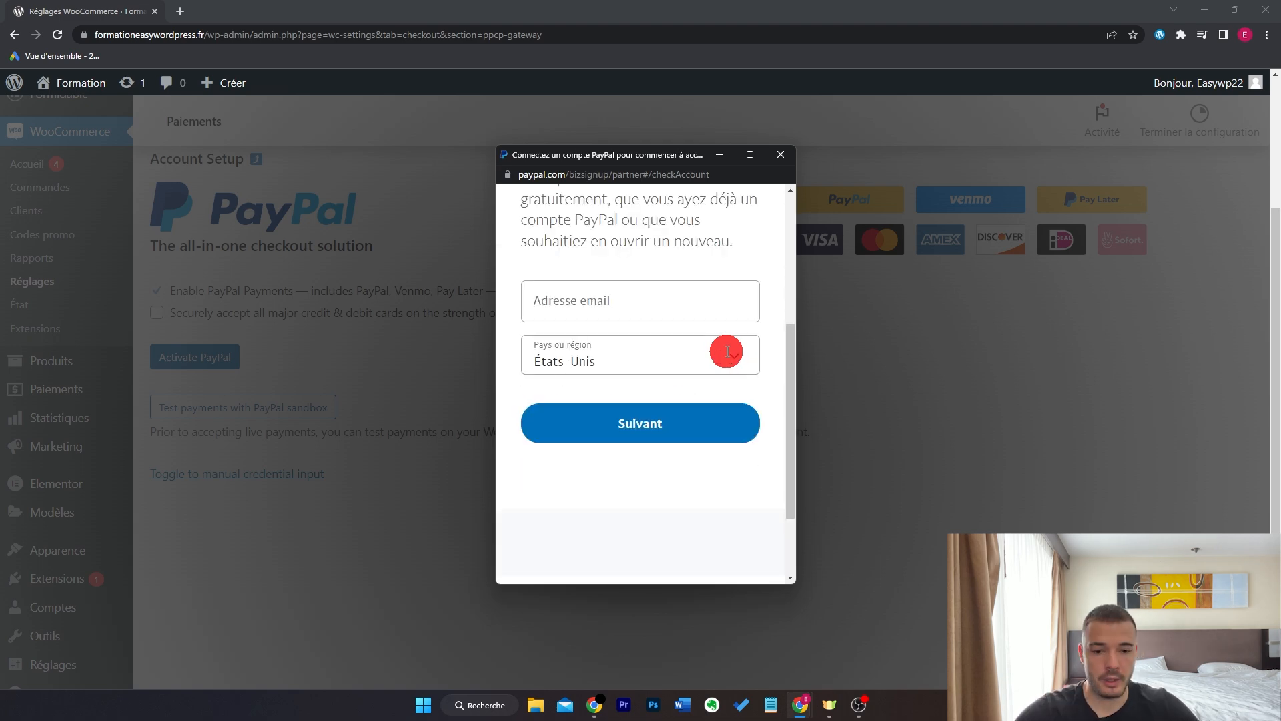
pyautogui.click(685, 315)
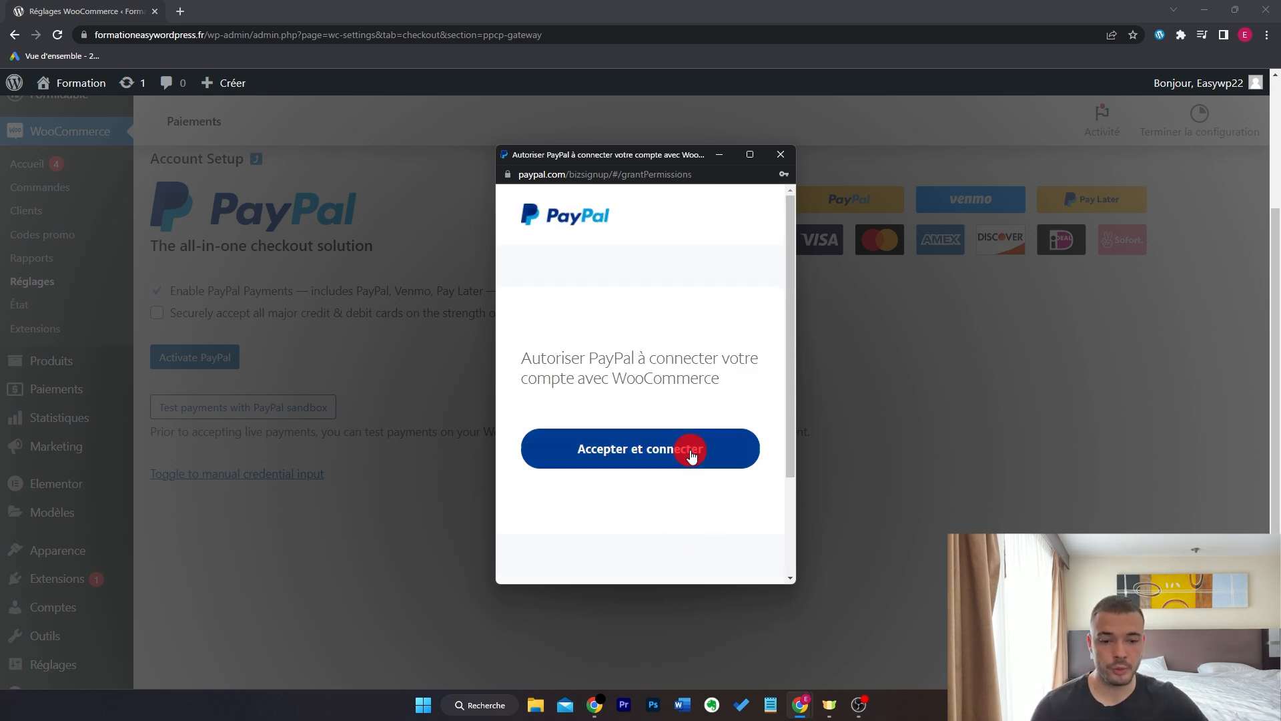
pyautogui.click(707, 448)
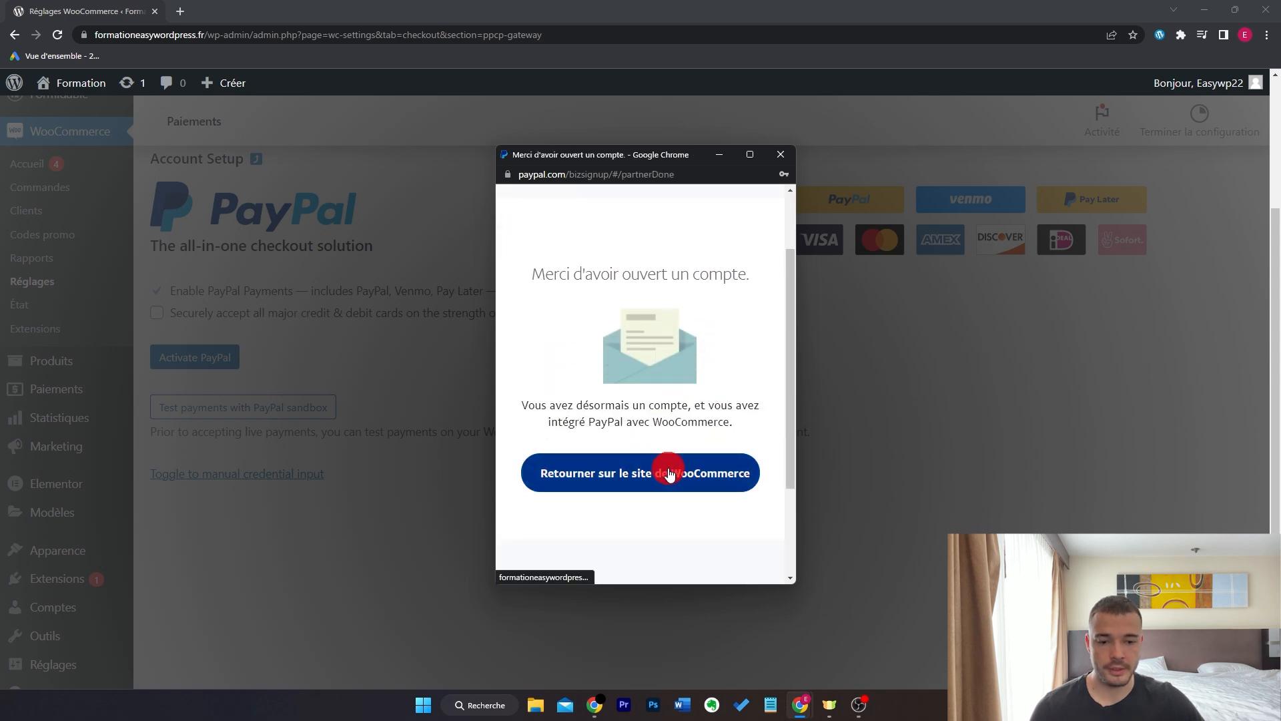
pyautogui.click(670, 475)
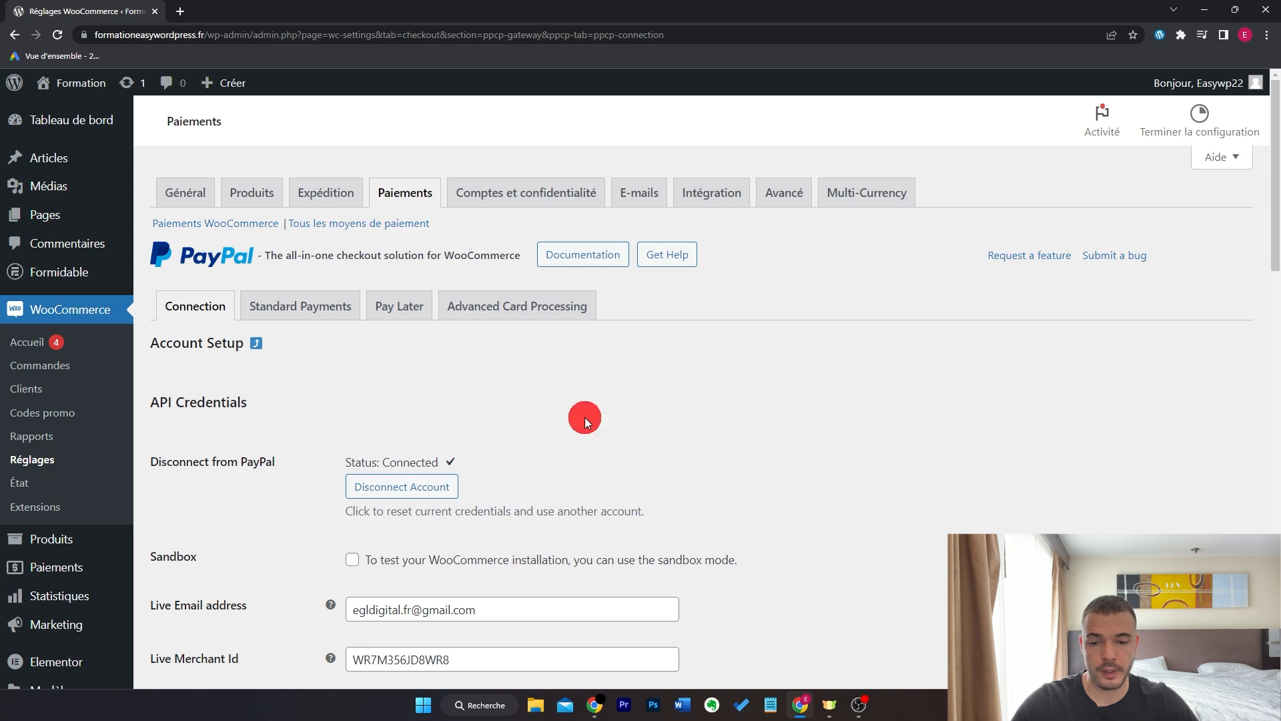
# - Enable PayPal Standard Payments and clear its payment Description field
pyautogui.moveTo(1275, 191)
pyautogui.mouseDown()
pyautogui.moveTo(1274, 510)
pyautogui.moveTo(1274, 176)
pyautogui.mouseUp()
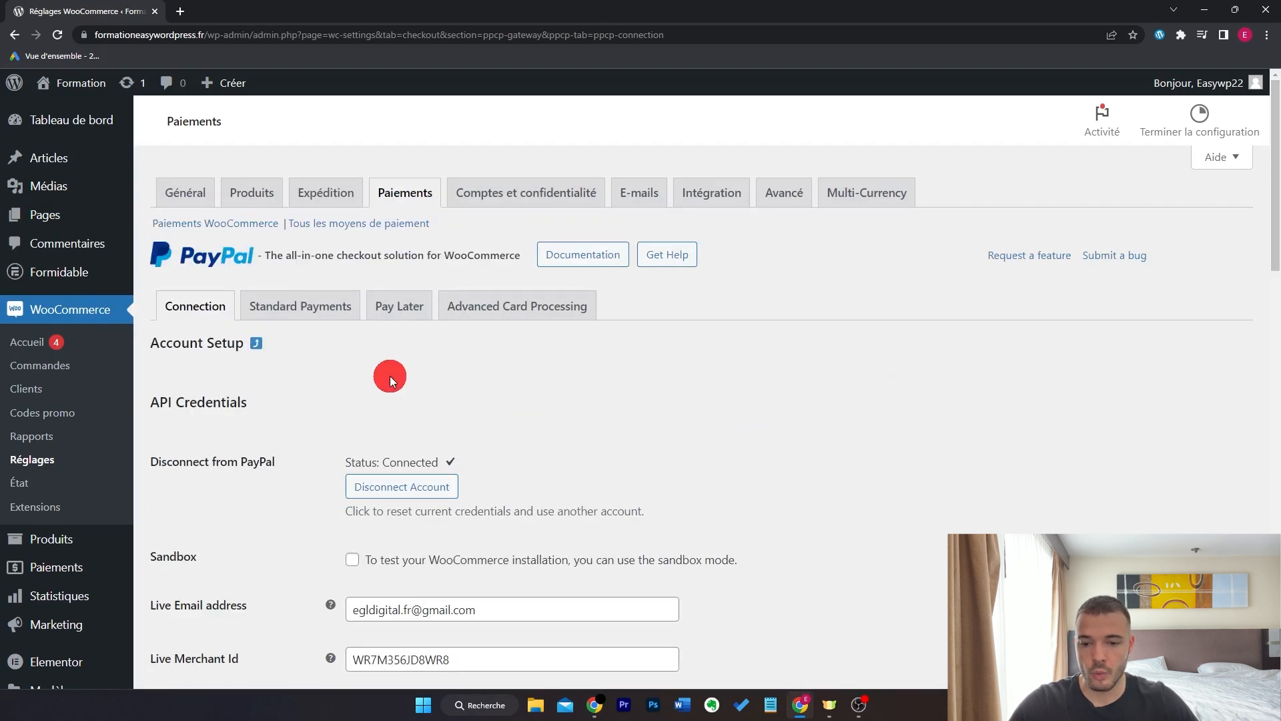
pyautogui.click(338, 306)
pyautogui.click(353, 417)
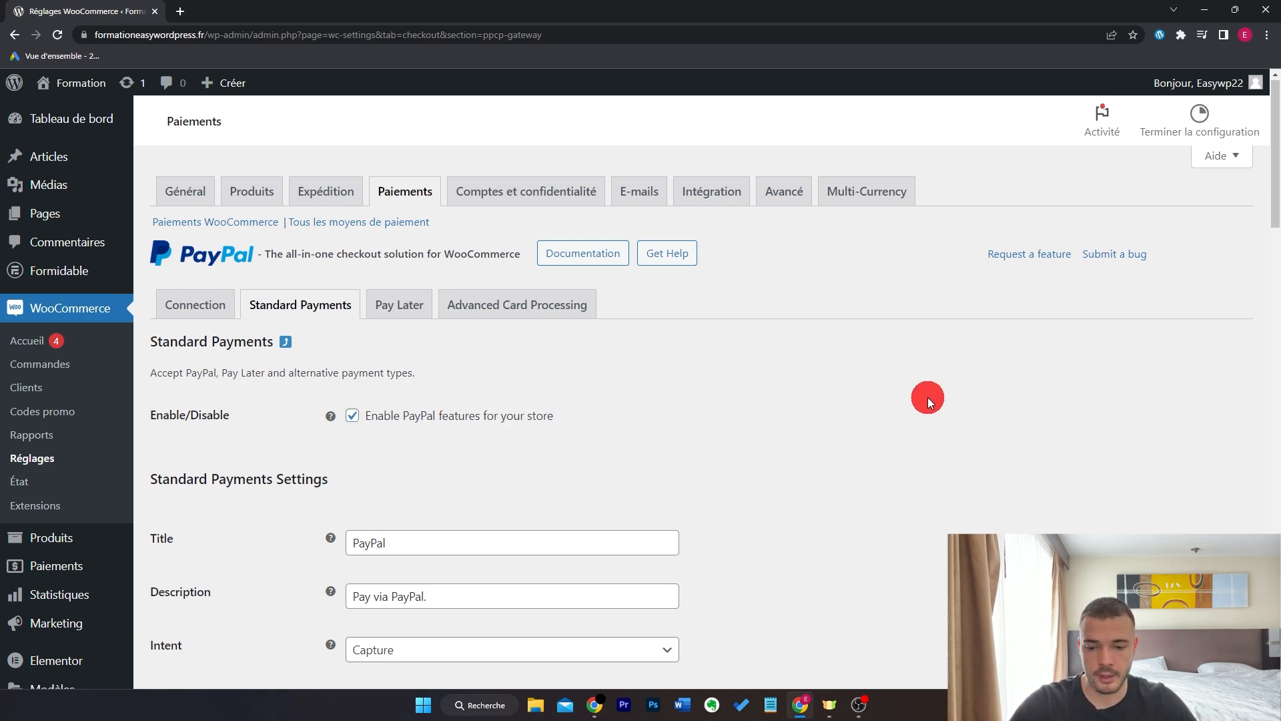
pyautogui.scroll(-3, 921, 394)
pyautogui.scroll(-2, 481, 370)
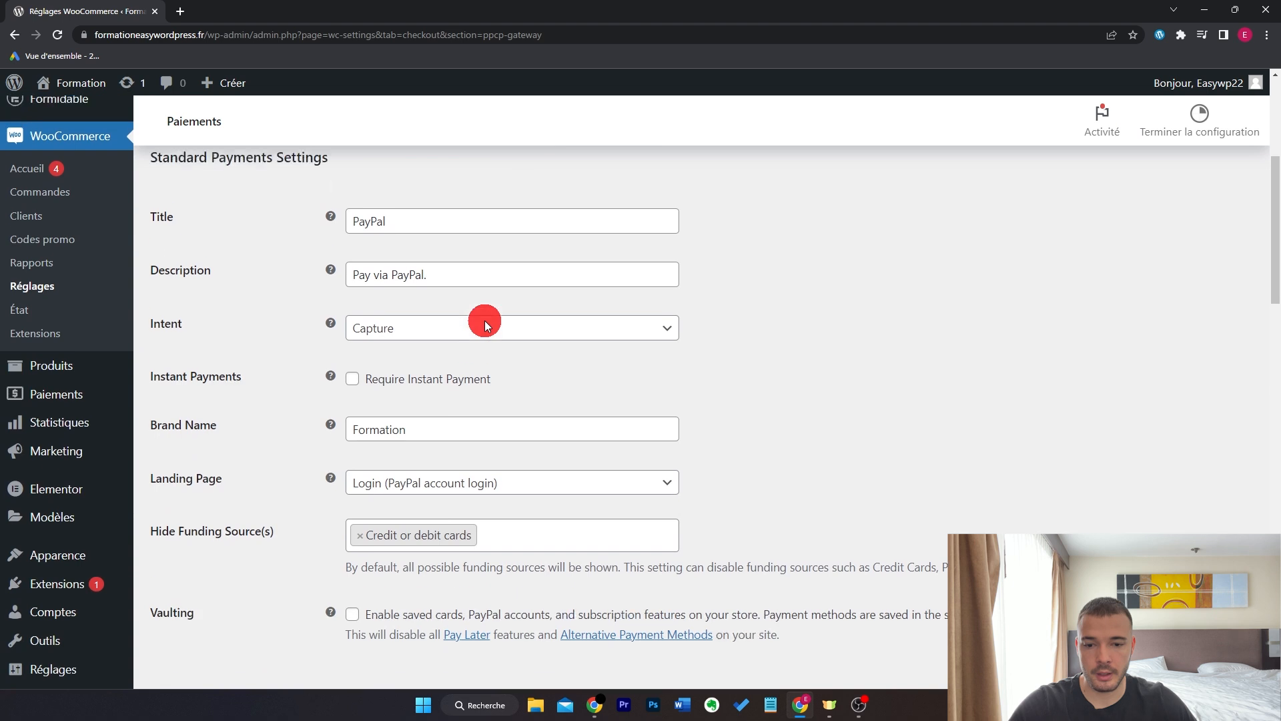
pyautogui.scroll(1, 482, 334)
pyautogui.tripleClick(481, 335)
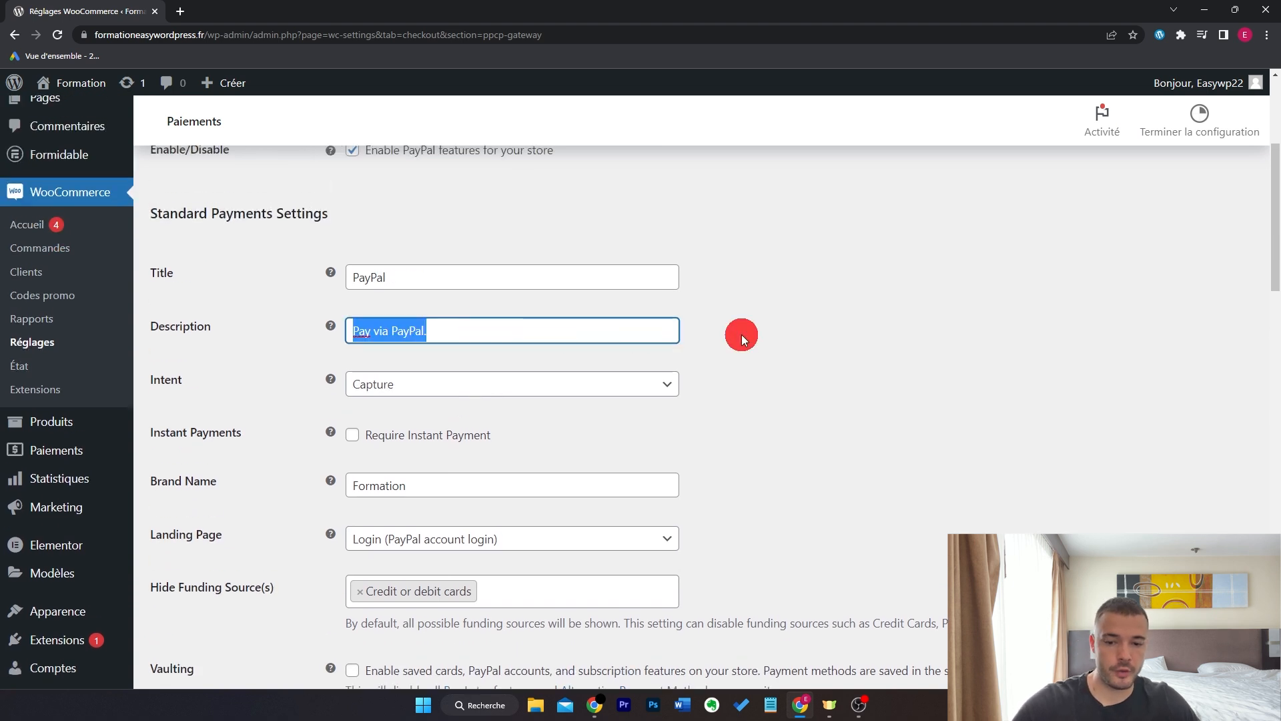
pyautogui.press('BackSpace')
pyautogui.click(916, 337)
# - Remove Single Product and Cart from Smart Button Locations, leaving Checkout, and save
pyautogui.scroll(-1, 467, 401)
pyautogui.moveTo(333, 393)
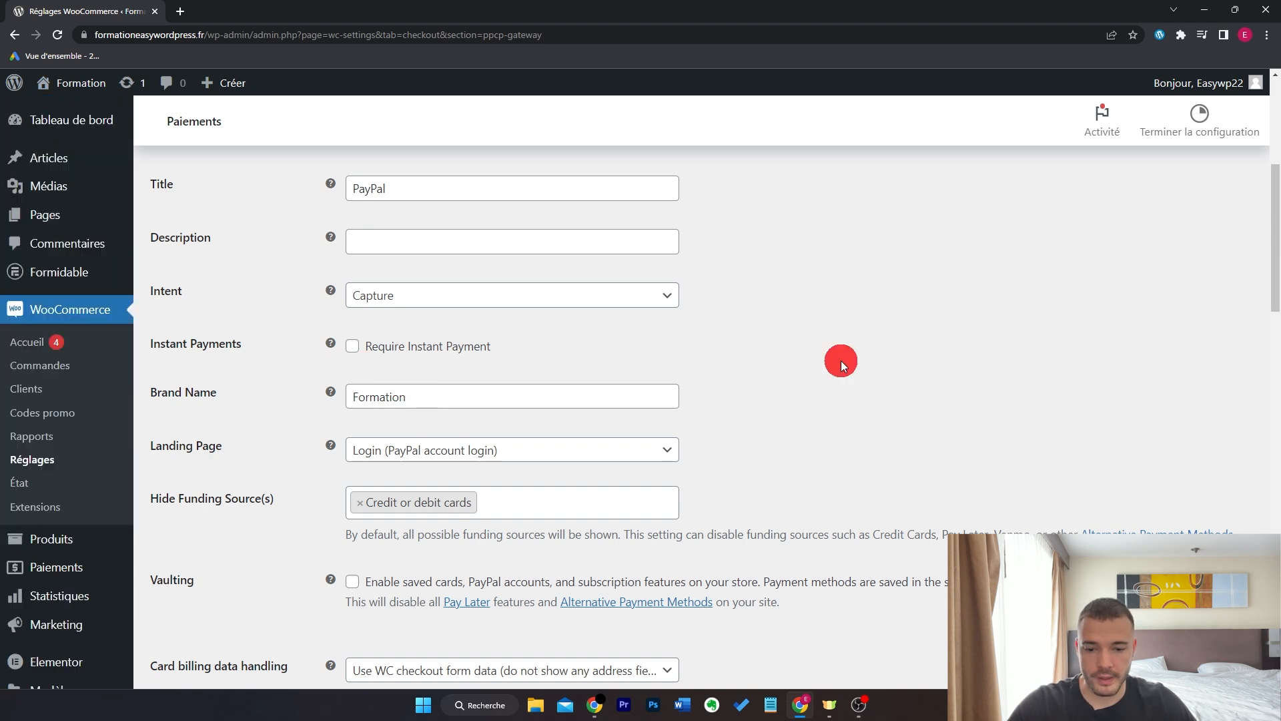
pyautogui.scroll(-10, 841, 360)
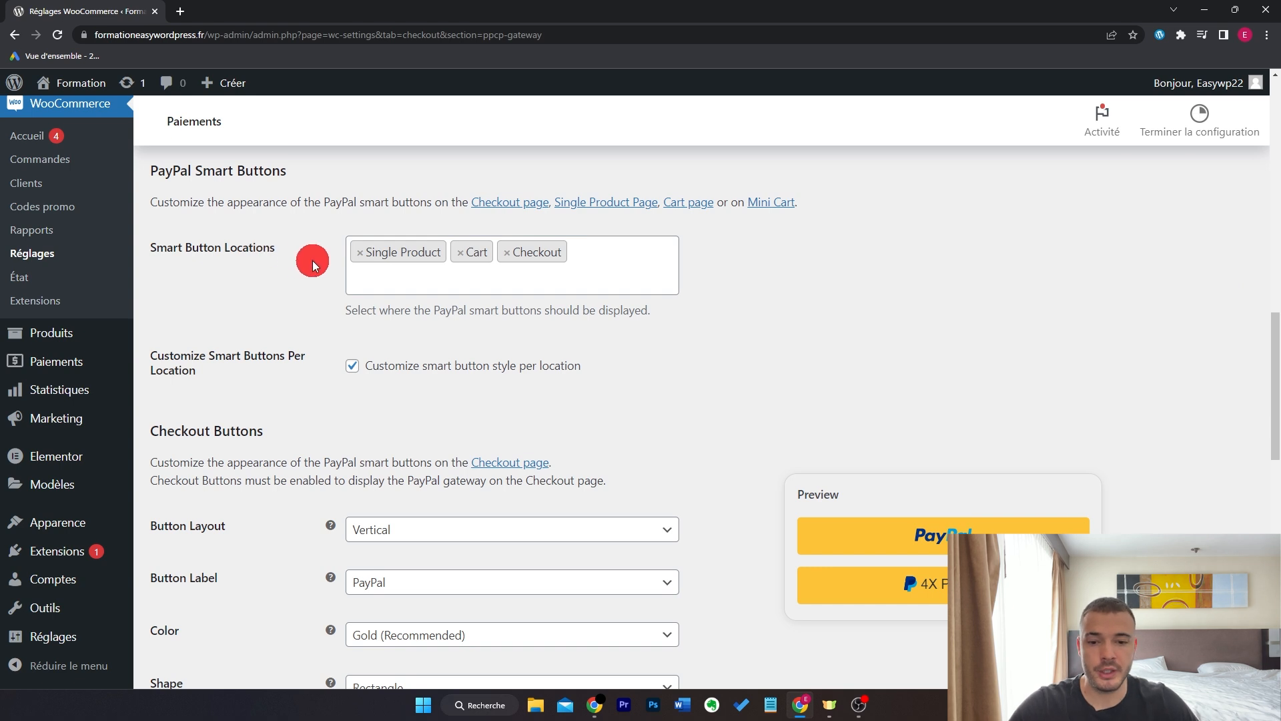
pyautogui.click(360, 253)
pyautogui.click(363, 260)
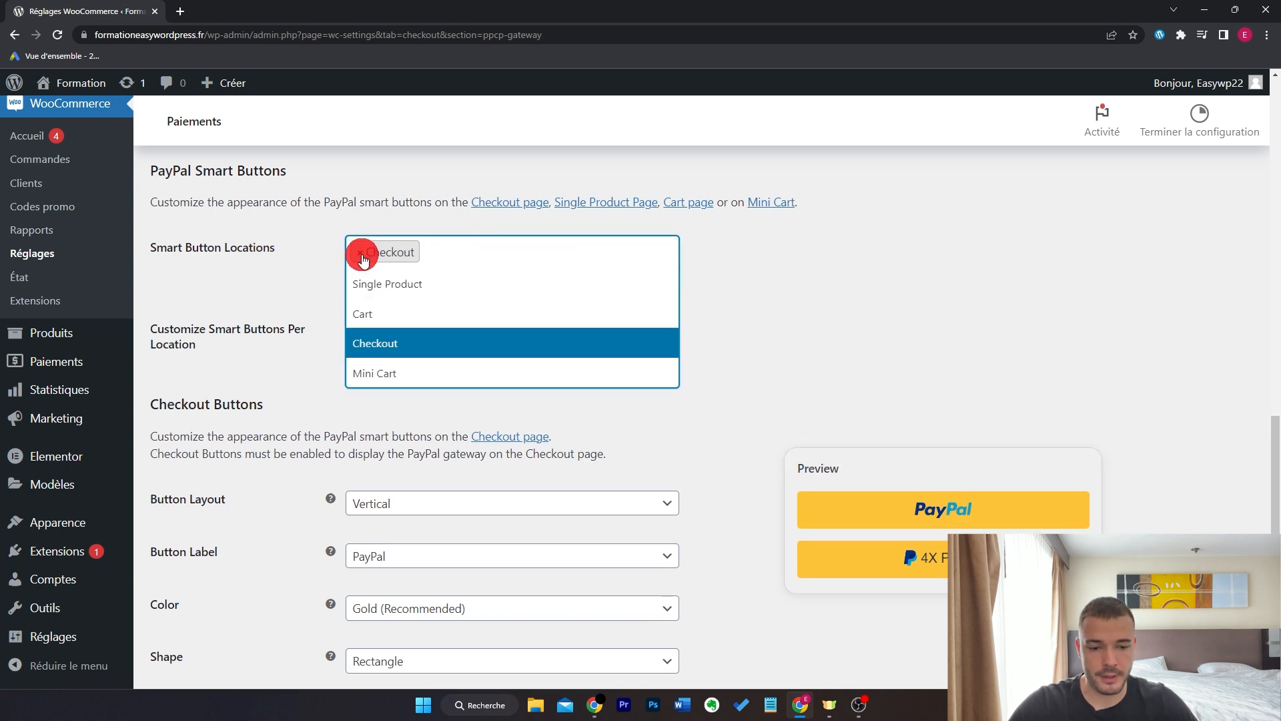
pyautogui.click(838, 314)
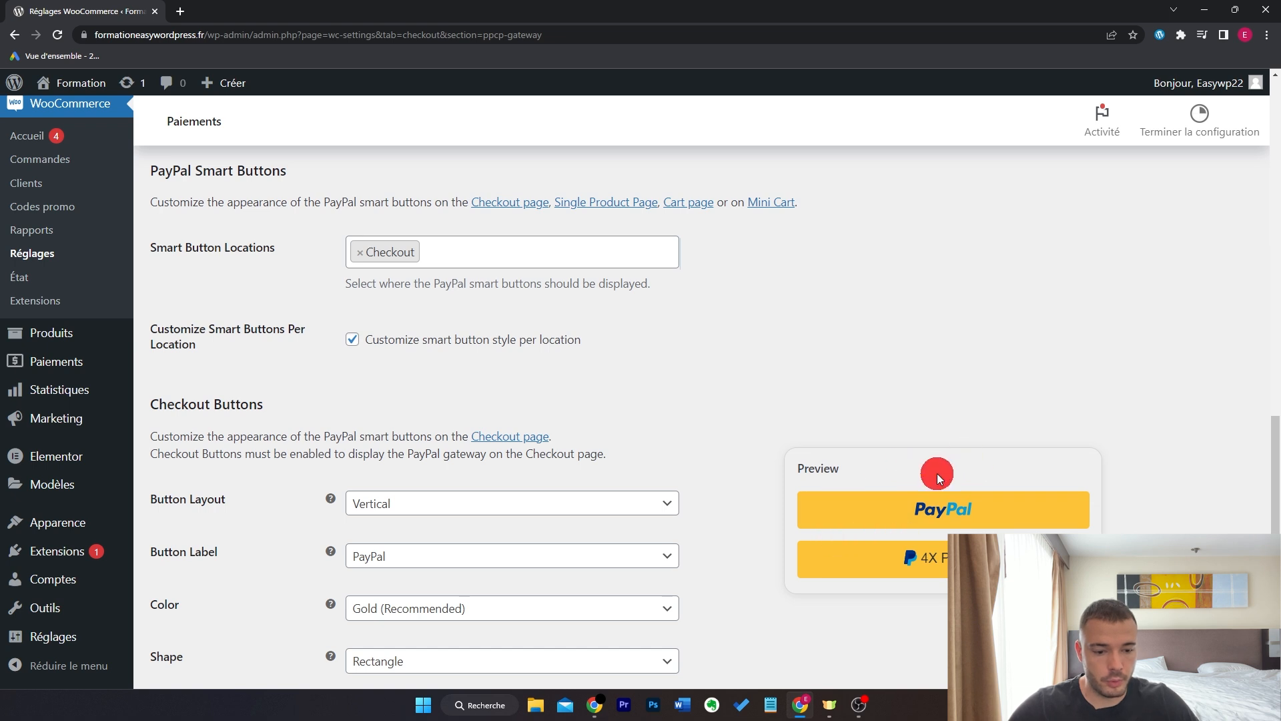
pyautogui.scroll(-2, 767, 433)
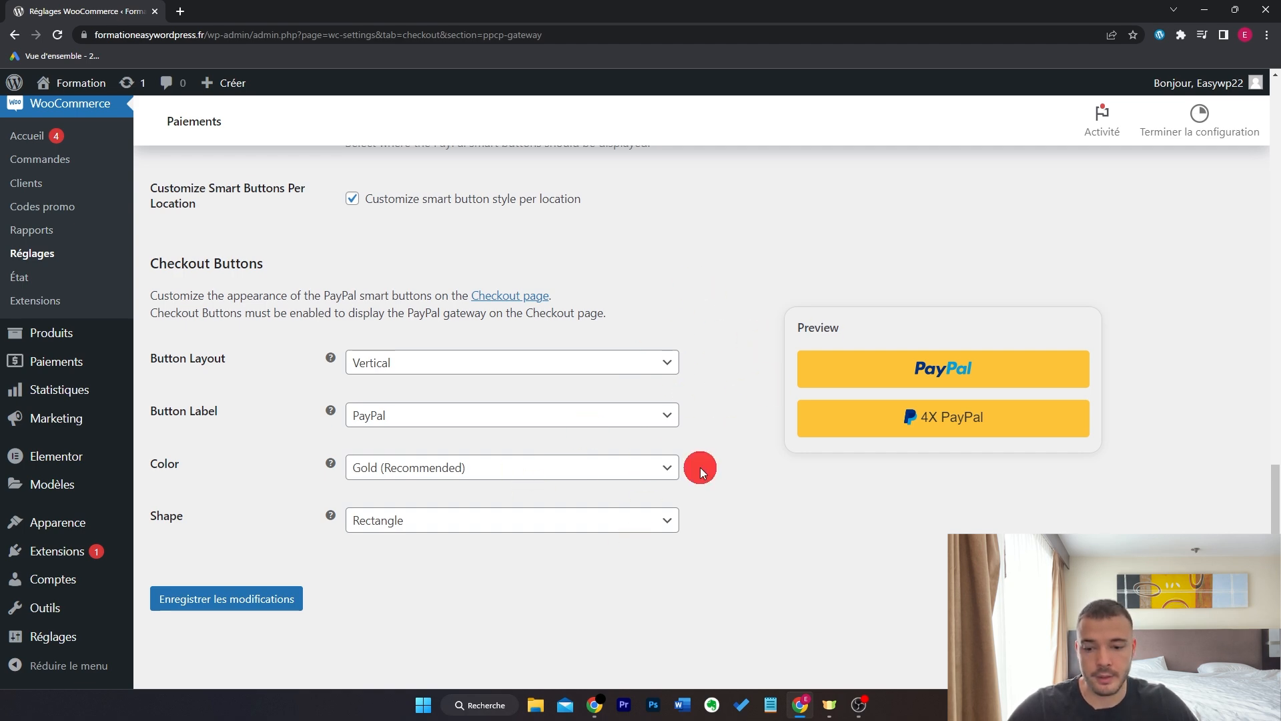
pyautogui.scroll(1, 709, 427)
pyautogui.scroll(4, 709, 427)
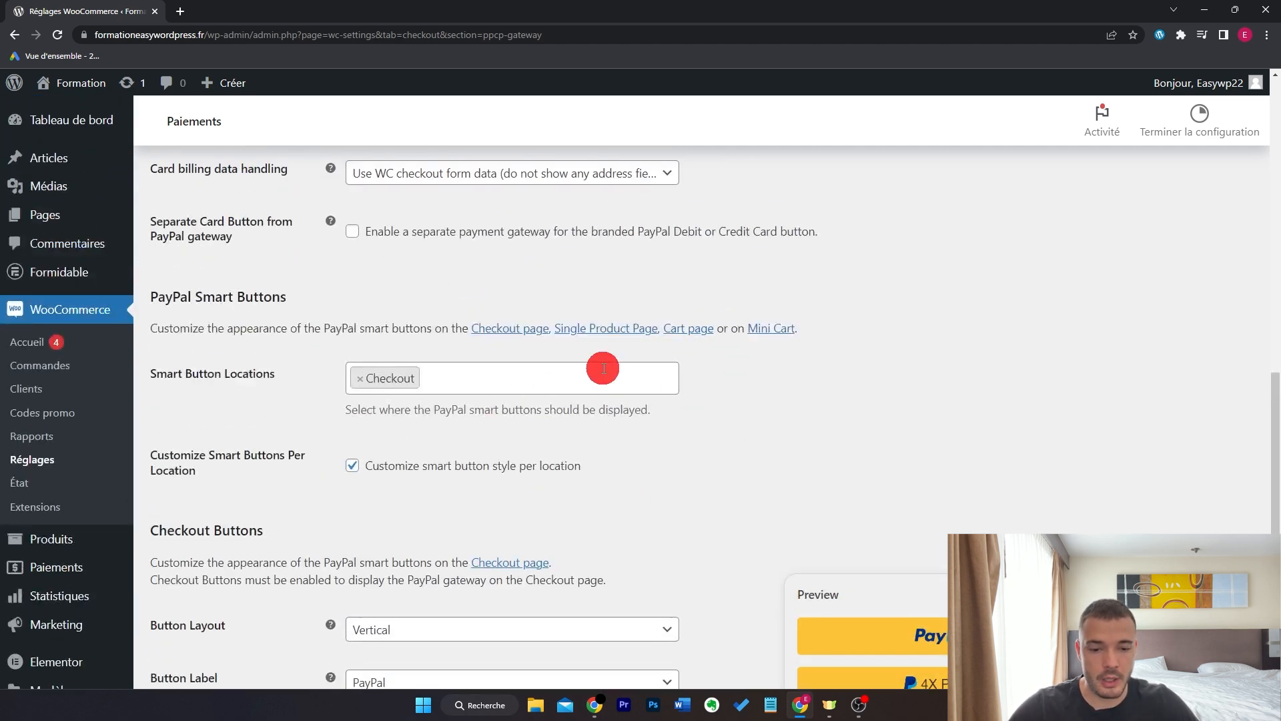
pyautogui.scroll(-4, 708, 427)
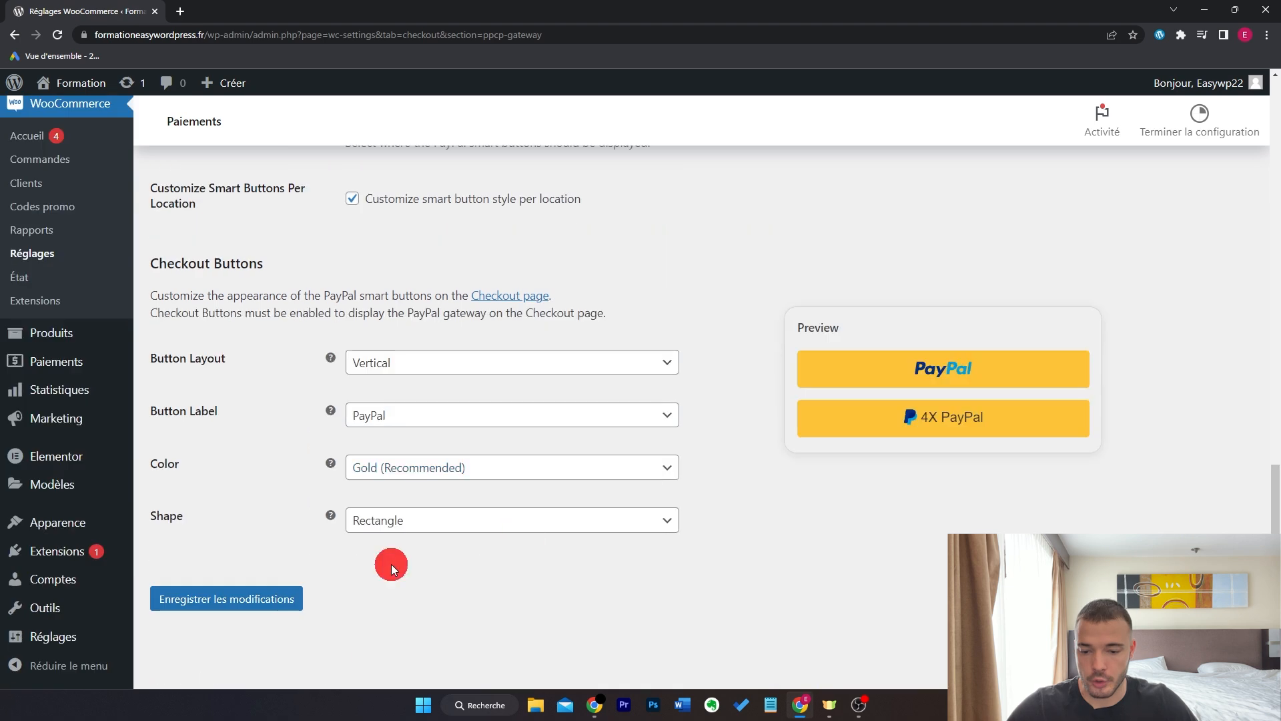
pyautogui.click(227, 599)
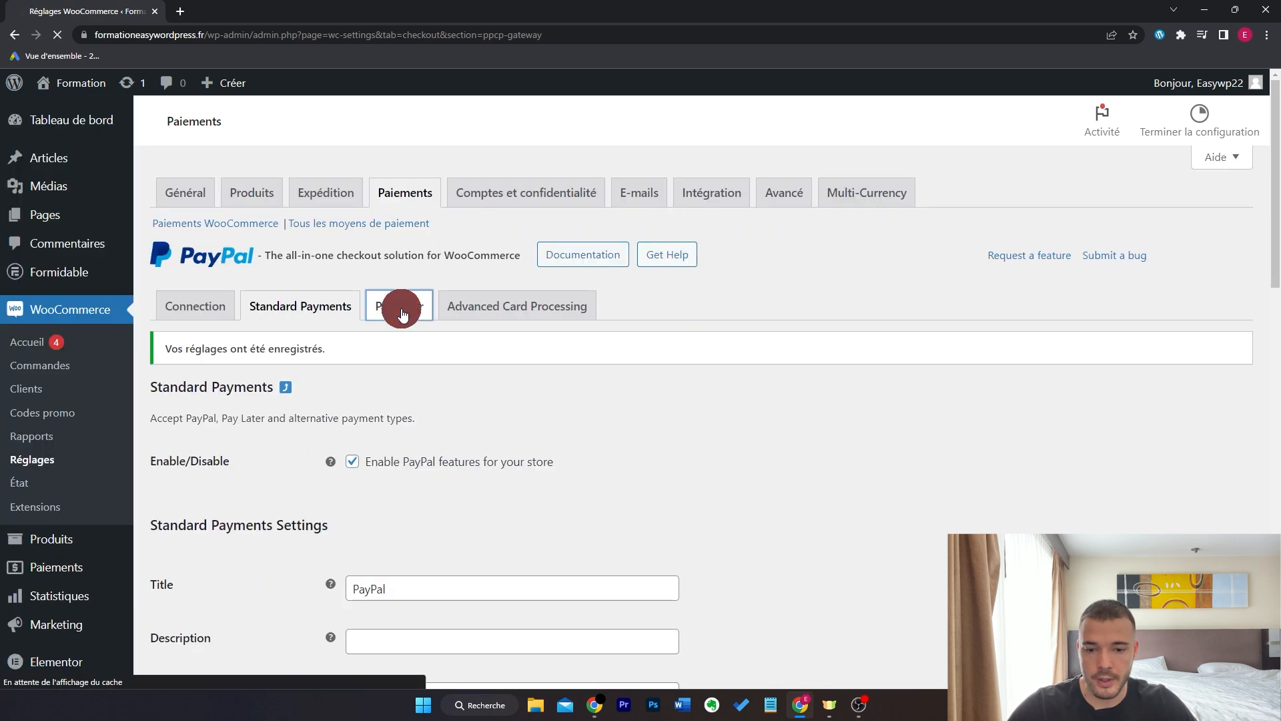
# - Remove Single Product and Cart from Pay Later Messaging Locations, leaving Checkout, and save
pyautogui.scroll(-5, 715, 434)
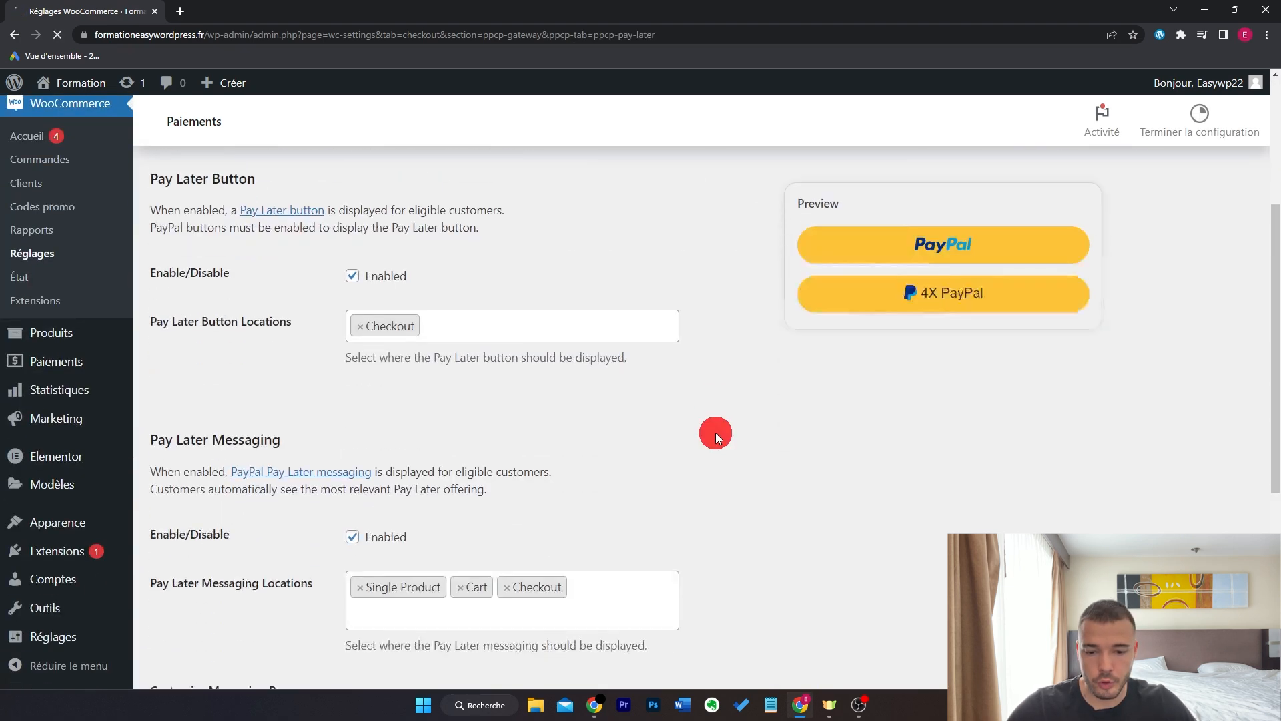
pyautogui.scroll(-3, 715, 432)
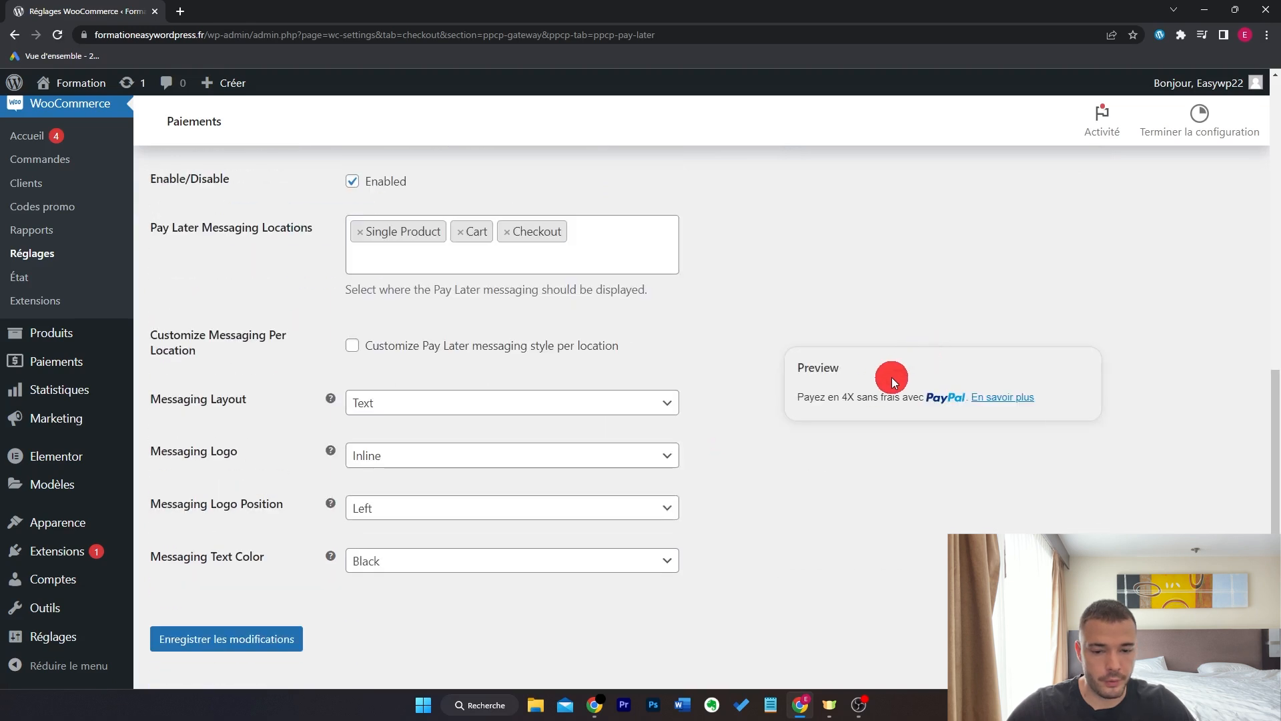
pyautogui.click(342, 252)
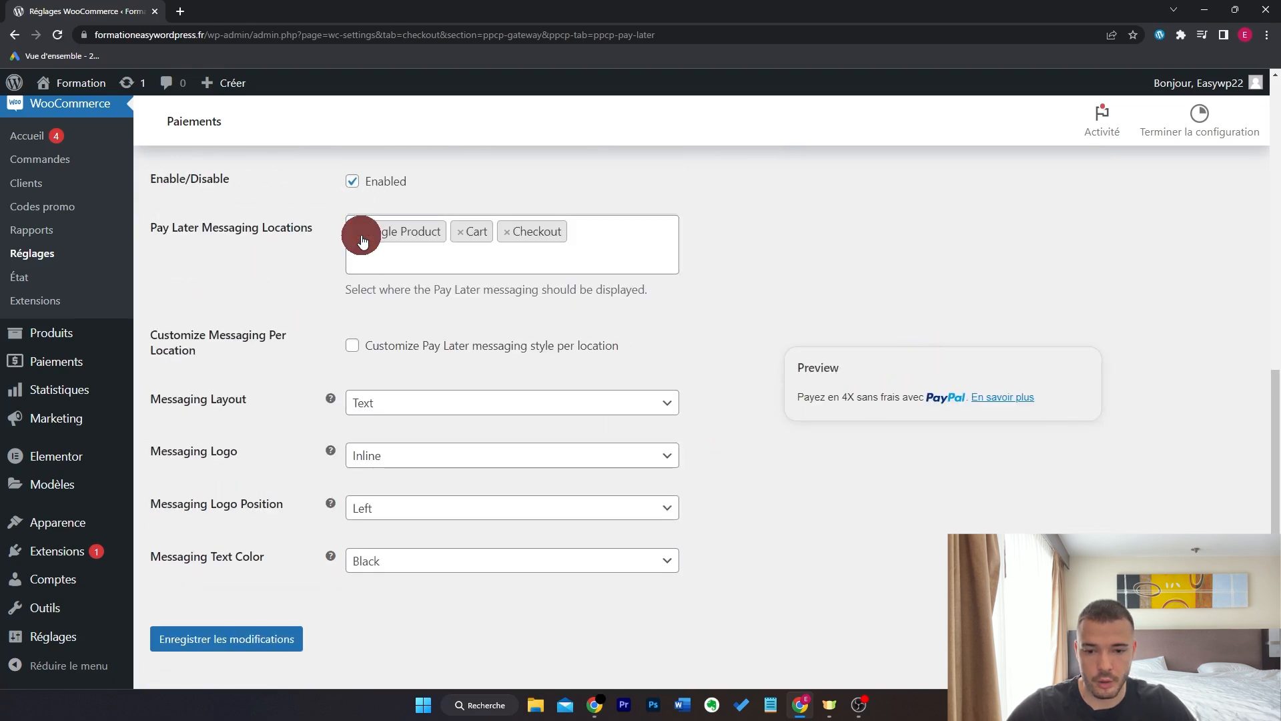
pyautogui.click(357, 234)
pyautogui.click(360, 233)
pyautogui.click(746, 241)
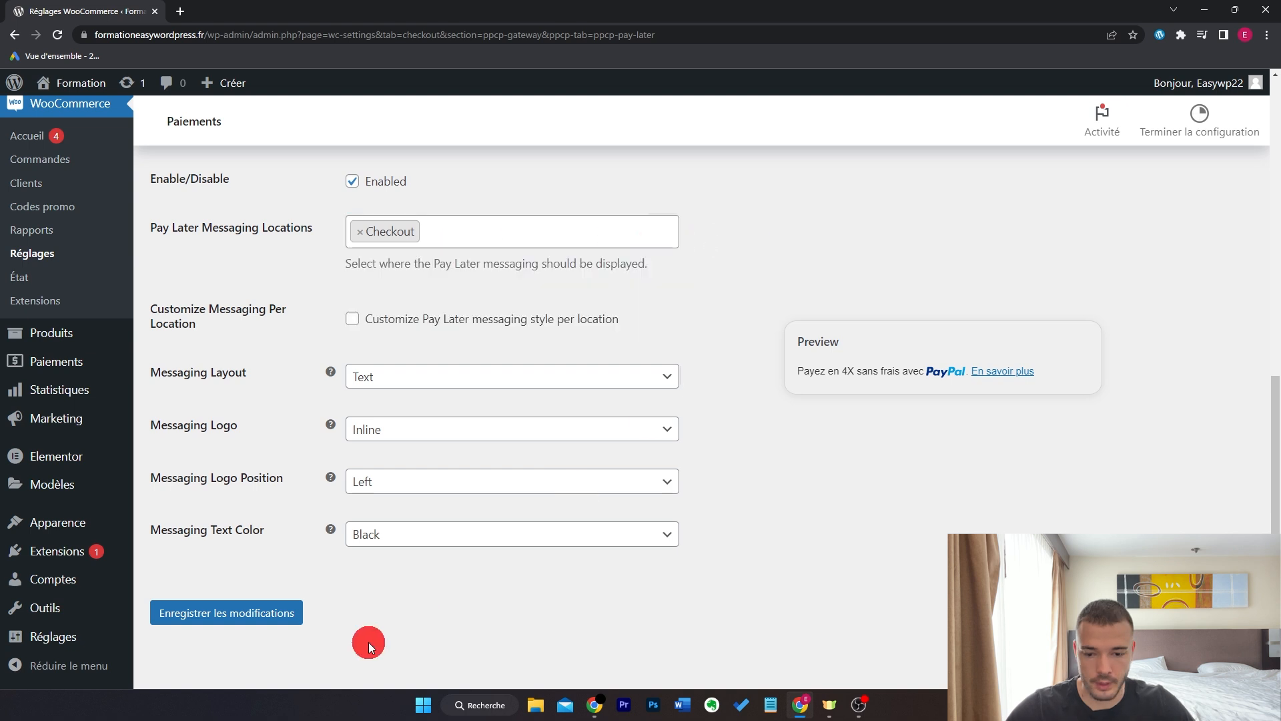
pyautogui.click(267, 612)
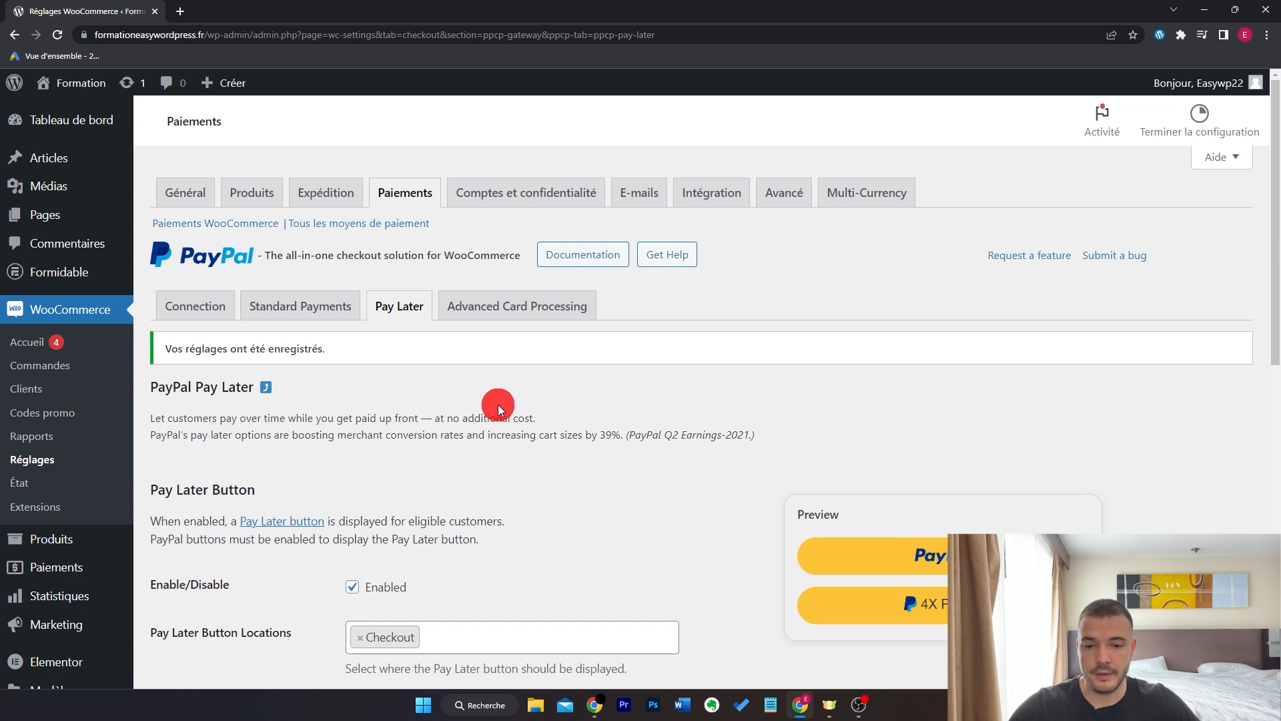
# - Turn on tax calculation in the general store settings and save
pyautogui.click(199, 208)
pyautogui.scroll(-10, 762, 382)
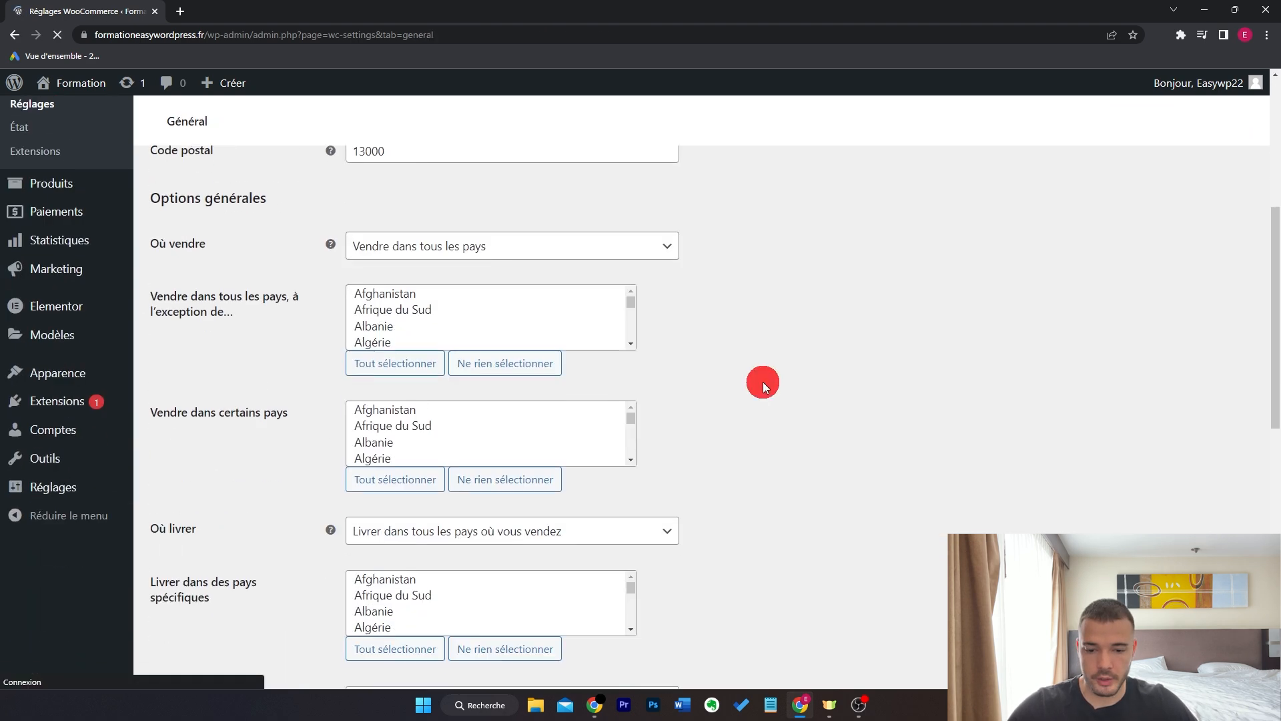
pyautogui.scroll(3, 763, 382)
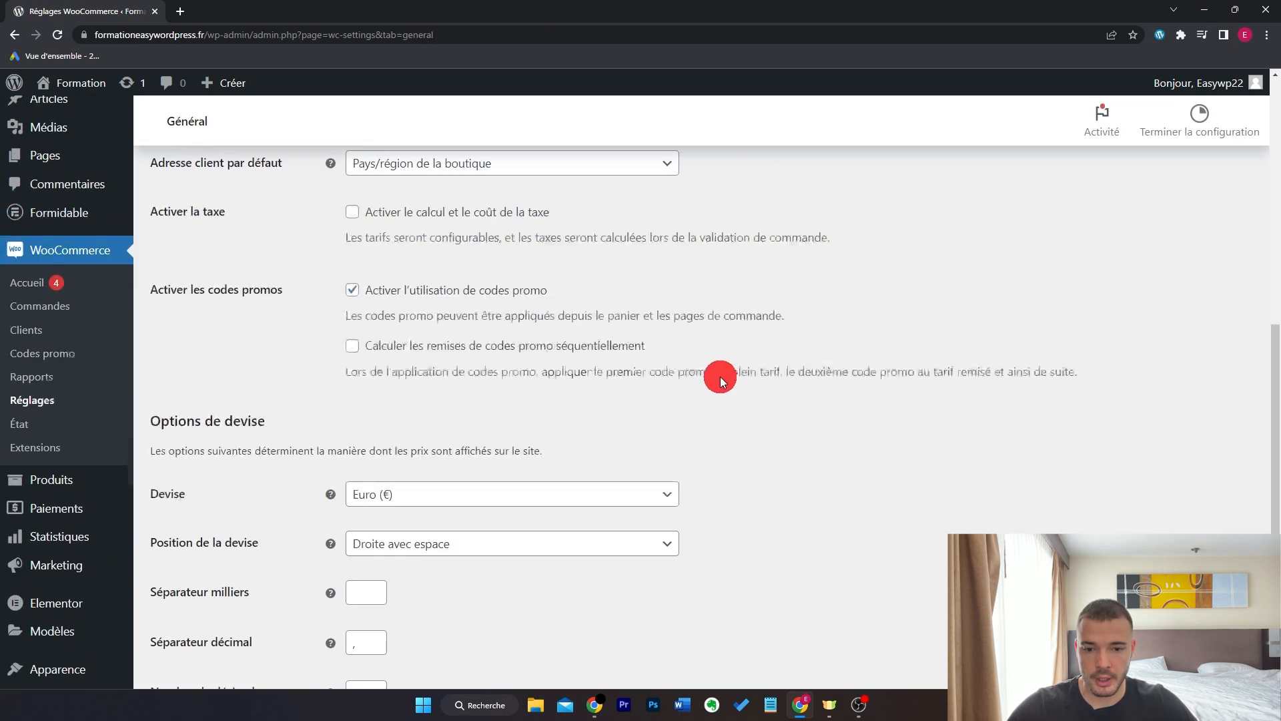
pyautogui.click(467, 247)
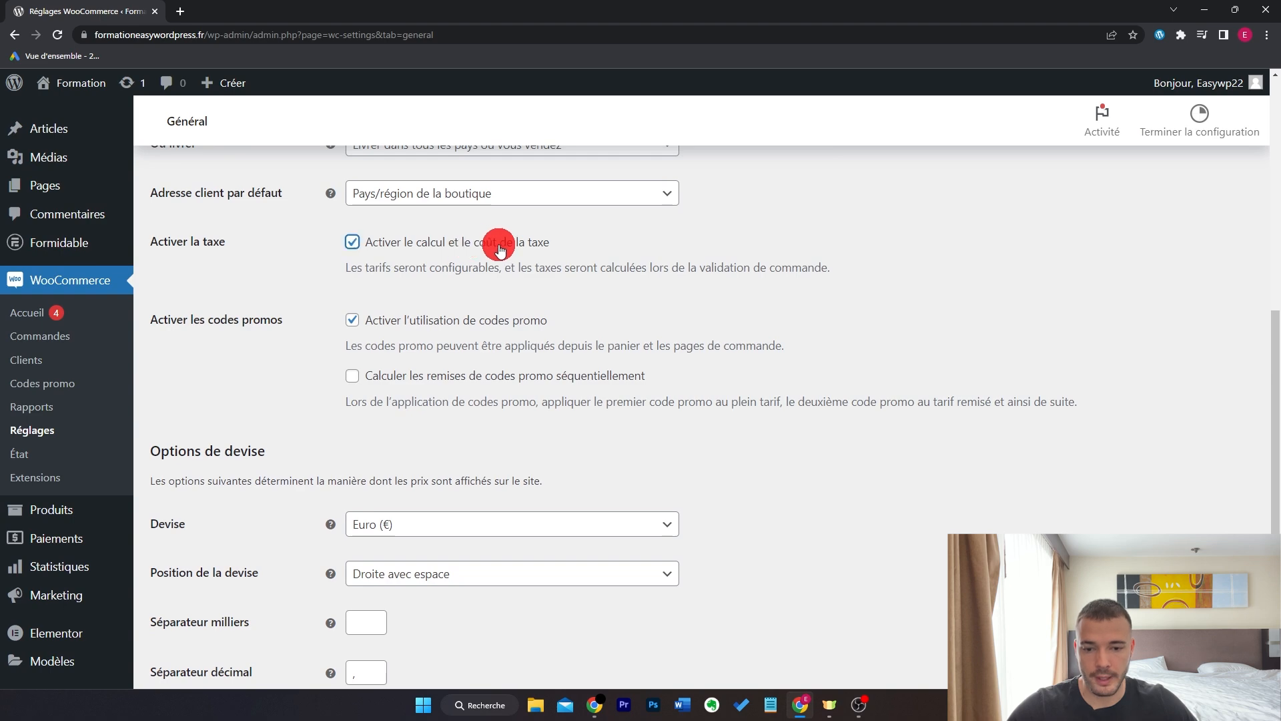
pyautogui.scroll(-3, 767, 328)
pyautogui.click(274, 597)
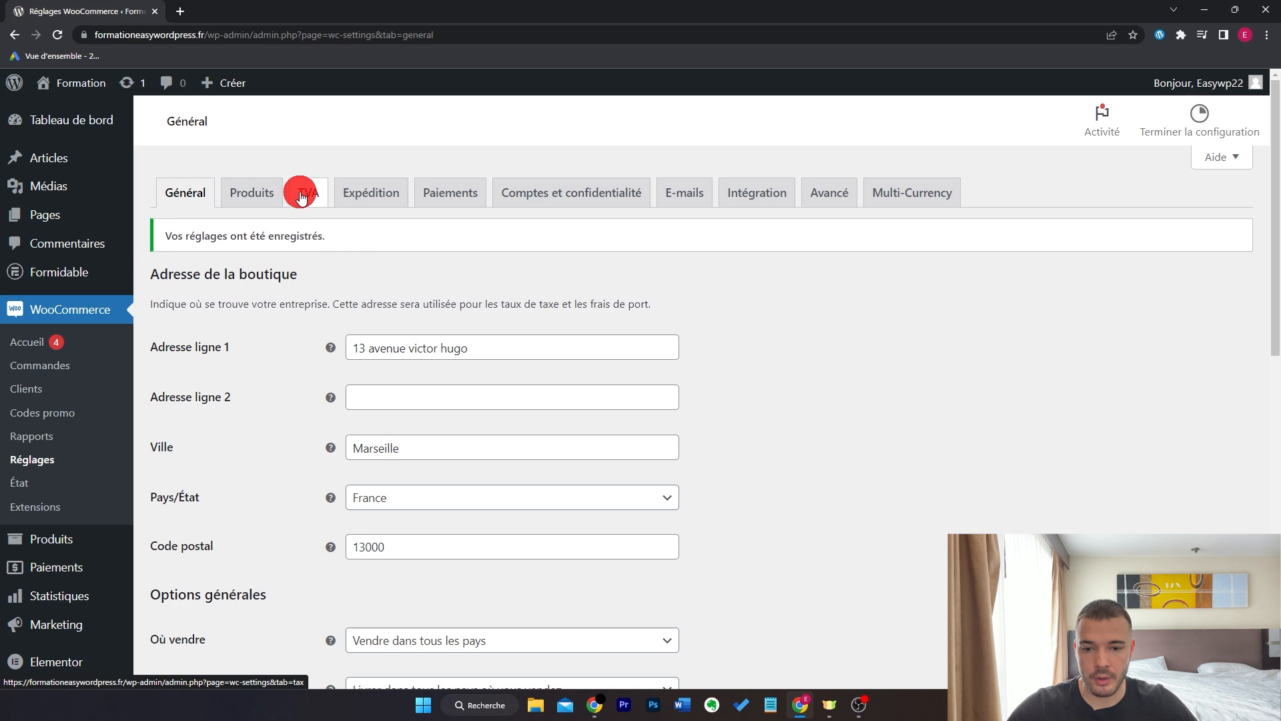
# - In TVA, choose 'Oui, je saisirai les tarifs TTC' and show shop prices TTC
pyautogui.click(308, 194)
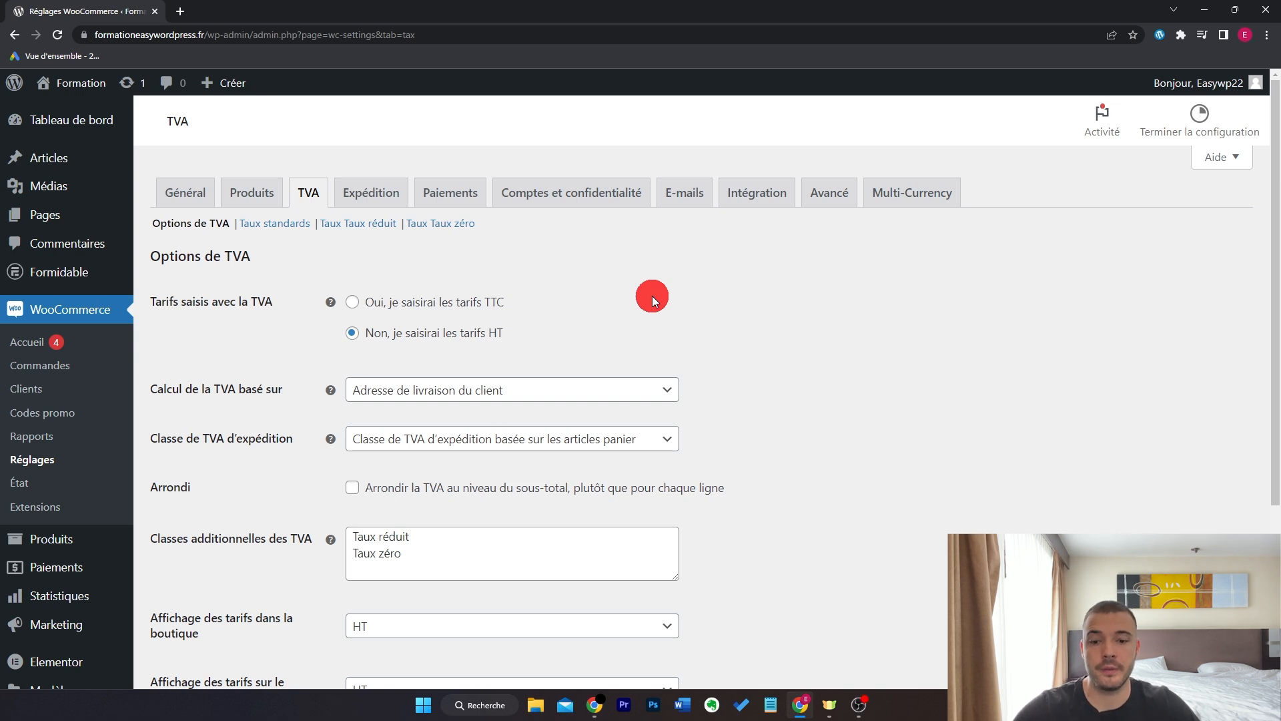
pyautogui.click(478, 302)
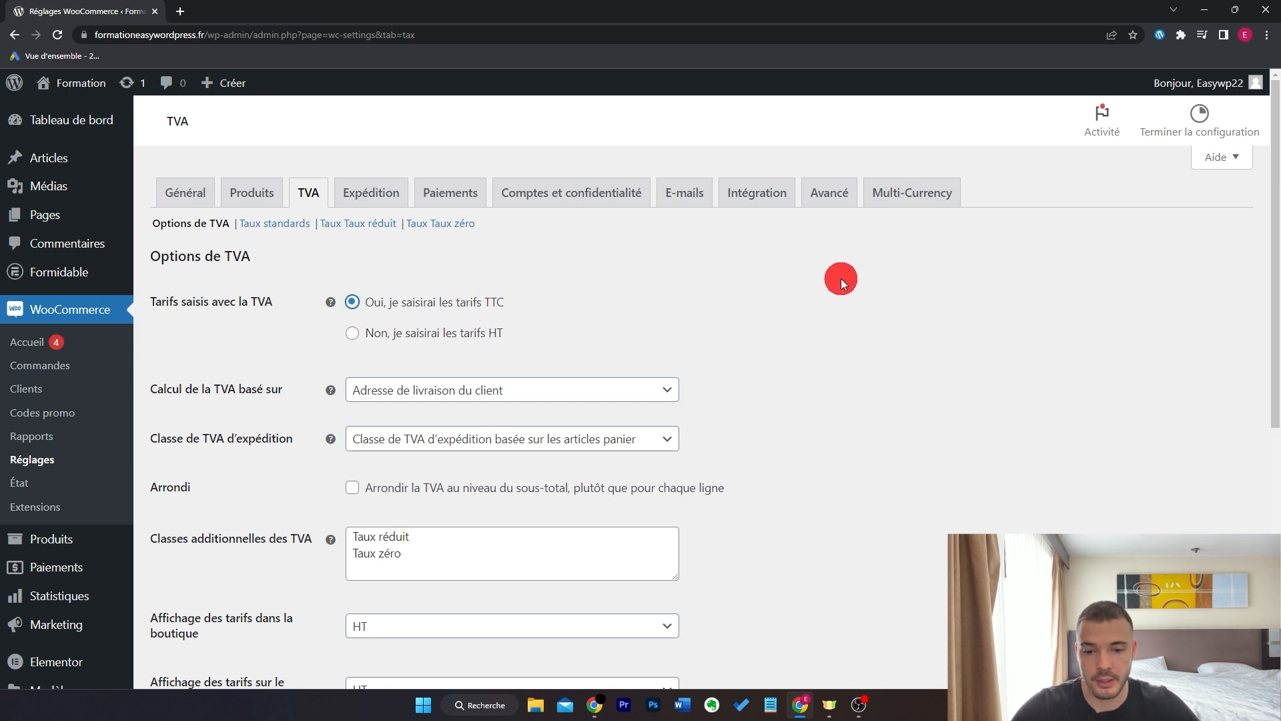
pyautogui.scroll(-1, 844, 460)
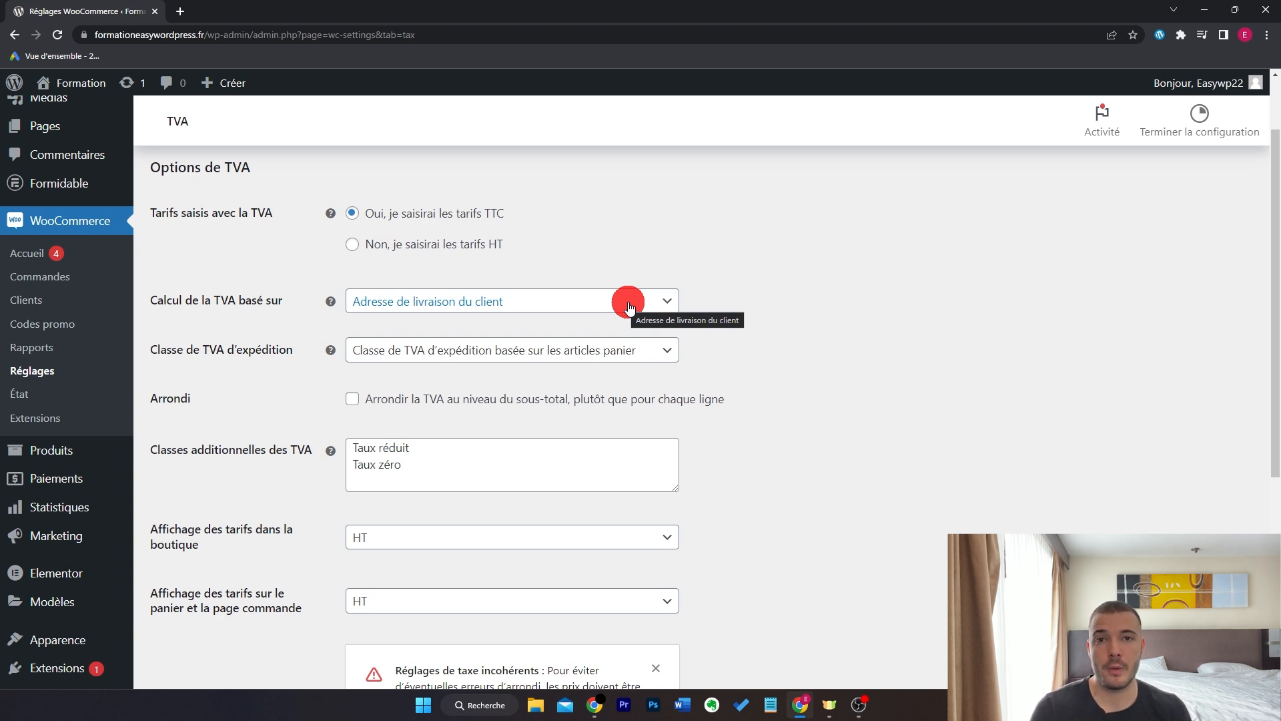
pyautogui.scroll(-4, 832, 337)
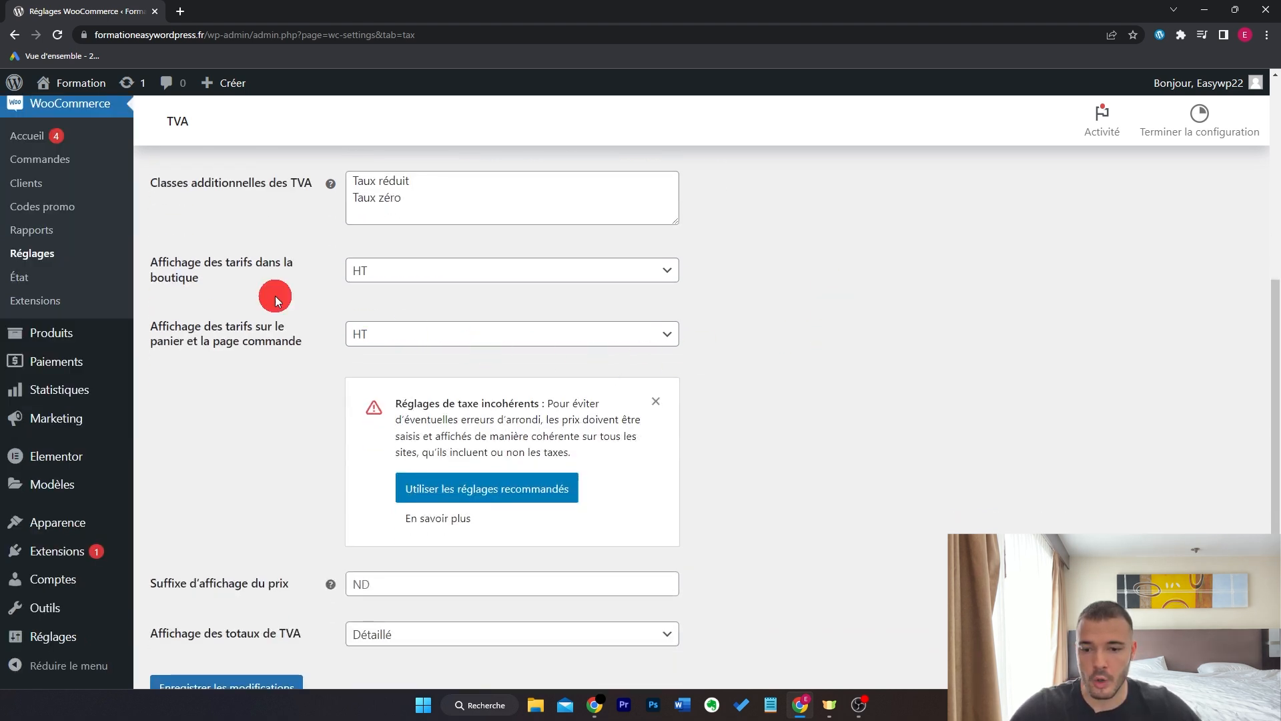
pyautogui.click(399, 268)
pyautogui.click(408, 296)
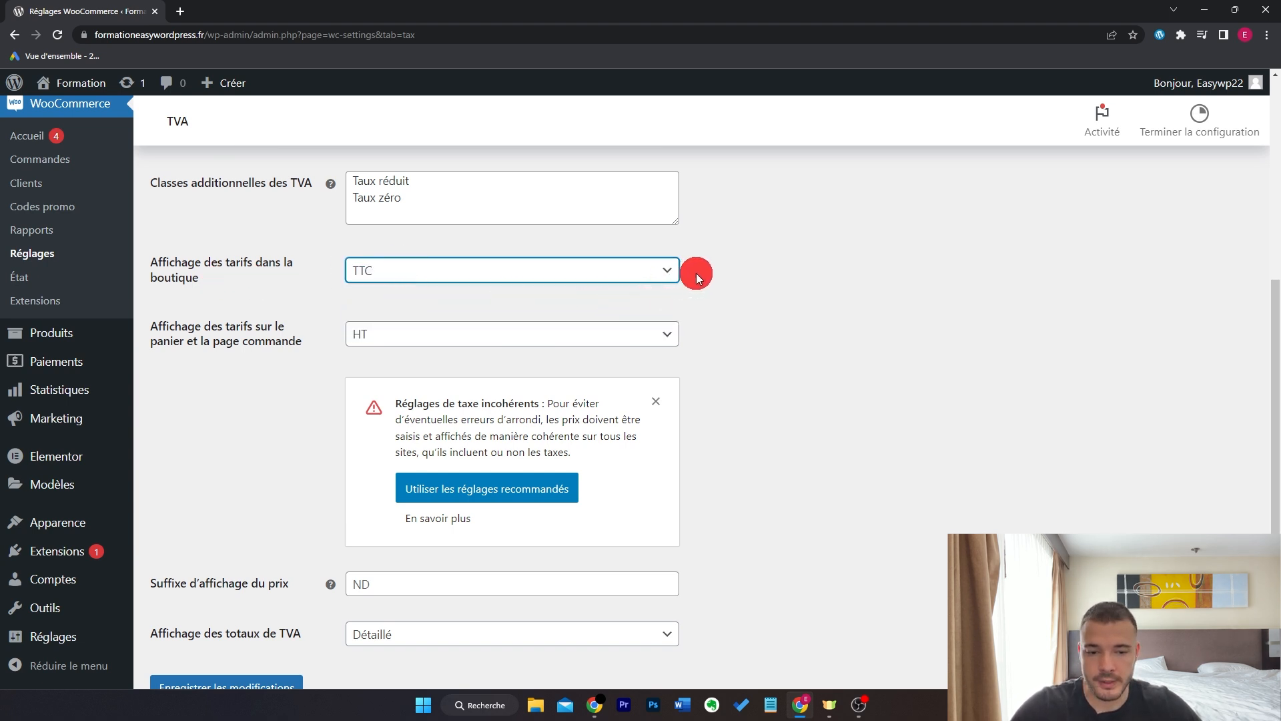
pyautogui.click(738, 276)
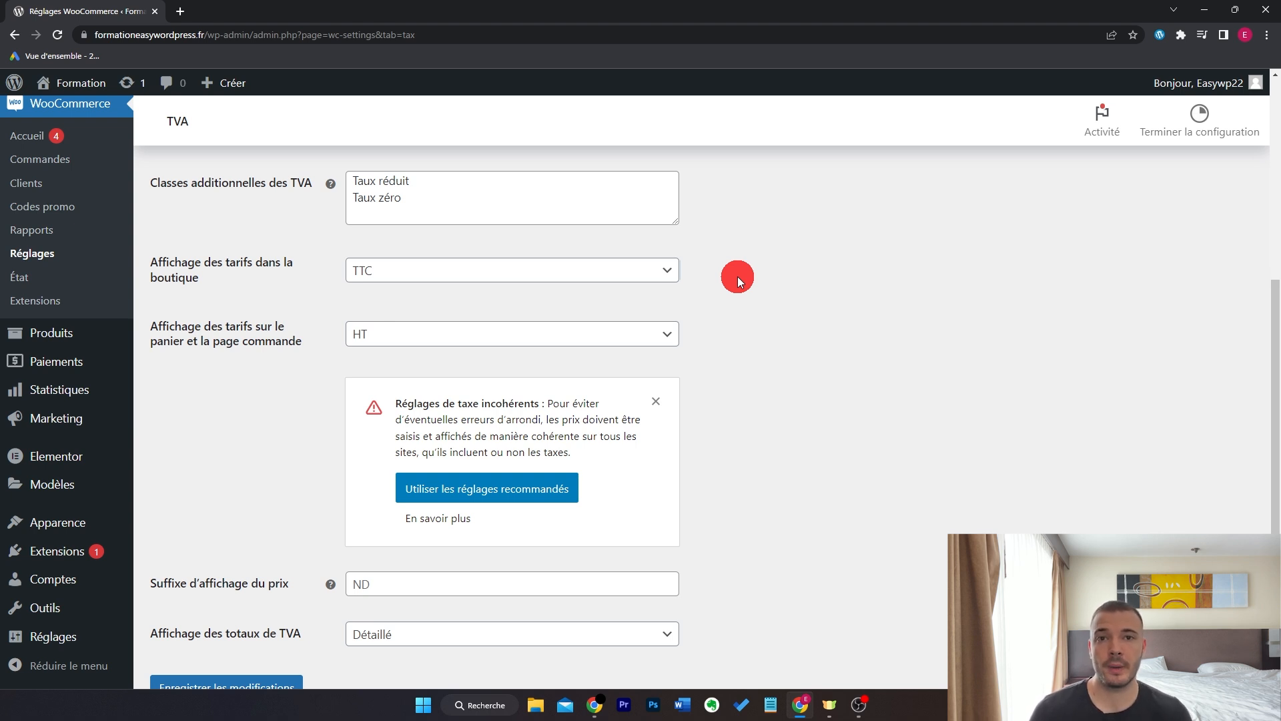
# - Show cart and checkout prices TTC, keep tax totals Détaillé, and save the tax options
pyautogui.click(537, 335)
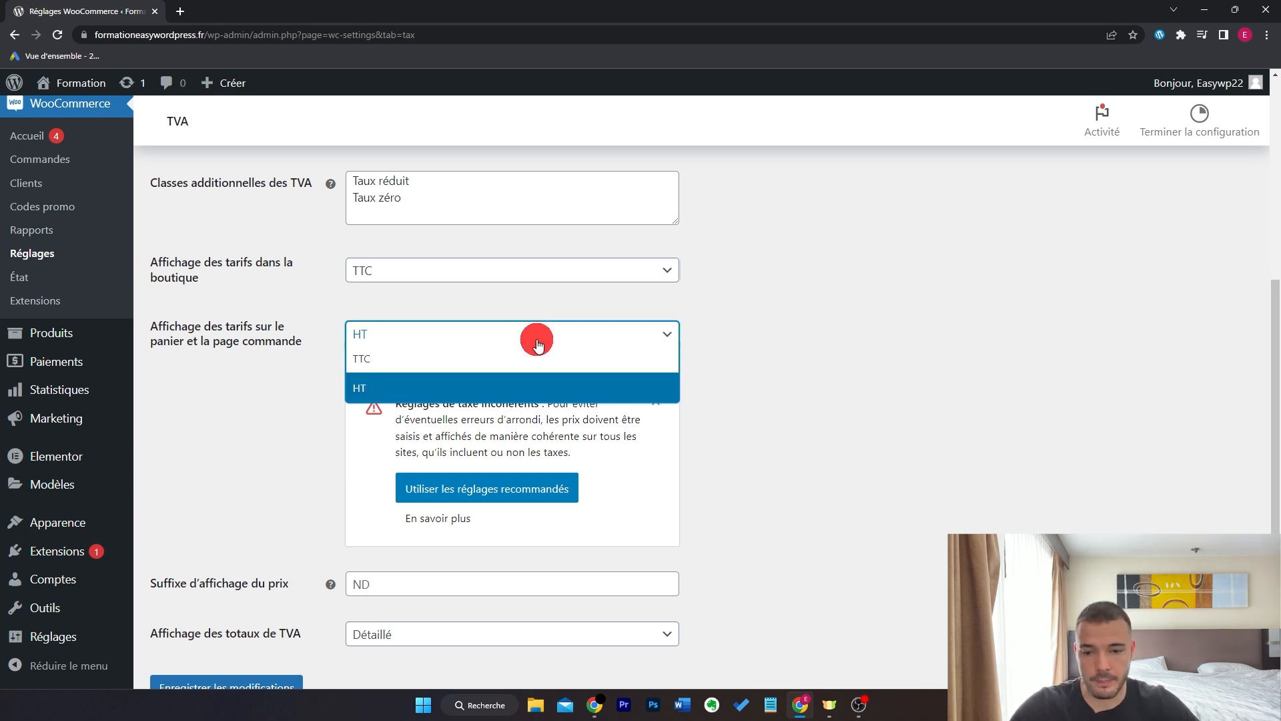
pyautogui.click(537, 351)
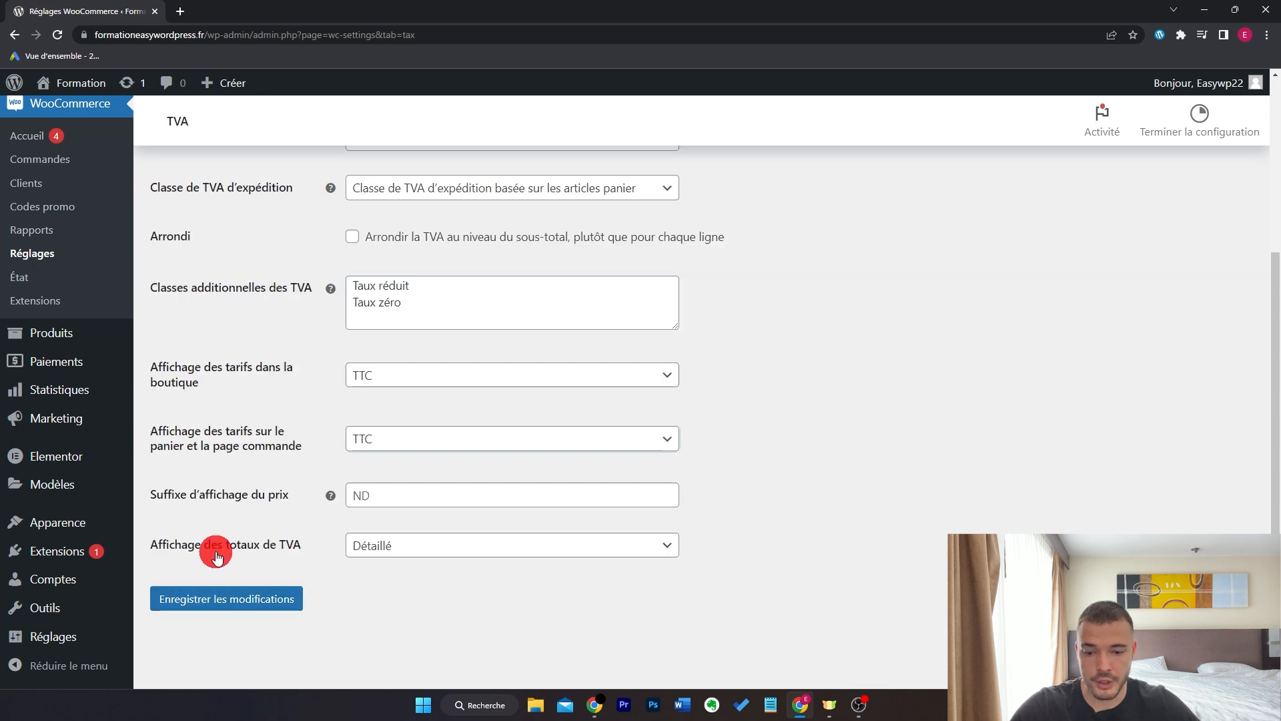
pyautogui.click(385, 546)
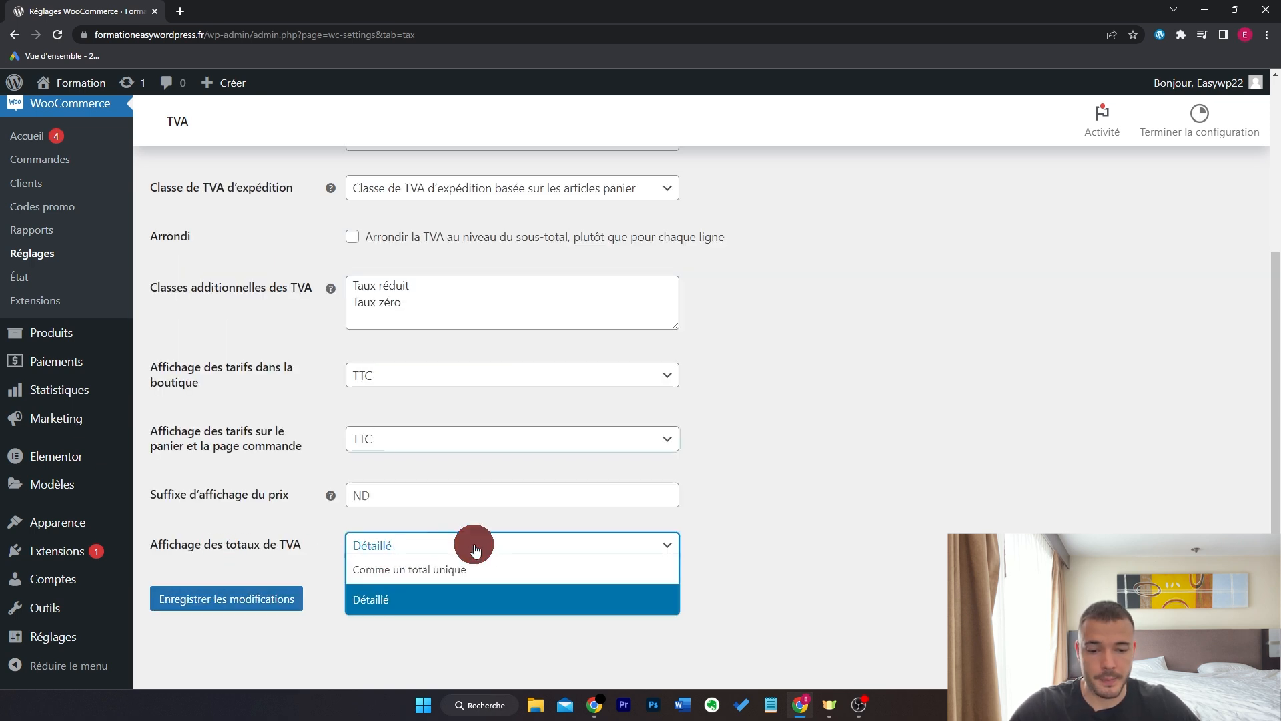
pyautogui.click(830, 528)
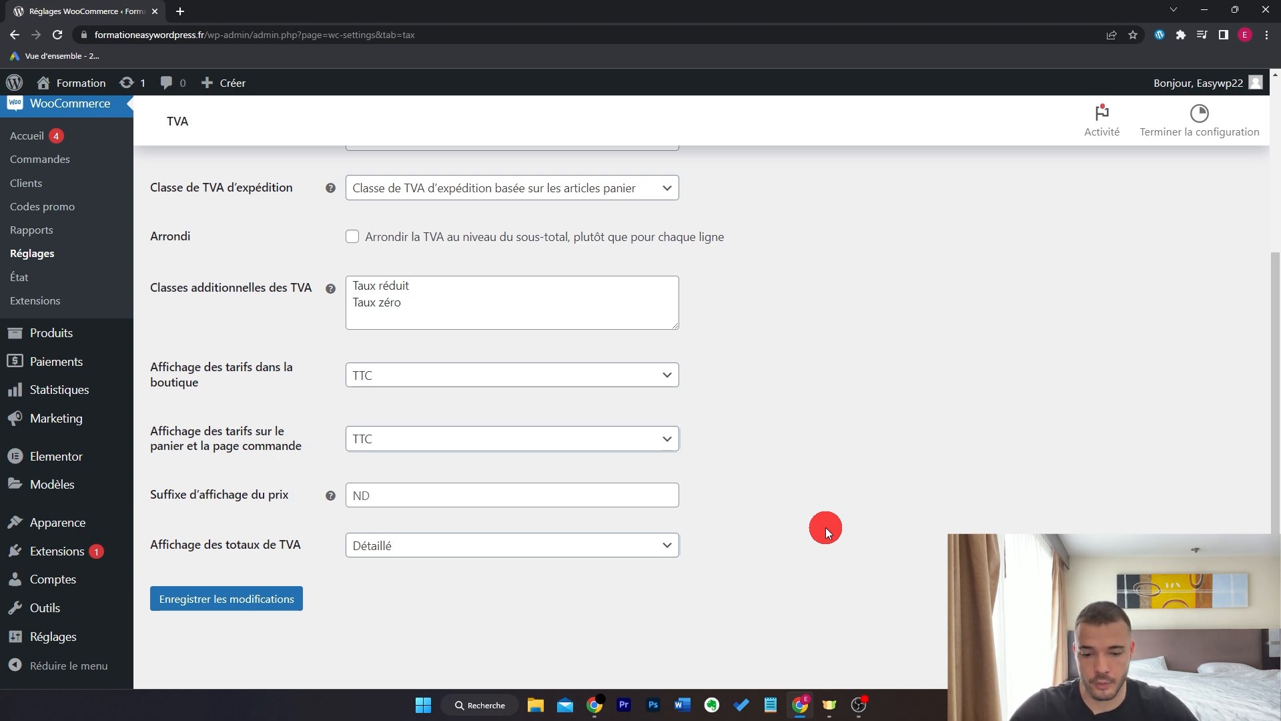
pyautogui.click(289, 599)
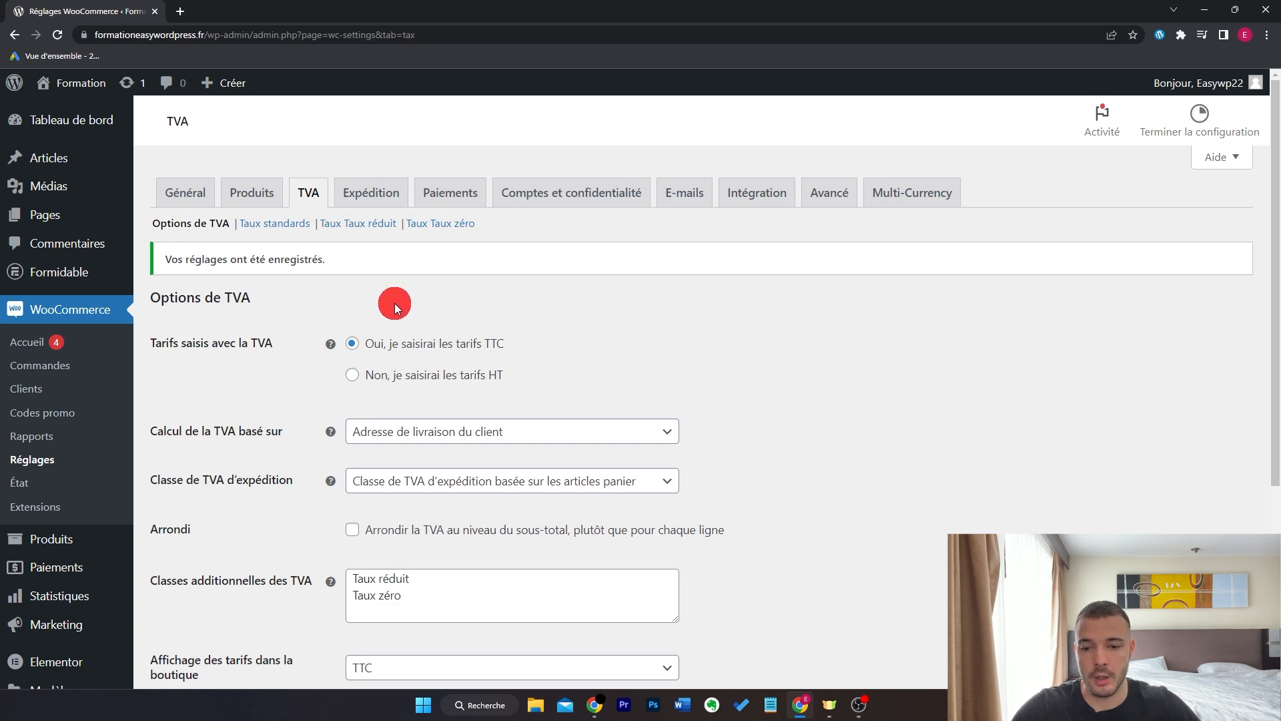
# - Add a standard 20% tax rate for France, not applied to shipping, and save it
pyautogui.click(275, 223)
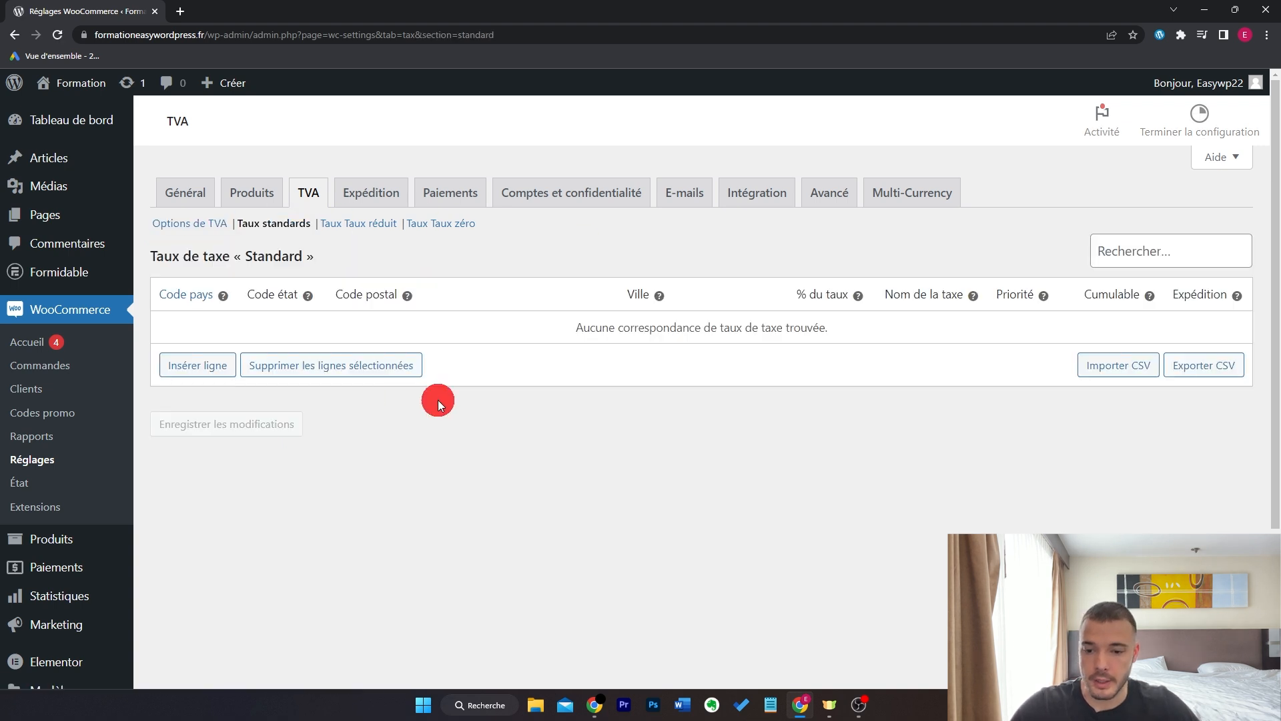
pyautogui.click(212, 365)
pyautogui.click(216, 331)
pyautogui.write('FR')
pyautogui.click(215, 383)
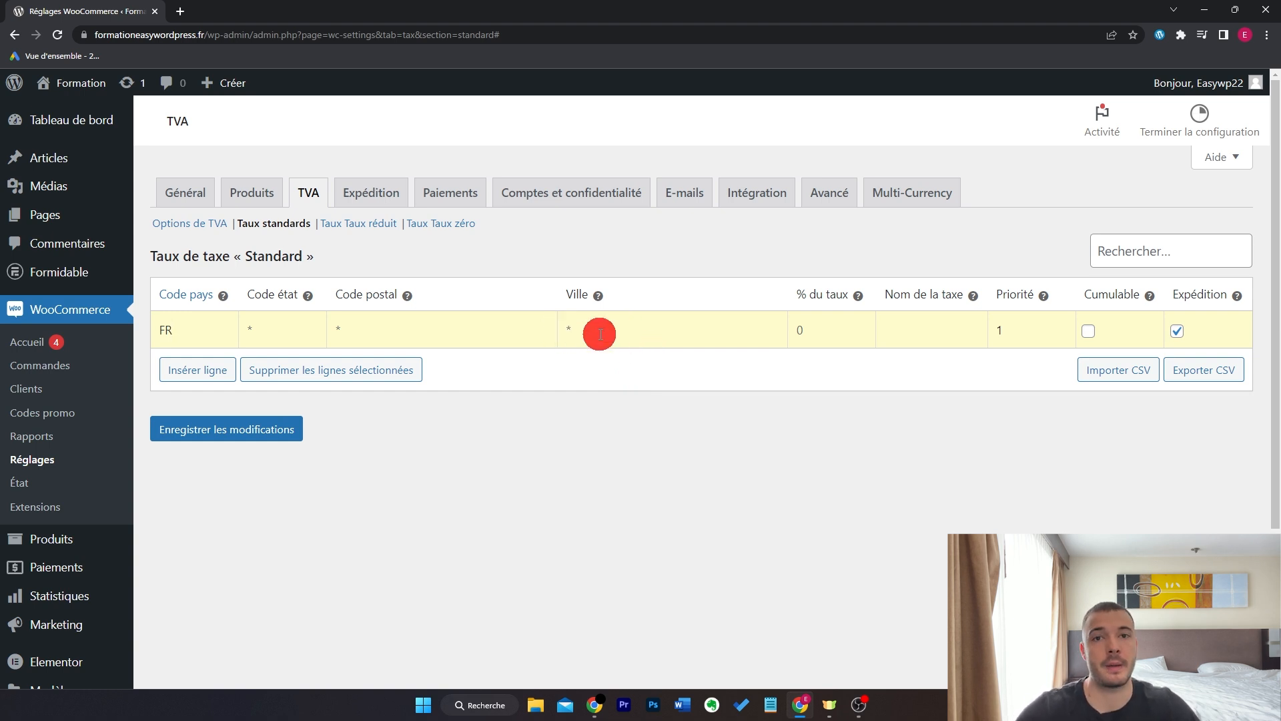
pyautogui.click(807, 334)
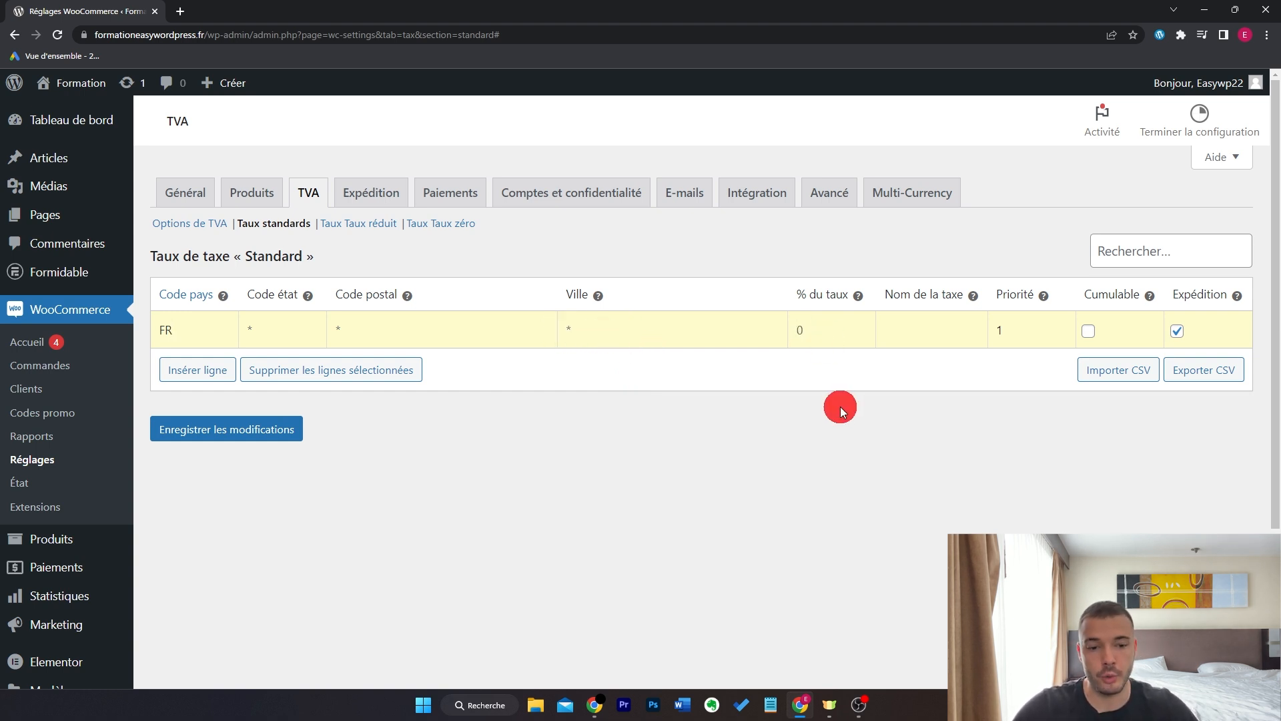
pyautogui.write('20')
pyautogui.click(1177, 331)
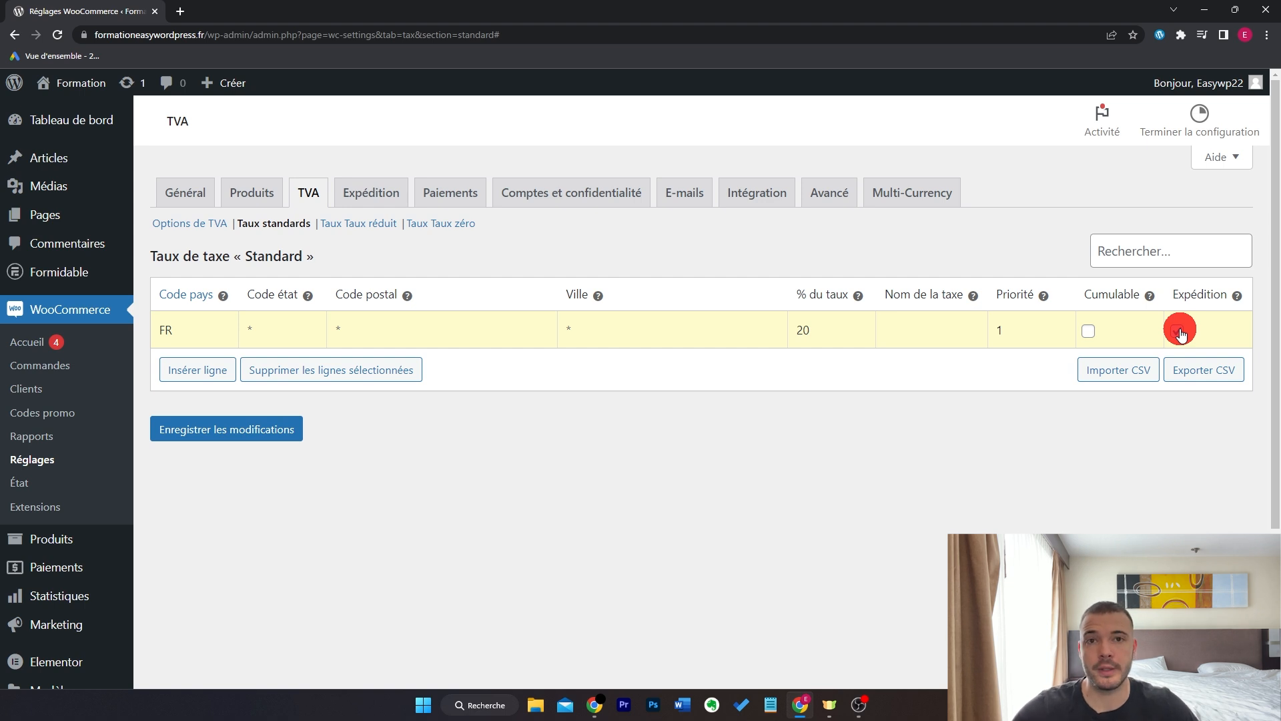
pyautogui.click(276, 429)
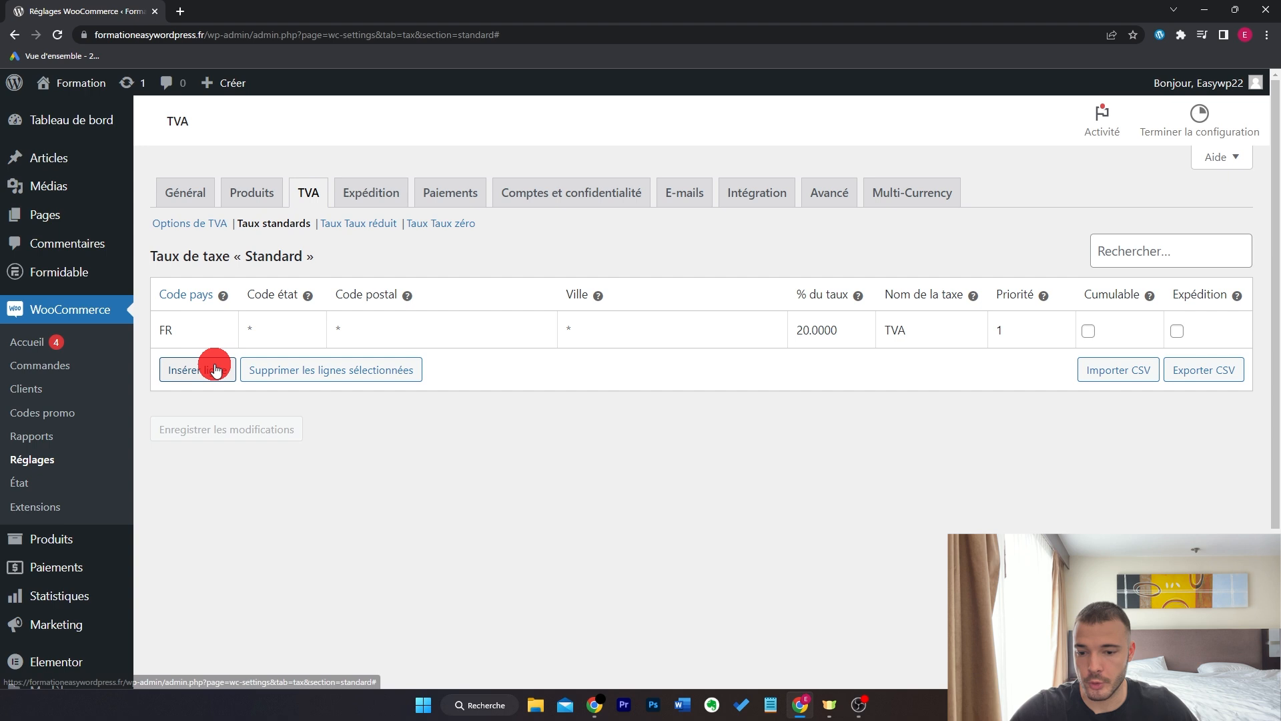
# - Add a second standard rate of 15% for Italy (IT) and save it
pyautogui.click(214, 364)
pyautogui.click(215, 364)
pyautogui.write('IT')
pyautogui.click(834, 372)
pyautogui.write('15')
pyautogui.click(273, 467)
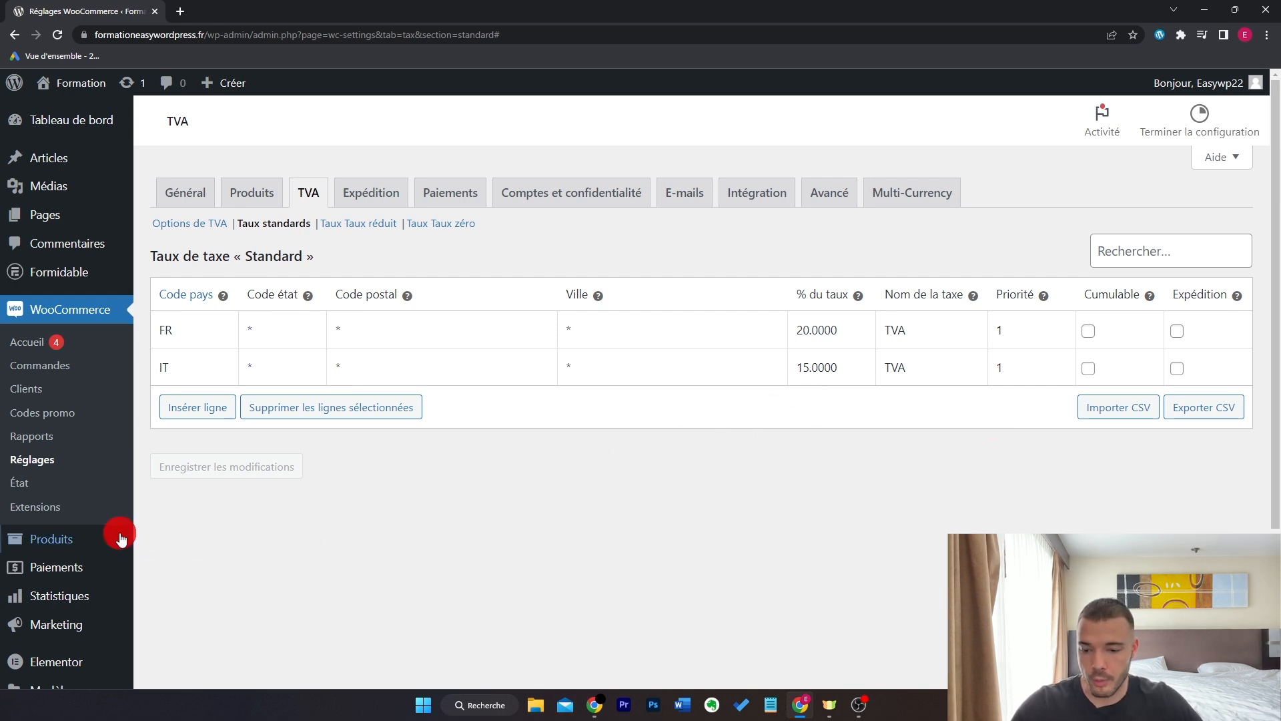
# - Start a new product and name it 'Gourde'
pyautogui.moveTo(114, 537)
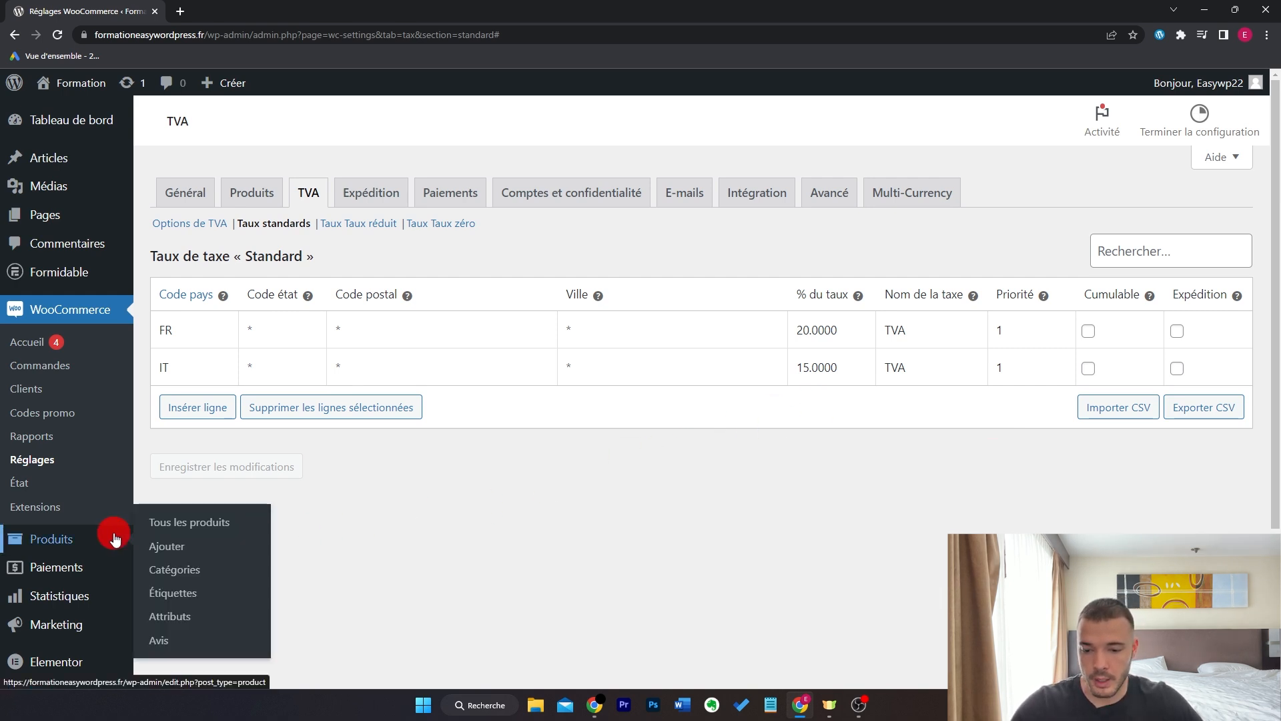
pyautogui.click(169, 547)
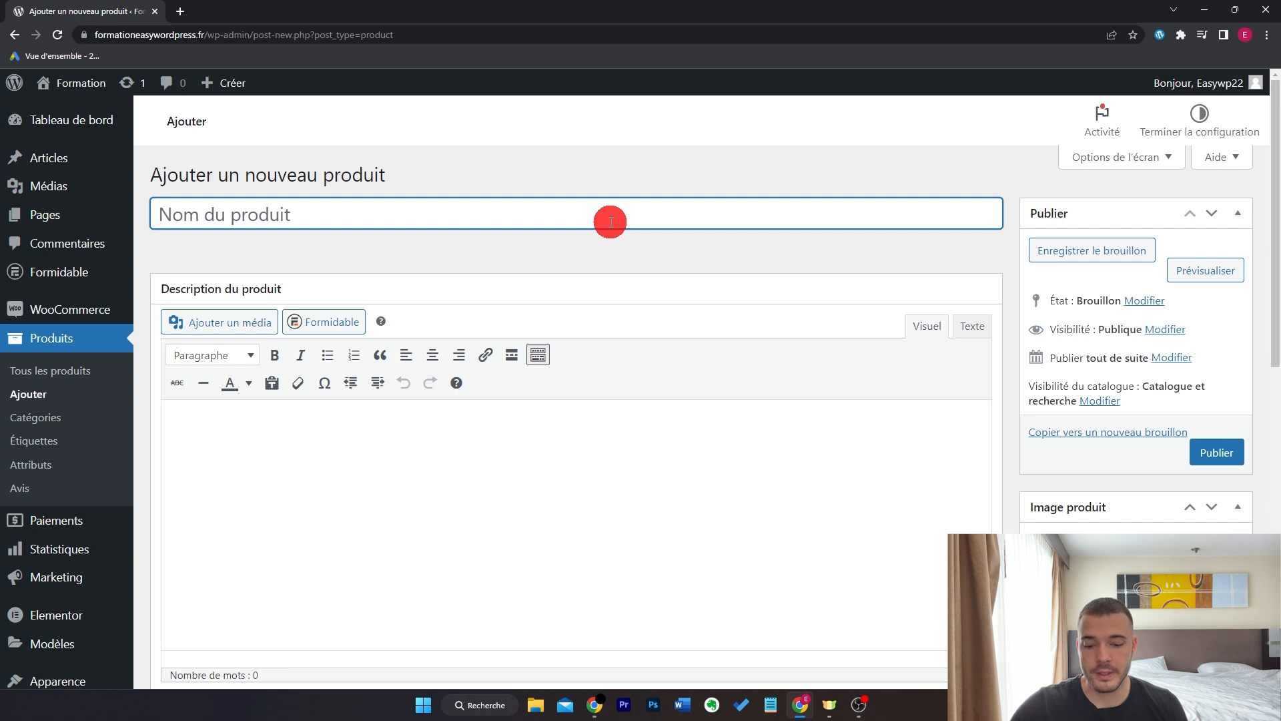
pyautogui.write('Gourde')
pyautogui.press('Tab')
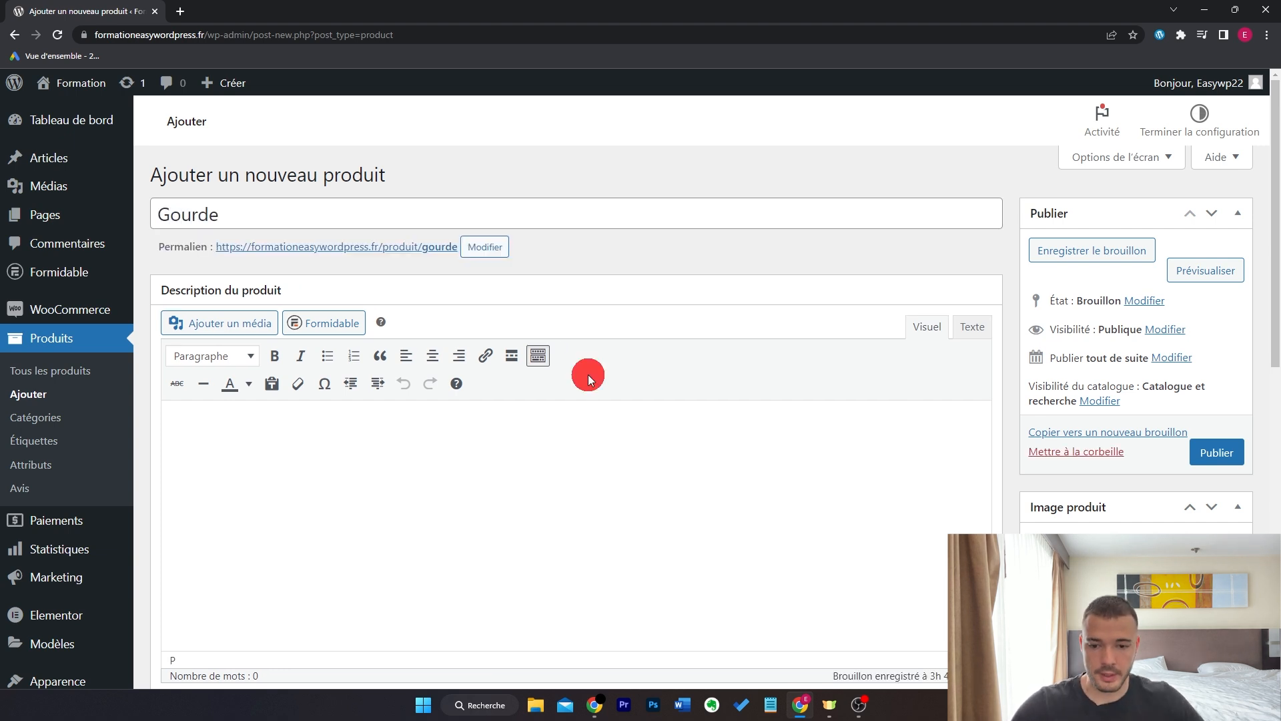
pyautogui.scroll(-1, 587, 374)
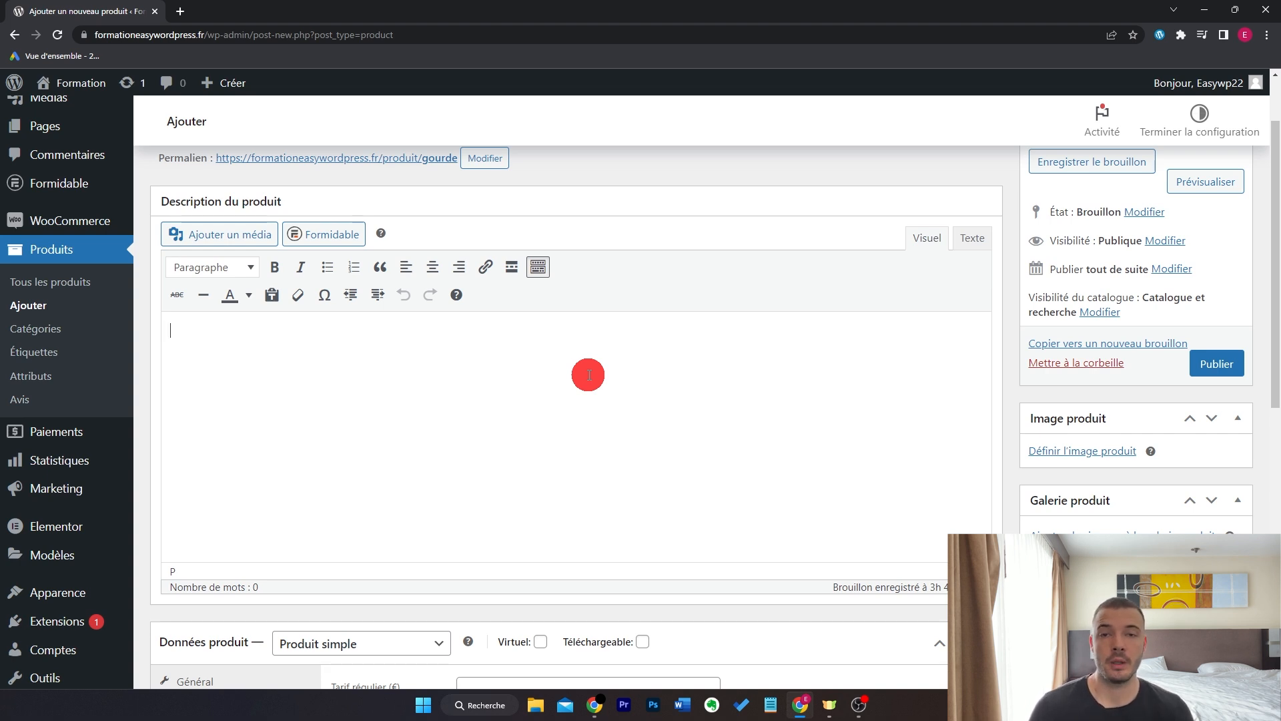
# - Search 'description good' in a new tab and add the recycled stainless steel description
pyautogui.hotkey('ctrl', 't')
pyautogui.write('description ')
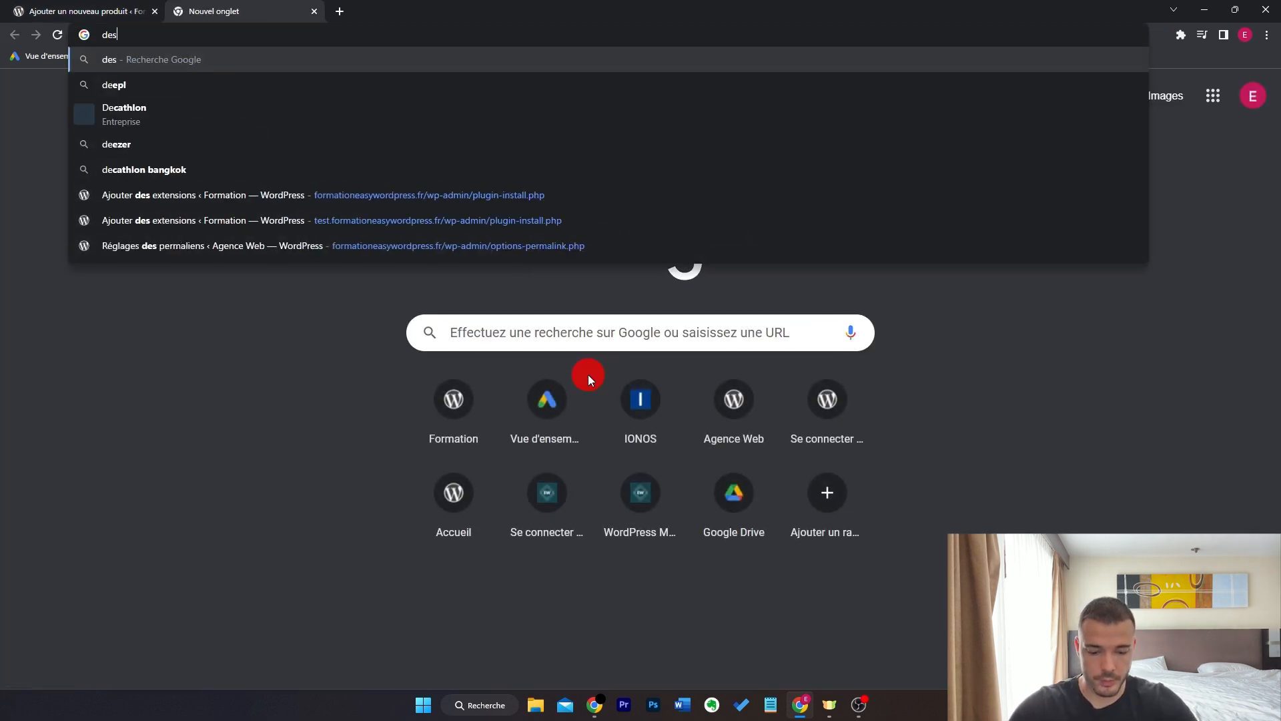
pyautogui.write('good')
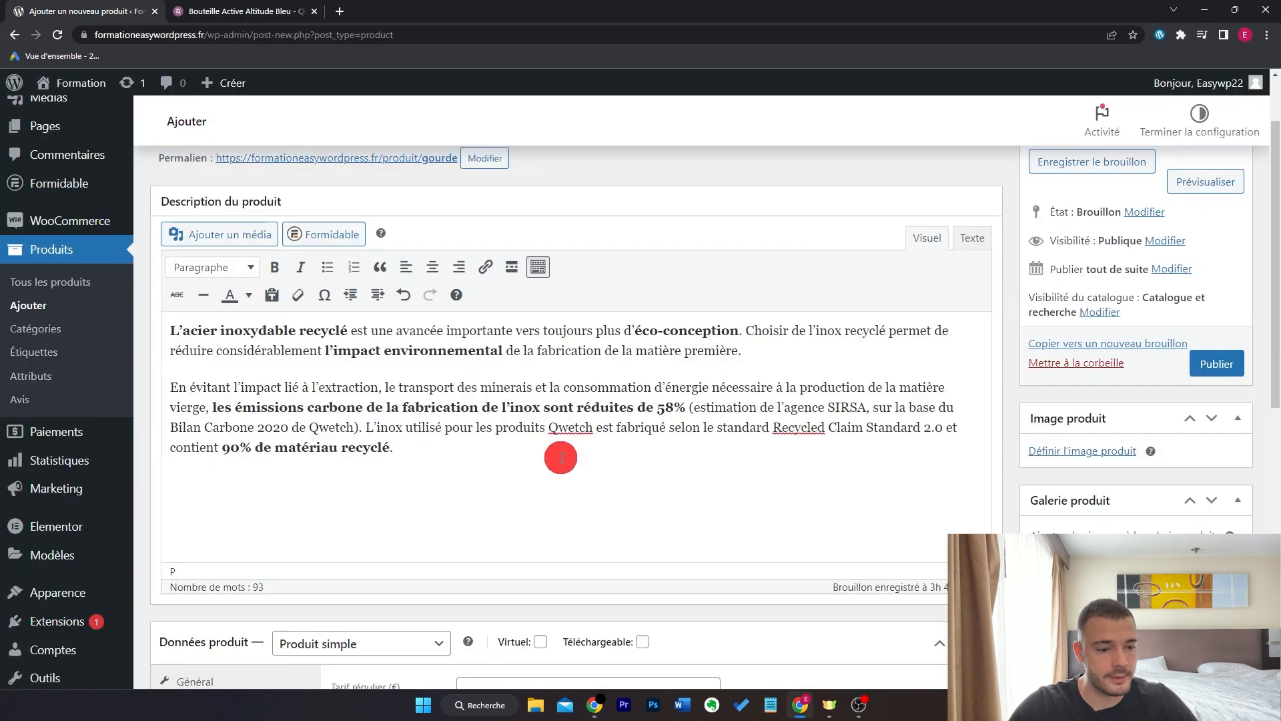
pyautogui.scroll(-7, 560, 457)
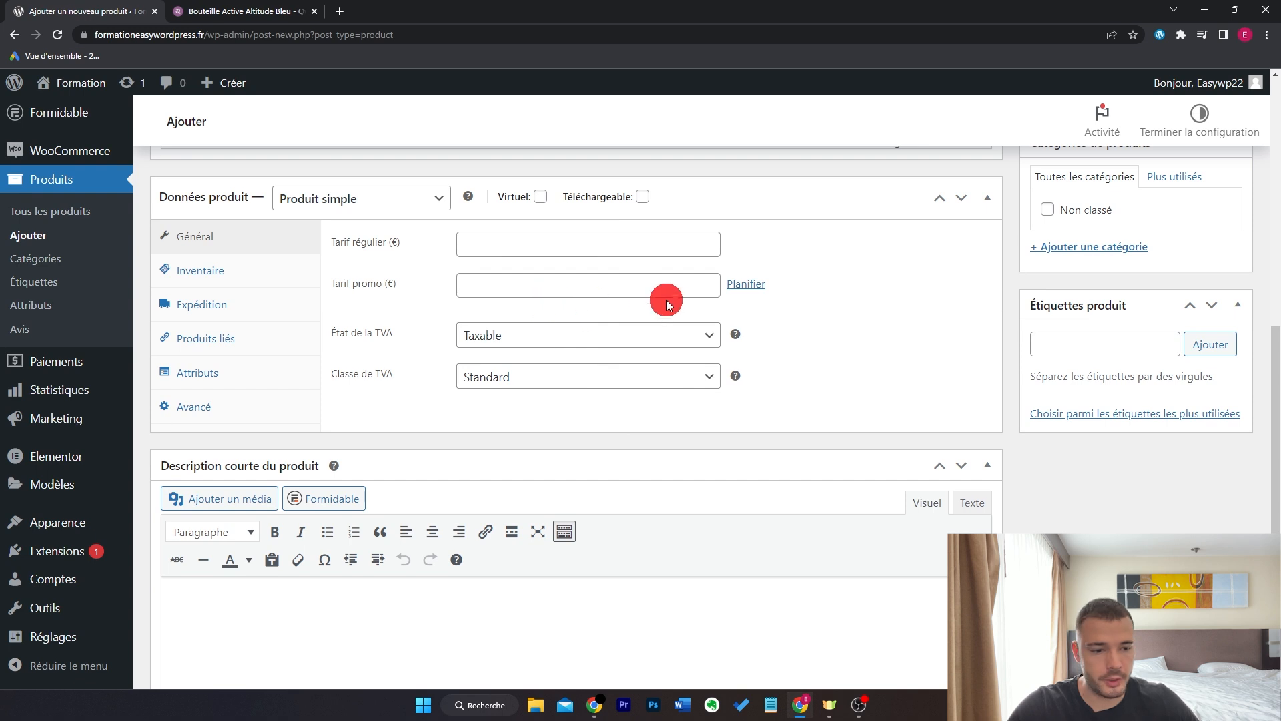
pyautogui.scroll(-2, 777, 339)
pyautogui.click(410, 493)
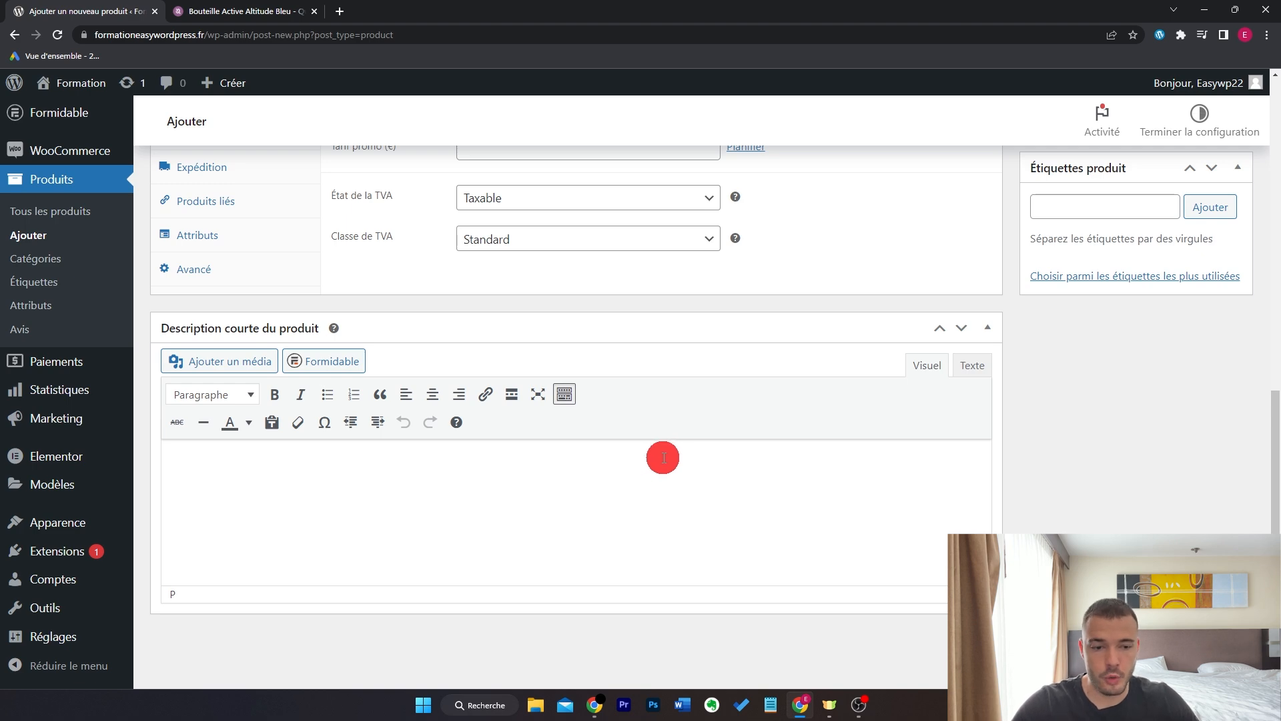
pyautogui.scroll(15, 663, 458)
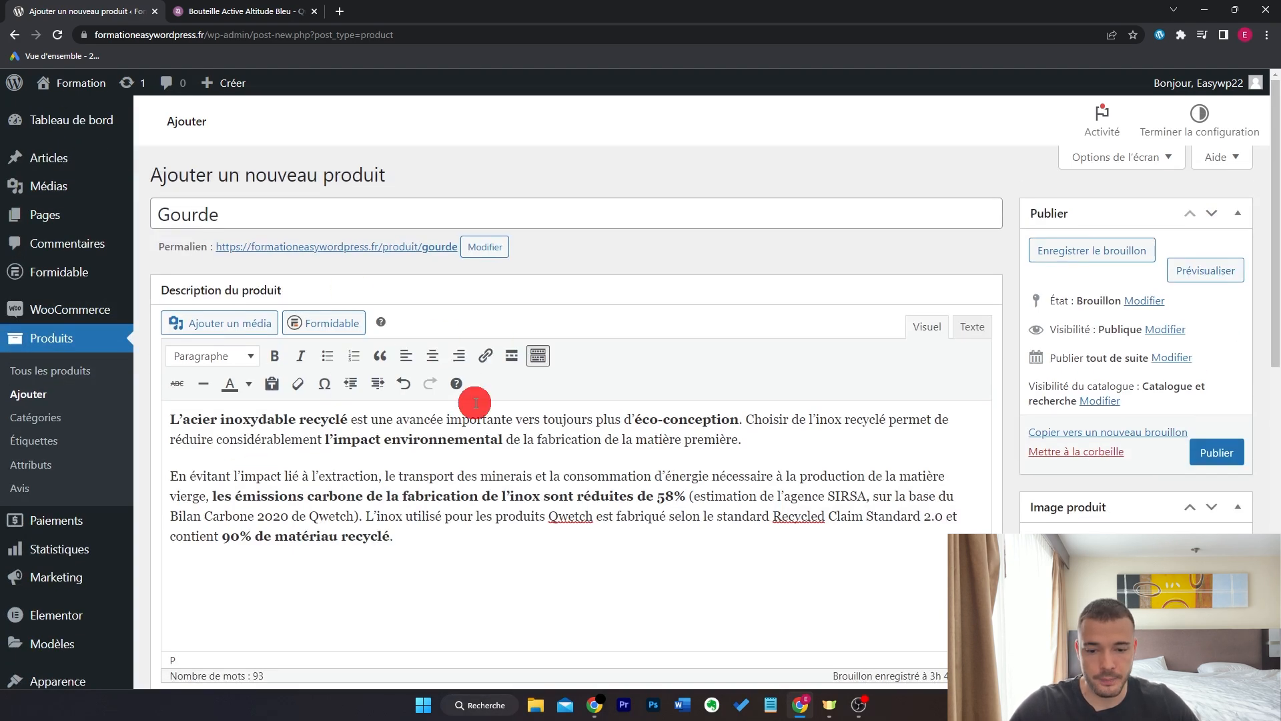
# - Add a bulleted short description: Bénéfice 1, Bénéfice 2, Bénéfice 3
pyautogui.scroll(-15, 475, 402)
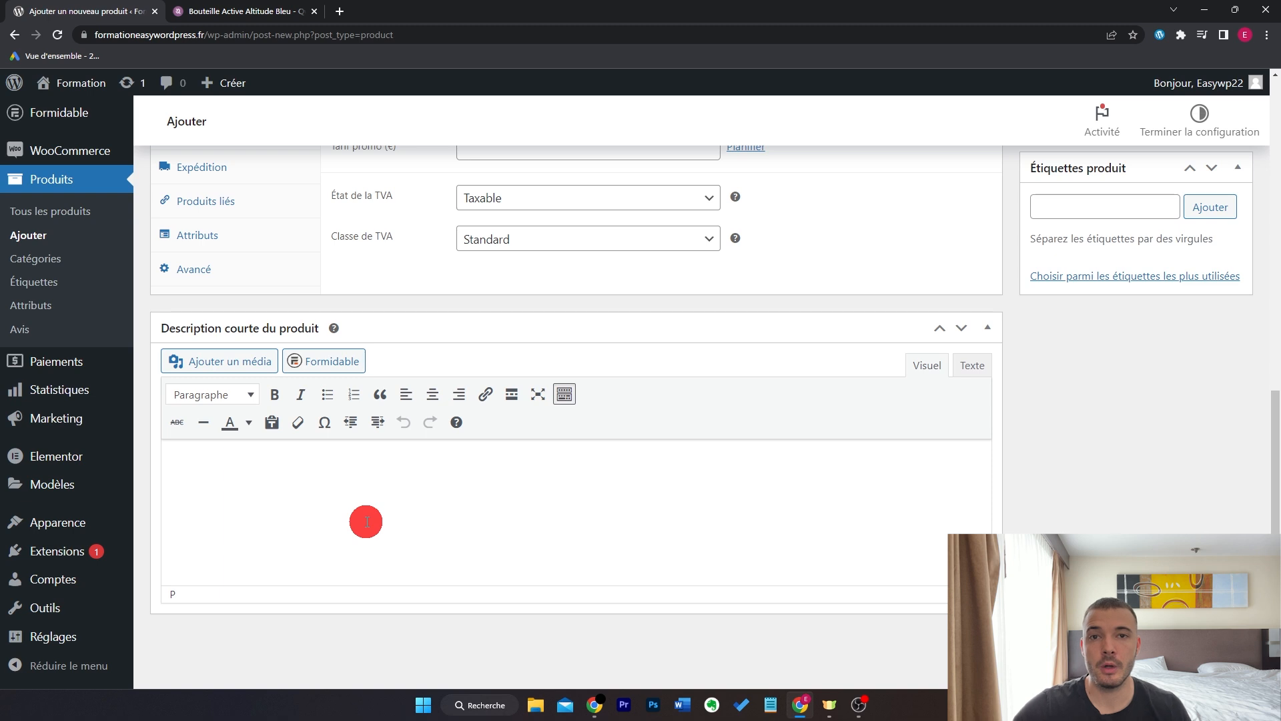
pyautogui.click(327, 394)
pyautogui.write('Bénéfice 1')
pyautogui.press('Return')
pyautogui.write('Bén')
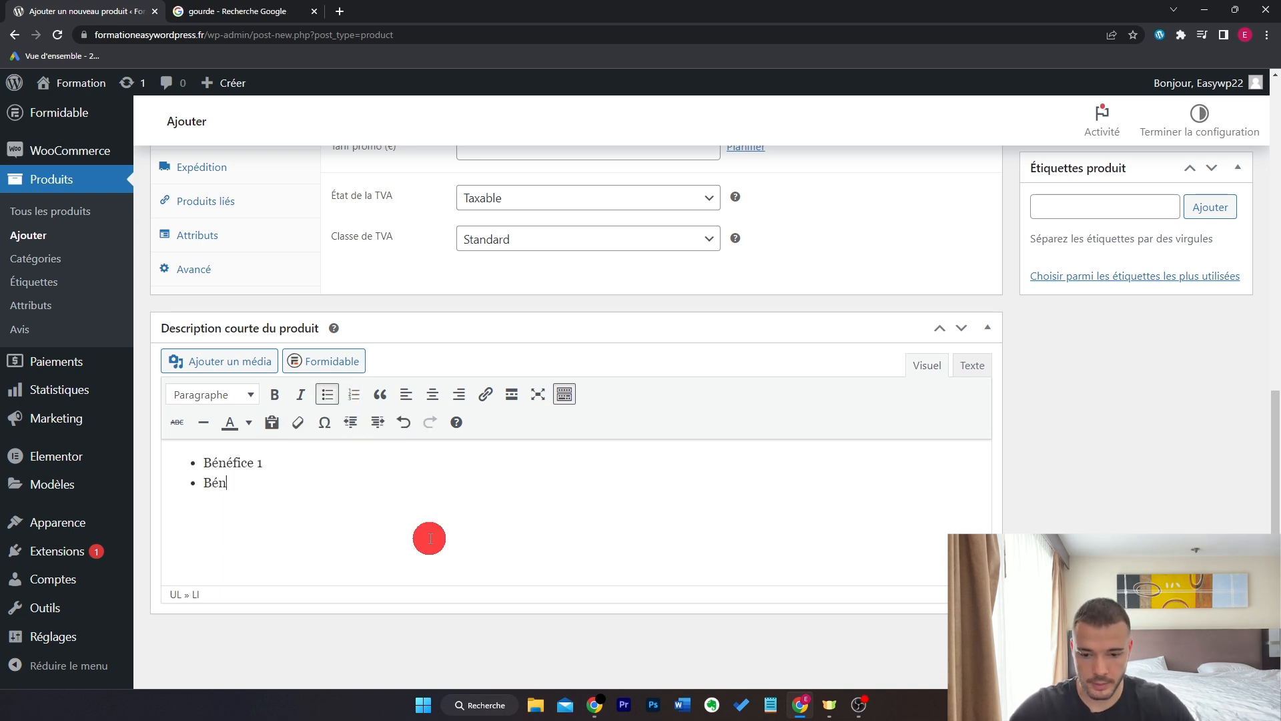
pyautogui.write('éfice 2')
pyautogui.press('Return')
pyautogui.write('Bénéfice ')
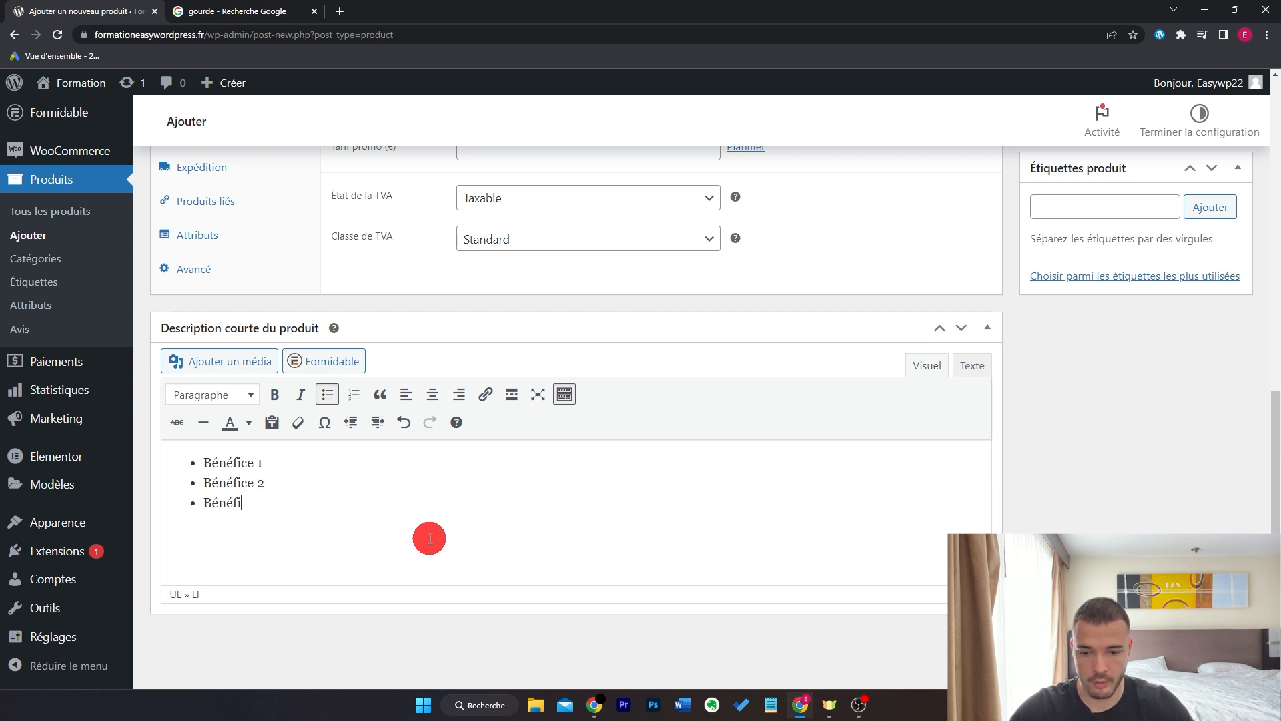
pyautogui.write('3')
pyautogui.scroll(3, 1270, 400)
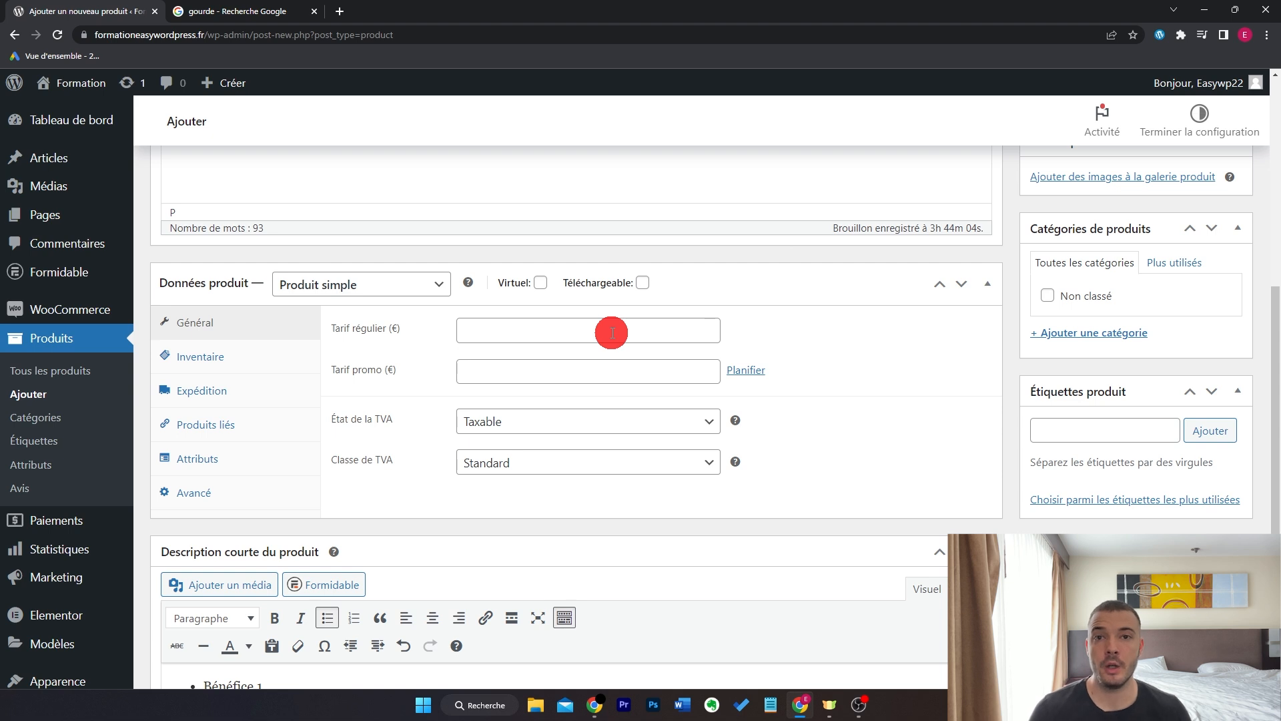
# - Enter a regular price of 19,90 and a sale price of 14,90
pyautogui.click(612, 333)
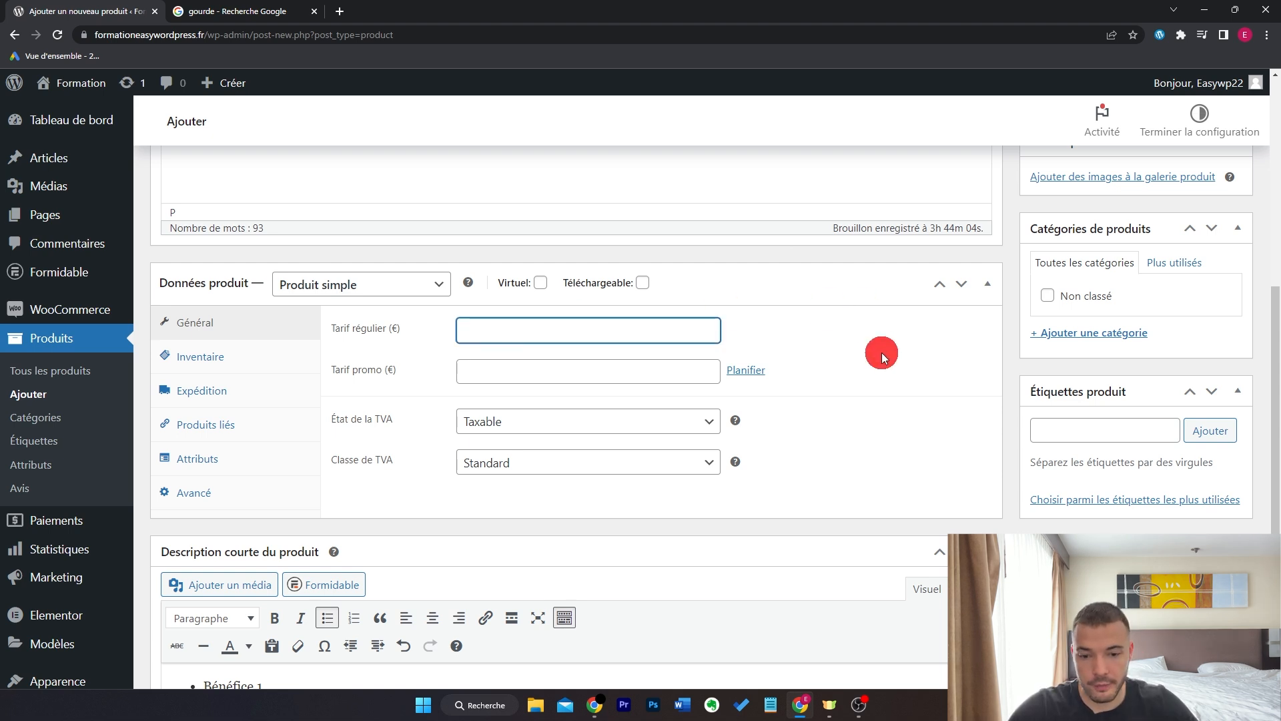
pyautogui.write('19,90')
pyautogui.click(654, 371)
pyautogui.write('14,90')
pyautogui.click(878, 354)
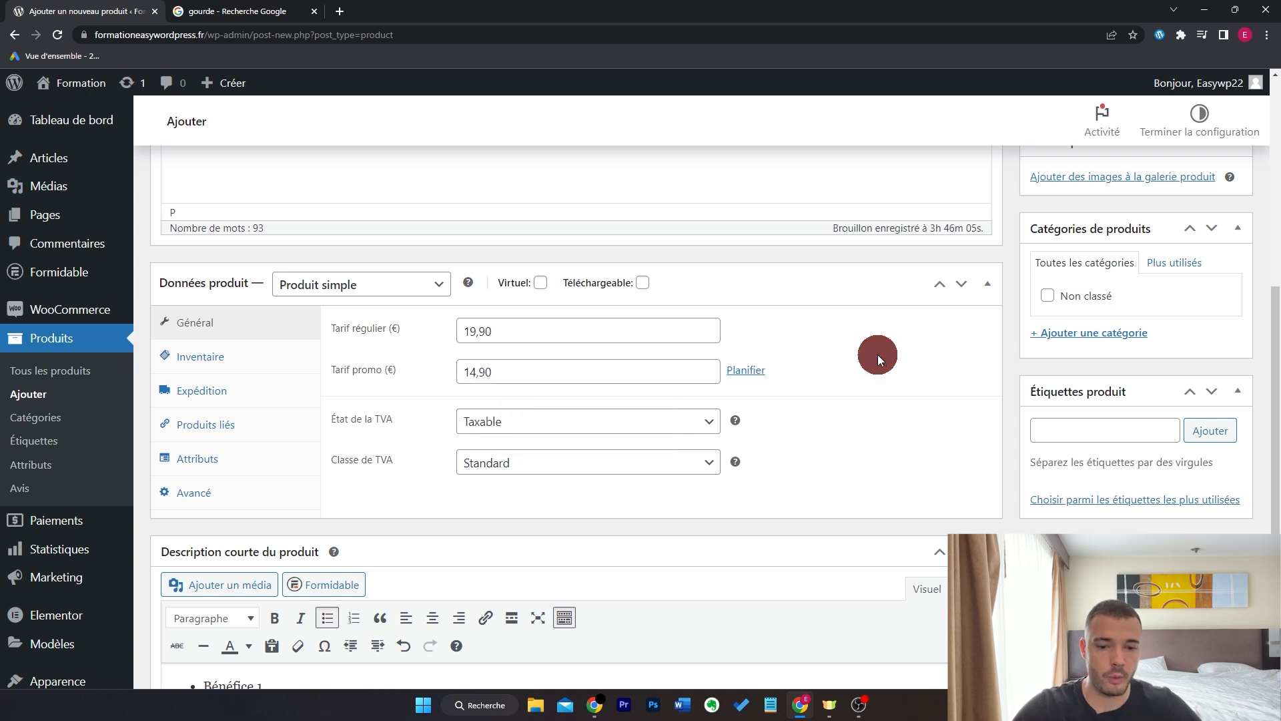
pyautogui.moveTo(618, 334); pyautogui.dragTo(430, 334)
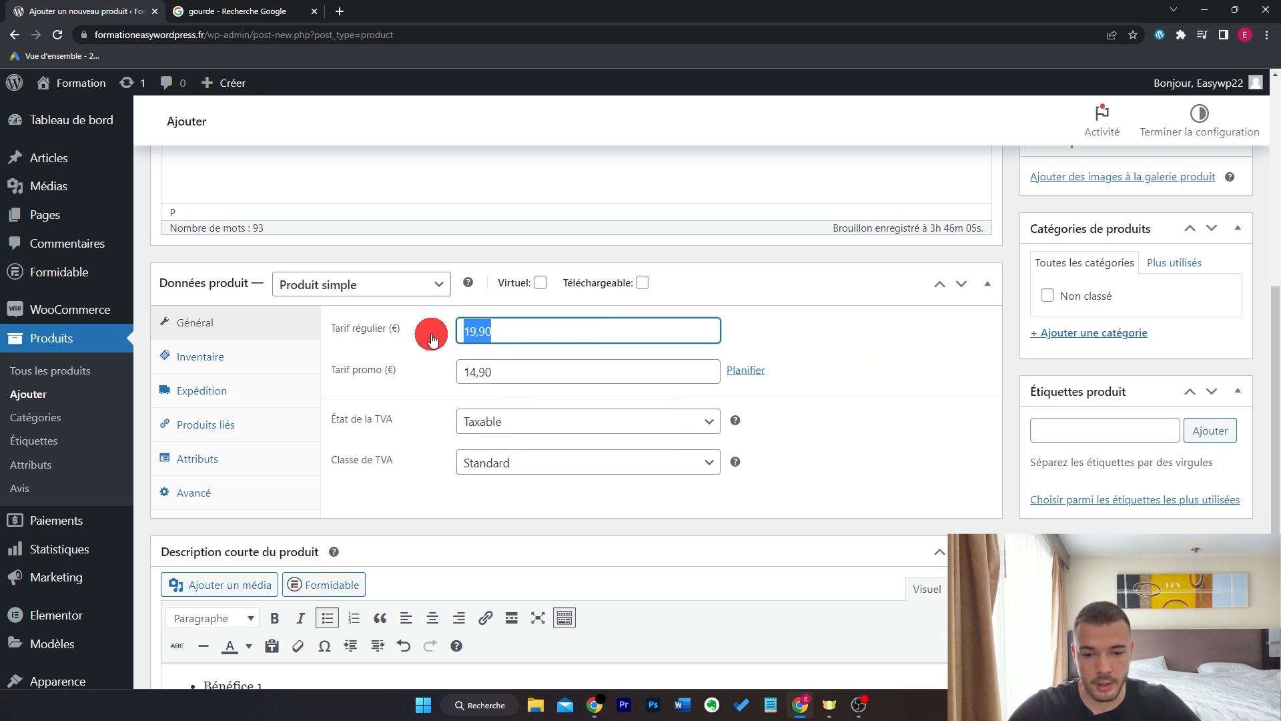
pyautogui.moveTo(530, 382); pyautogui.dragTo(366, 377)
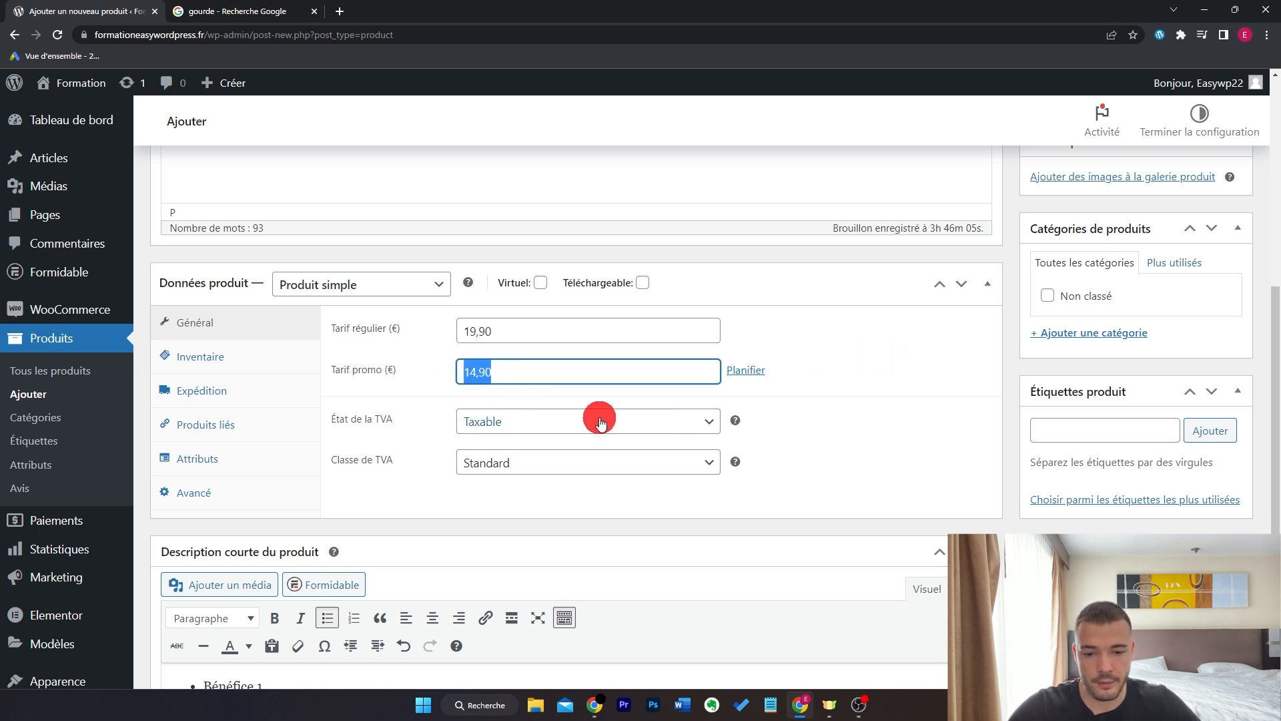
pyautogui.click(886, 368)
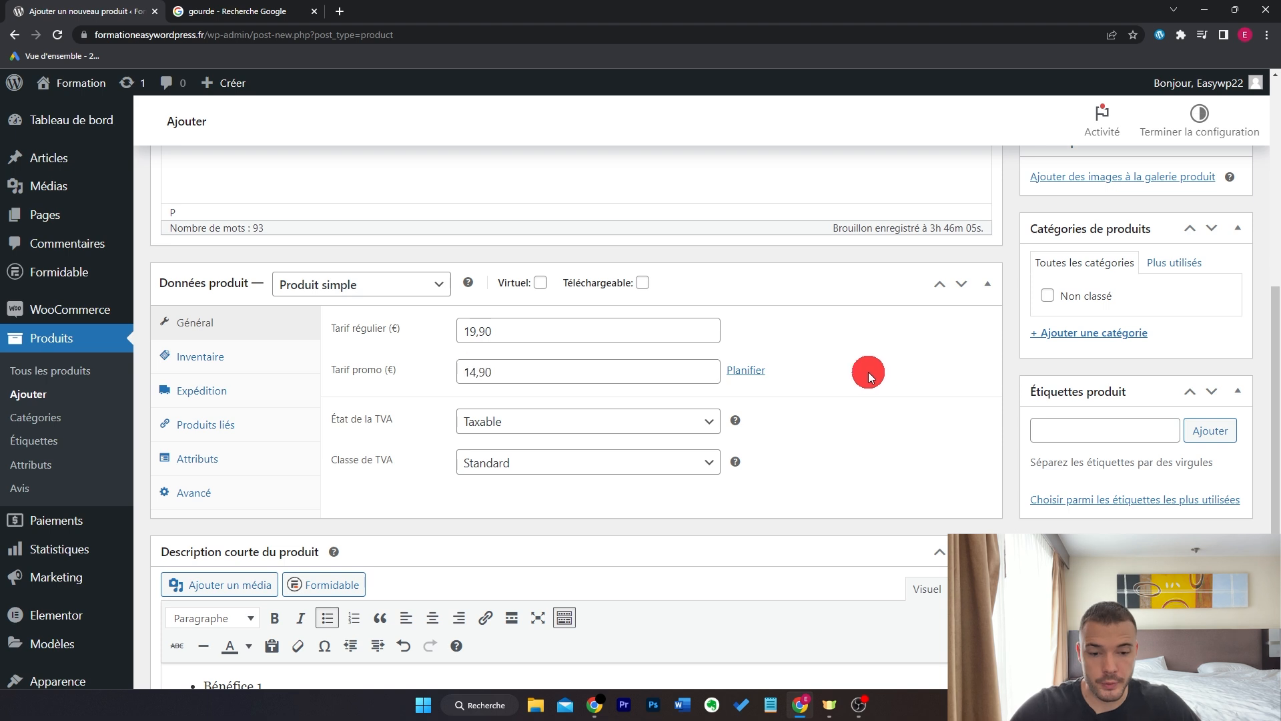
# - Open the sale date scheduling, then cancel it without setting any dates
pyautogui.click(751, 369)
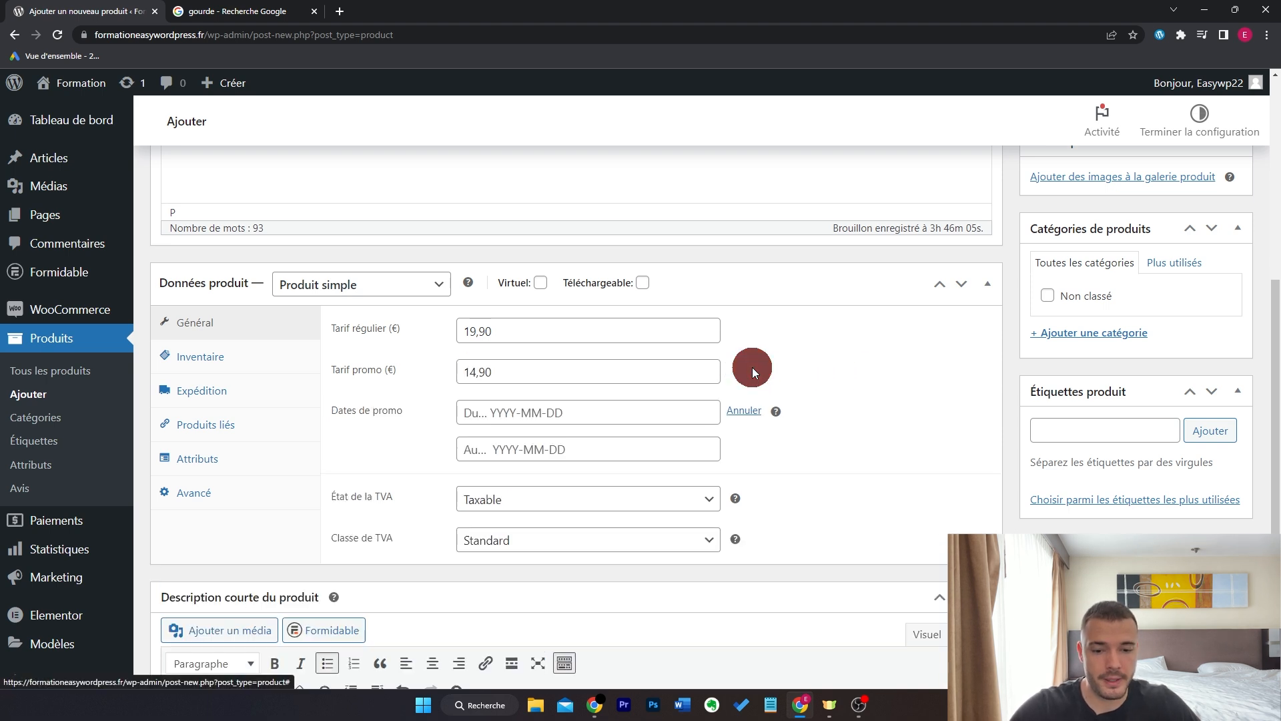
pyautogui.click(666, 416)
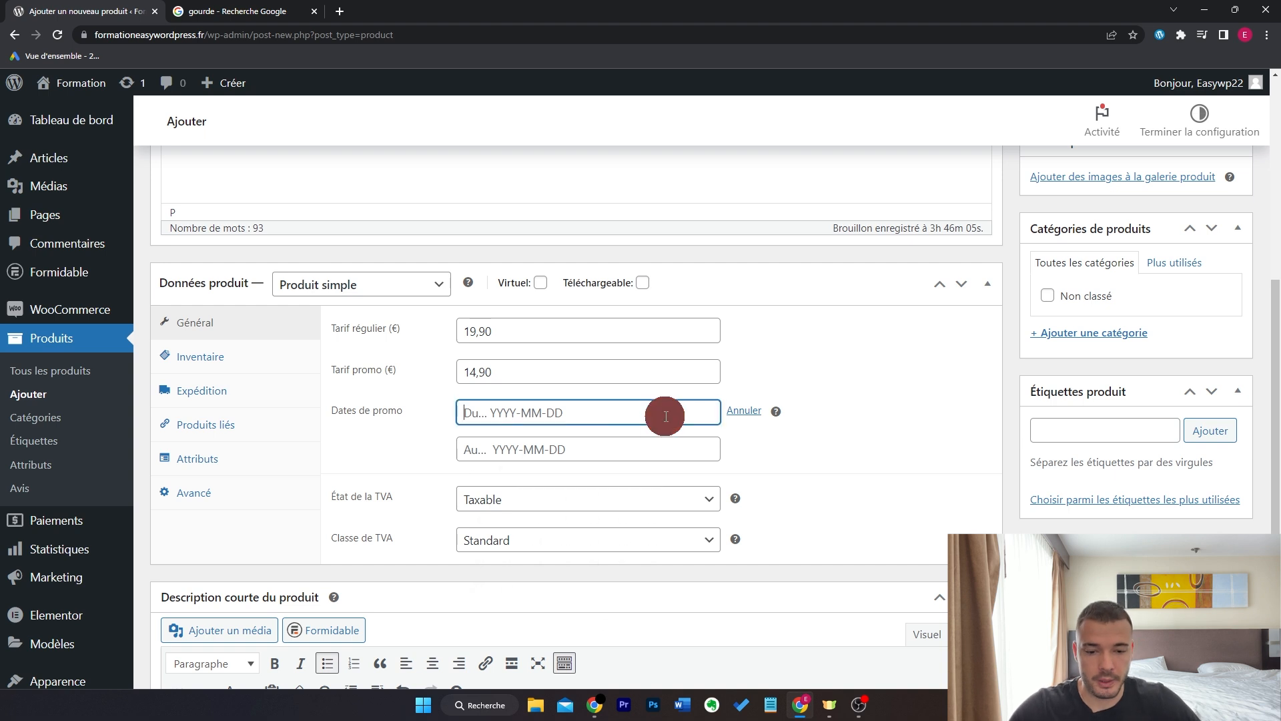
pyautogui.click(686, 449)
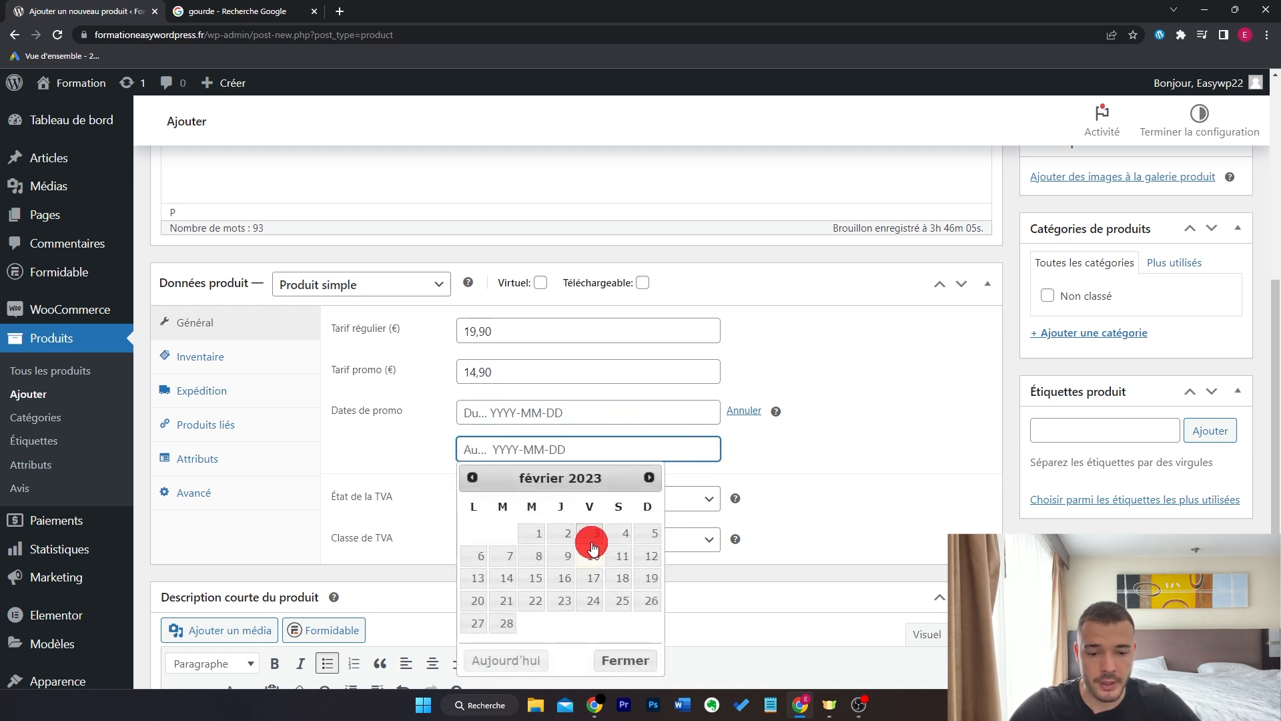
pyautogui.click(771, 449)
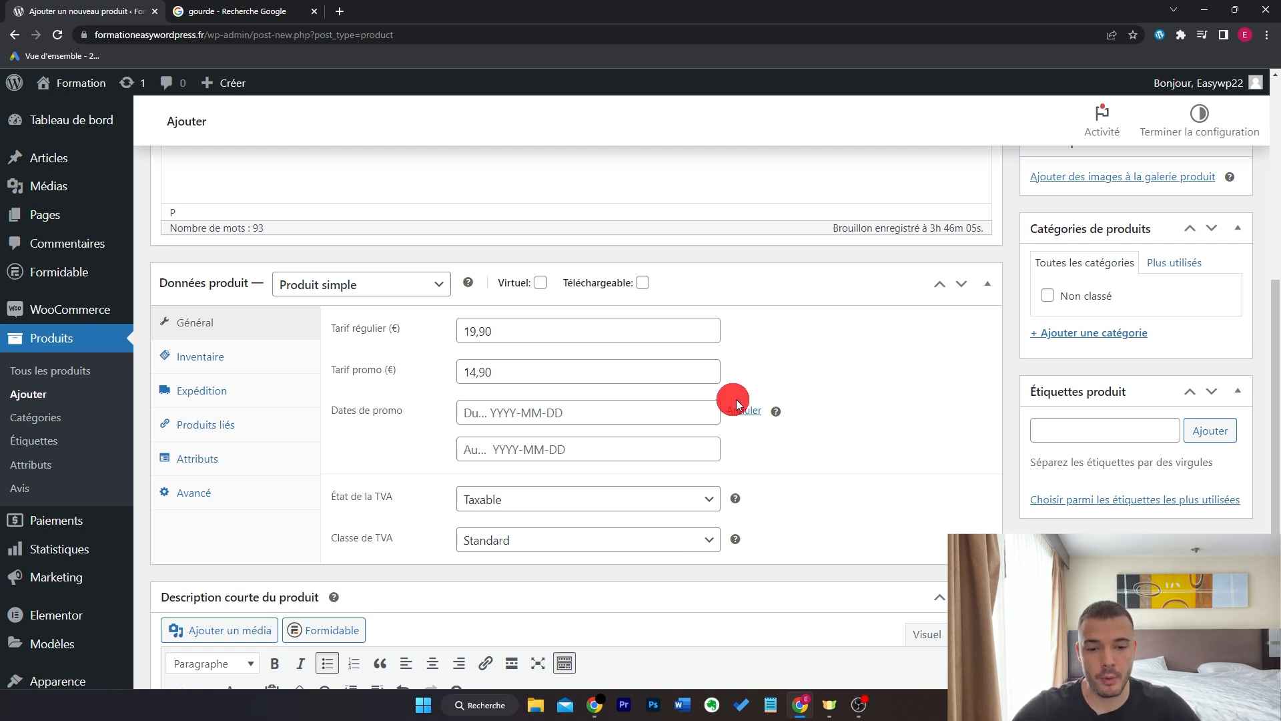
pyautogui.doubleClick(460, 337)
pyautogui.click(631, 437)
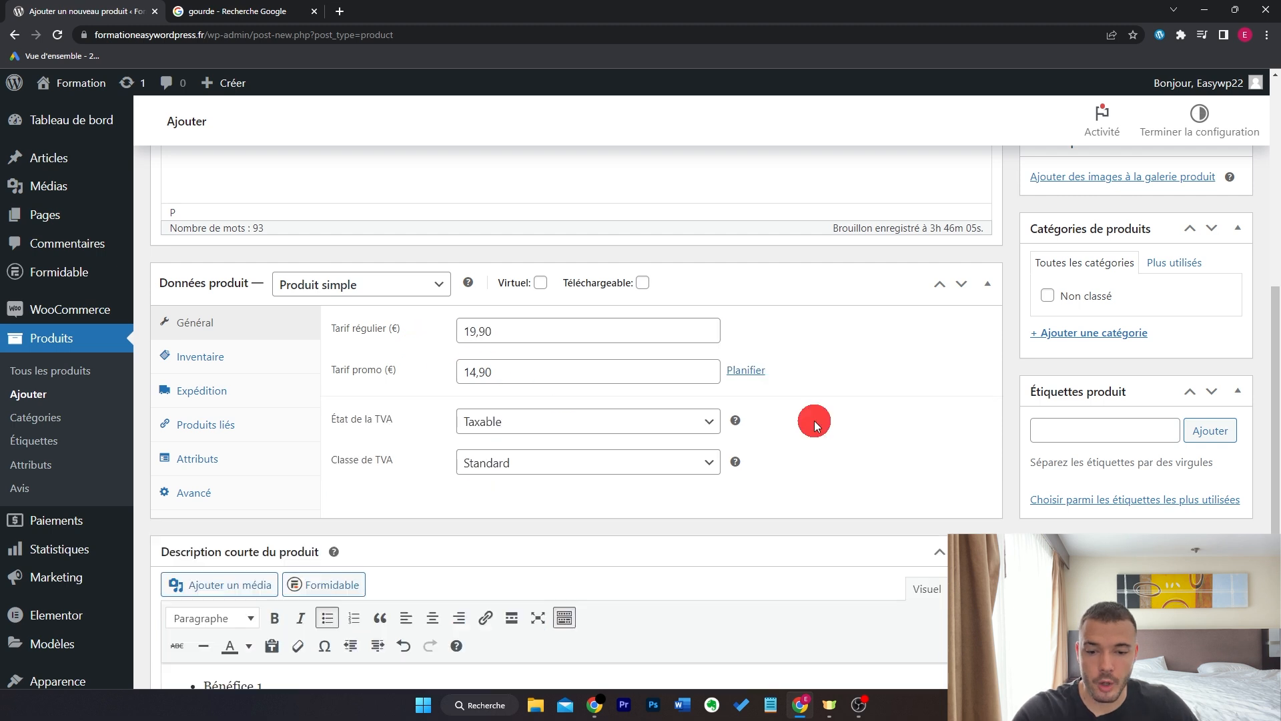
# - Keep the tax status Taxable and tax class Standard, then open Inventaire
pyautogui.click(536, 407)
pyautogui.click(521, 422)
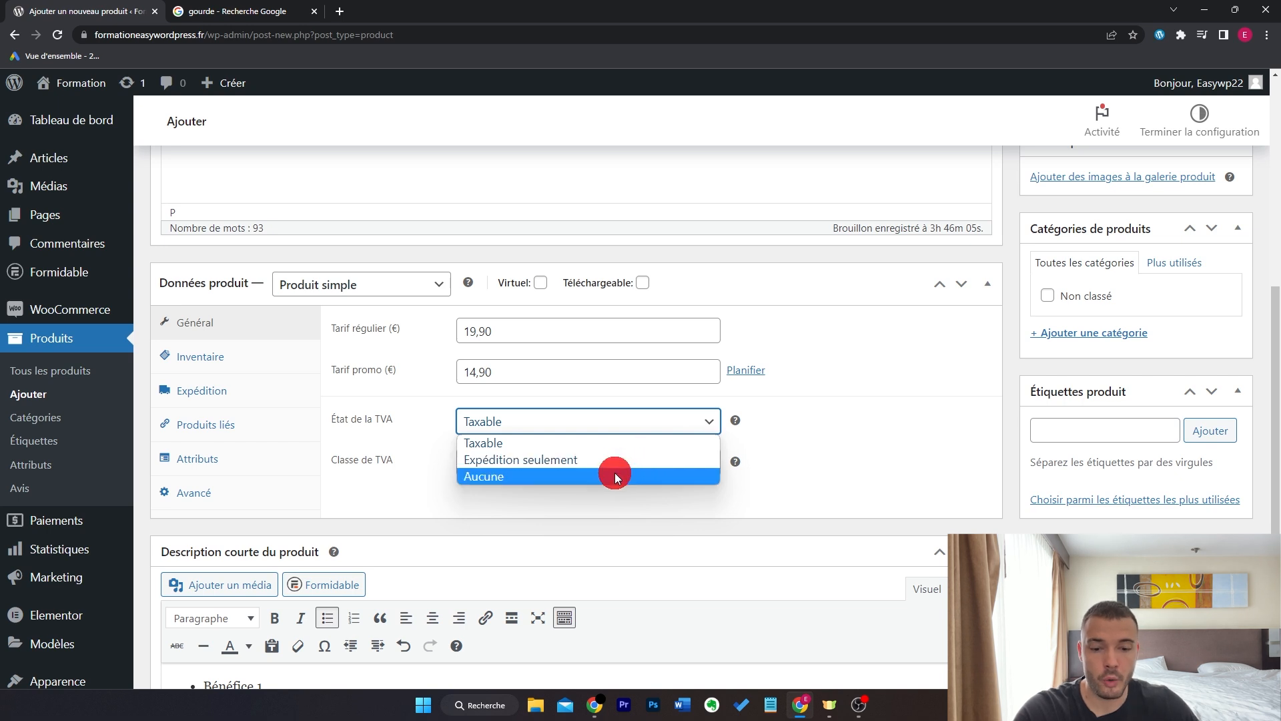
pyautogui.click(615, 443)
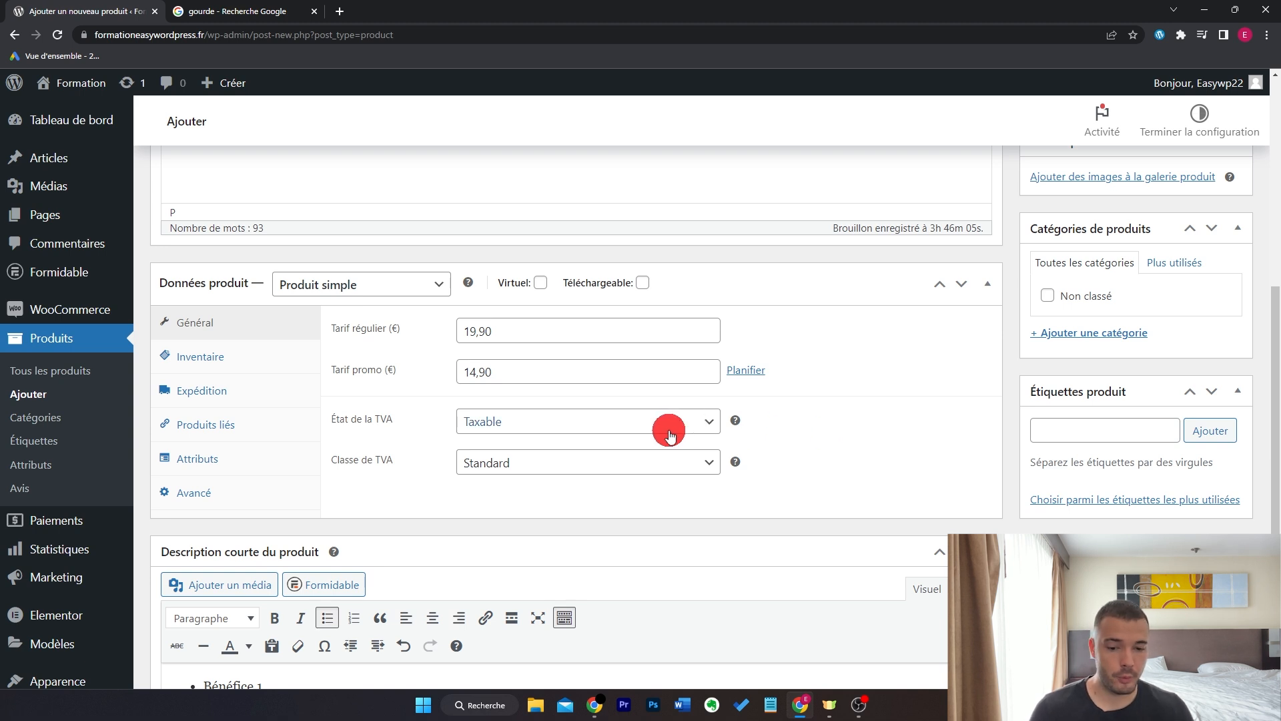
pyautogui.click(596, 462)
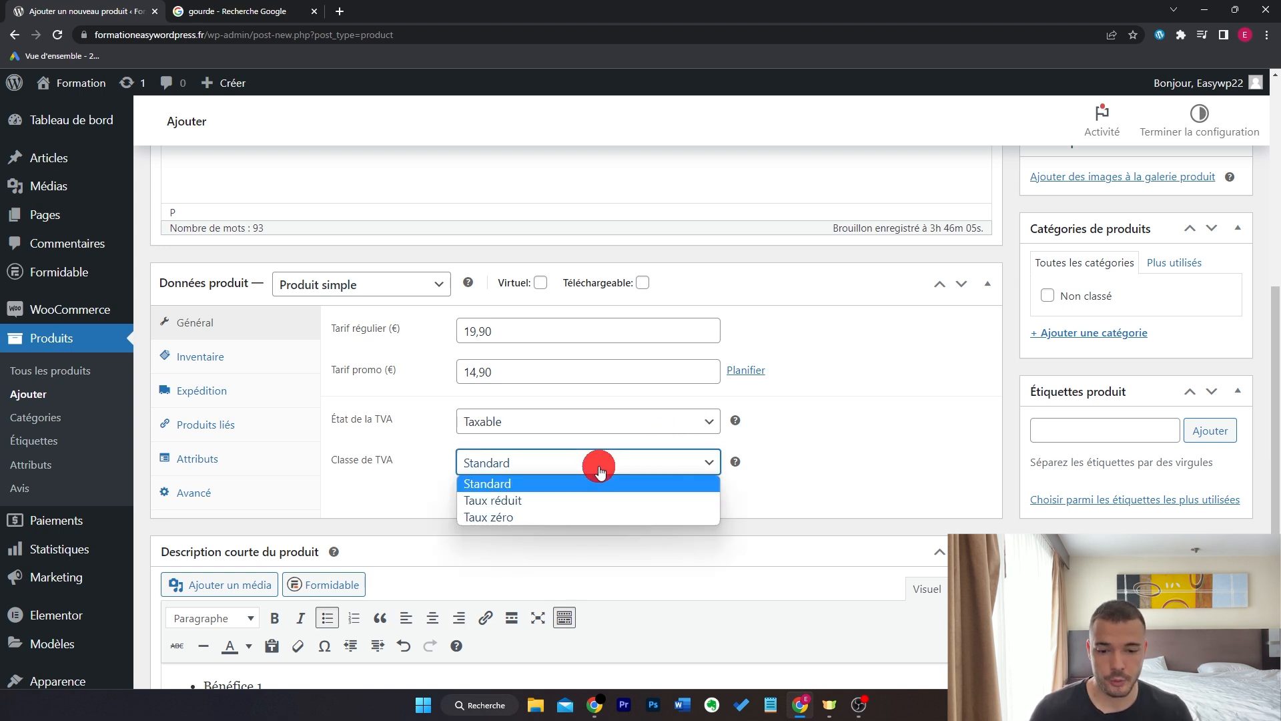
pyautogui.click(494, 482)
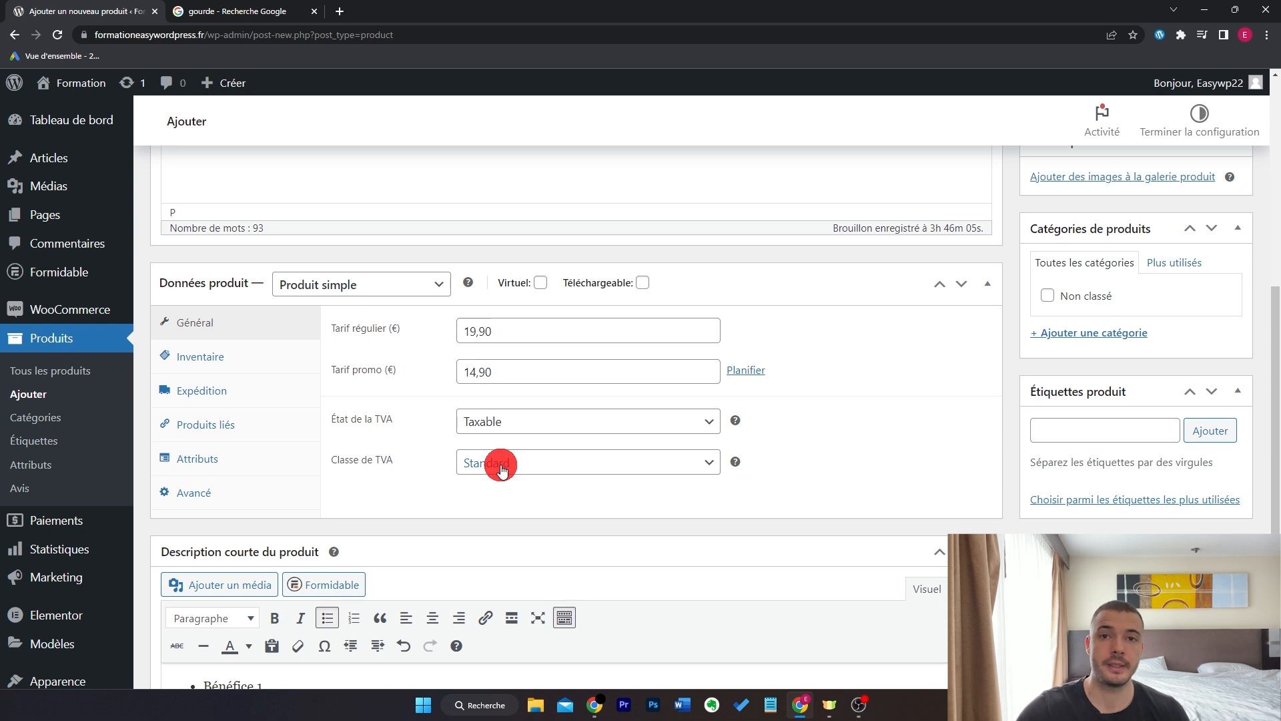
pyautogui.click(502, 466)
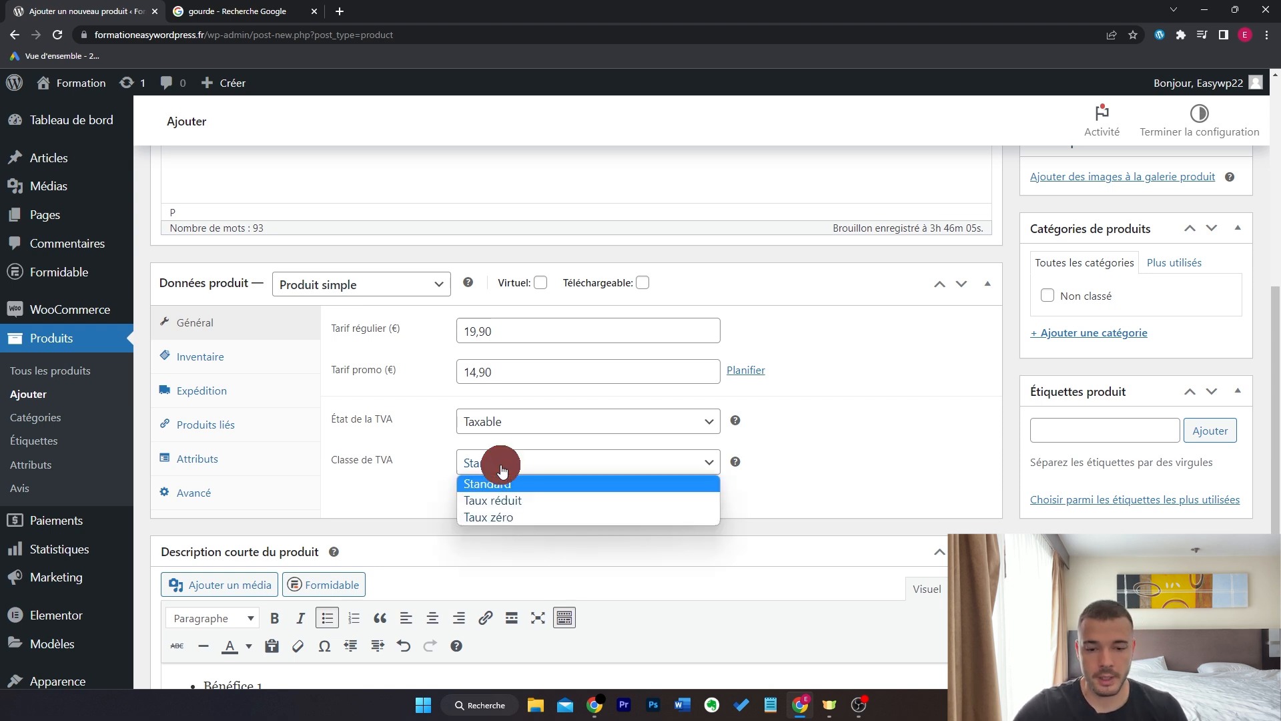
pyautogui.click(570, 467)
pyautogui.click(289, 362)
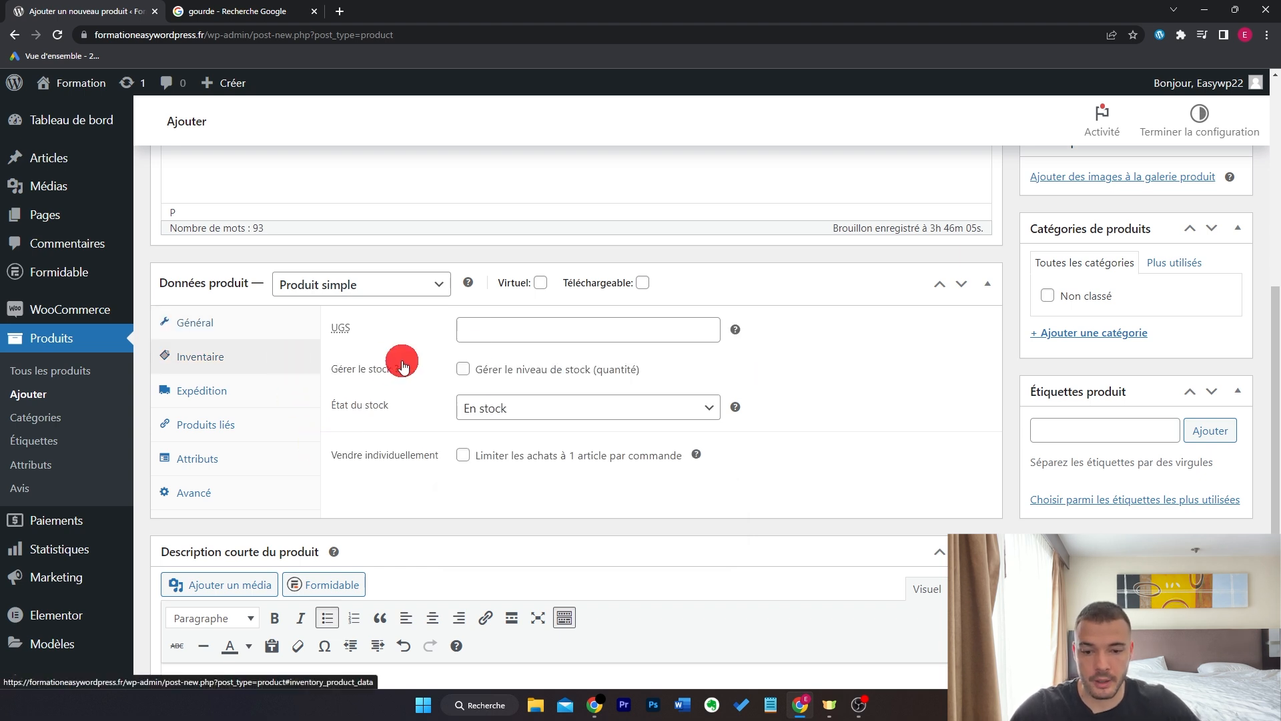
# - Enable stock management with quantity 7, leaving the SKU and low-stock threshold empty
pyautogui.click(537, 324)
pyautogui.click(798, 342)
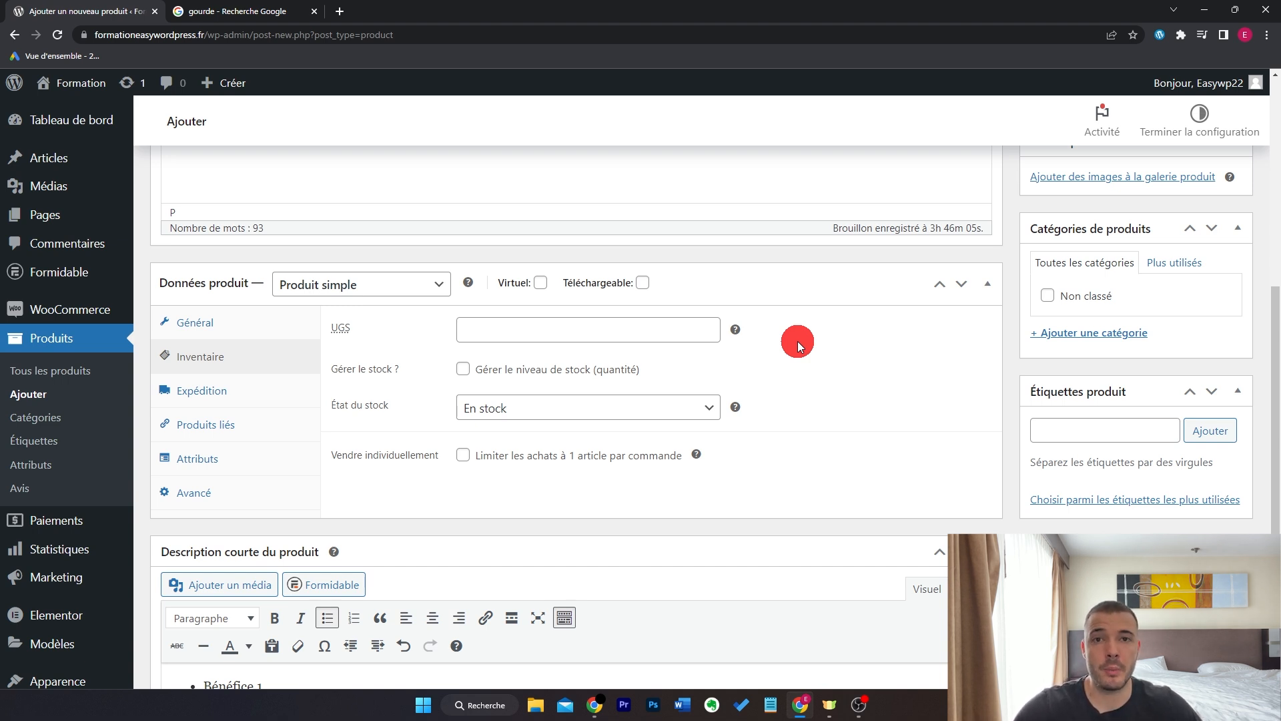
pyautogui.click(463, 369)
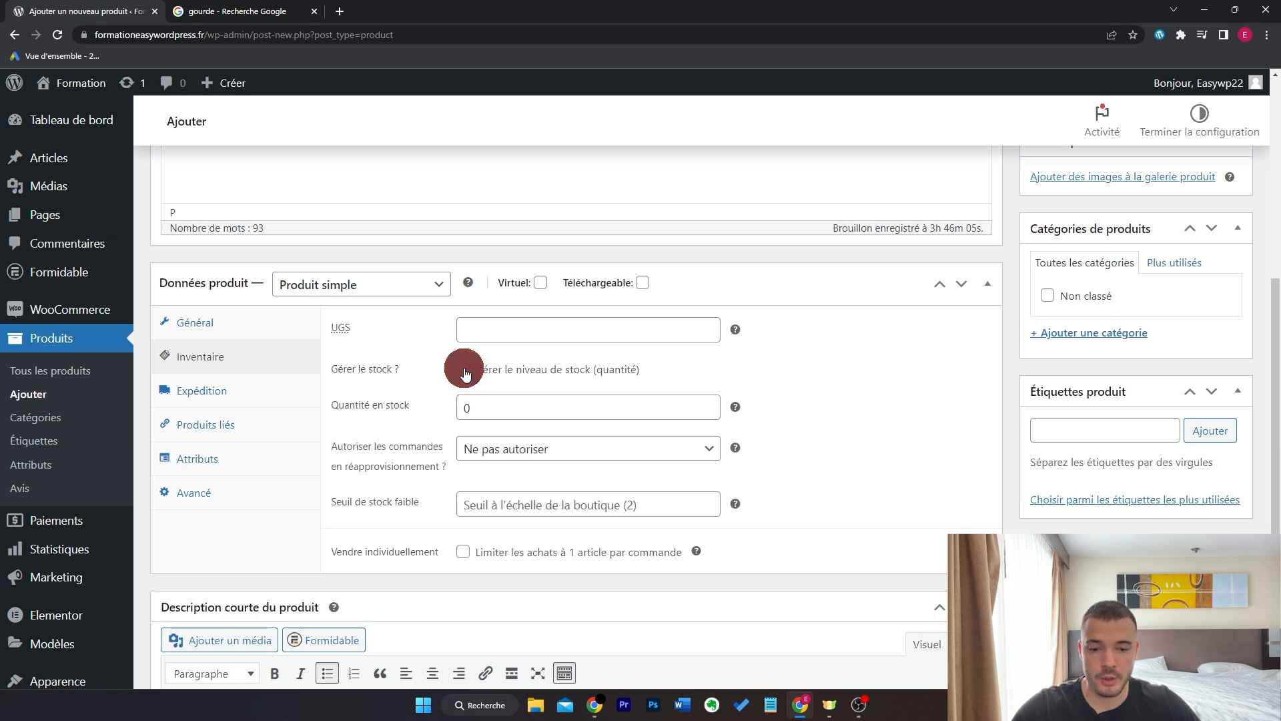
pyautogui.doubleClick(592, 405)
pyautogui.write('7')
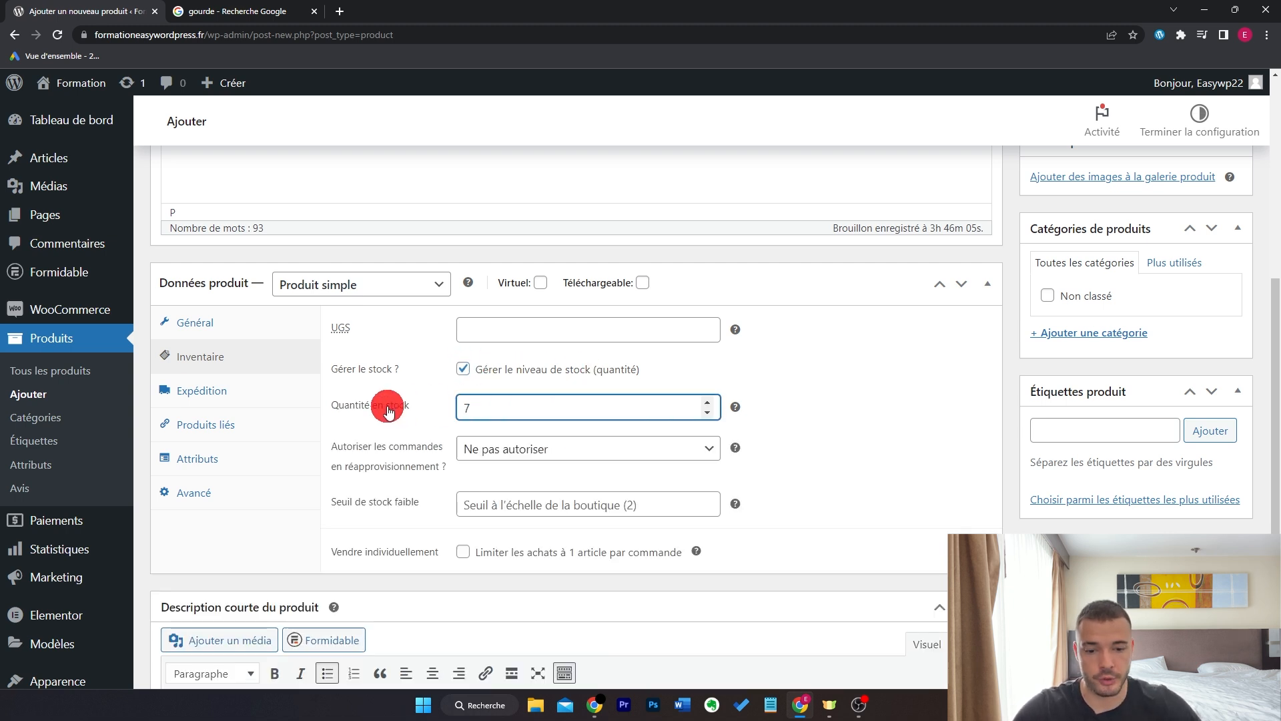
pyautogui.click(830, 385)
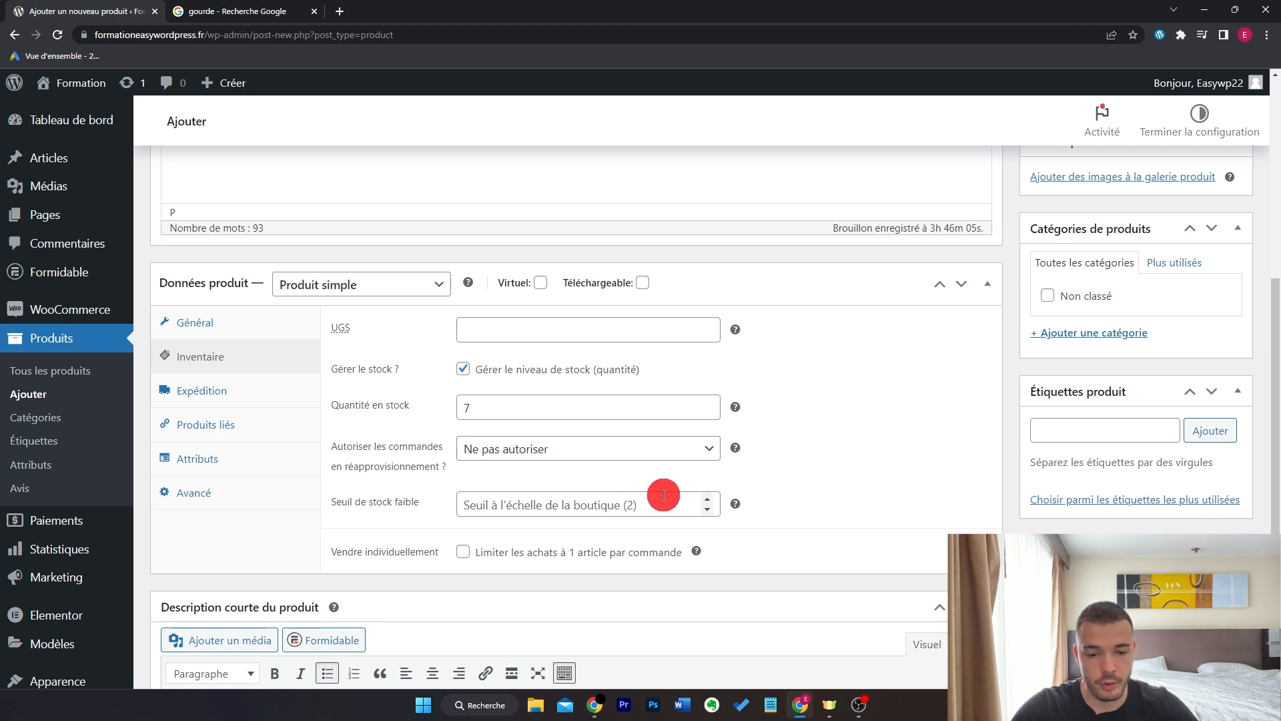
pyautogui.click(637, 500)
pyautogui.write('4')
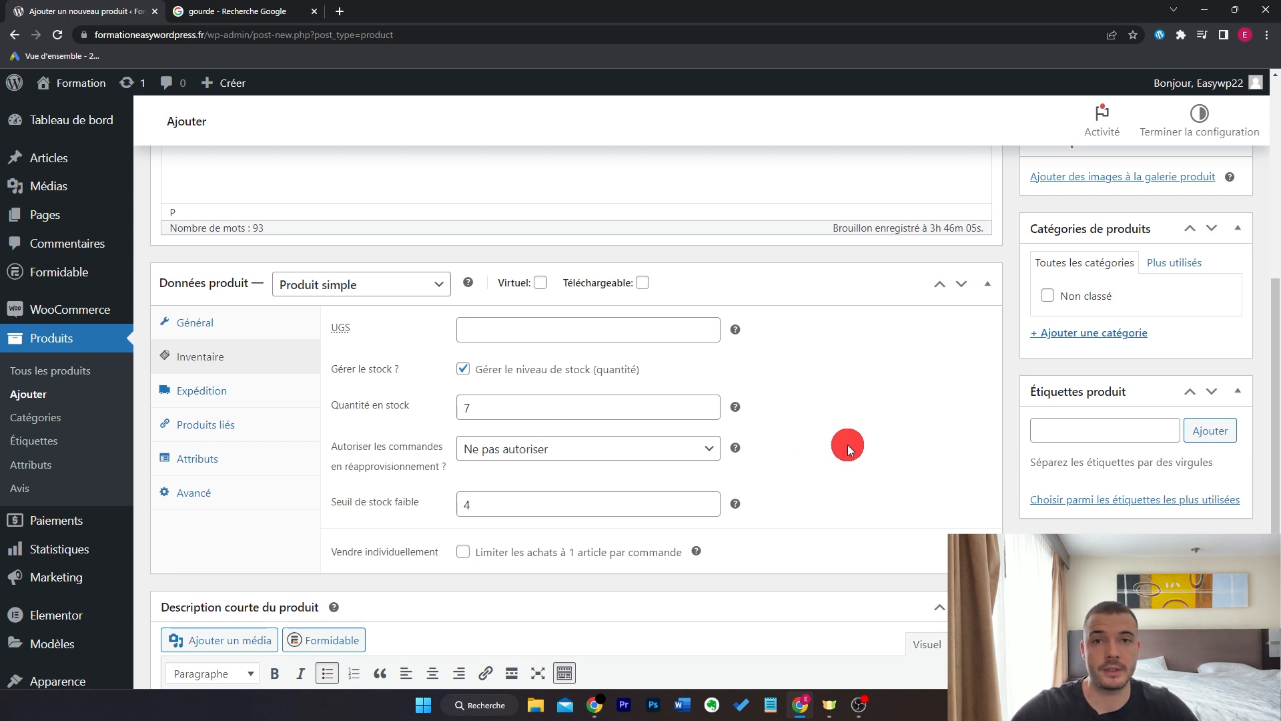
pyautogui.press('BackSpace')
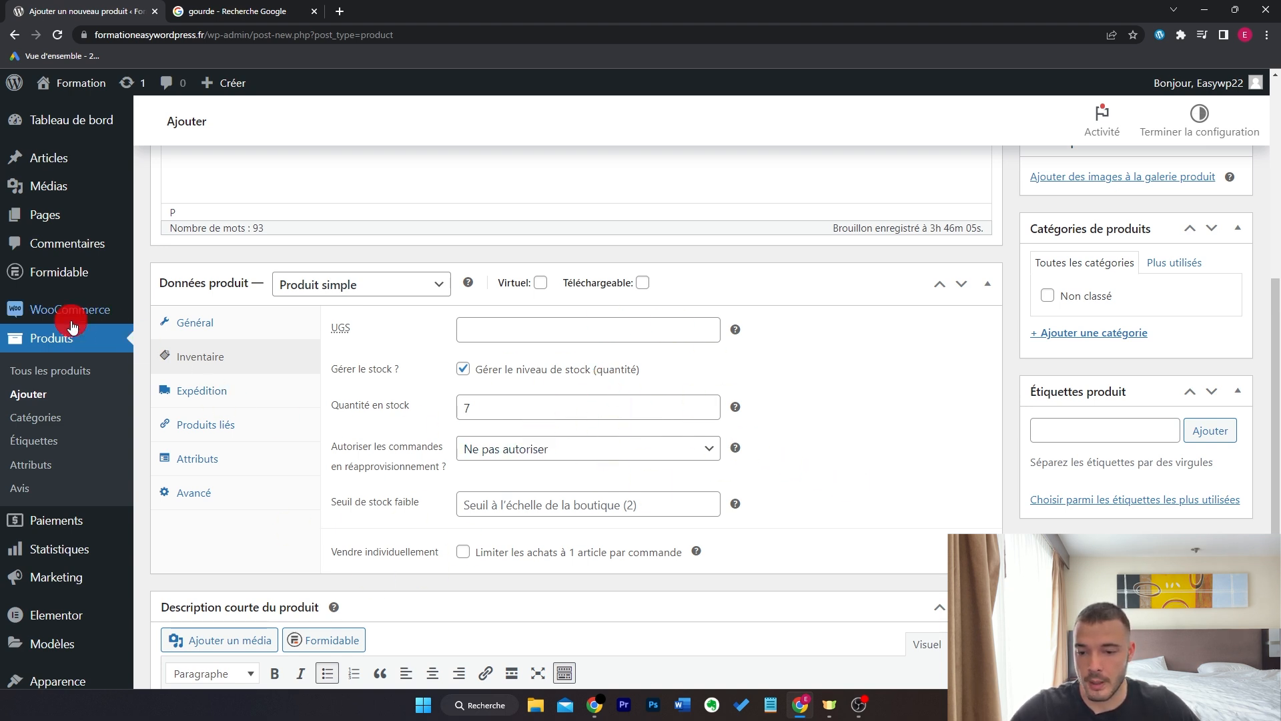
# - Open WooCommerce Réglages > Produits > Inventaire in a new tab, keeping store-wide stock management on
pyautogui.moveTo(69, 313)
pyautogui.middleClick(179, 429)
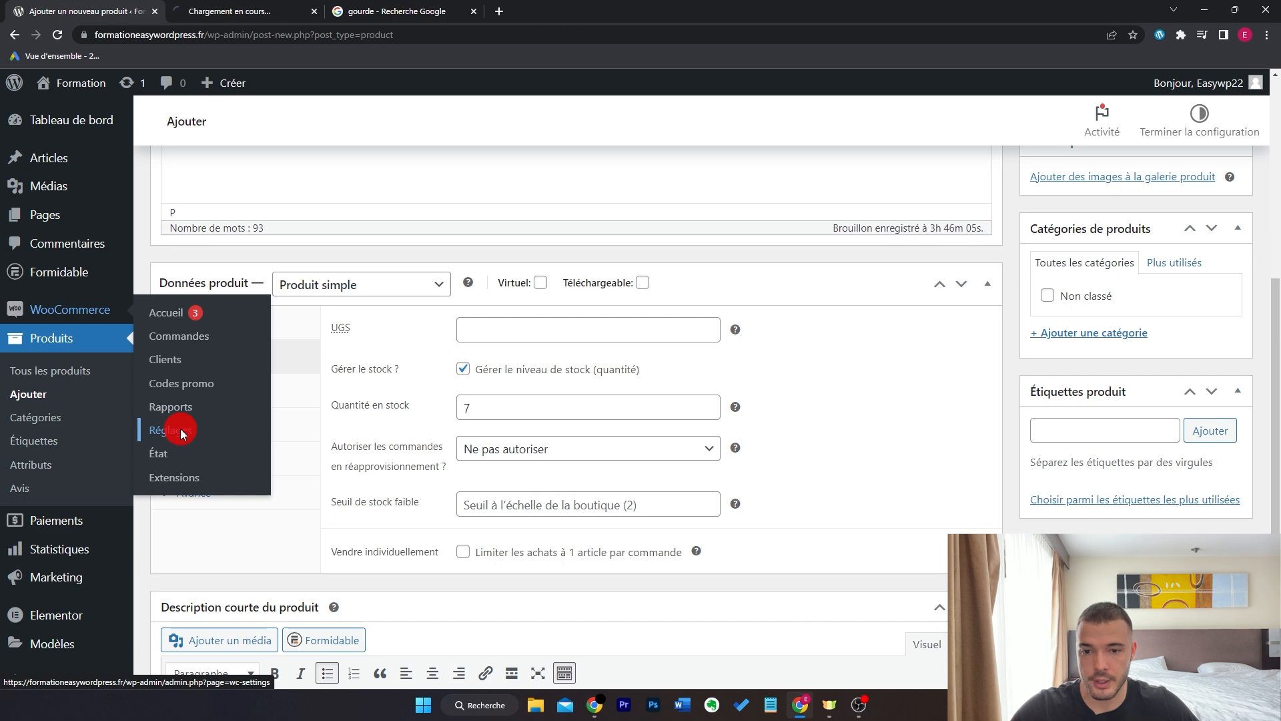
pyautogui.click(198, 9)
pyautogui.click(251, 184)
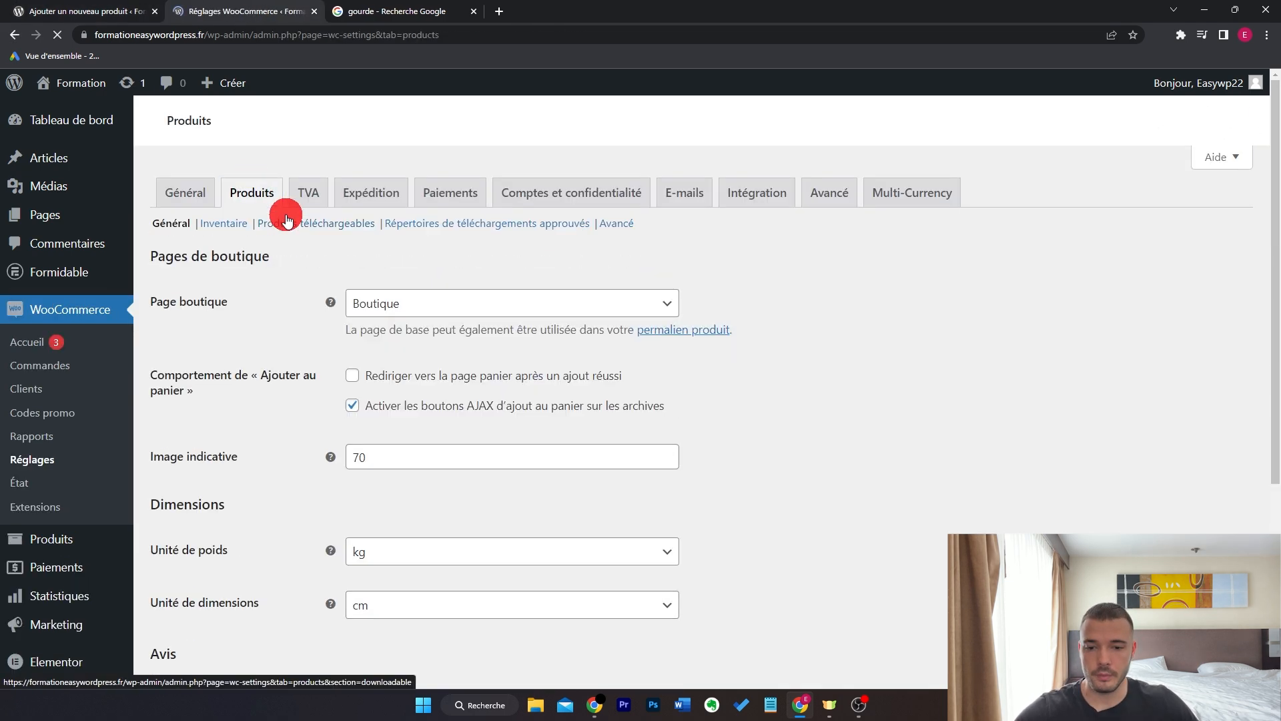
pyautogui.click(224, 222)
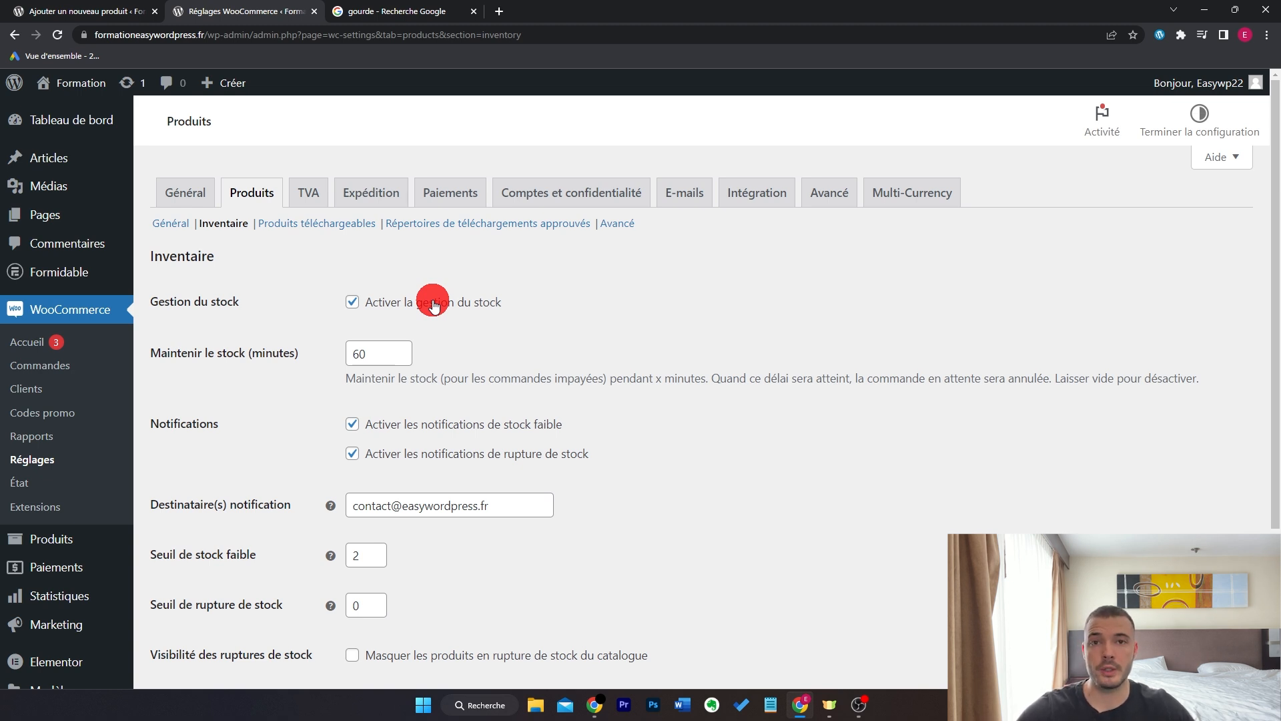
pyautogui.click(434, 306)
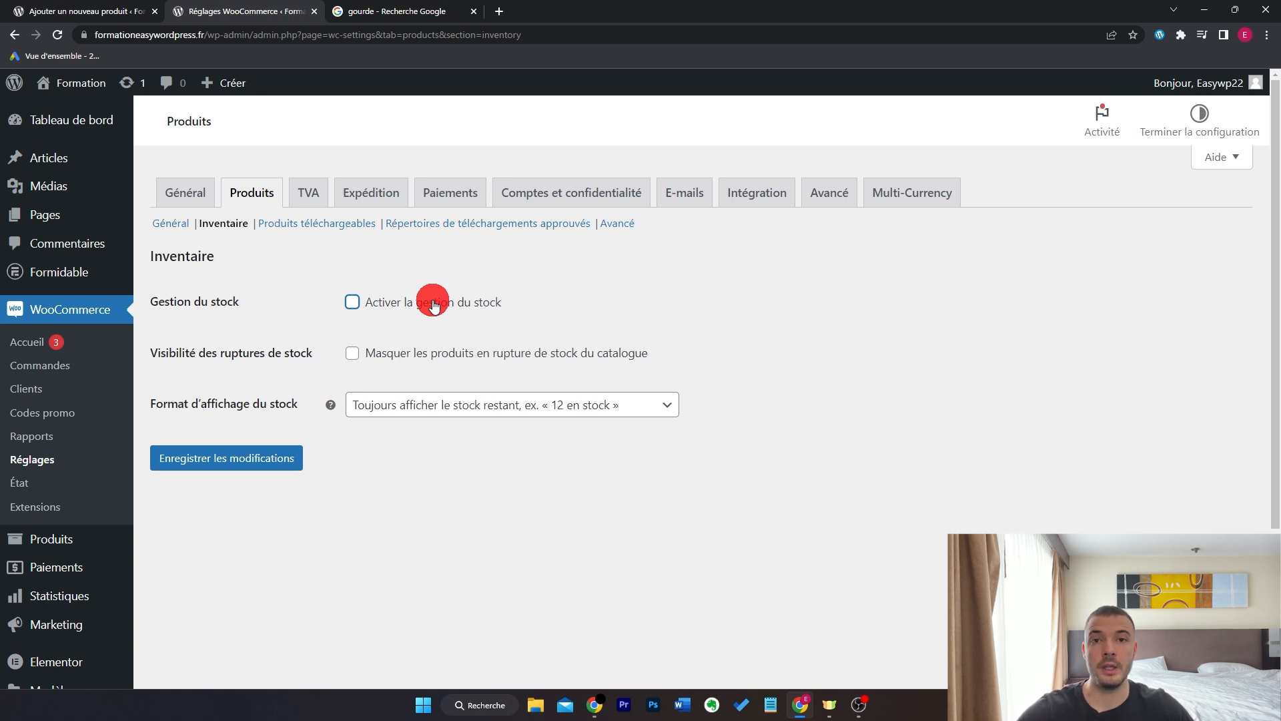
pyautogui.click(434, 307)
pyautogui.scroll(-3, 883, 466)
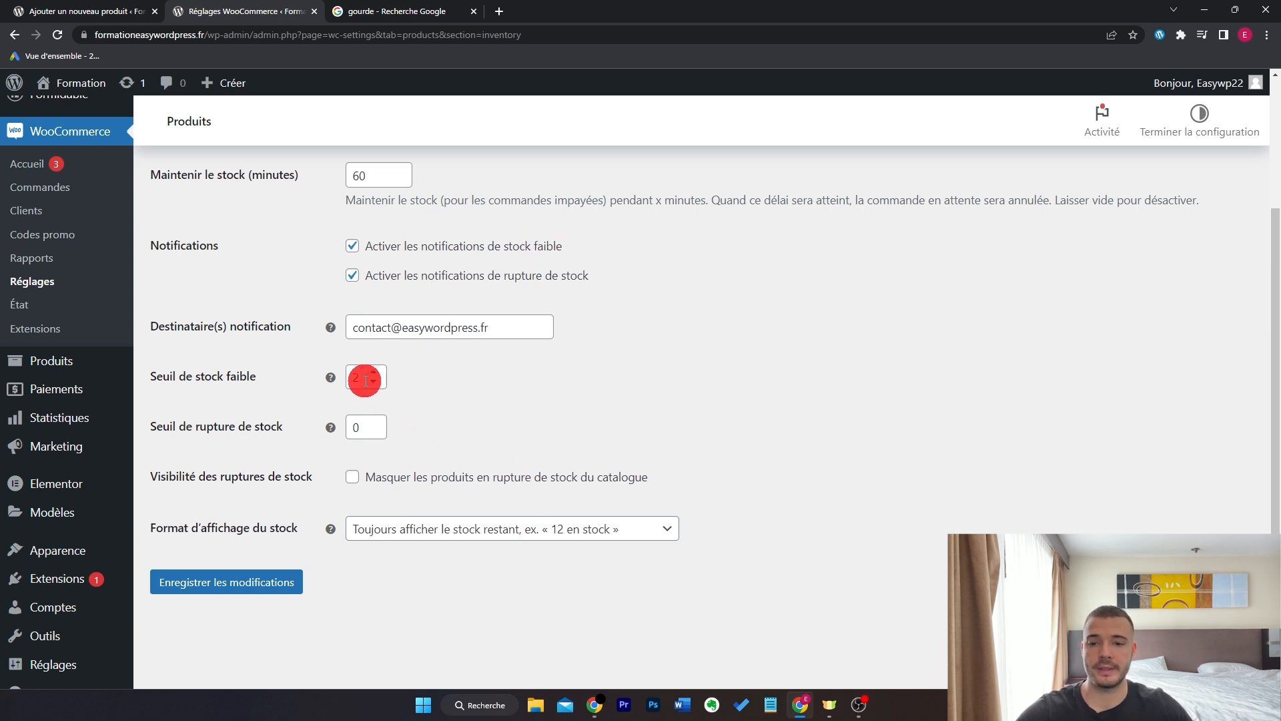
pyautogui.hotkey('ctrl', 'pageup')
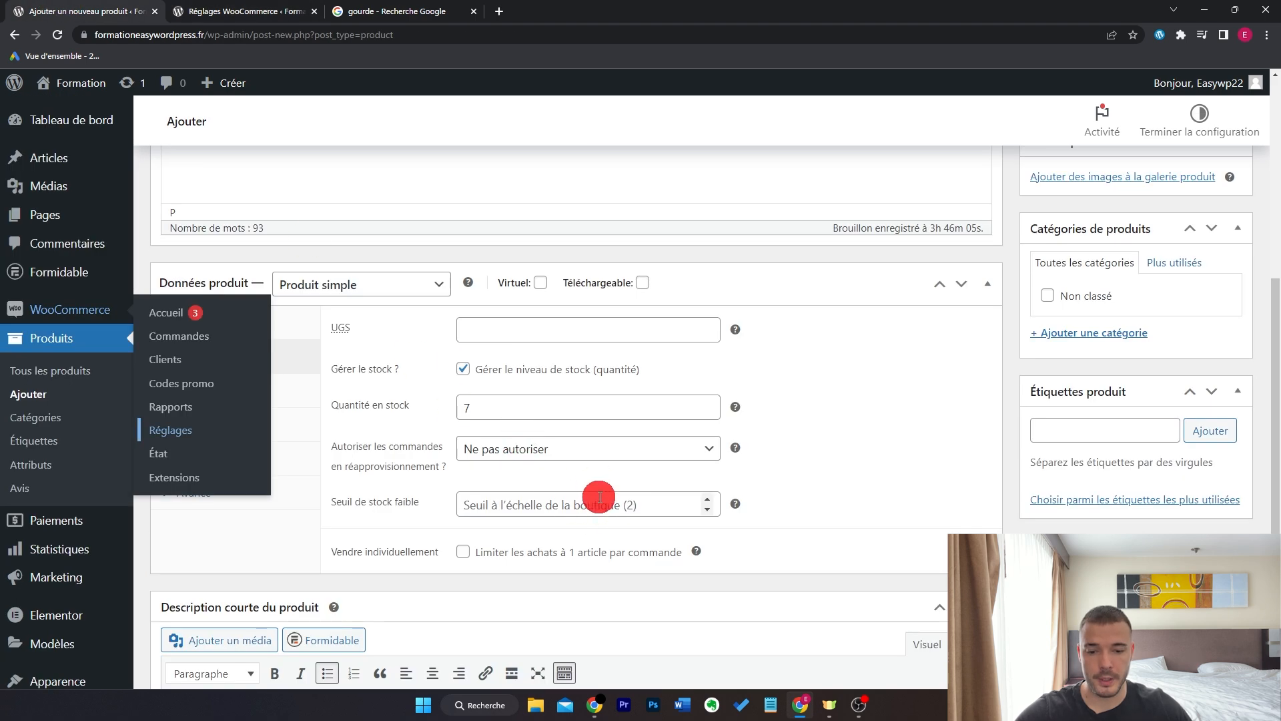
pyautogui.hotkey('ctrl', 'pagedown')
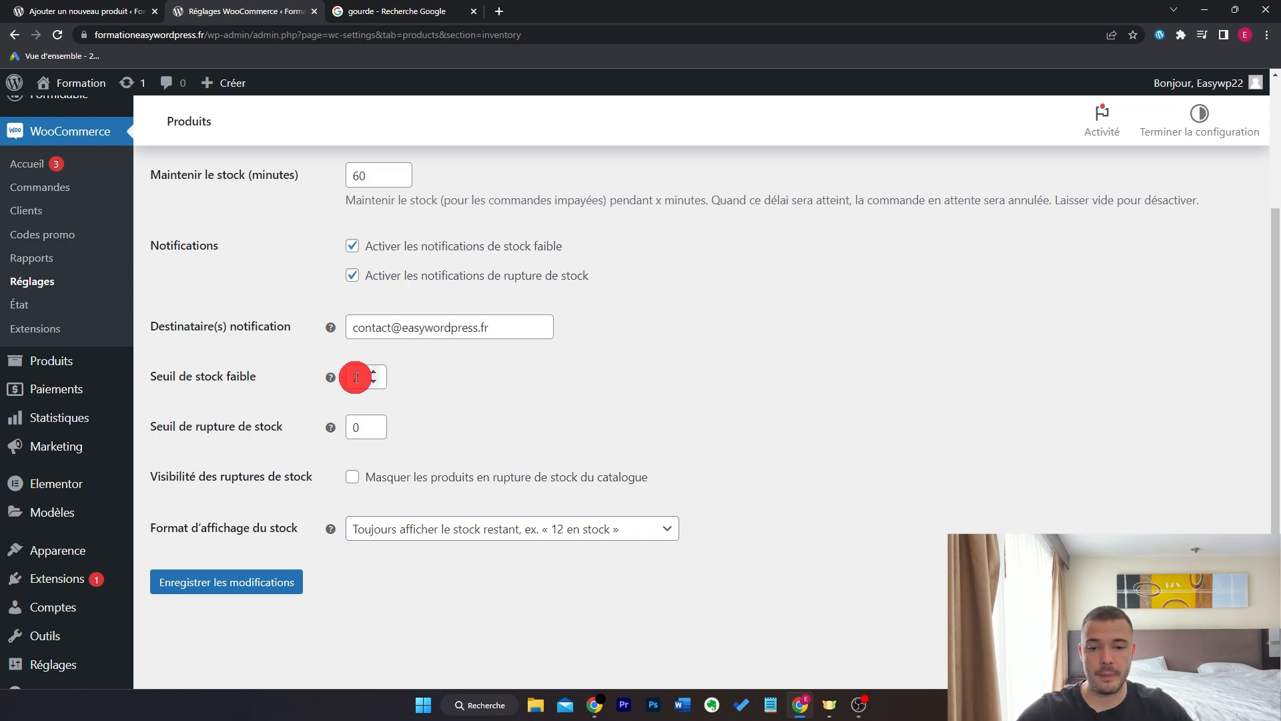
pyautogui.click(97, 21)
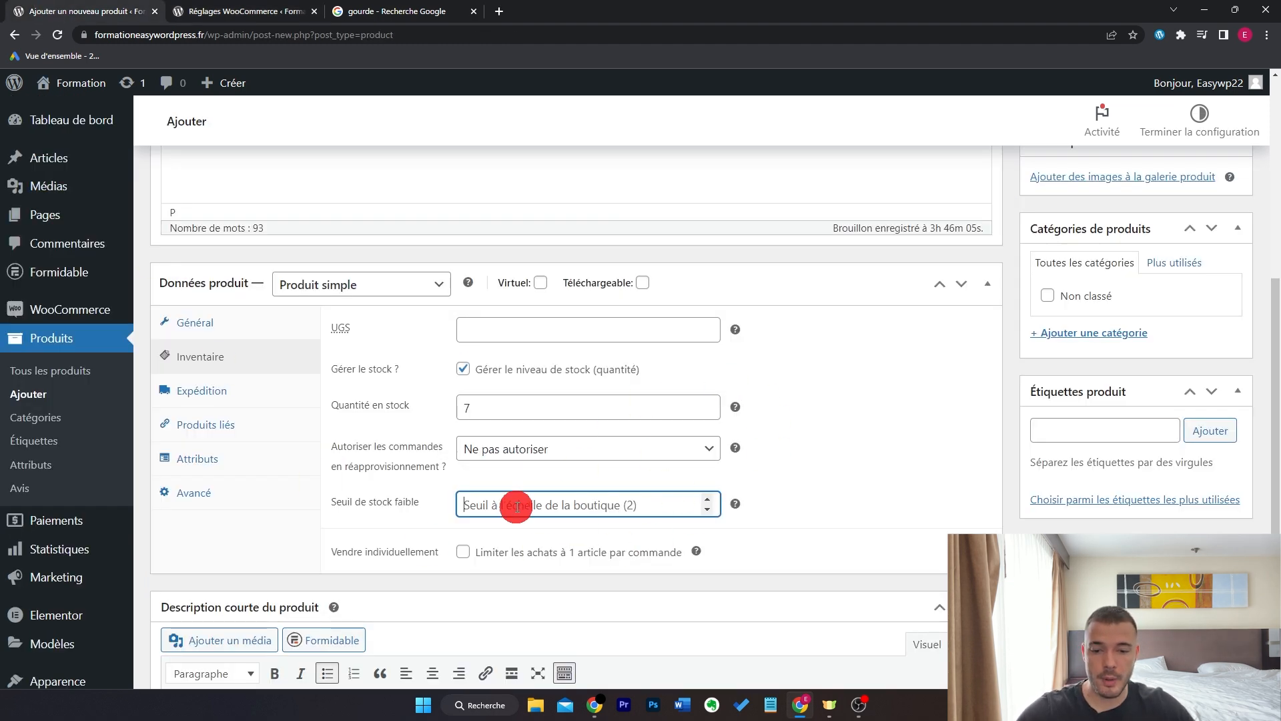
pyautogui.click(247, 11)
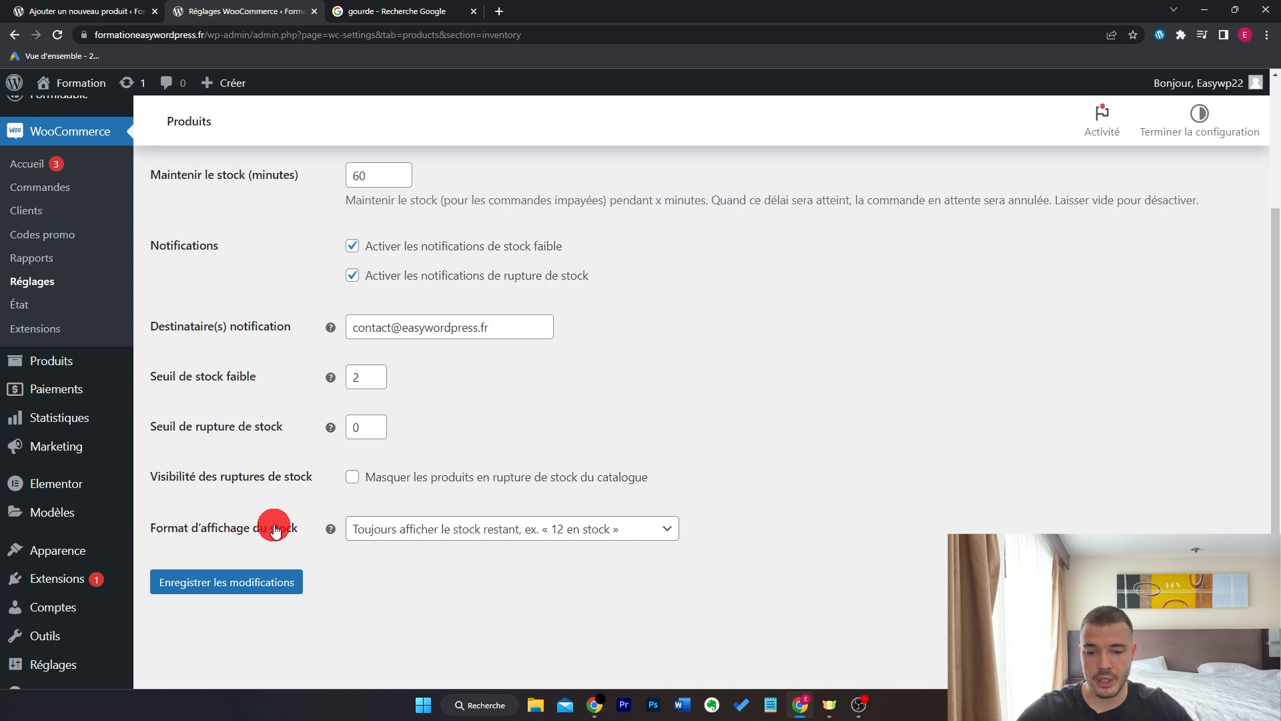
pyautogui.scroll(-1, 841, 500)
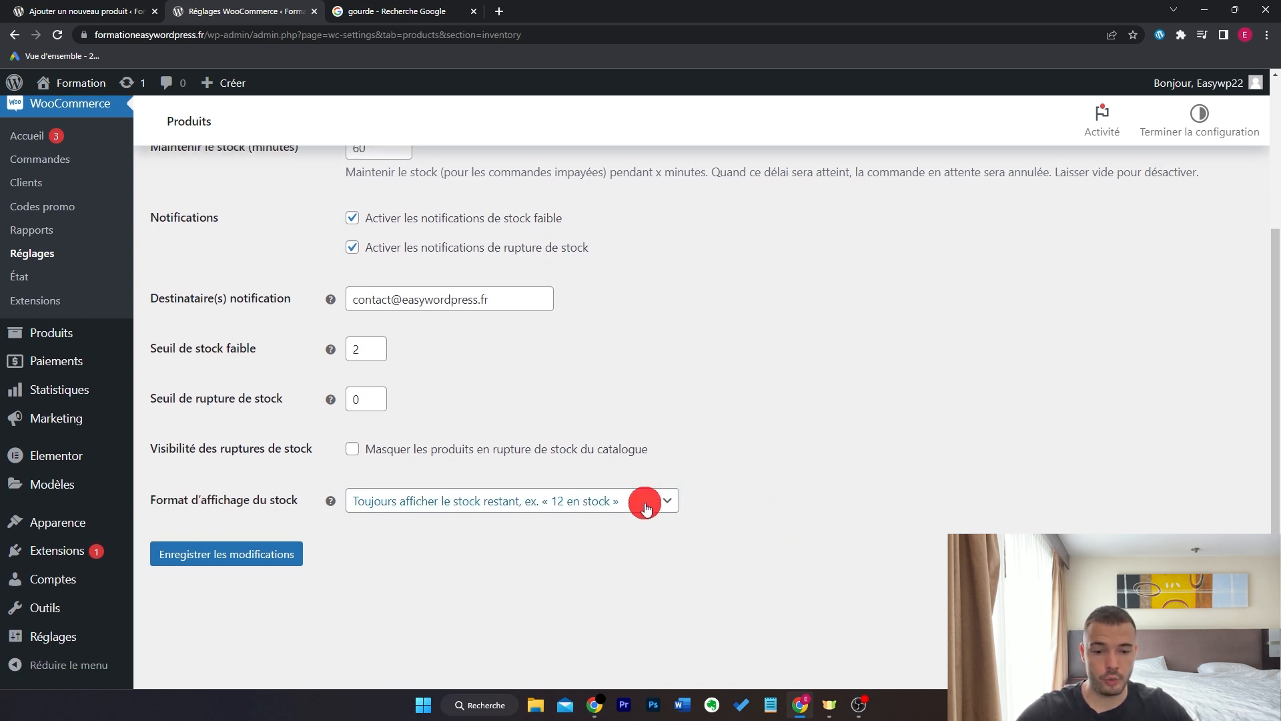
# - Set stock display to show only when low, save, and return to the product's Expédition panel
pyautogui.click(584, 500)
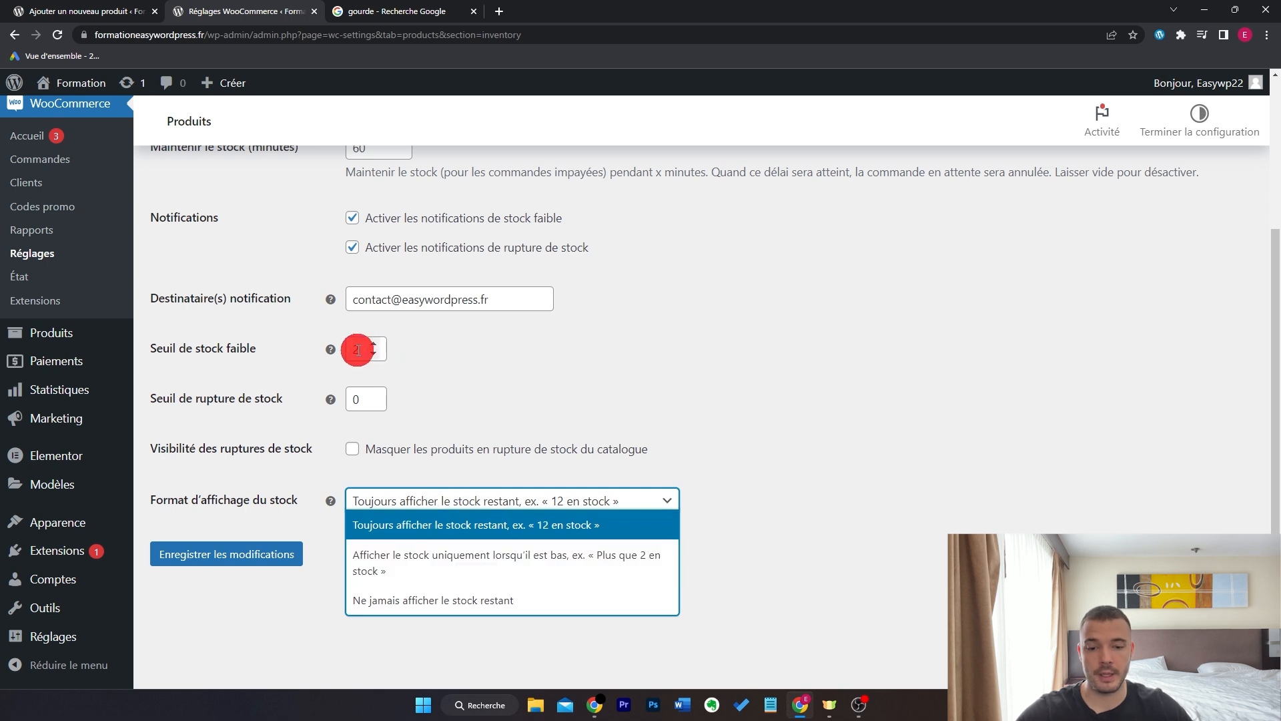
pyautogui.click(549, 569)
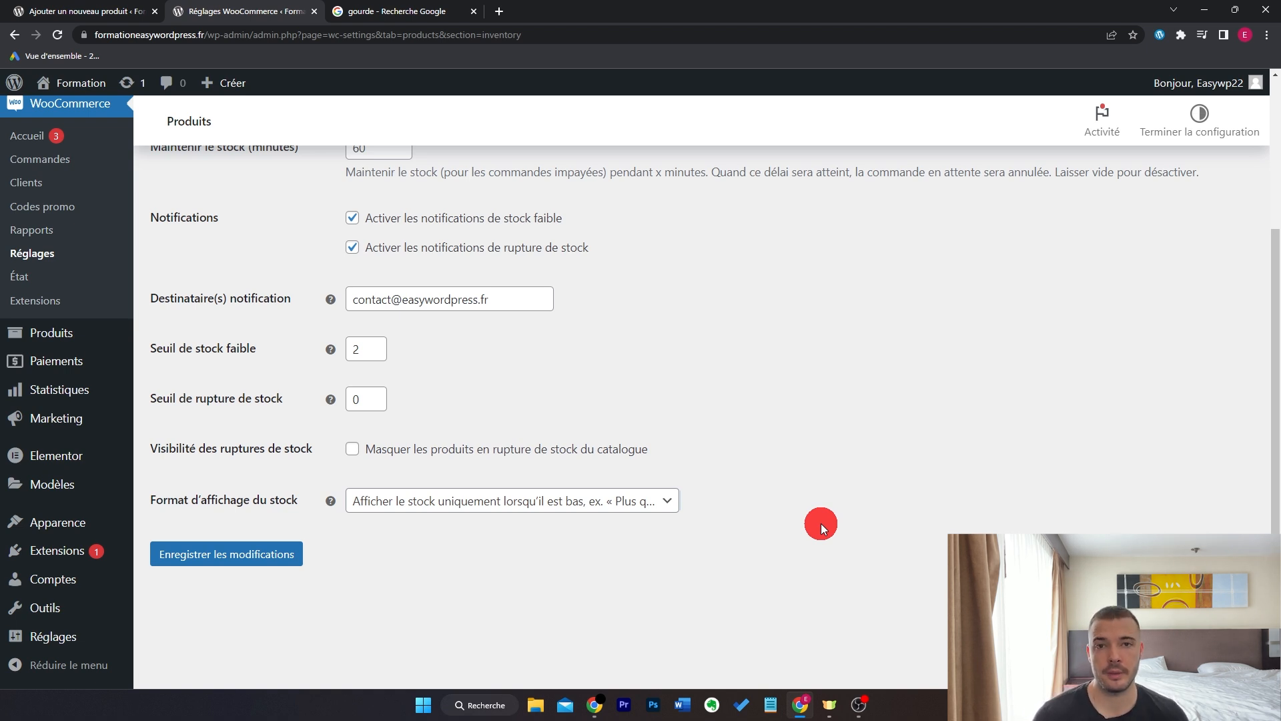
pyautogui.click(252, 551)
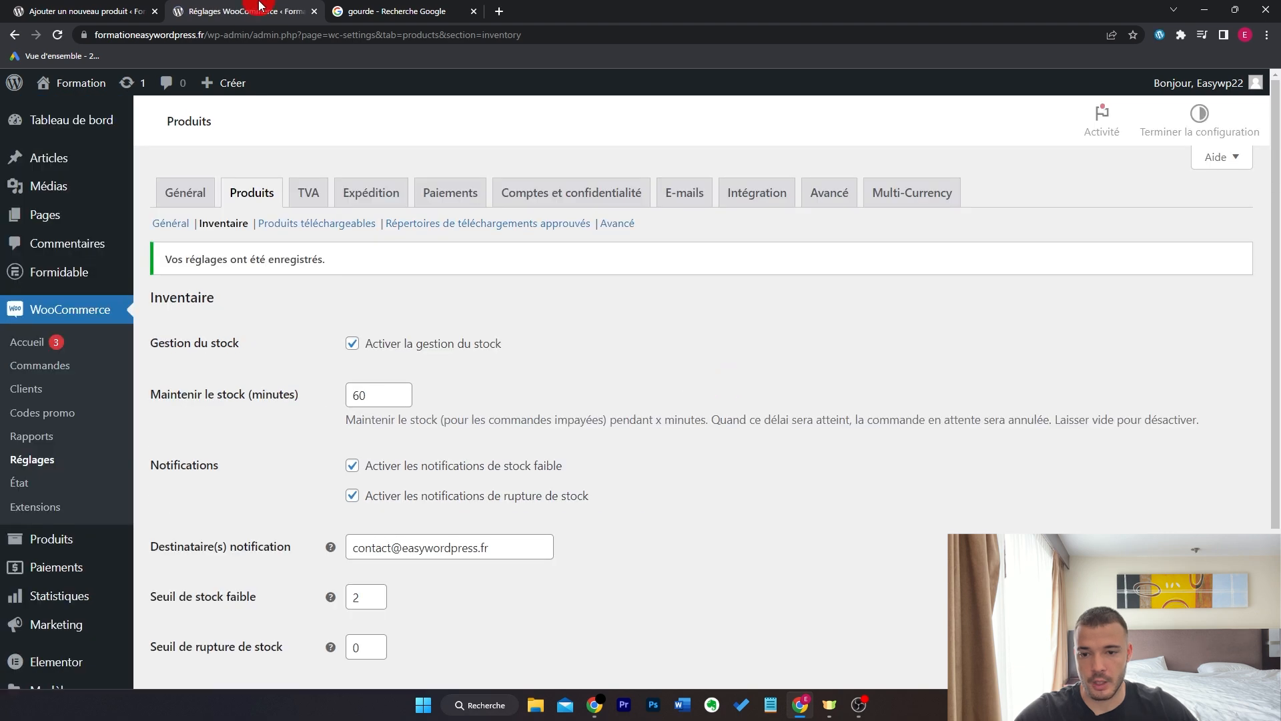
pyautogui.hotkey('ctrl', 'w')
pyautogui.click(261, 392)
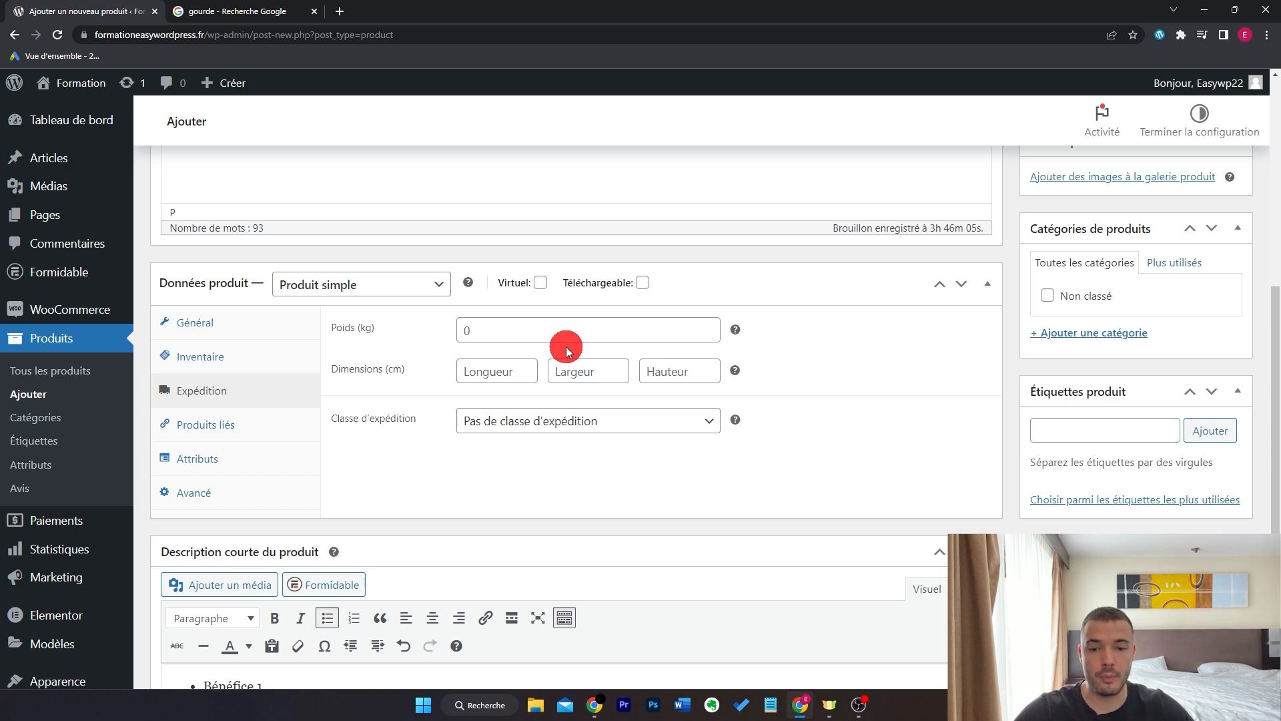
# - Check the Produits liés options, leaving cross-sells empty, then go to Attributs
pyautogui.click(280, 425)
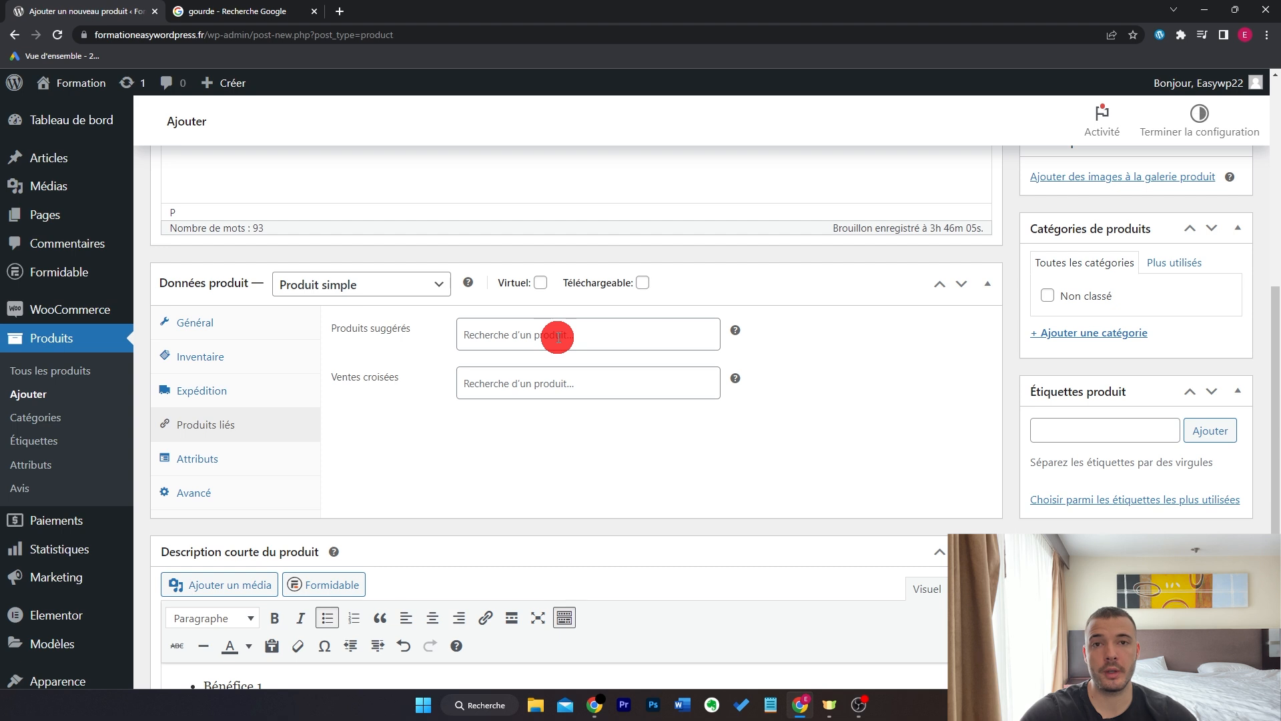
pyautogui.click(551, 383)
pyautogui.click(438, 424)
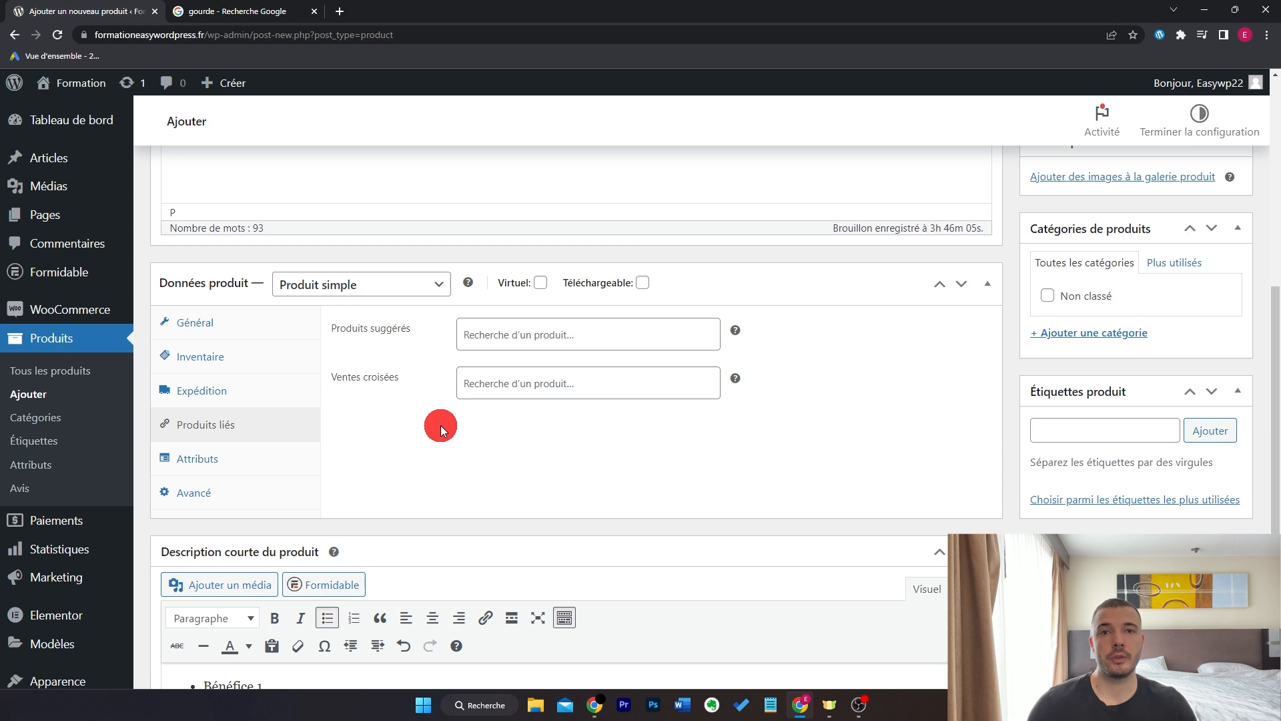
pyautogui.click(262, 458)
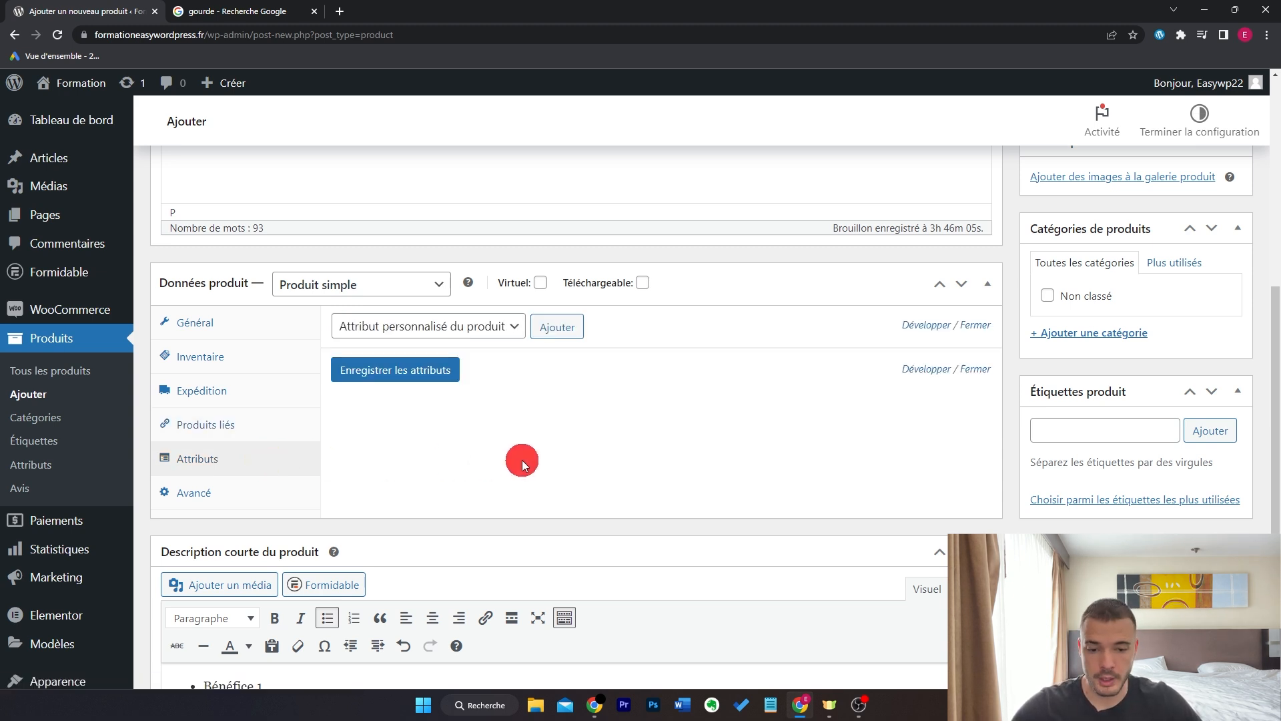
# - Add a custom attribute Contenance with value 0,5 and save it
pyautogui.click(557, 327)
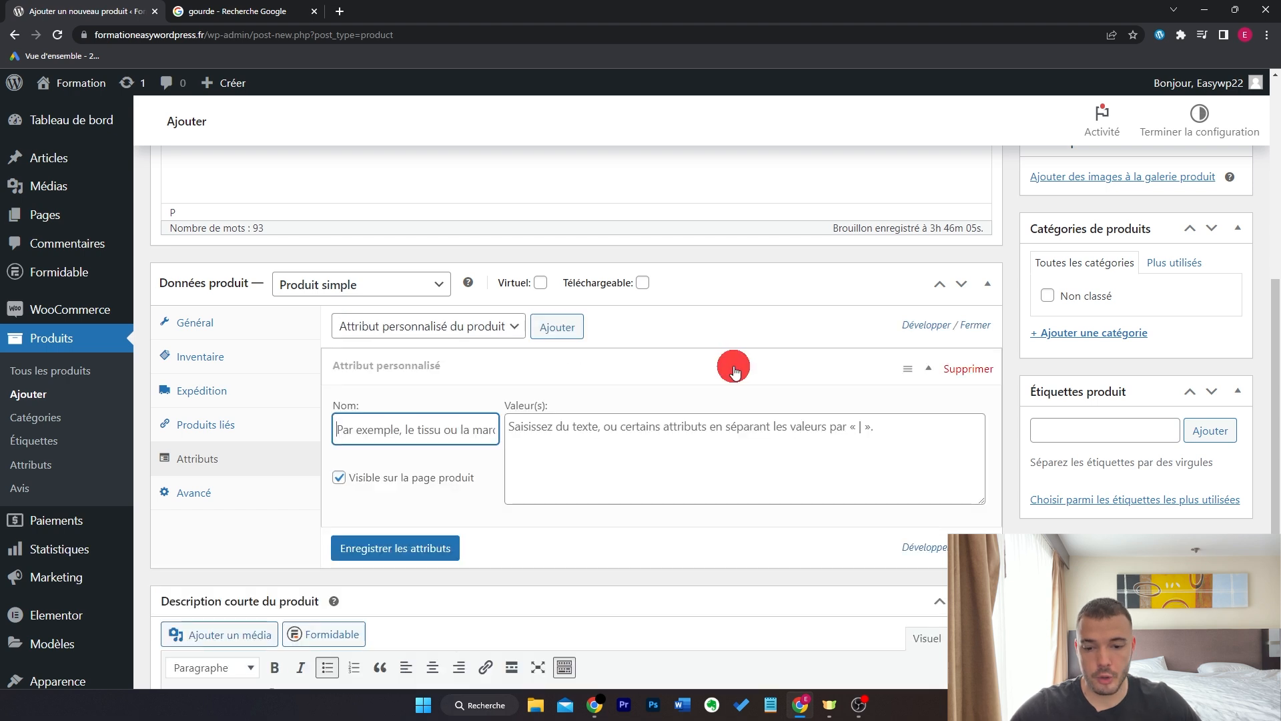
pyautogui.write('Contenance')
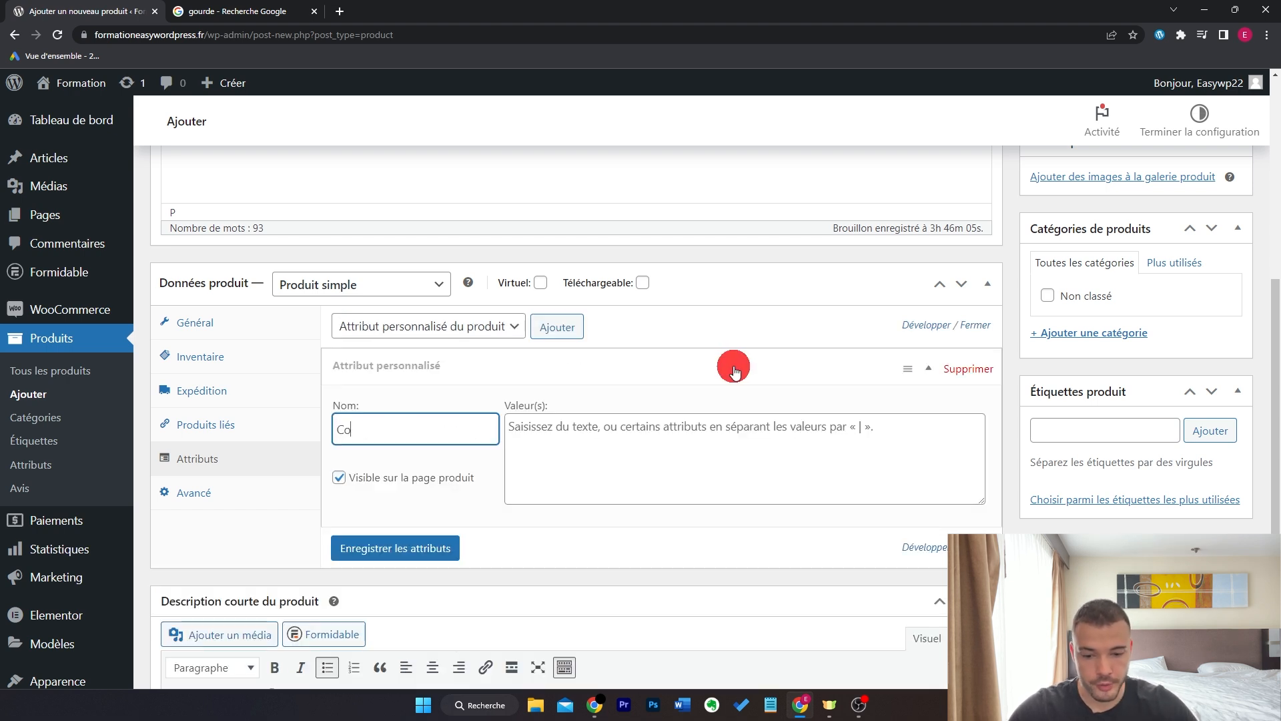
pyautogui.click(747, 445)
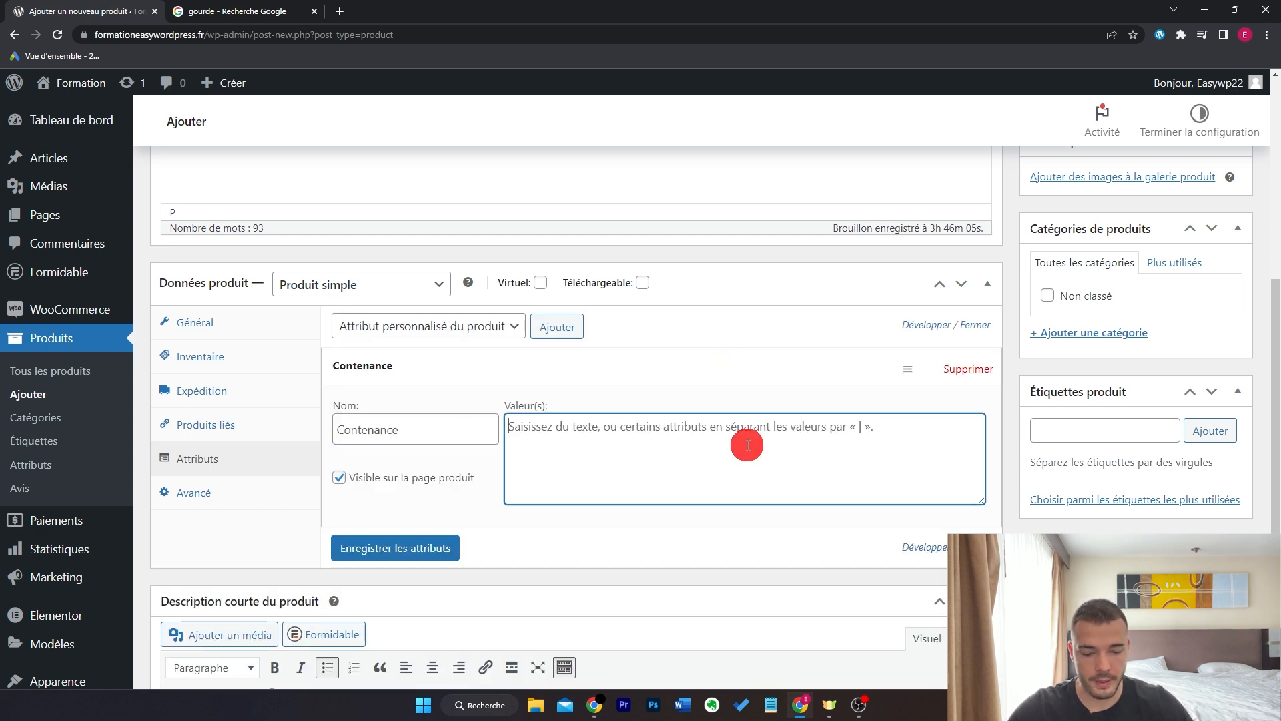
pyautogui.write('0,5L')
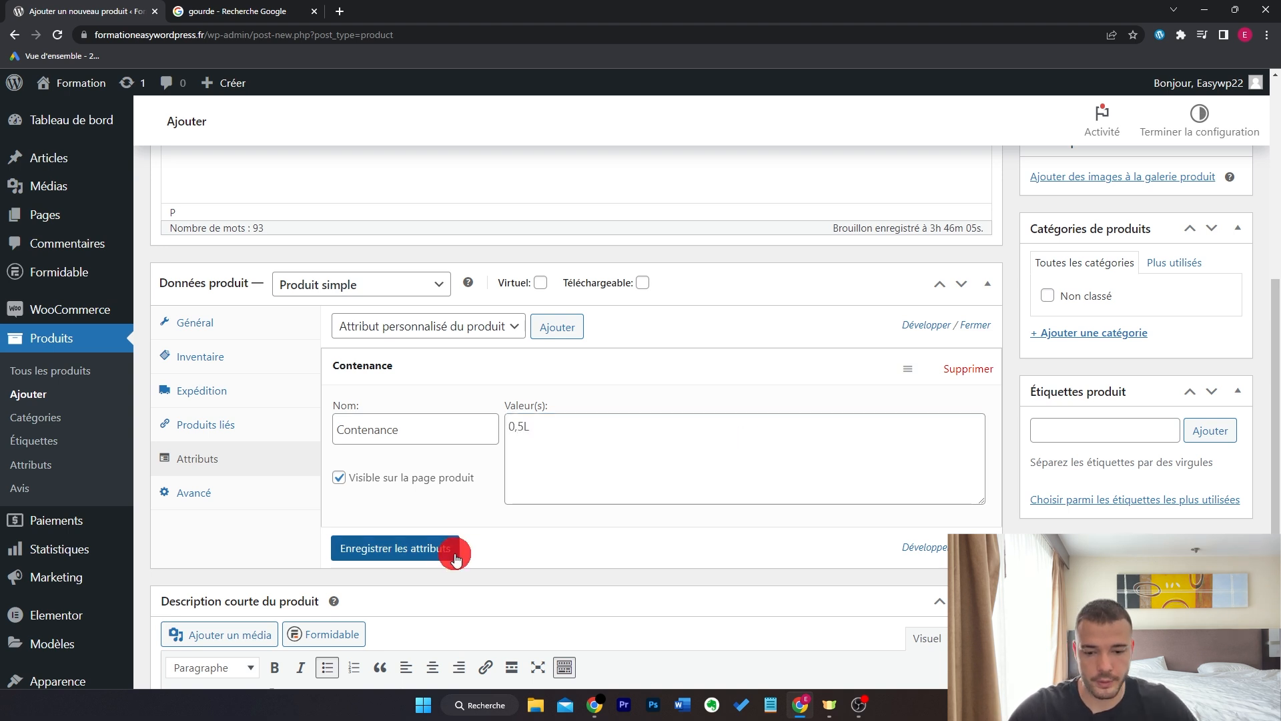
pyautogui.click(454, 553)
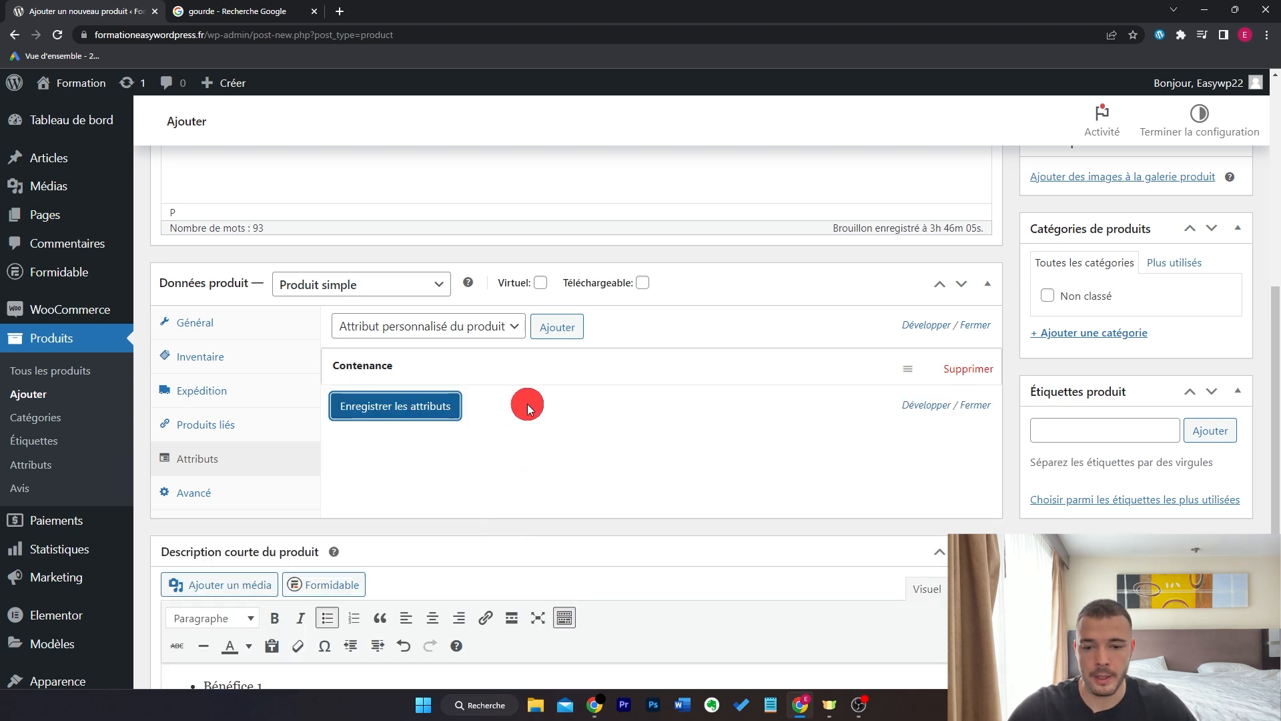
# - Add a second attribute Matière with value Acier inoxydable and save the attributes
pyautogui.click(556, 326)
pyautogui.click(404, 463)
pyautogui.write('Matière')
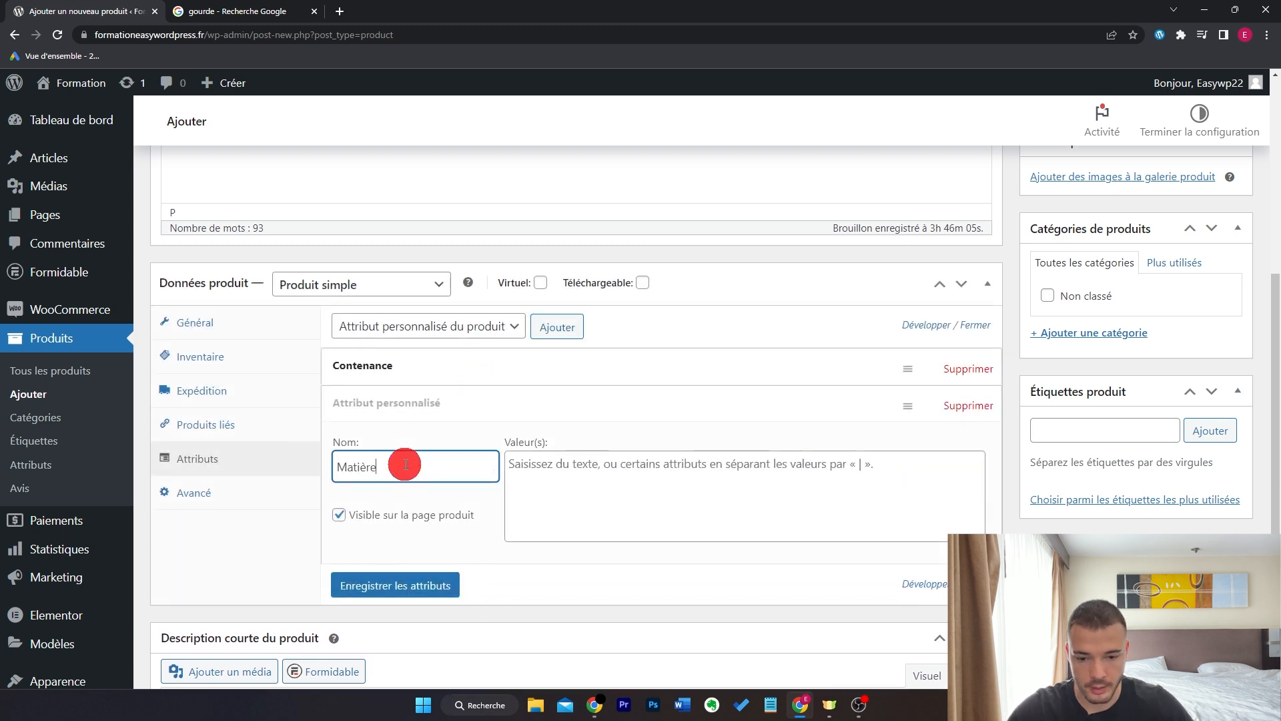
pyautogui.click(579, 482)
pyautogui.write('Acier')
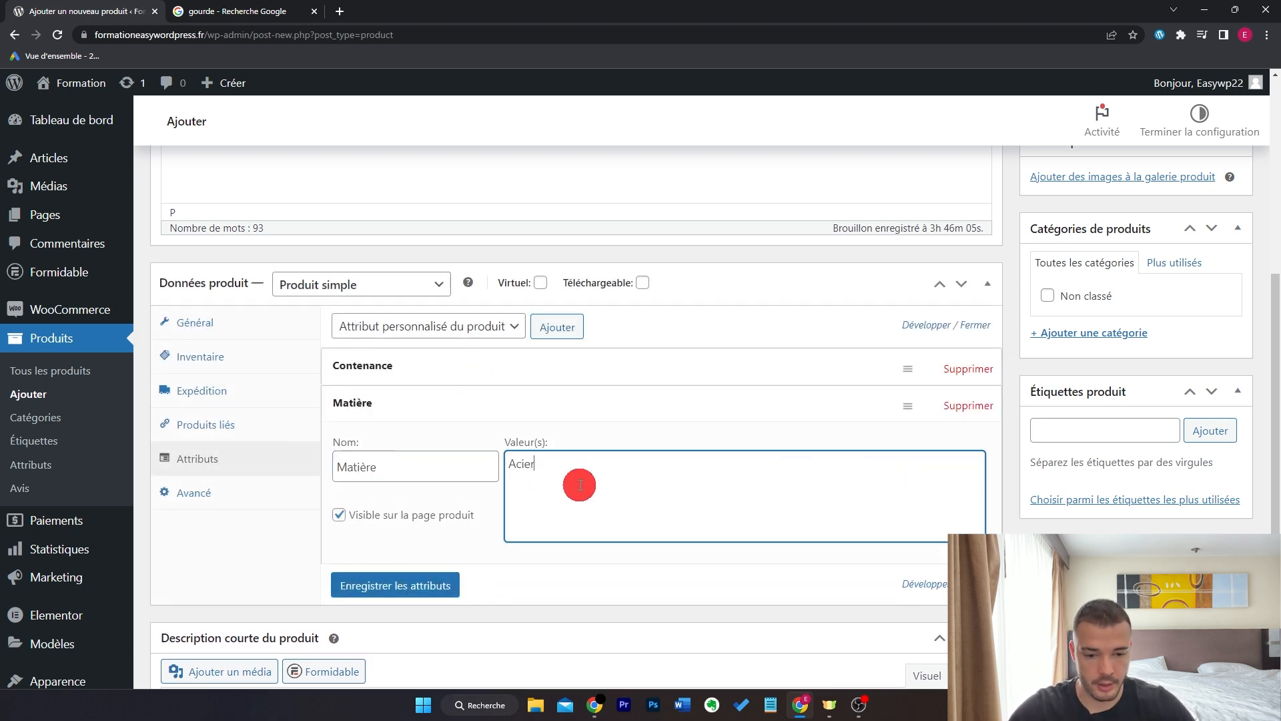
pyautogui.write(' inoxydable')
pyautogui.click(422, 586)
# - Upload the blue bottle image from Downloads as the product image
pyautogui.scroll(1, 711, 454)
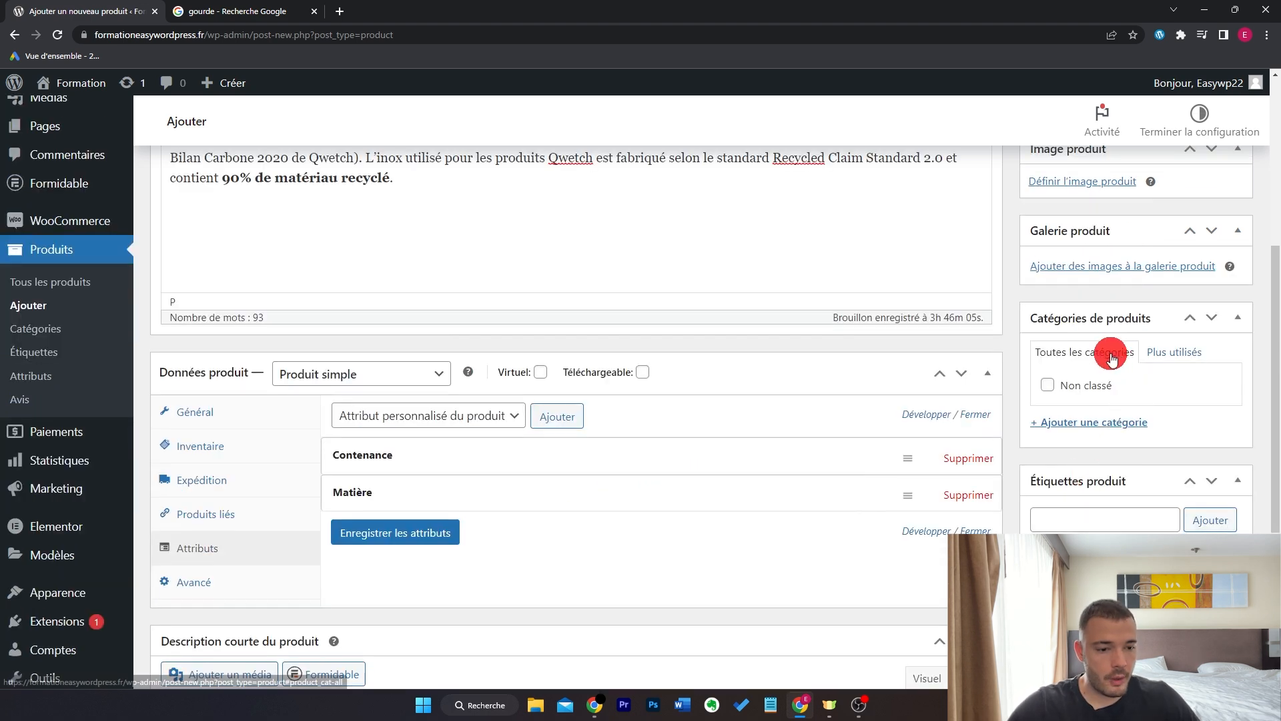
pyautogui.scroll(4, 1148, 406)
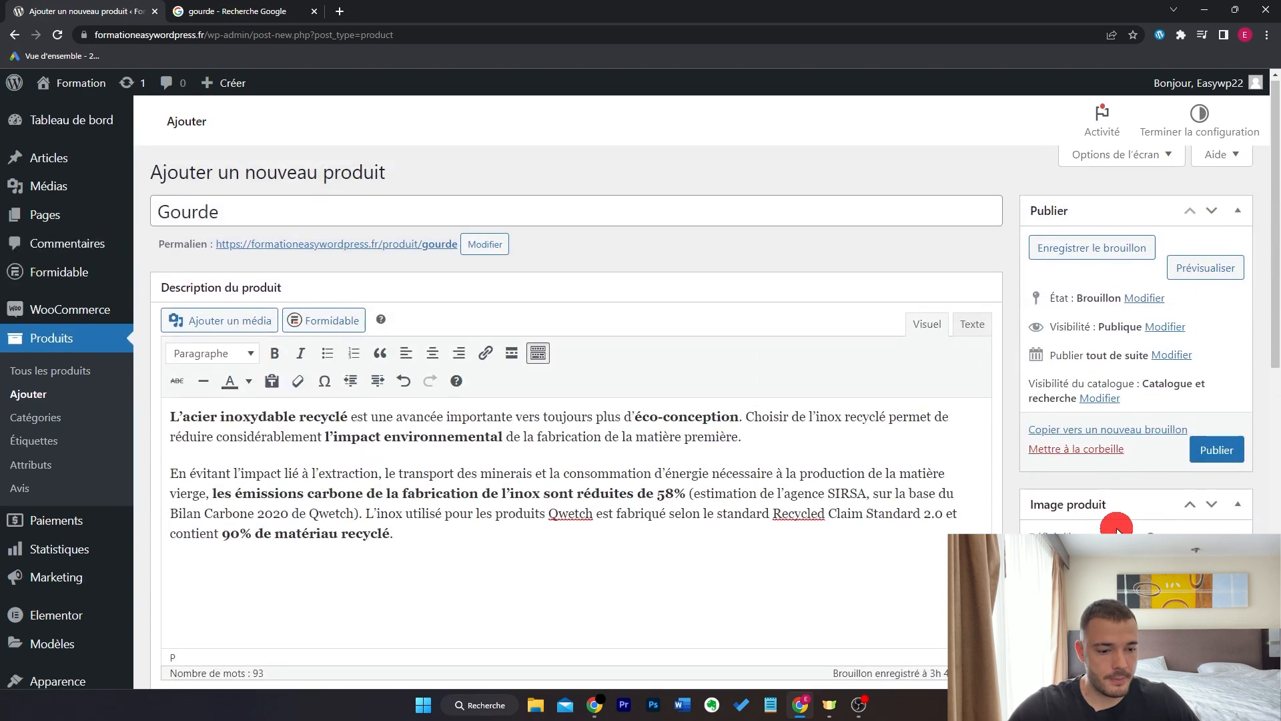
pyautogui.scroll(-1, 1117, 518)
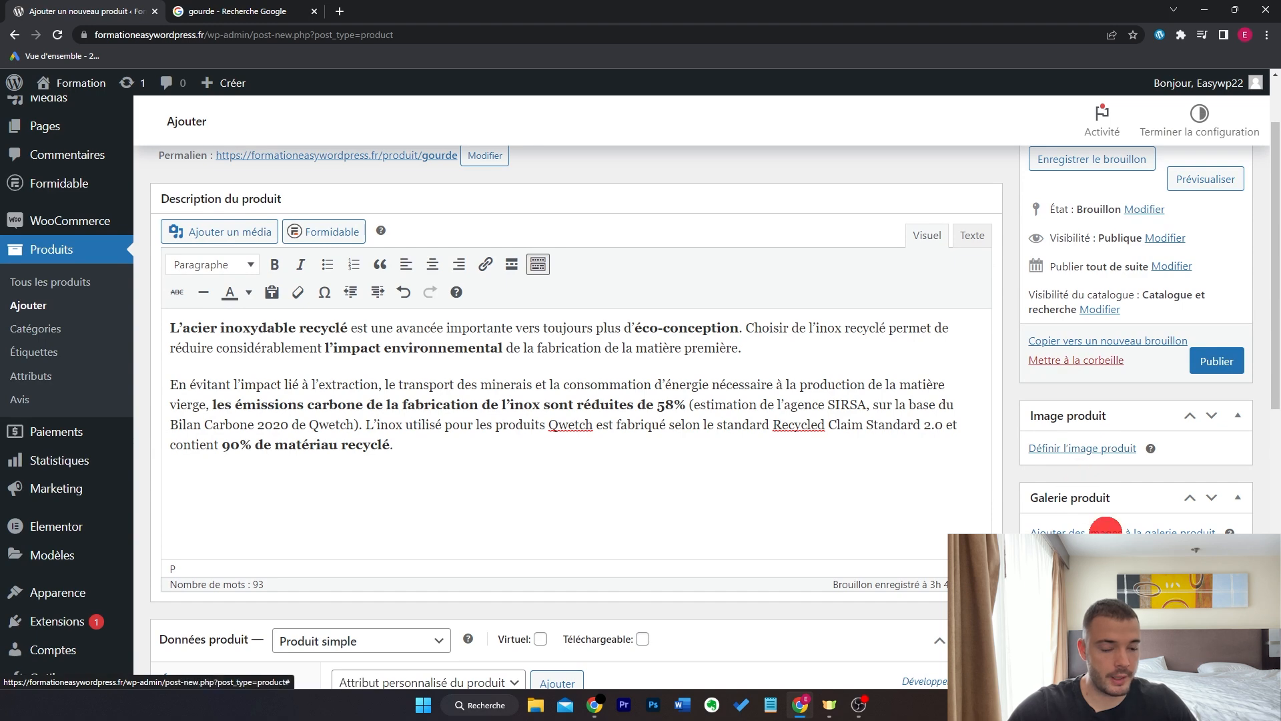
pyautogui.scroll(-2, 1105, 525)
pyautogui.click(1069, 270)
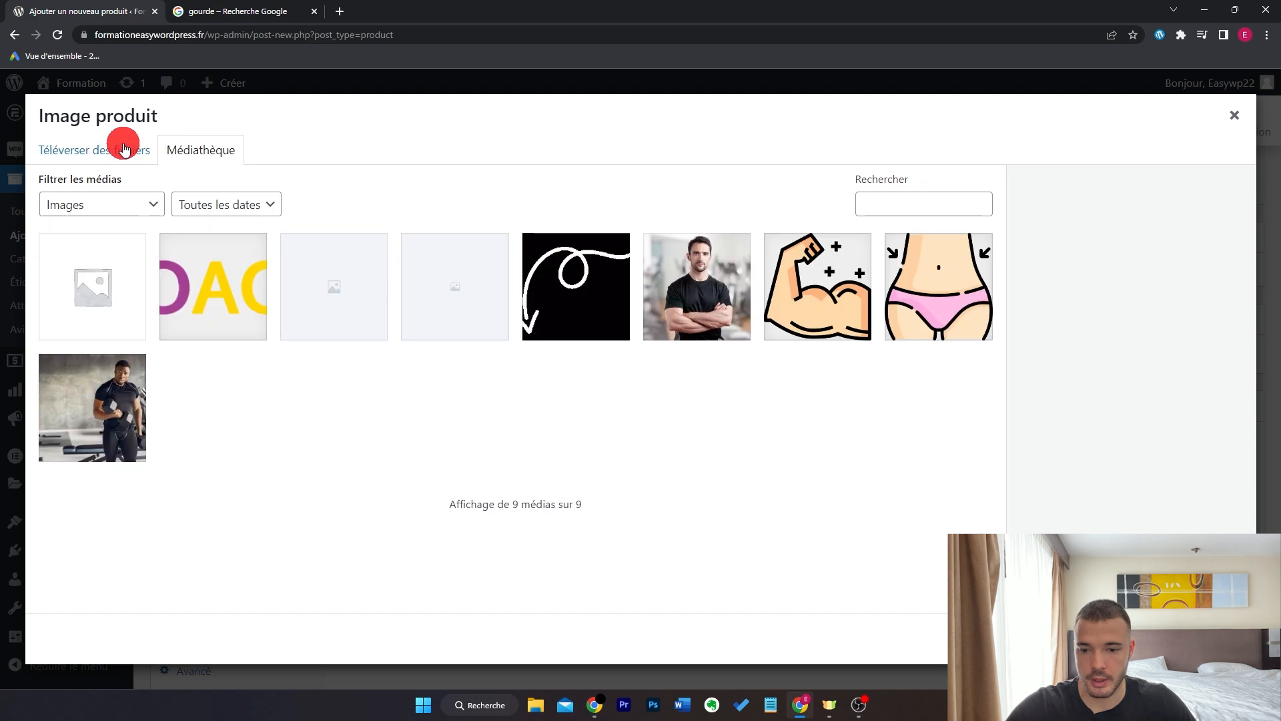
pyautogui.click(149, 157)
pyautogui.click(587, 403)
pyautogui.click(231, 220)
pyautogui.press('Escape')
pyautogui.press('Escape')
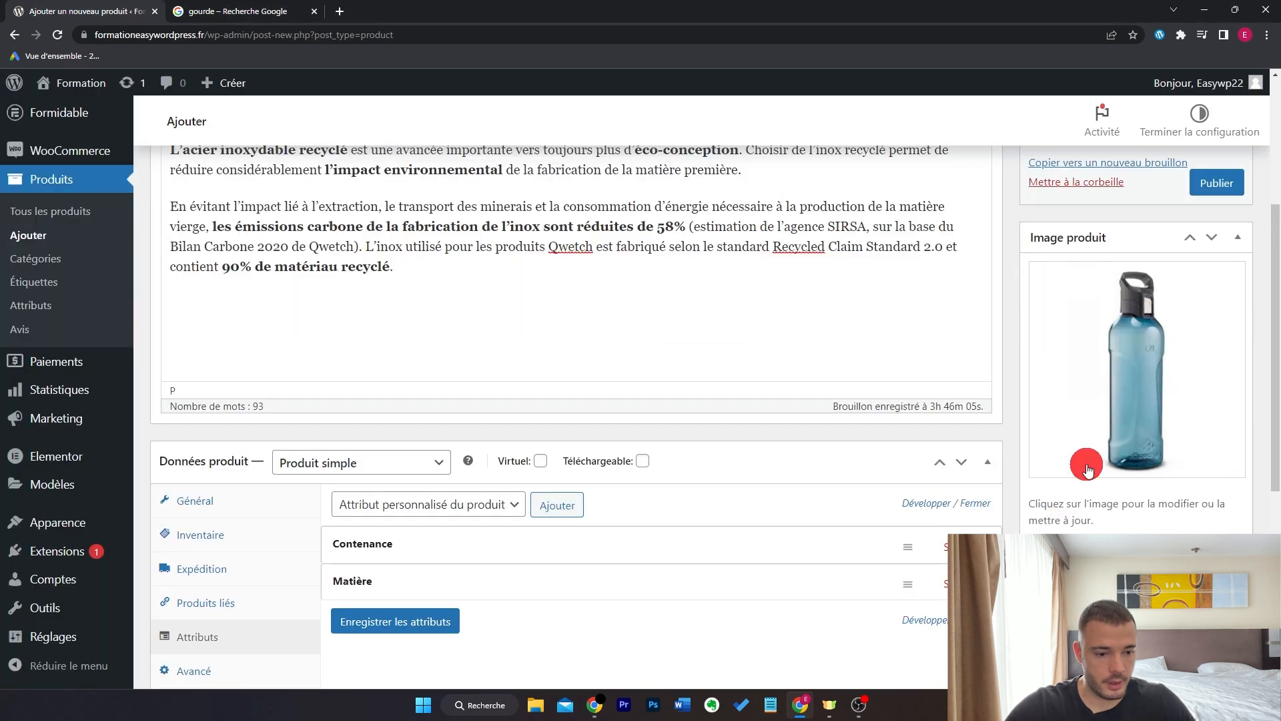
# - Publish the Gourde product and open its live page in a new tab
pyautogui.scroll(-1, 1092, 514)
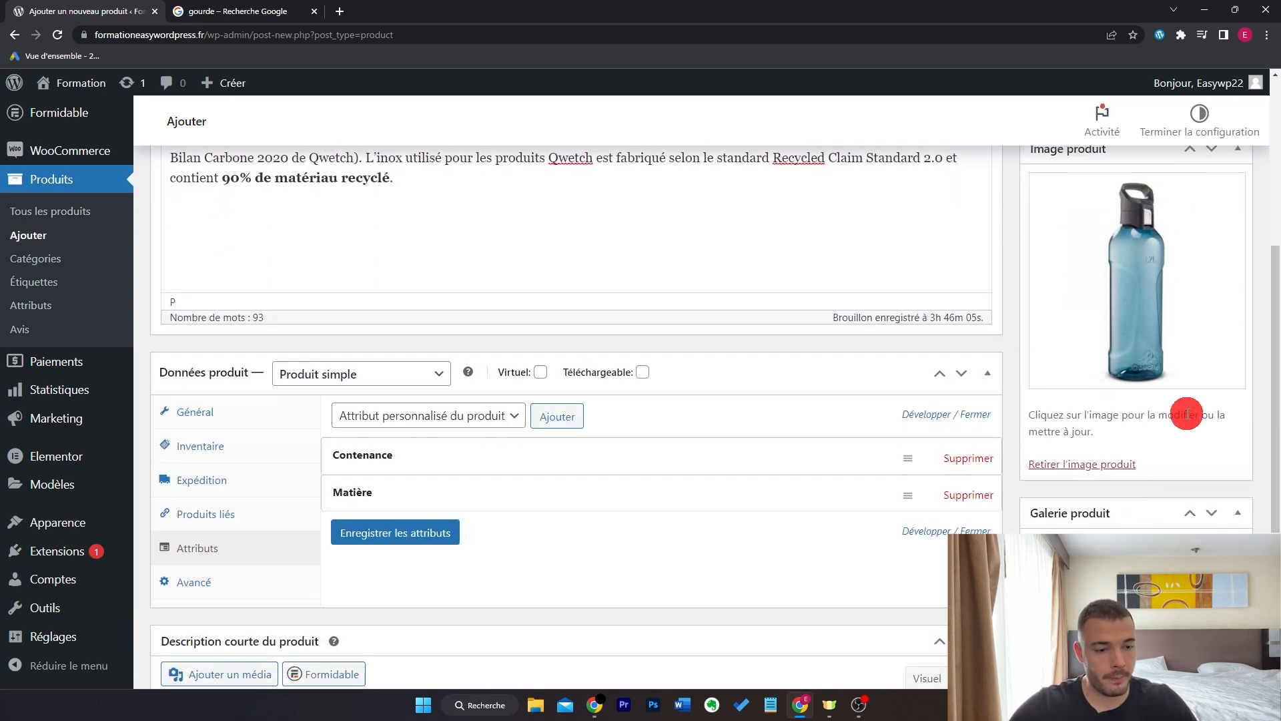
pyautogui.scroll(8, 1147, 411)
pyautogui.click(1197, 445)
pyautogui.middleClick(197, 8)
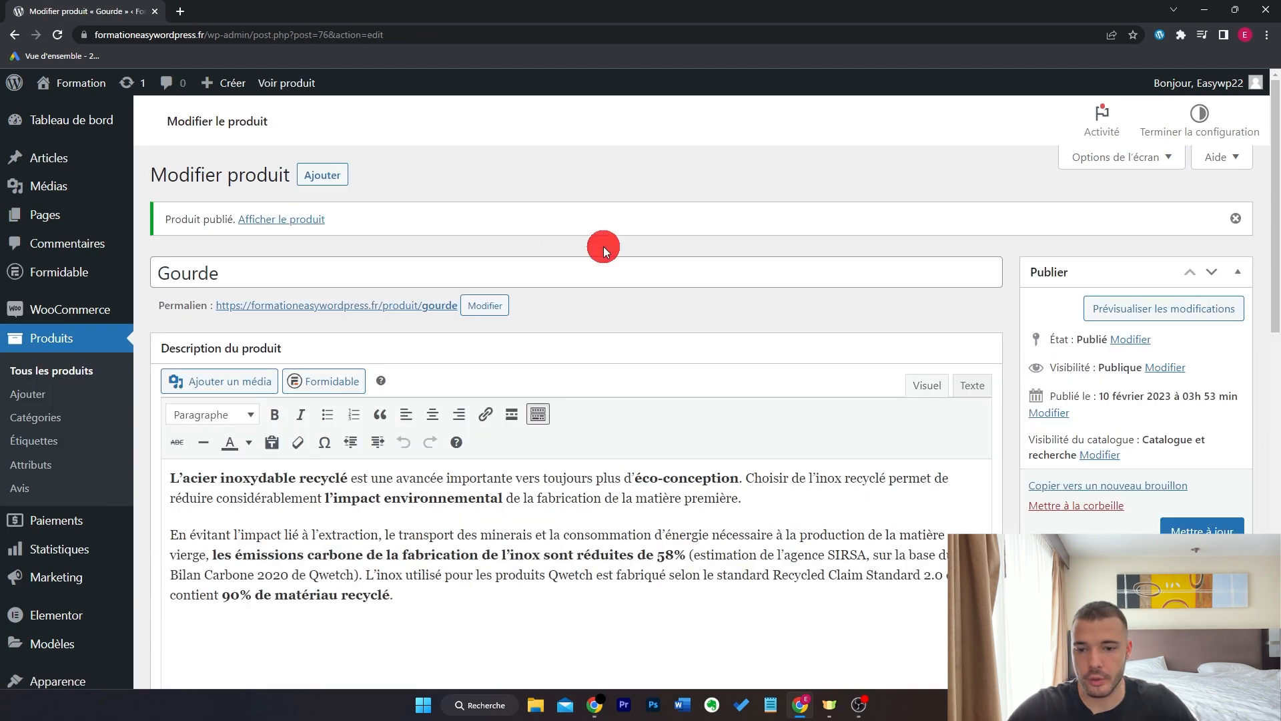
pyautogui.middleClick(300, 222)
# - Review the live Gourde page's Informations complémentaires and Avis sections, then reload it
pyautogui.click(243, 10)
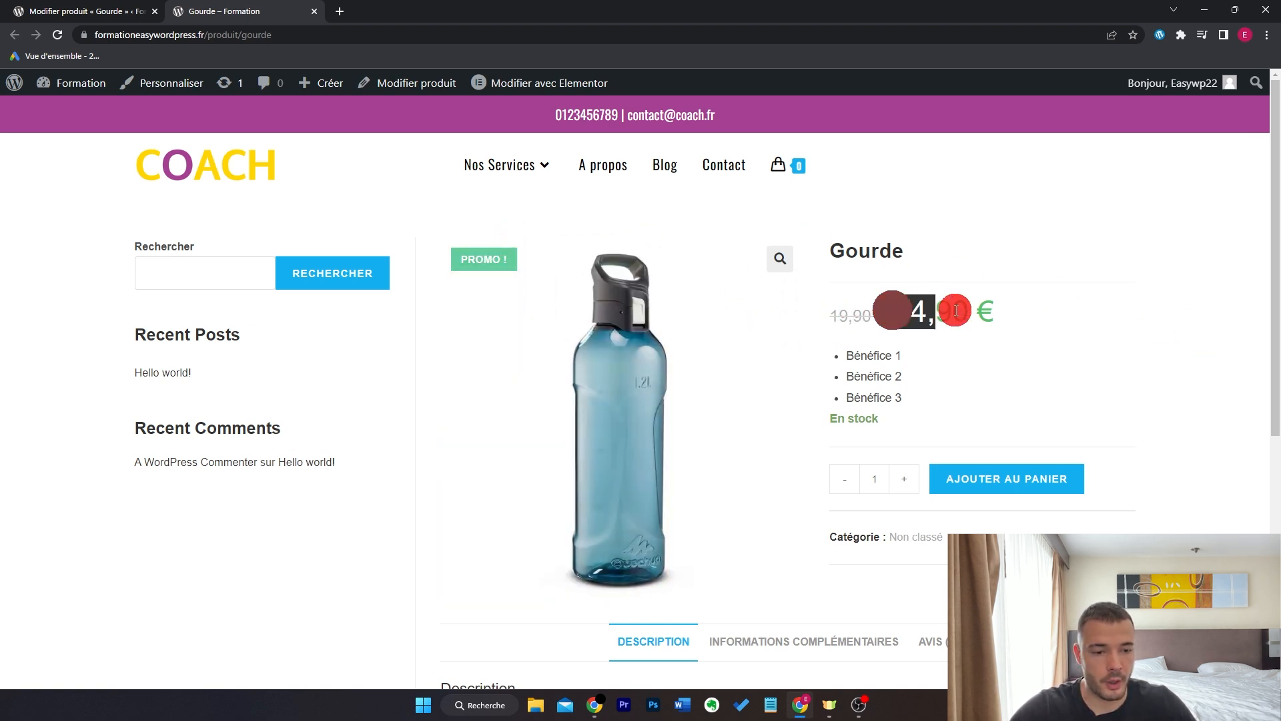
pyautogui.click(1006, 489)
pyautogui.moveTo(1270, 297); pyautogui.dragTo(1276, 504)
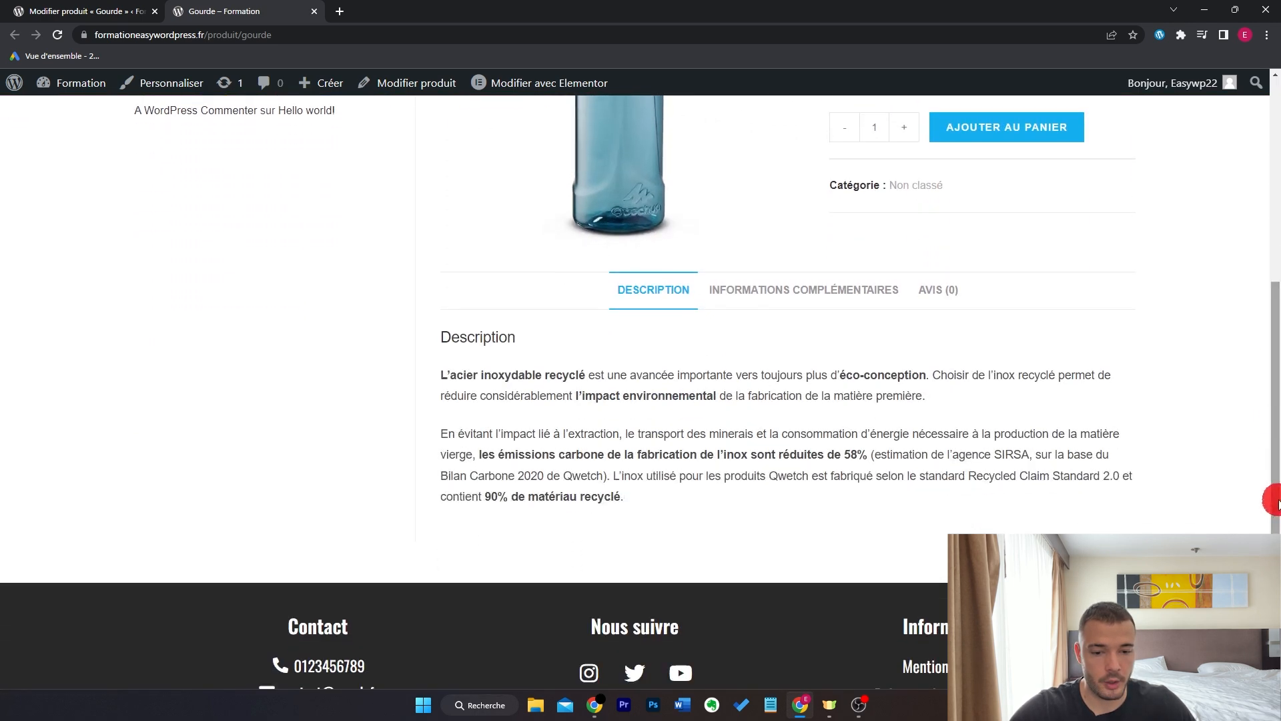
pyautogui.click(772, 296)
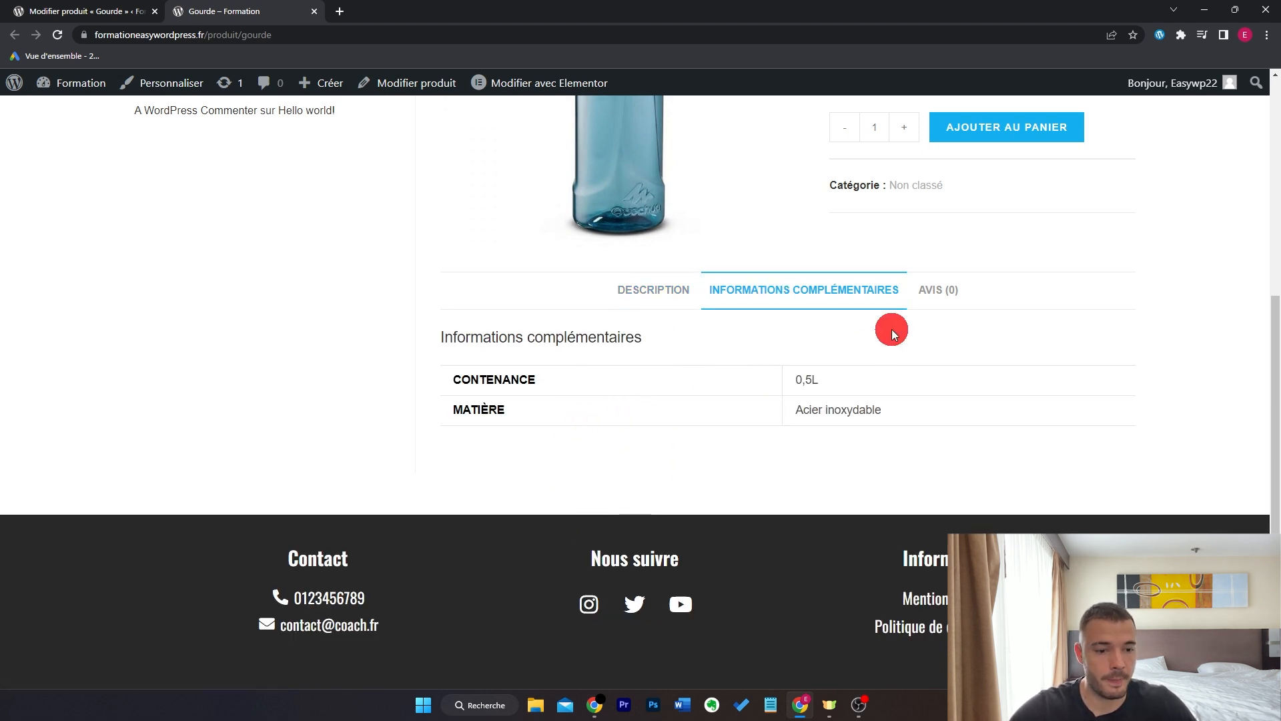
pyautogui.click(938, 291)
pyautogui.scroll(-1, 573, 394)
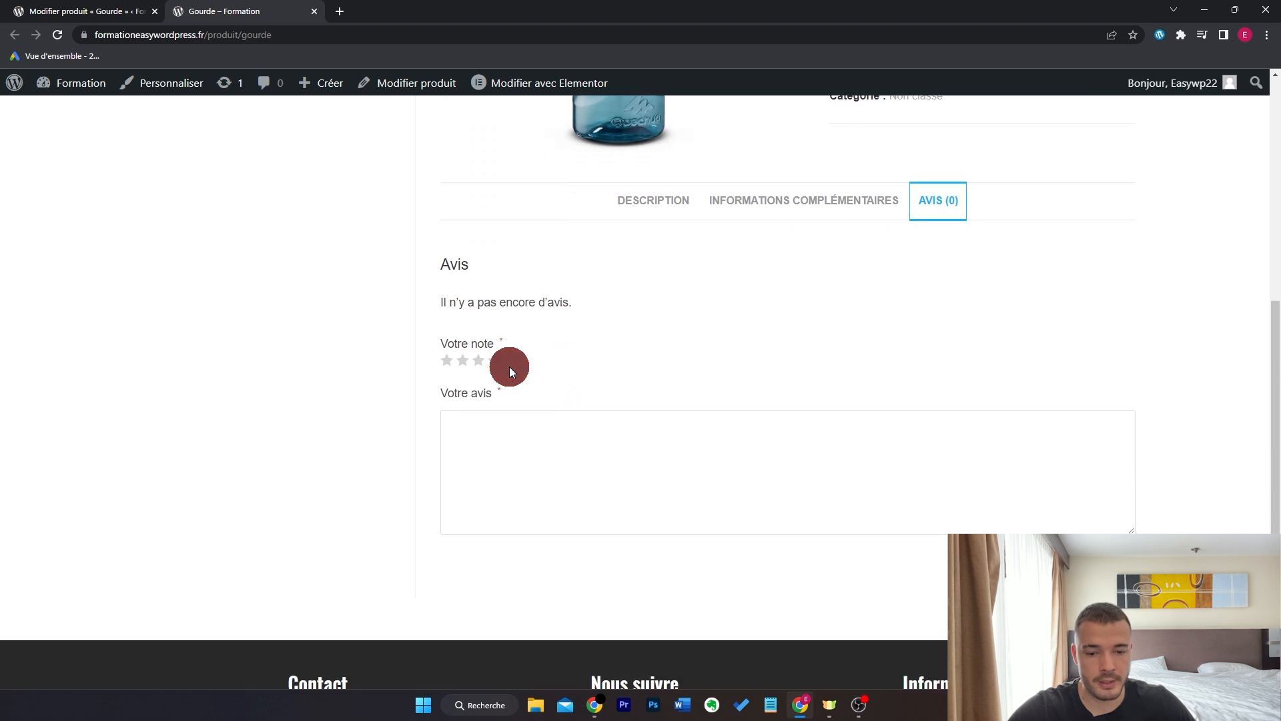
pyautogui.press('F5')
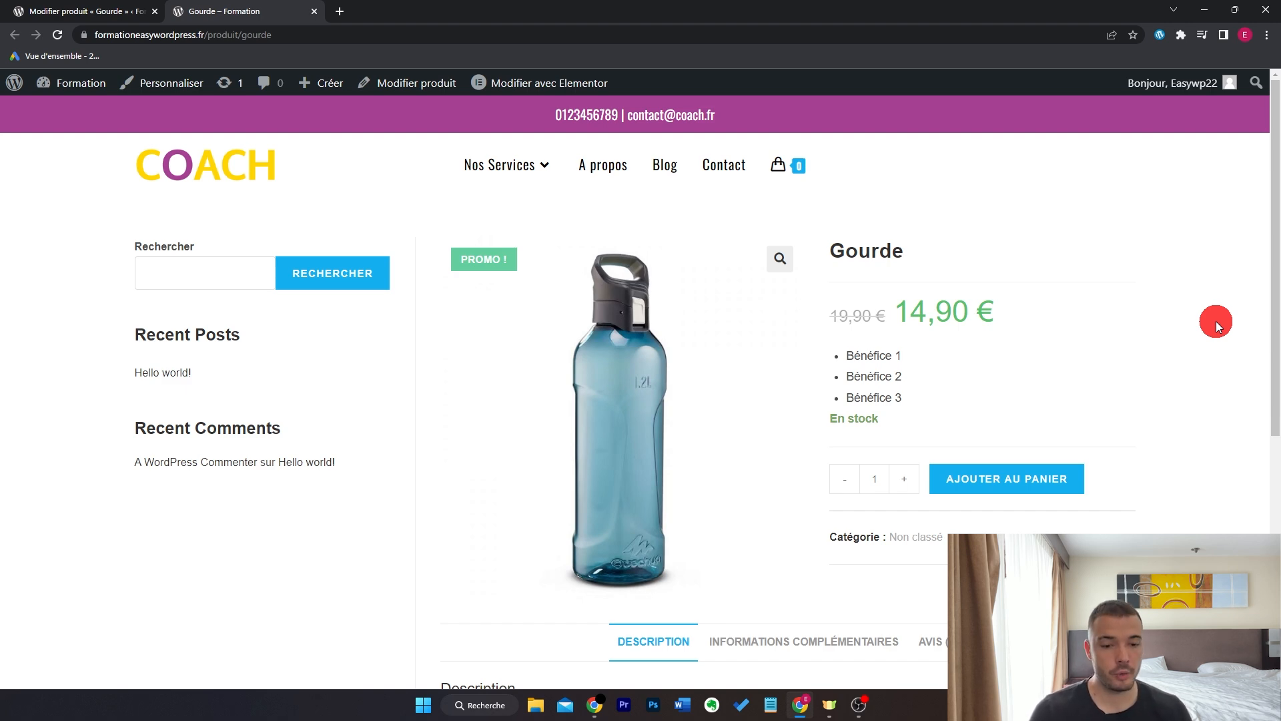
# - Change the product type to Produit variable and untick Gérer le stock in Inventaire
pyautogui.hotkey('ctrl', 'w')
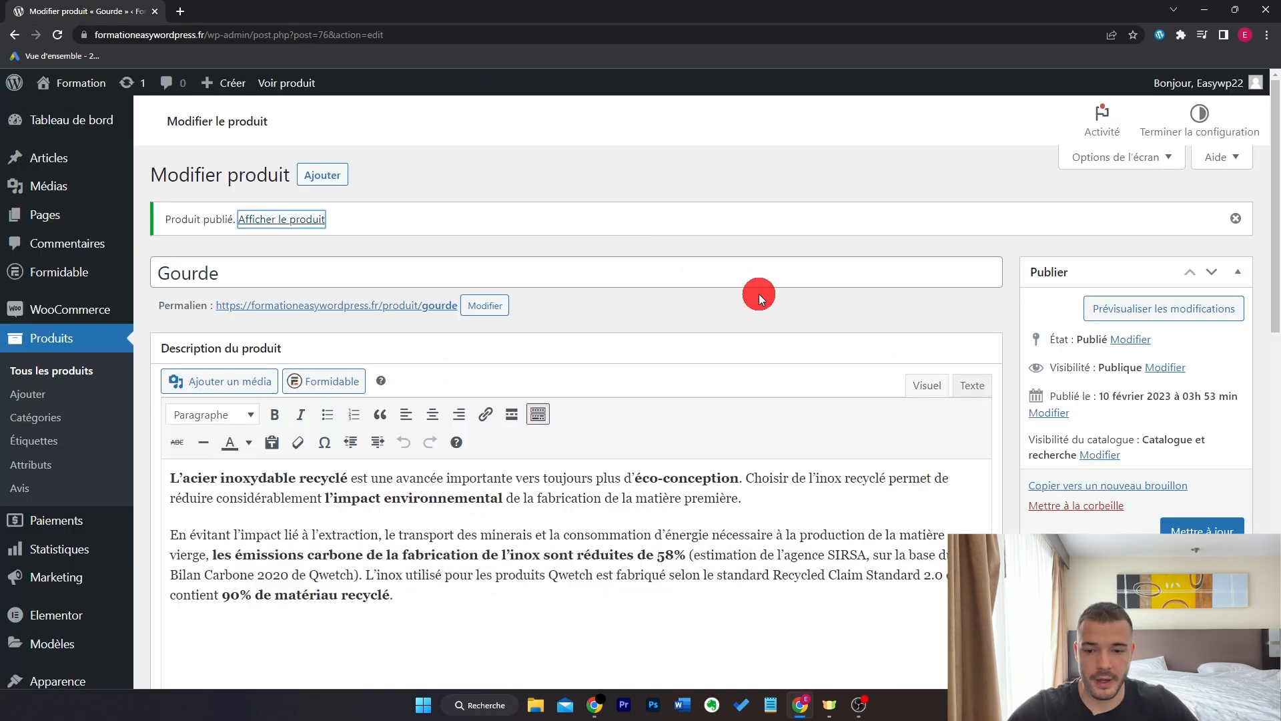
pyautogui.scroll(-5, 759, 293)
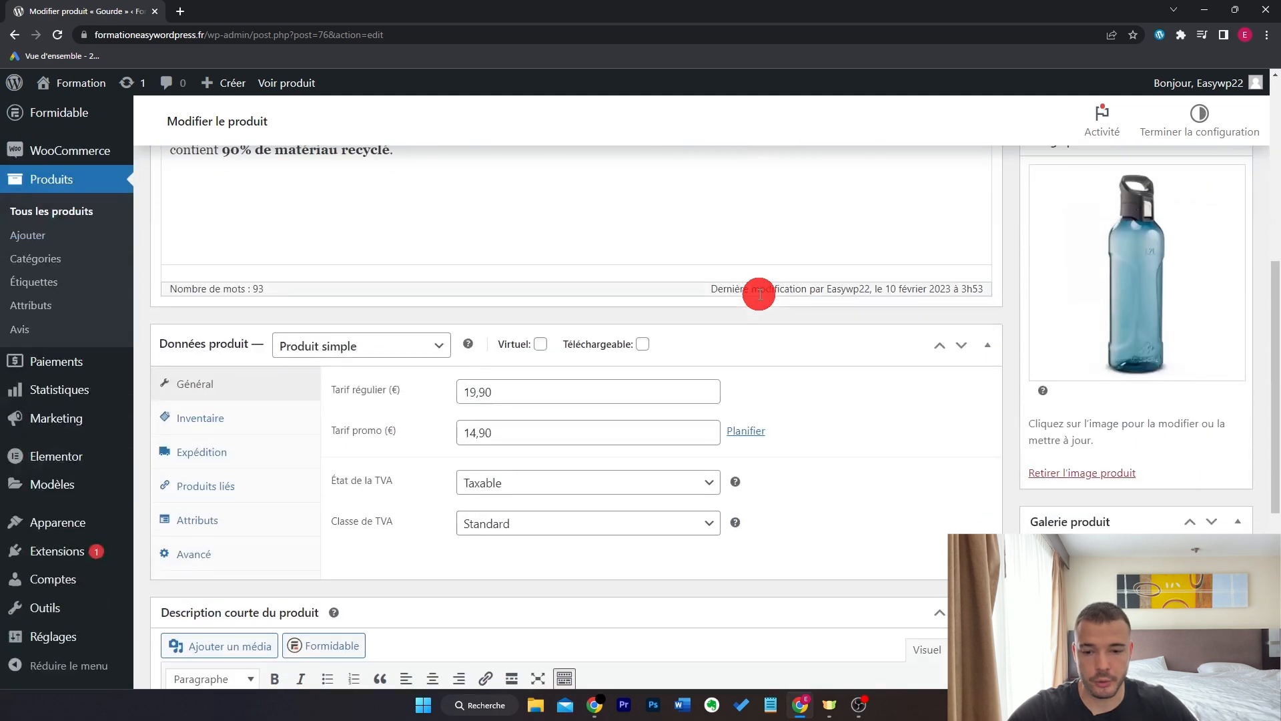
pyautogui.click(422, 351)
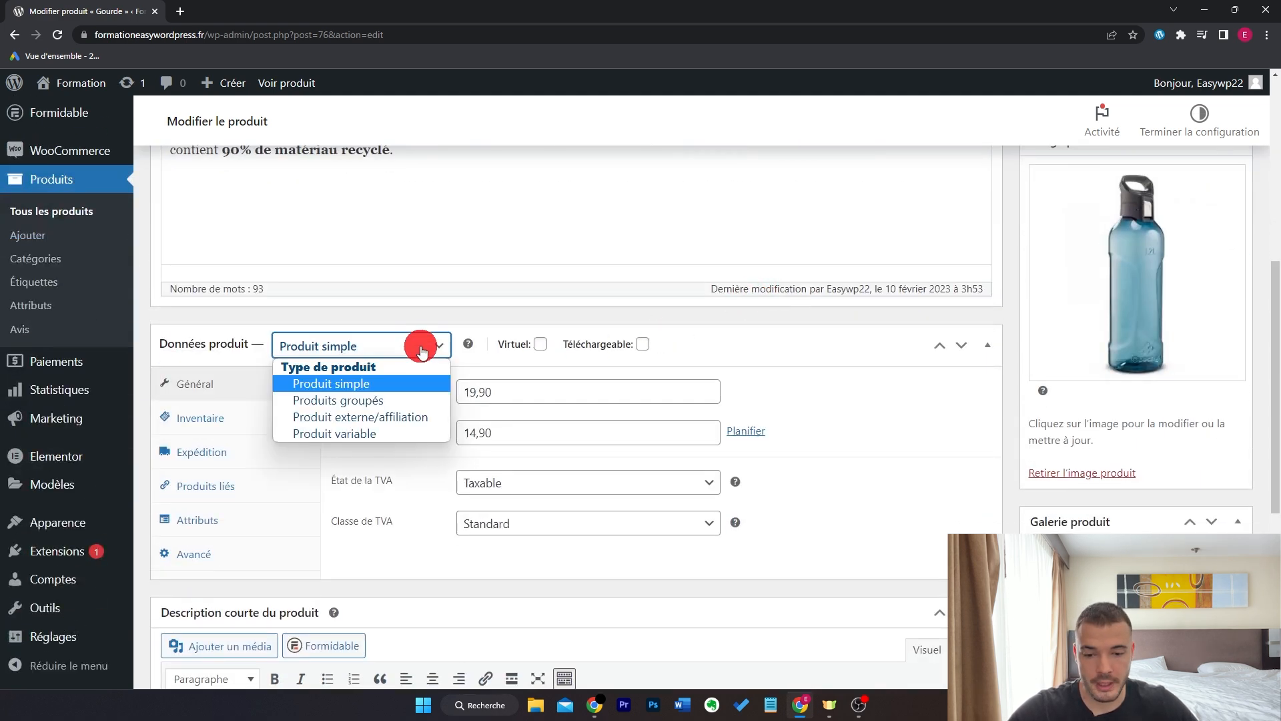
pyautogui.click(401, 435)
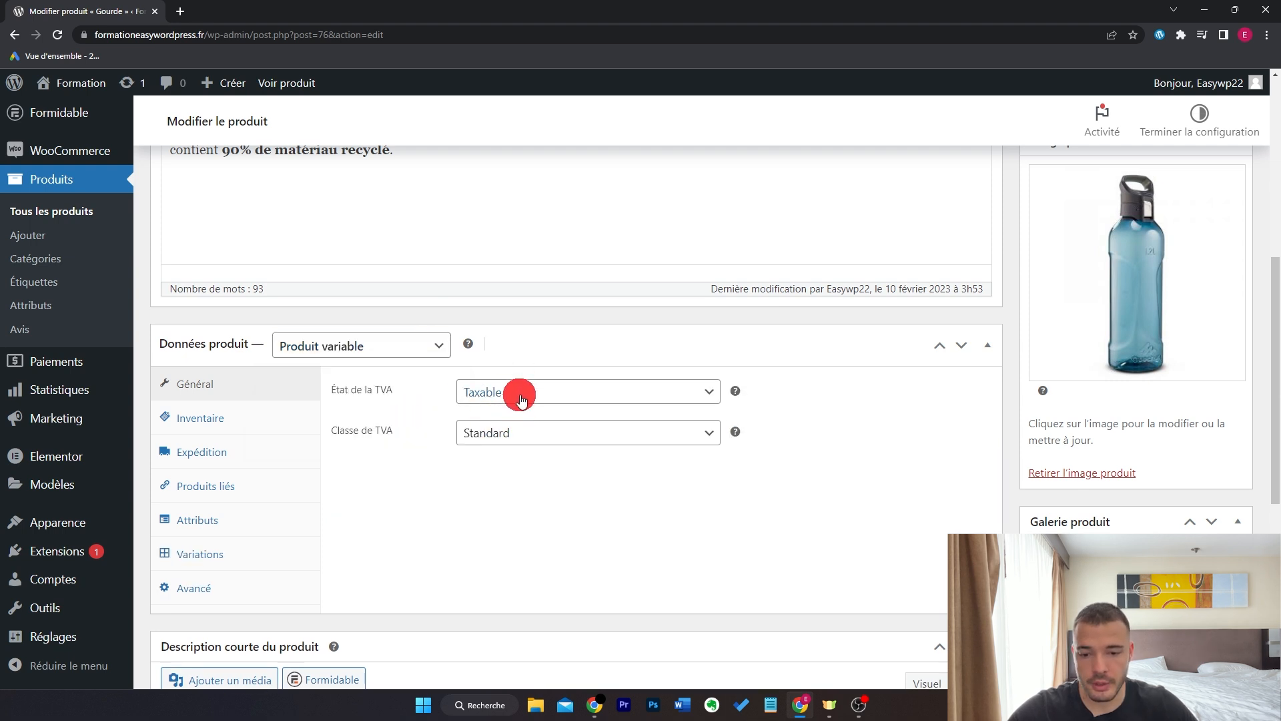
pyautogui.click(294, 427)
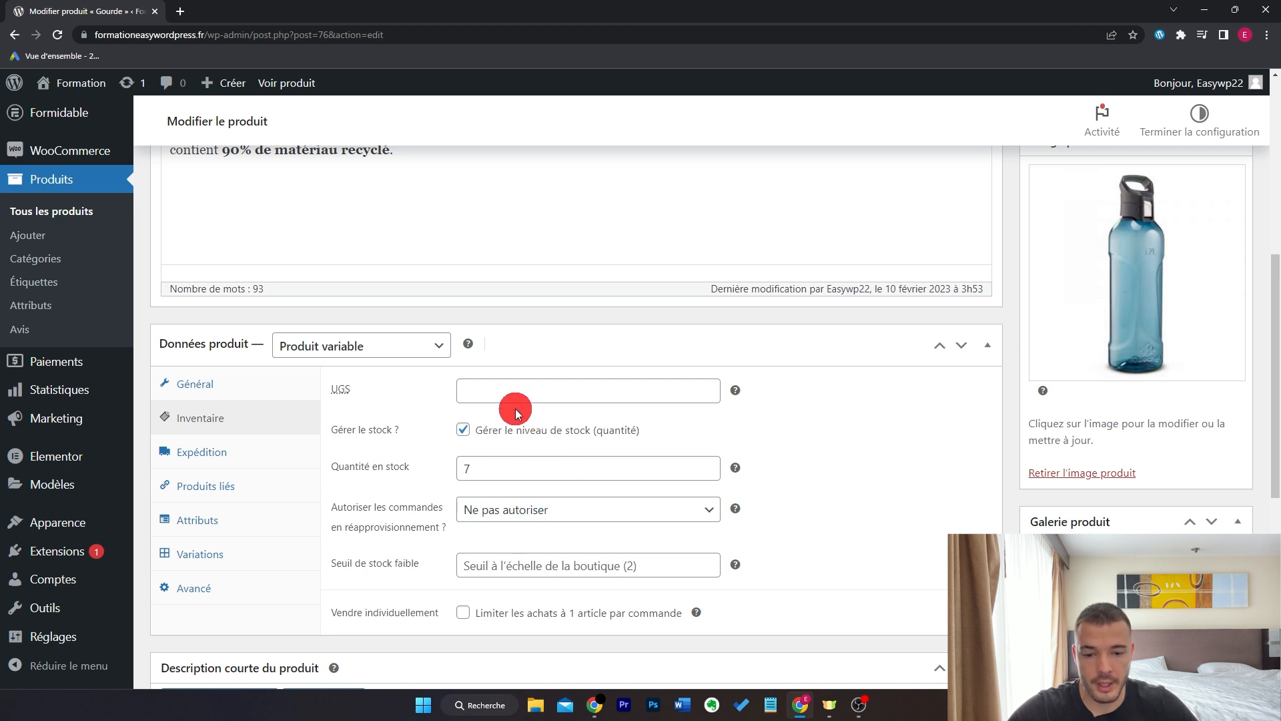
pyautogui.click(462, 429)
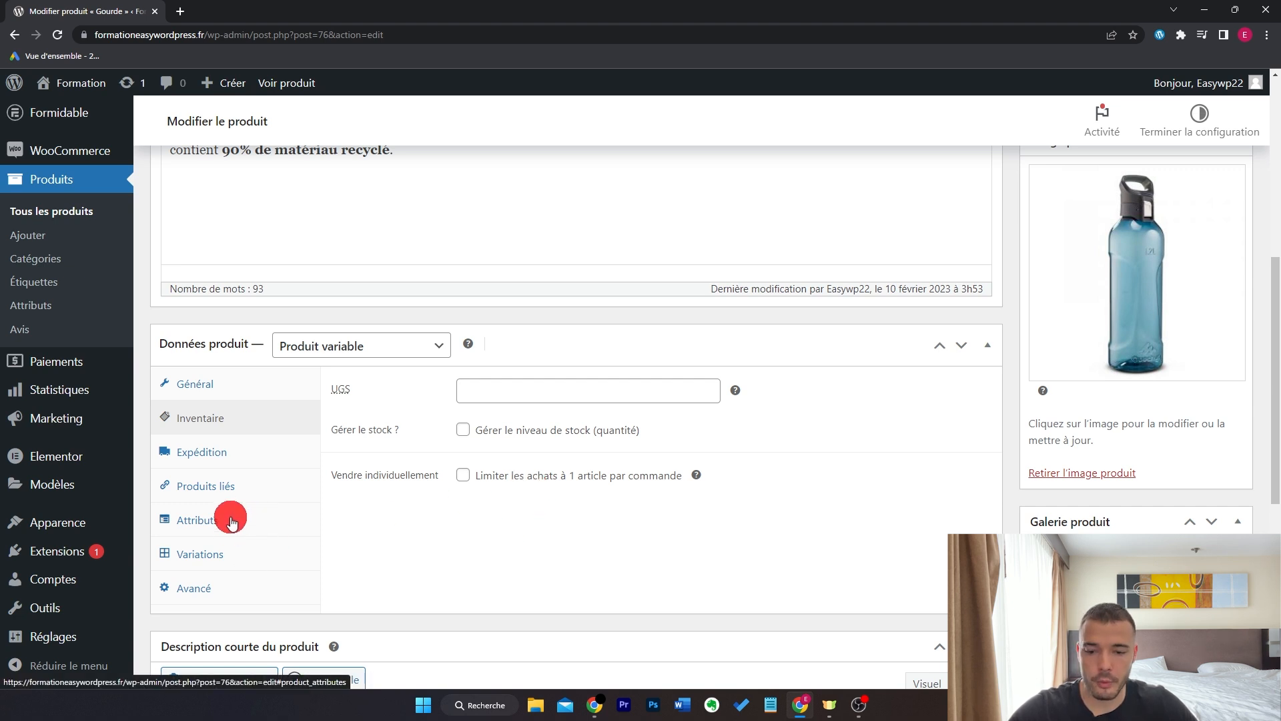
pyautogui.click(232, 524)
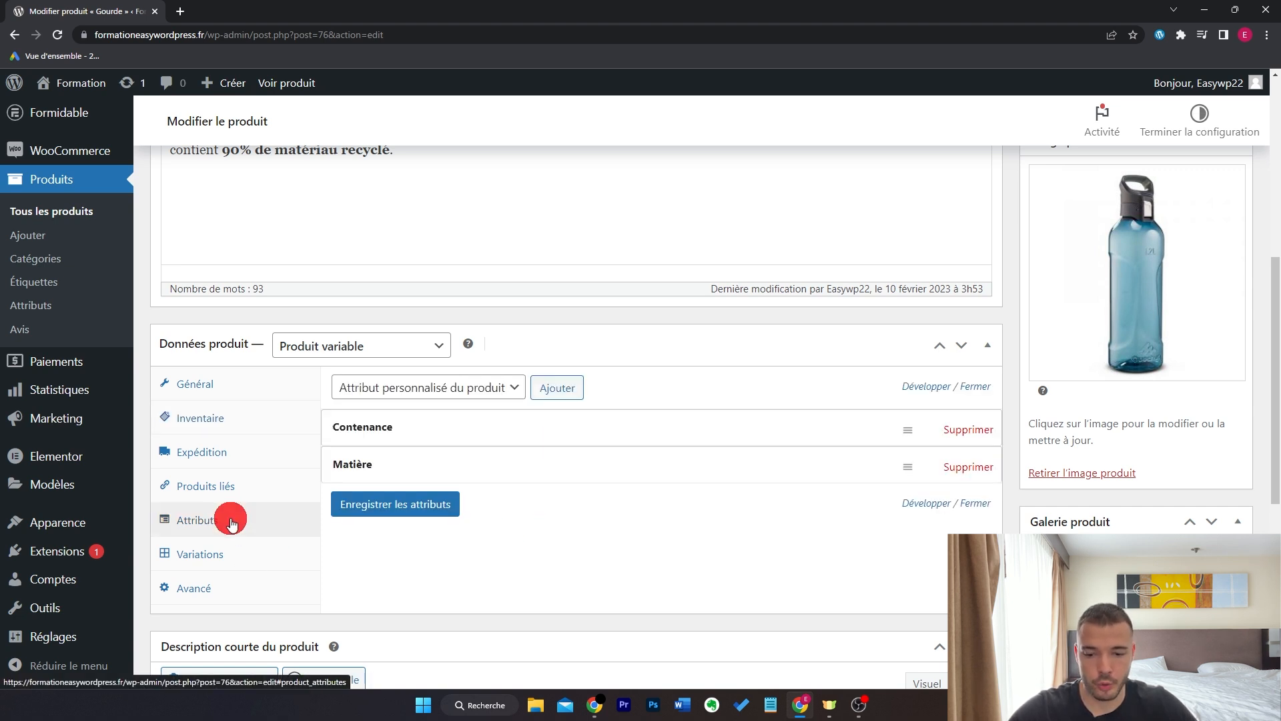
# - Add a custom attribute named Couleur with the values Bleu | Rouge
pyautogui.click(555, 389)
pyautogui.click(424, 569)
pyautogui.write('Couleur')
pyautogui.press('Tab')
pyautogui.write('Bleu | Rouge')
pyautogui.scroll(-3, 566, 499)
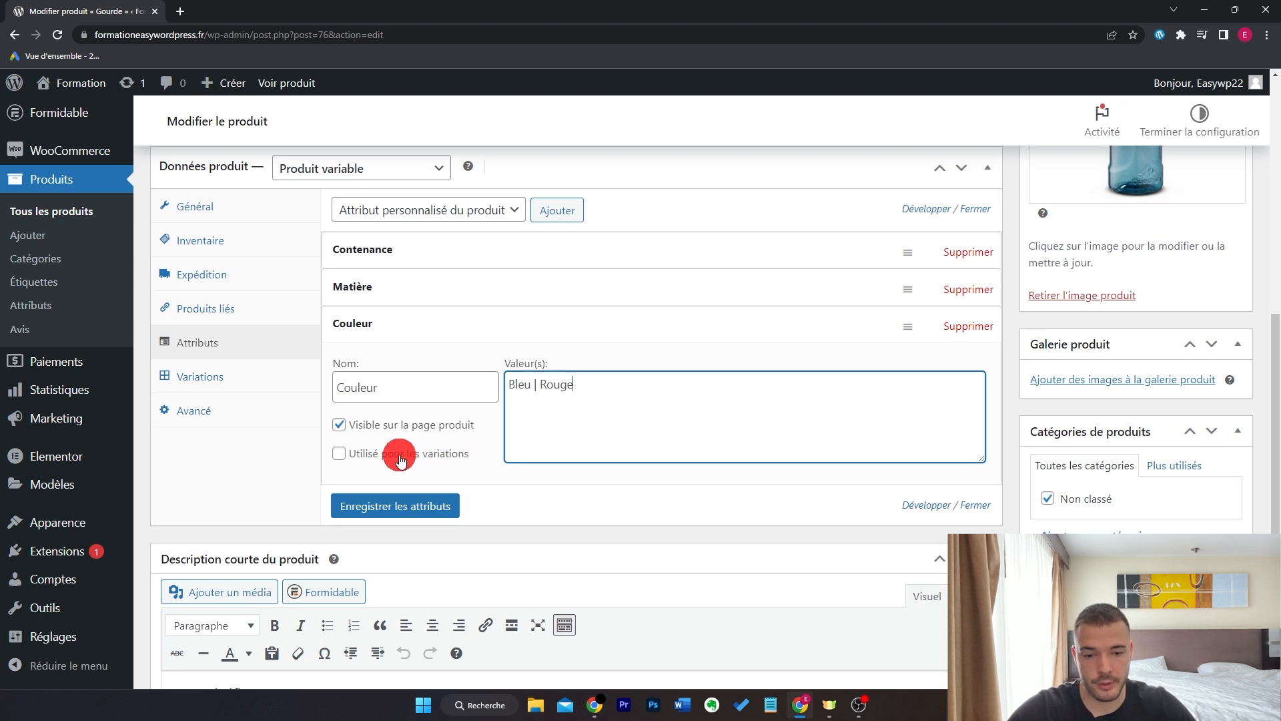
# - Mark Couleur as used for variations, add Blanc to its values, and save the attributes
pyautogui.click(461, 460)
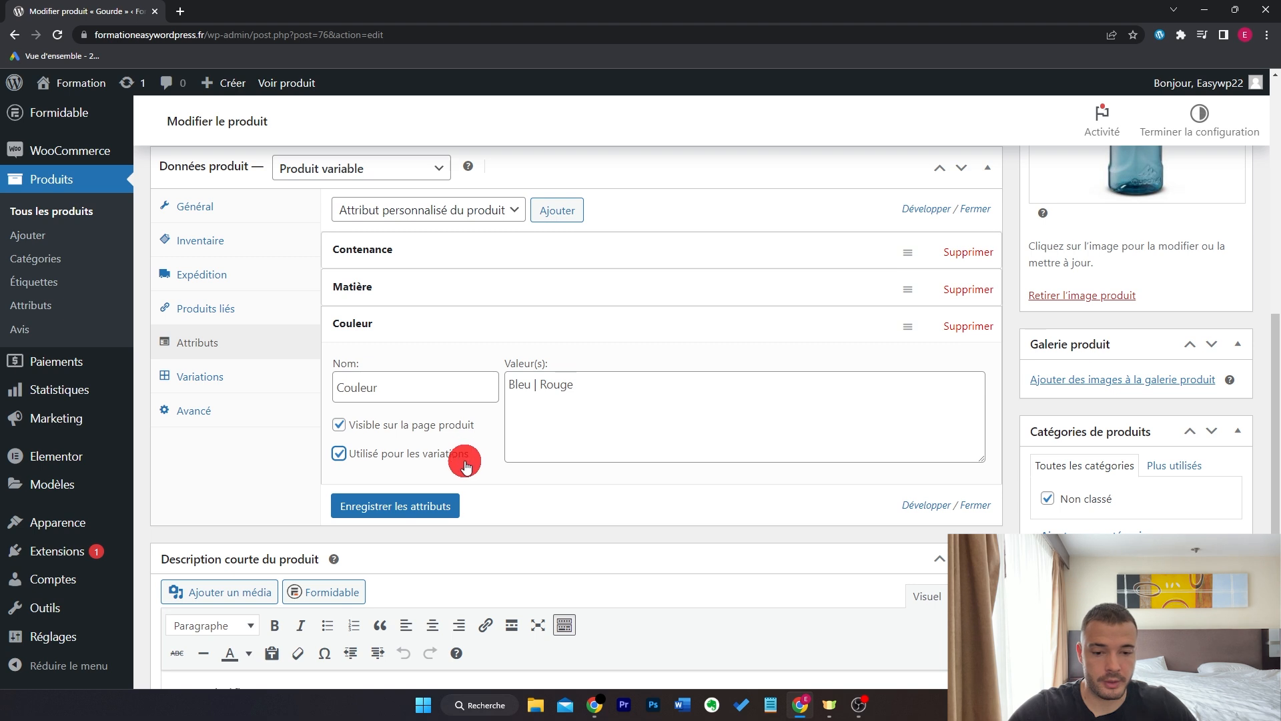
pyautogui.click(536, 386)
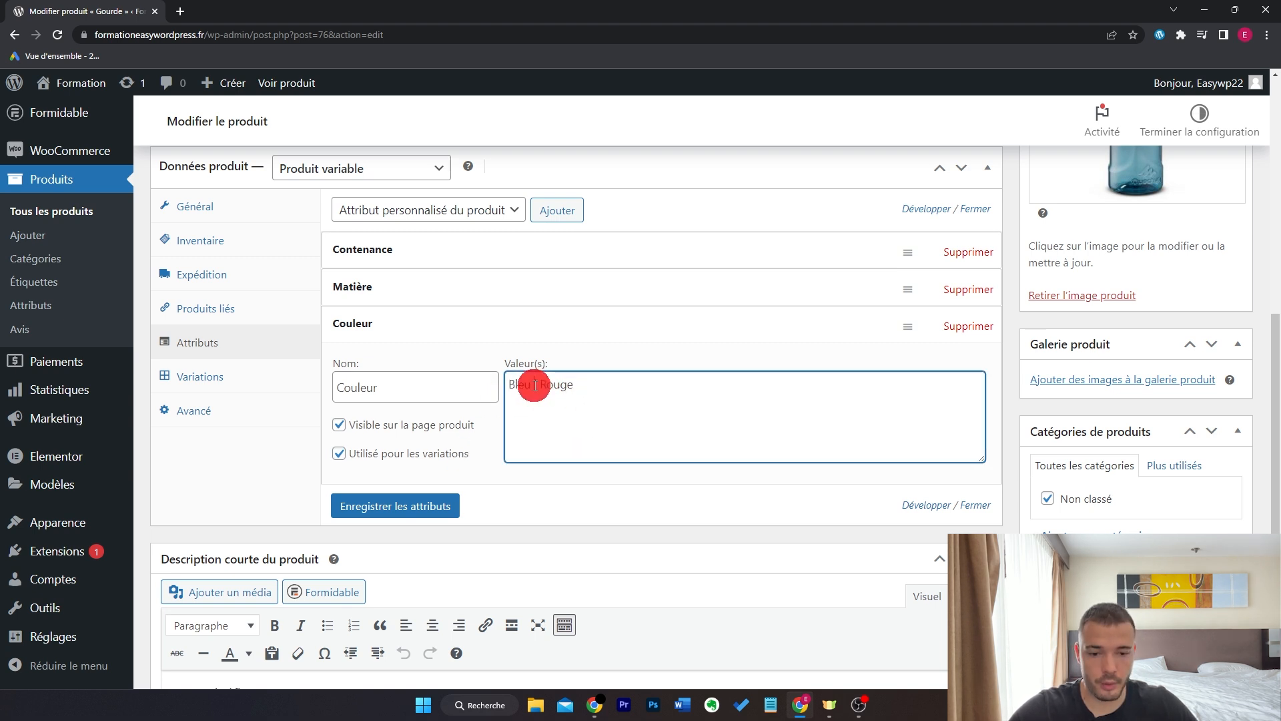
pyautogui.click(607, 384)
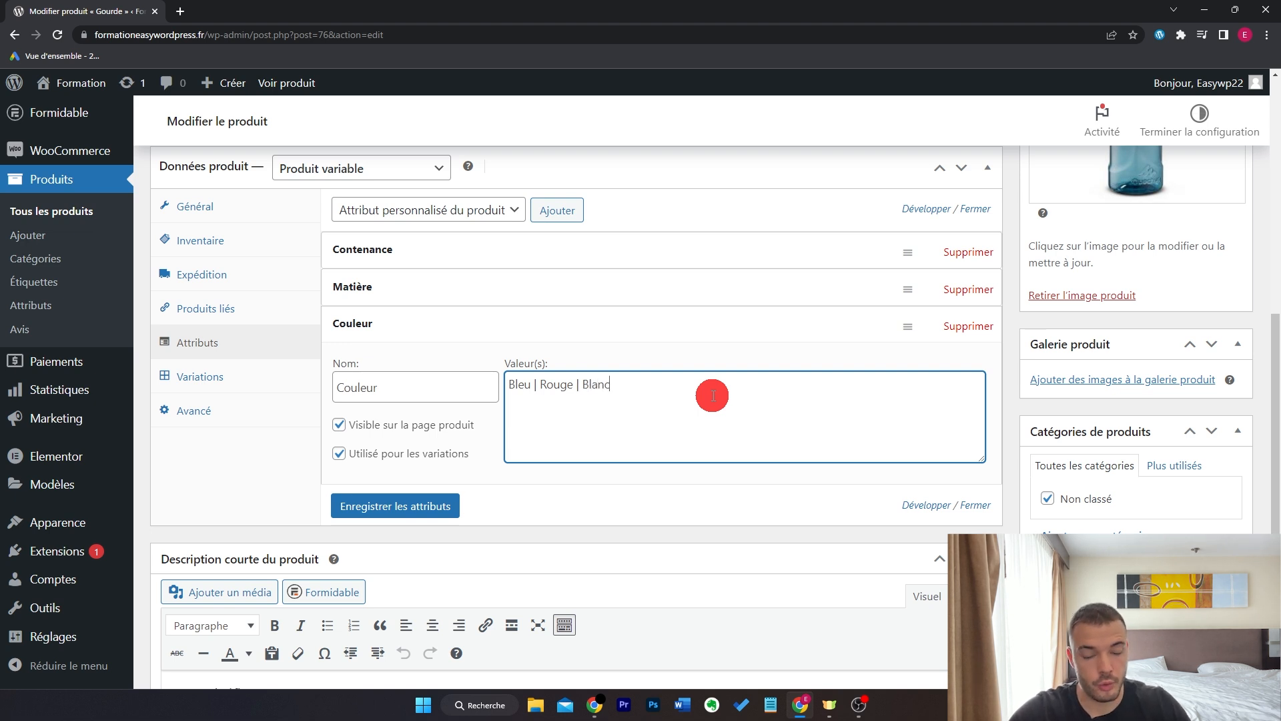
pyautogui.click(434, 513)
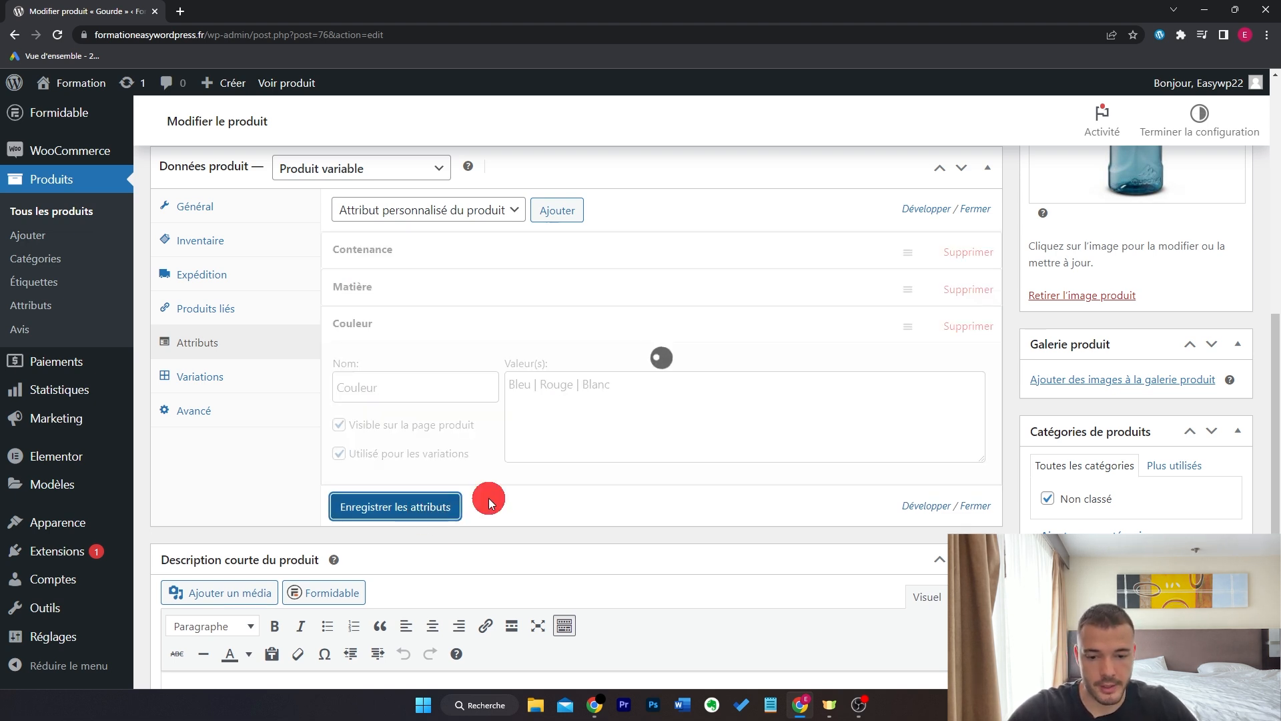
pyautogui.click(286, 375)
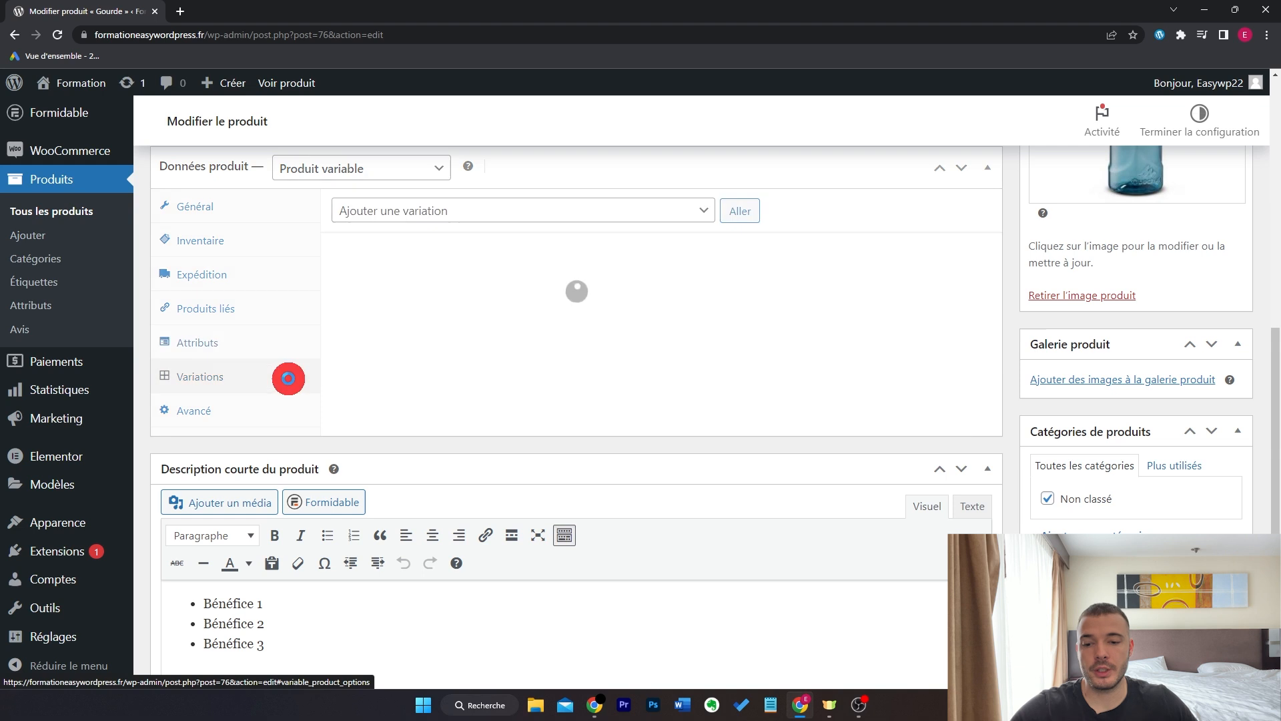
# - Create variations from all attributes, producing the three colour variations
pyautogui.click(610, 217)
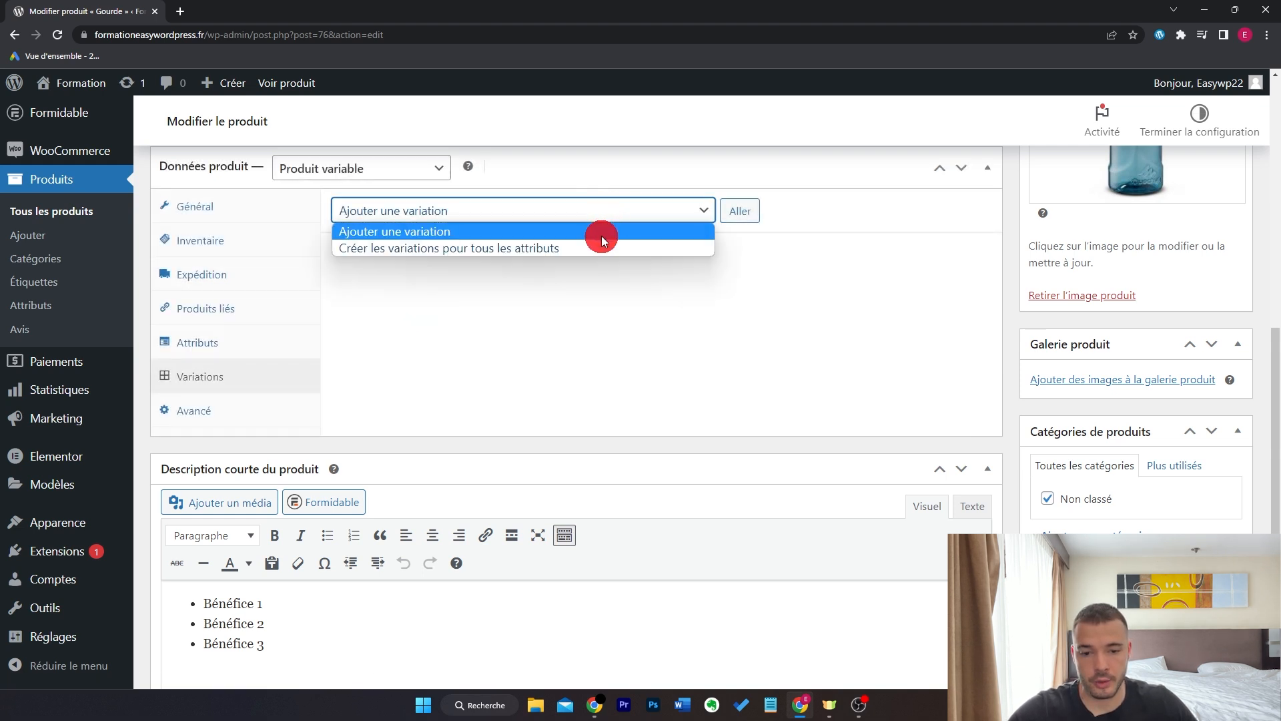
pyautogui.click(562, 248)
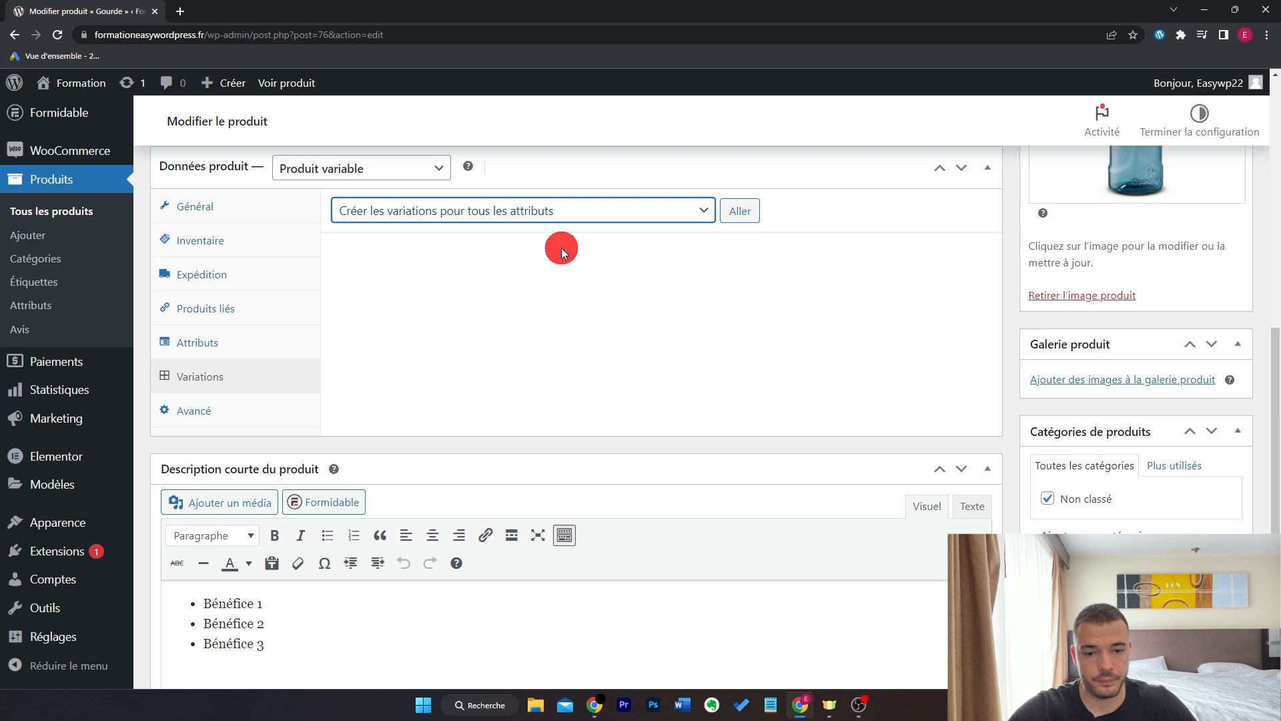
pyautogui.click(742, 212)
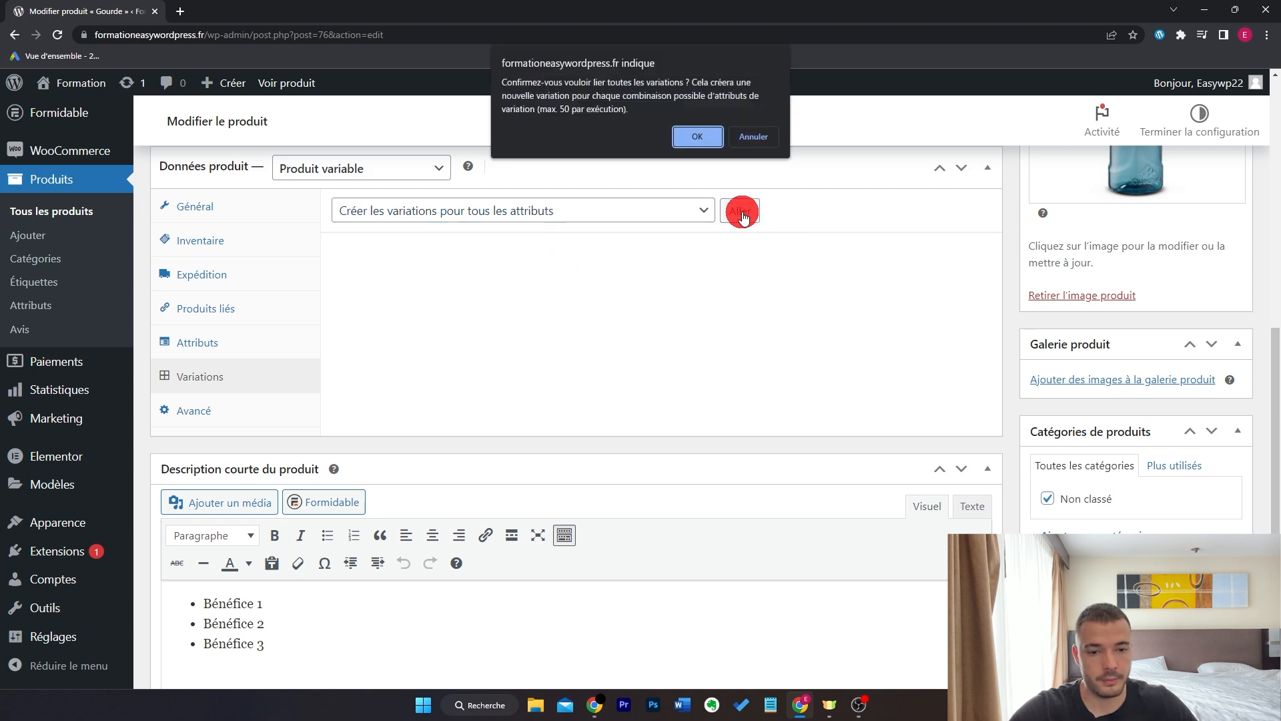
pyautogui.click(682, 141)
pyautogui.click(755, 112)
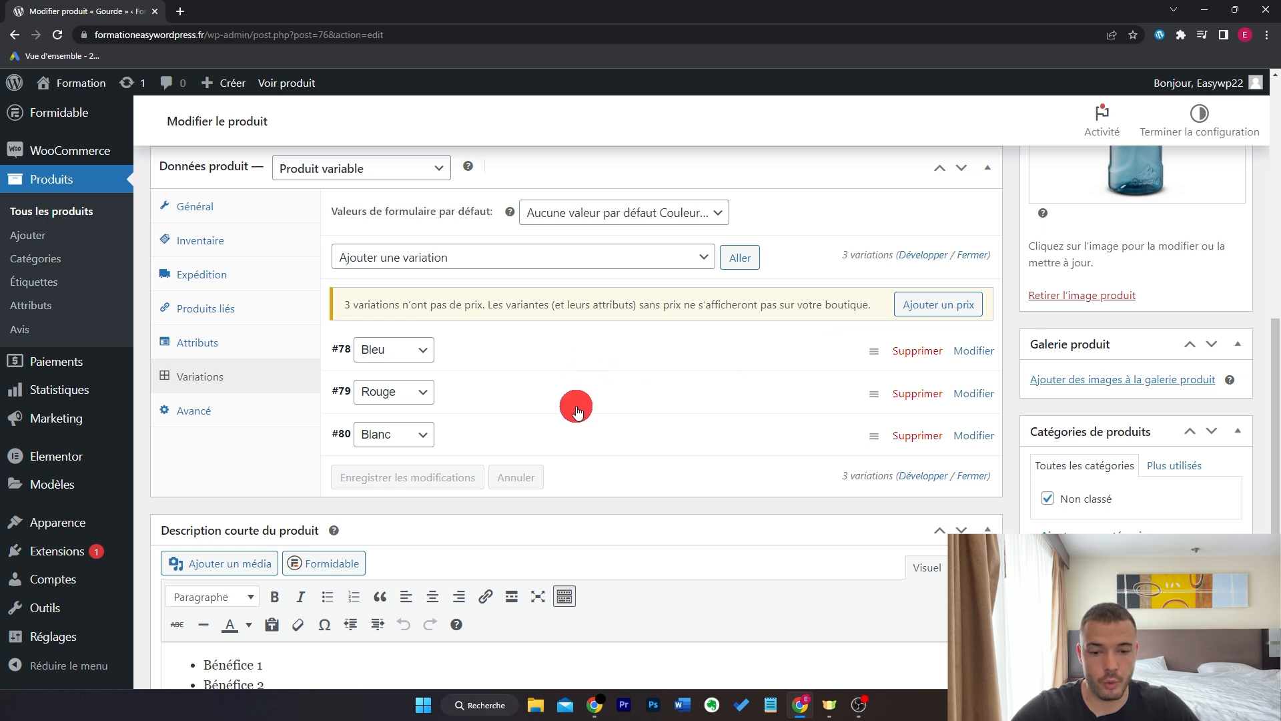
# - Set the blue bottle photo as the Bleu variation's image
pyautogui.click(587, 353)
pyautogui.scroll(-1, 587, 354)
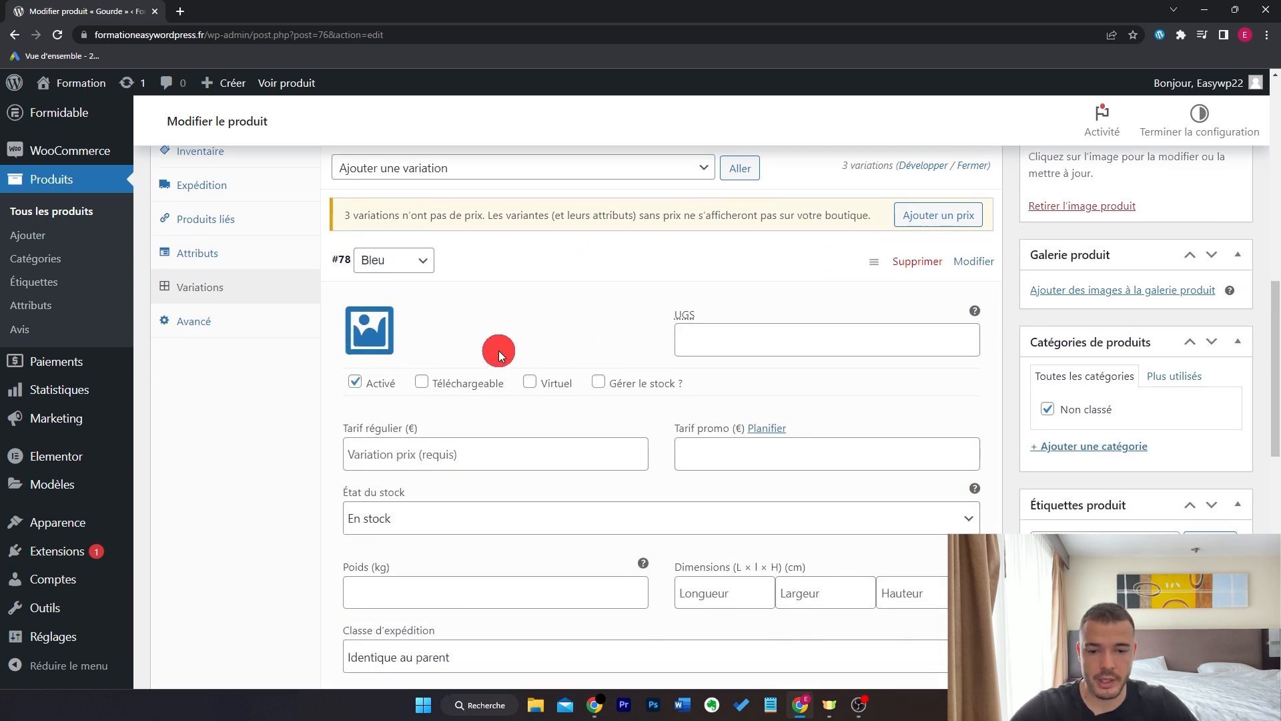
pyautogui.click(381, 338)
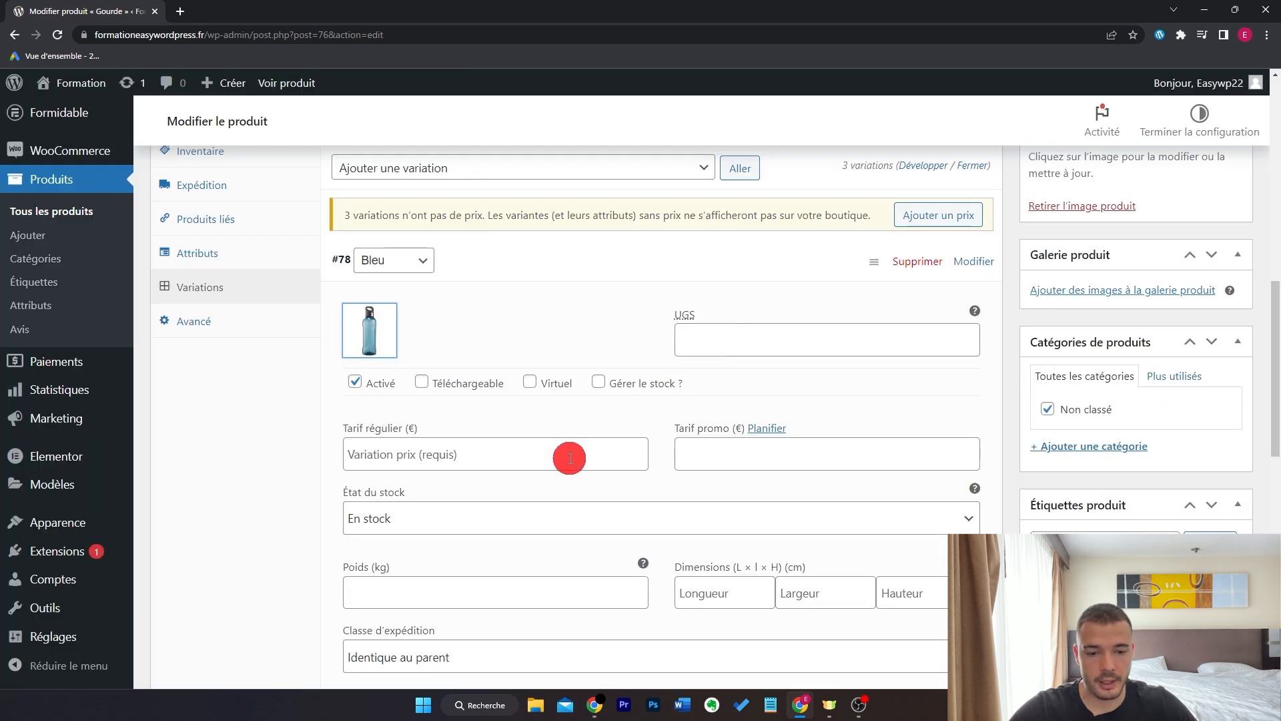
pyautogui.scroll(-1, 724, 455)
pyautogui.scroll(-1, 516, 385)
pyautogui.scroll(1, 667, 386)
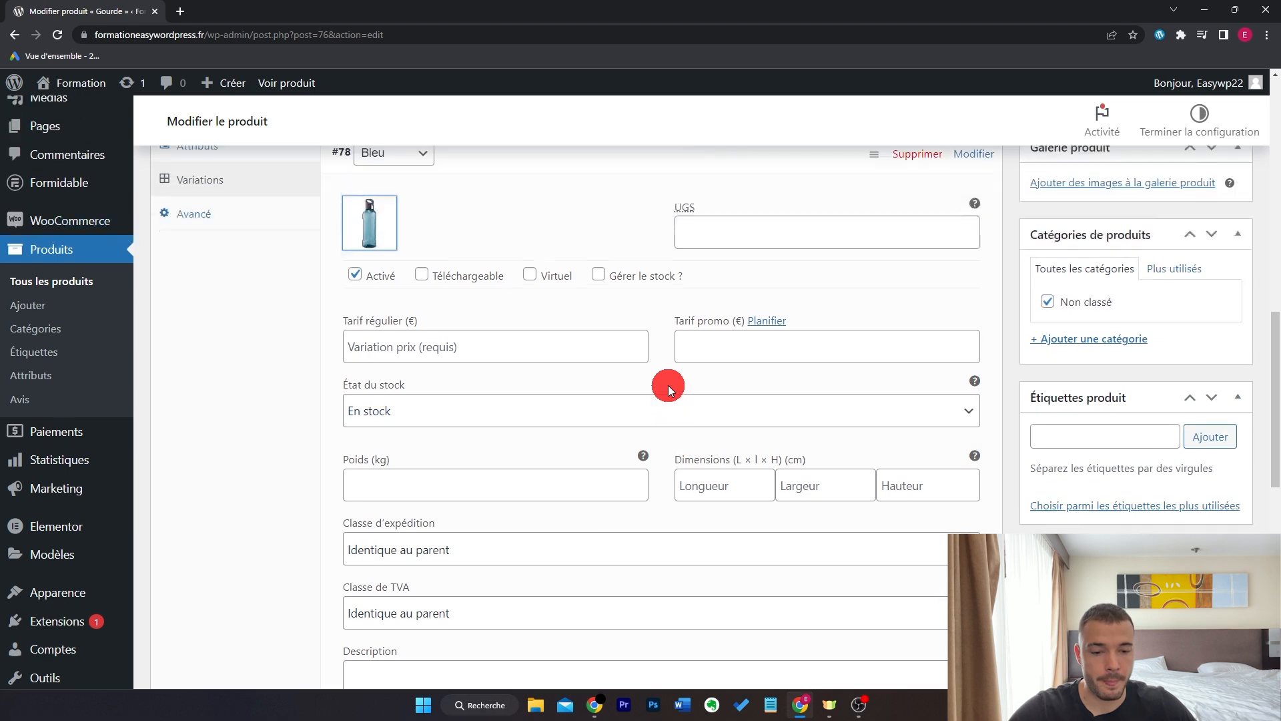
pyautogui.scroll(-1, 687, 364)
pyautogui.scroll(3, 687, 372)
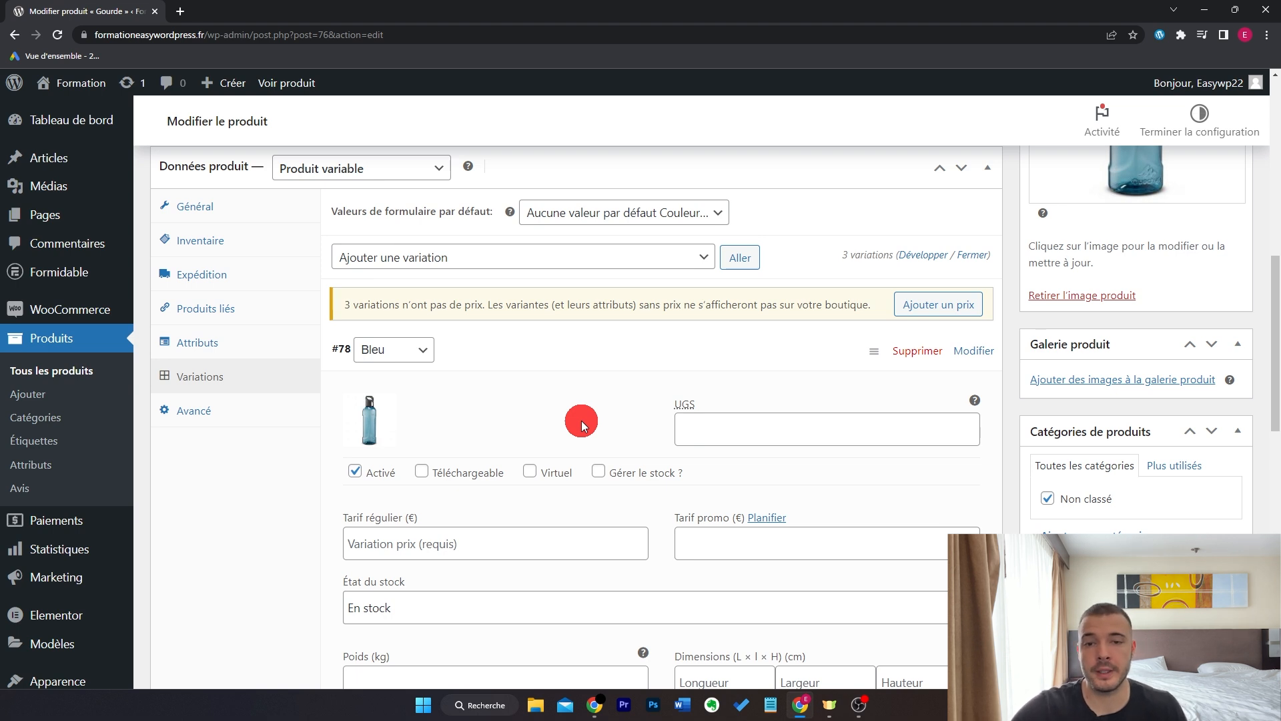
# - Set a regular price of 19,90 on all three variations
pyautogui.click(590, 360)
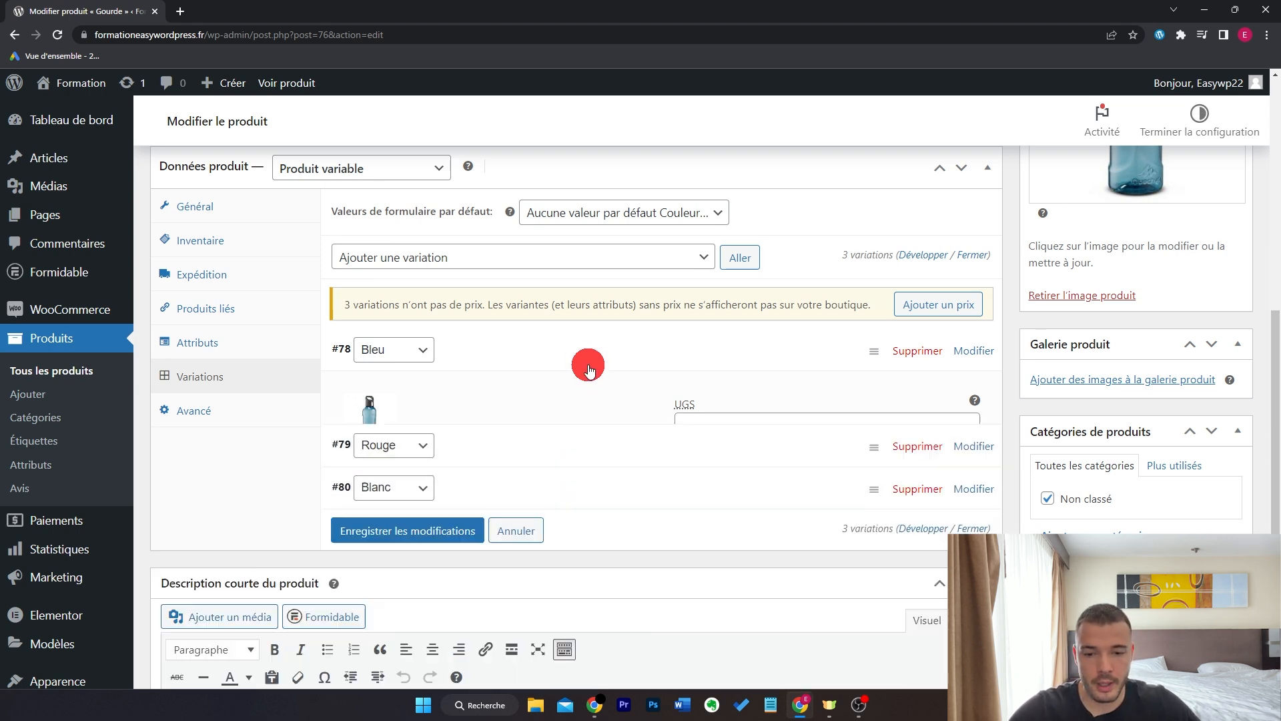
pyautogui.click(530, 254)
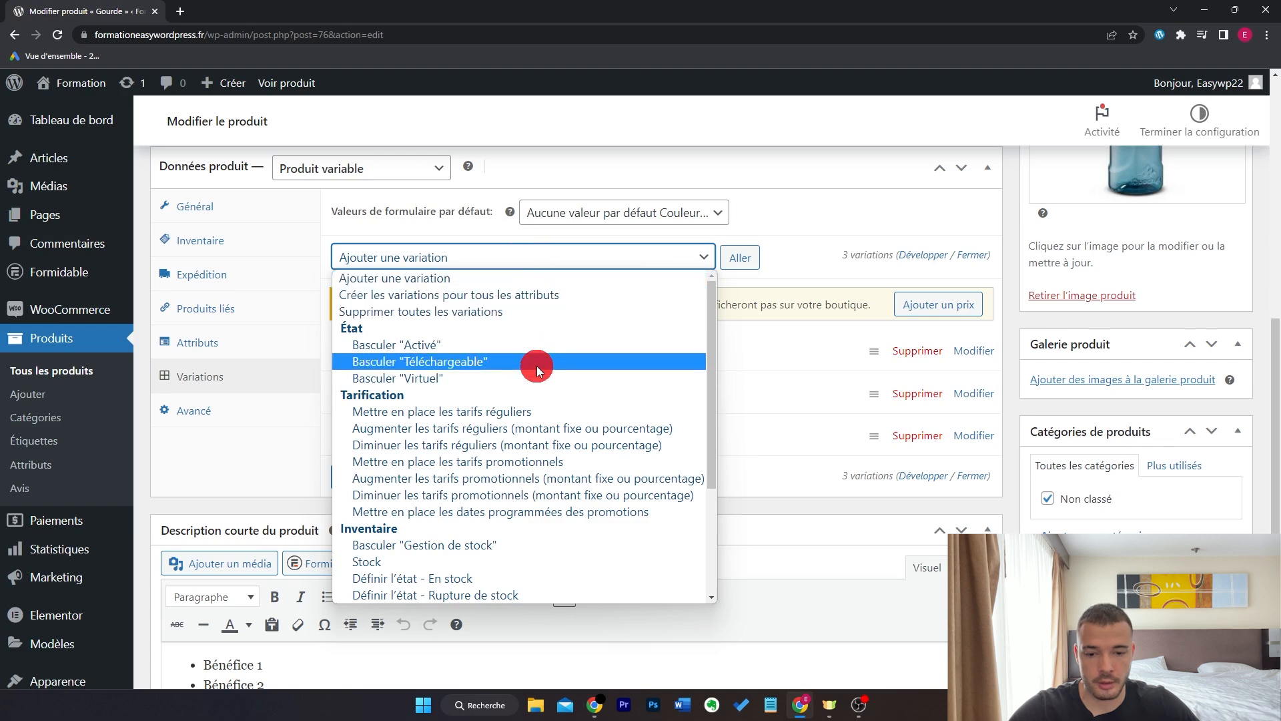
pyautogui.click(571, 414)
pyautogui.click(739, 258)
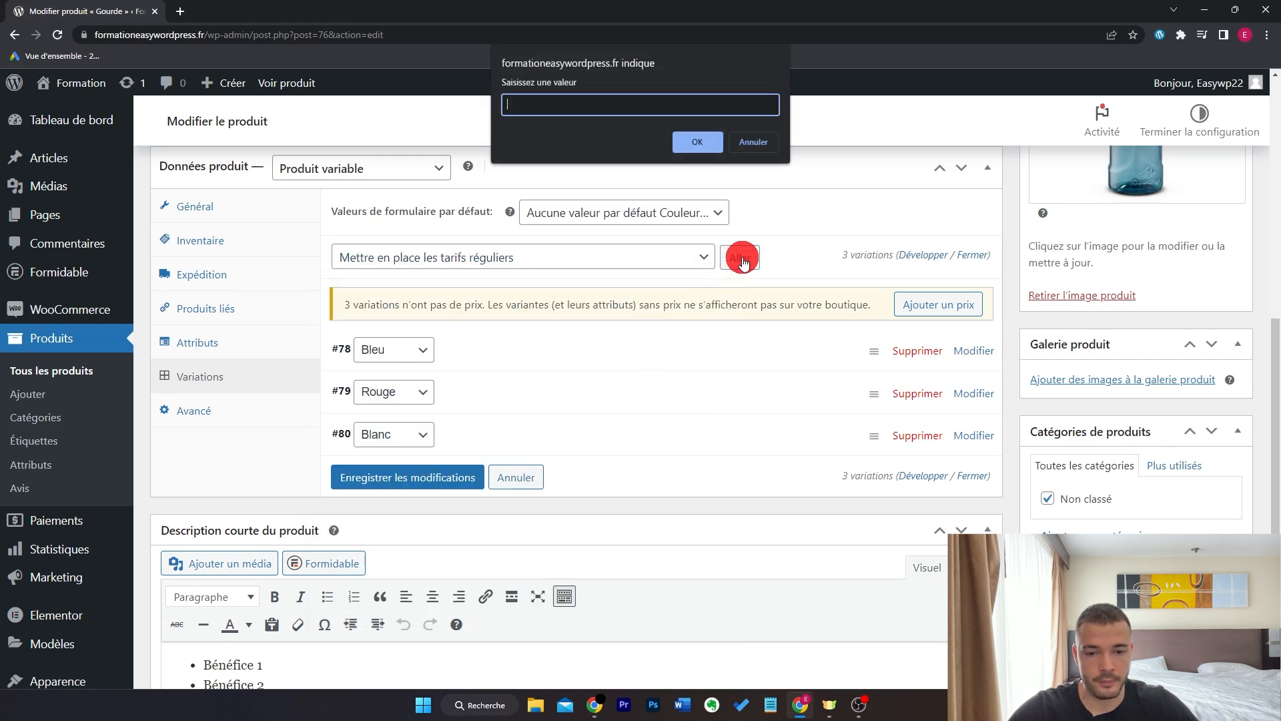
pyautogui.write('19,90')
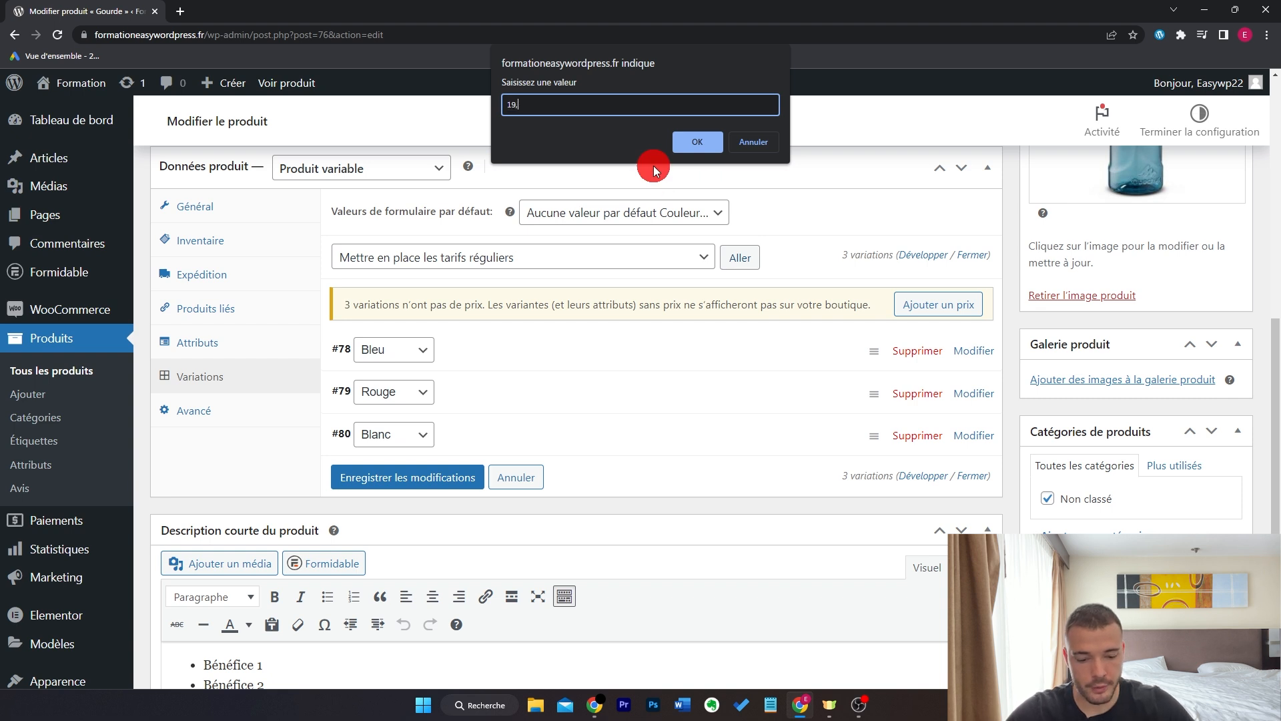
pyautogui.click(694, 140)
pyautogui.click(693, 113)
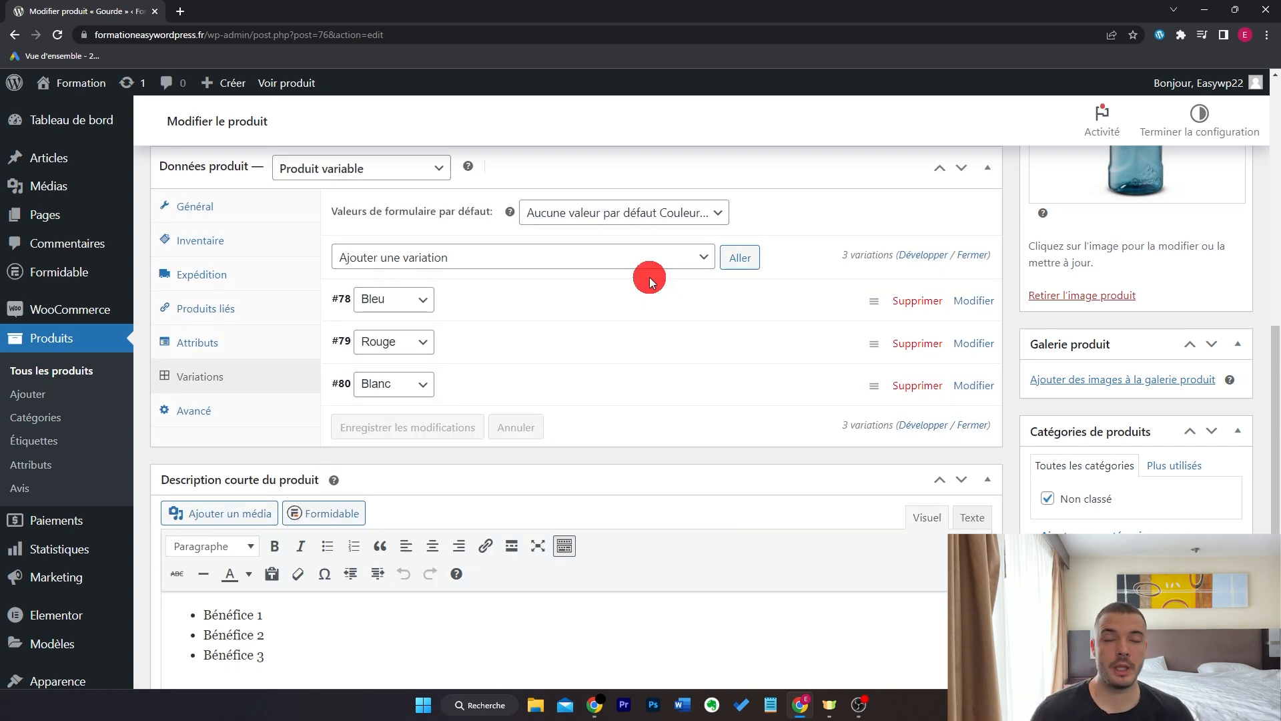
# - Give the Rouge variation the red bottle image and save the variation changes
pyautogui.click(567, 344)
pyautogui.scroll(-2, 553, 350)
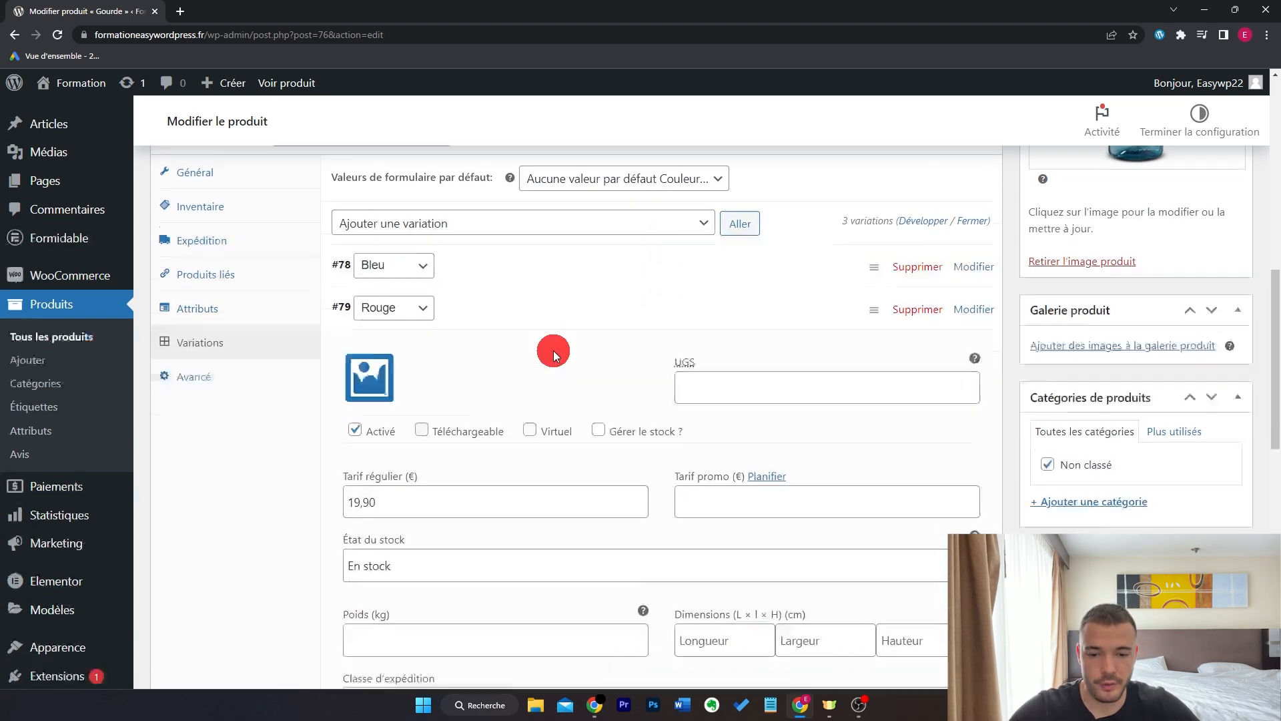
pyautogui.click(372, 338)
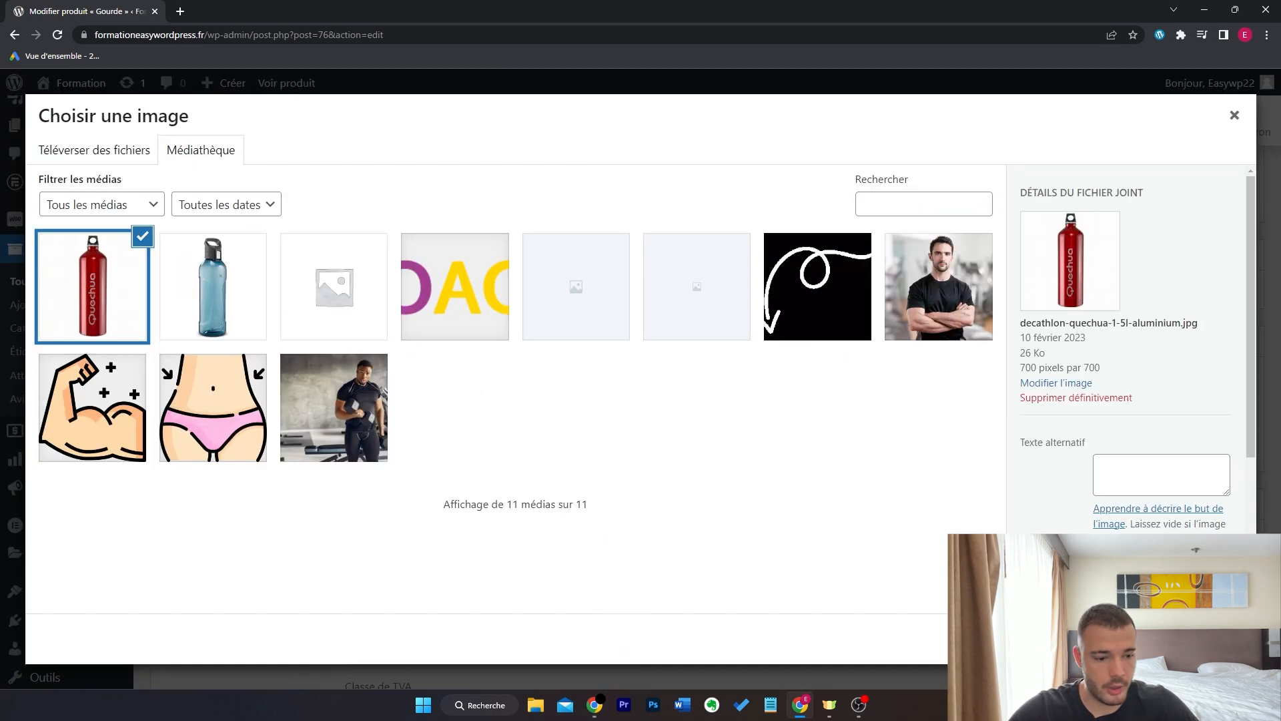
pyautogui.click(1178, 638)
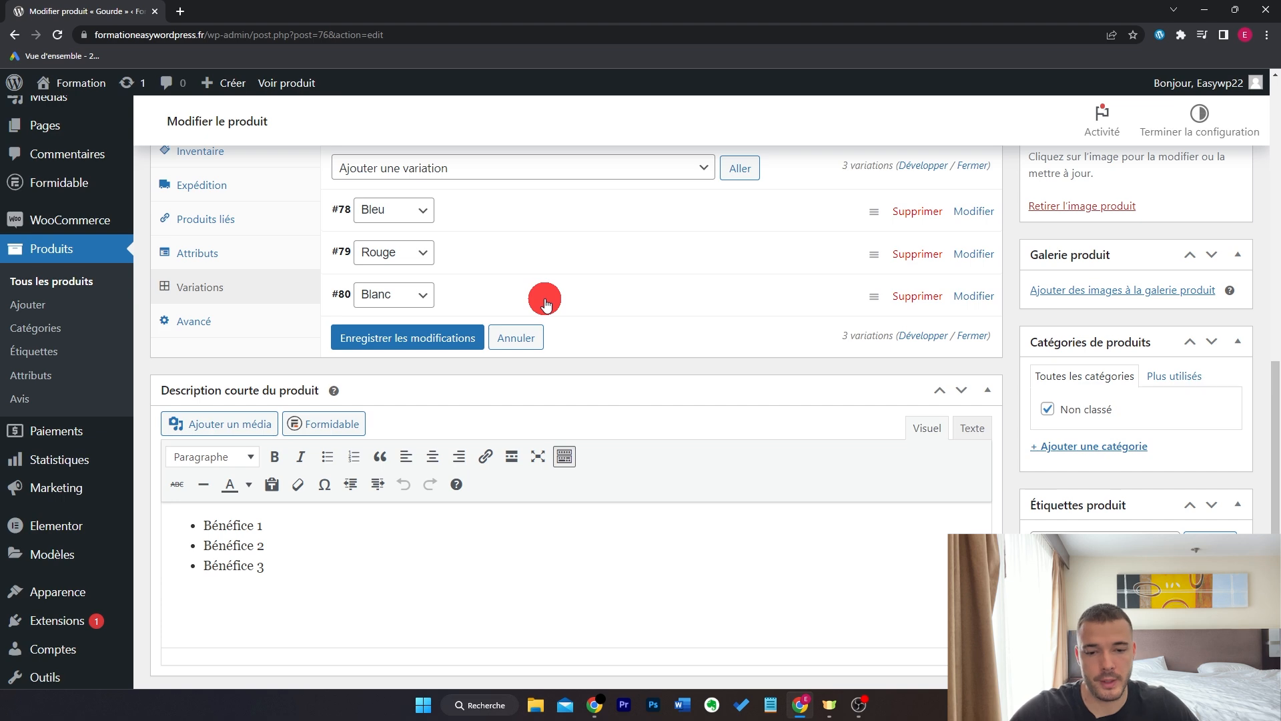
pyautogui.scroll(1, 560, 314)
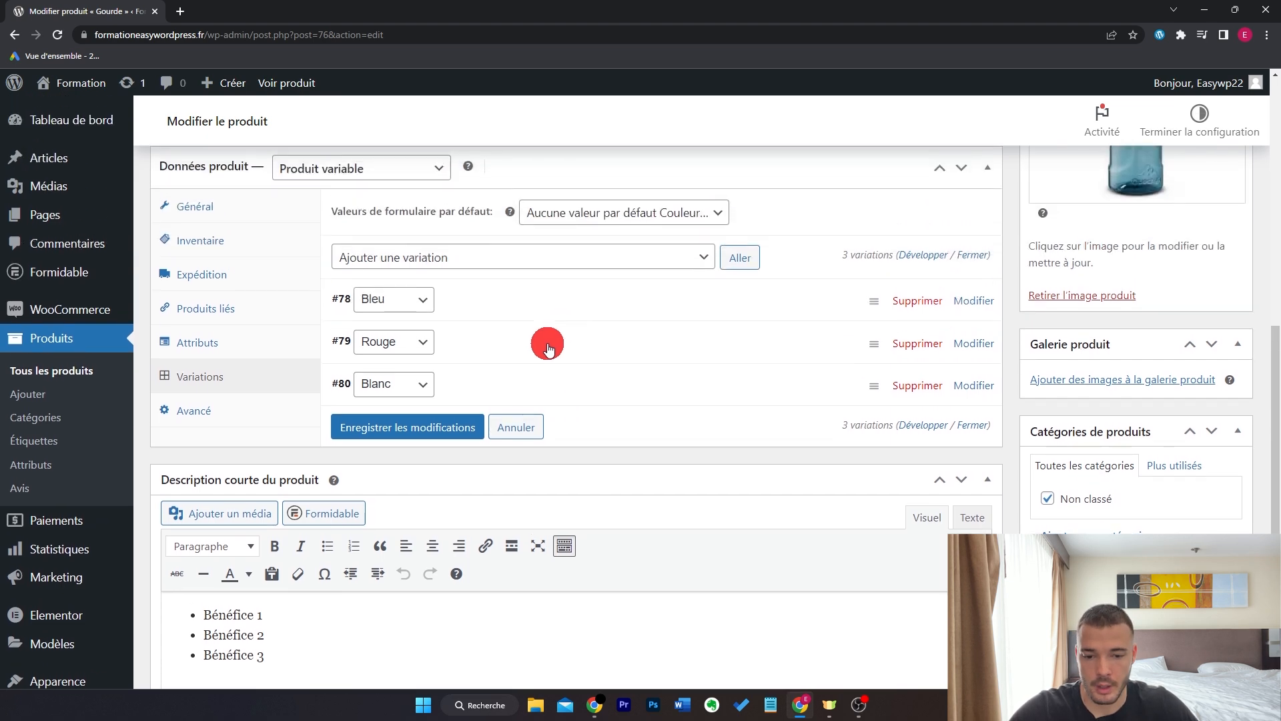
pyautogui.click(475, 427)
pyautogui.scroll(10, 846, 389)
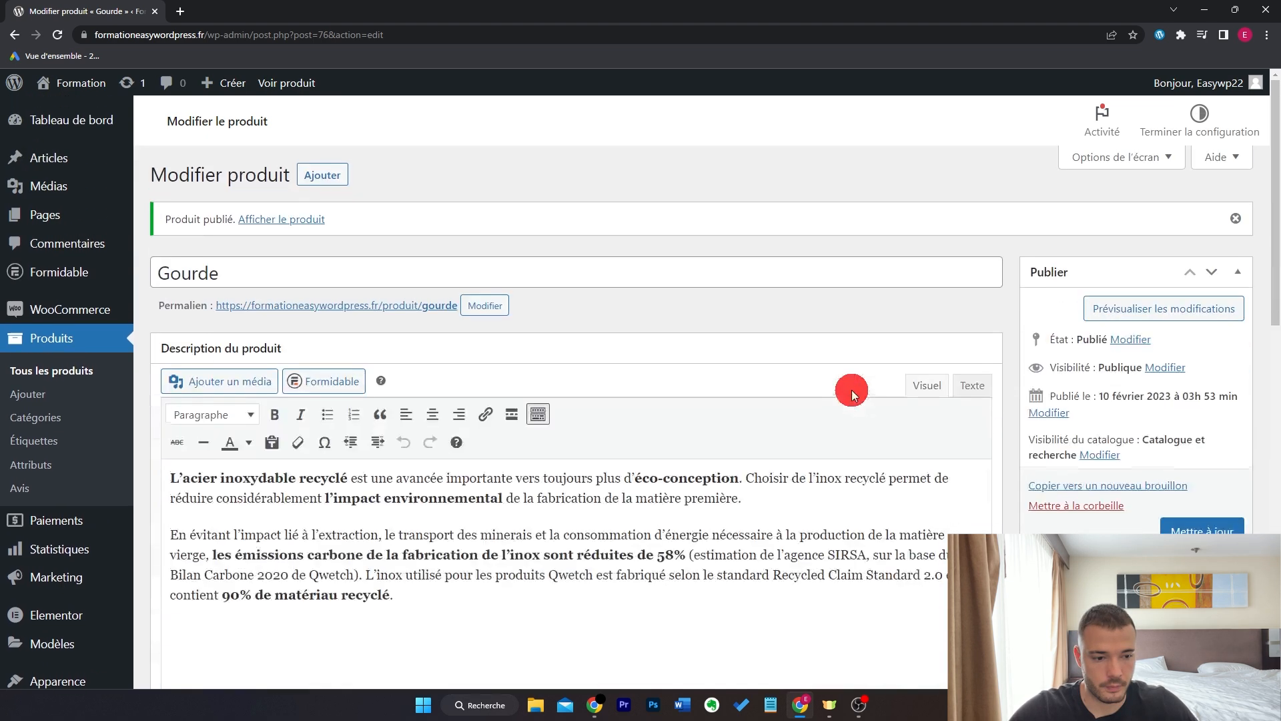
# - Update the Gourde product and view its live shop page in a new tab
pyautogui.click(1194, 527)
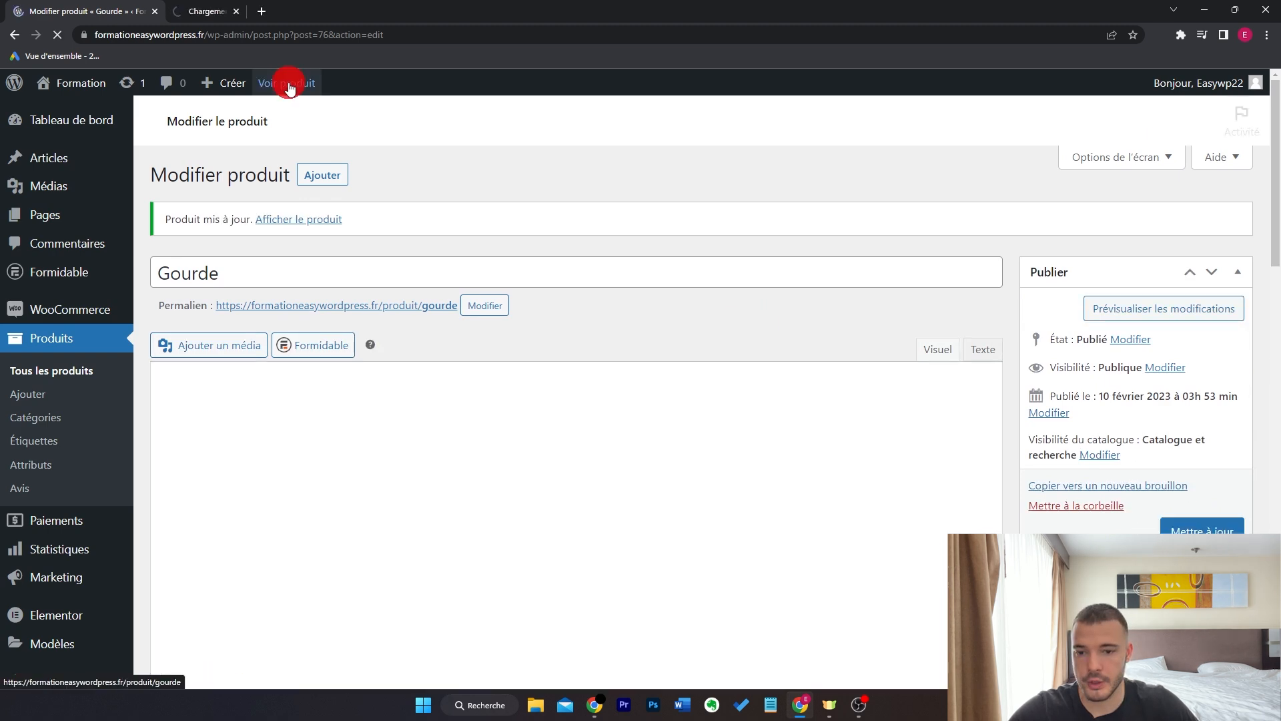
pyautogui.keyDown('ctrl'); pyautogui.click(286, 83); pyautogui.keyUp('ctrl')
pyautogui.click(234, 11)
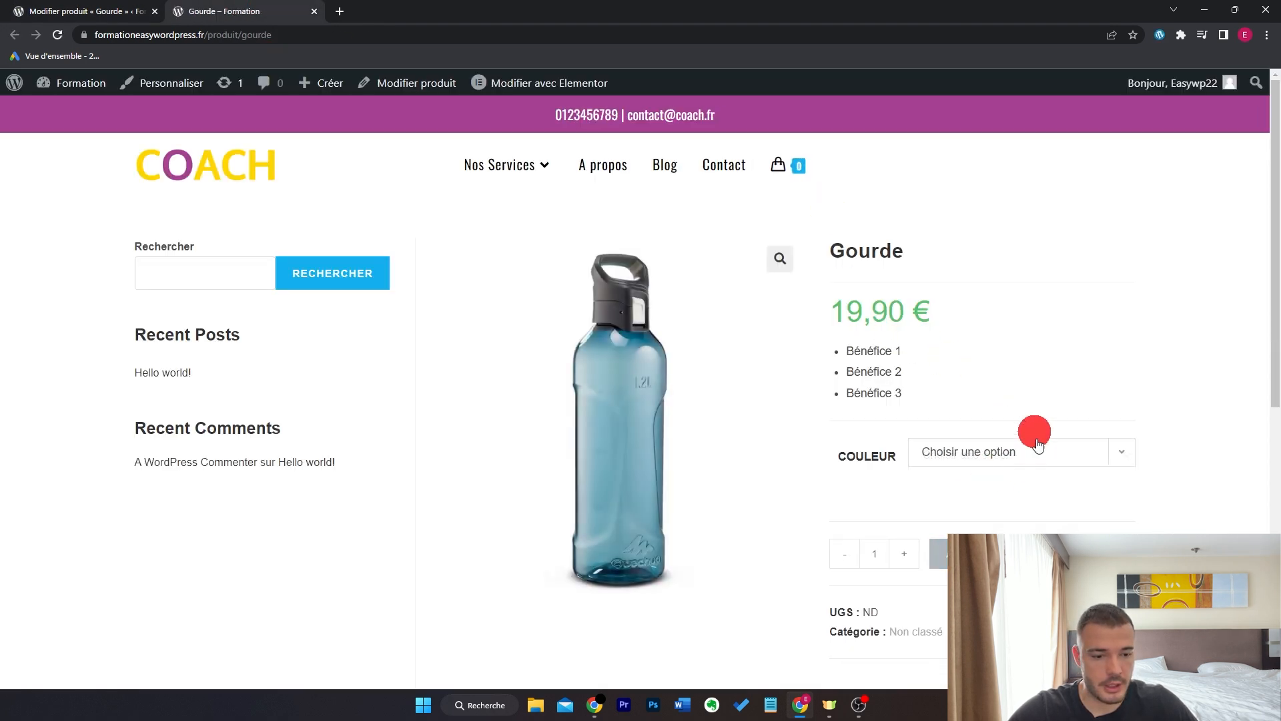
# - Pick Bleu, then Rouge, in the Couleur dropdown to show the red bottle at 19,90 €
pyautogui.click(1063, 456)
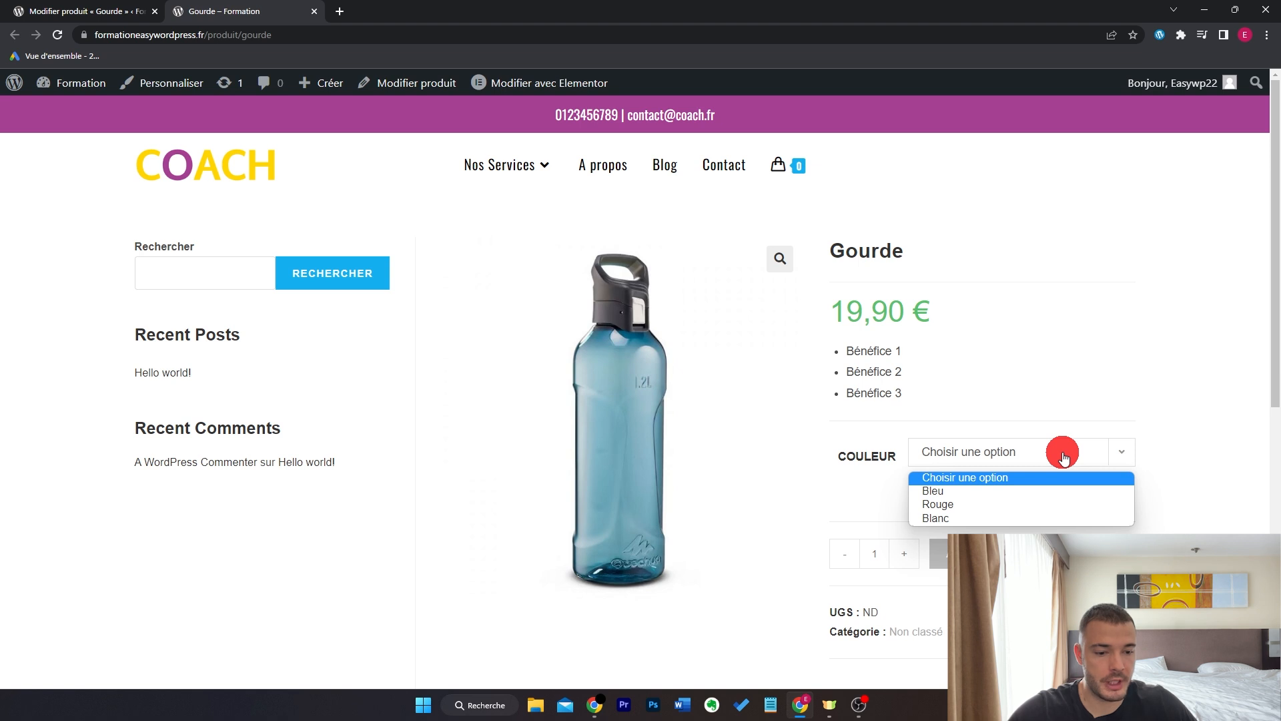
pyautogui.click(1006, 492)
pyautogui.click(992, 457)
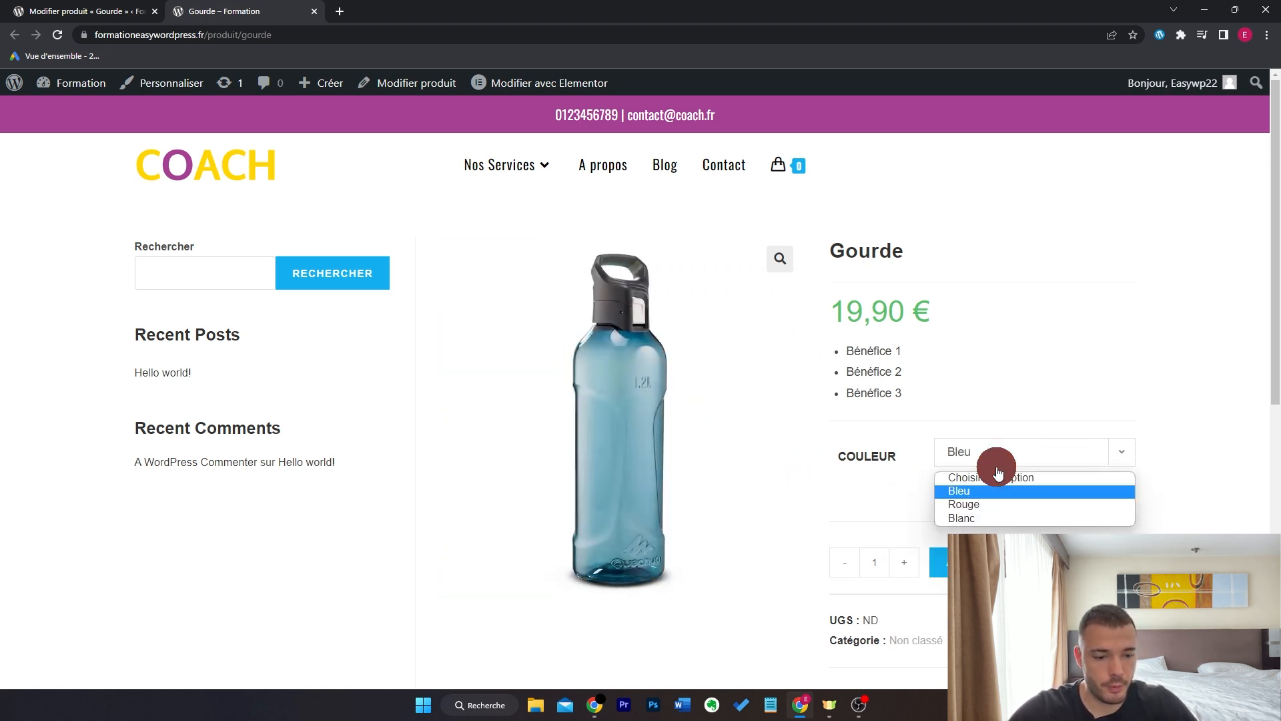
pyautogui.click(994, 507)
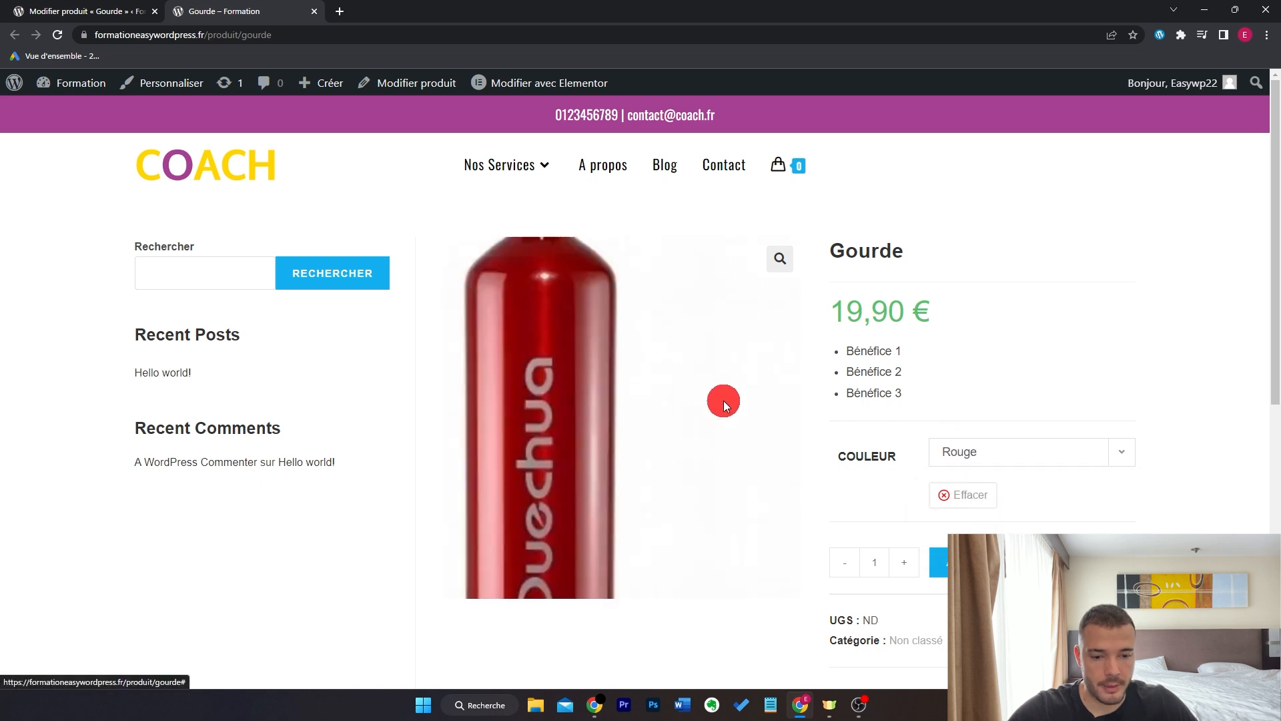
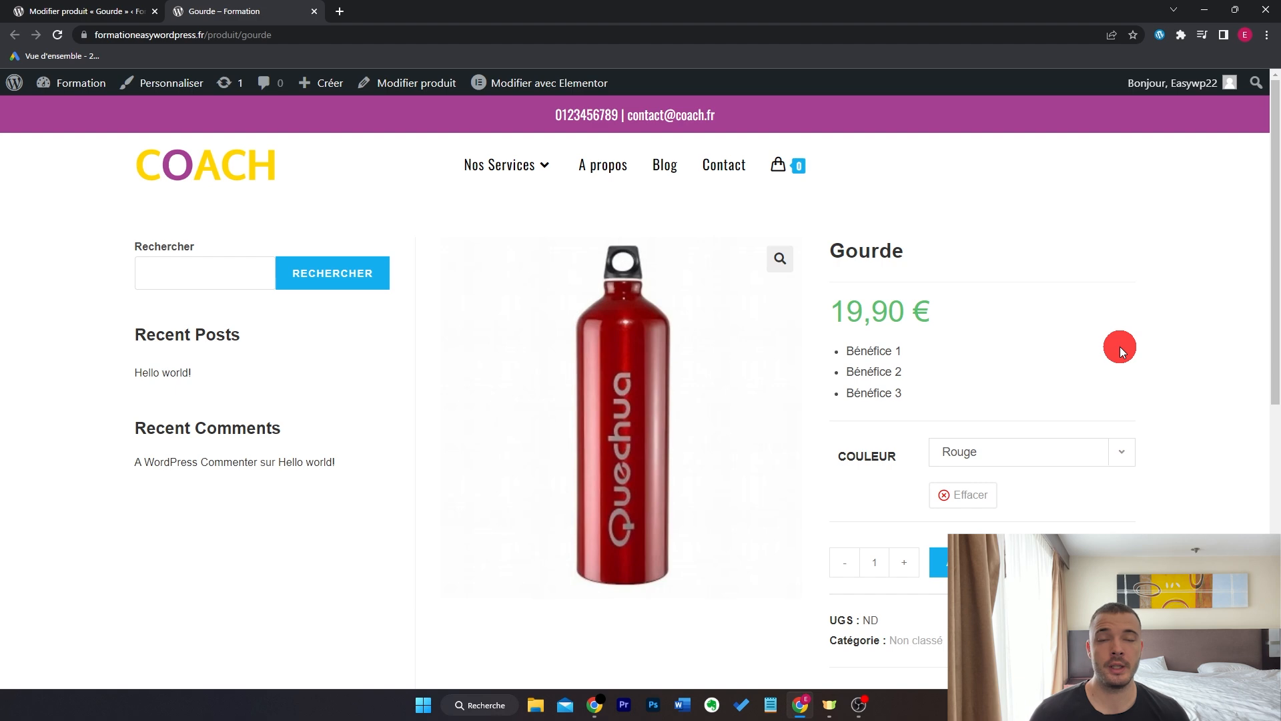
# - Return to the Gourde product's 'Modifier produit' tab and scroll through its edit screen
pyautogui.click(131, 8)
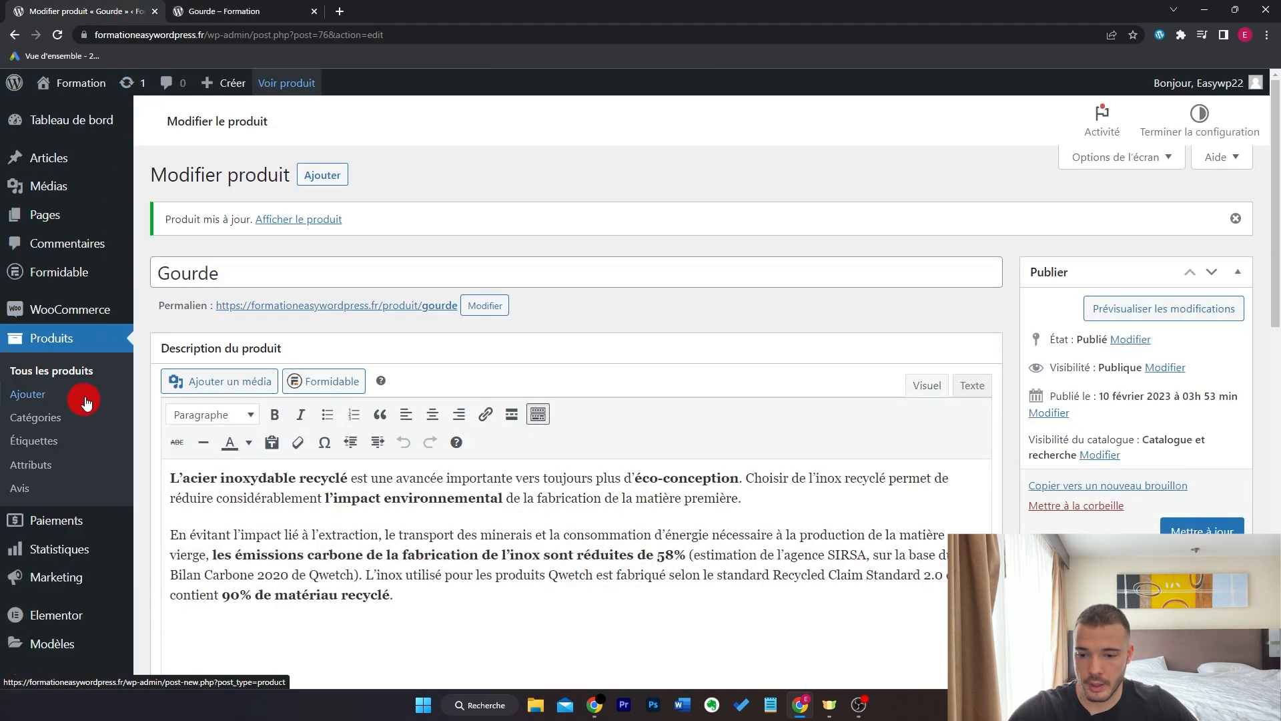
pyautogui.scroll(-10, 1066, 407)
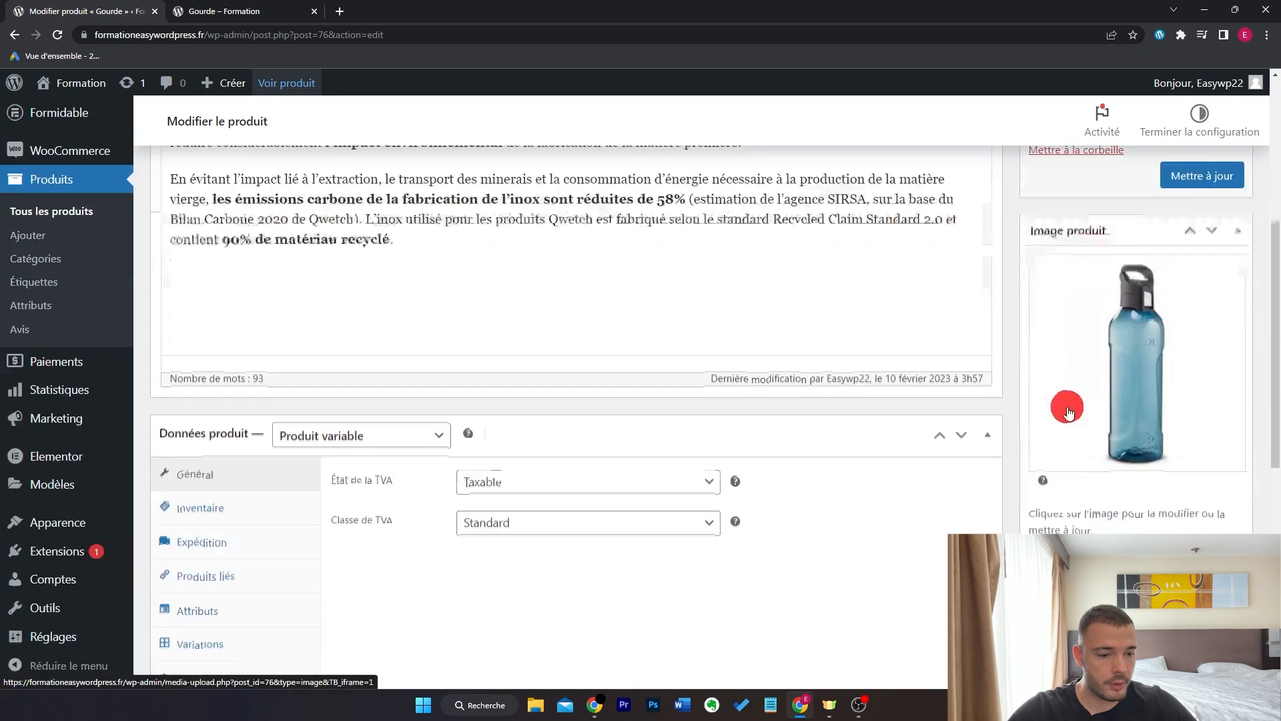
pyautogui.scroll(-3, 1110, 396)
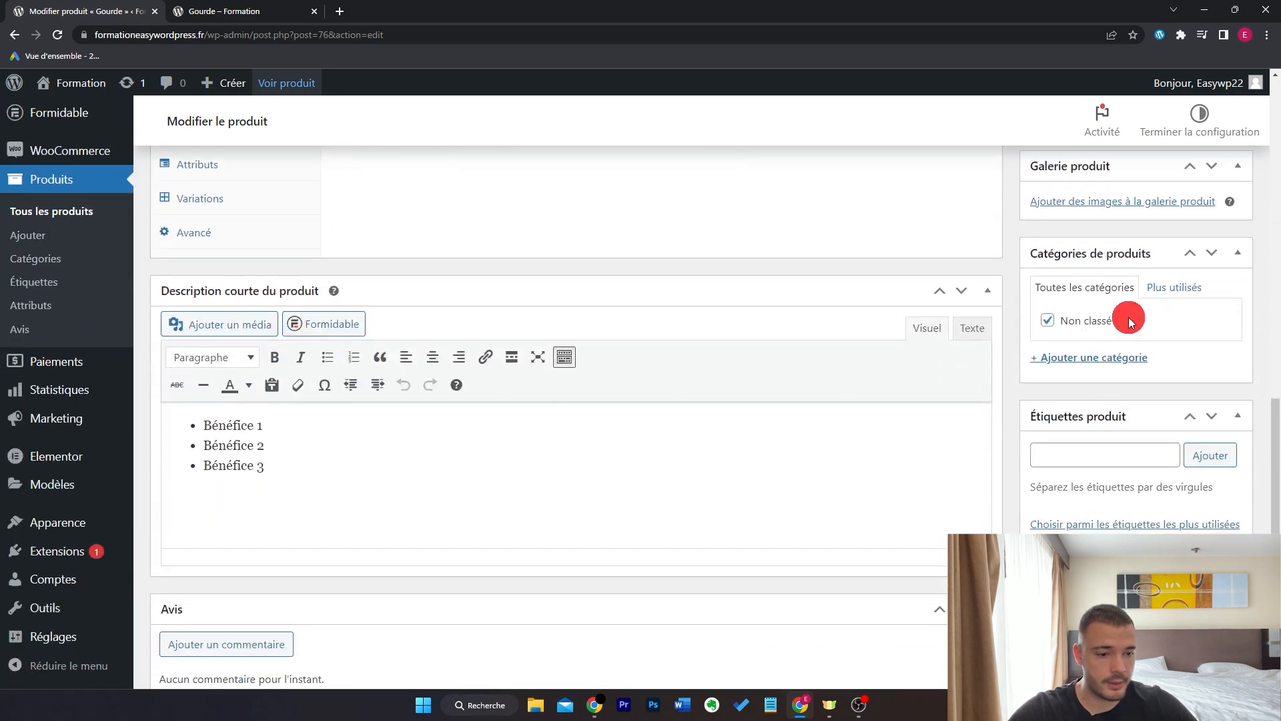
pyautogui.scroll(4, 1131, 323)
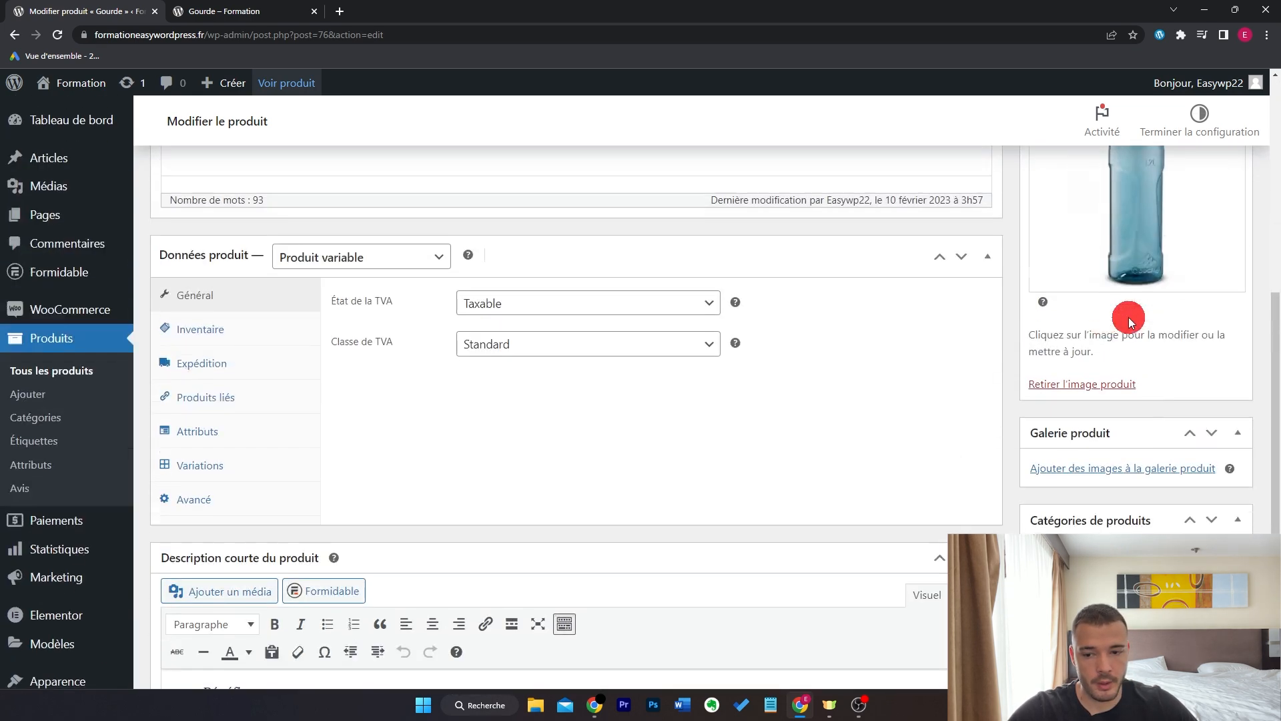
# - Add the top-level product categories Accessoires and Vêtements
pyautogui.click(65, 423)
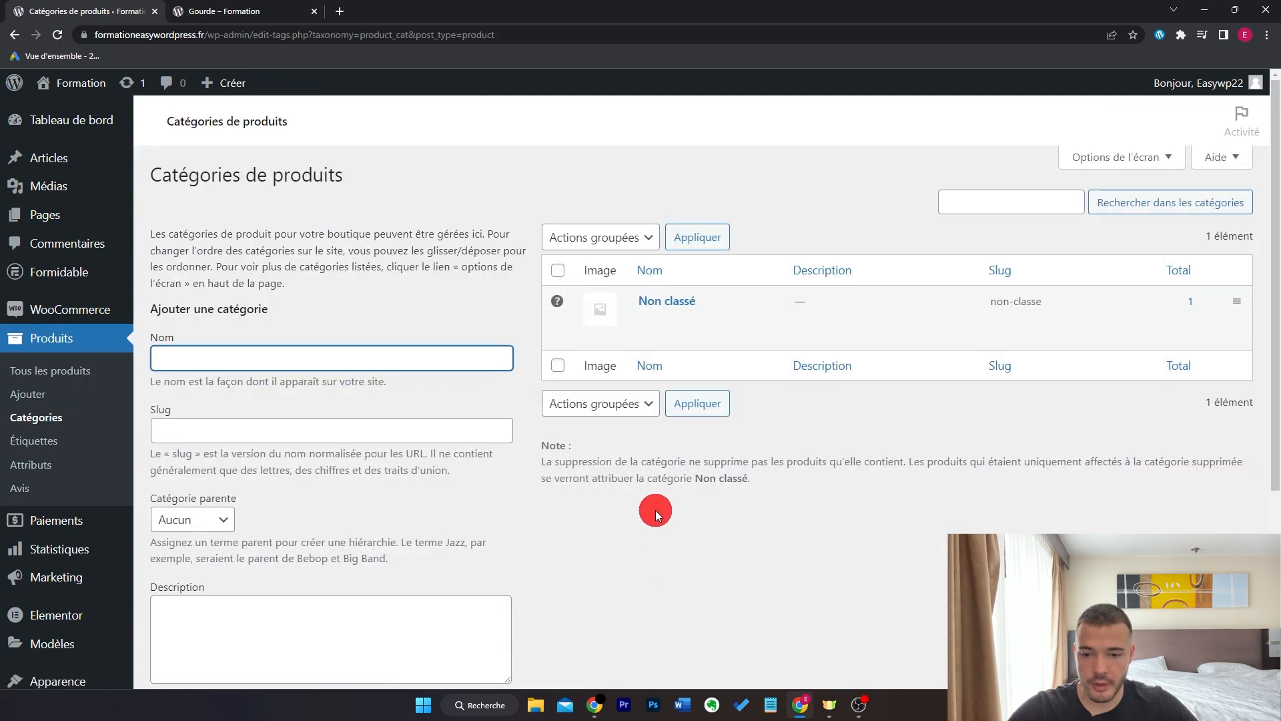
pyautogui.scroll(-2, 655, 509)
pyautogui.write('Al')
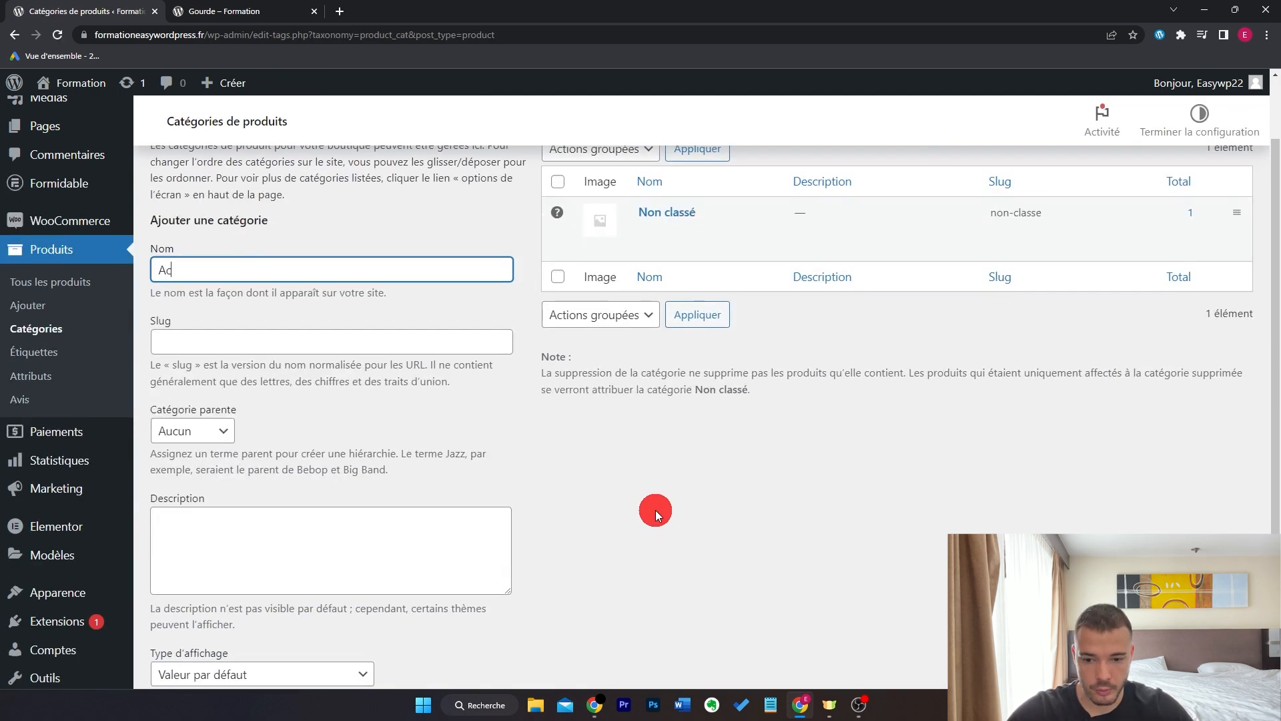
pyautogui.scroll(-2, 655, 510)
pyautogui.click(237, 614)
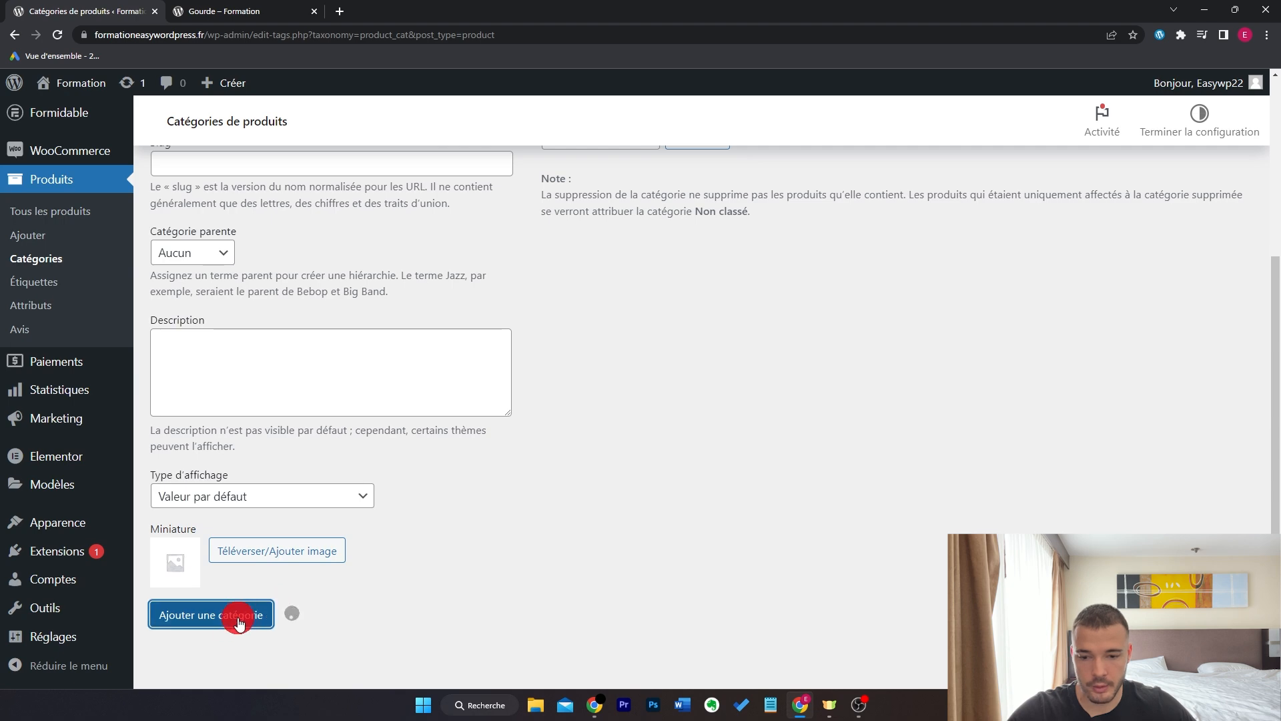
pyautogui.write('V')
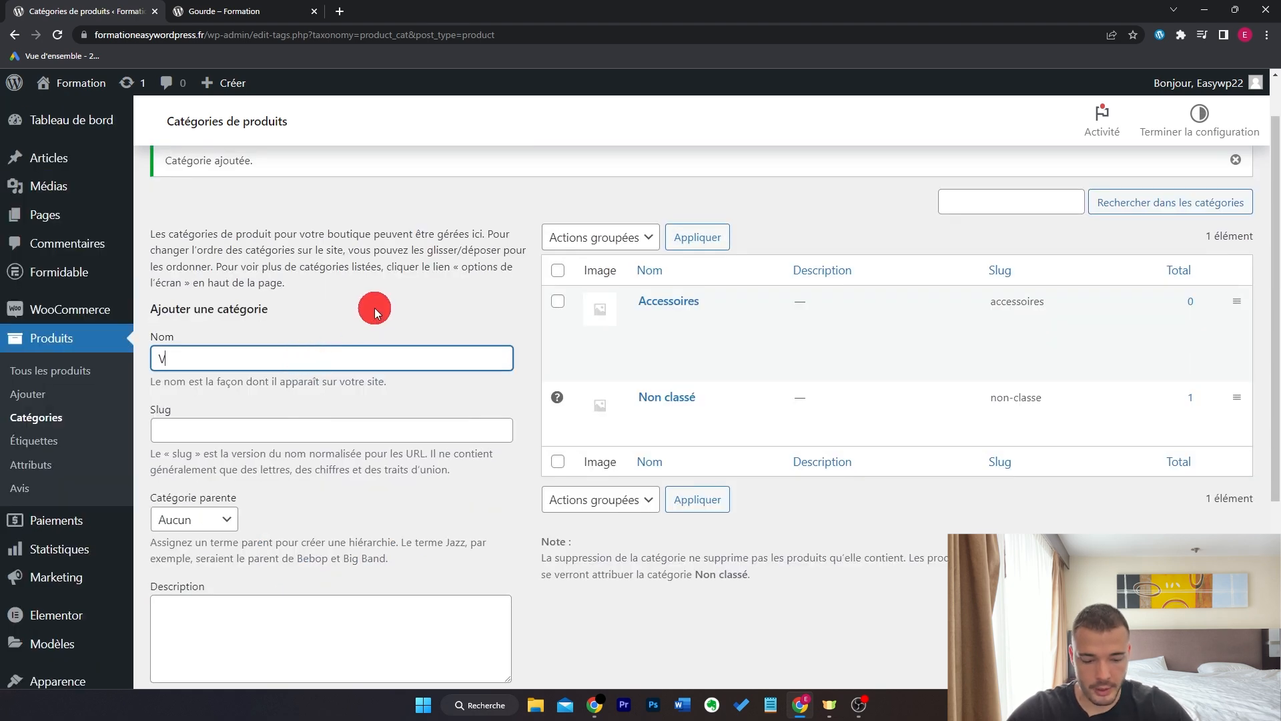
pyautogui.write('élos')
pyautogui.scroll(-4, 374, 307)
pyautogui.click(258, 599)
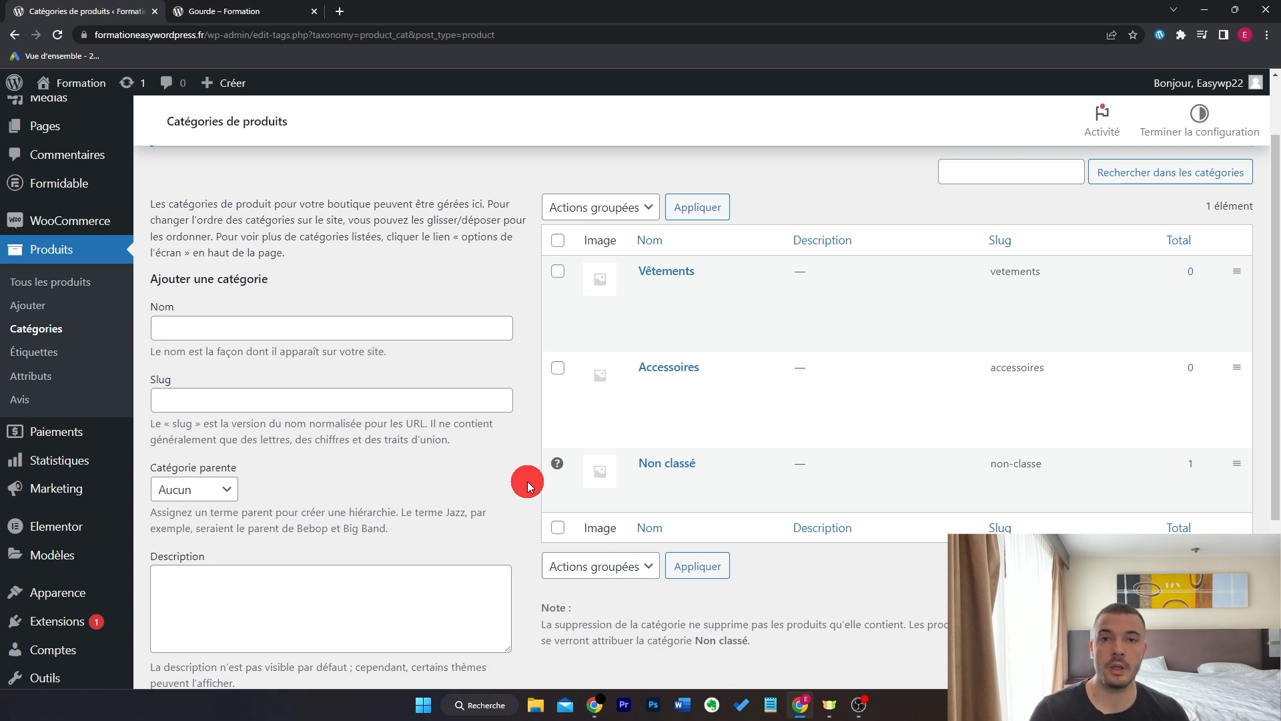
# - Add subcategories Pulls and Jogging under Vêtements
pyautogui.click(421, 332)
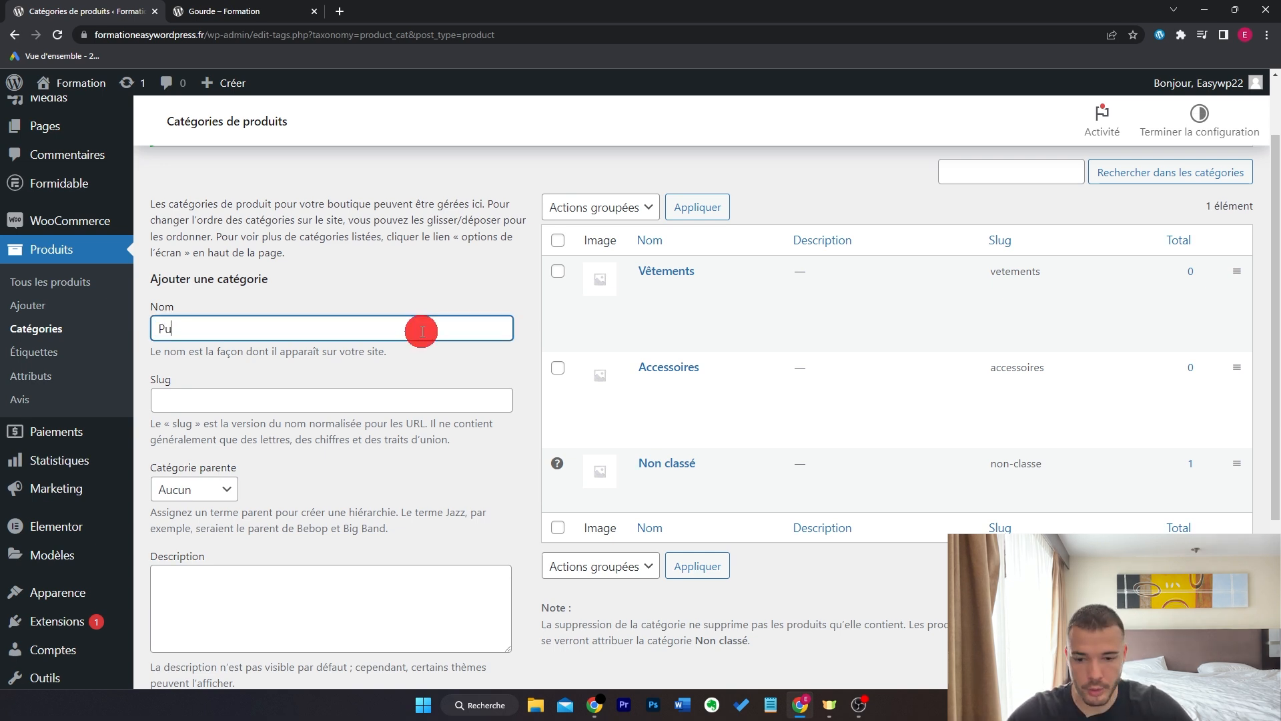
pyautogui.scroll(-3, 422, 332)
pyautogui.click(214, 312)
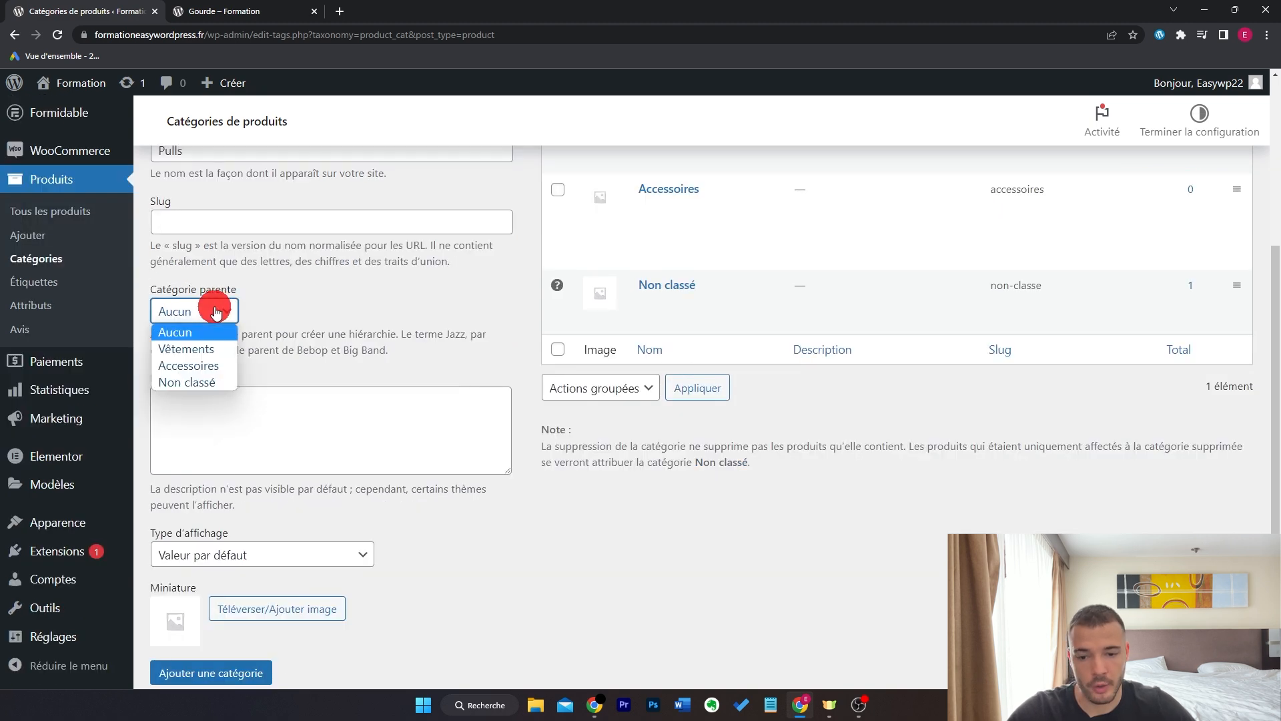
pyautogui.click(208, 348)
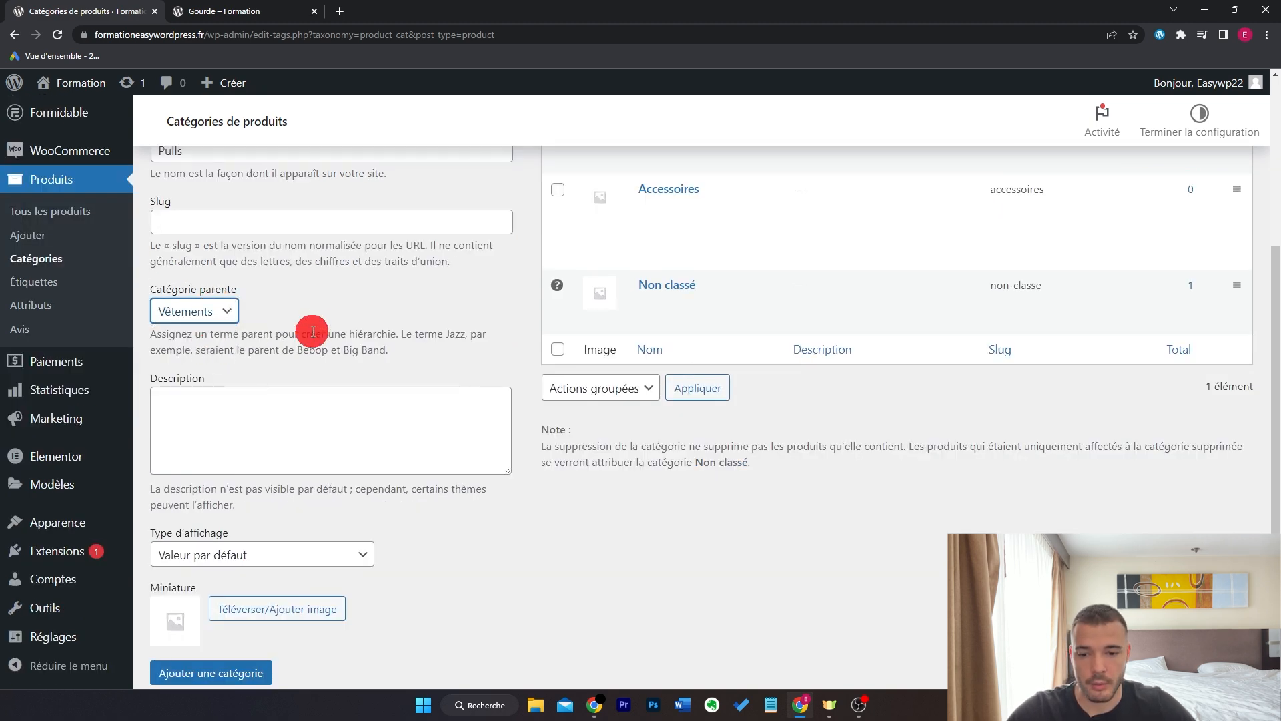
pyautogui.scroll(-1, 367, 361)
pyautogui.click(258, 598)
pyautogui.write('Jogging')
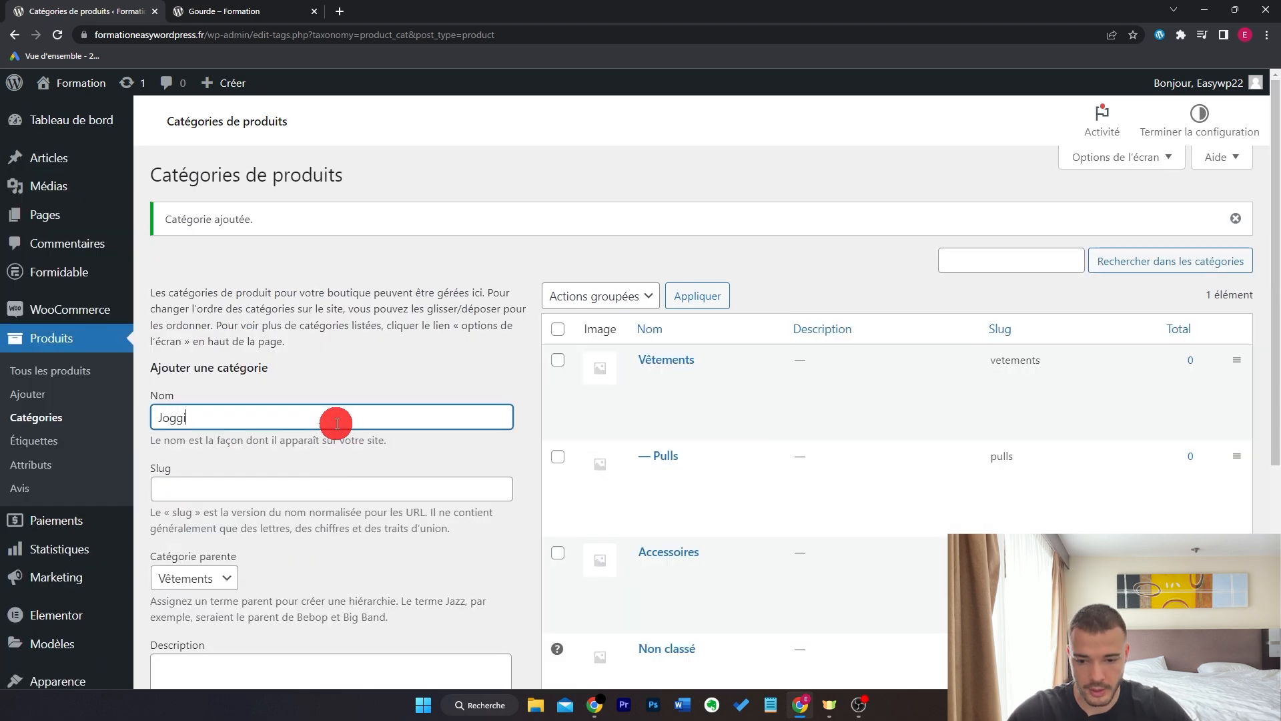
pyautogui.scroll(-5, 300, 507)
pyautogui.click(243, 598)
# - Add subcategories Gourde and Sacs under Accessoires
pyautogui.write('Gourde')
pyautogui.scroll(-3, 278, 414)
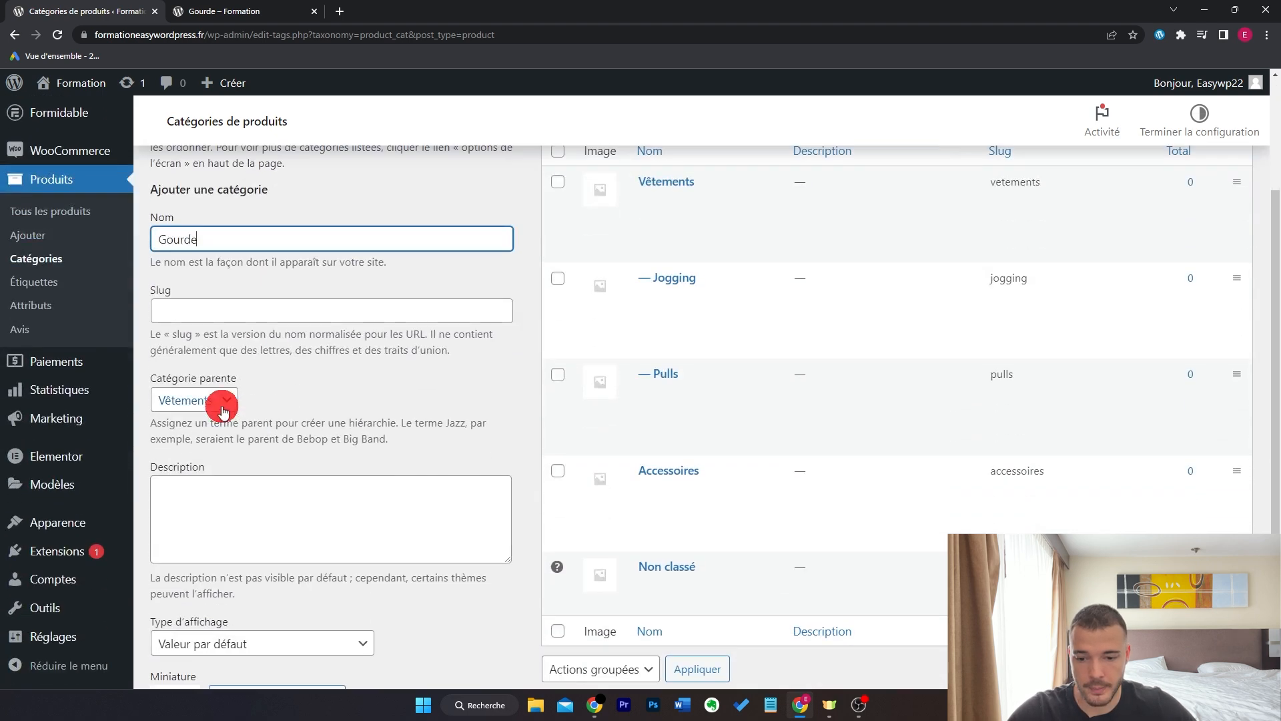
pyautogui.click(224, 412)
pyautogui.click(212, 487)
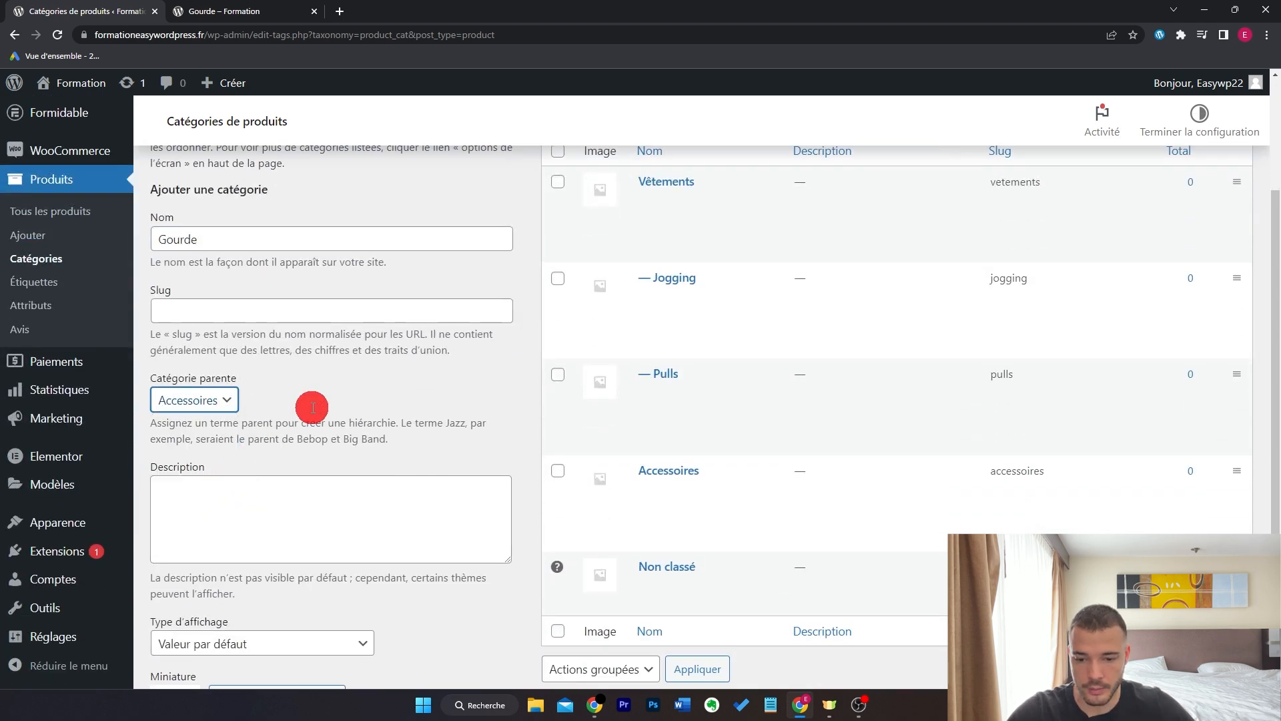
pyautogui.press('Return')
pyautogui.write('Sacs')
pyautogui.scroll(-2, 240, 387)
pyautogui.click(187, 422)
pyautogui.click(215, 505)
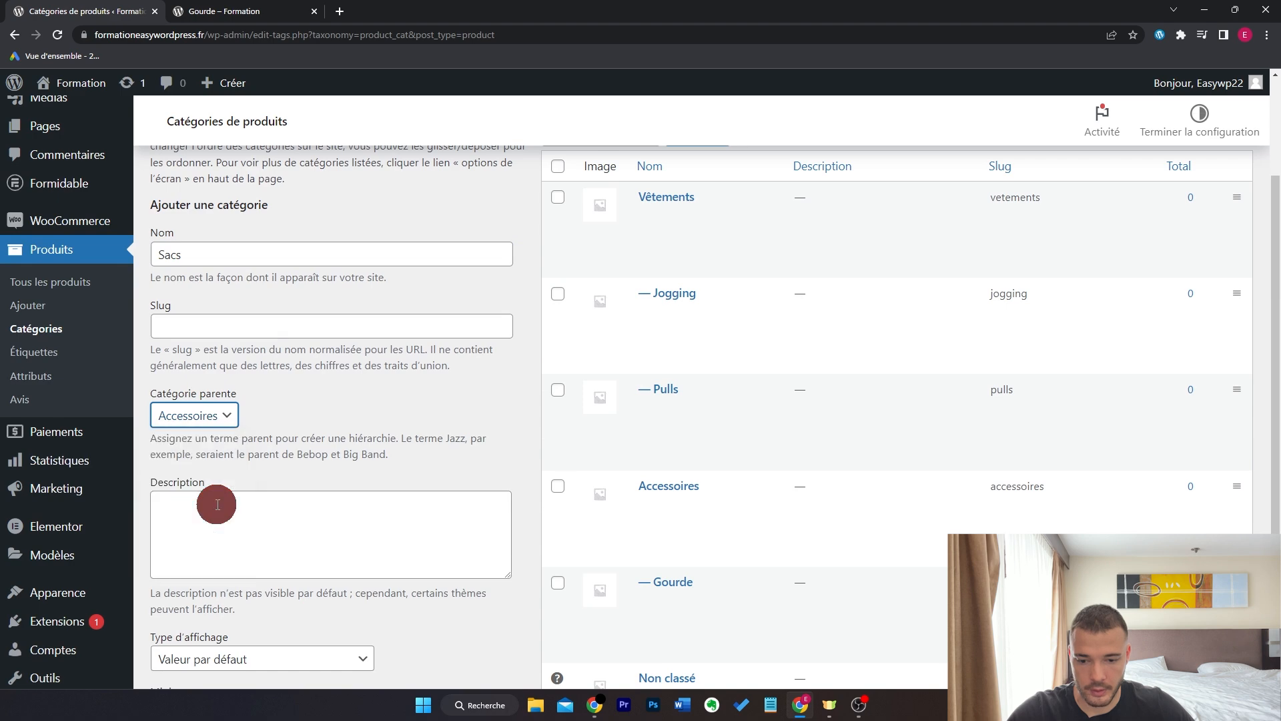
pyautogui.scroll(-4, 334, 423)
pyautogui.click(246, 549)
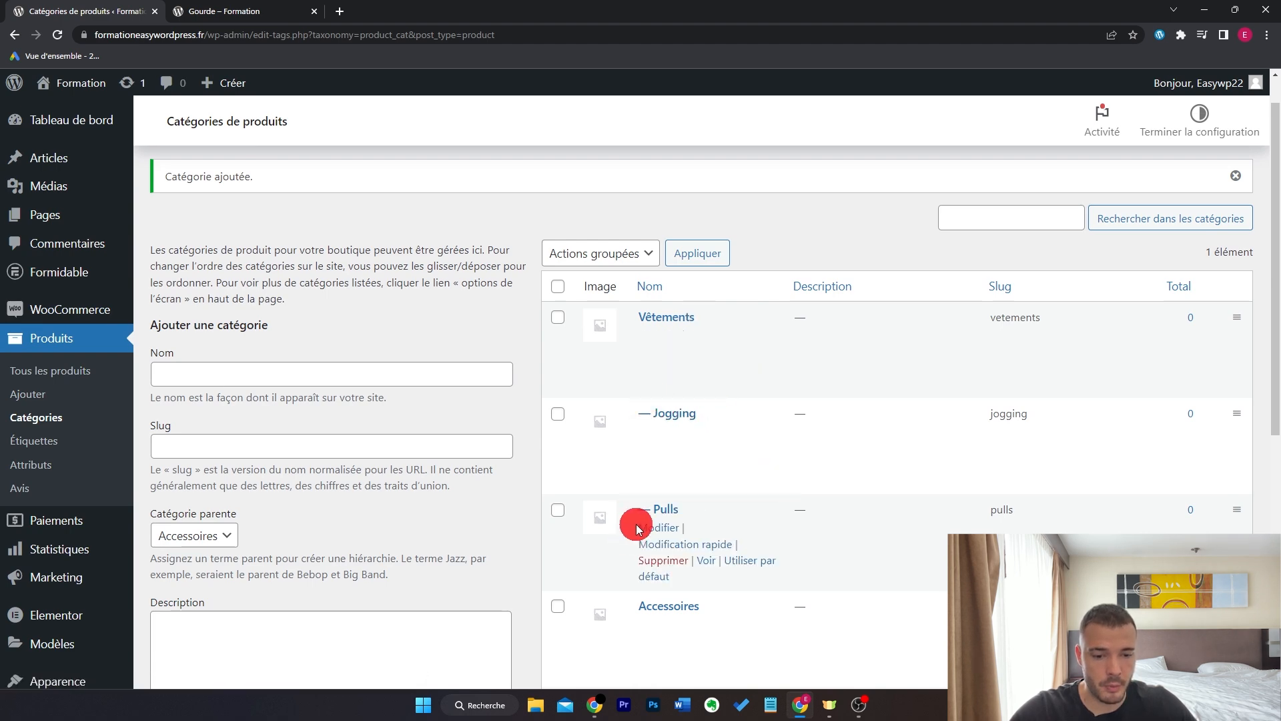
# - Review the category list and go to Tous les produits
pyautogui.scroll(-1, 757, 419)
pyautogui.scroll(-3, 757, 417)
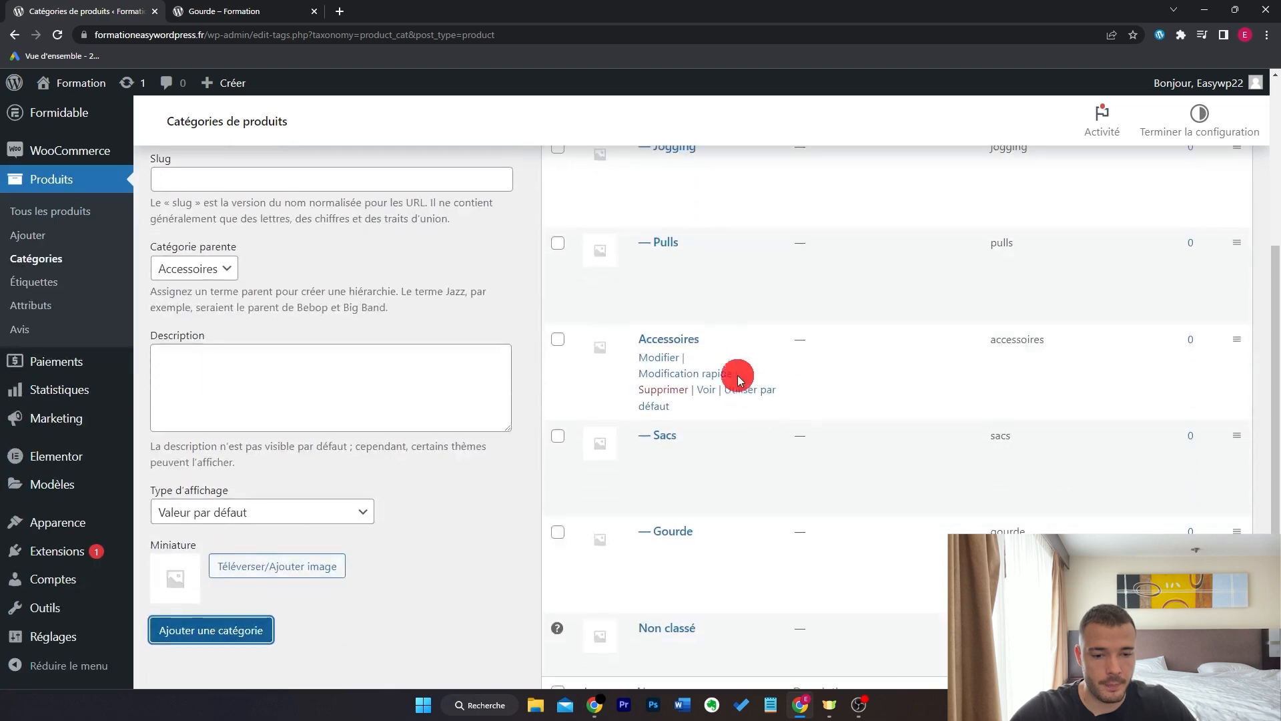
pyautogui.scroll(4, 942, 406)
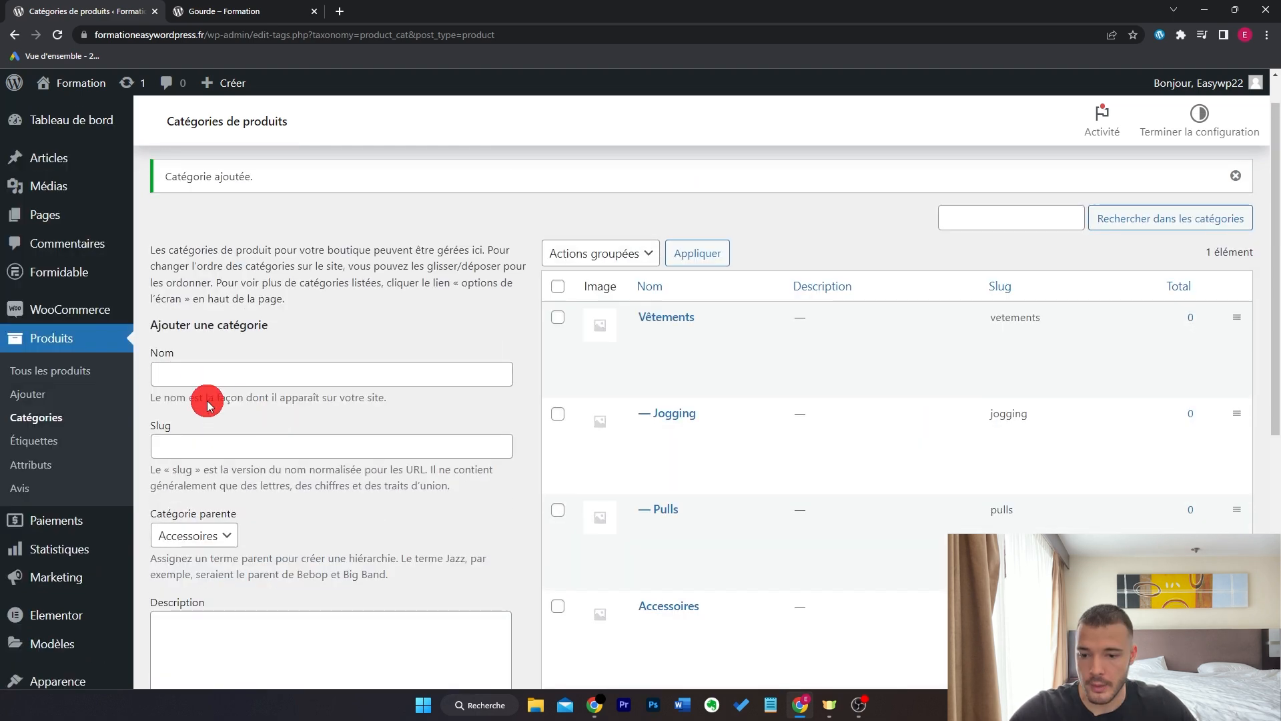
pyautogui.click(79, 377)
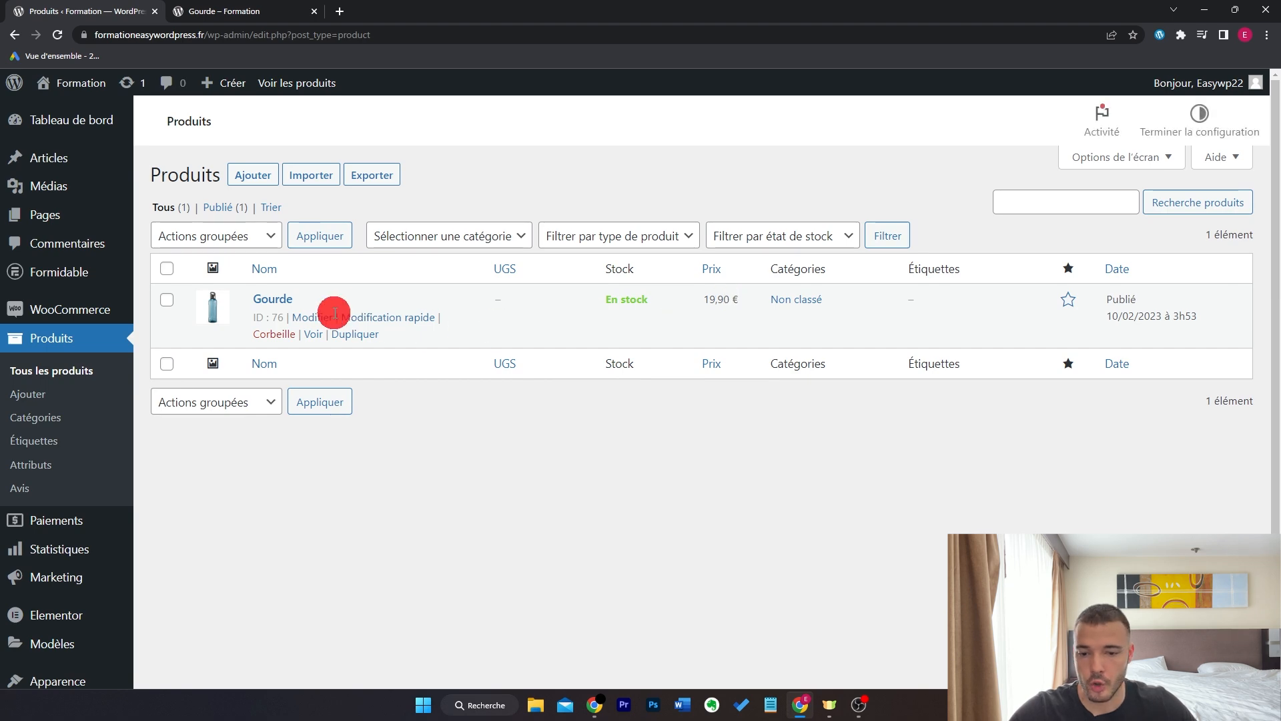
# - Move Gourde from Non classé into the Accessoires and Gourde categories and update it
pyautogui.click(312, 317)
pyautogui.scroll(-2, 1007, 394)
pyautogui.scroll(-7, 1007, 394)
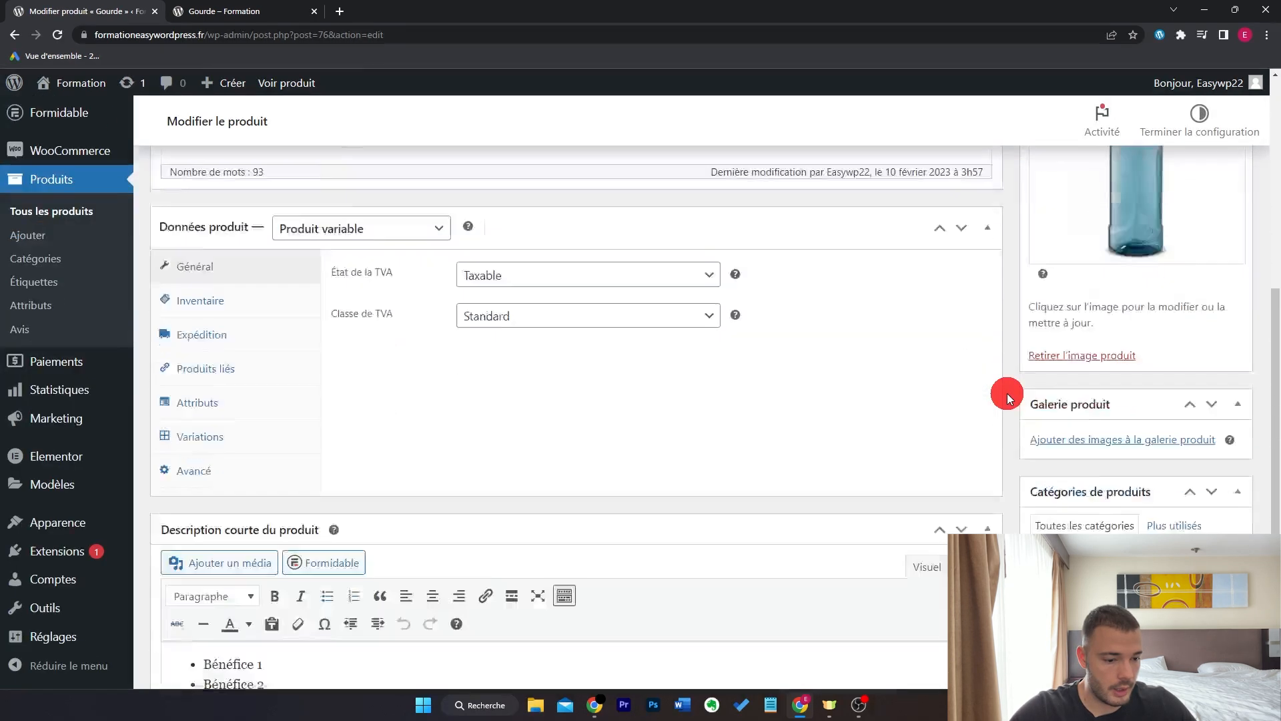
pyautogui.click(1045, 354)
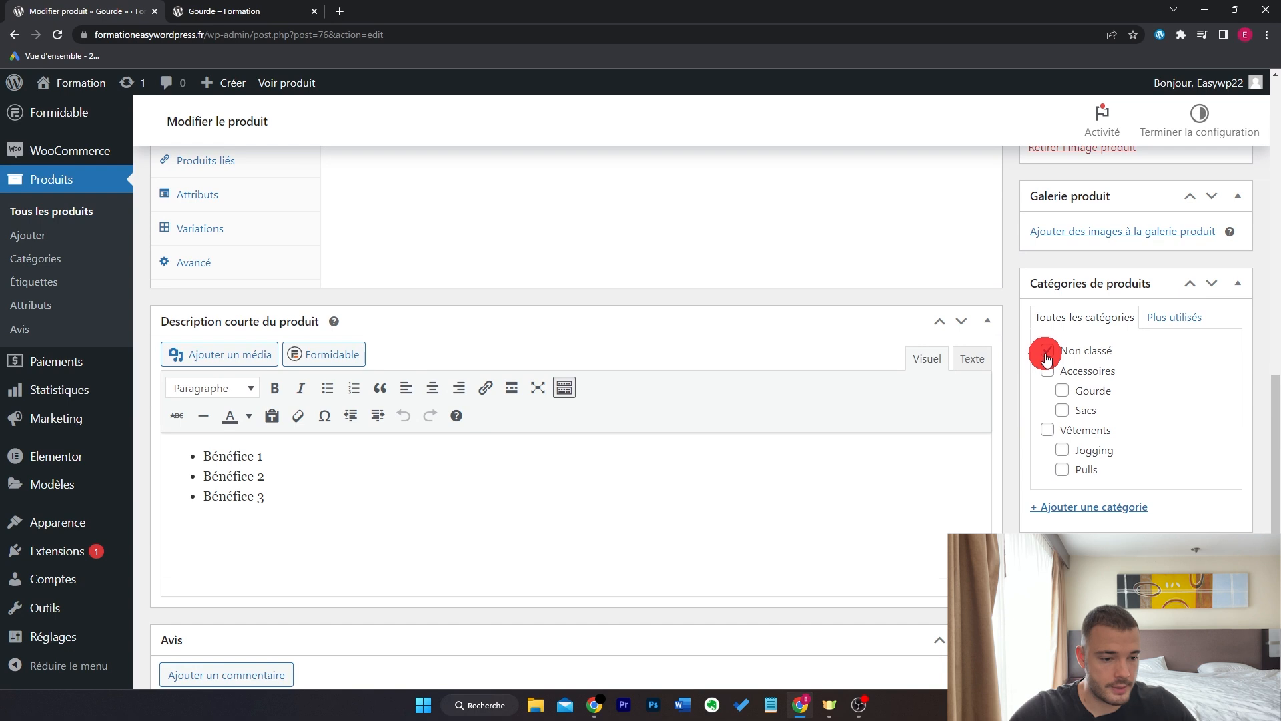
pyautogui.click(1047, 371)
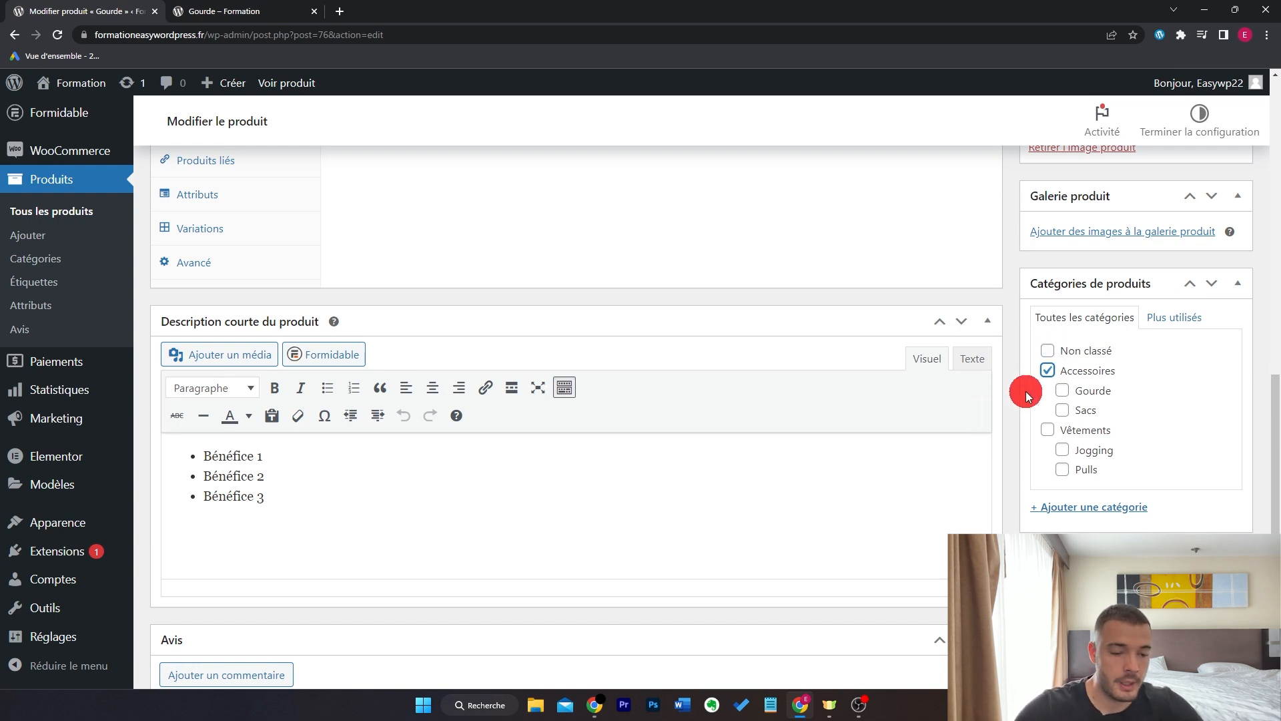
pyautogui.click(1060, 391)
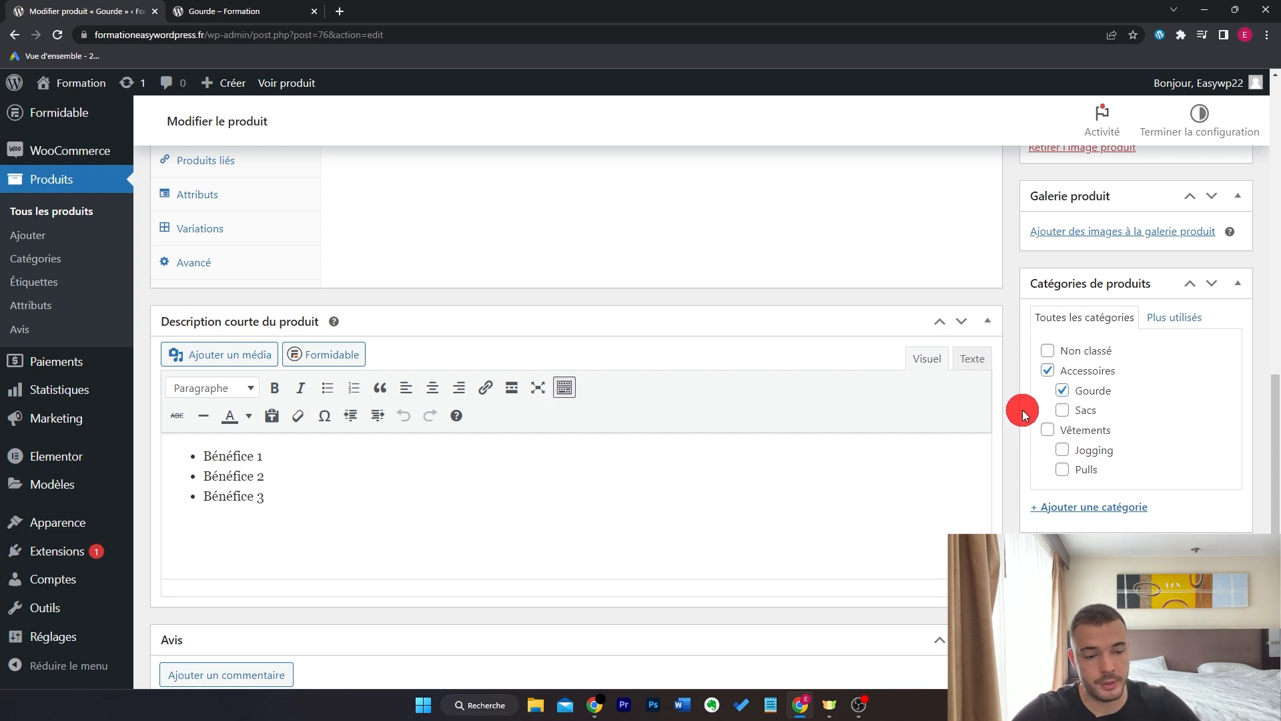
pyautogui.scroll(10, 1025, 414)
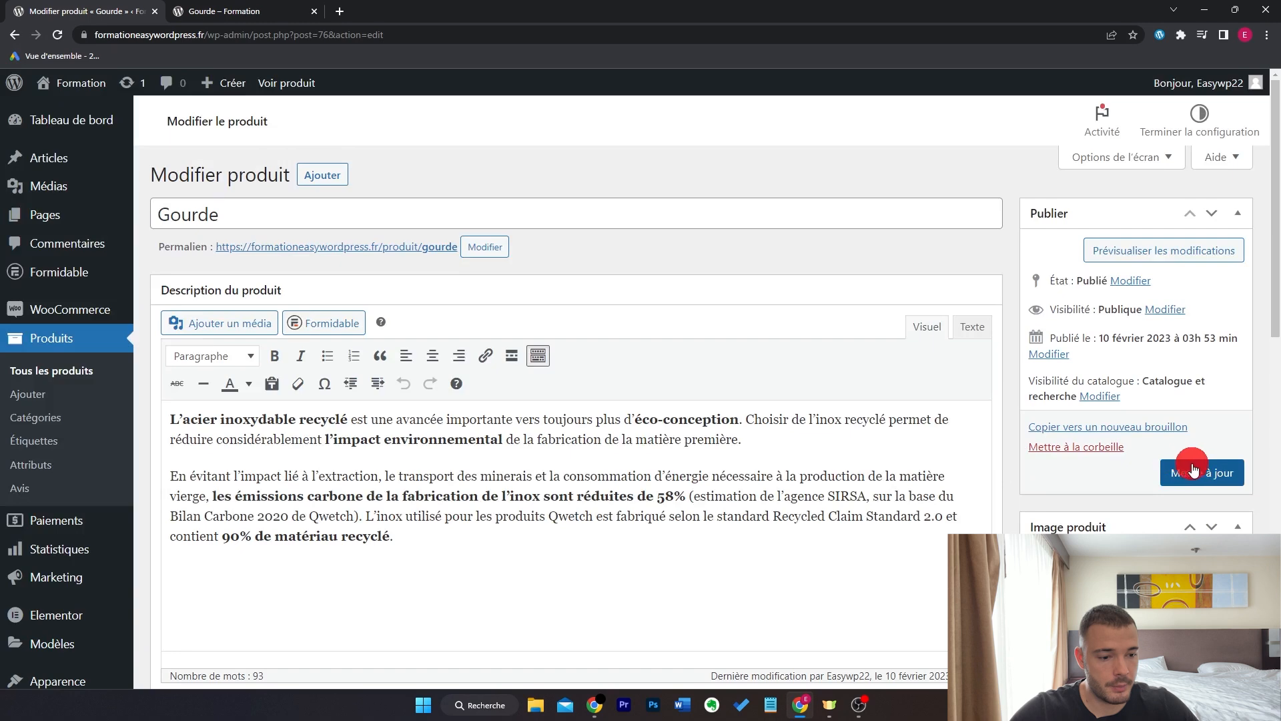
pyautogui.click(1204, 471)
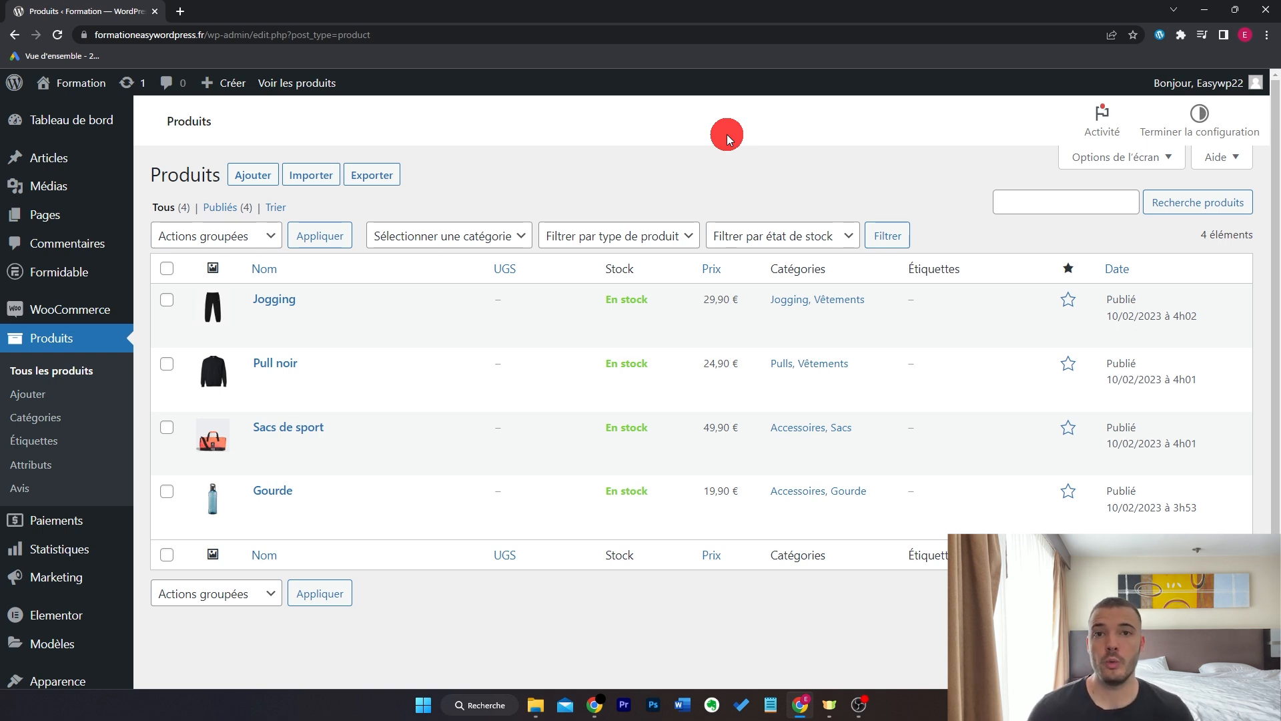
# - Start a new product titled 'Ebook coaching'
pyautogui.click(253, 175)
pyautogui.write('Eboo')
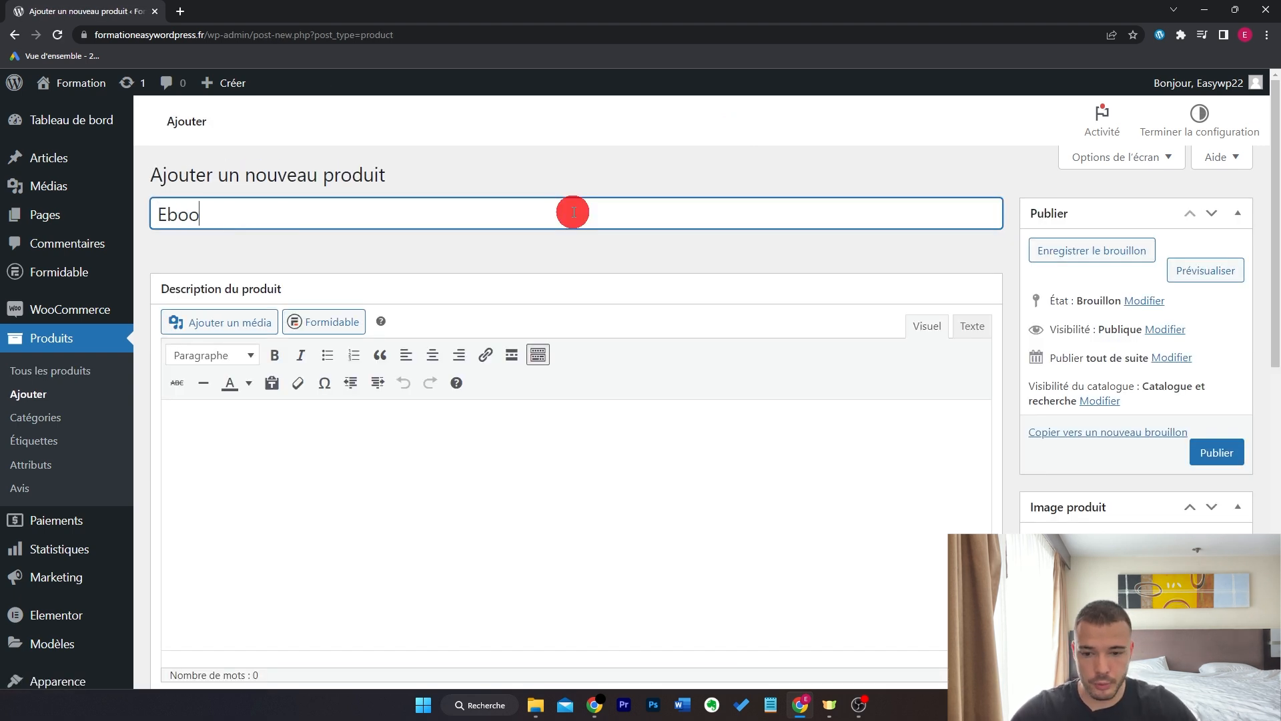
pyautogui.write('k coaching')
pyautogui.scroll(-6, 692, 324)
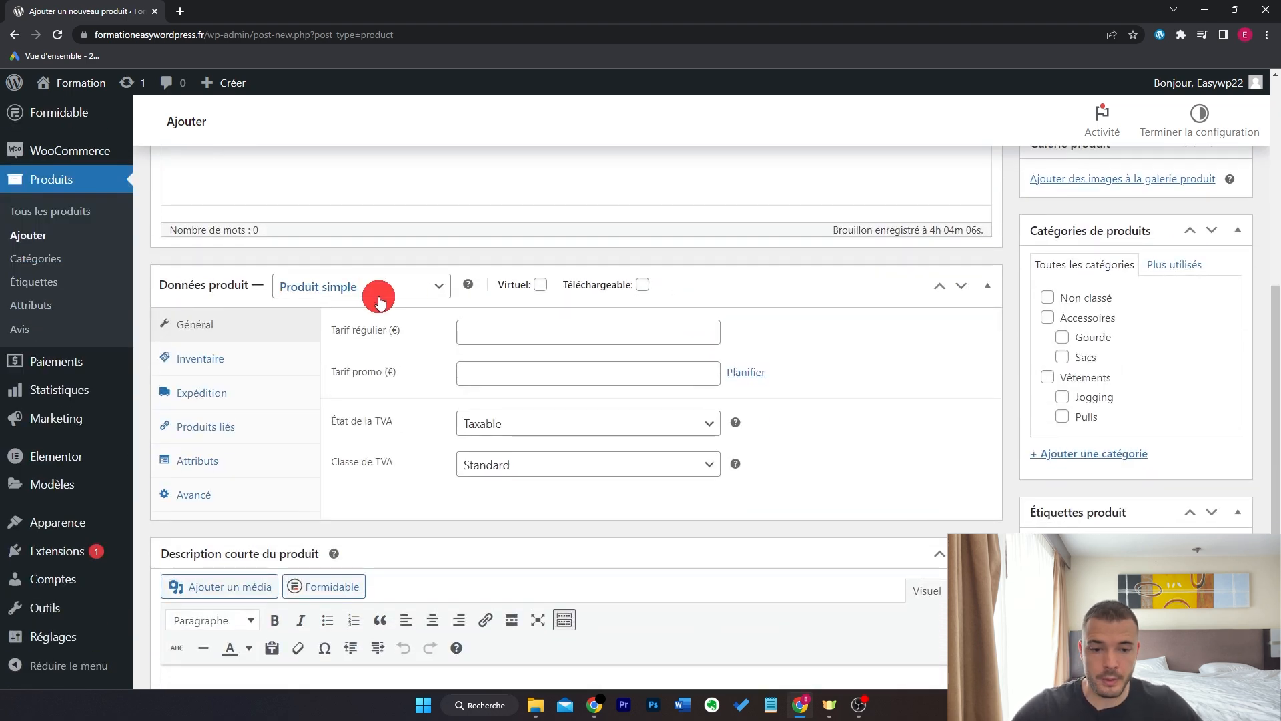
# - Make it a downloadable, non-virtual product at 19,90 € and add a file entry
pyautogui.click(541, 285)
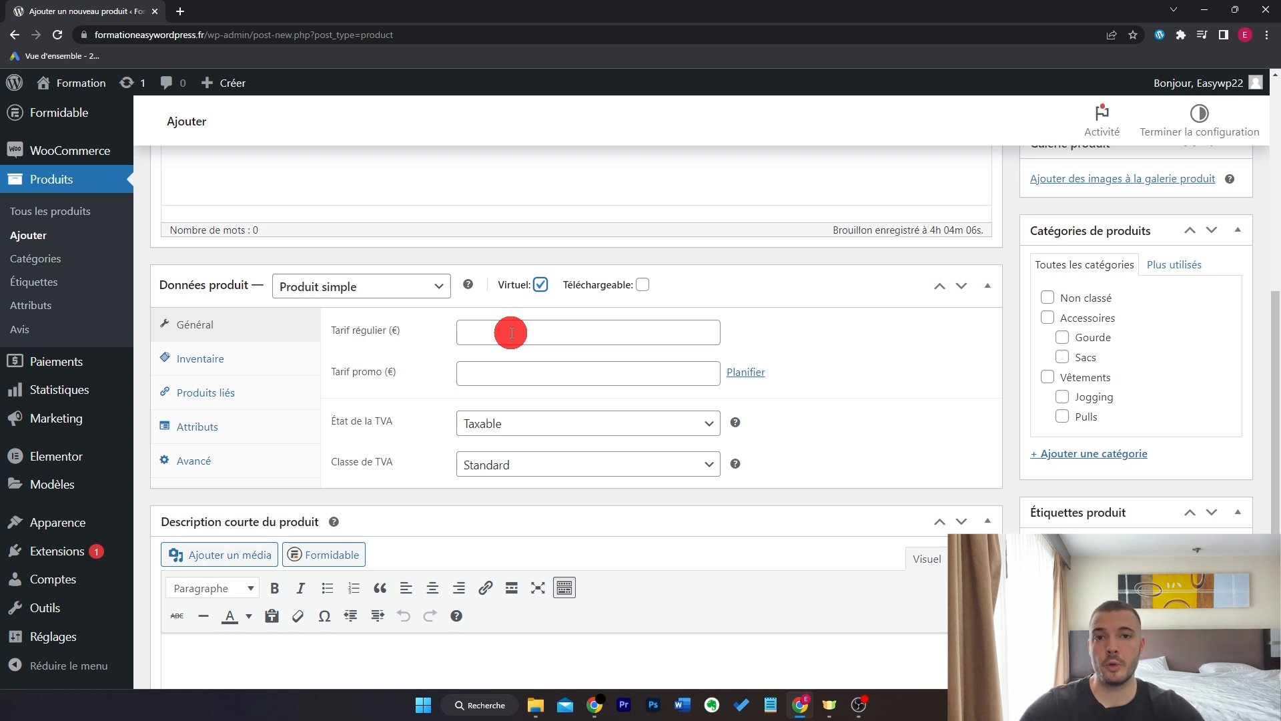
pyautogui.click(541, 285)
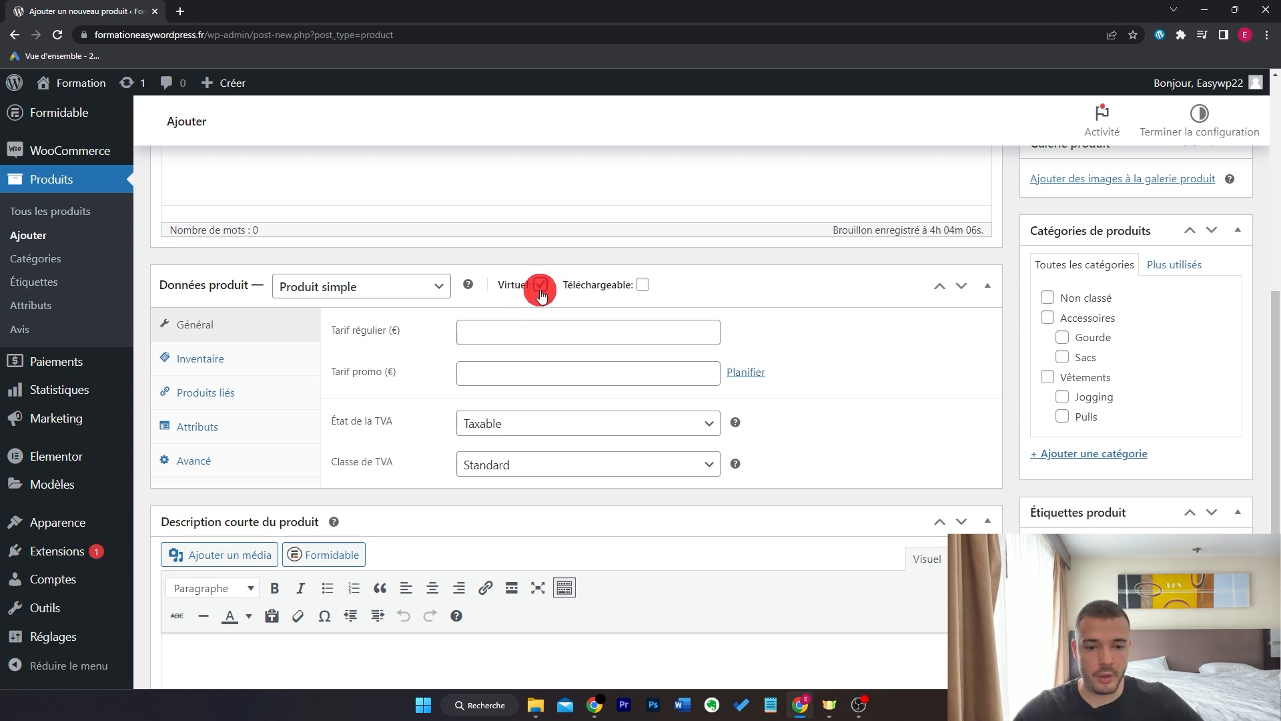
pyautogui.click(642, 287)
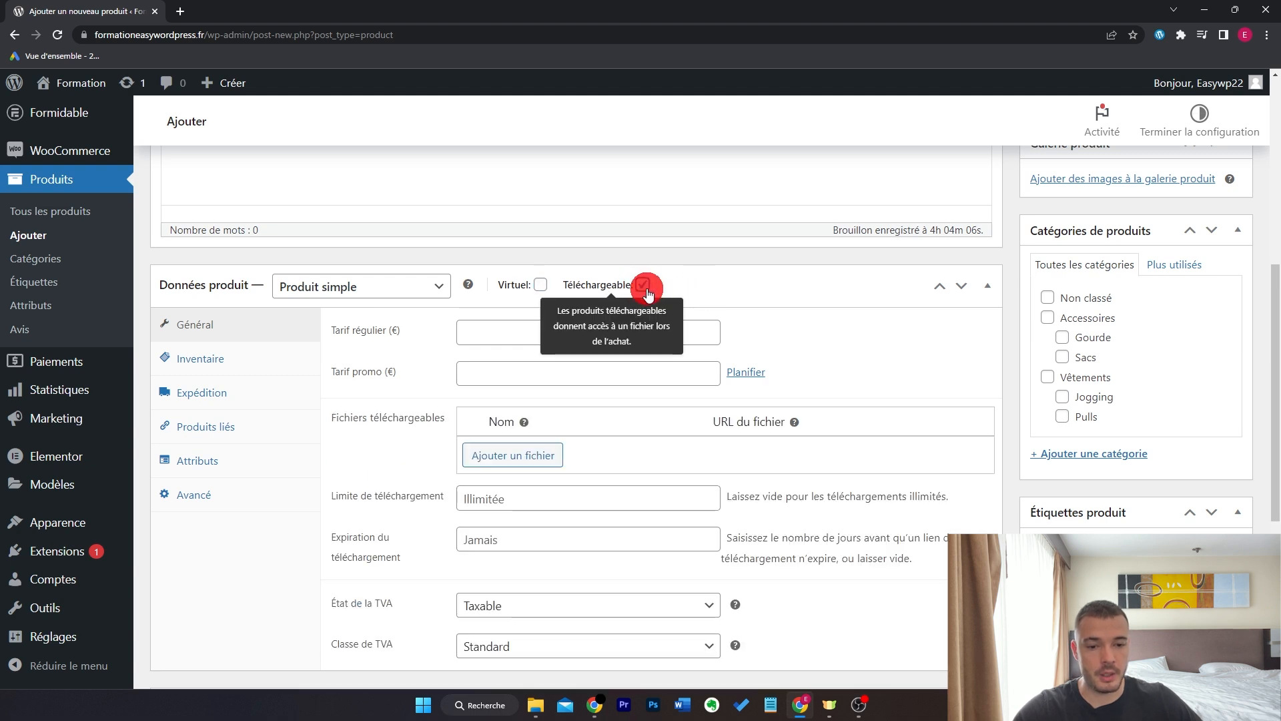
pyautogui.click(695, 332)
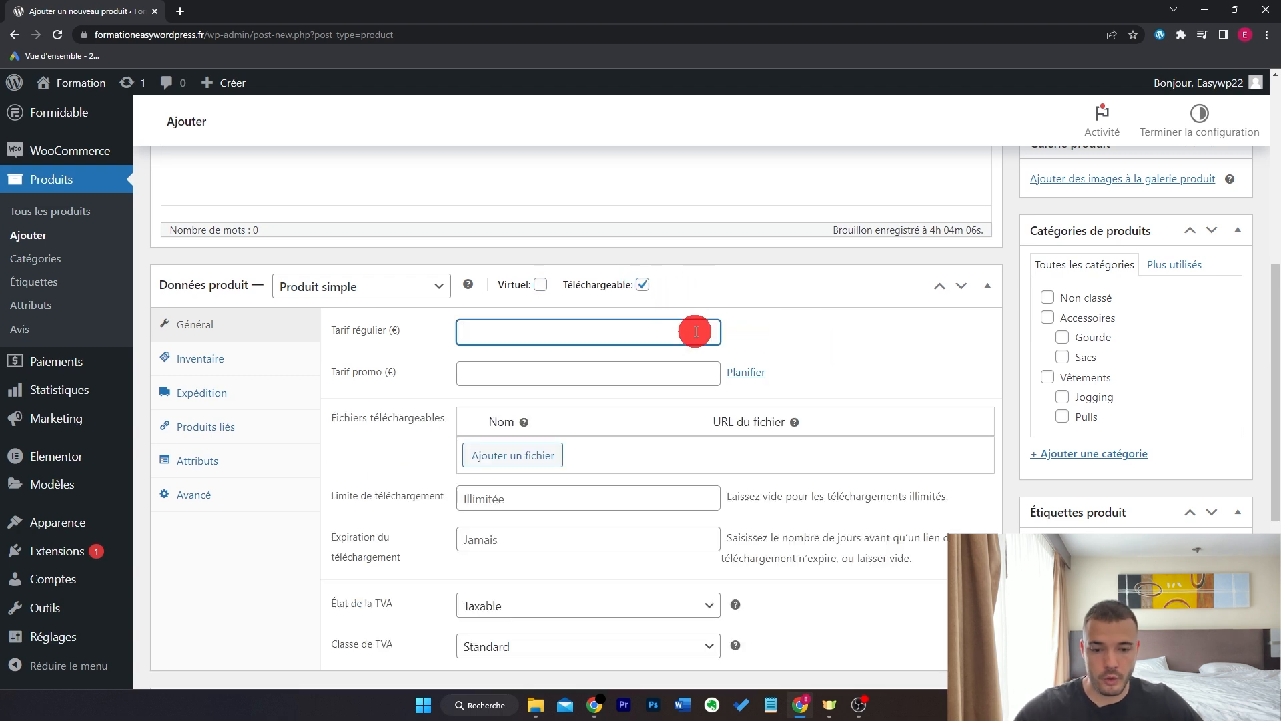
pyautogui.write('19,90')
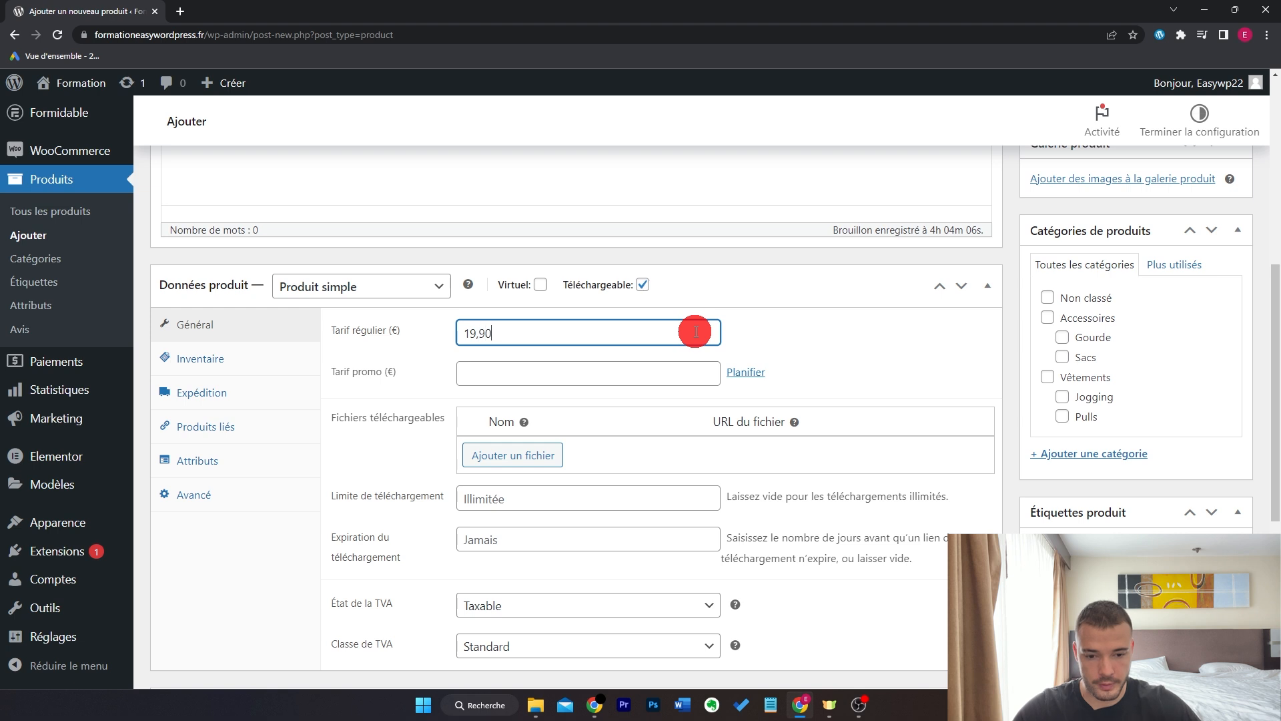
pyautogui.click(533, 459)
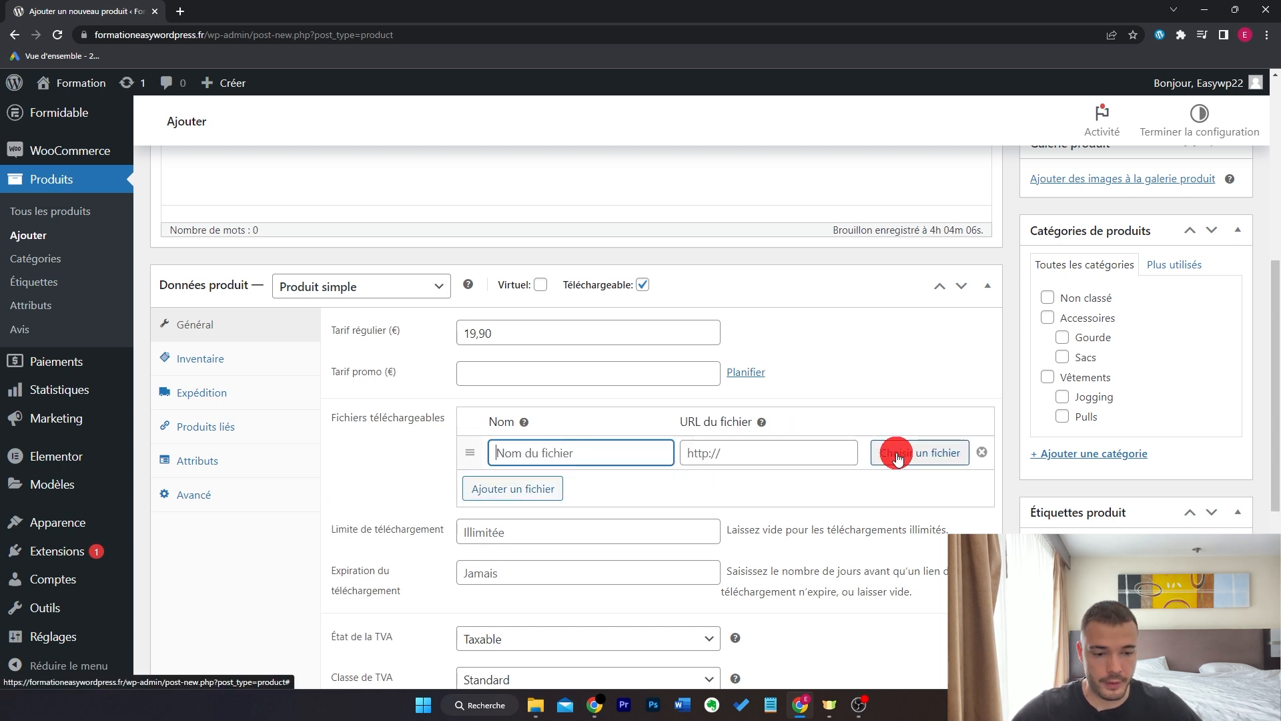
# - Upload the PDF as the downloadable file and name it 'Coaching Sportif'
pyautogui.click(897, 455)
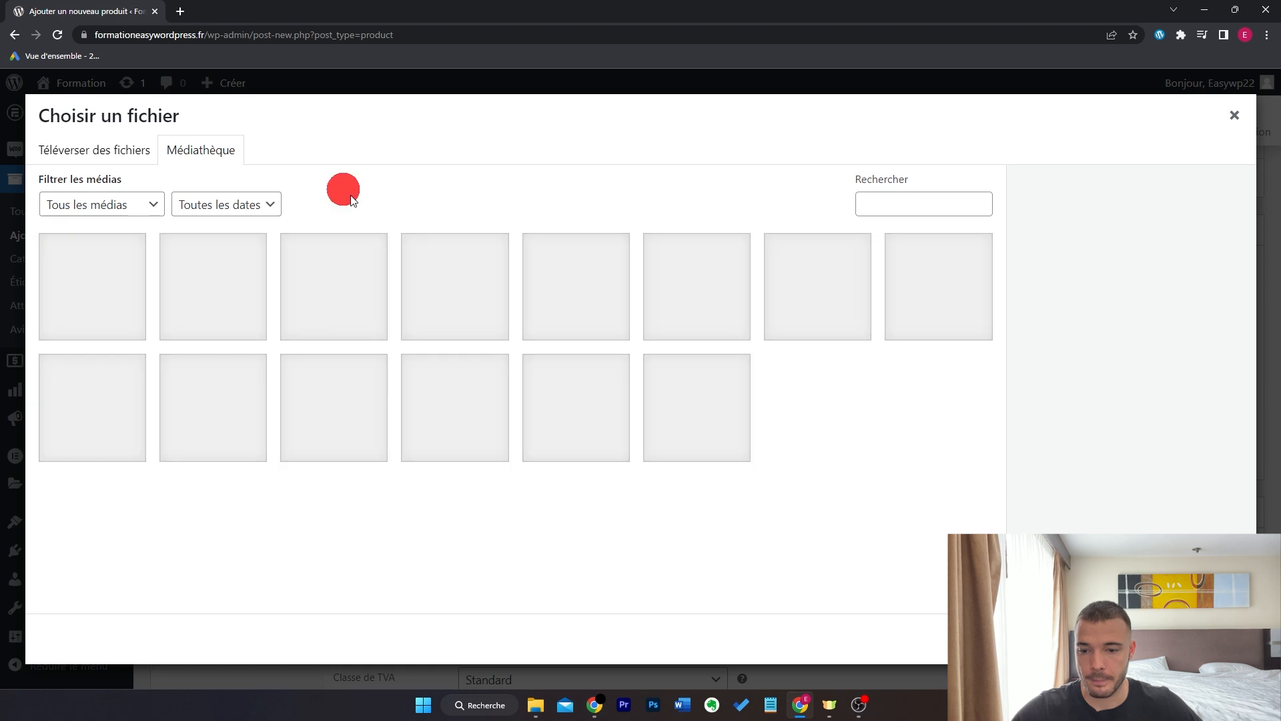
pyautogui.click(134, 151)
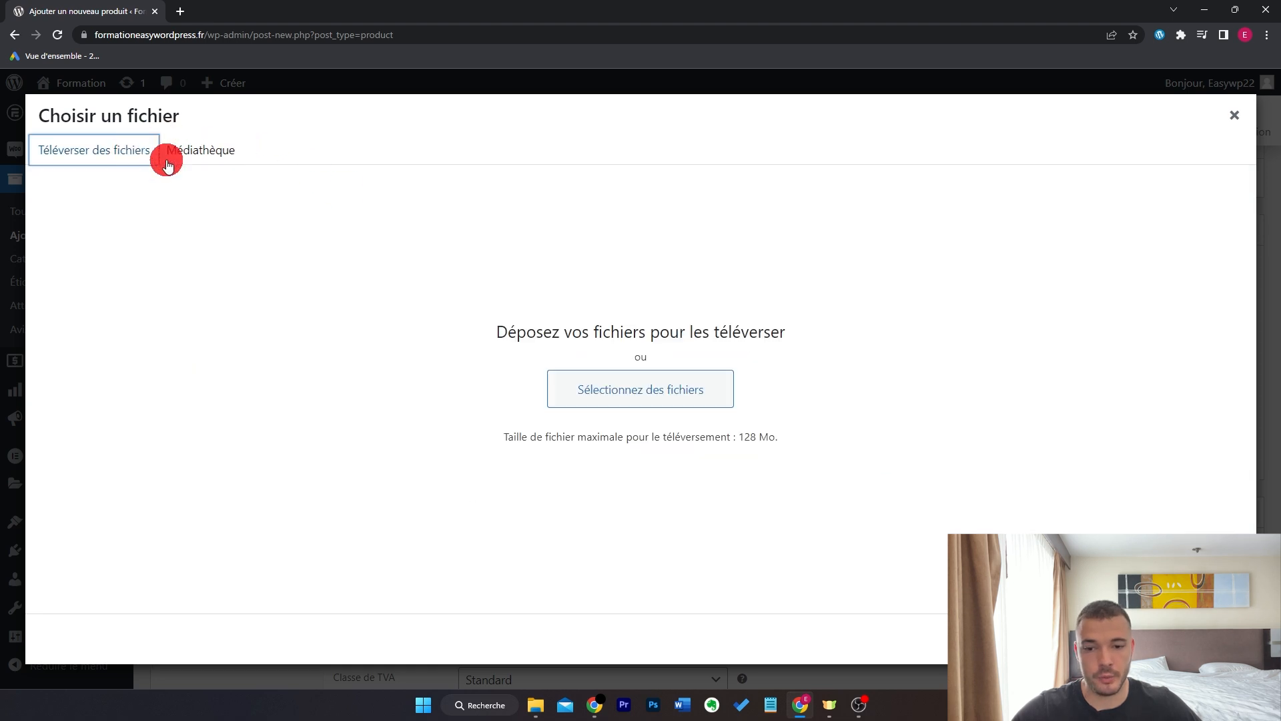
pyautogui.click(652, 384)
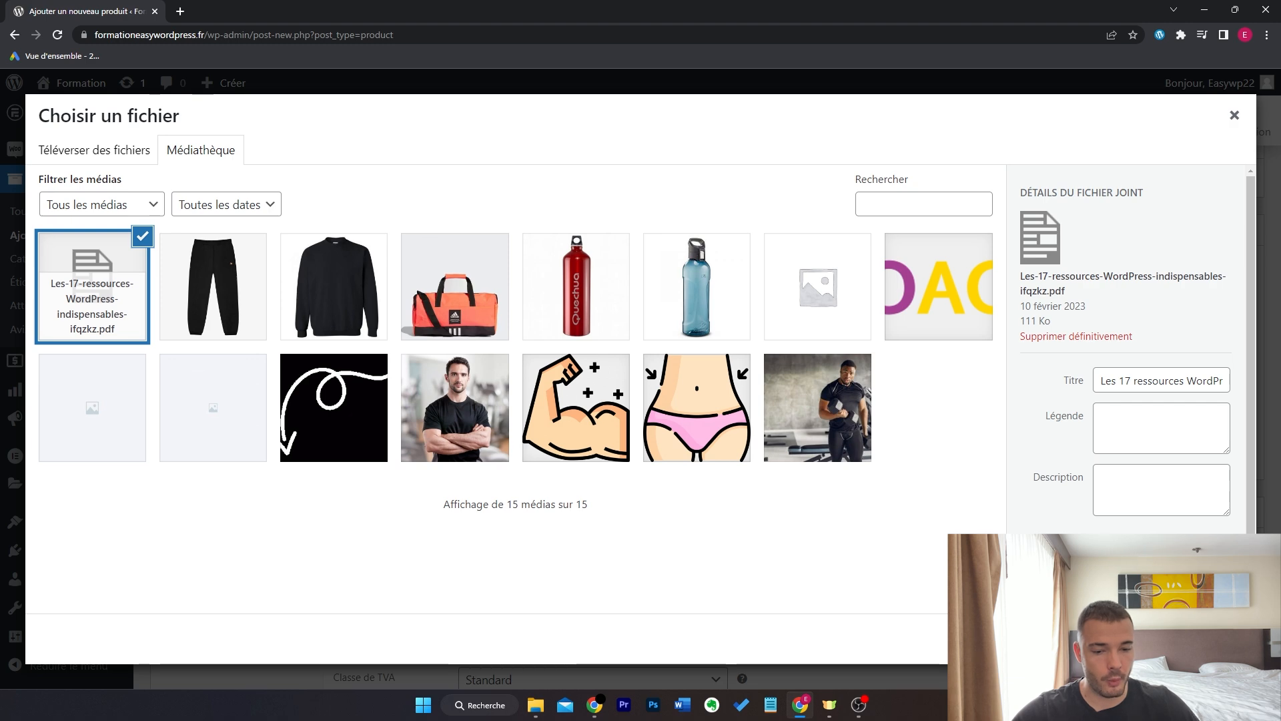
pyautogui.click(1180, 638)
pyautogui.click(614, 450)
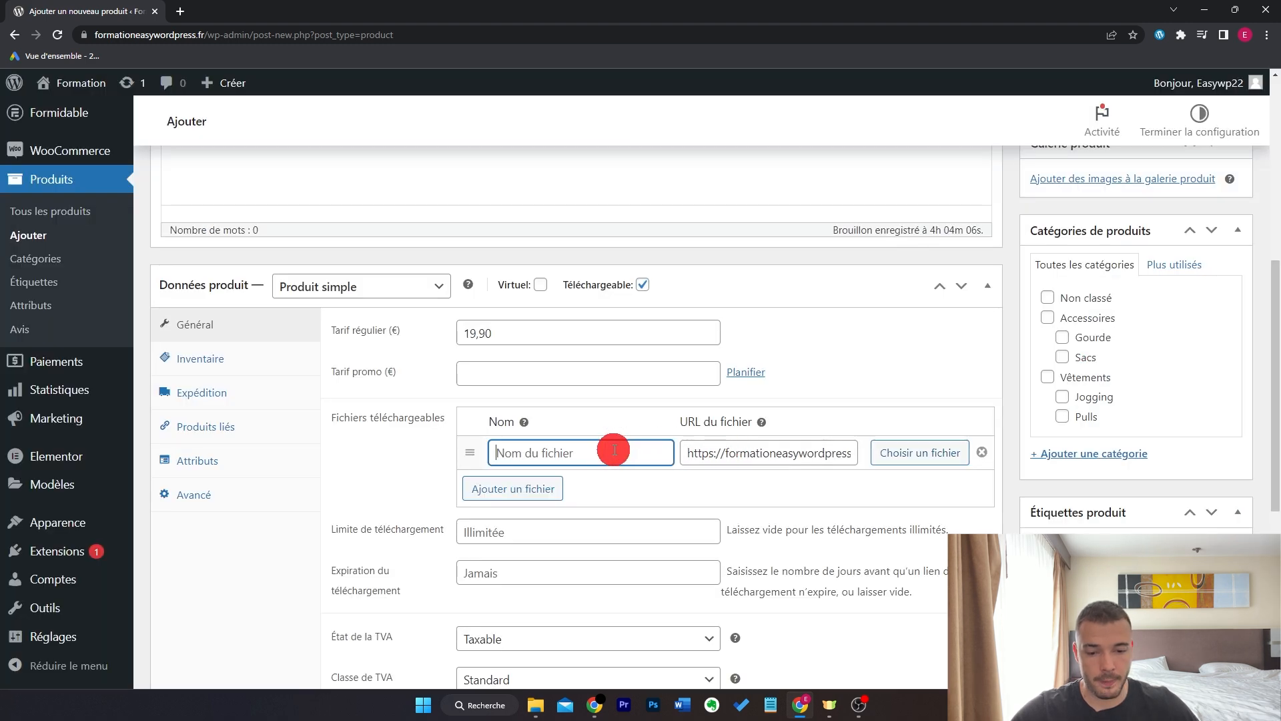
pyautogui.write('Co')
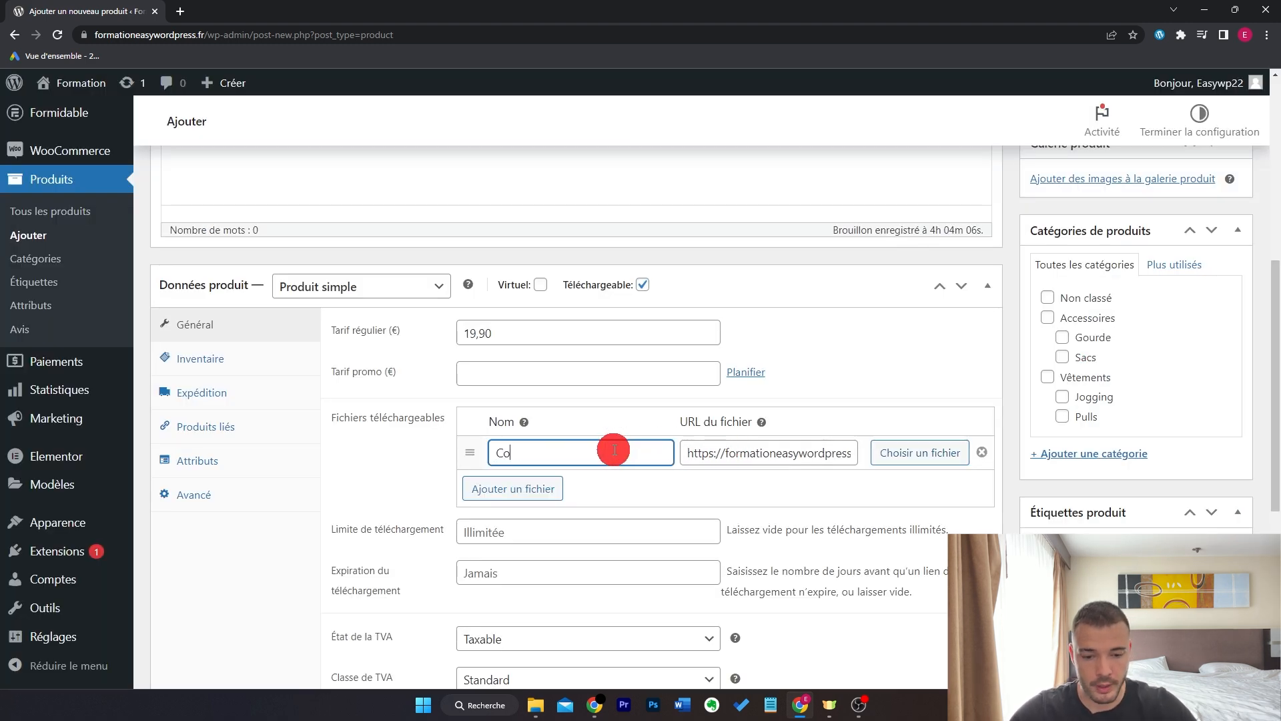
pyautogui.write('aching Sportif')
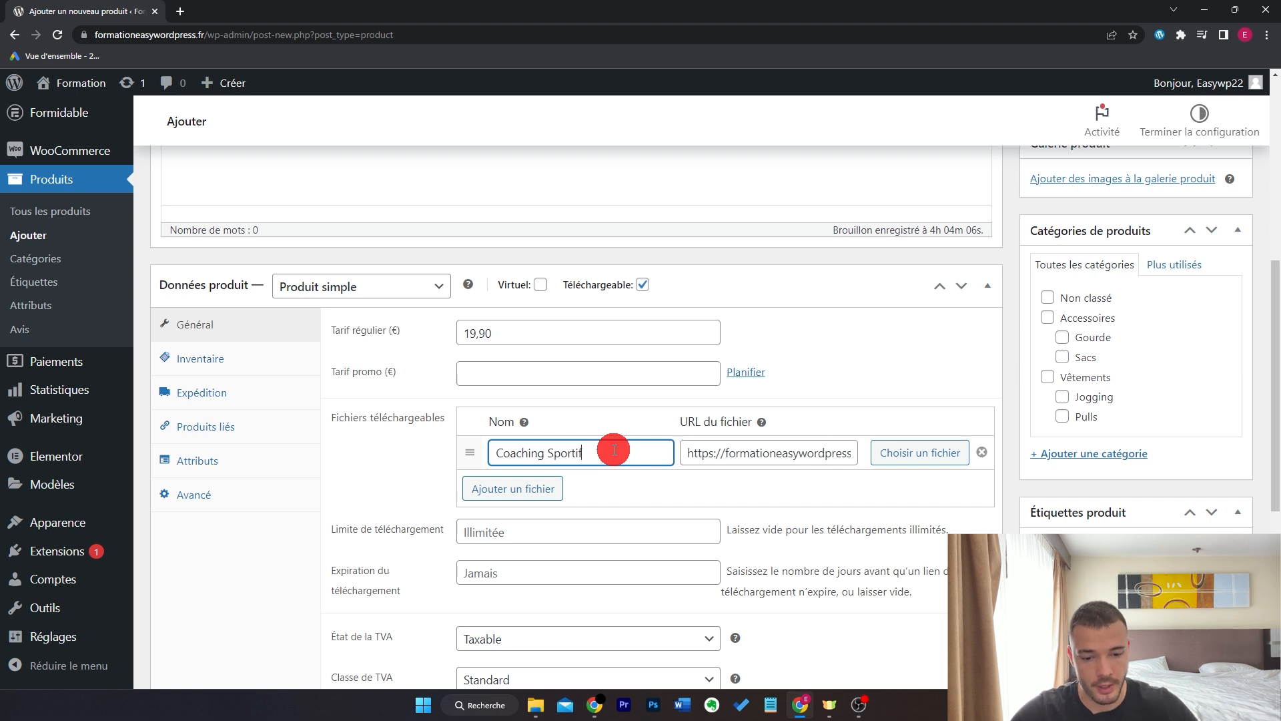
# - Leave the download expiry empty instead of 30 days and publish the product
pyautogui.scroll(-2, 604, 407)
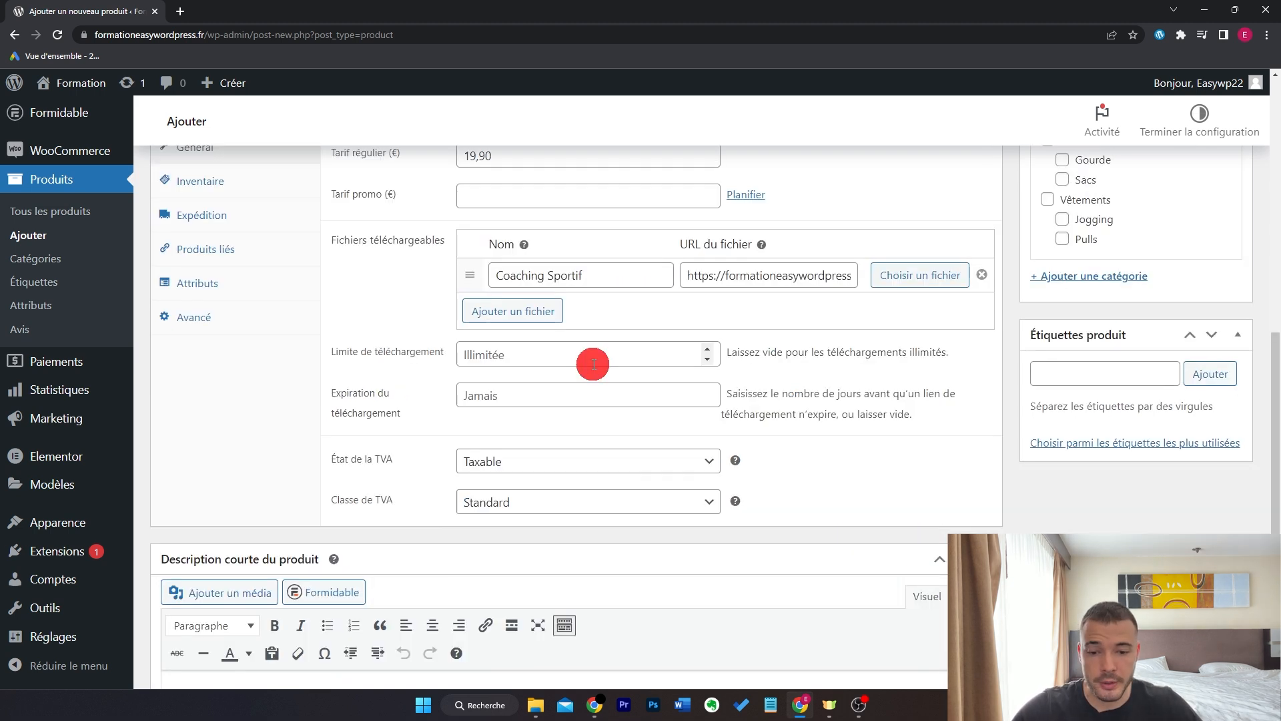
pyautogui.click(585, 397)
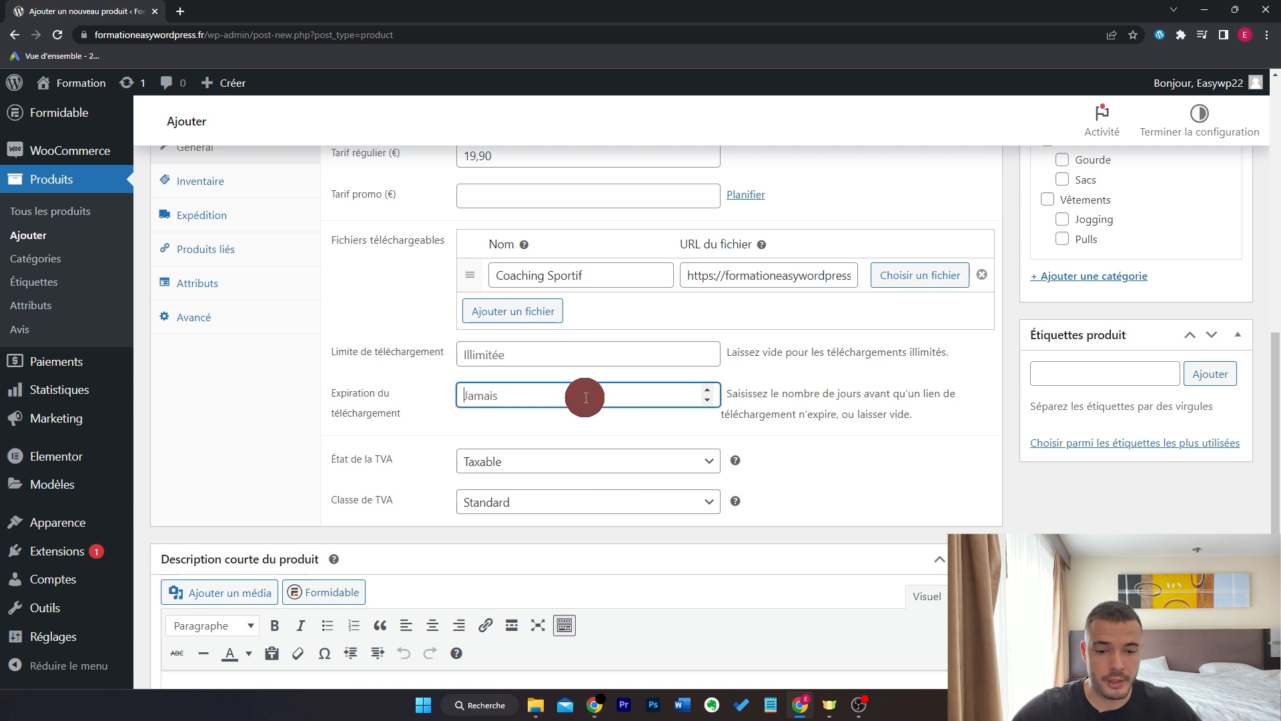
pyautogui.write('30')
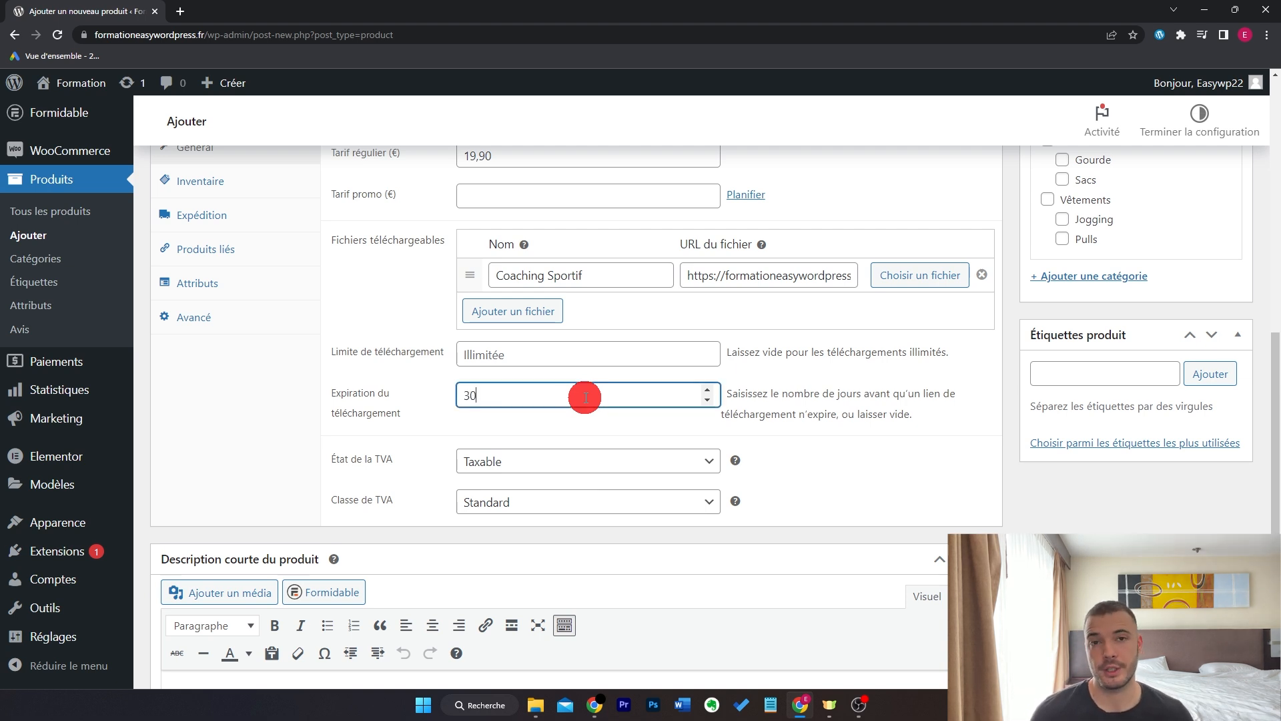
pyautogui.press('BackSpace')
pyautogui.press('BackSpace')
pyautogui.click(631, 446)
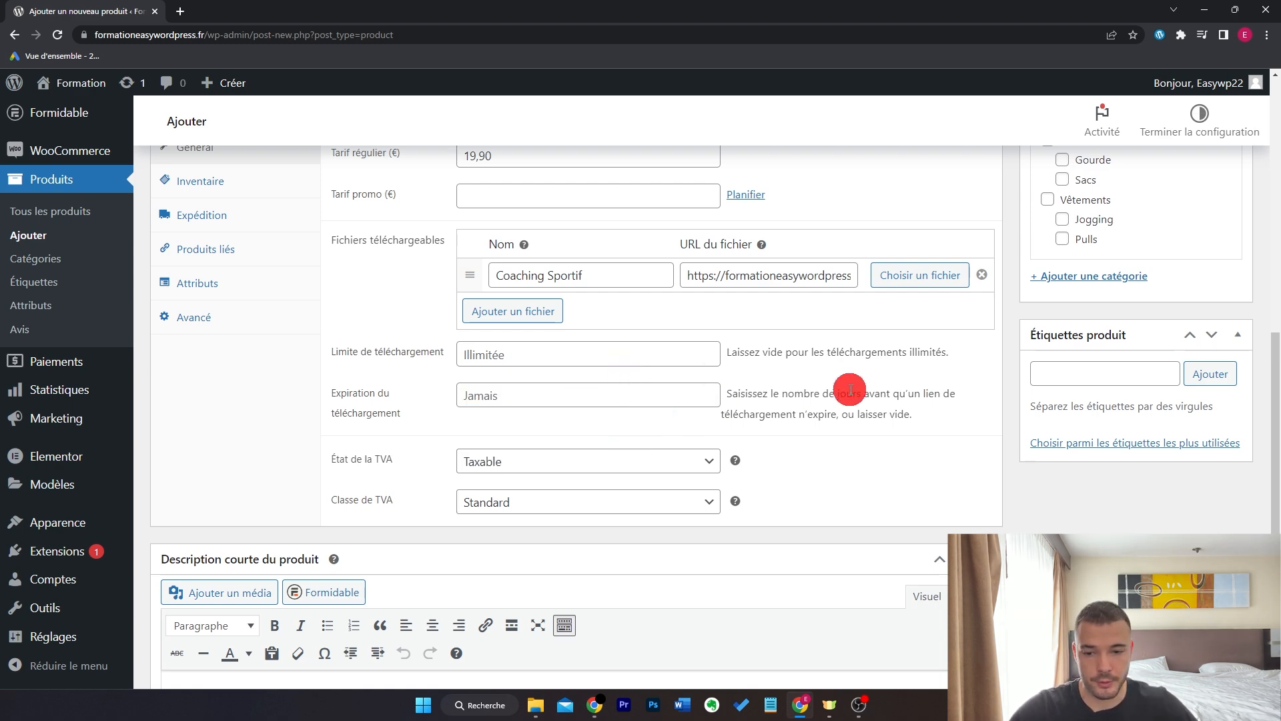
pyautogui.scroll(10, 849, 404)
pyautogui.click(1199, 443)
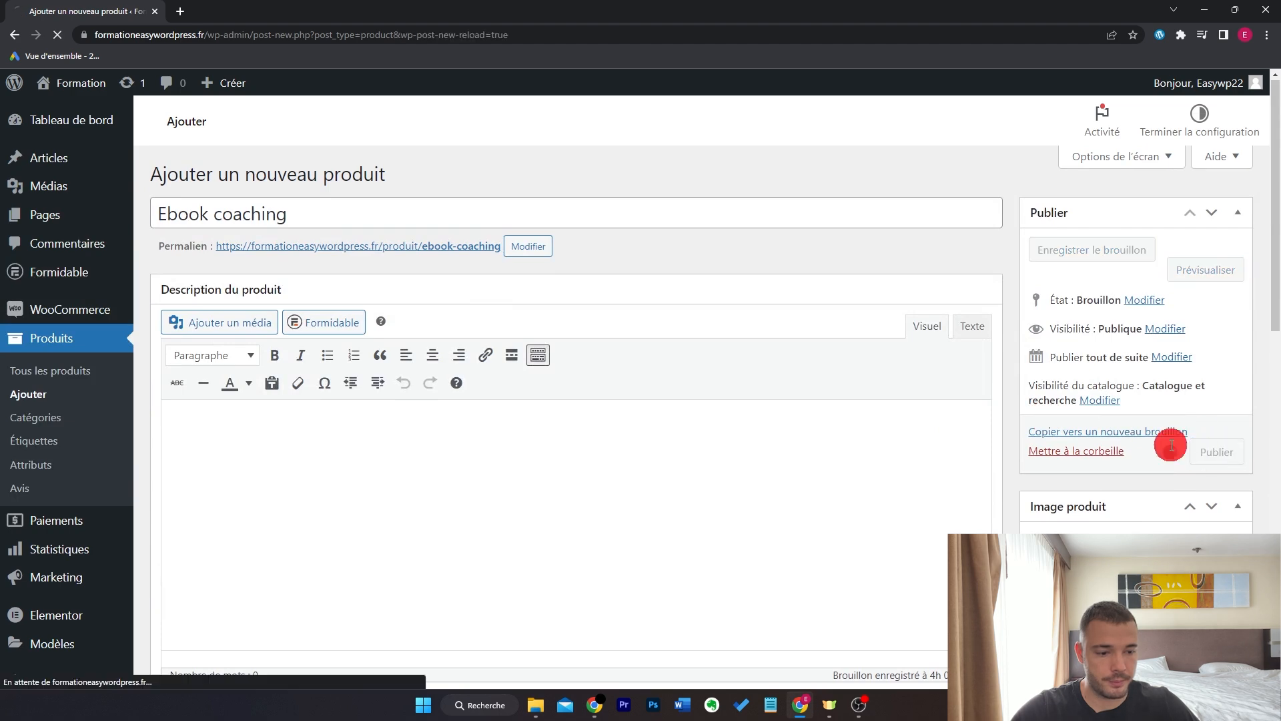
# - Give Ebook coaching a product image, update it, and view its product page
pyautogui.scroll(-4, 1031, 361)
pyautogui.click(1056, 360)
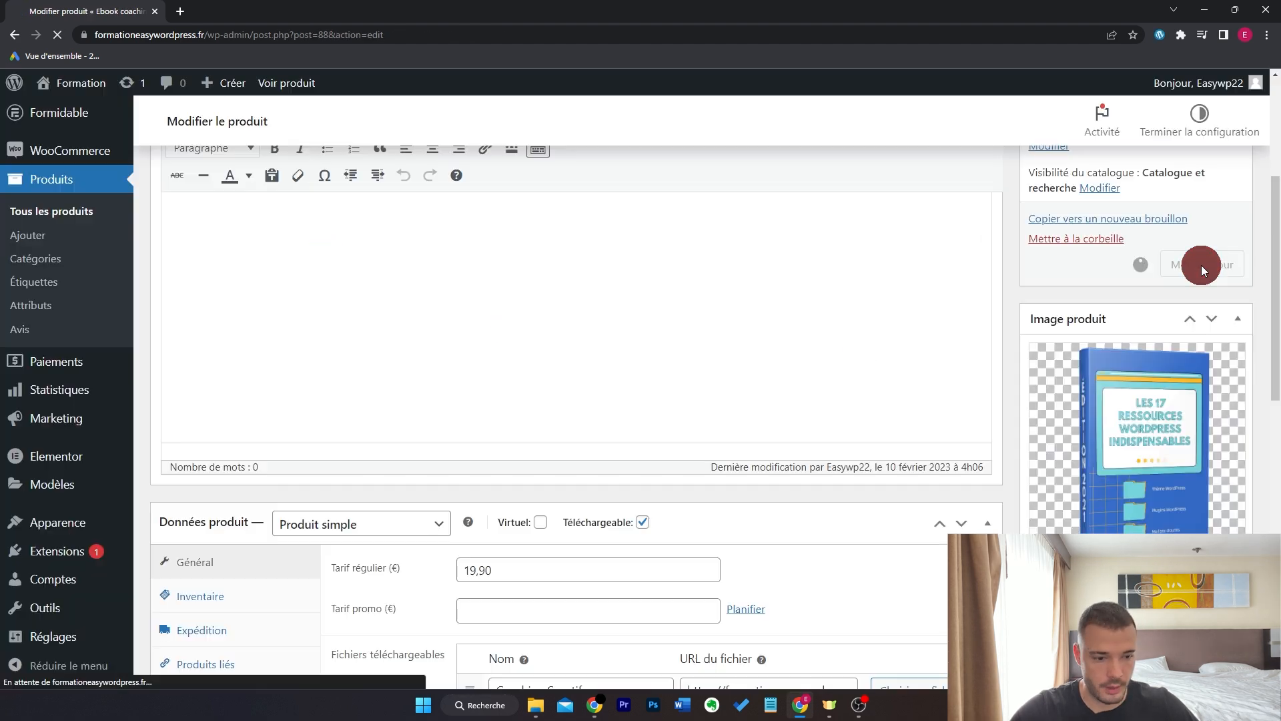
pyautogui.click(1202, 264)
pyautogui.click(299, 84)
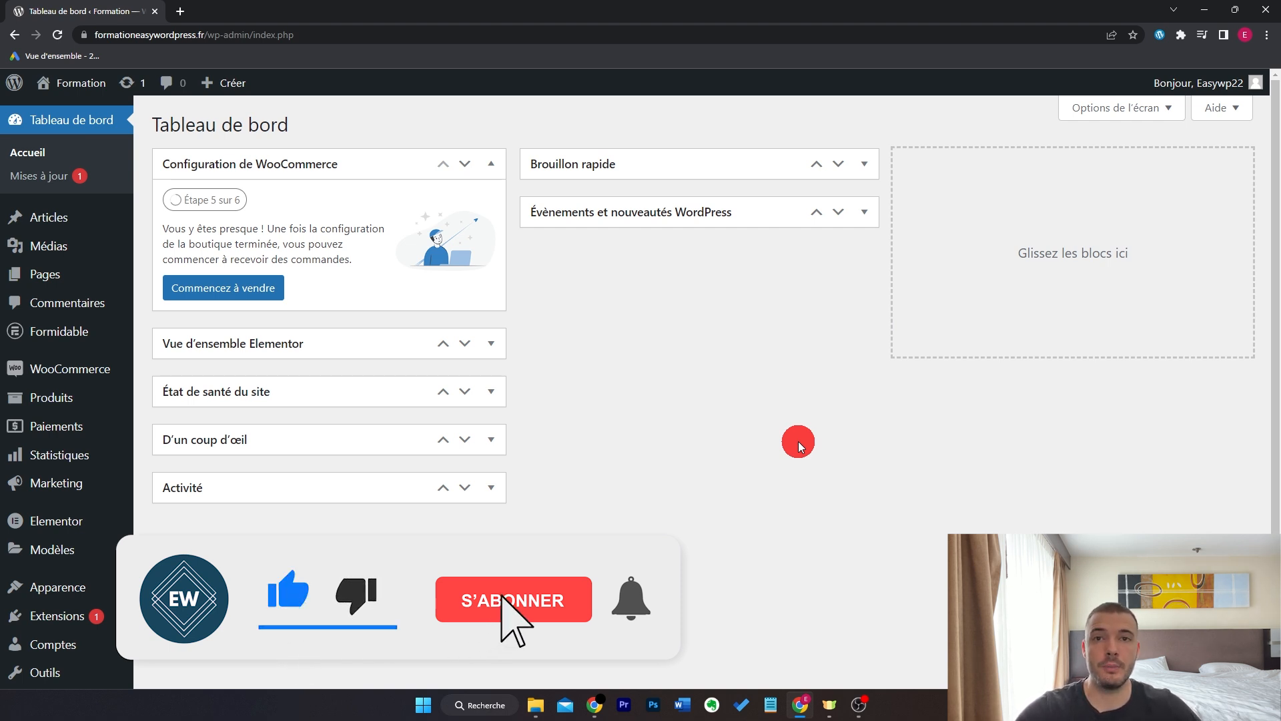
pyautogui.scroll(-1, 580, 454)
# - On Apparence > Menus, enable Catégories de produits in Options de l'écran
pyautogui.moveTo(95, 527)
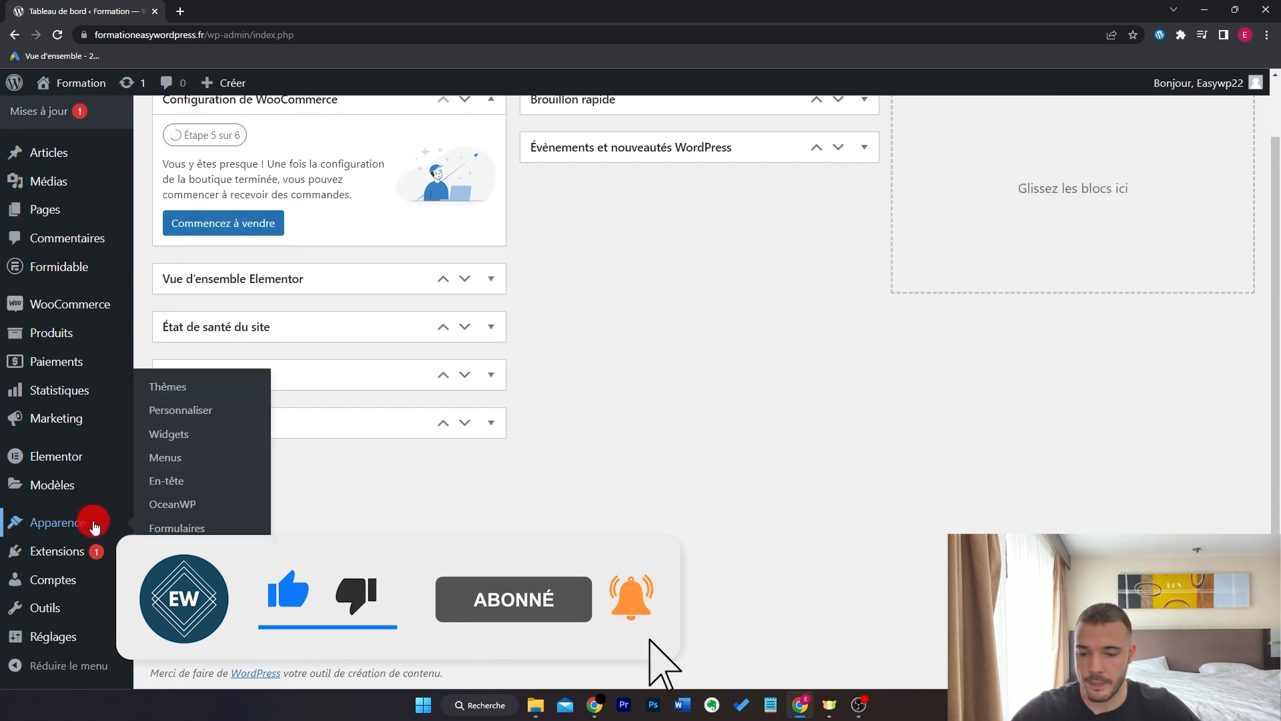
pyautogui.click(167, 461)
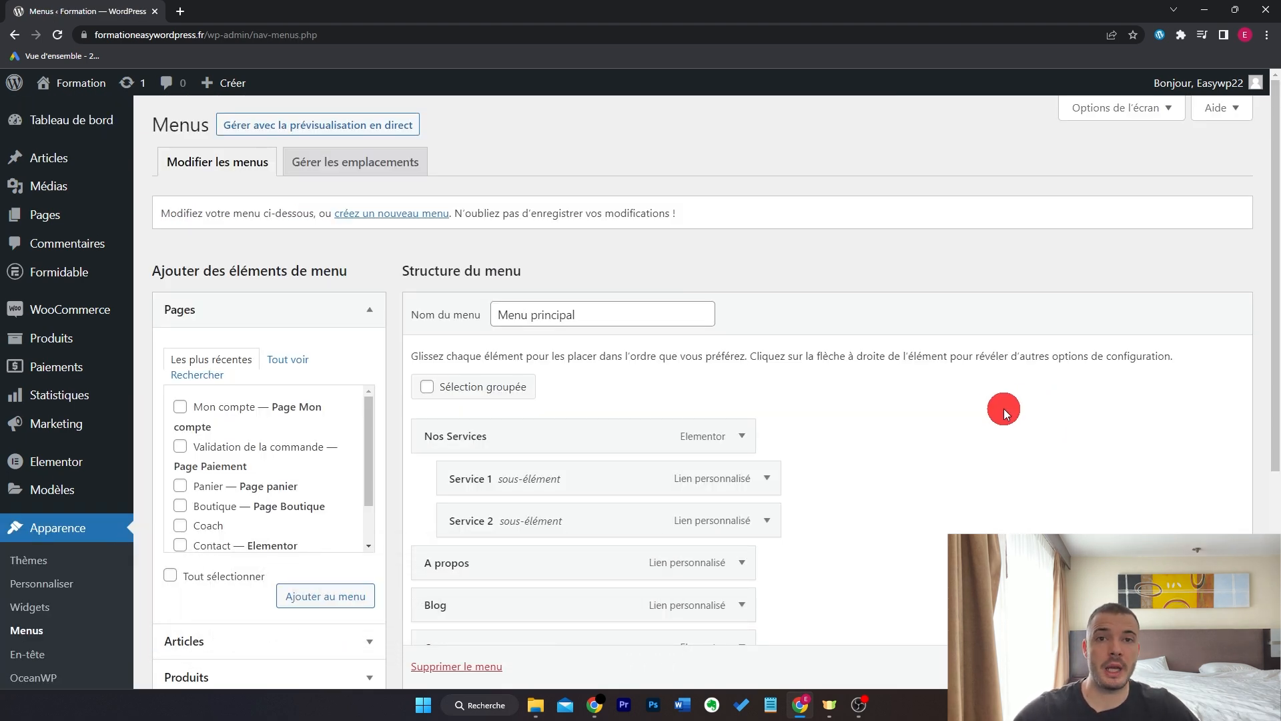
pyautogui.scroll(-4, 990, 414)
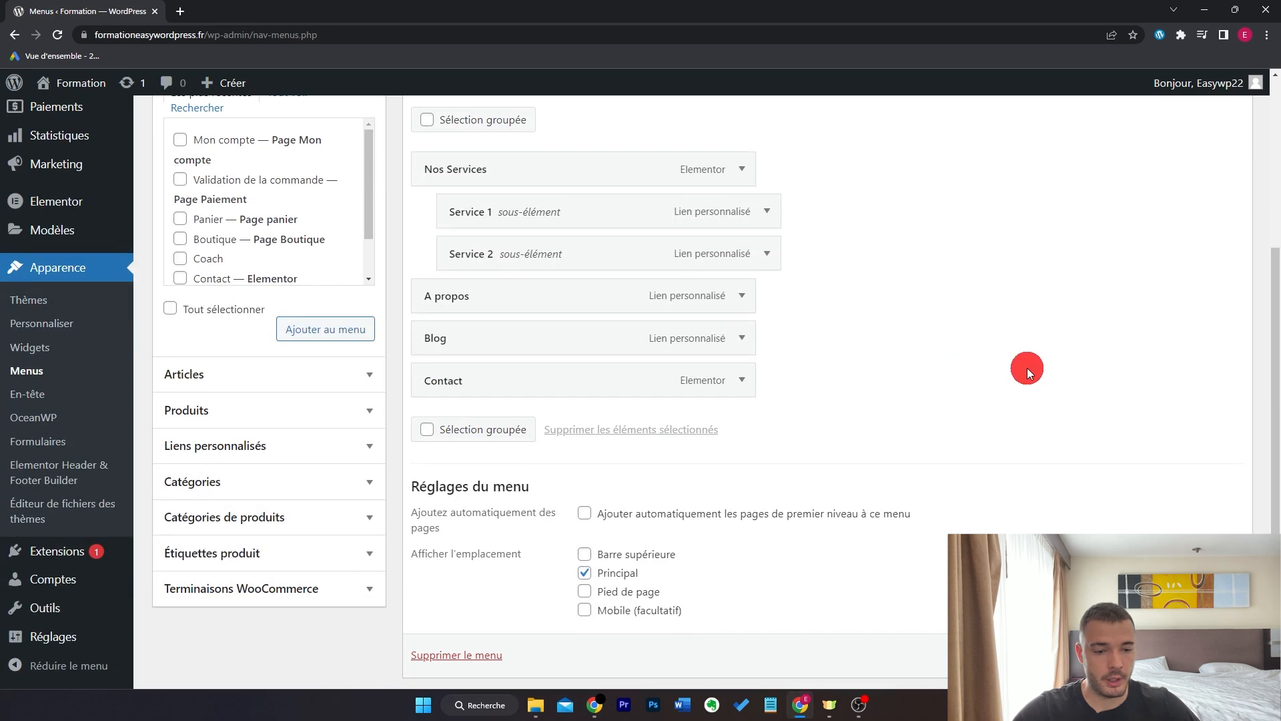
pyautogui.scroll(4, 1028, 371)
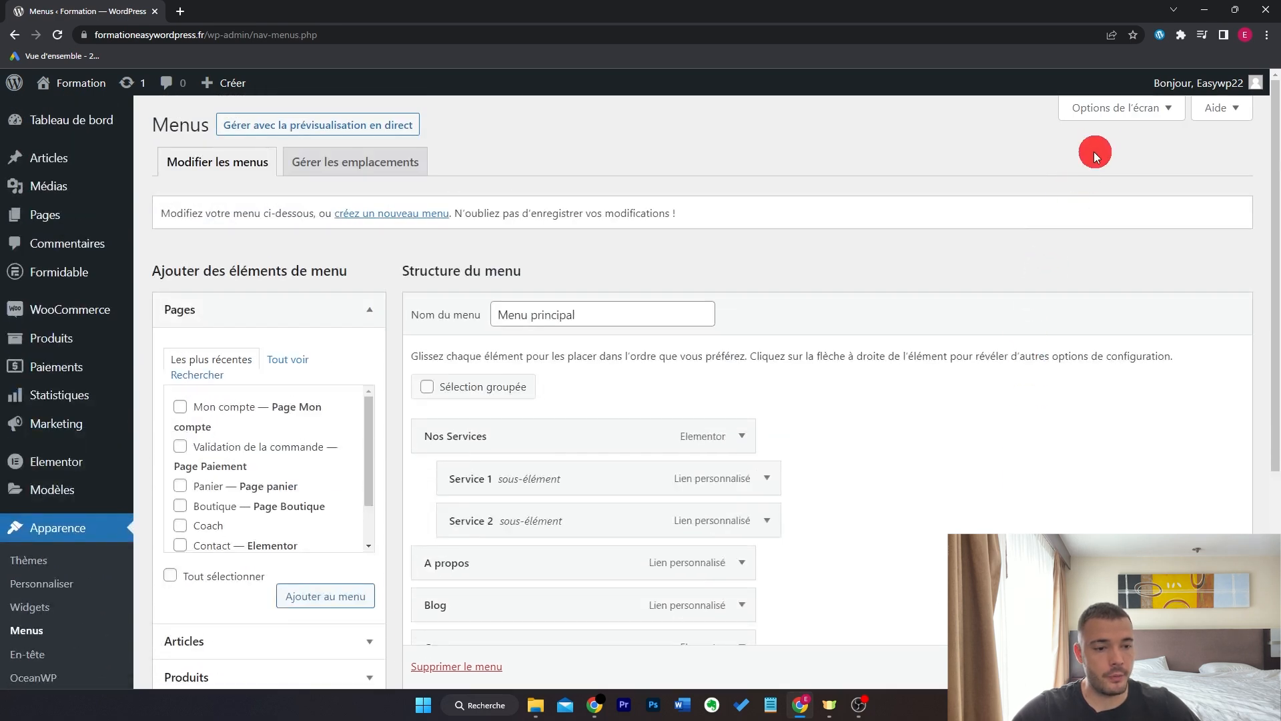
pyautogui.click(1102, 109)
pyautogui.click(838, 200)
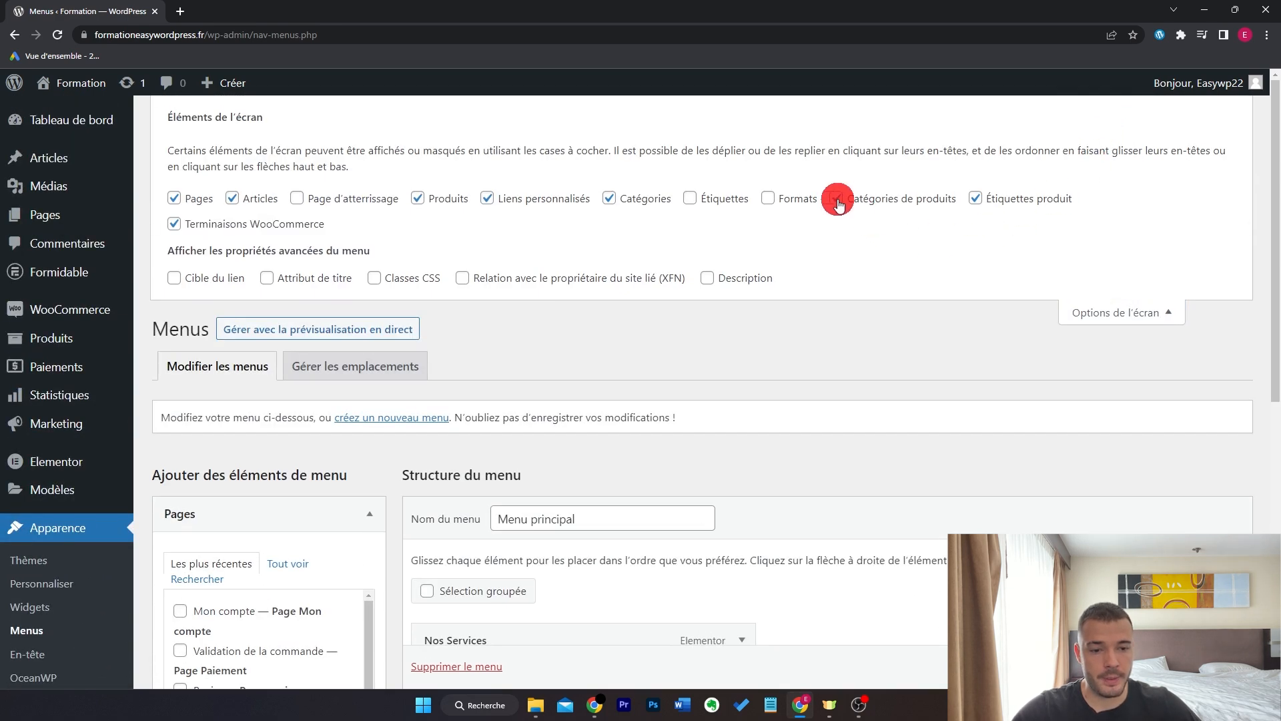
# - Remove the Blog item from Menu principal
pyautogui.scroll(-6, 687, 217)
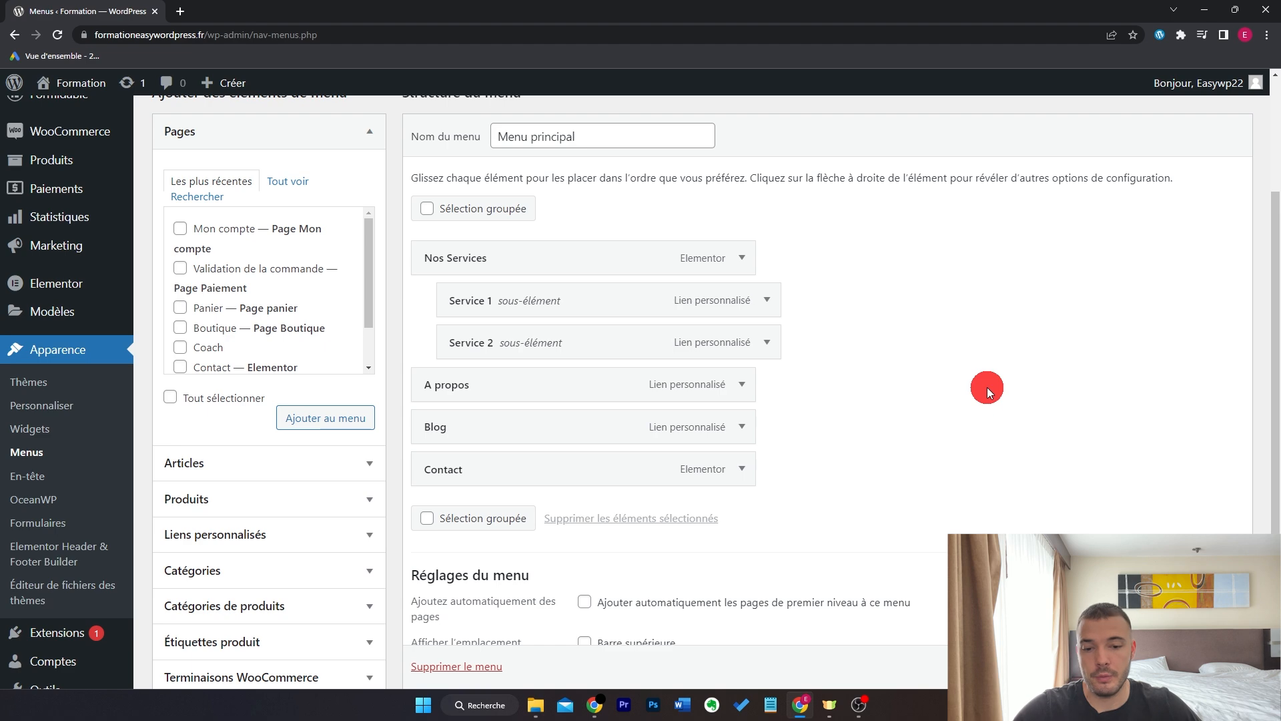
pyautogui.click(743, 430)
pyautogui.scroll(-4, 691, 449)
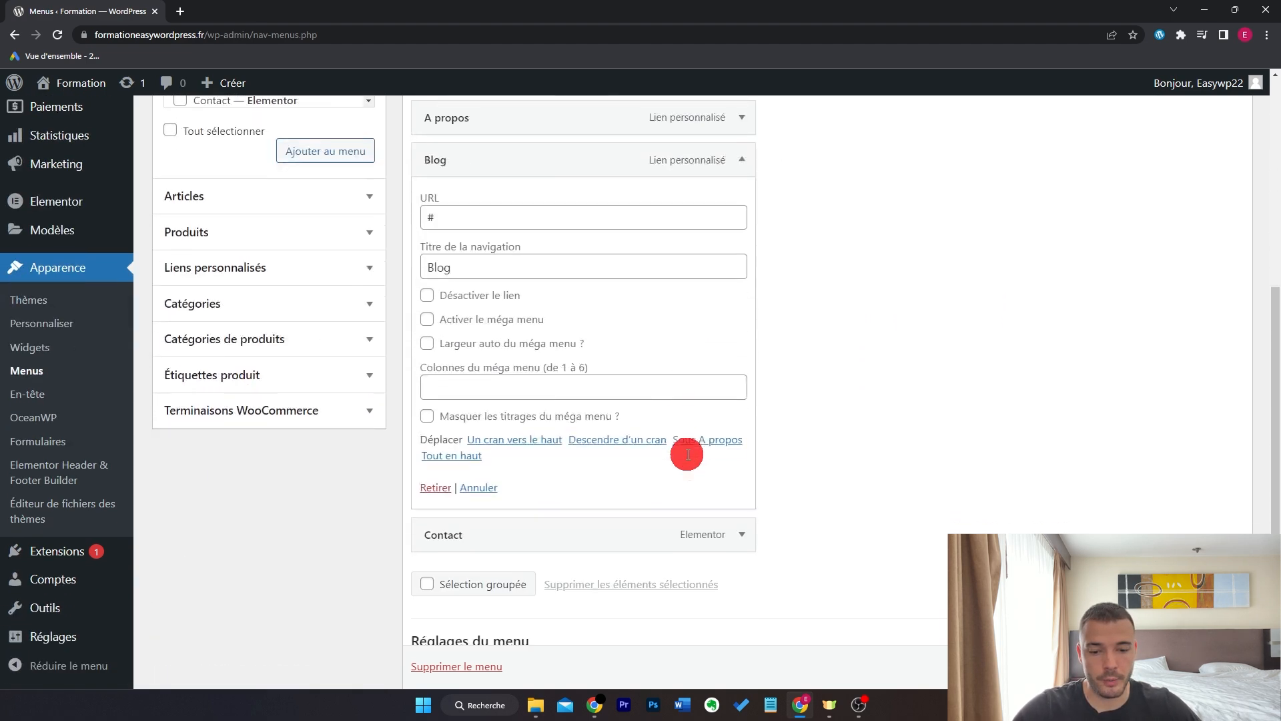
pyautogui.click(435, 489)
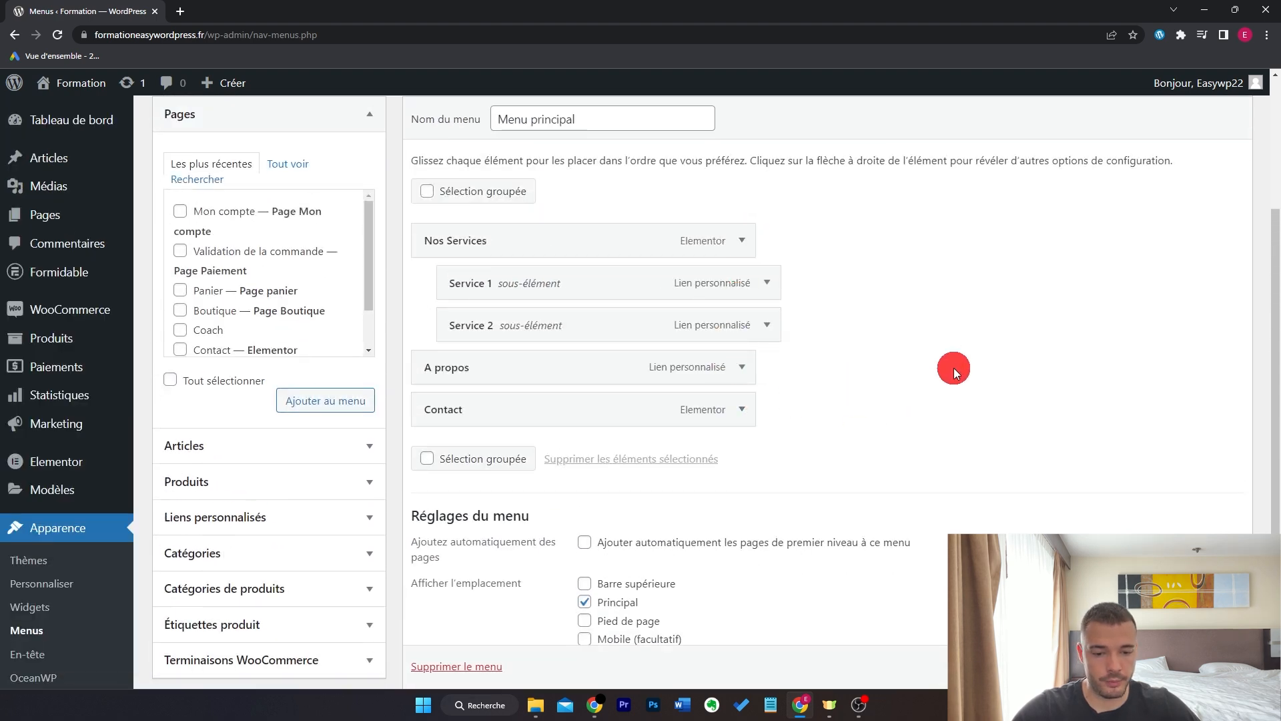
pyautogui.scroll(-3, 954, 370)
pyautogui.scroll(2, 951, 367)
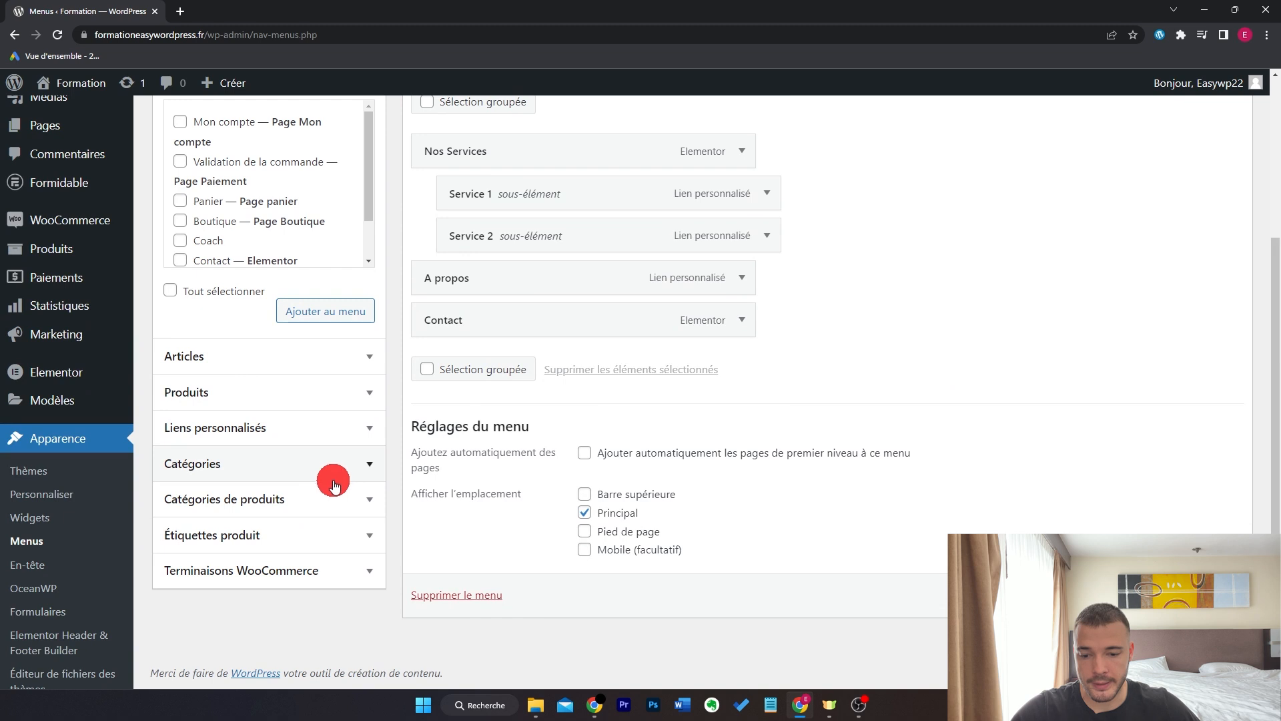
# - Add Accessoires, Gourde, Sacs, Vêtements, Pulls and Jogging to the menu
pyautogui.click(327, 501)
pyautogui.scroll(2, 400, 492)
pyautogui.click(179, 375)
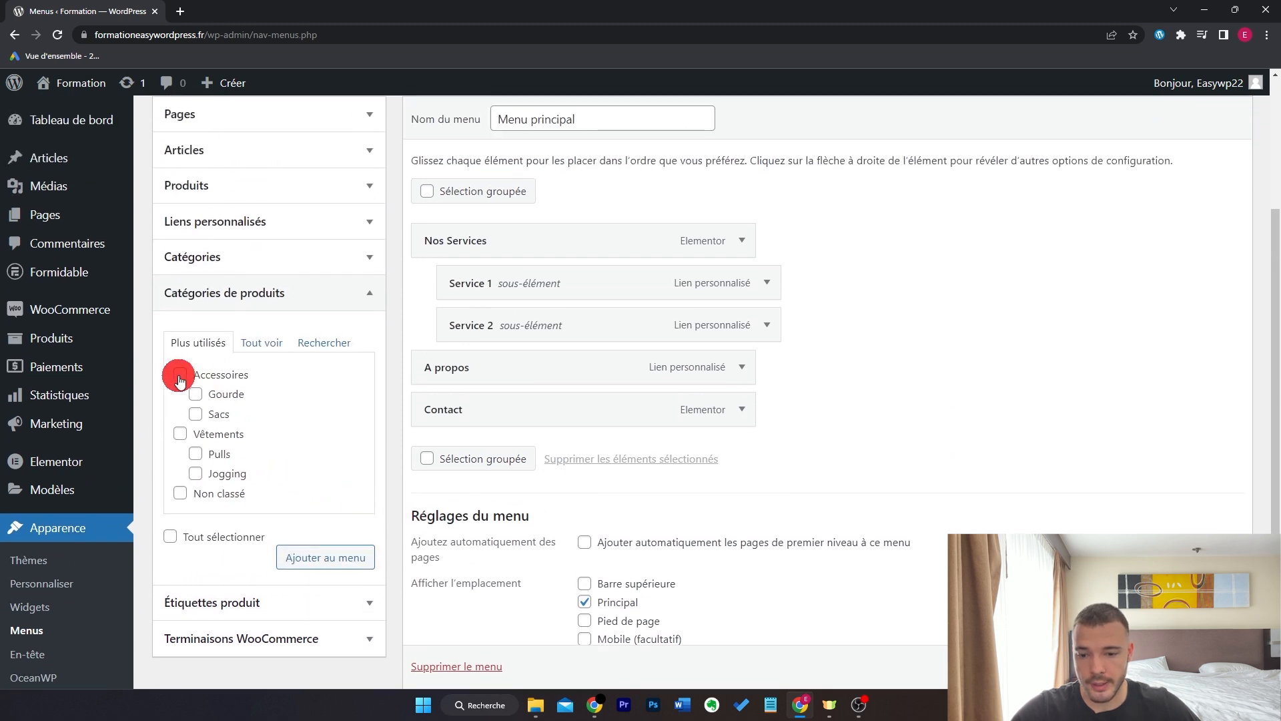
pyautogui.click(195, 394)
pyautogui.click(196, 413)
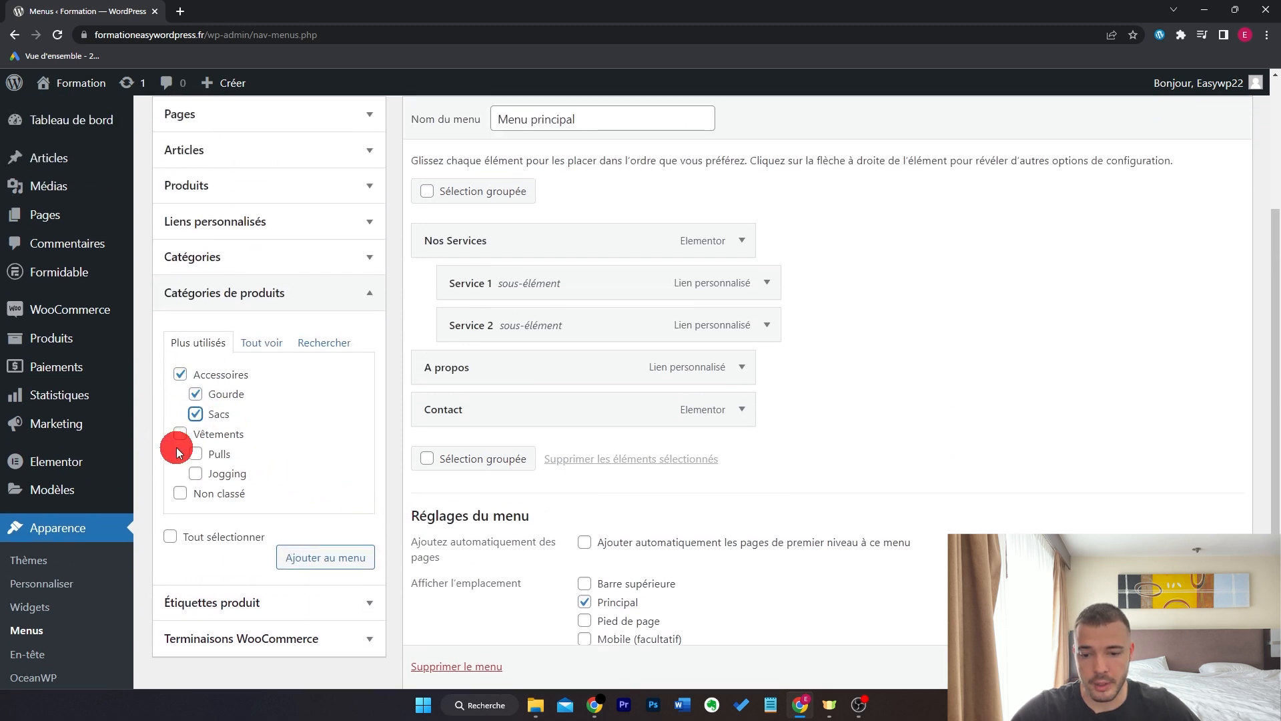
pyautogui.click(180, 434)
pyautogui.click(196, 454)
pyautogui.click(195, 473)
pyautogui.click(354, 552)
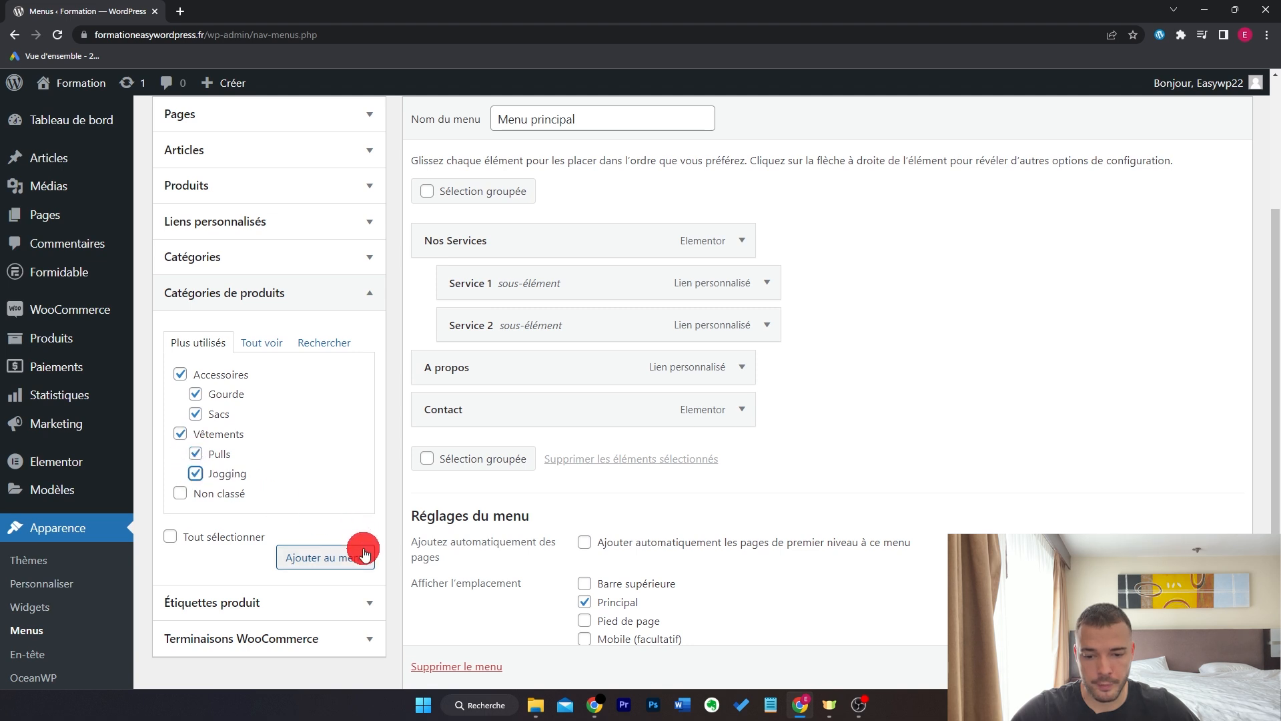
# - Move the categories to the top, nesting subcategories under their parents, and save the menu
pyautogui.moveTo(586, 449); pyautogui.dragTo(601, 238)
pyautogui.moveTo(549, 567); pyautogui.dragTo(562, 293)
pyautogui.moveTo(543, 533); pyautogui.dragTo(591, 283)
pyautogui.moveTo(571, 578); pyautogui.dragTo(587, 329)
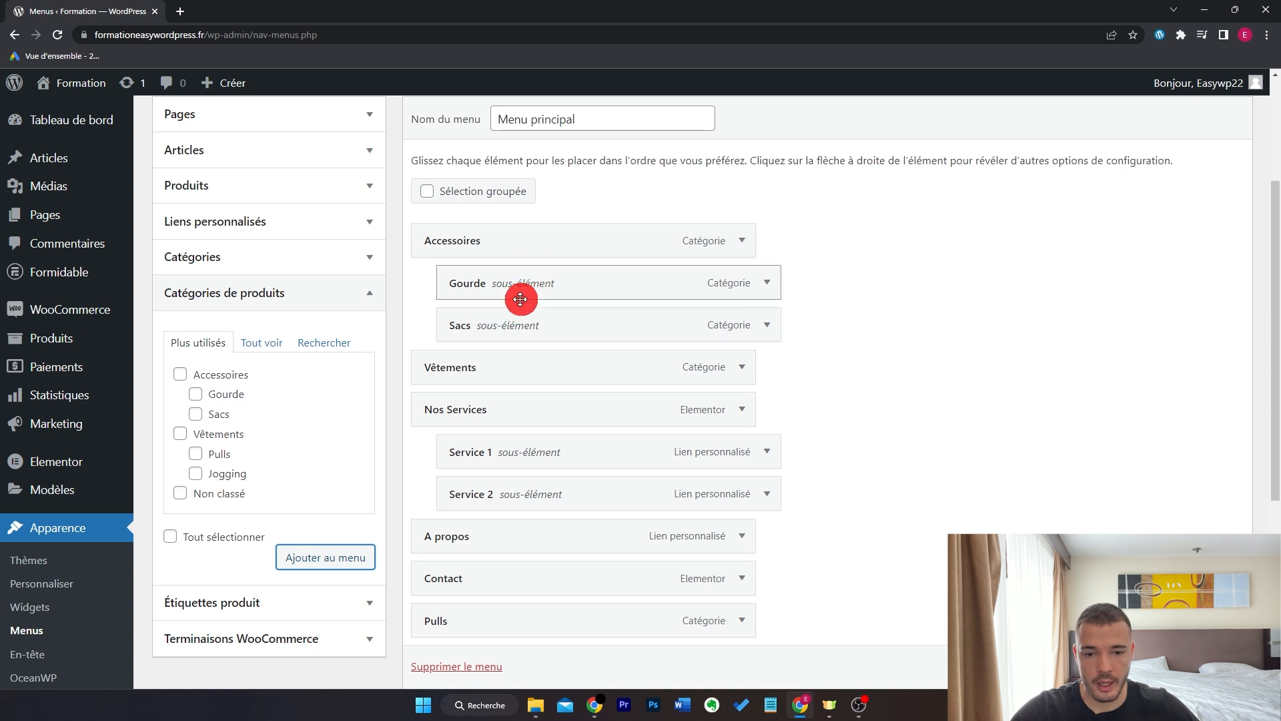
pyautogui.moveTo(620, 606); pyautogui.dragTo(586, 318)
pyautogui.scroll(-1, 549, 540)
pyautogui.moveTo(557, 583); pyautogui.dragTo(600, 374)
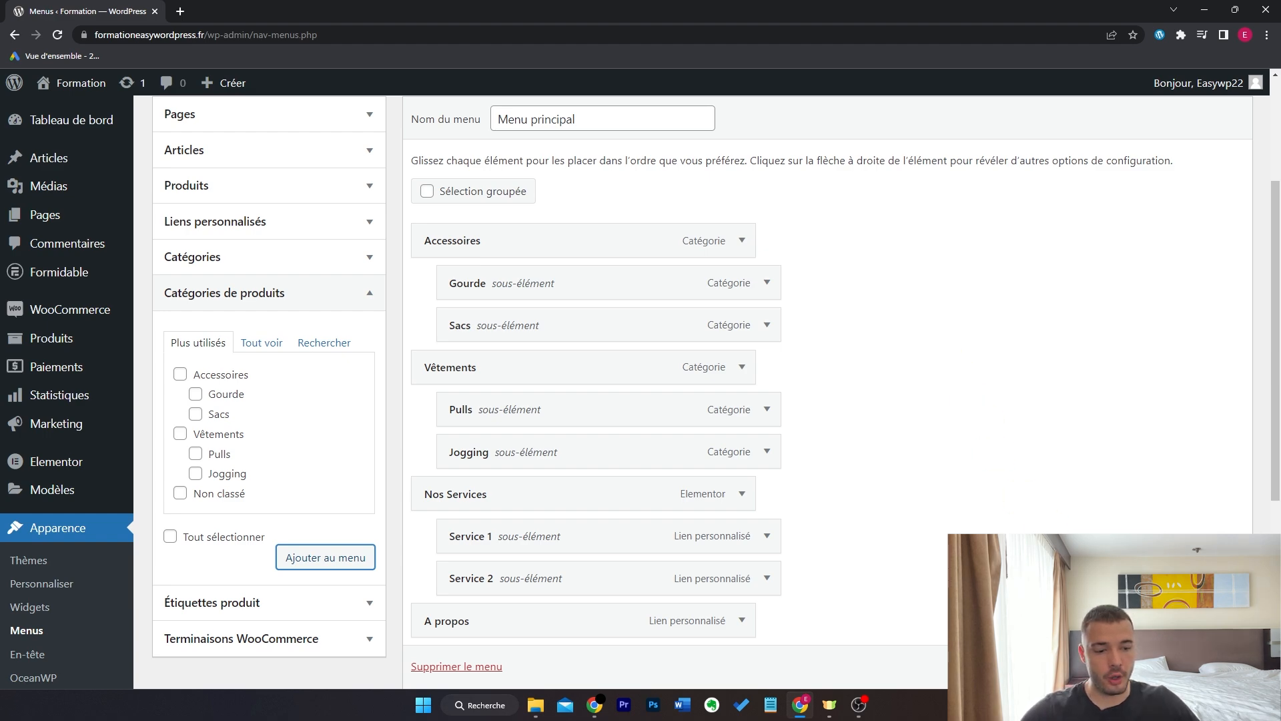
pyautogui.click(1193, 666)
# - Go through the Accessoires menu to the Gourde category page and open Personnaliser
pyautogui.moveTo(67, 84)
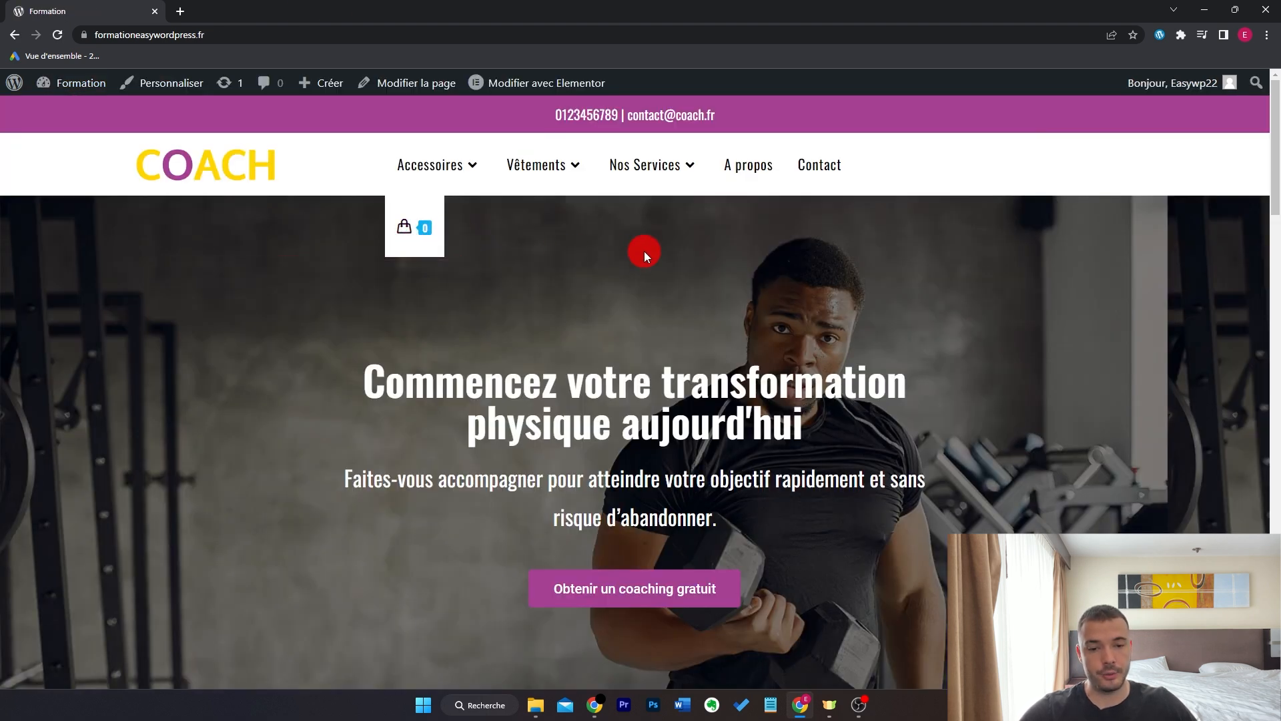
pyautogui.moveTo(450, 166)
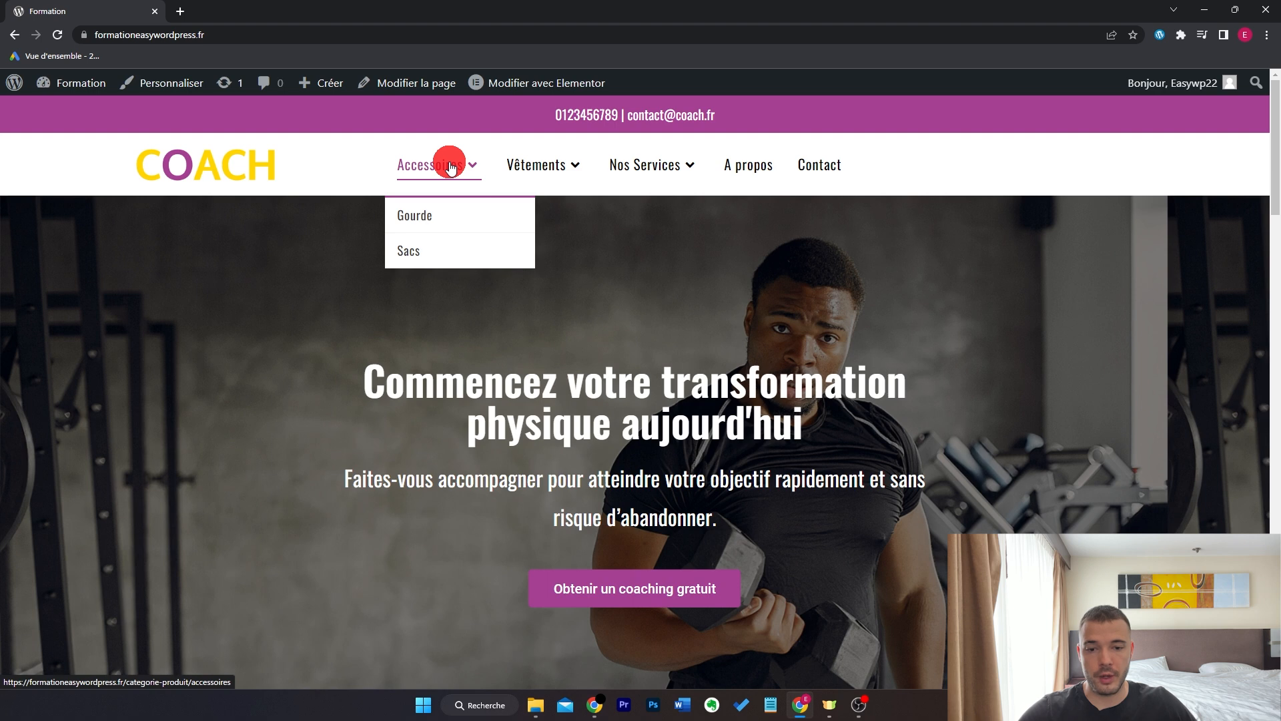
pyautogui.click(465, 166)
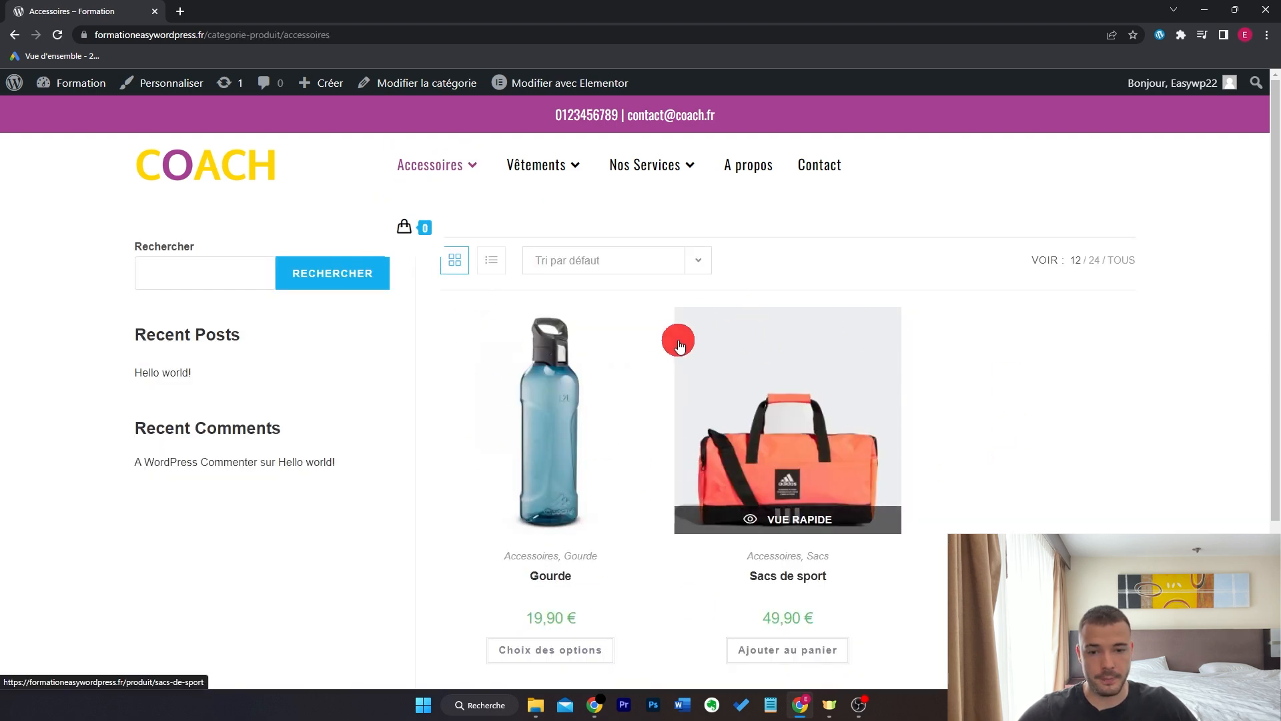
pyautogui.moveTo(463, 173)
pyautogui.click(463, 214)
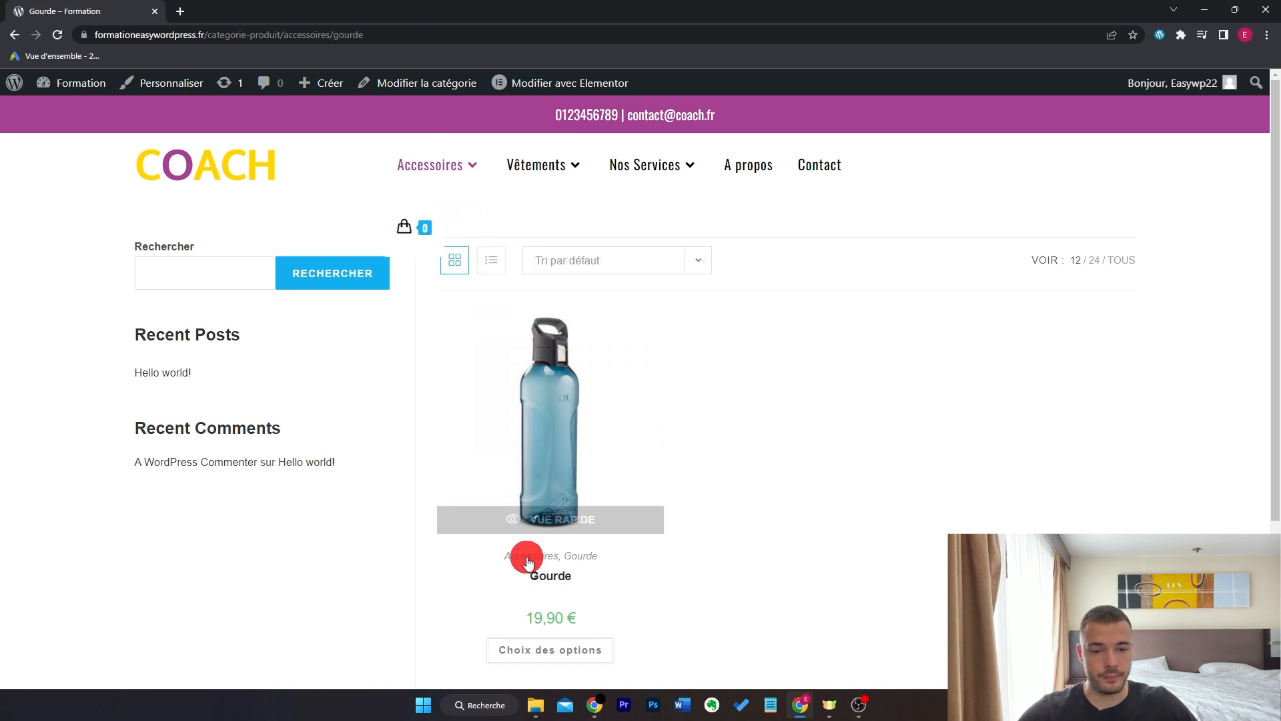
pyautogui.moveTo(553, 164)
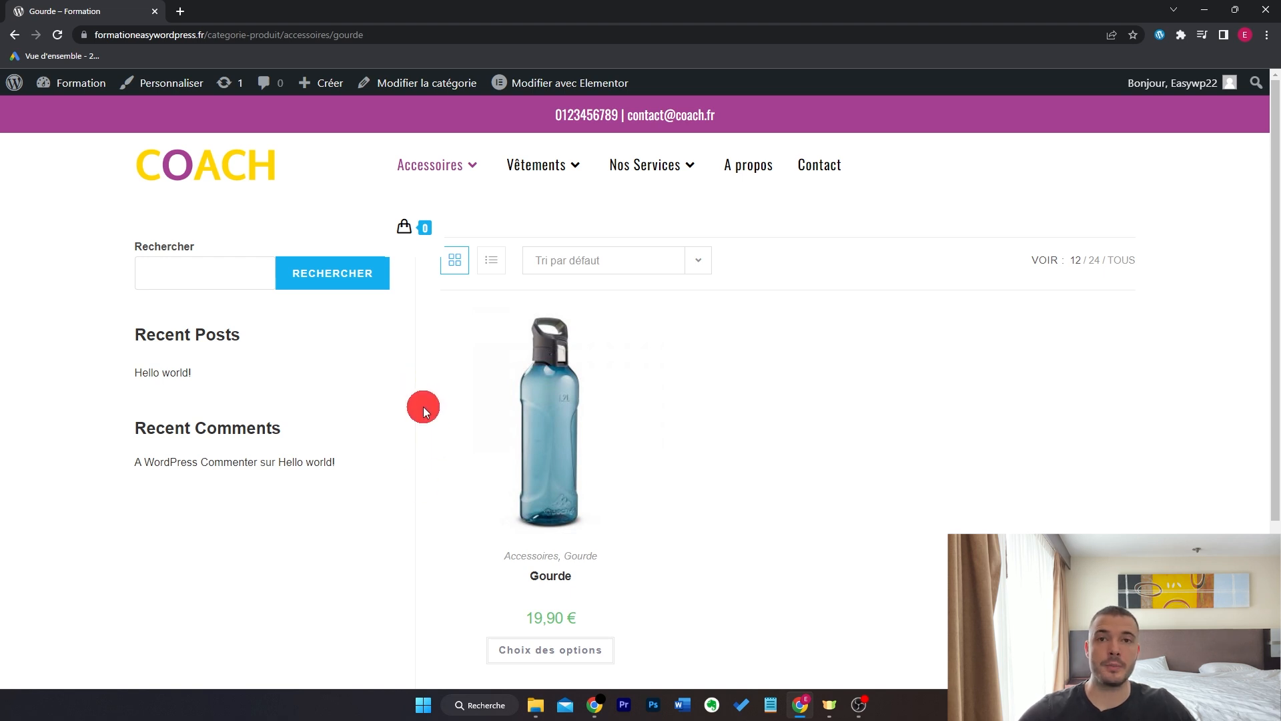
pyautogui.click(181, 85)
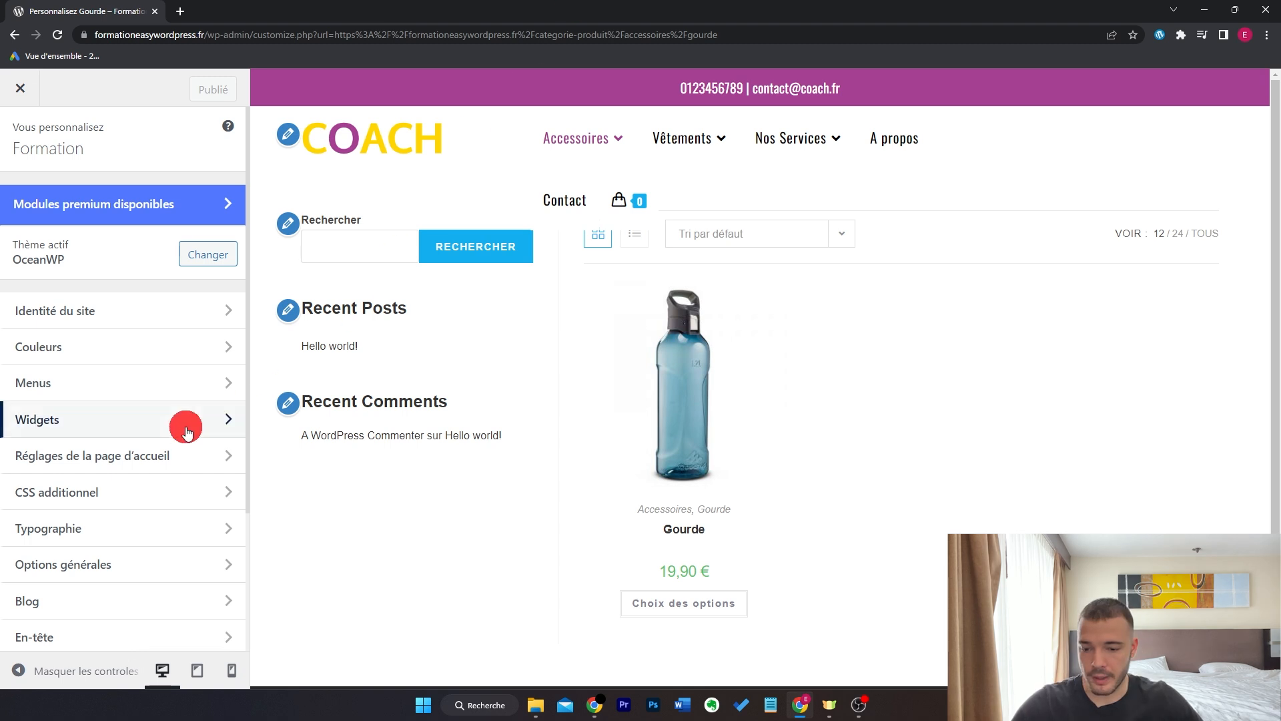
# - Set the header menu Position to À droite under En-tête > Menu
pyautogui.scroll(-1, 167, 453)
pyautogui.click(120, 541)
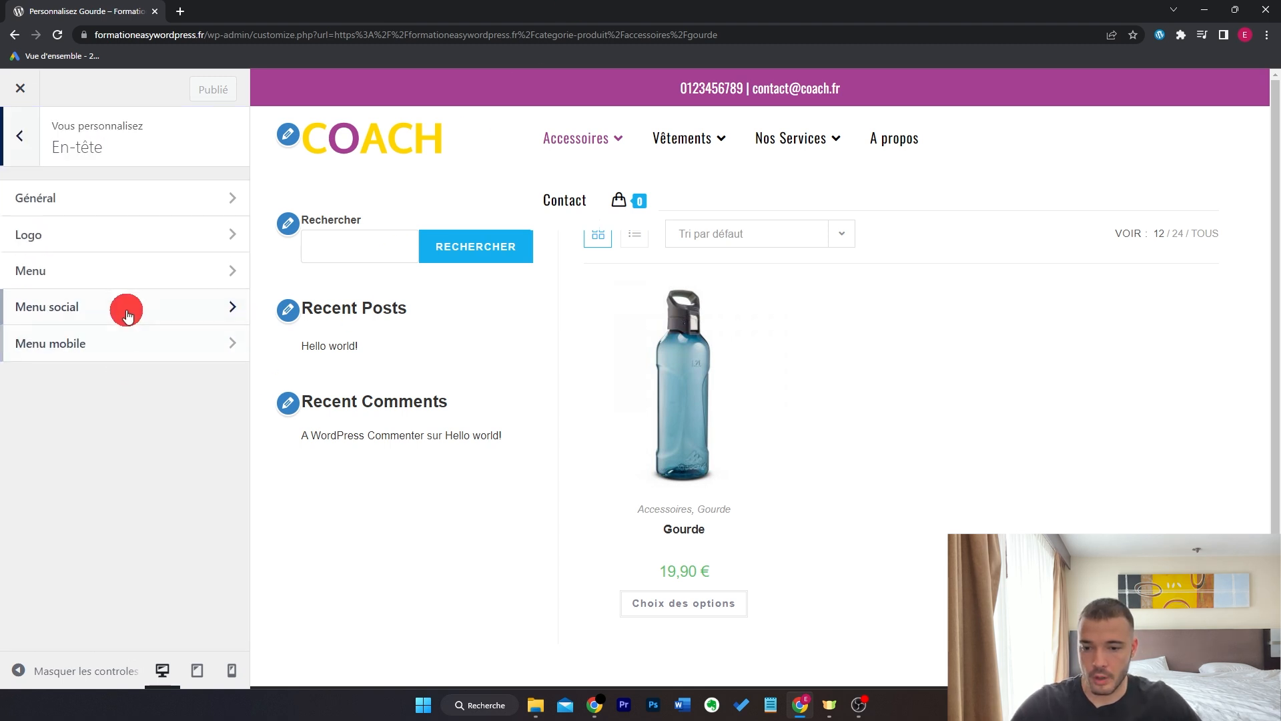
pyautogui.click(133, 274)
pyautogui.click(169, 481)
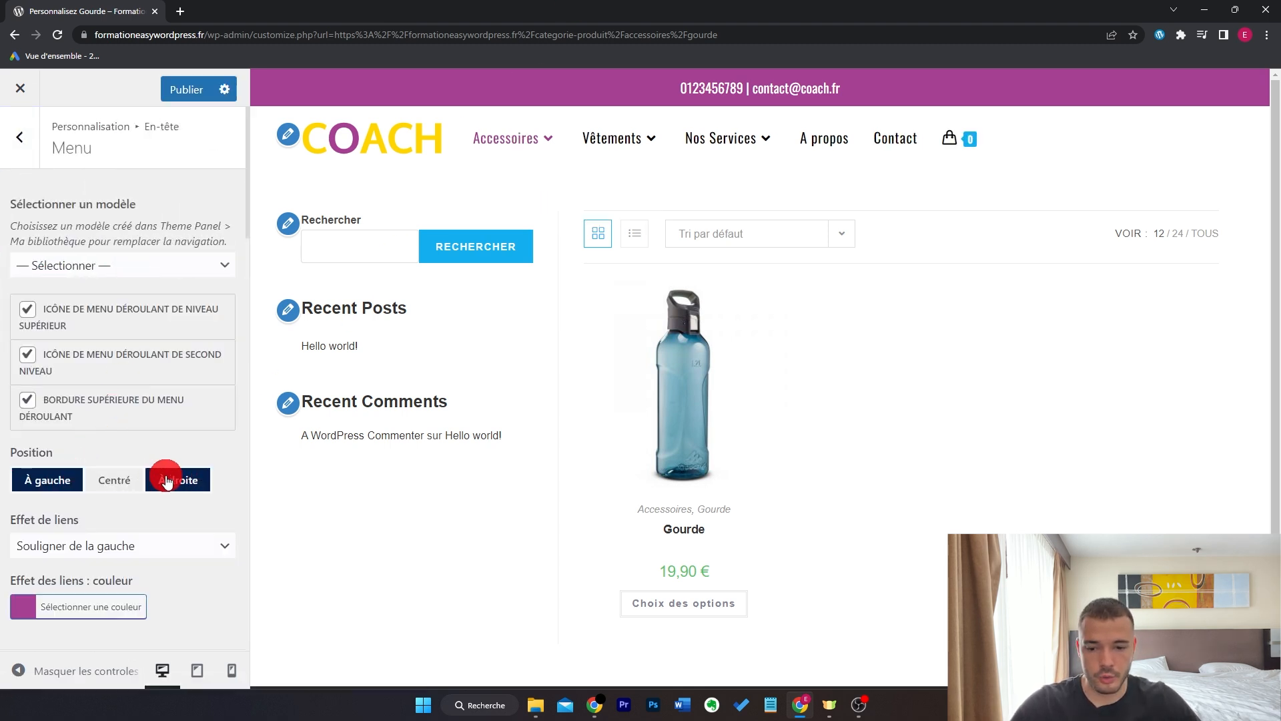
pyautogui.click(78, 658)
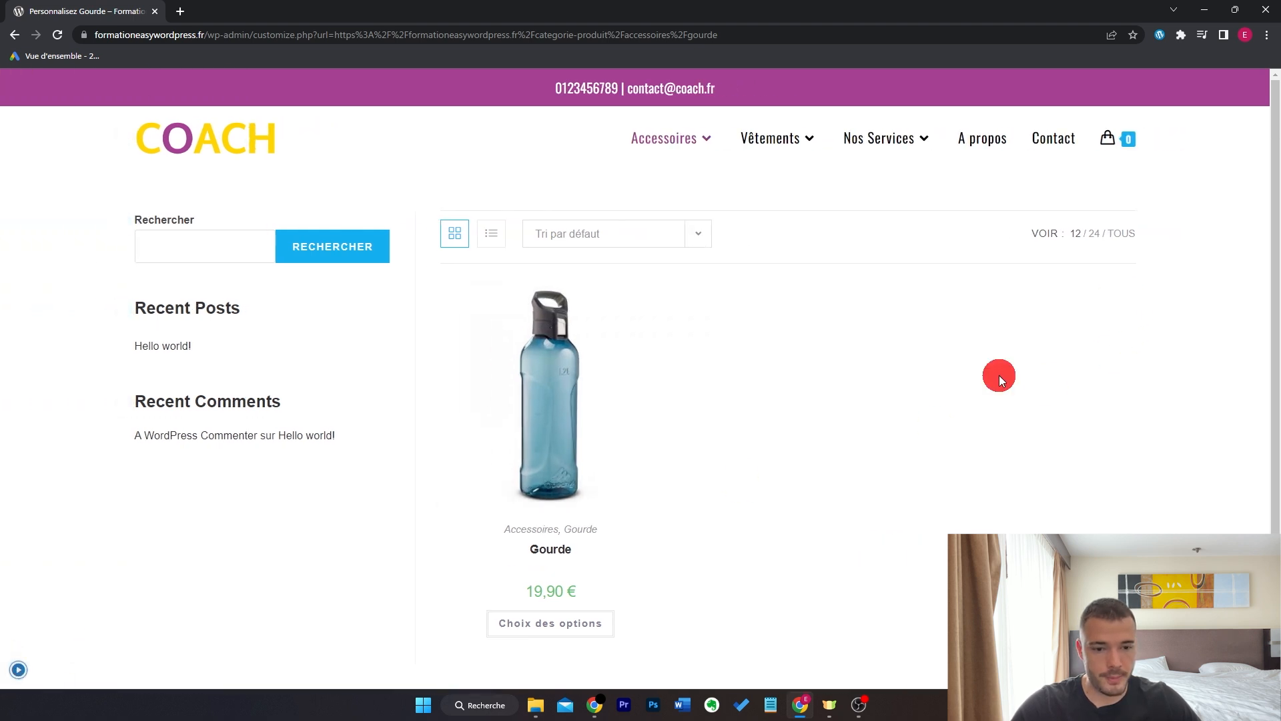
pyautogui.click(18, 669)
pyautogui.click(26, 152)
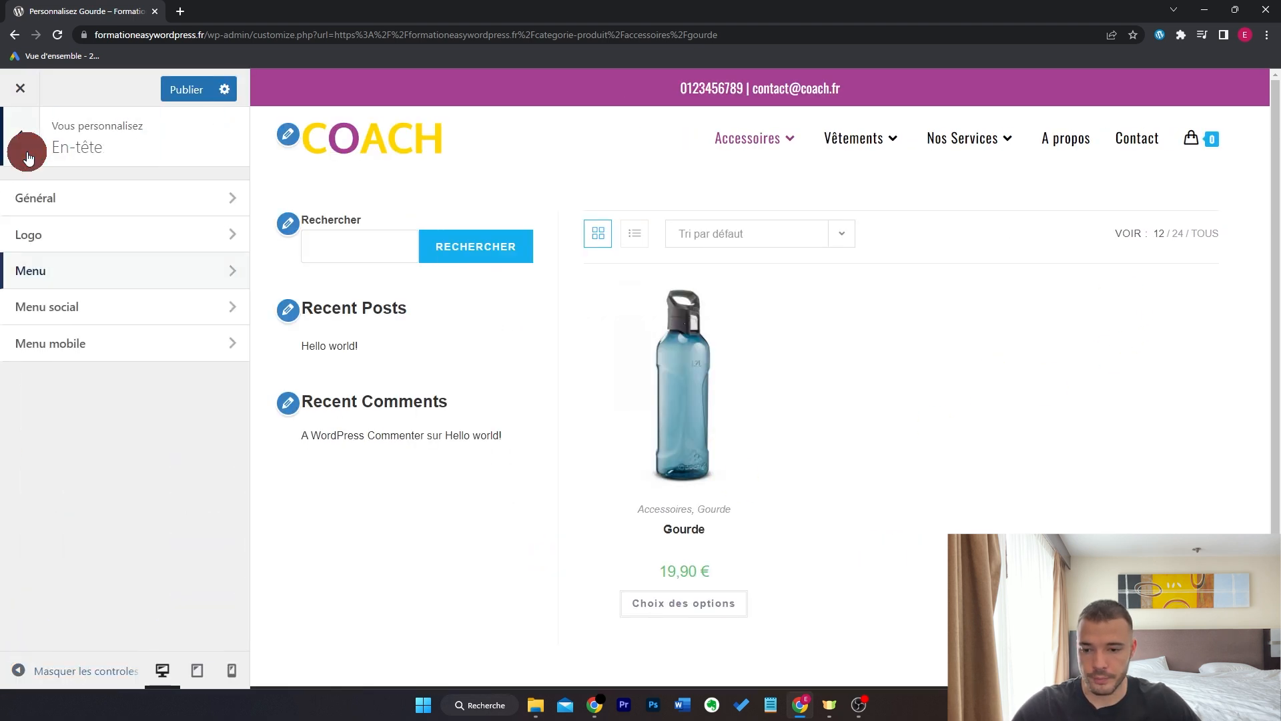
pyautogui.click(26, 158)
pyautogui.scroll(-2, 134, 427)
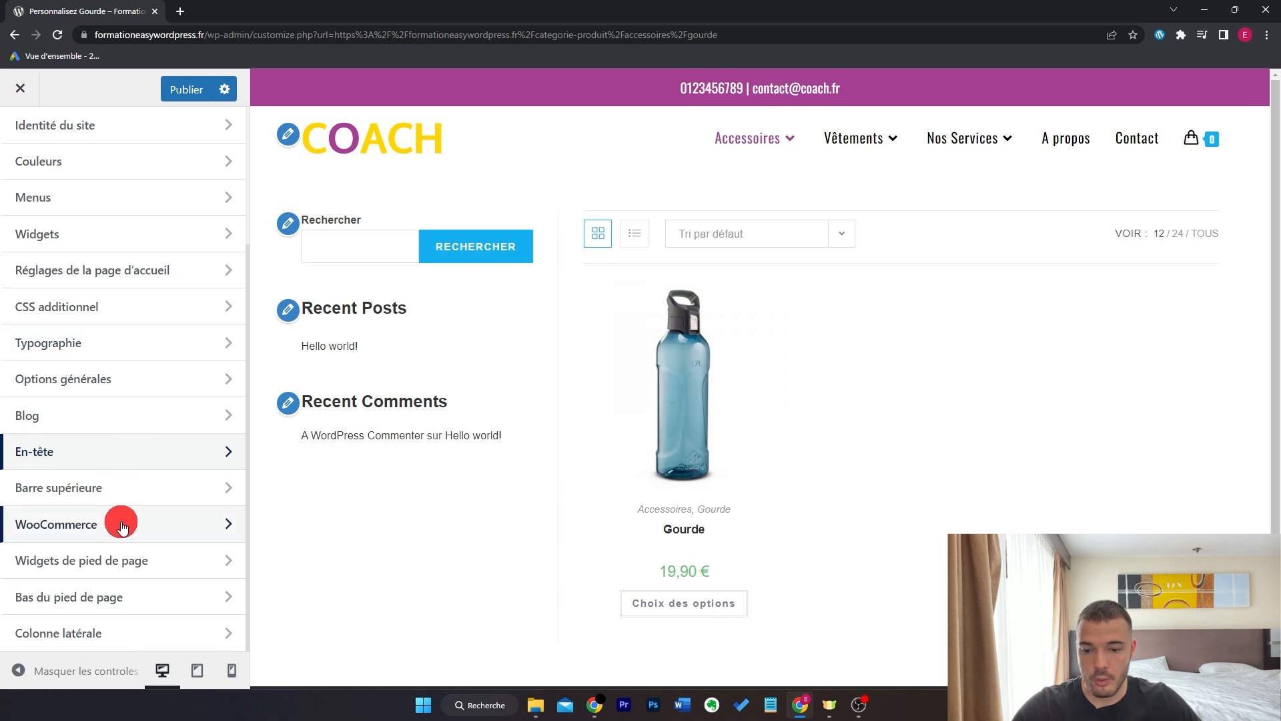
# - In Panier du menu, keep the cart visible on all devices showing icon and count
pyautogui.click(122, 523)
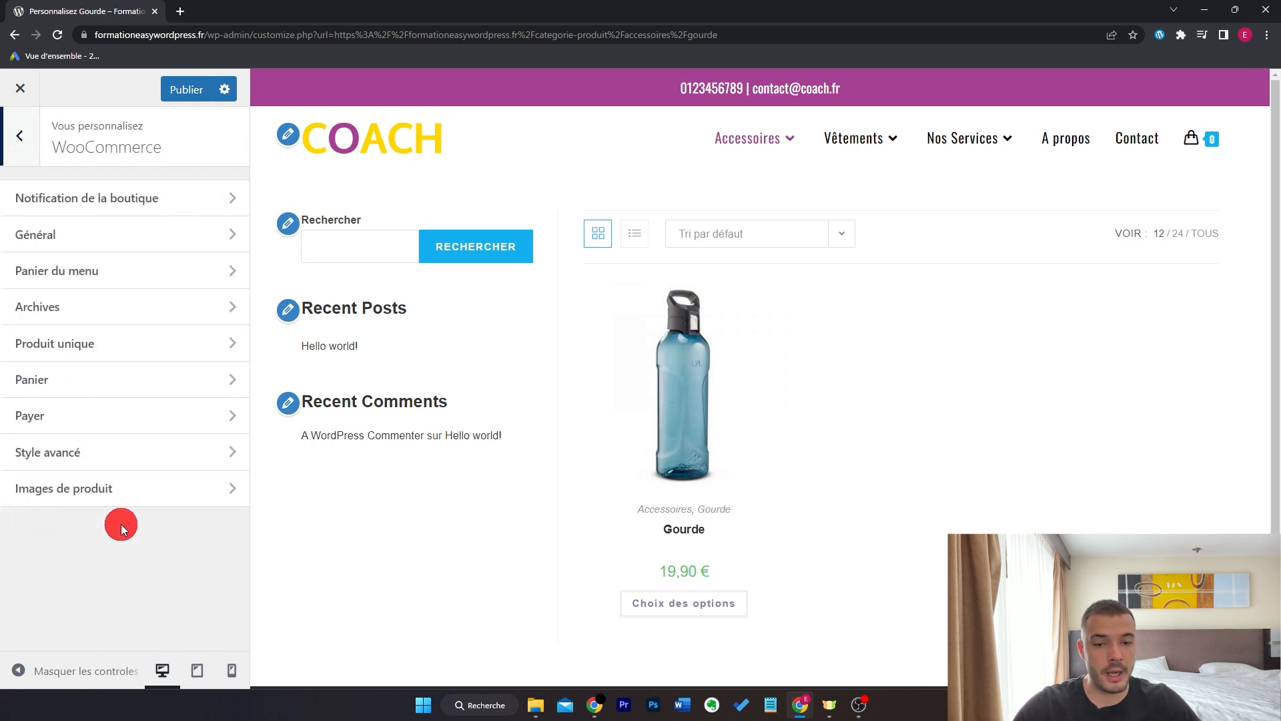
pyautogui.click(162, 274)
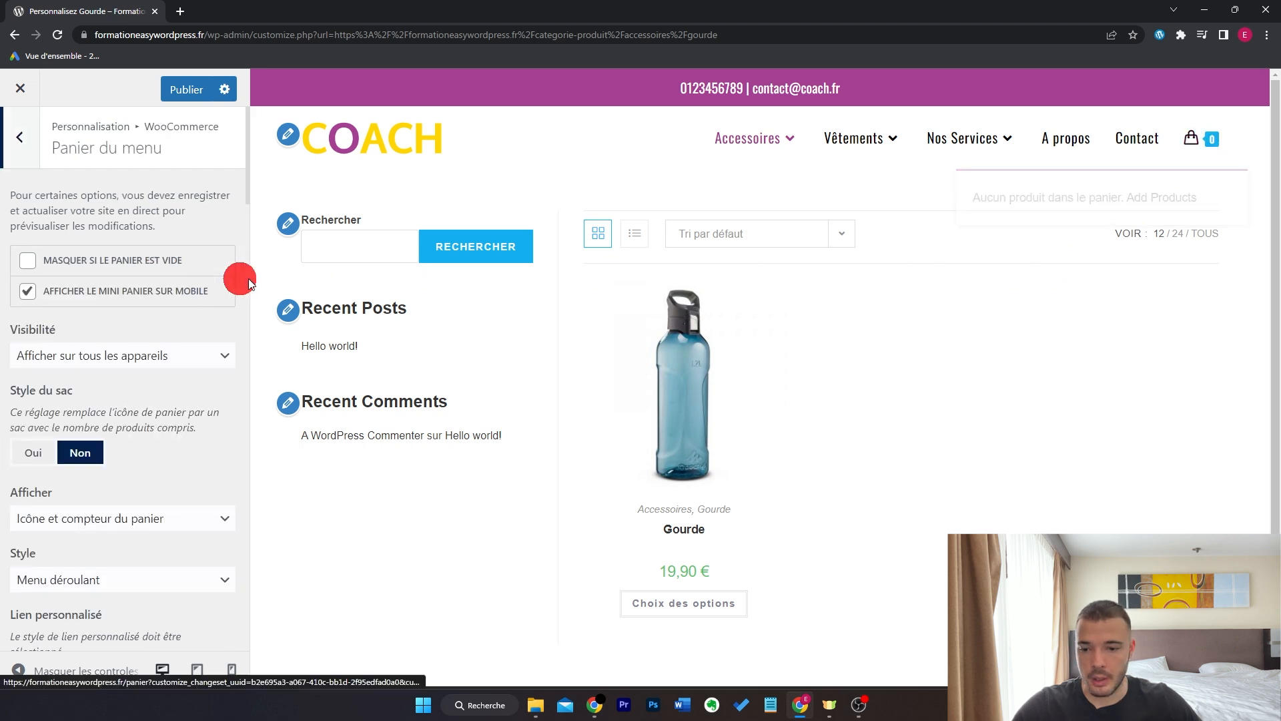
pyautogui.click(28, 261)
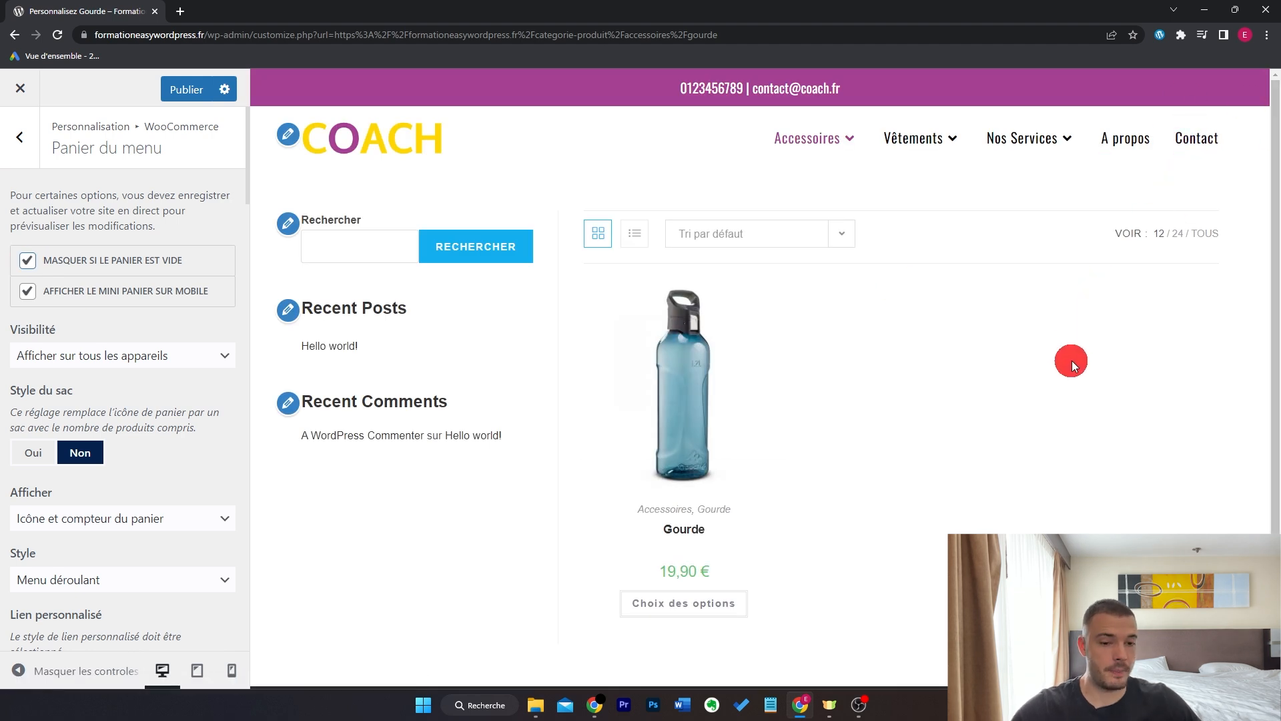
pyautogui.click(28, 261)
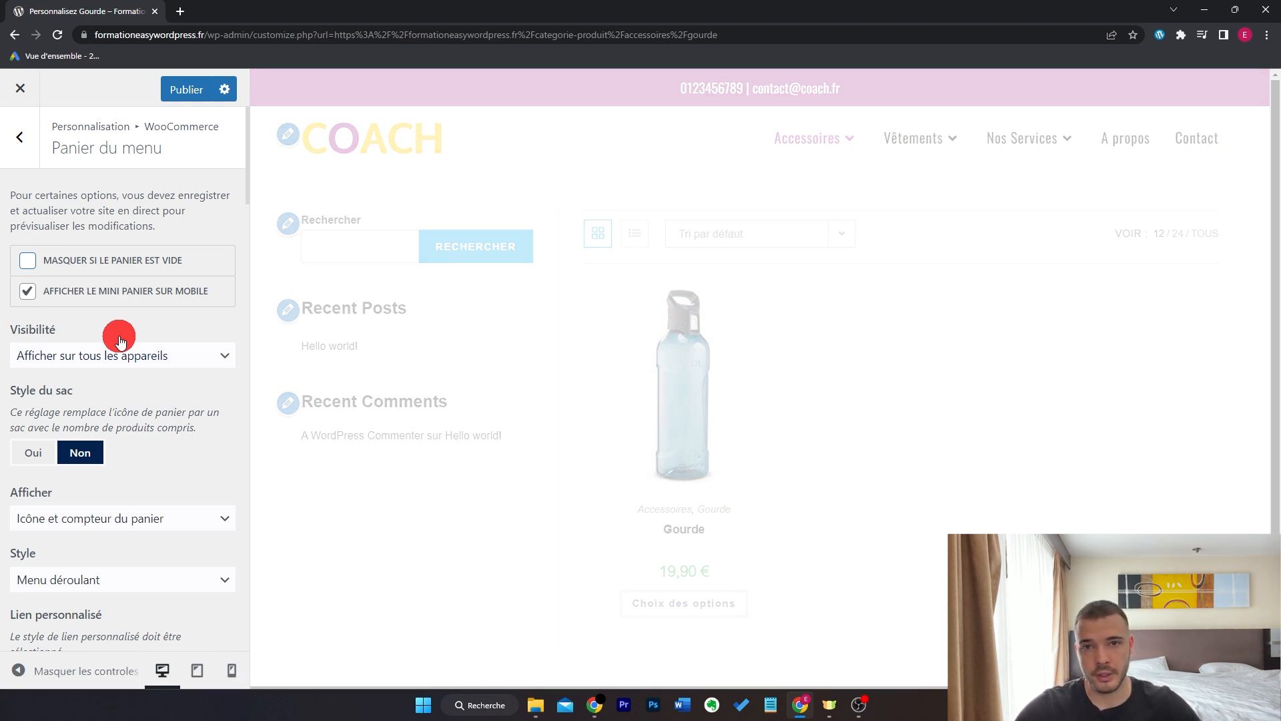
pyautogui.click(187, 358)
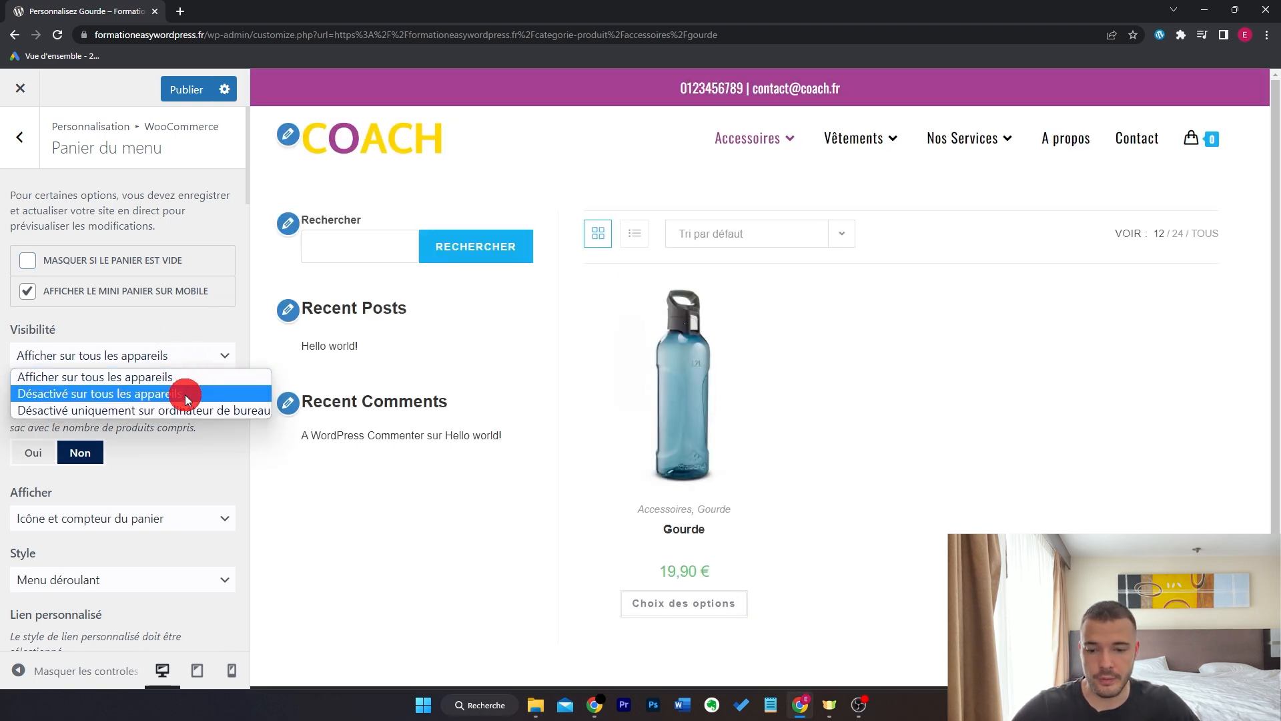
pyautogui.click(195, 356)
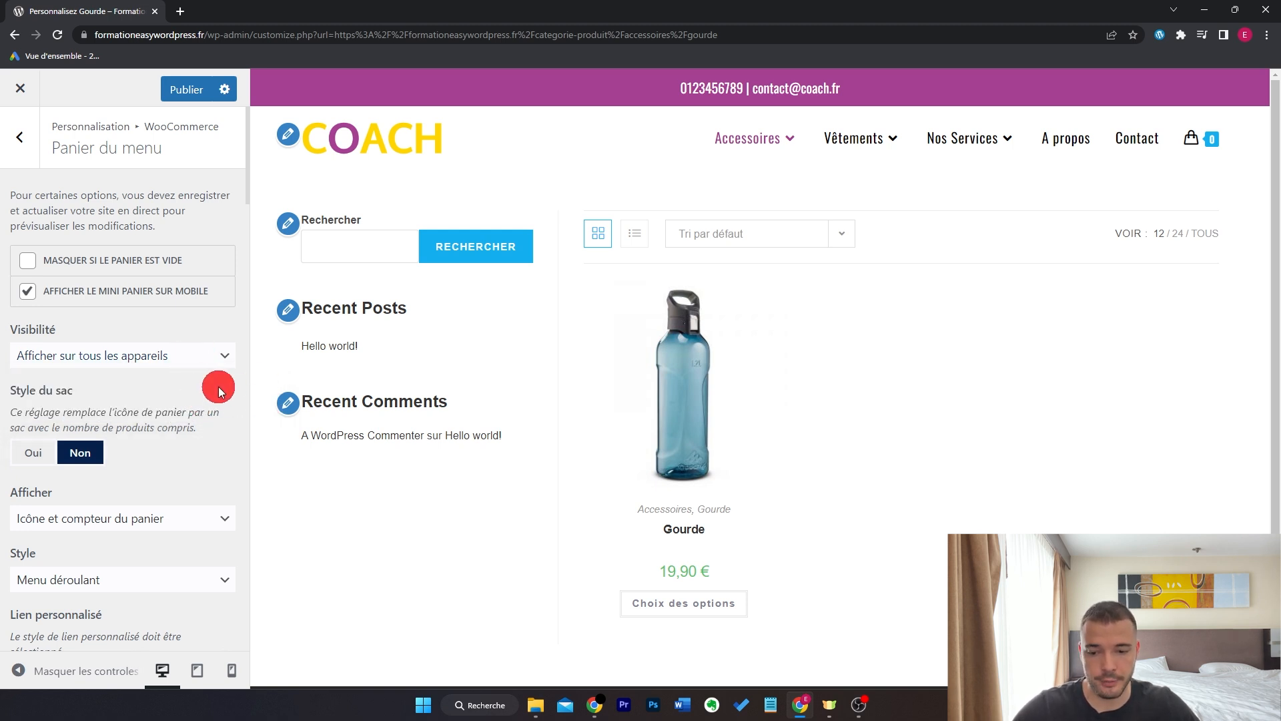
pyautogui.scroll(-4, 201, 400)
pyautogui.click(203, 257)
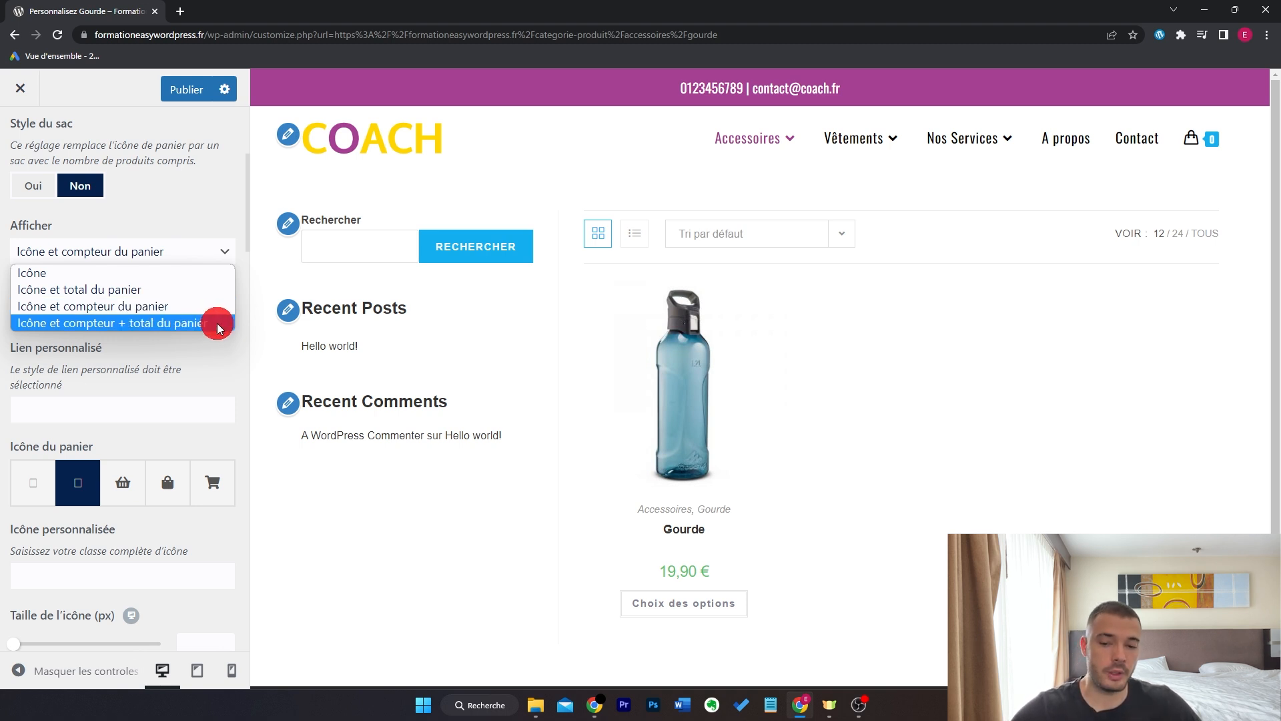
pyautogui.click(220, 251)
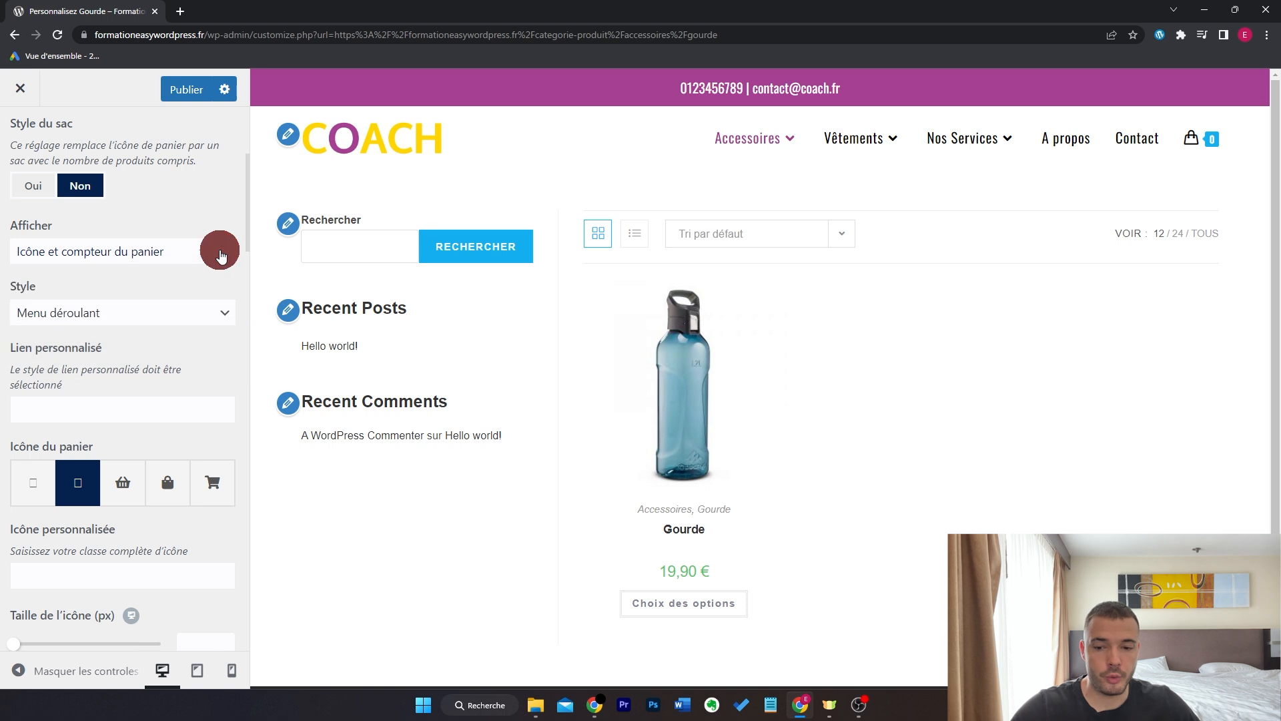
# - Keep the drop-down cart style and switch the cart icon to a shopping cart
pyautogui.moveTo(1225, 136)
pyautogui.click(179, 317)
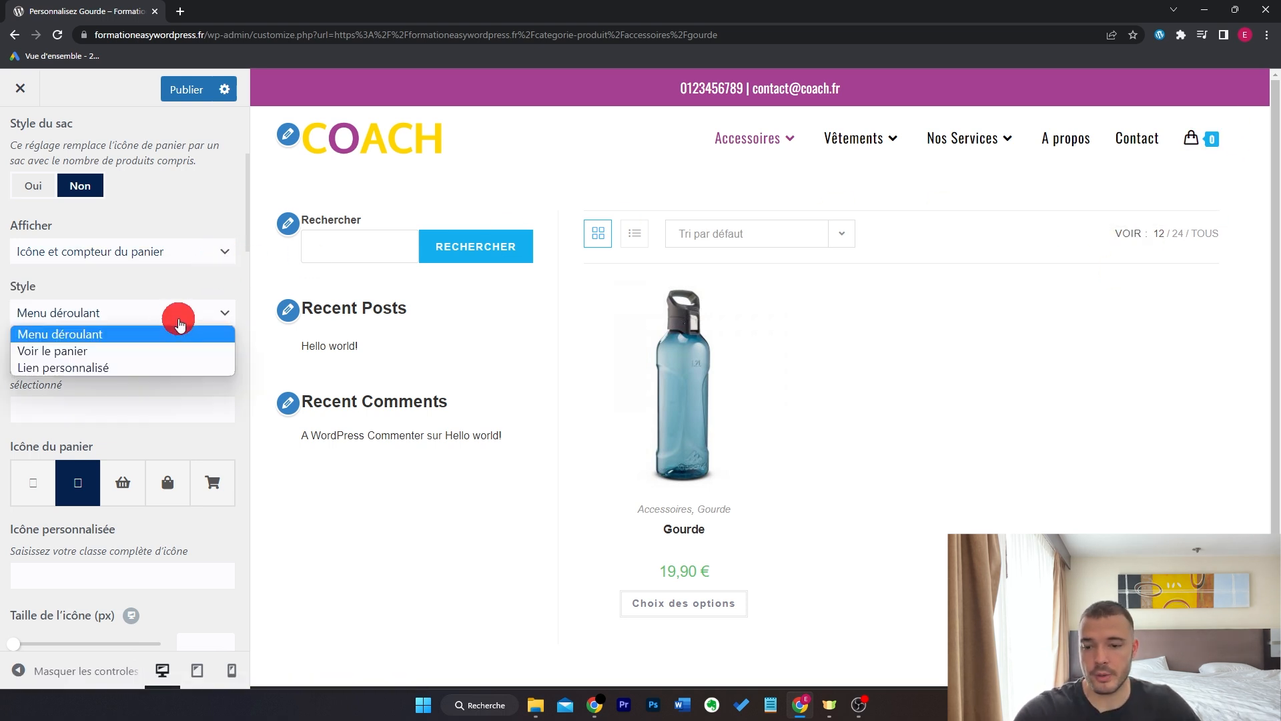
pyautogui.click(179, 325)
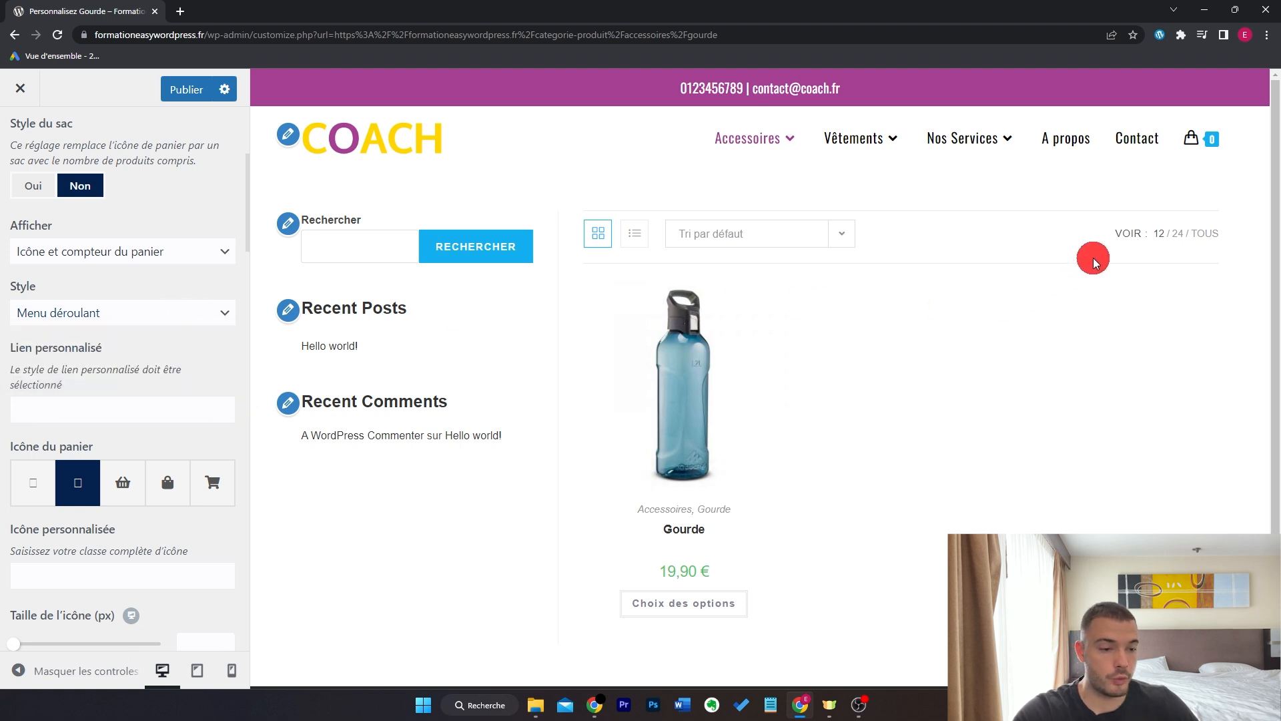
pyautogui.moveTo(1205, 143)
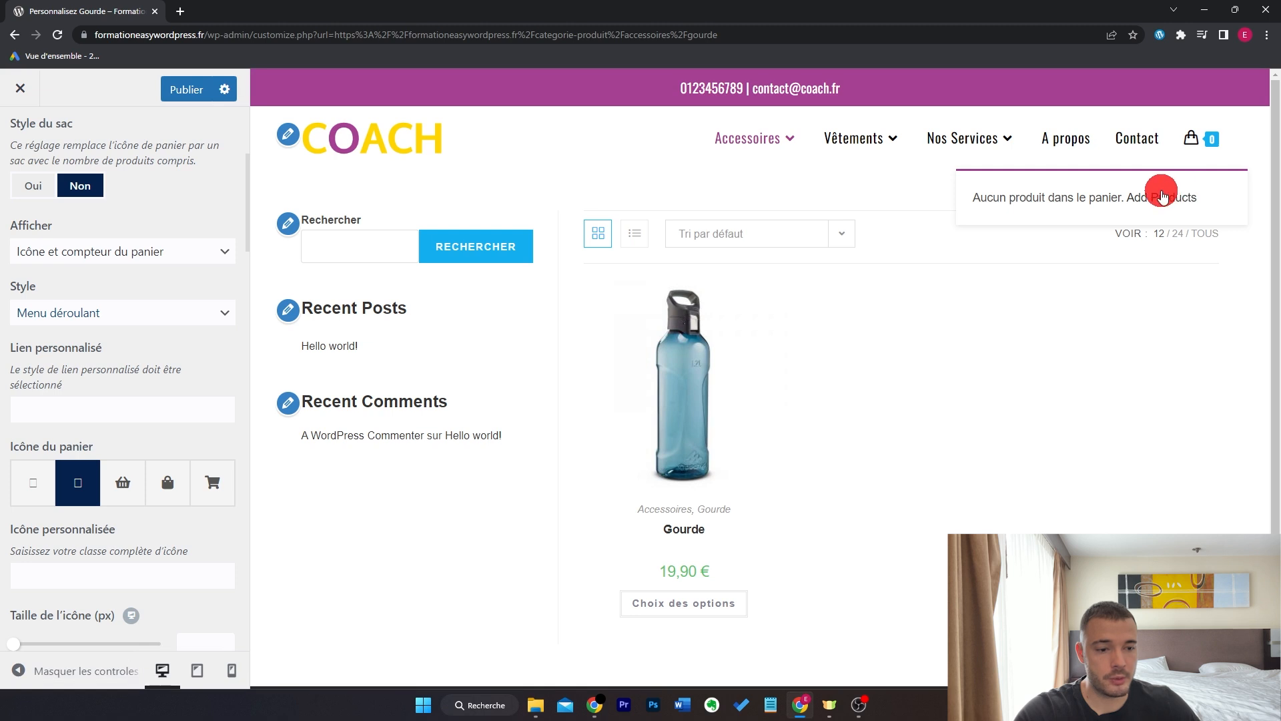
pyautogui.click(167, 313)
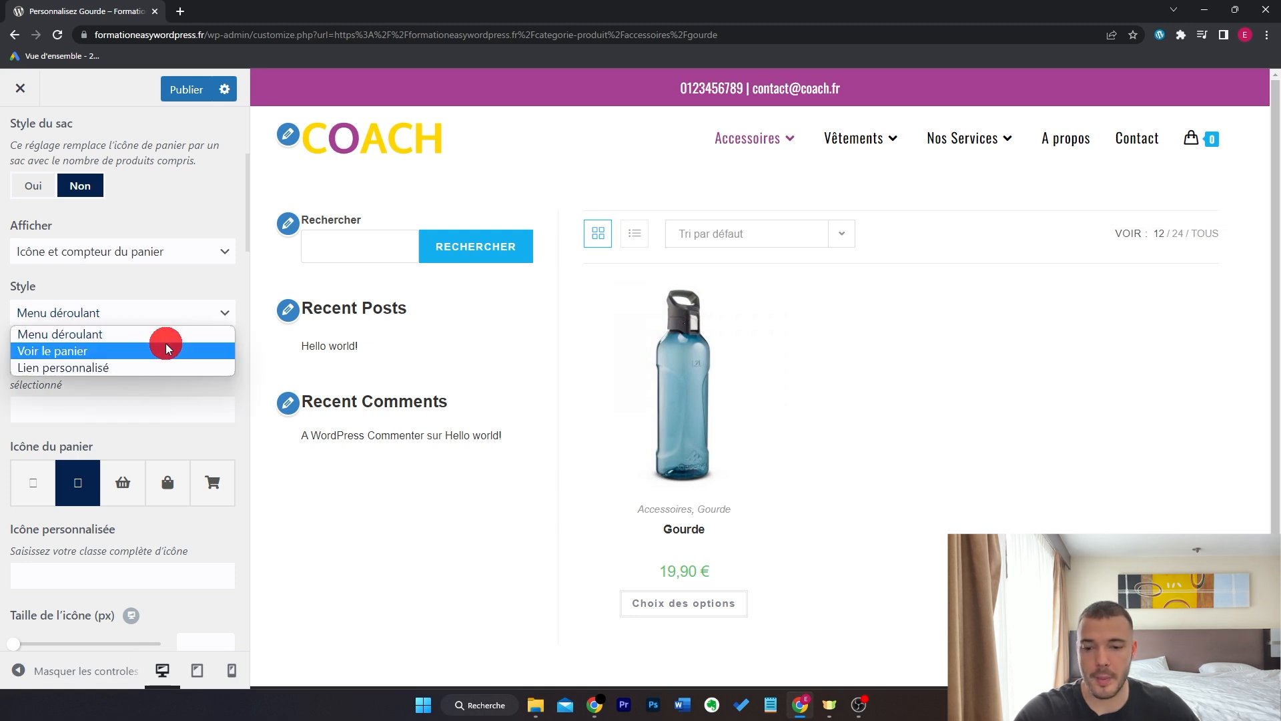
pyautogui.moveTo(1205, 141)
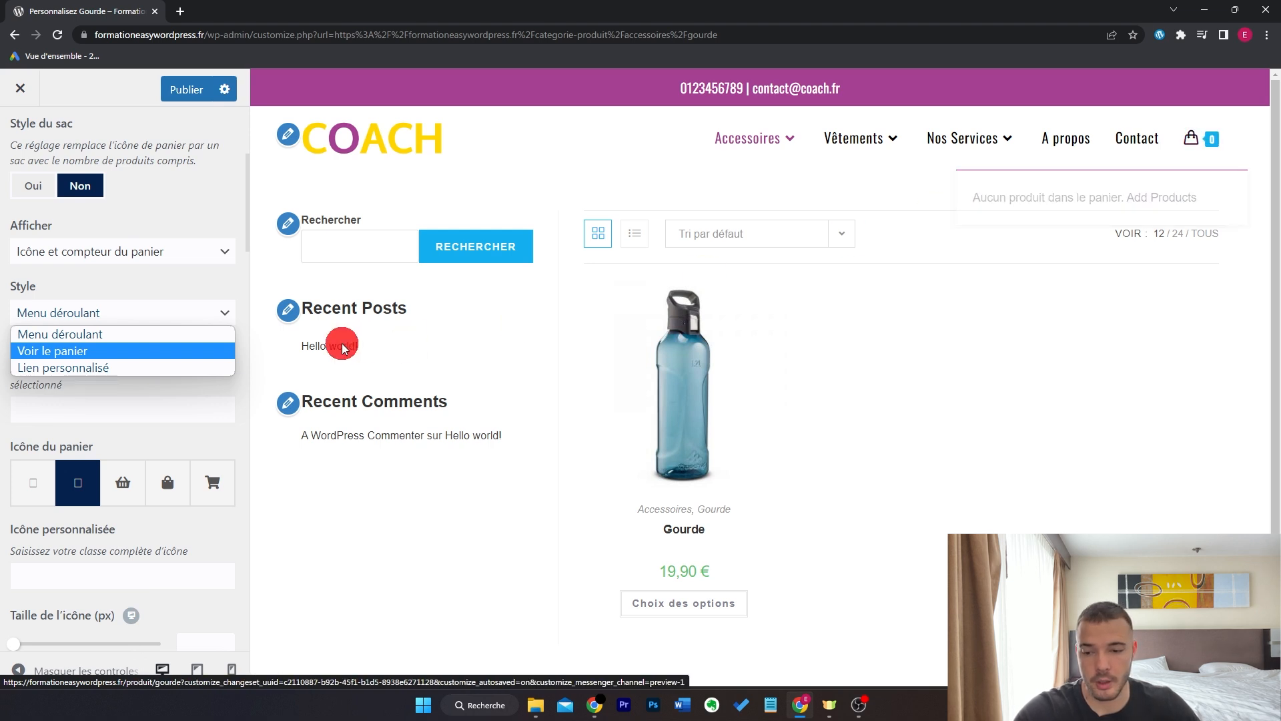
pyautogui.click(153, 327)
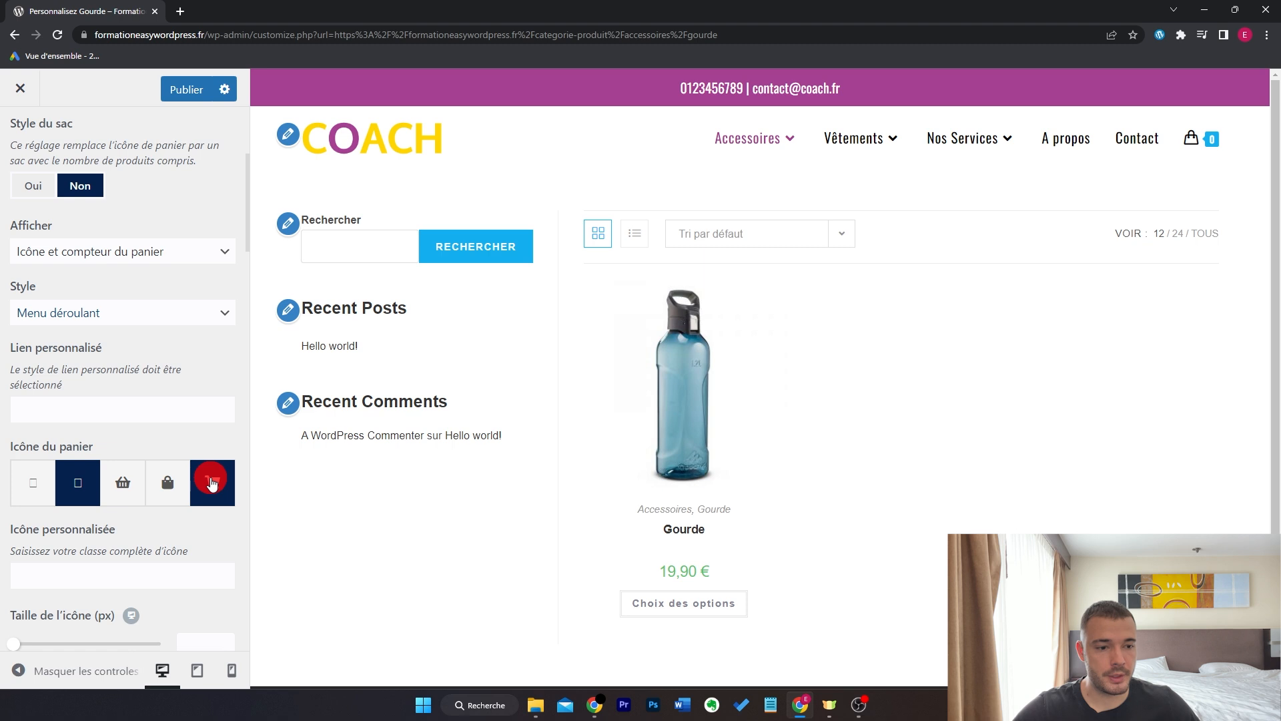
pyautogui.click(212, 481)
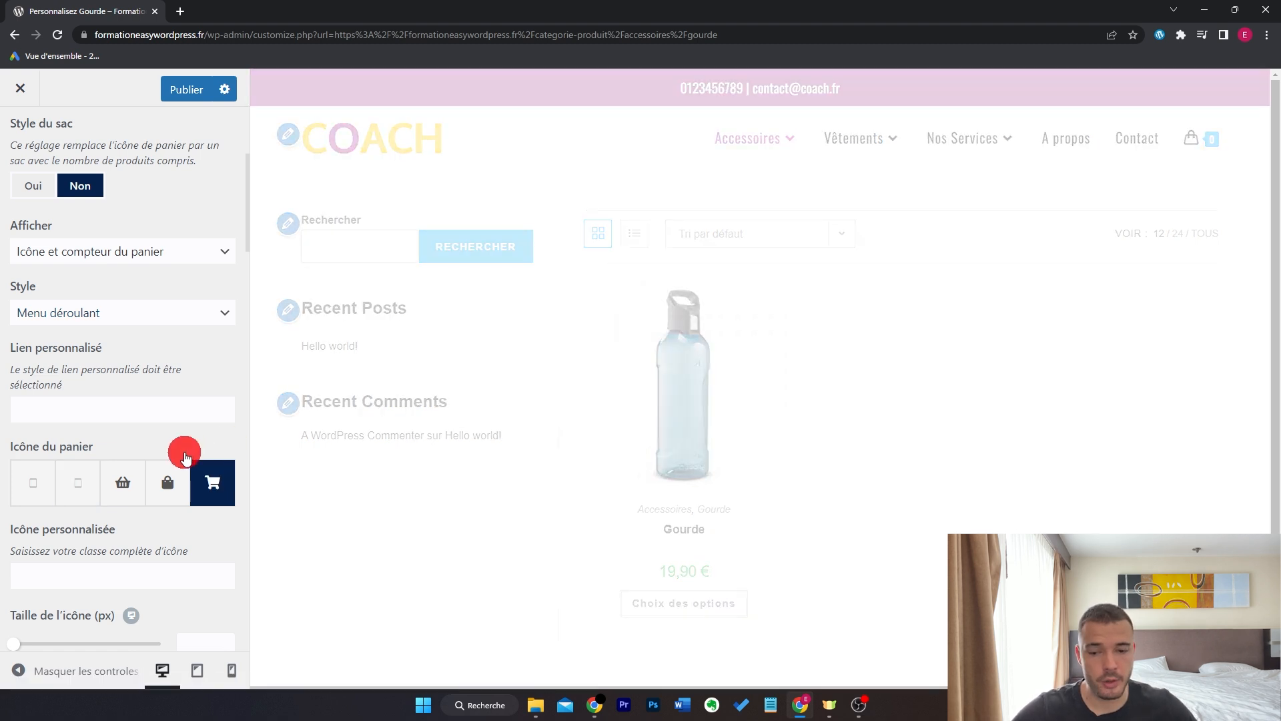
pyautogui.scroll(-4, 177, 434)
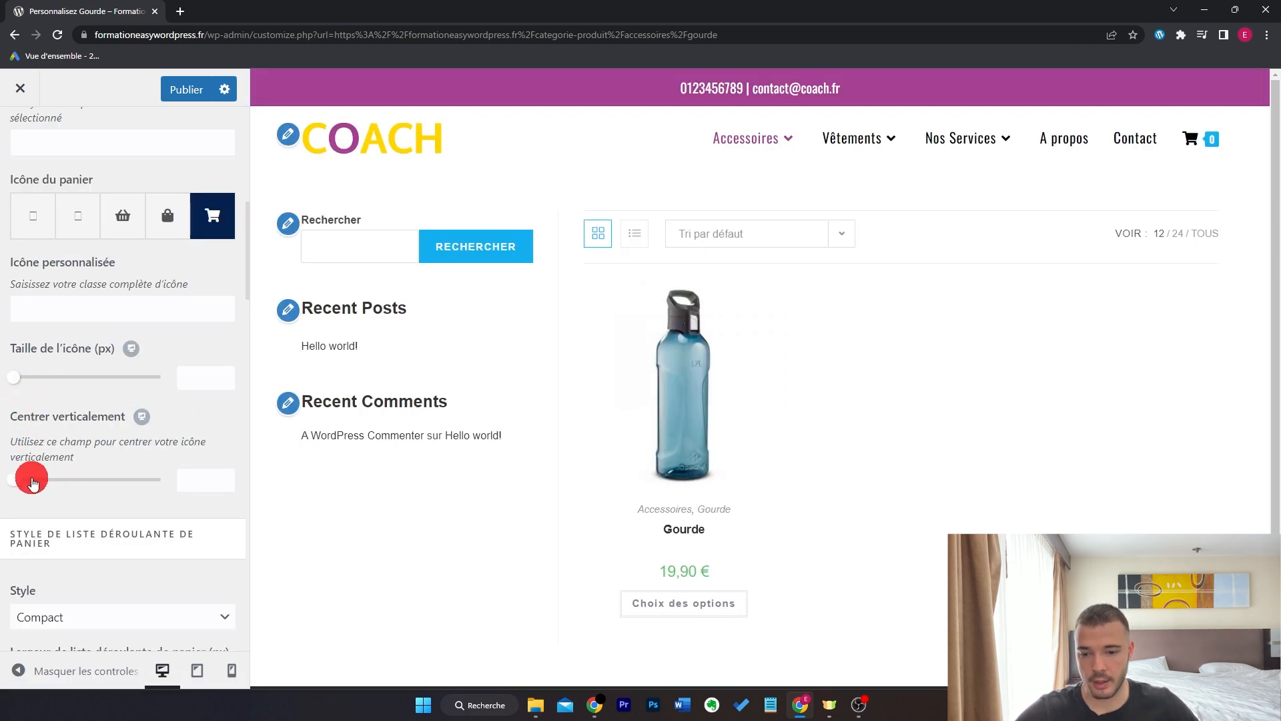
pyautogui.scroll(-15, 106, 443)
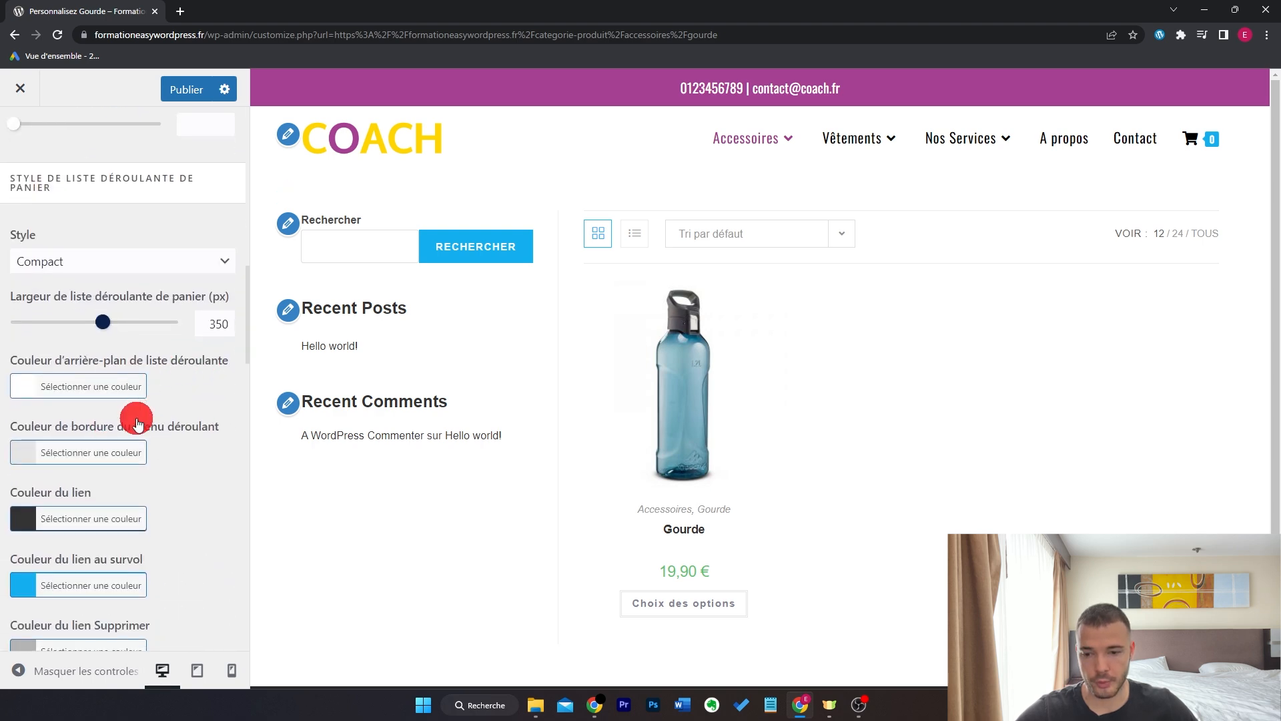
pyautogui.scroll(10, 197, 421)
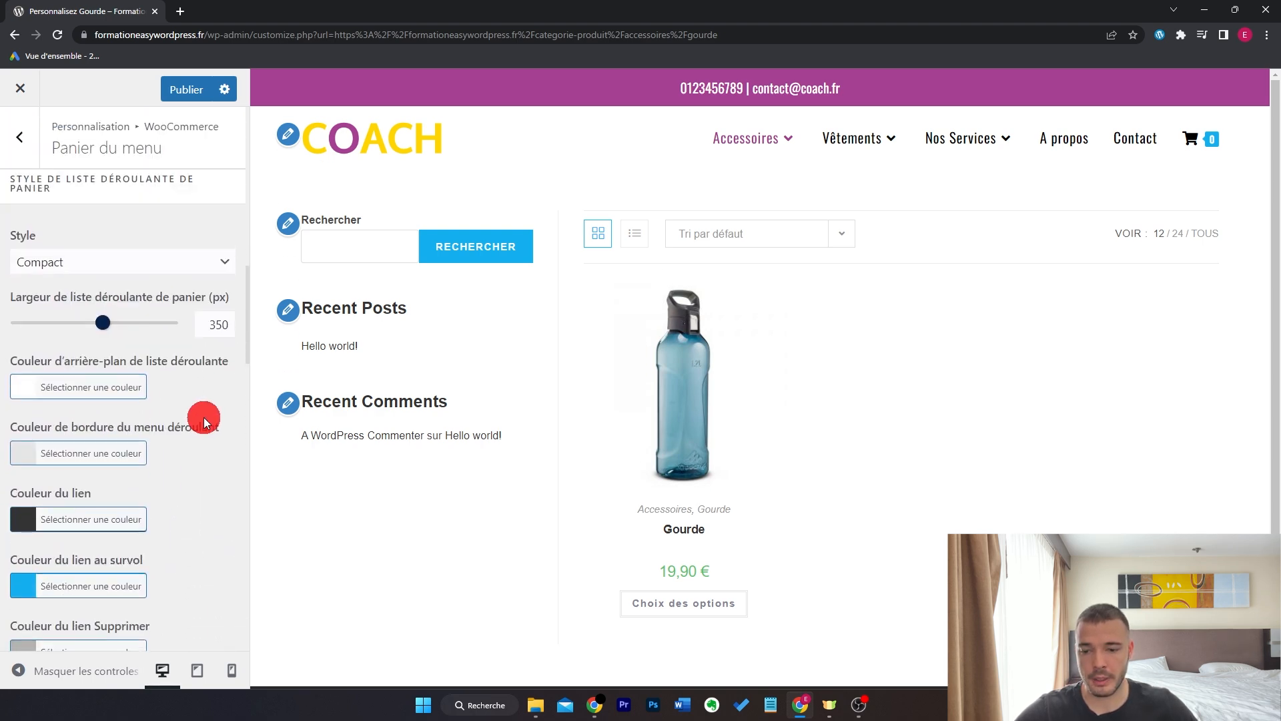
pyautogui.press('Escape')
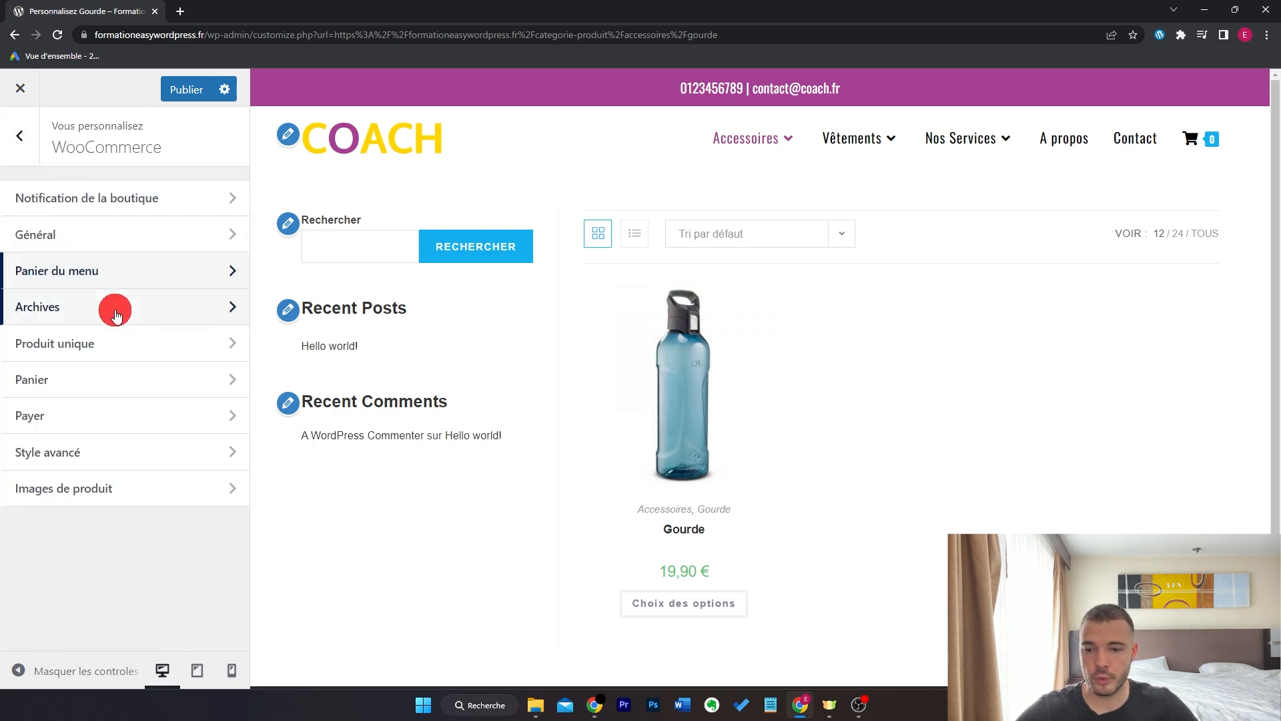
# - Set the Archives category display to 'Afficher les sous-catégories et les produits' and publish
pyautogui.click(203, 307)
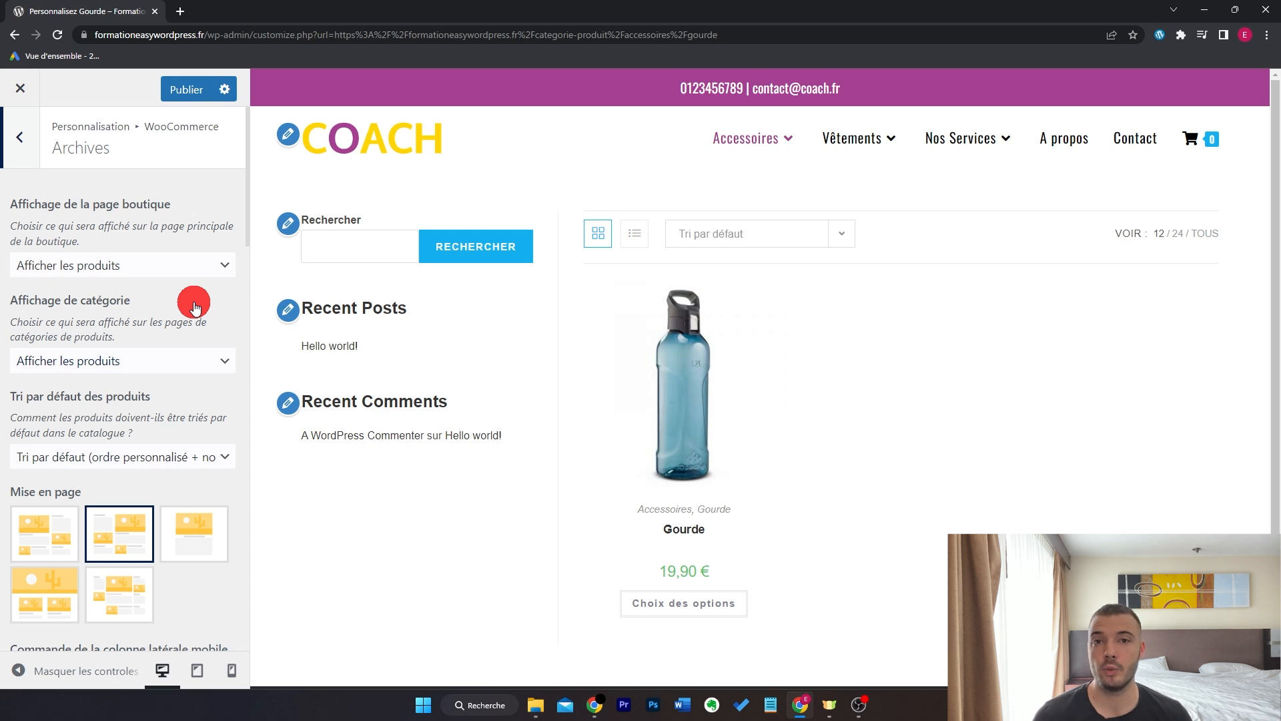
pyautogui.click(195, 361)
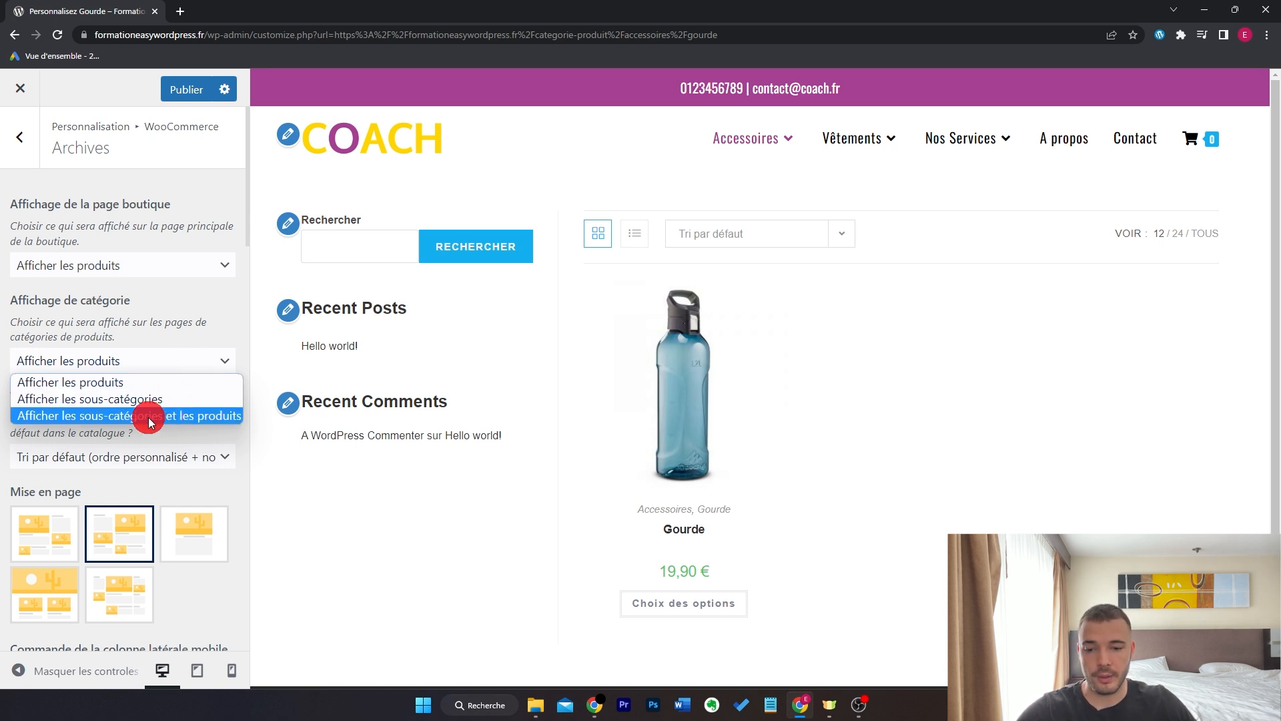
pyautogui.click(213, 415)
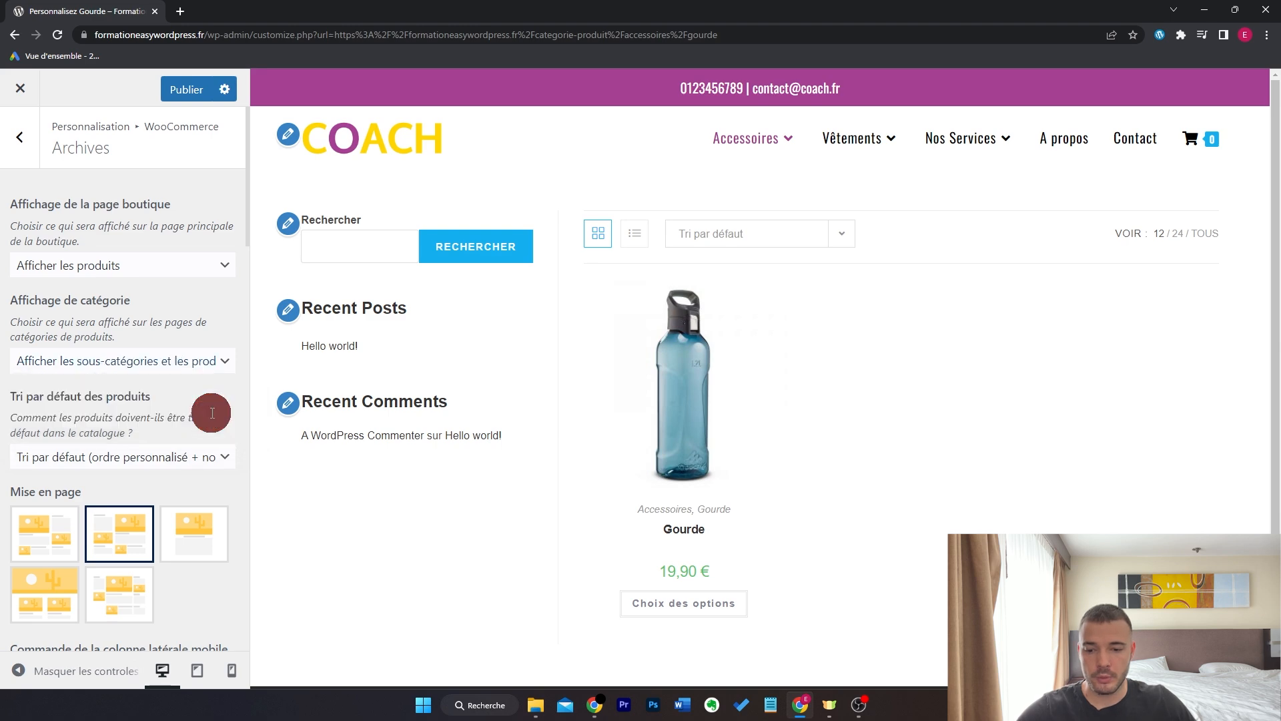
pyautogui.click(188, 91)
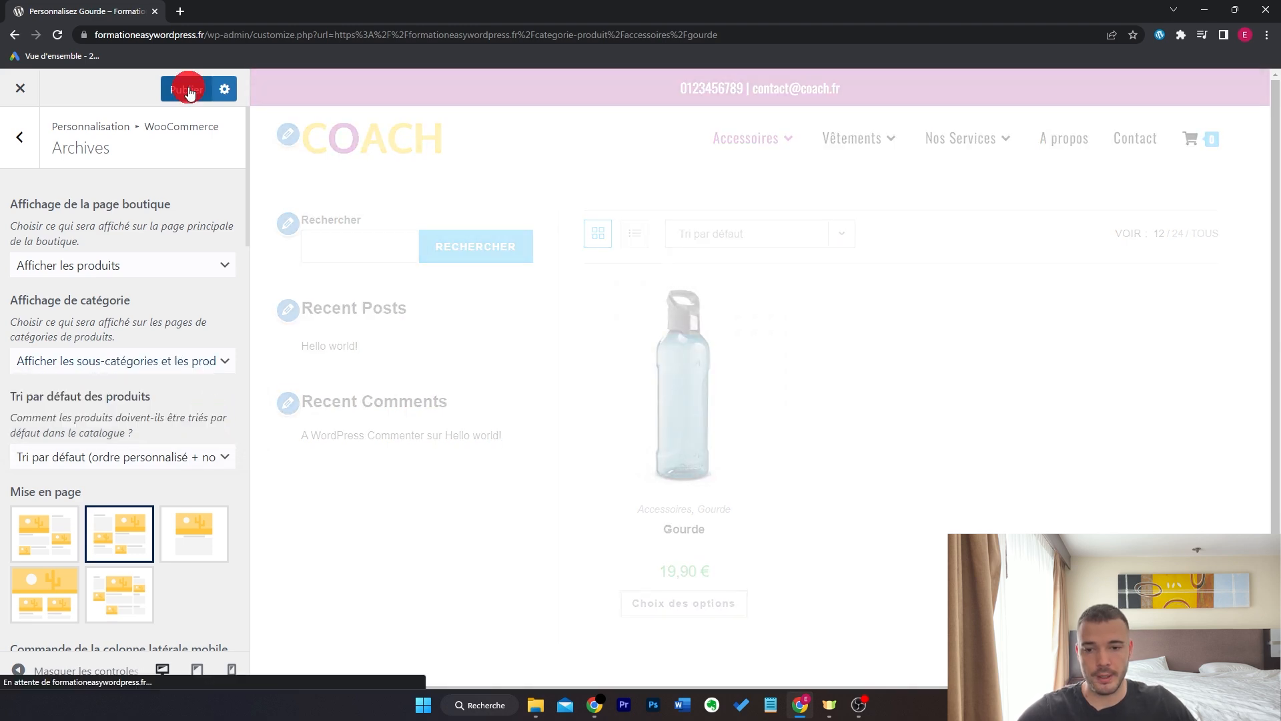
# - Load the site in a new tab and go to the Accessoires category page
pyautogui.click(179, 11)
pyautogui.write('form')
pyautogui.press('Return')
pyautogui.click(662, 170)
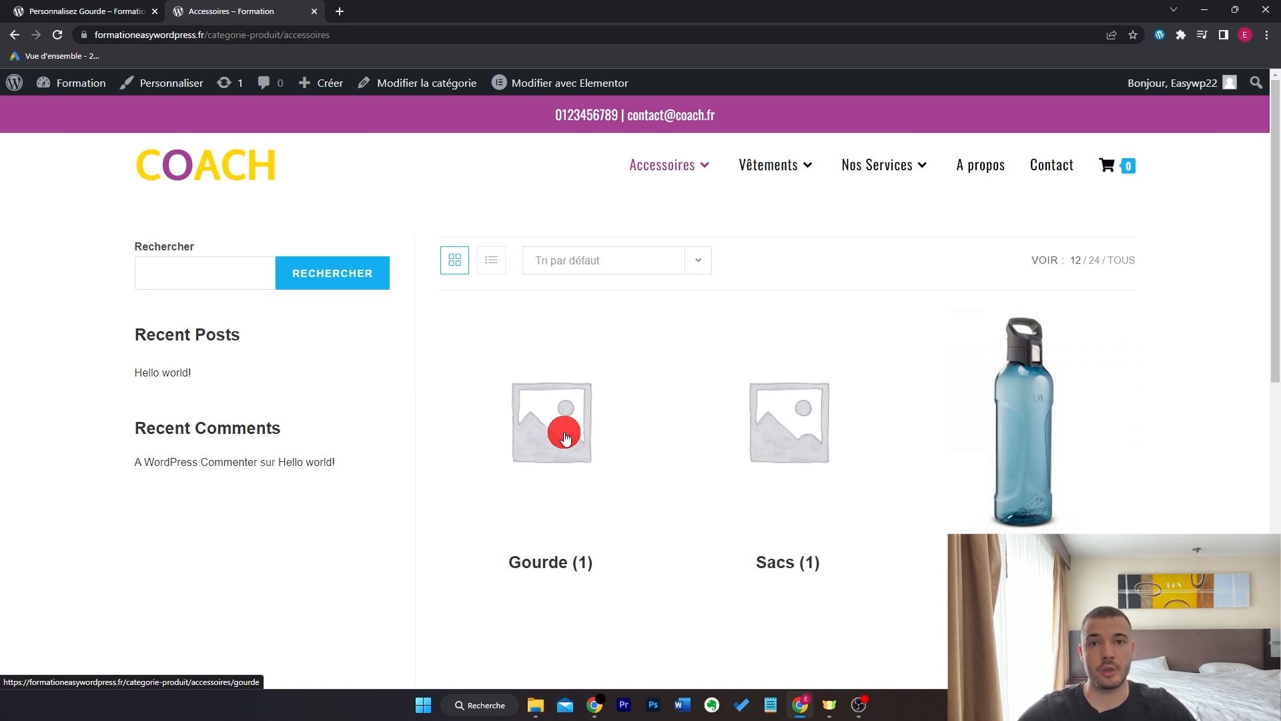
# - View the Accessoires category on the storefront via the admin product categories list, then return to the Customizer
pyautogui.click(72, 84)
pyautogui.click(167, 447)
pyautogui.click(660, 380)
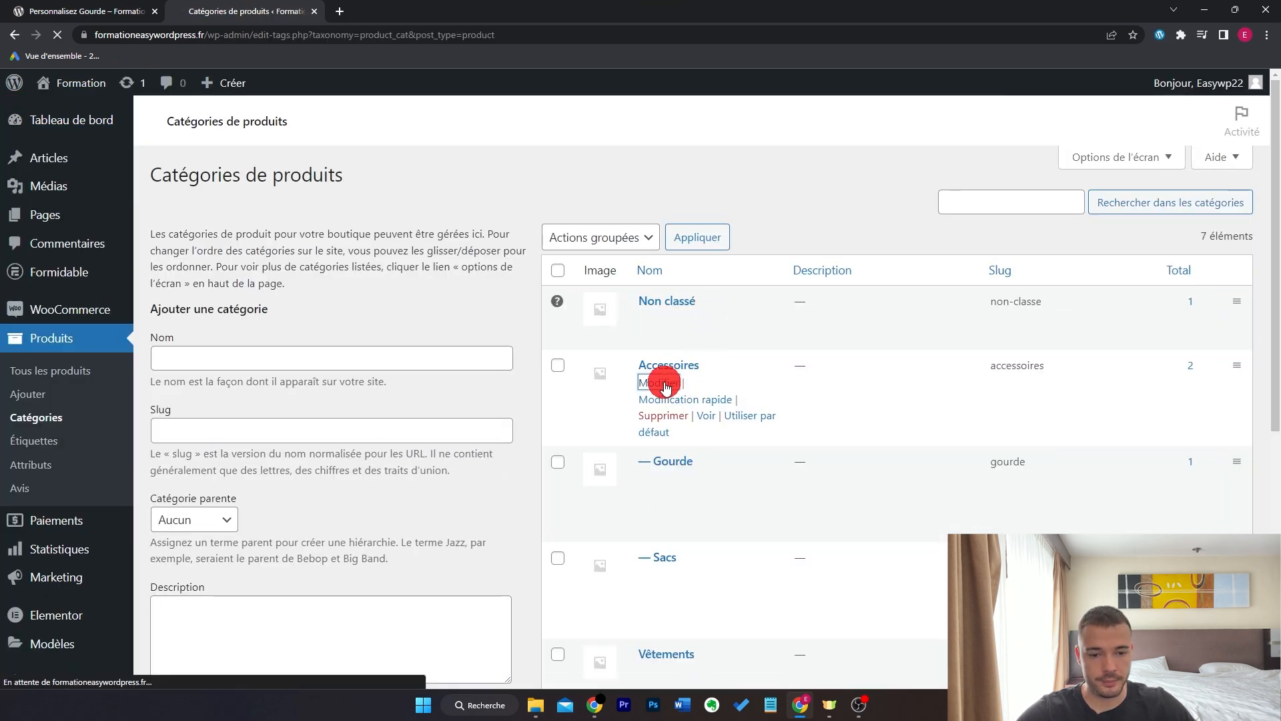
pyautogui.scroll(-2, 774, 377)
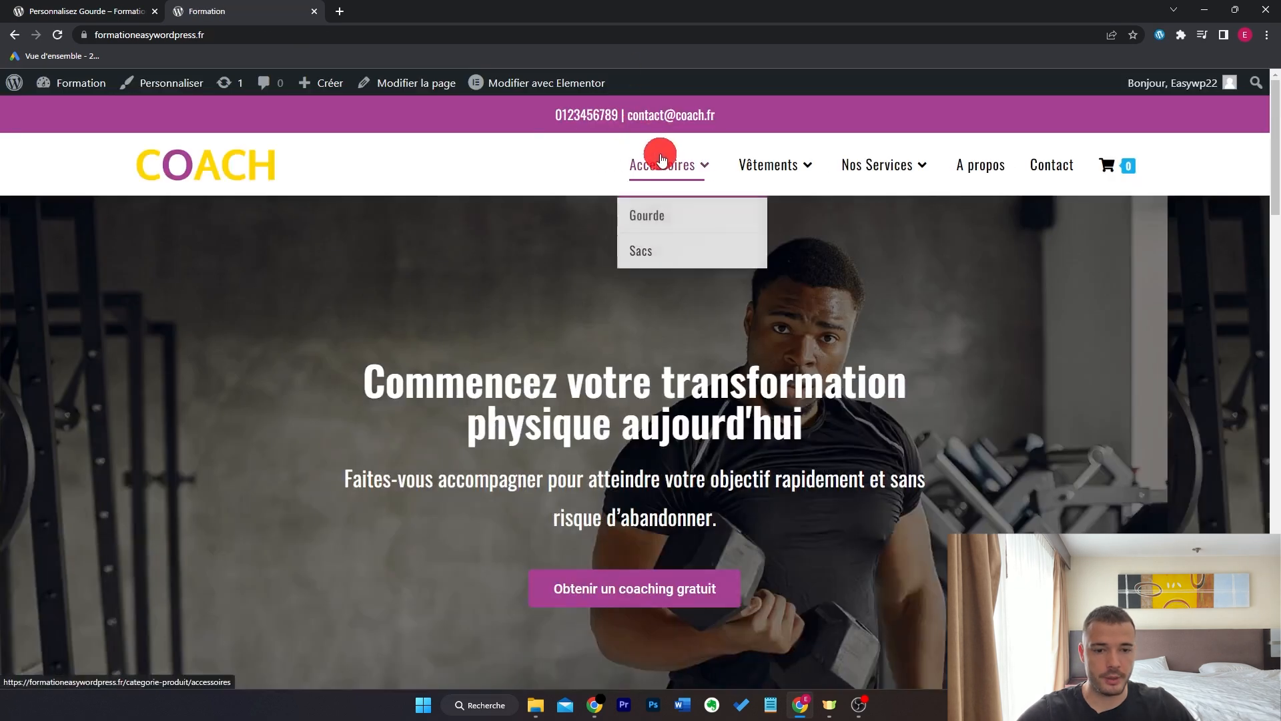
pyautogui.click(660, 164)
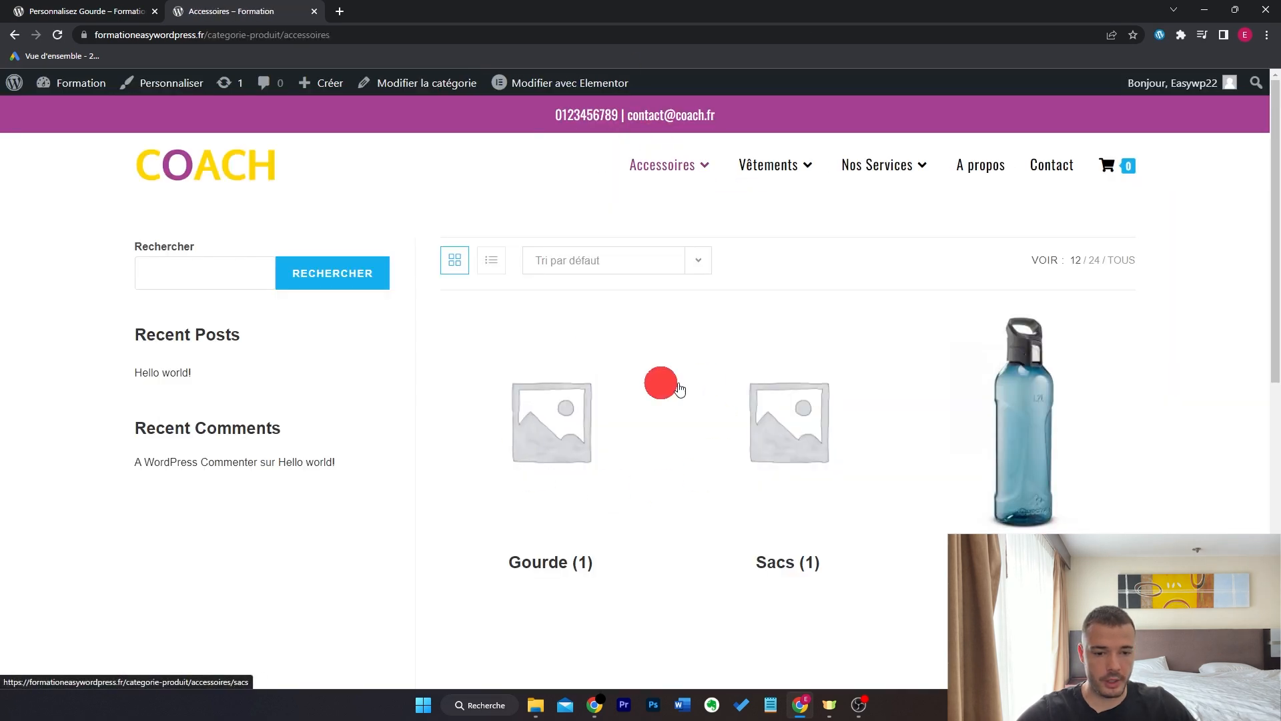
pyautogui.scroll(-5, 1163, 378)
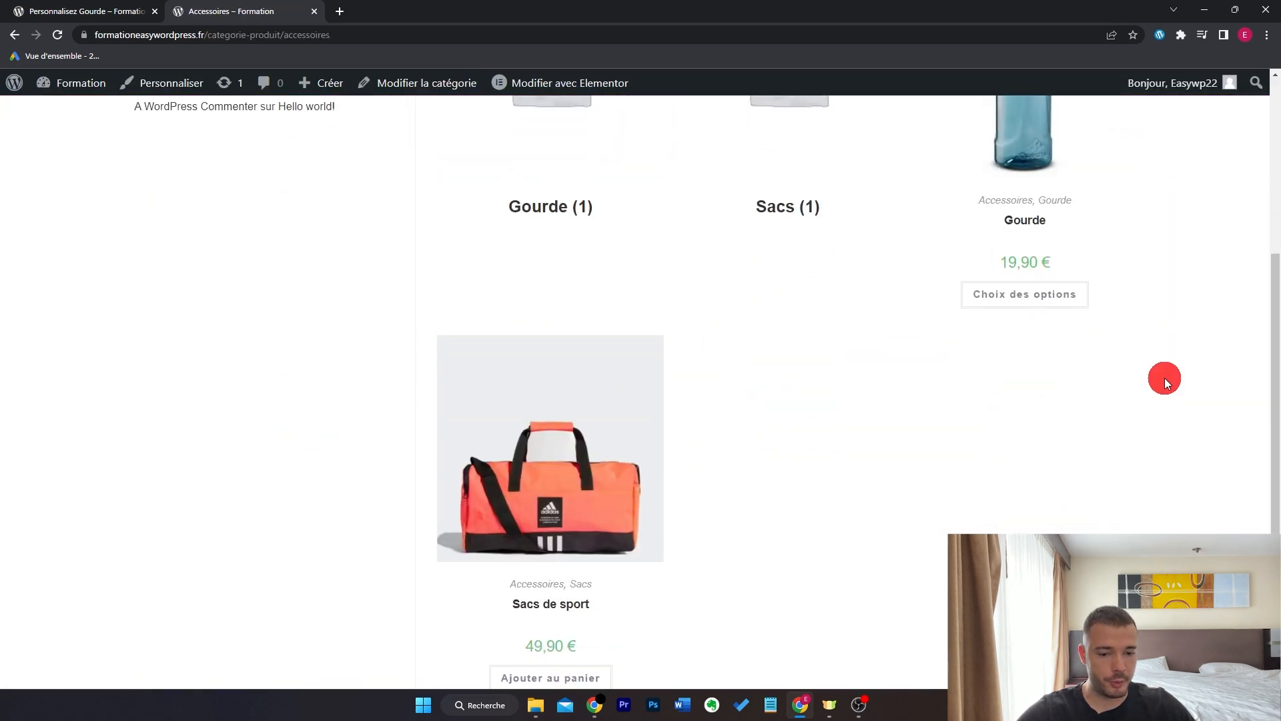
pyautogui.scroll(5, 1165, 357)
pyautogui.click(94, 11)
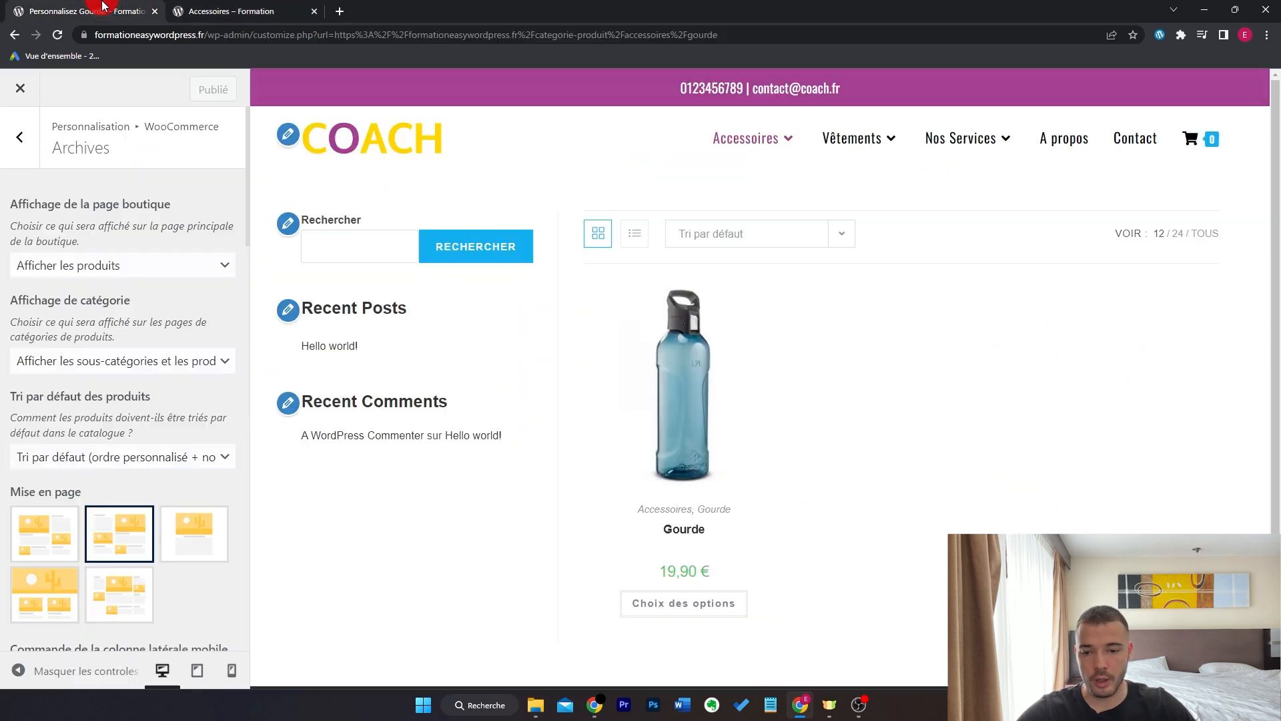
# - Make category pages show only products ('Afficher les produits') in a full-width layout
pyautogui.click(126, 360)
pyautogui.click(132, 378)
pyautogui.scroll(-3, 129, 349)
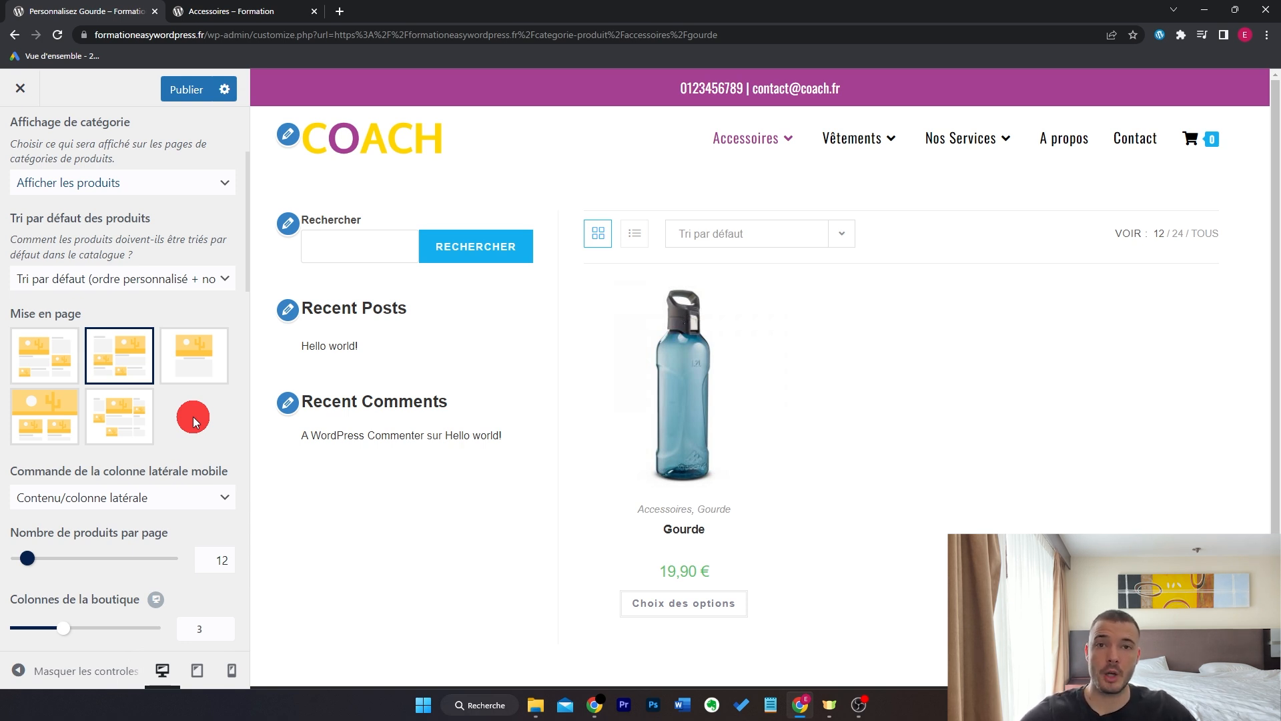
pyautogui.click(188, 355)
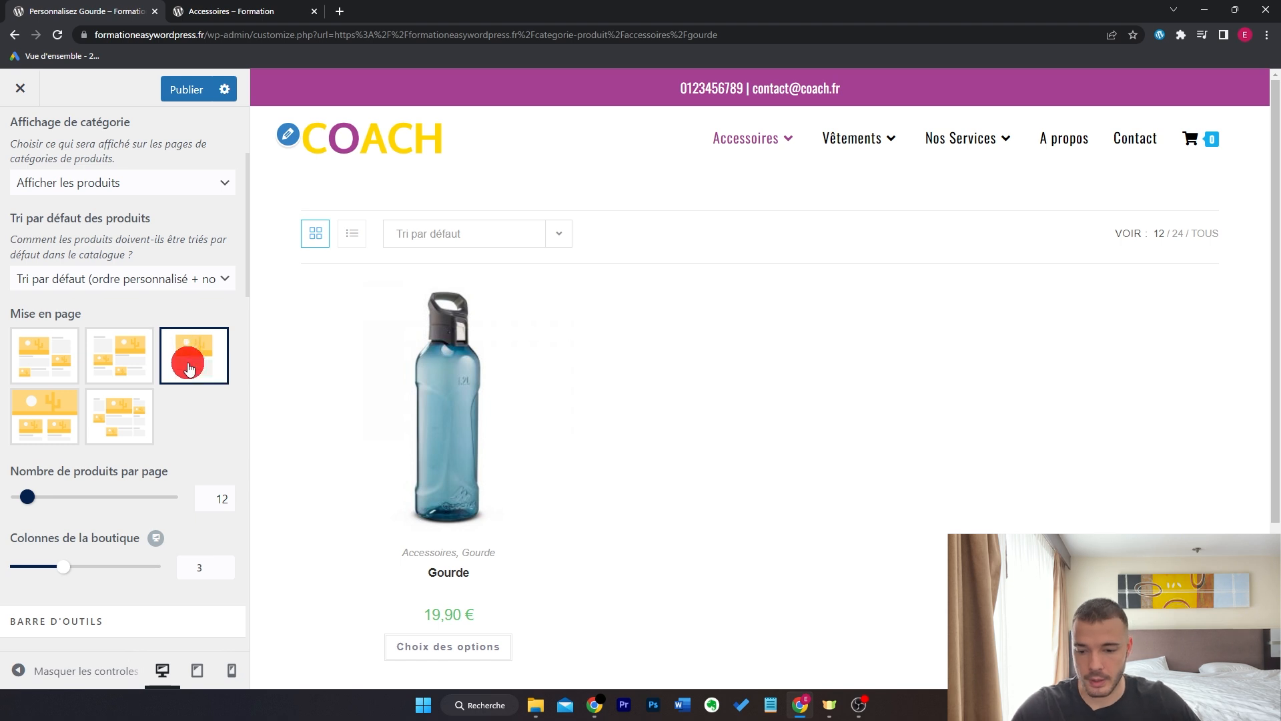
# - Set 40 products per page and 4 shop columns, adjusting the mobile column count too
pyautogui.scroll(-1, 189, 355)
pyautogui.doubleClick(231, 409)
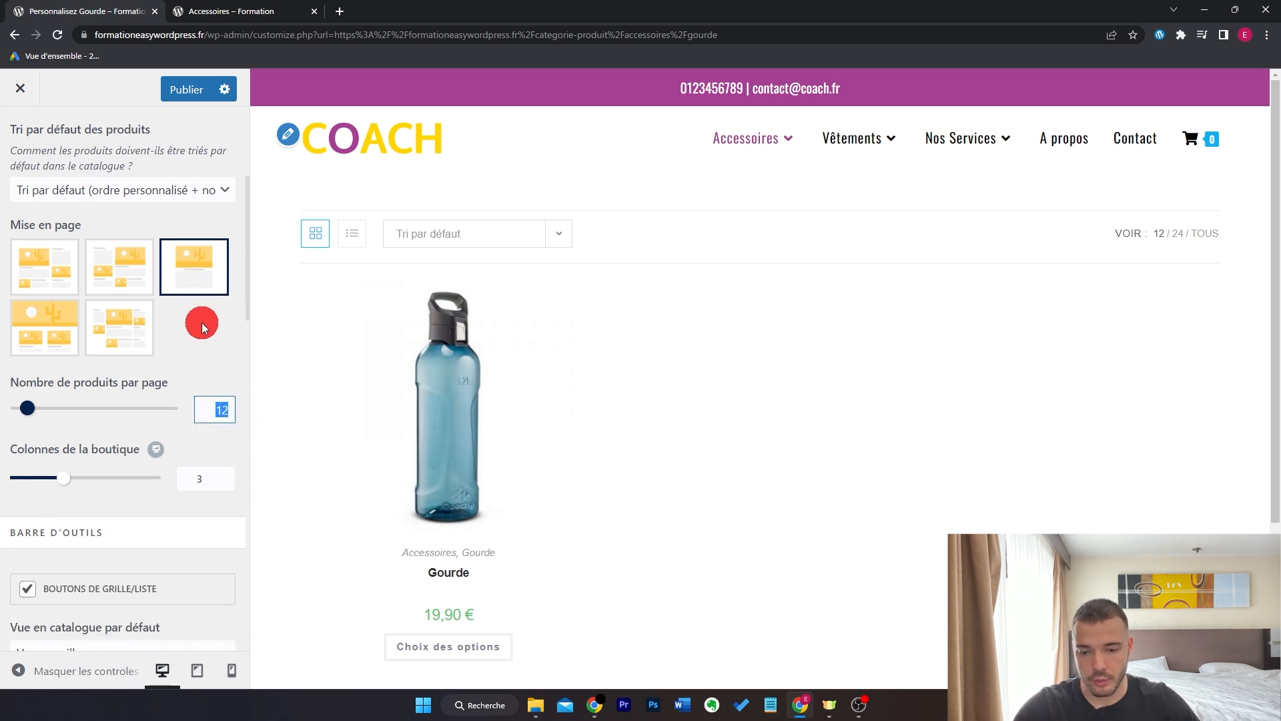
pyautogui.click(226, 475)
pyautogui.click(156, 452)
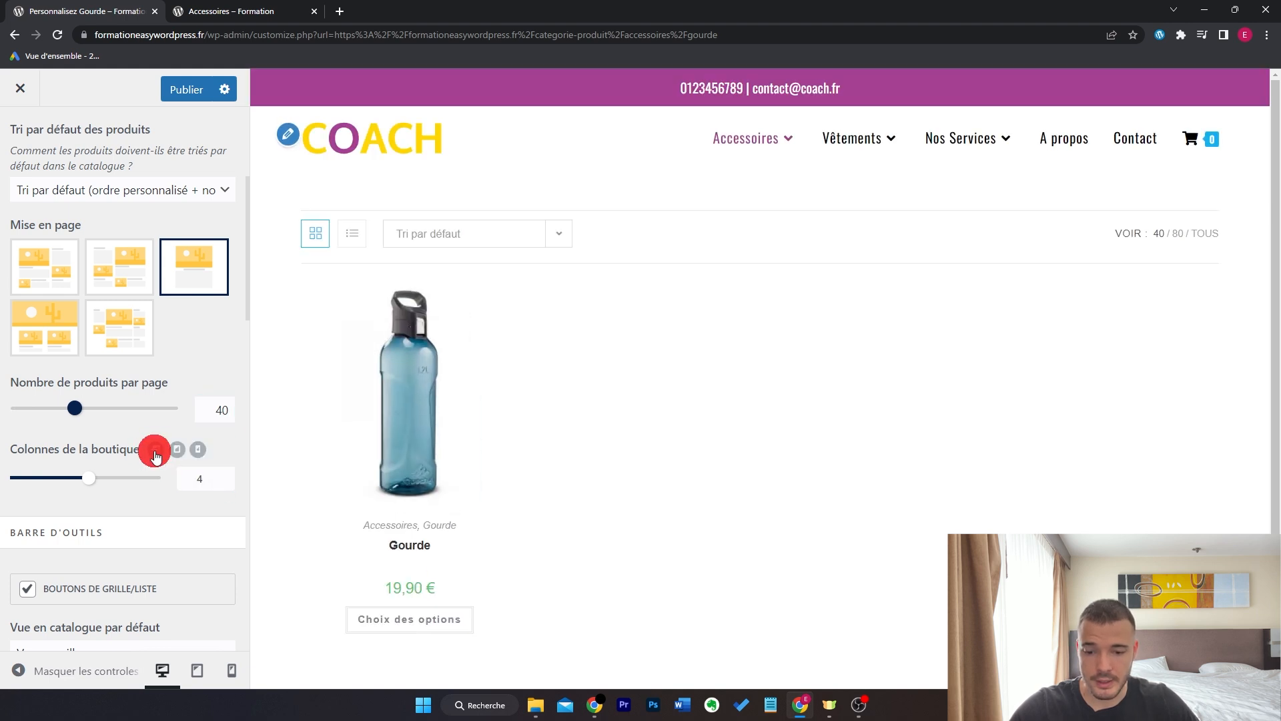
pyautogui.click(198, 449)
pyautogui.click(227, 481)
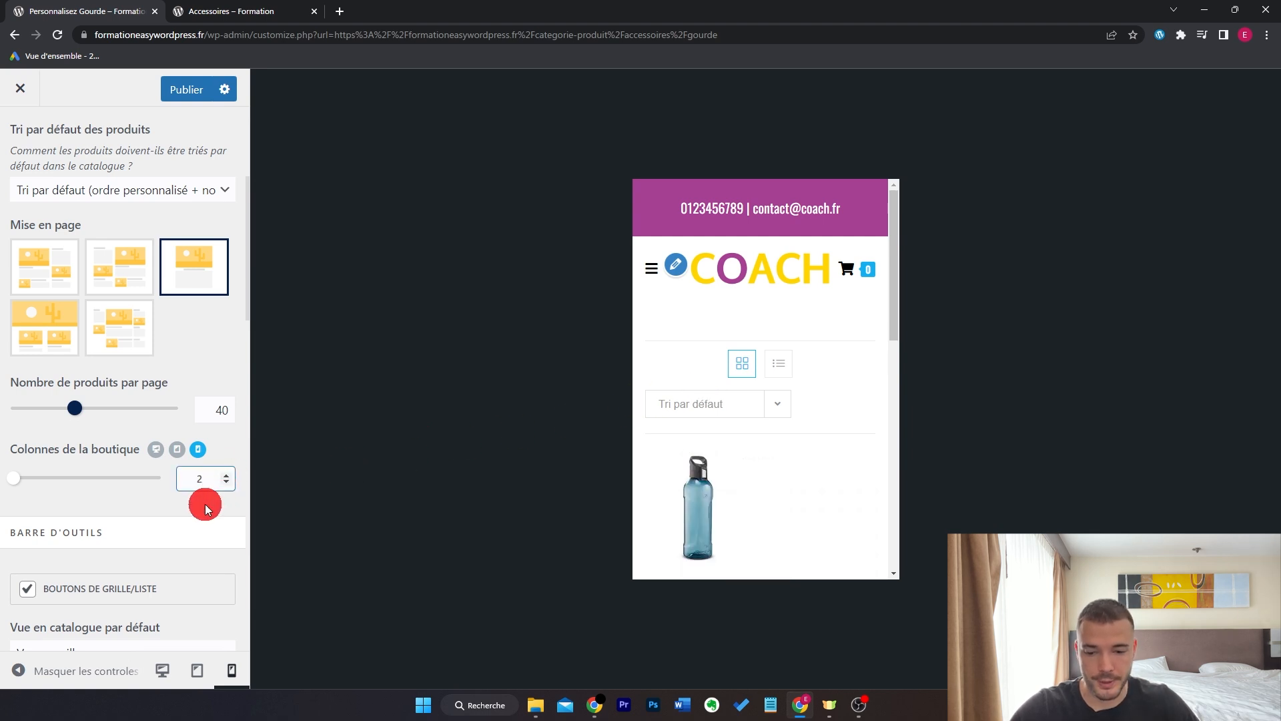
pyautogui.click(158, 449)
# - Untick Bouton Ajouter au panier and Catégorie on product cards
pyautogui.scroll(-7, 214, 486)
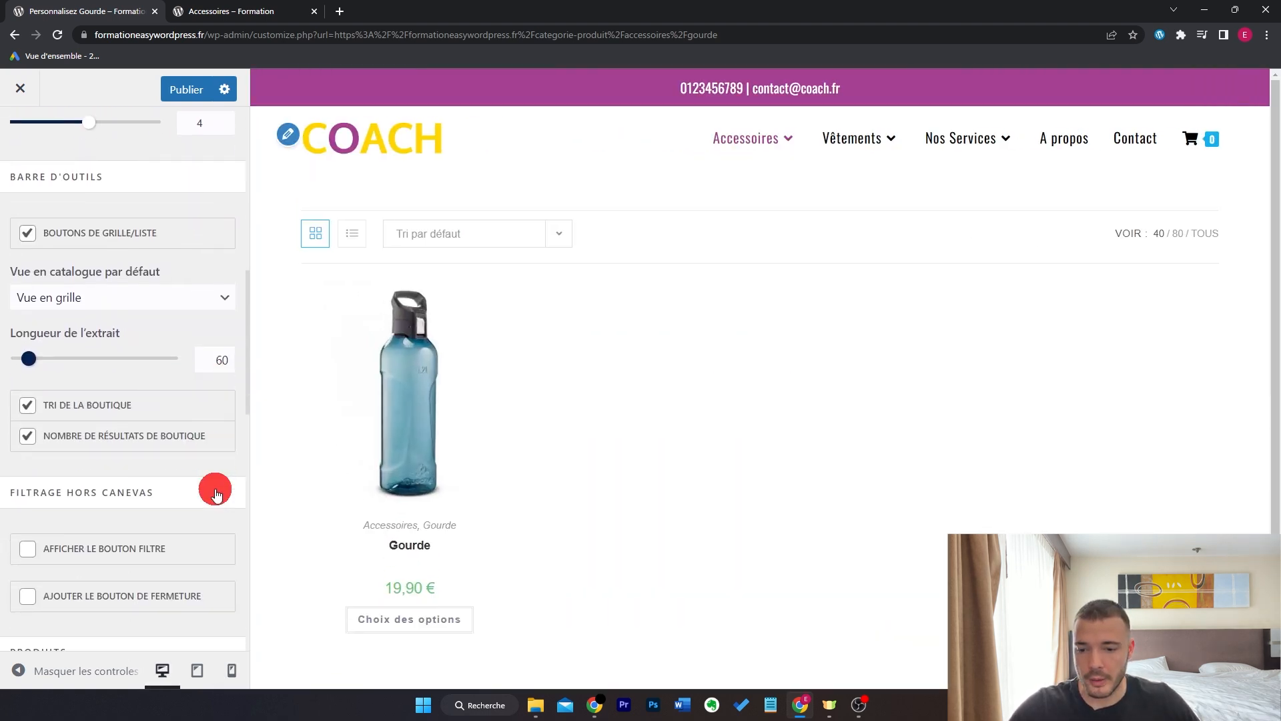
pyautogui.scroll(-6, 215, 491)
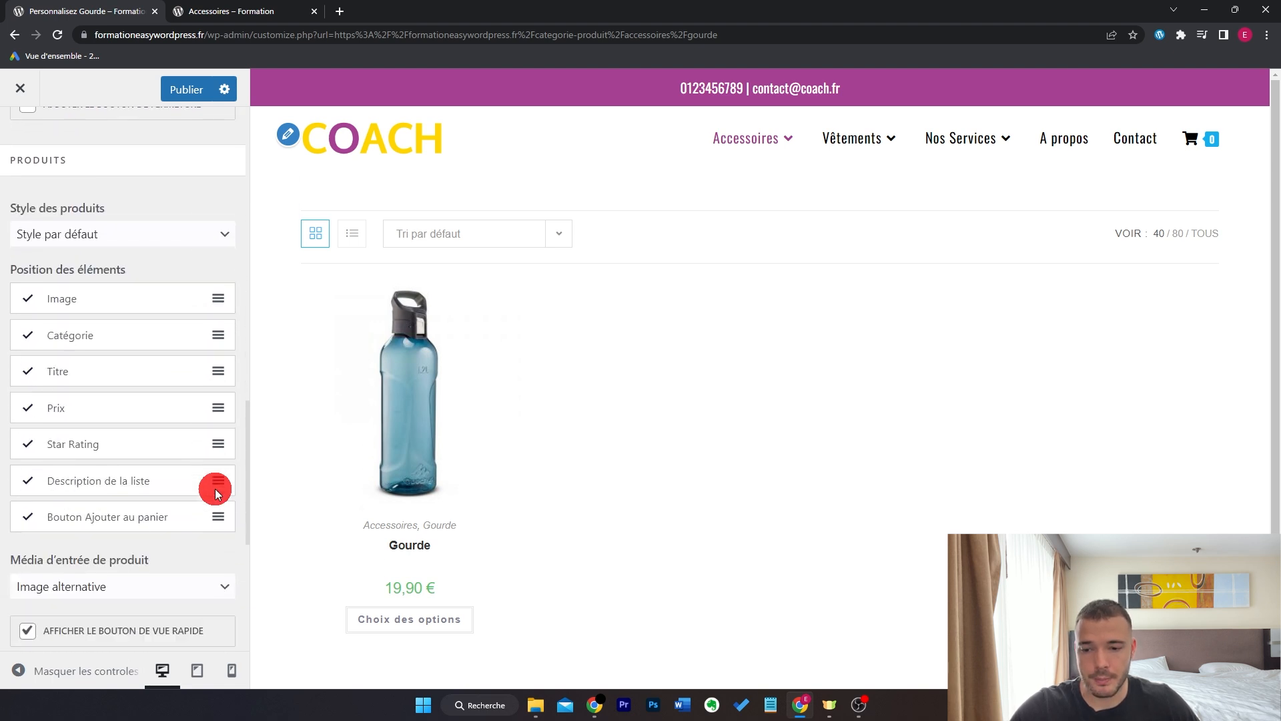
pyautogui.scroll(-1, 611, 398)
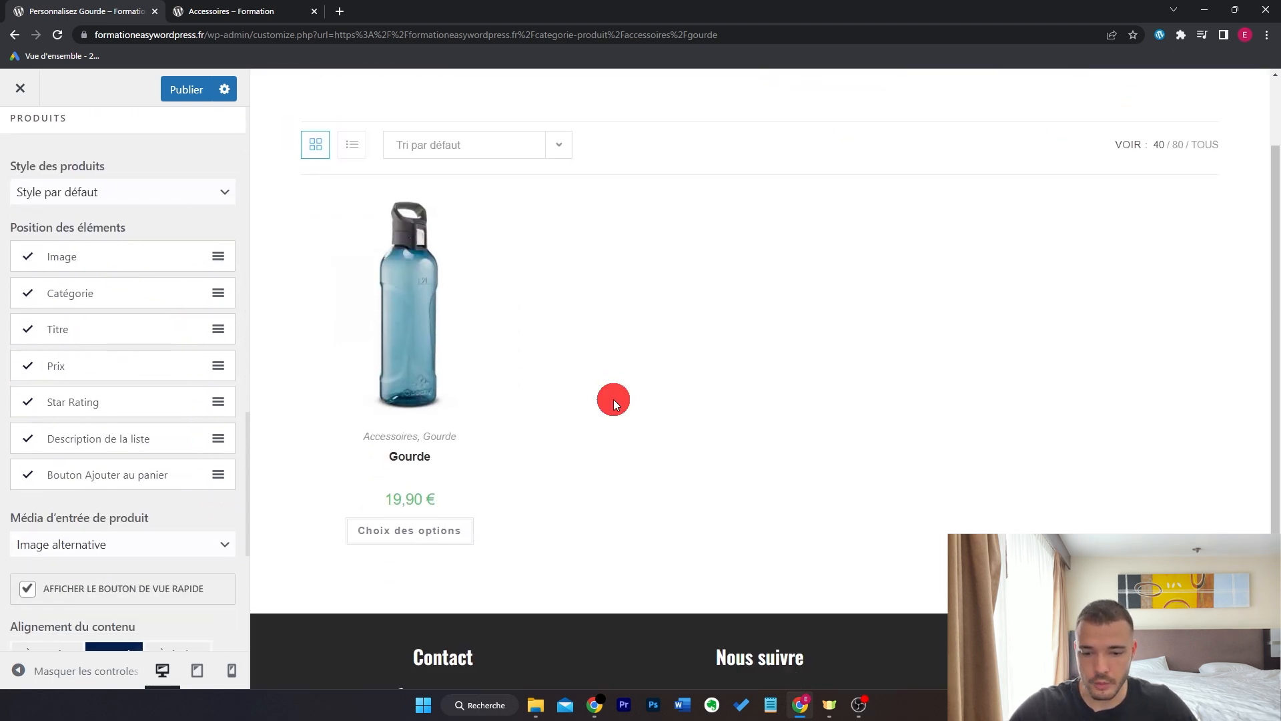
pyautogui.moveTo(162, 264)
pyautogui.mouseDown()
pyautogui.moveTo(157, 437)
pyautogui.moveTo(177, 248)
pyautogui.mouseUp()
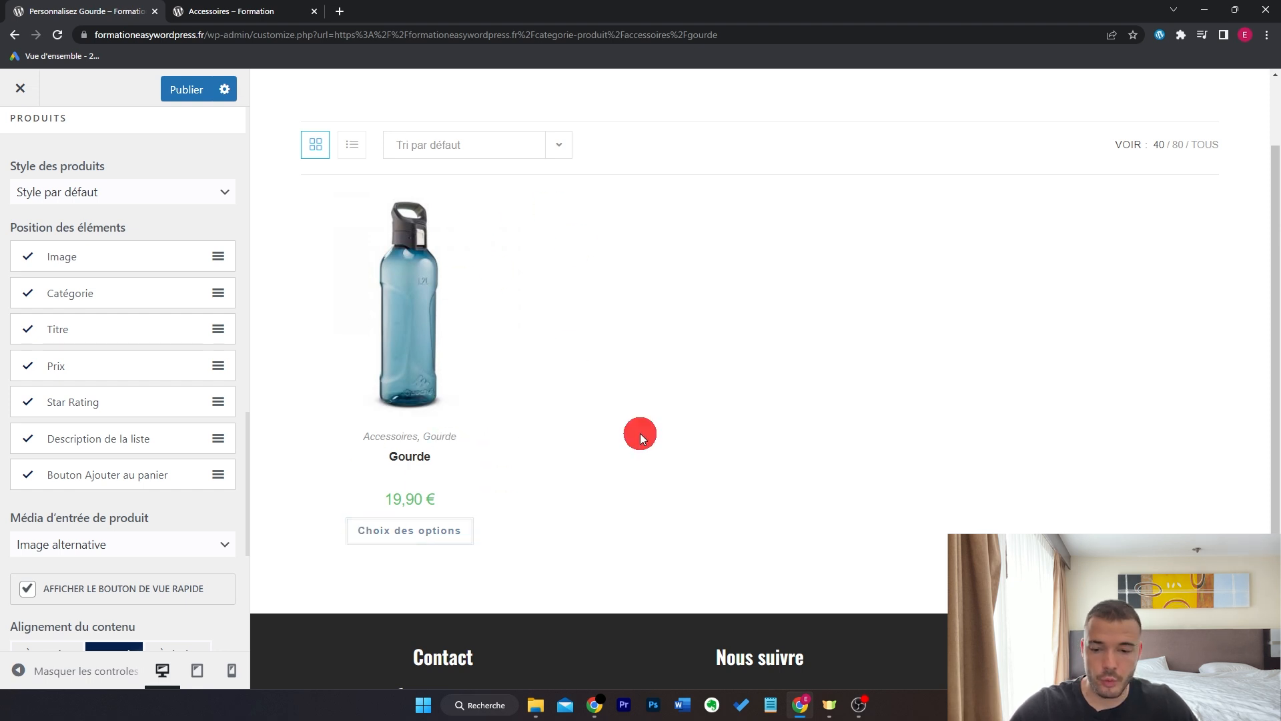
pyautogui.click(28, 475)
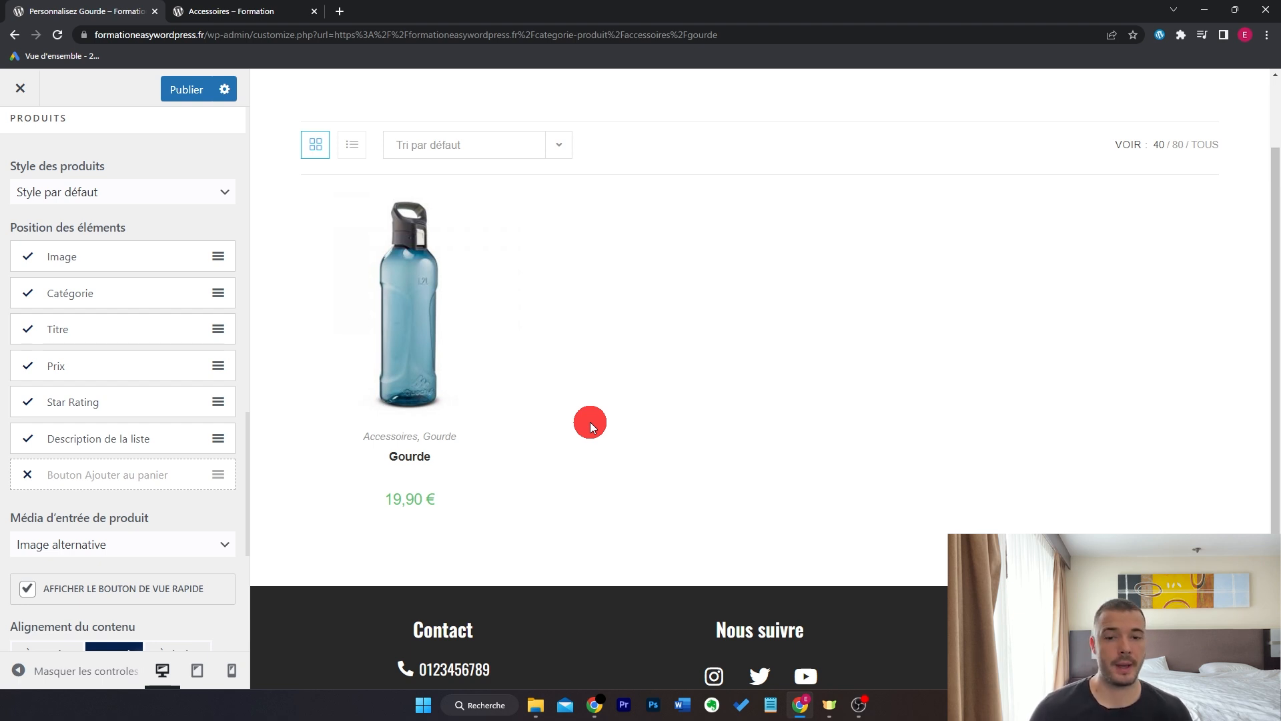
pyautogui.click(30, 296)
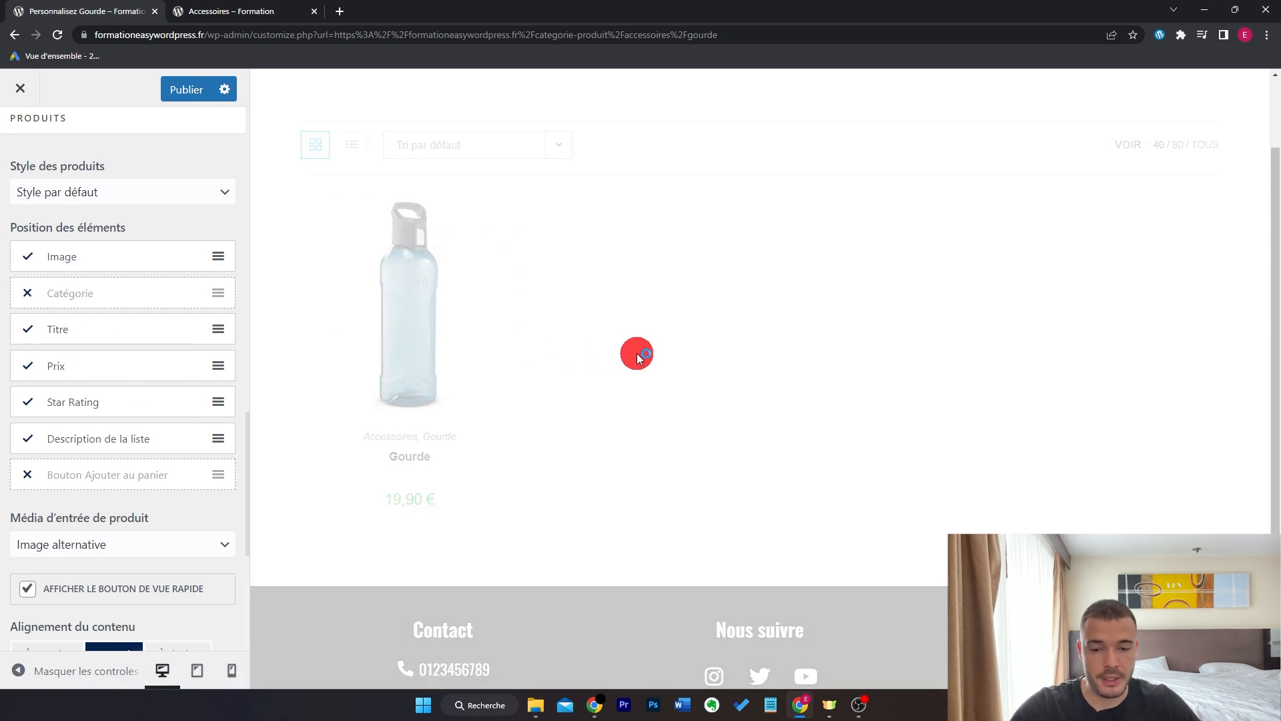
pyautogui.moveTo(454, 440)
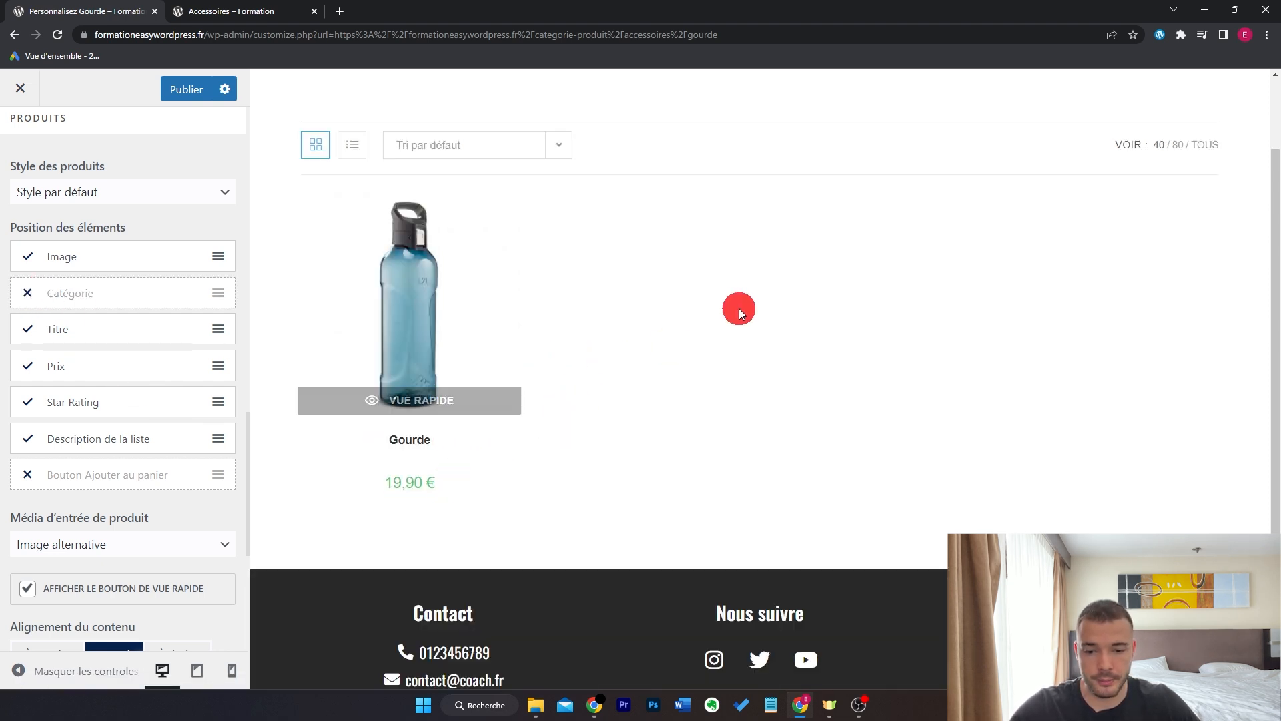
pyautogui.scroll(1, 17, 149)
pyautogui.click(16, 148)
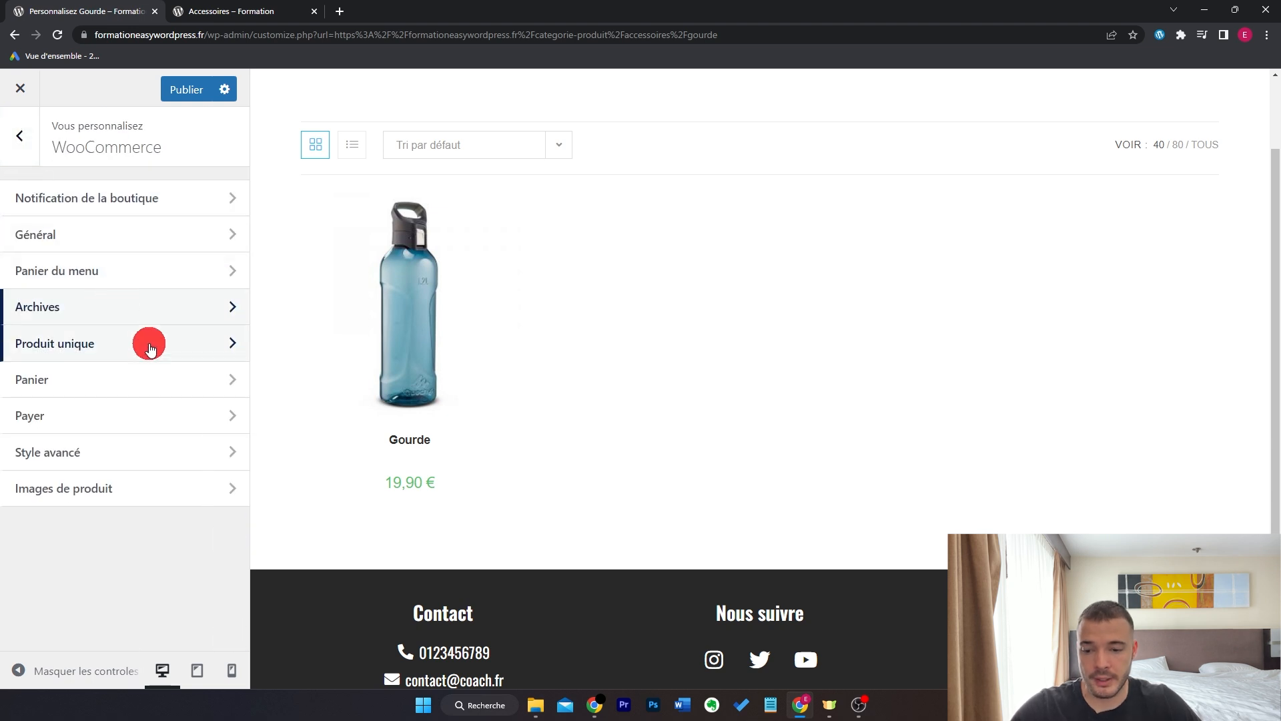
# - Make the single product page full-width and remove the product meta
pyautogui.click(149, 346)
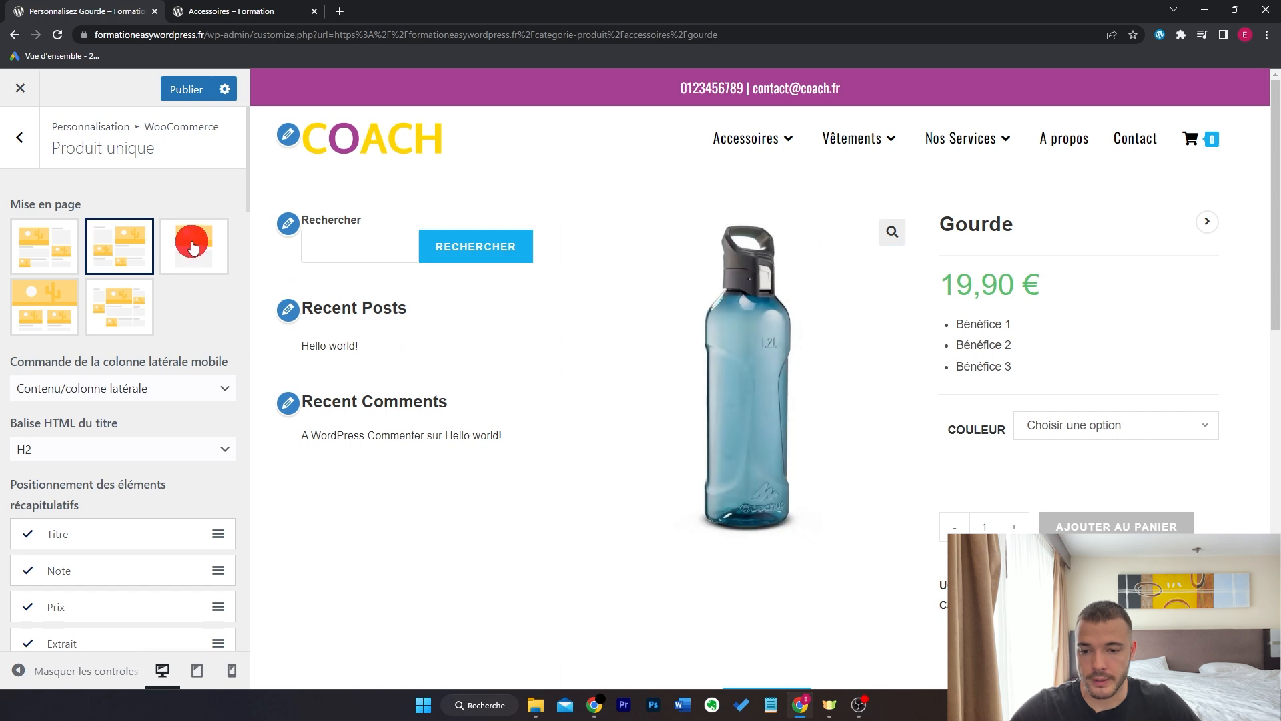
pyautogui.click(191, 242)
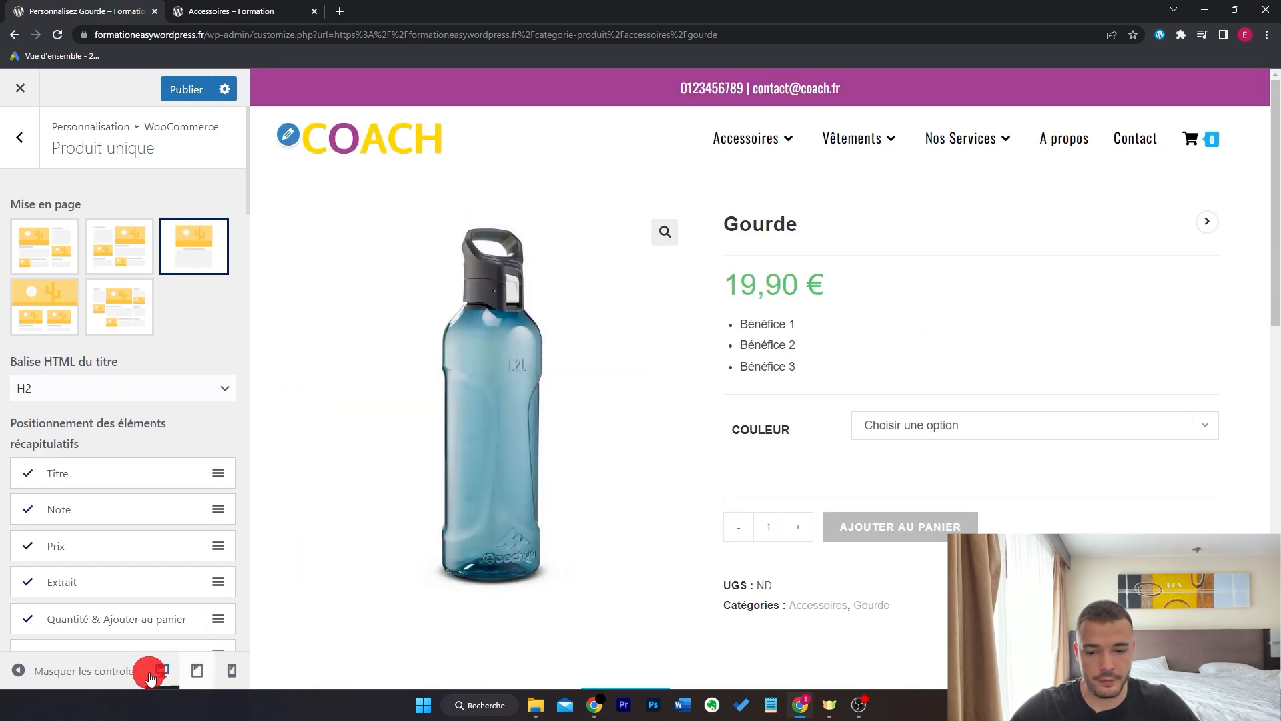
pyautogui.click(94, 670)
pyautogui.scroll(-3, 1227, 351)
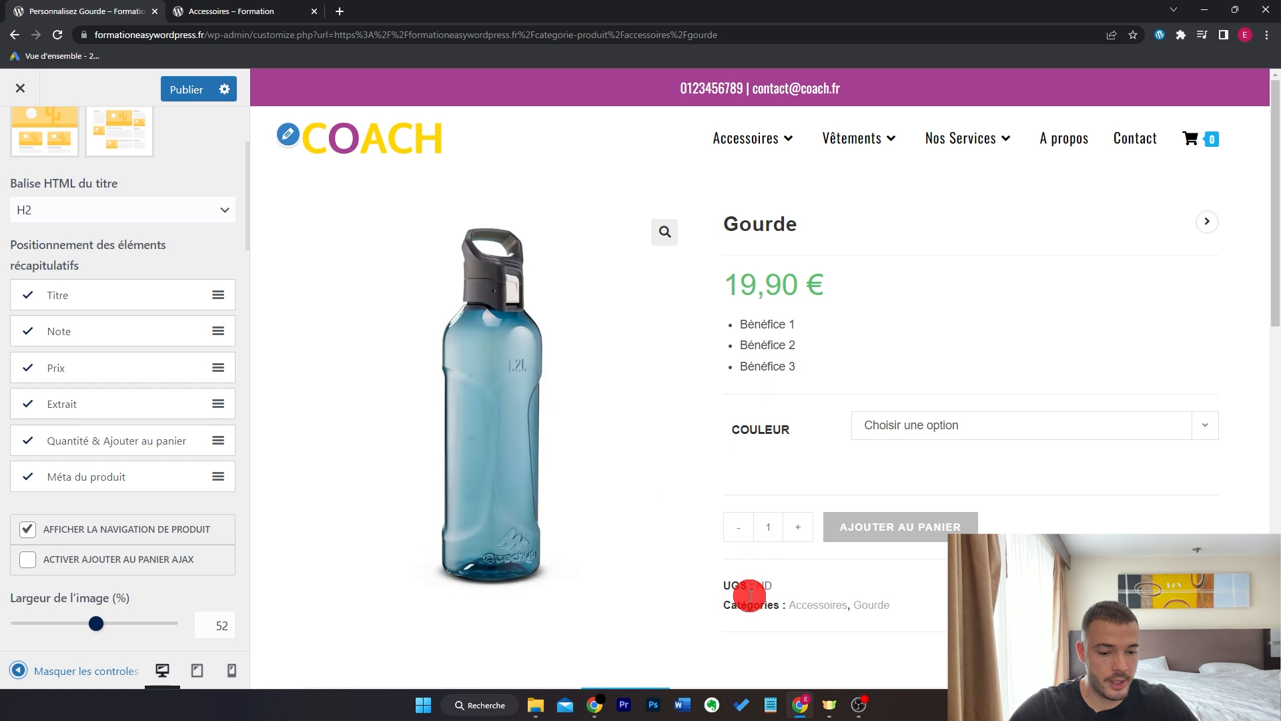
pyautogui.click(63, 488)
# - Turn off next/previous product navigation and compare with the live product page
pyautogui.scroll(-1, 133, 531)
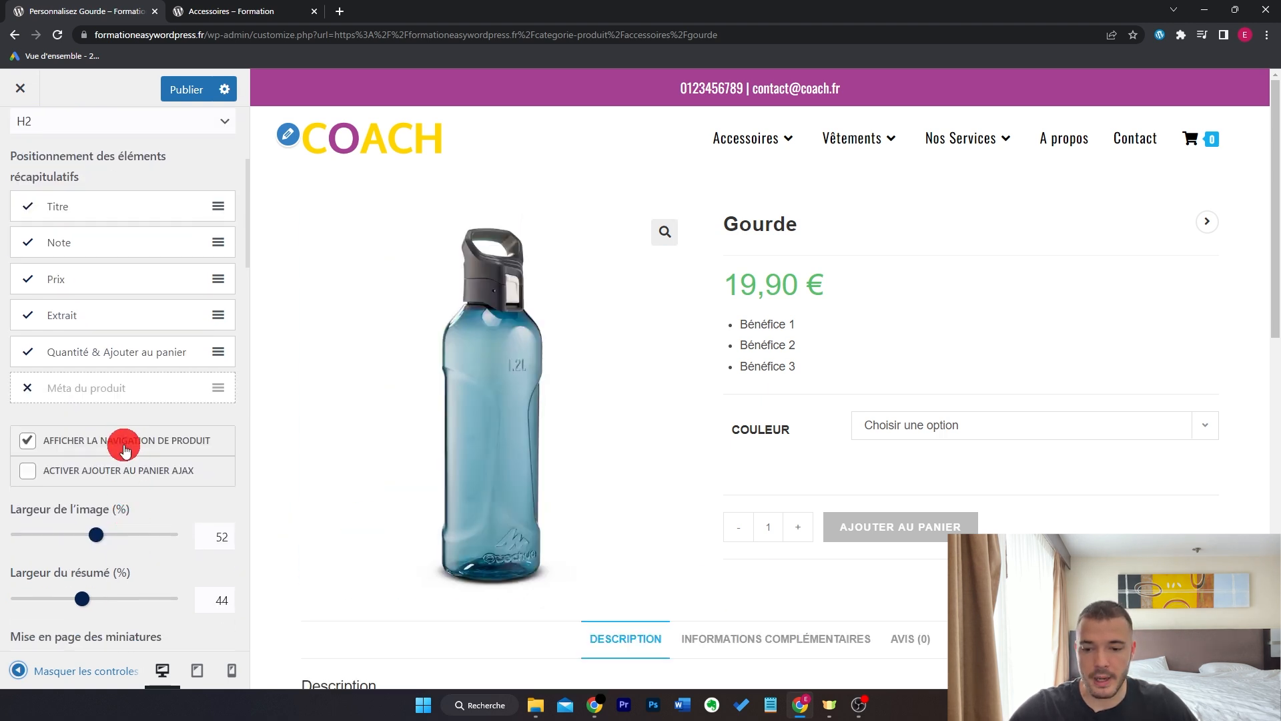
pyautogui.moveTo(1209, 218)
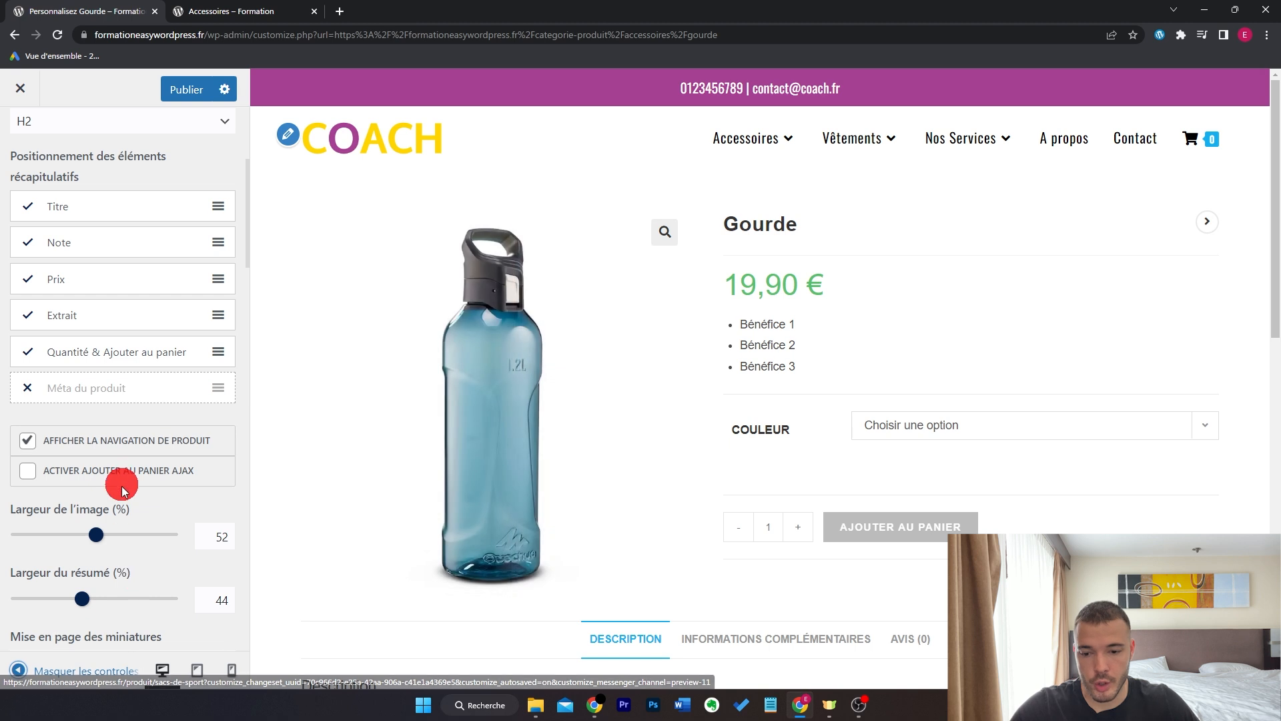
pyautogui.click(124, 445)
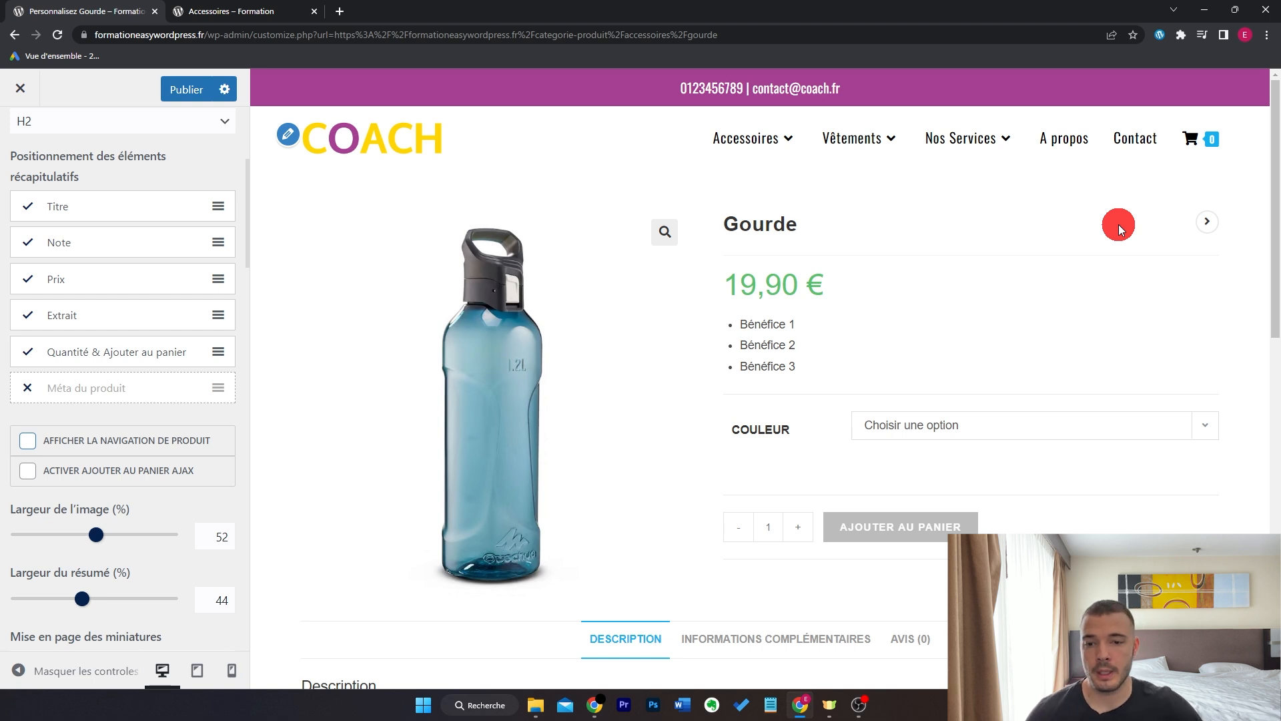
pyautogui.click(277, 10)
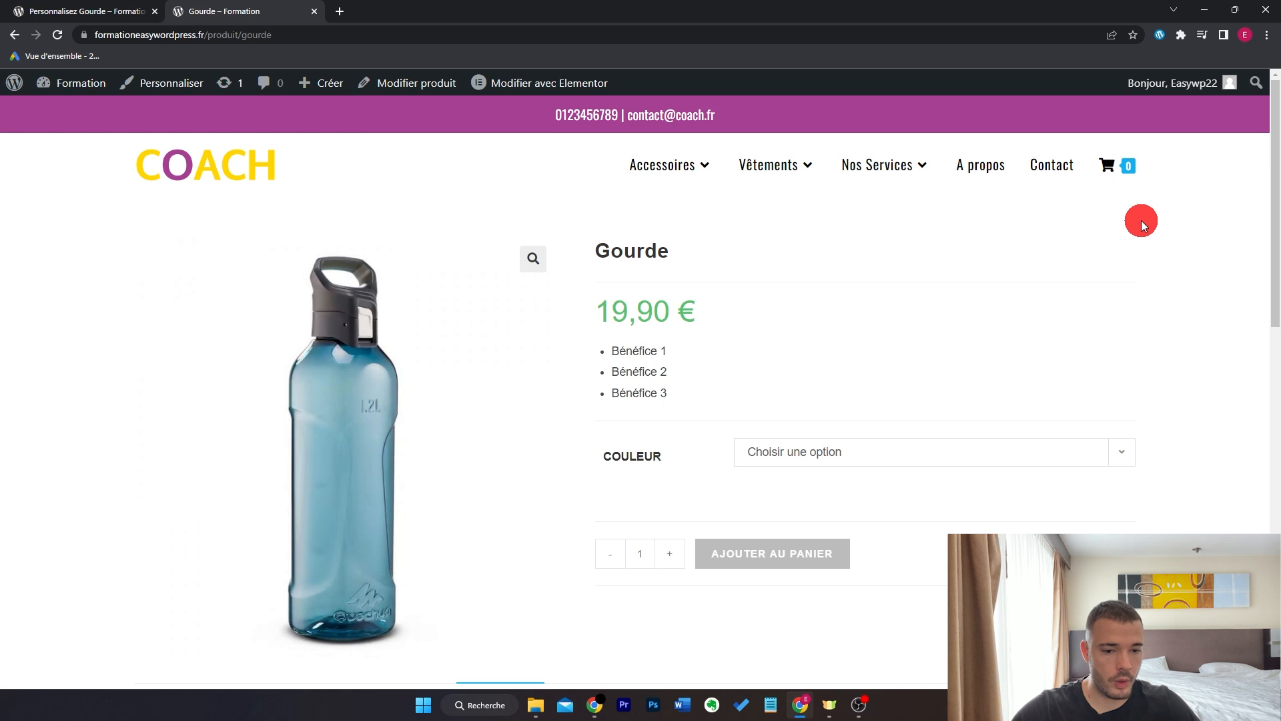
pyautogui.hotkey('ctrl', 'Tab')
# - Adjust the product image width, settling on 49%
pyautogui.scroll(-1, 167, 405)
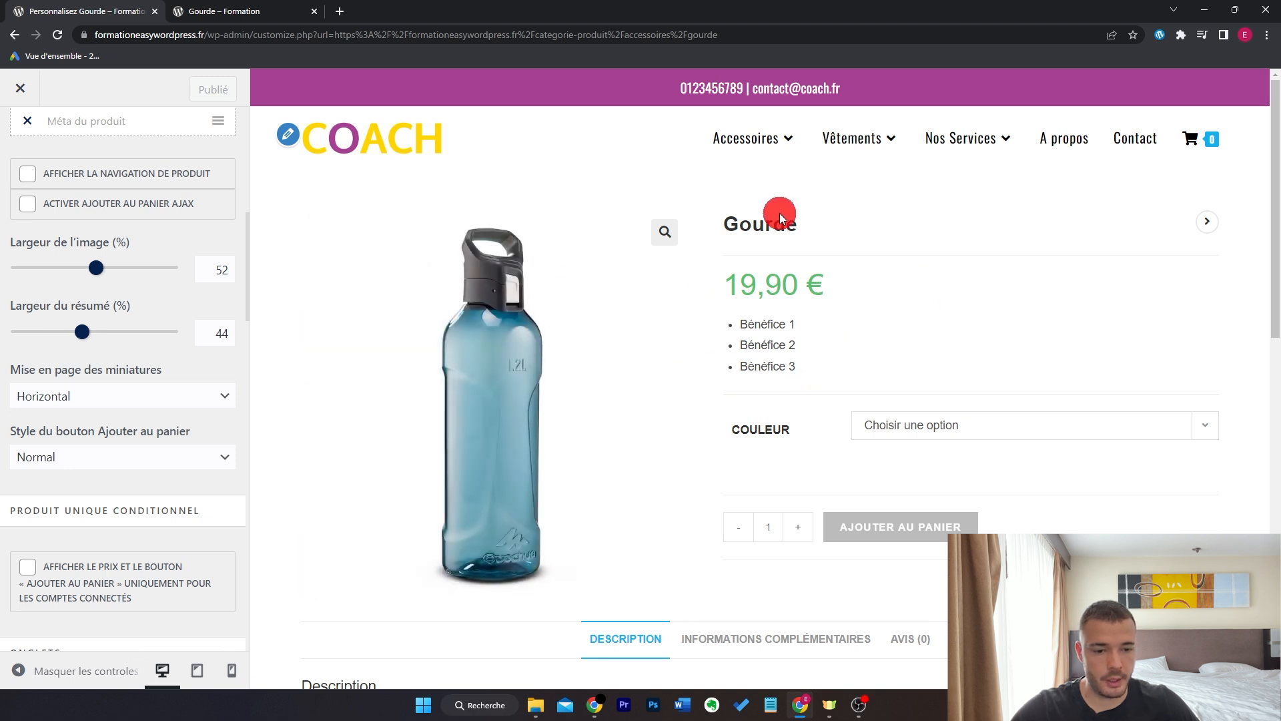
pyautogui.moveTo(96, 268); pyautogui.dragTo(111, 267)
pyautogui.moveTo(82, 332); pyautogui.dragTo(60, 333)
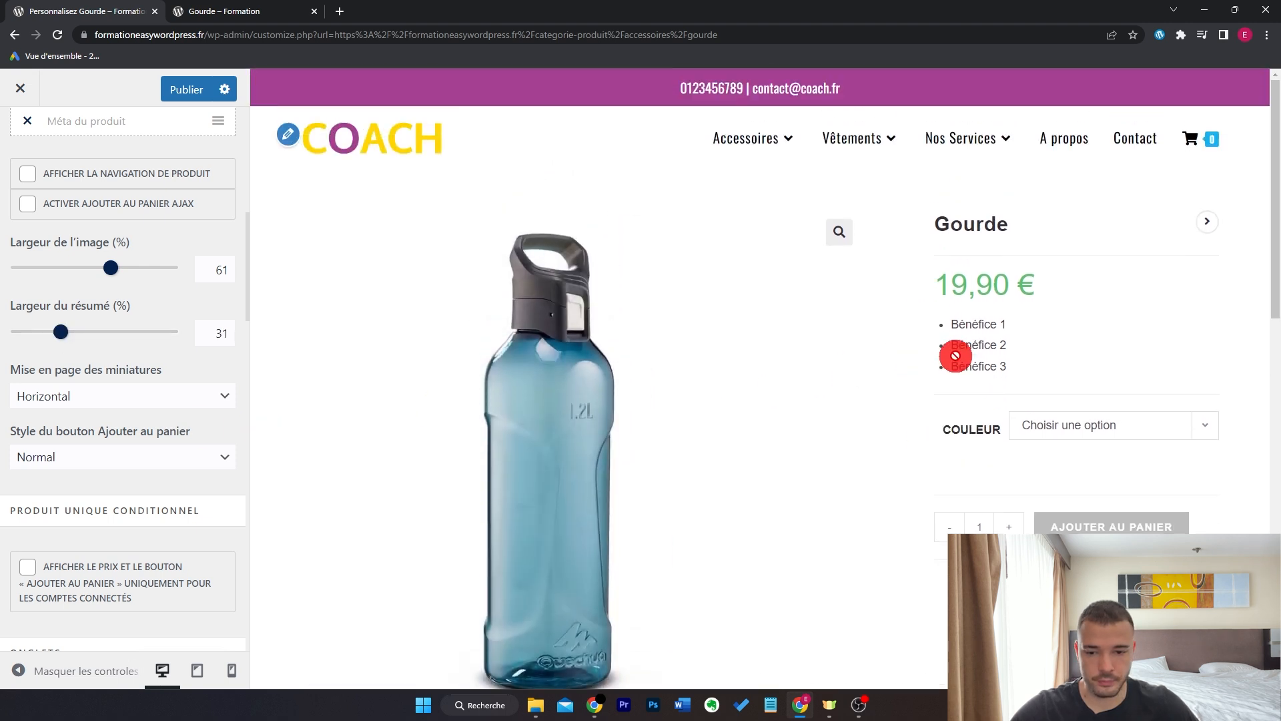
pyautogui.moveTo(111, 267); pyautogui.dragTo(91, 268)
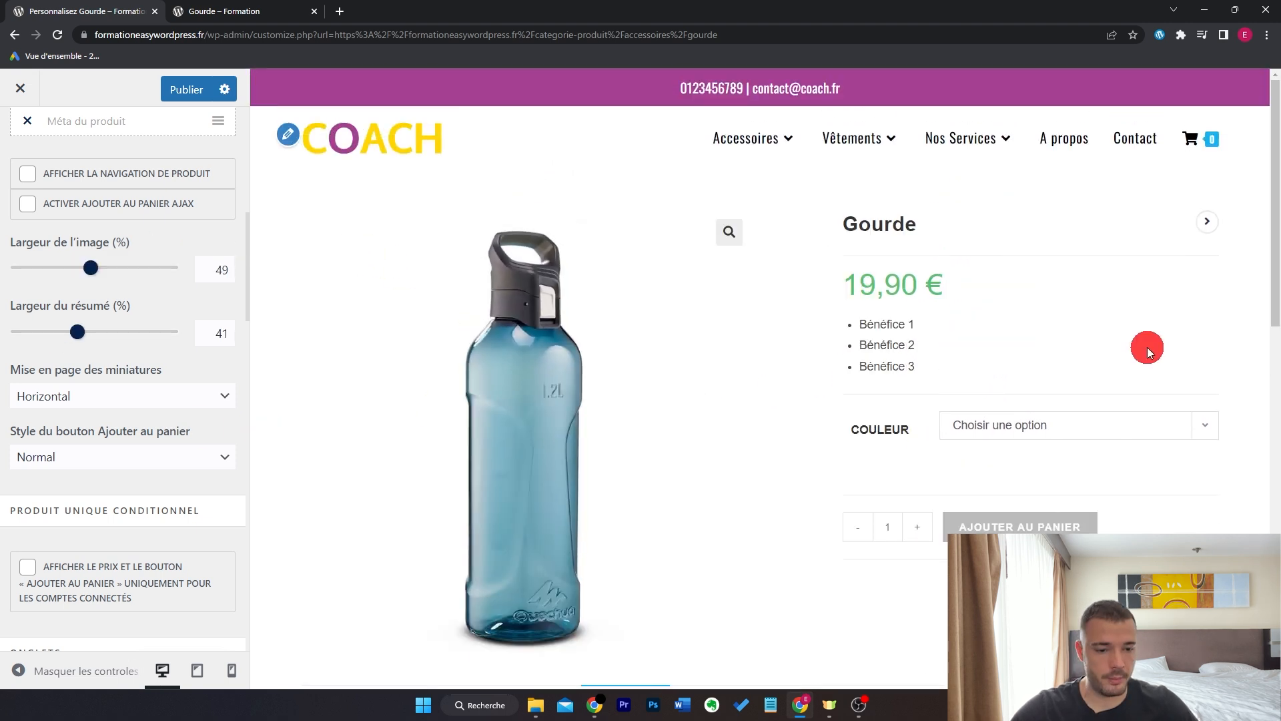
# - Set the add-to-cart button style to Grand
pyautogui.click(152, 459)
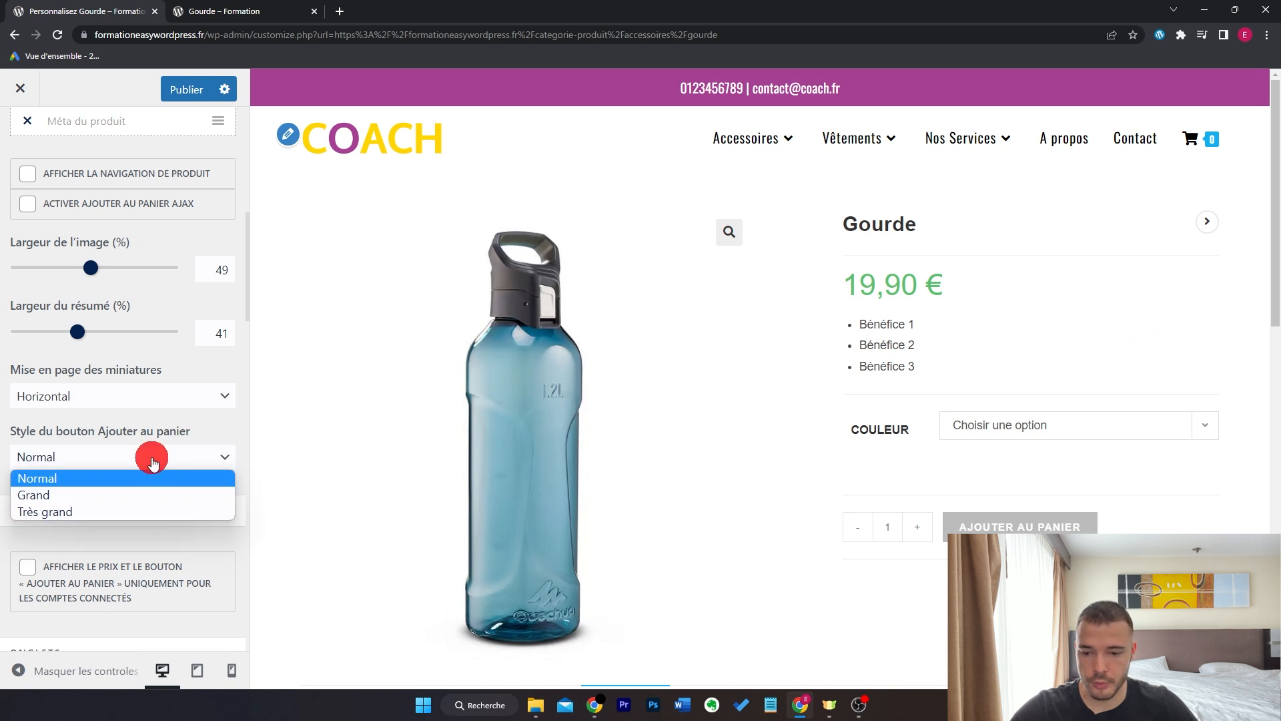
pyautogui.click(144, 495)
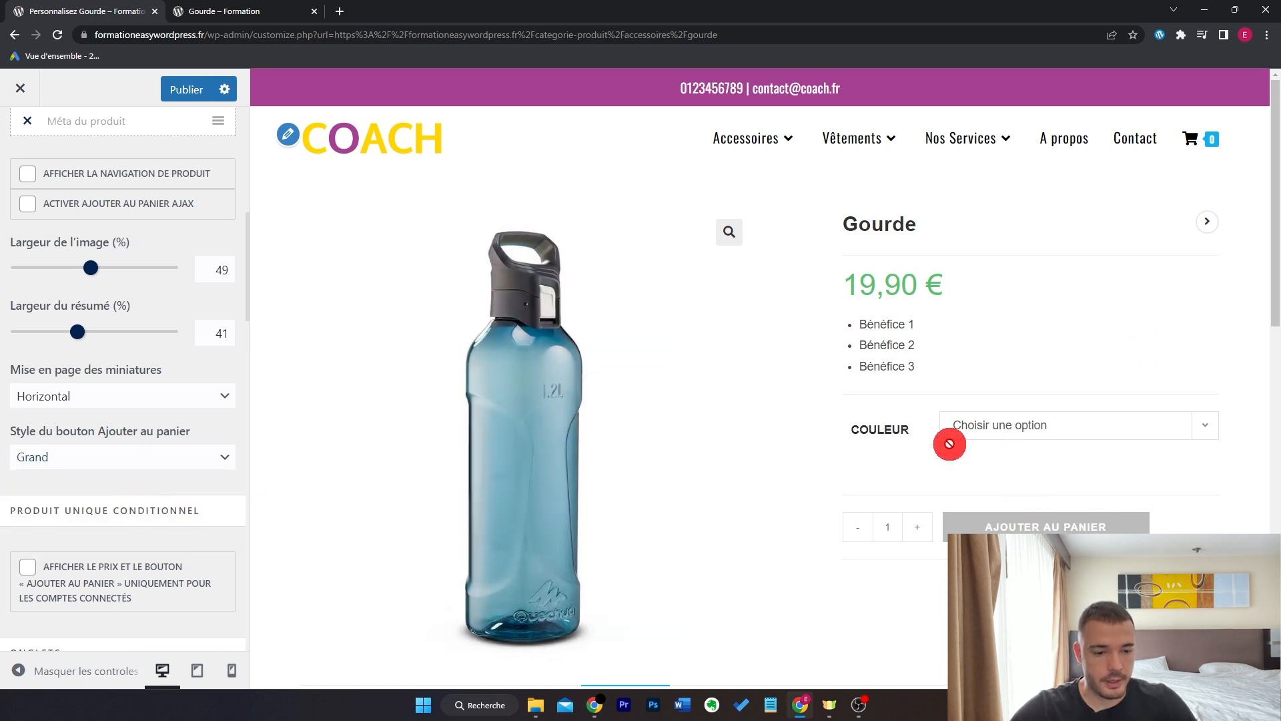
pyautogui.scroll(-6, 946, 440)
pyautogui.scroll(-6, 211, 438)
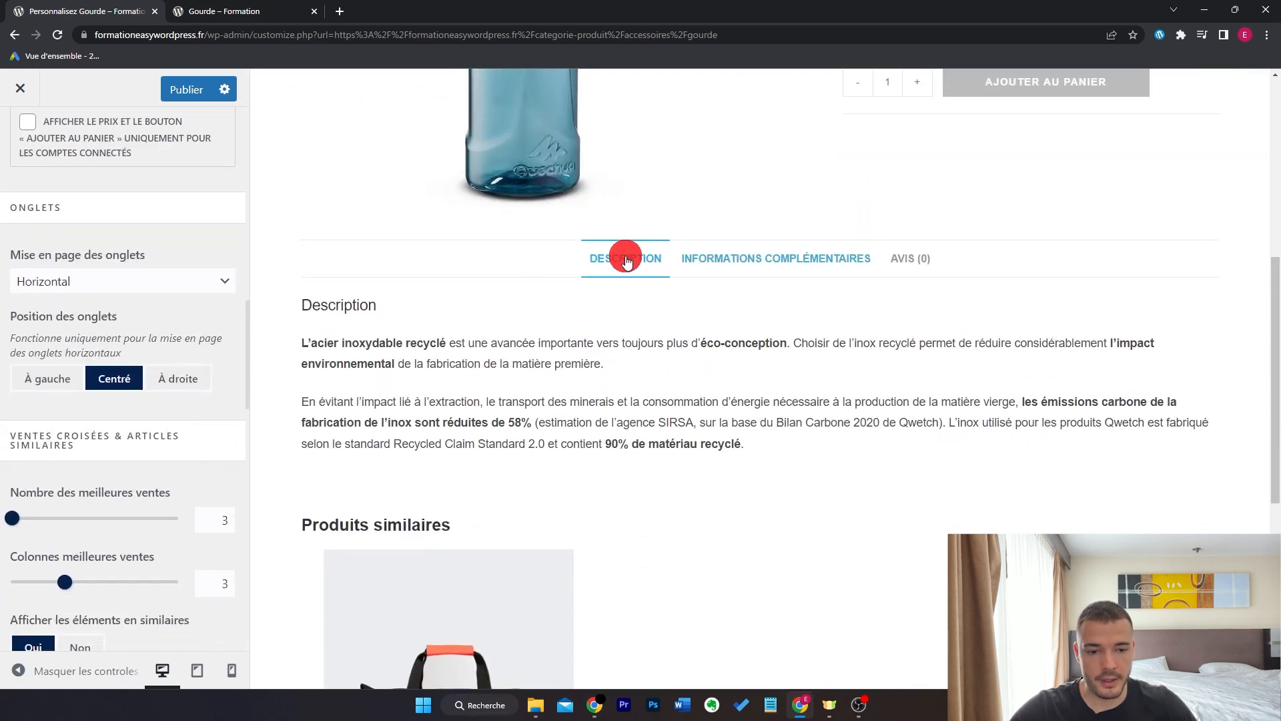
# - Set the product tabs layout to Section, stacking Description, Informations complémentaires and Avis
pyautogui.click(106, 279)
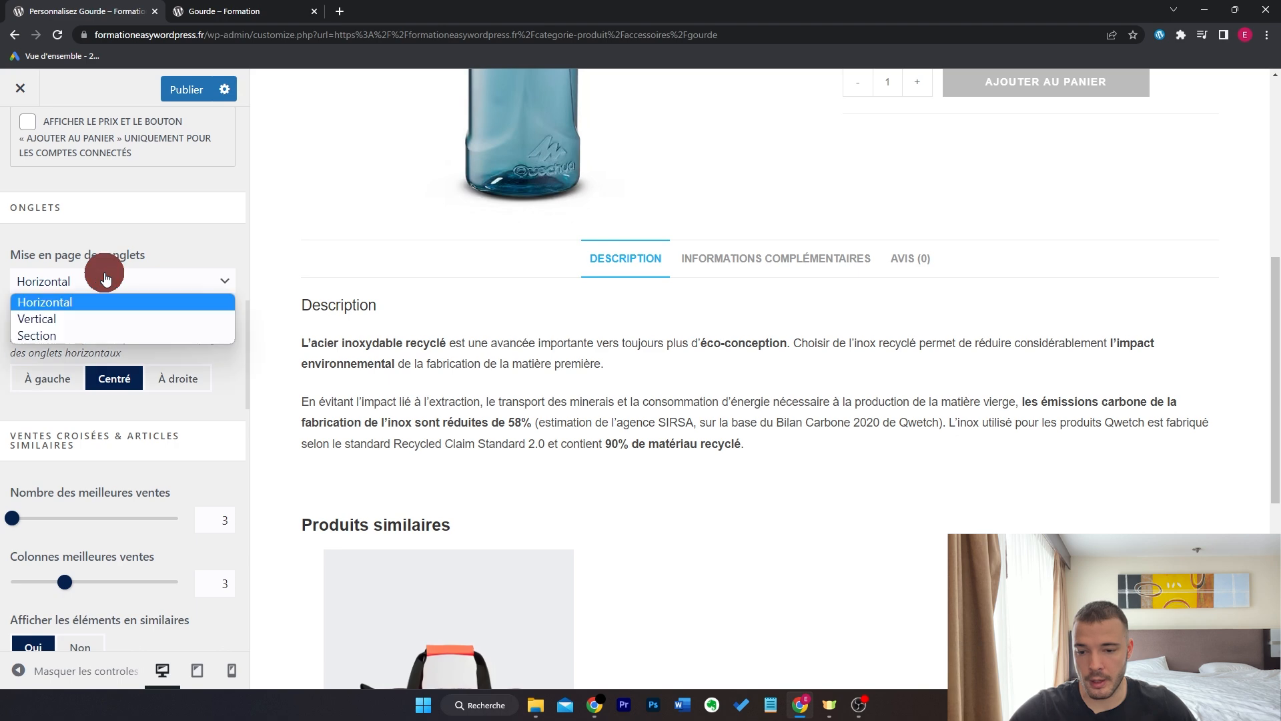
pyautogui.click(107, 319)
pyautogui.click(334, 315)
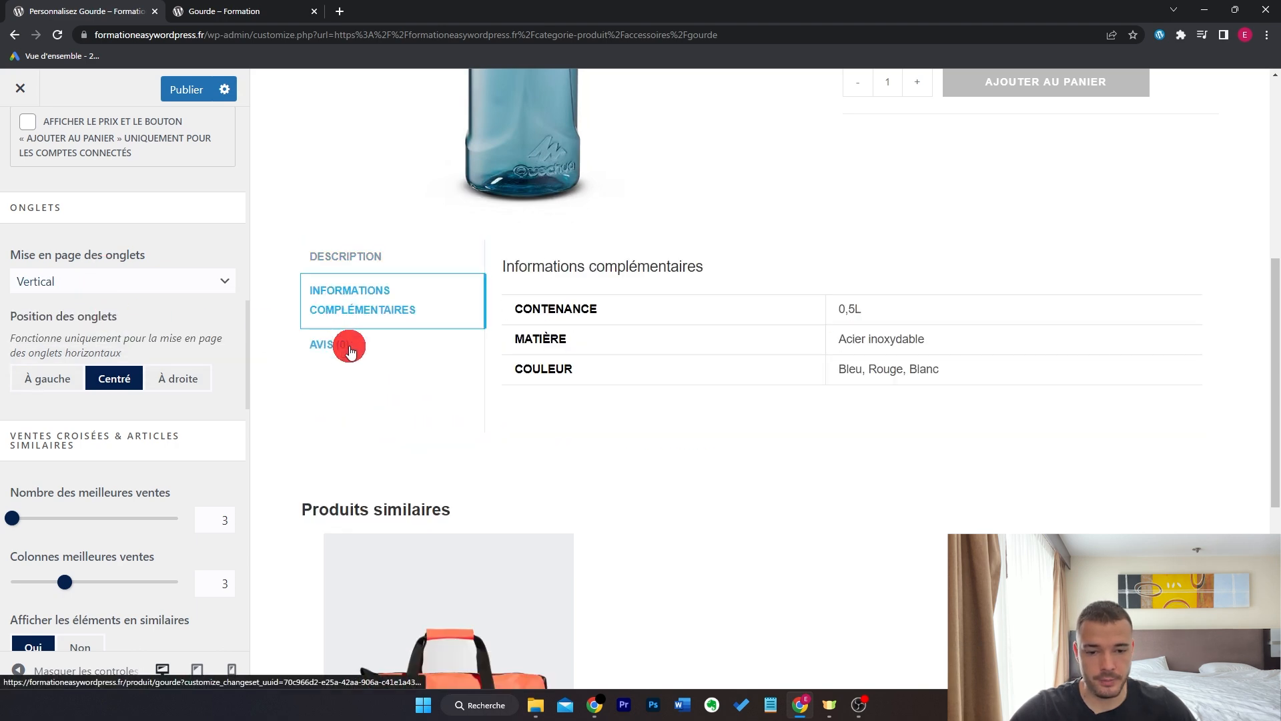
pyautogui.click(163, 283)
pyautogui.click(151, 335)
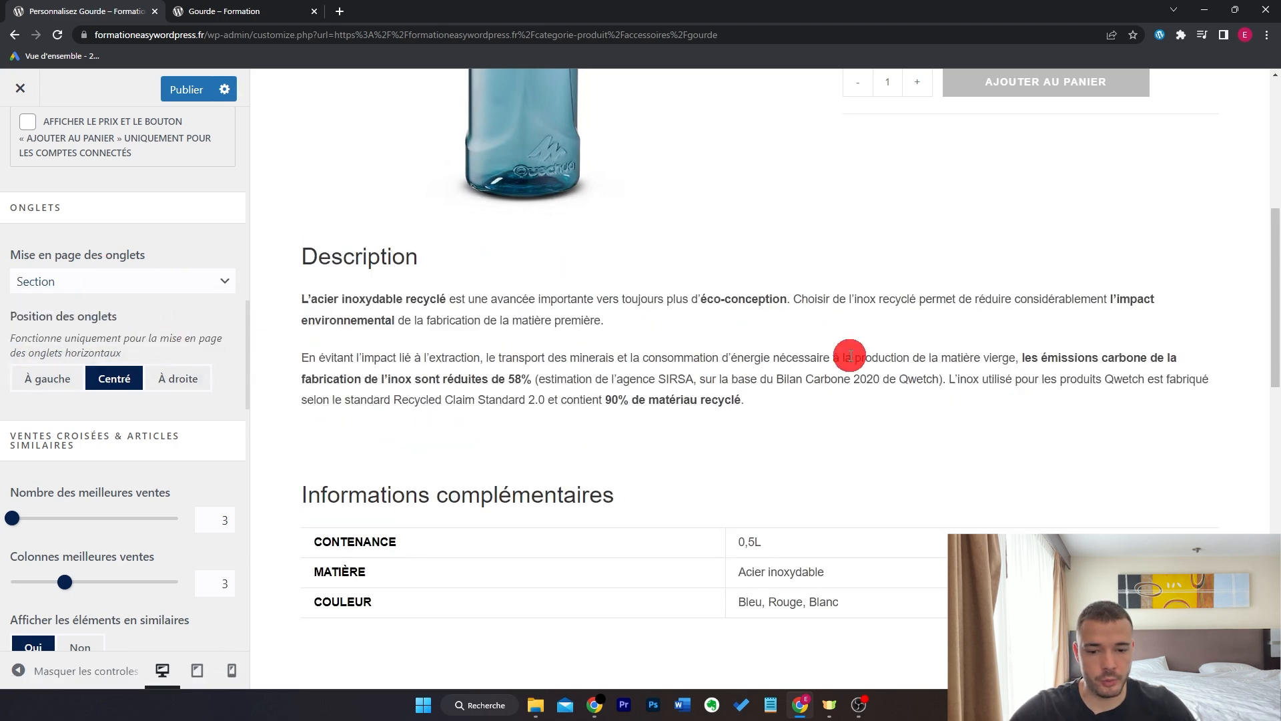
pyautogui.scroll(-6, 848, 355)
pyautogui.scroll(5, 850, 355)
pyautogui.scroll(-4, 850, 355)
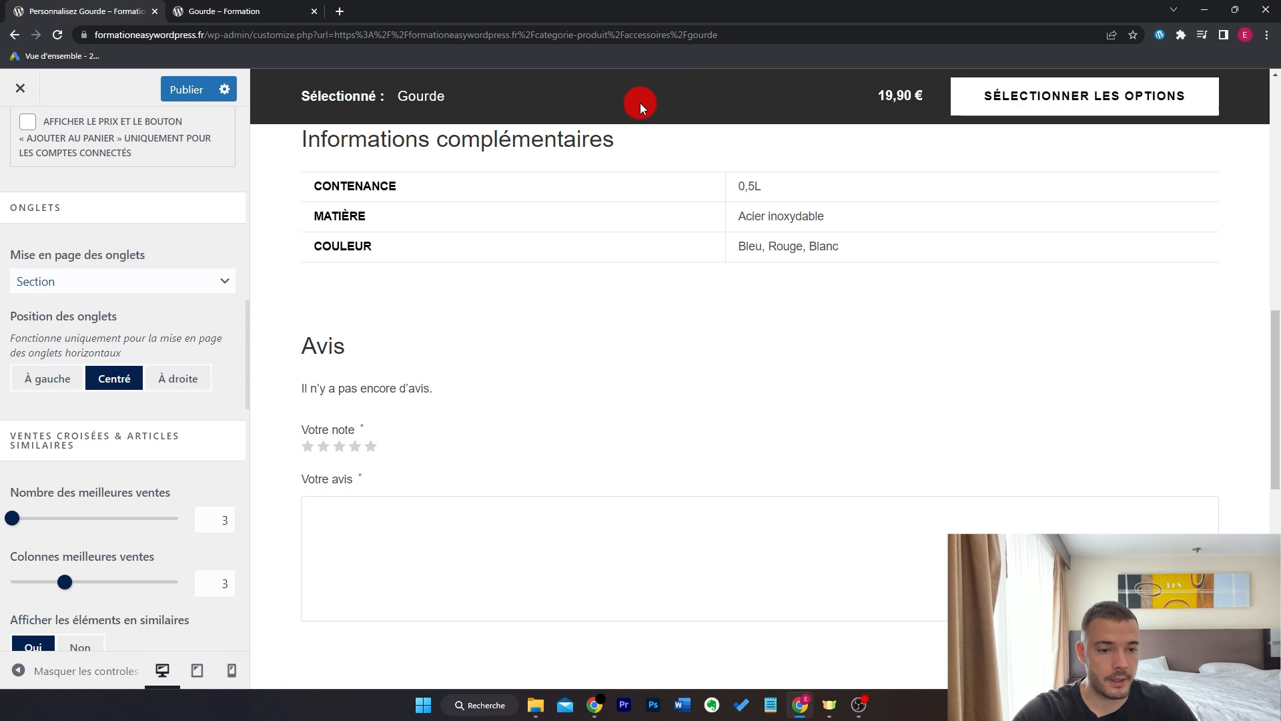
pyautogui.click(1050, 97)
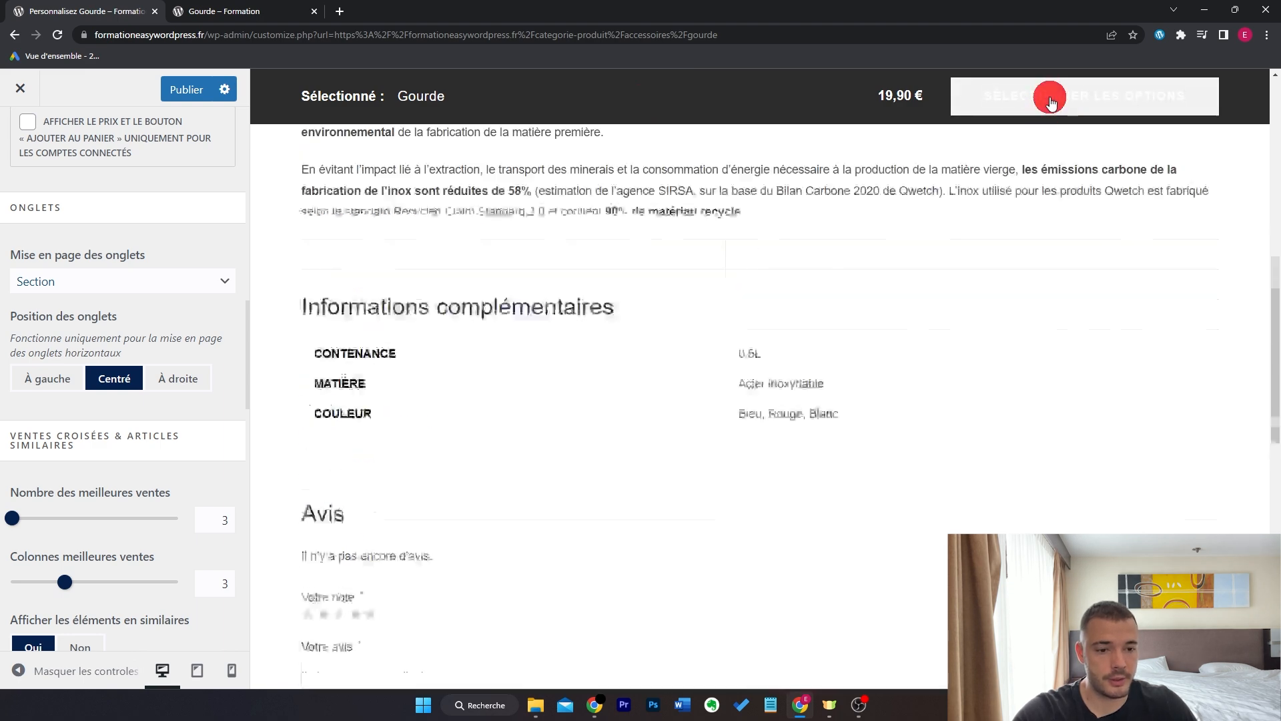
pyautogui.scroll(-5, 974, 363)
pyautogui.scroll(-2, 975, 359)
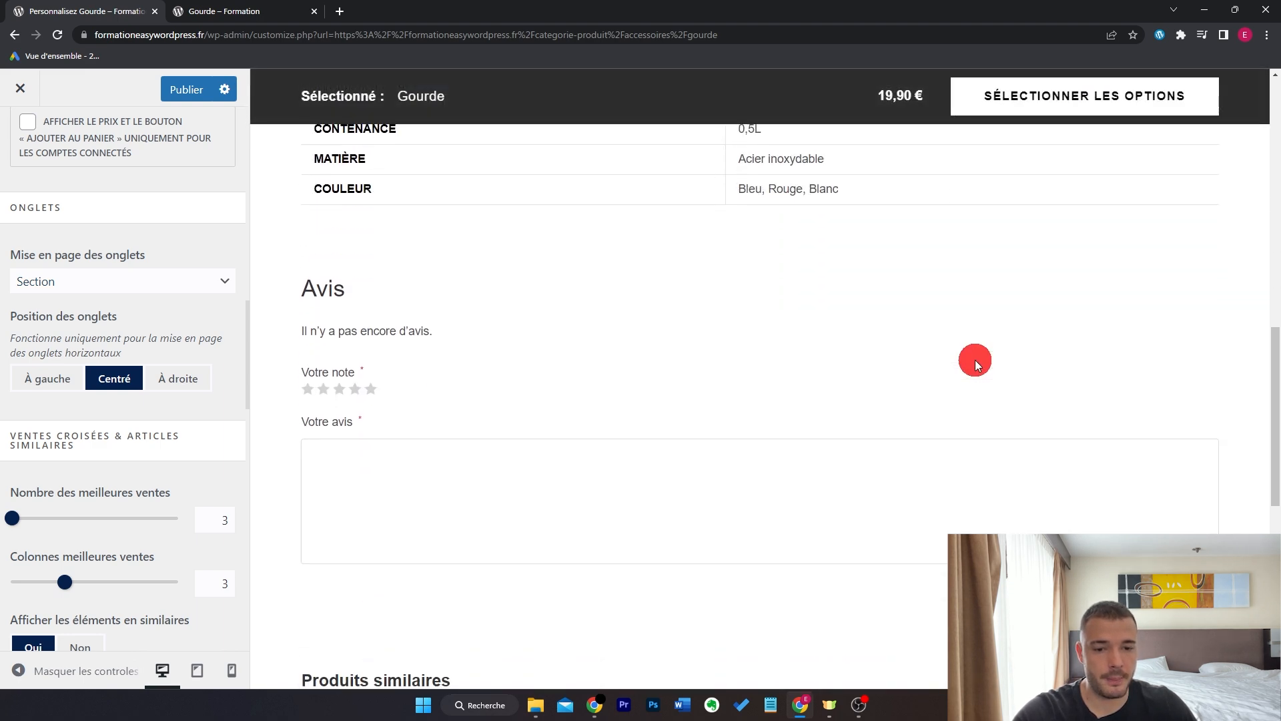
pyautogui.scroll(1, 975, 359)
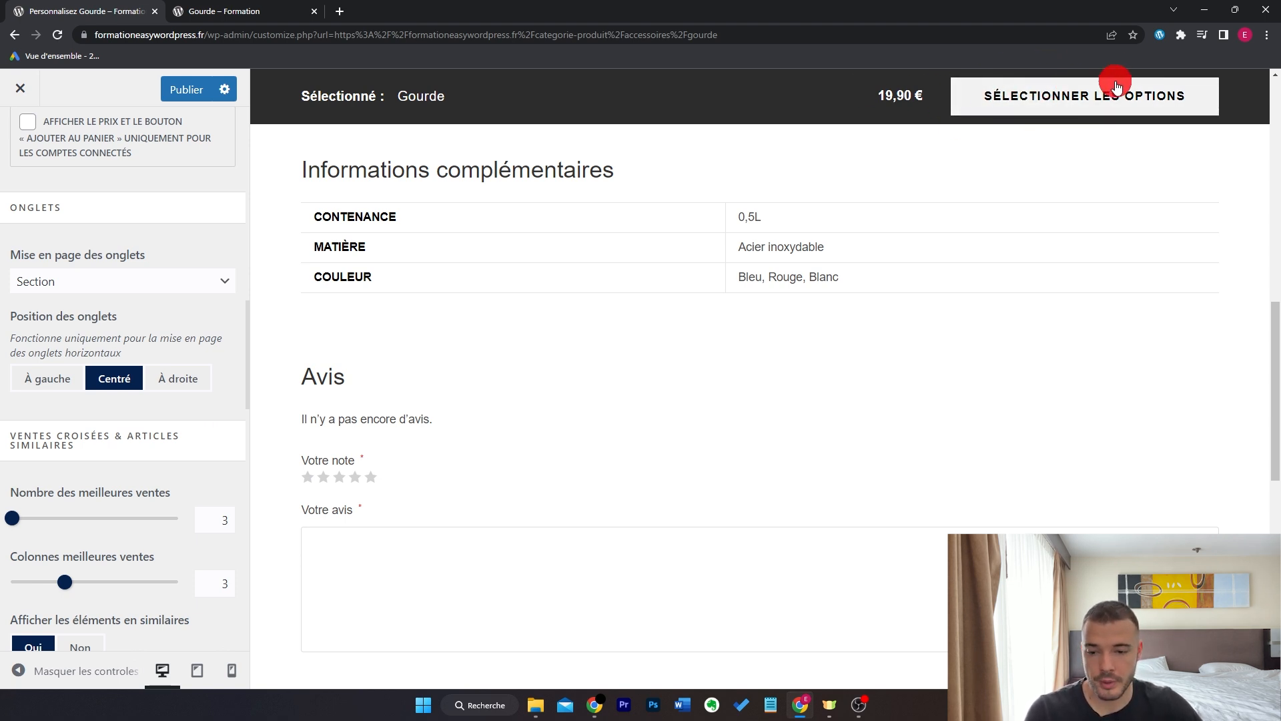
# - Show 4 best-seller products in 4 columns
pyautogui.scroll(-10, 220, 301)
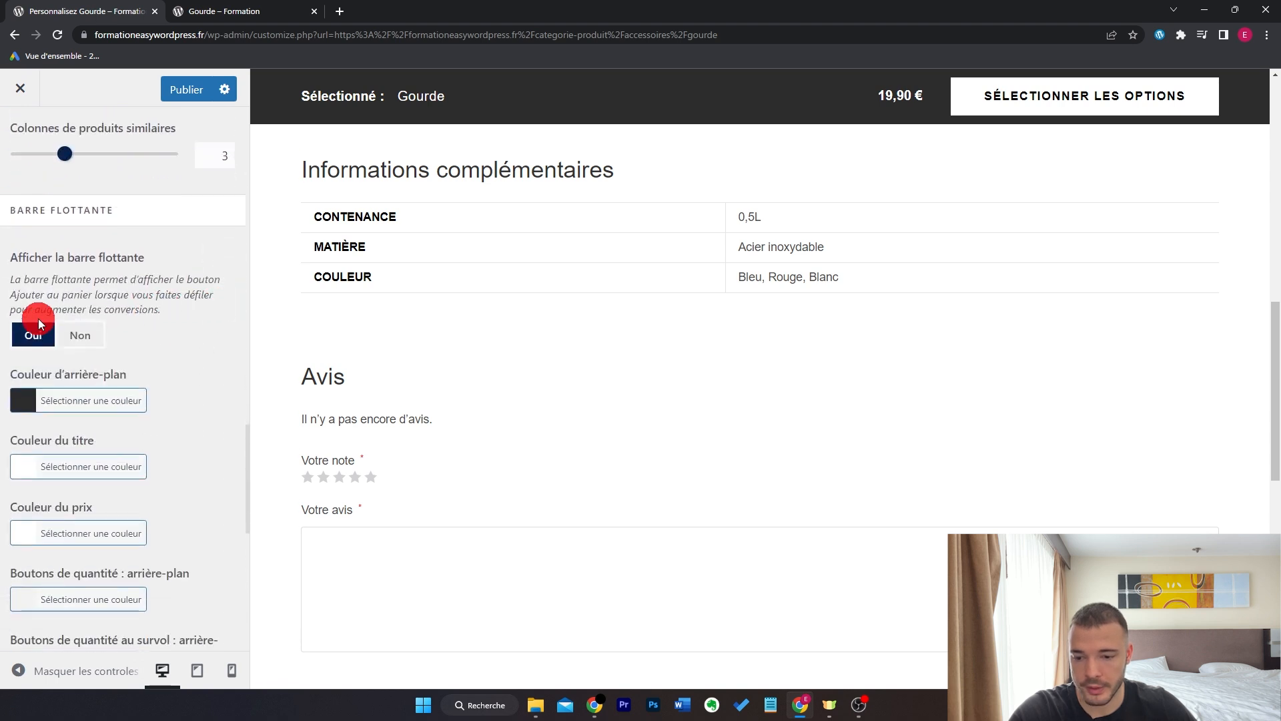
pyautogui.click(79, 336)
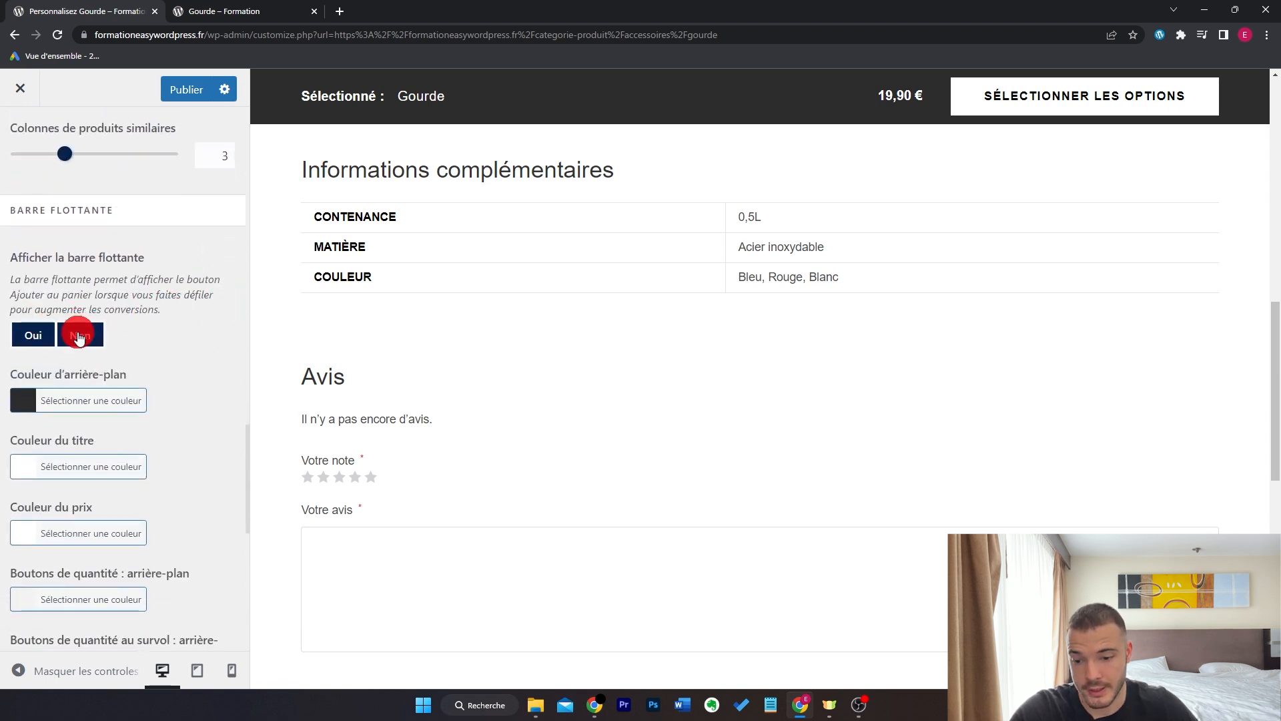
pyautogui.scroll(-2, 177, 307)
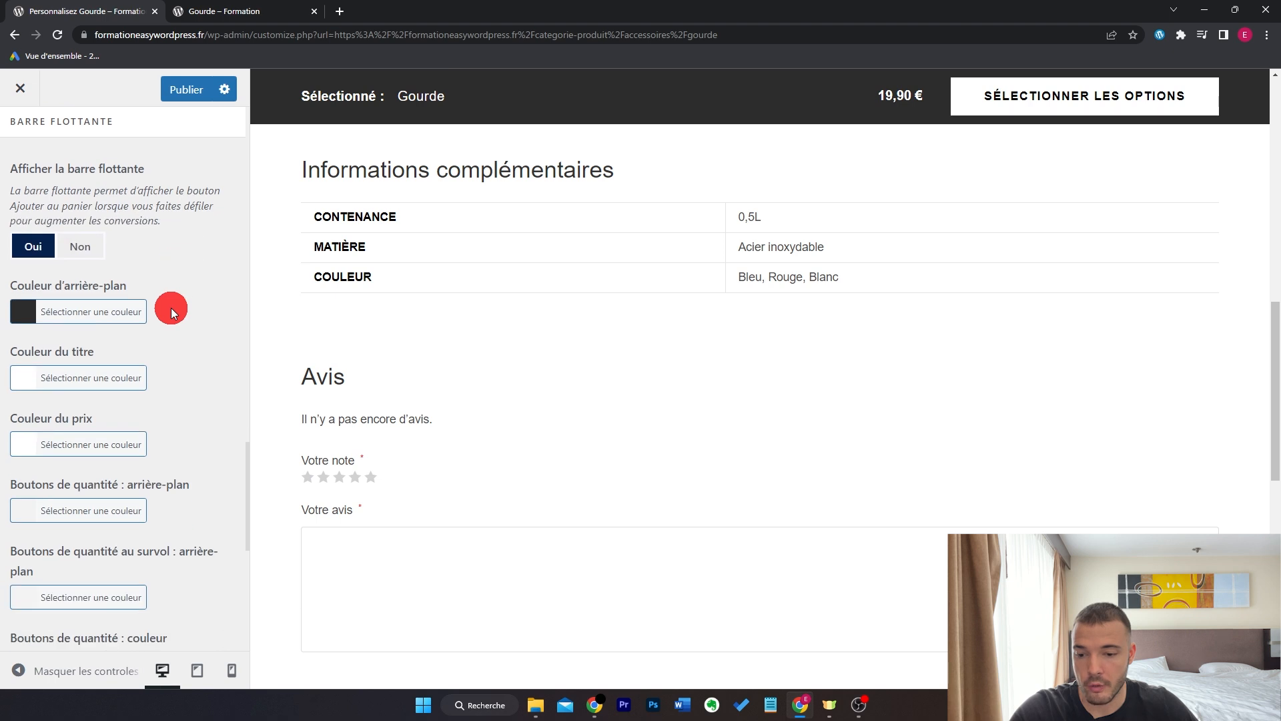
pyautogui.scroll(8, 182, 357)
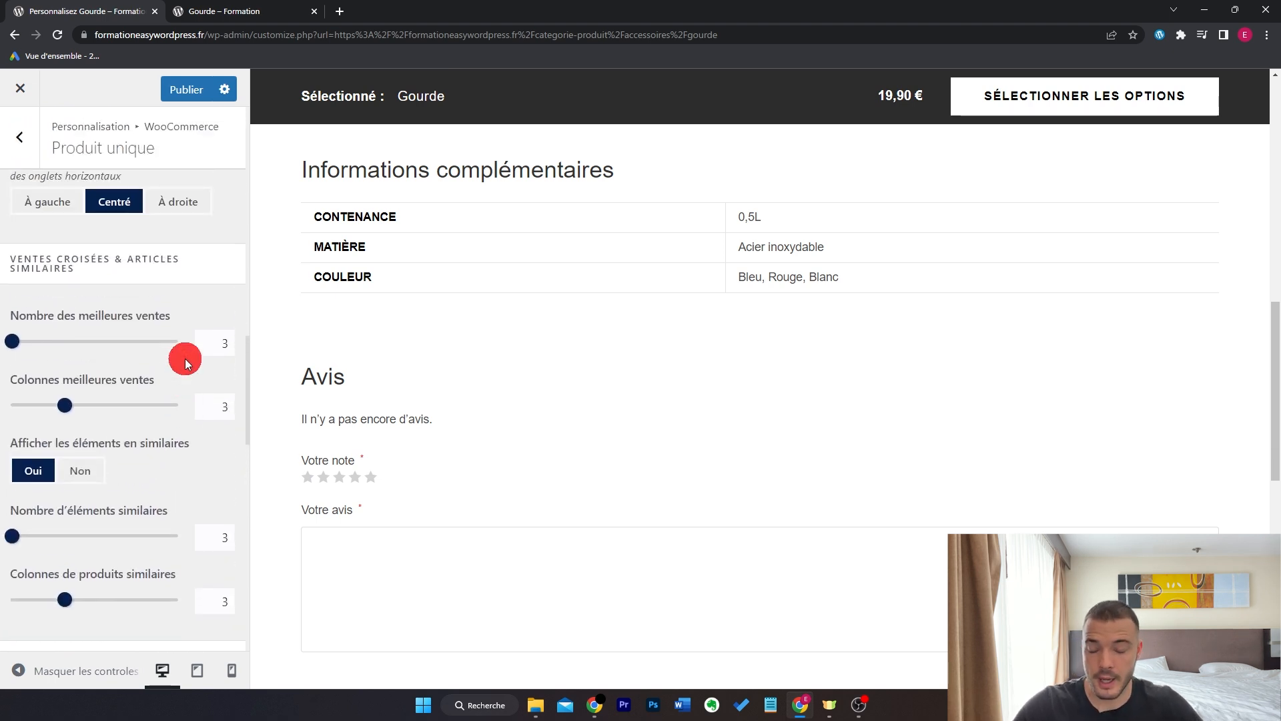
pyautogui.scroll(-2, 185, 360)
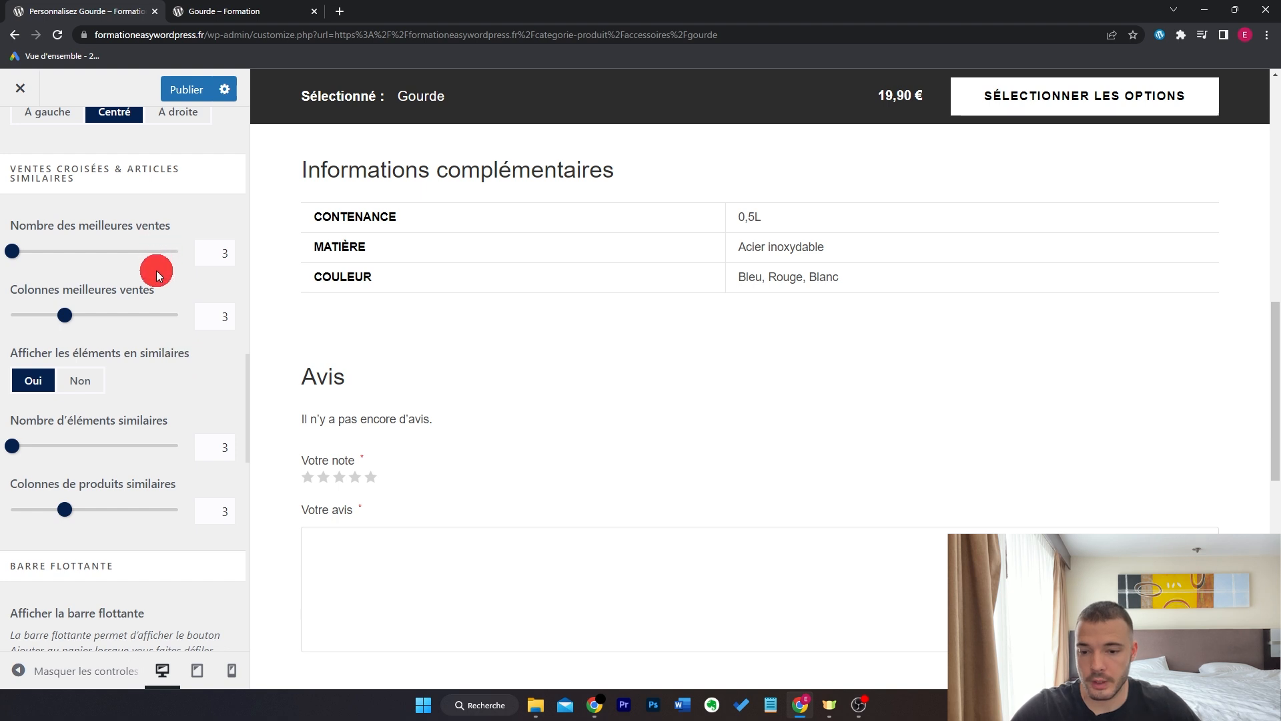
pyautogui.moveTo(211, 254); pyautogui.dragTo(250, 256)
pyautogui.write('4')
pyautogui.moveTo(214, 316); pyautogui.dragTo(272, 320)
pyautogui.write('4')
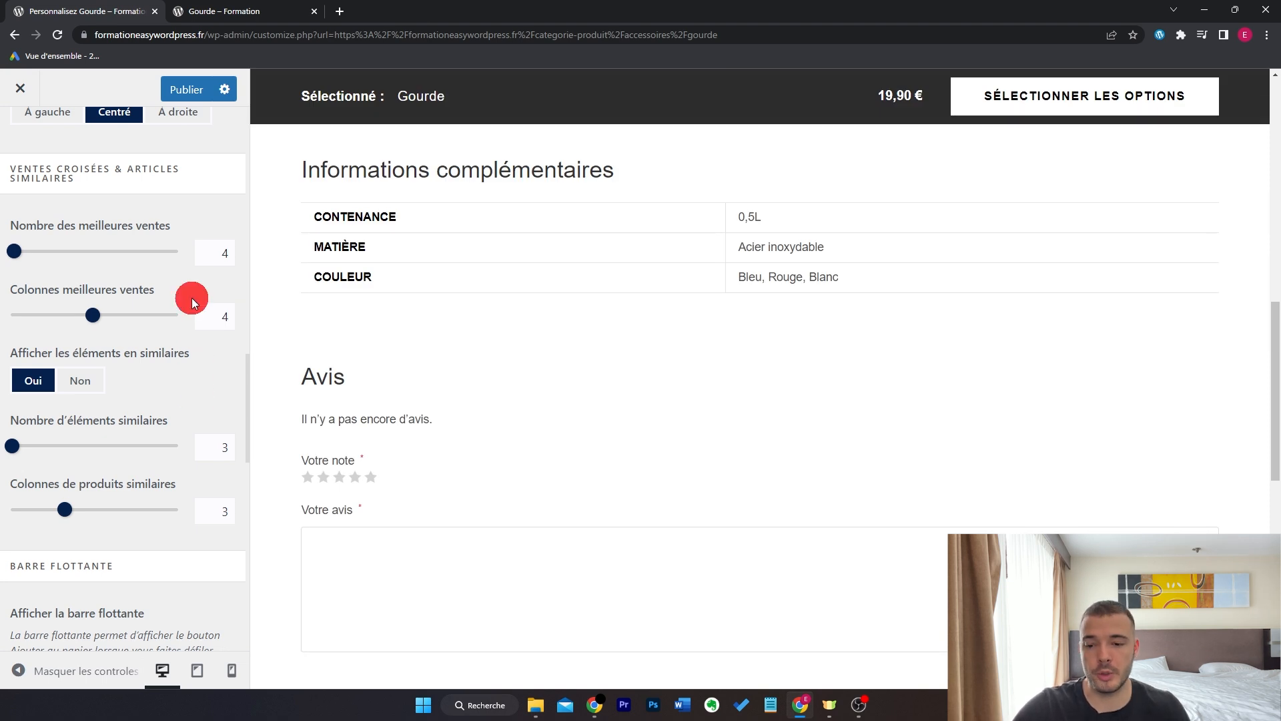
# - Show 4 similar products in 4 columns
pyautogui.moveTo(259, 446); pyautogui.dragTo(206, 449)
pyautogui.write('4')
pyautogui.moveTo(220, 508); pyautogui.dragTo(203, 572)
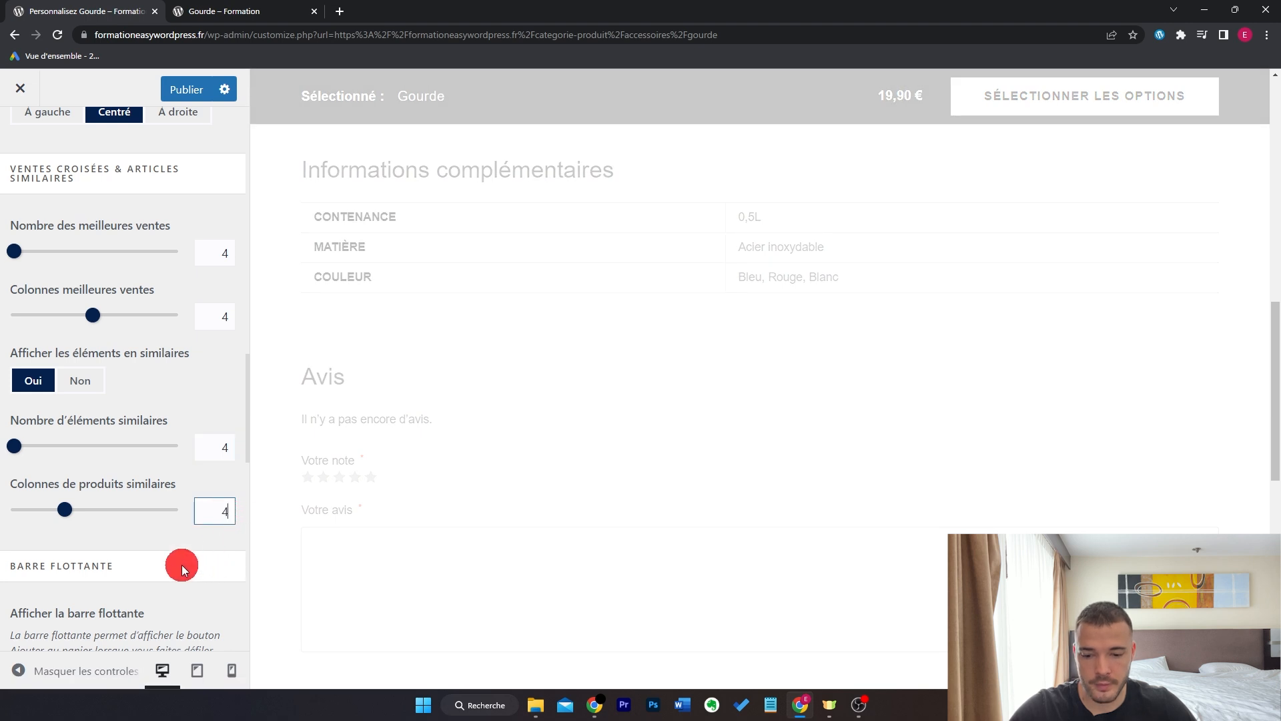
pyautogui.click(191, 530)
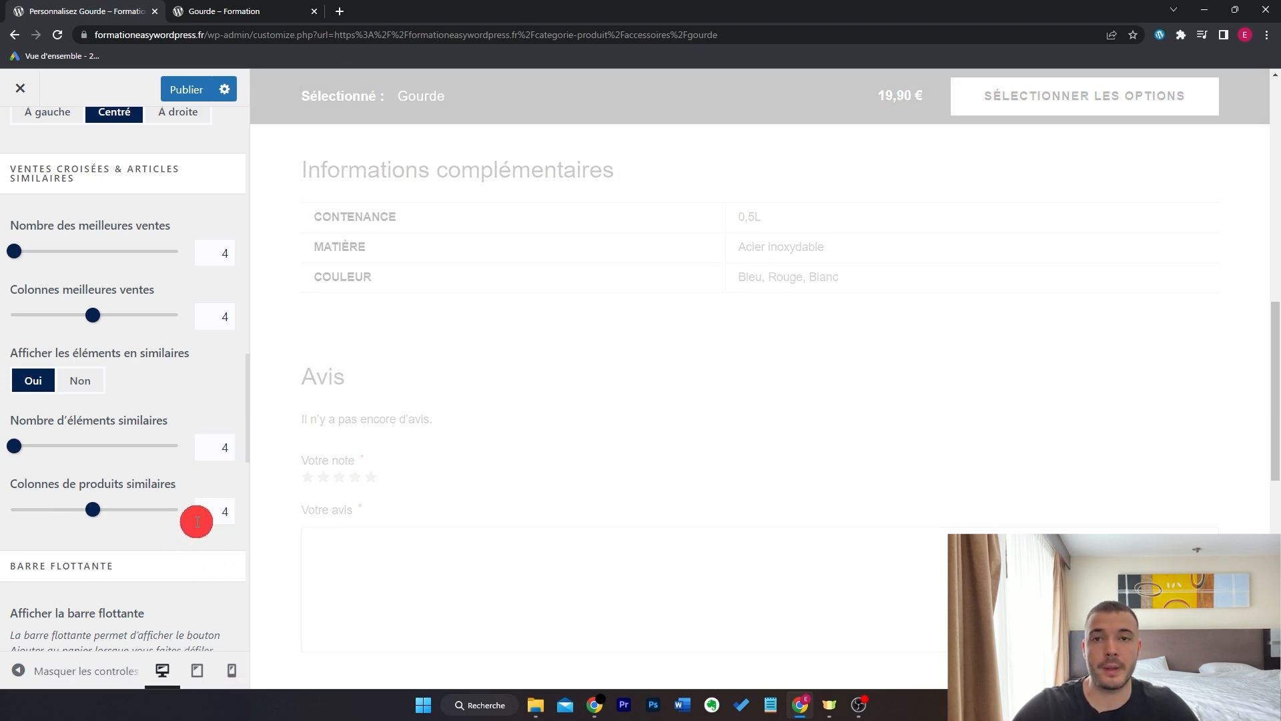
pyautogui.click(68, 381)
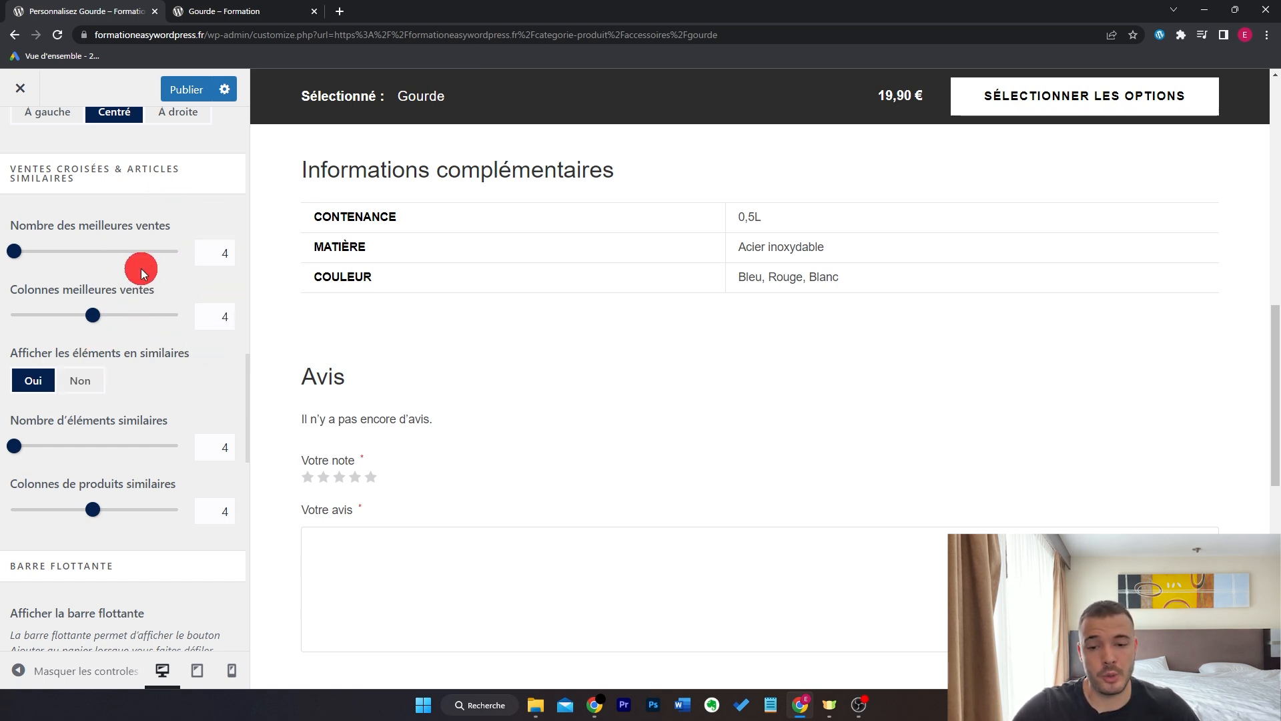
# - Publish the product page customizations and close the Customizer
pyautogui.scroll(1, 142, 268)
pyautogui.click(187, 93)
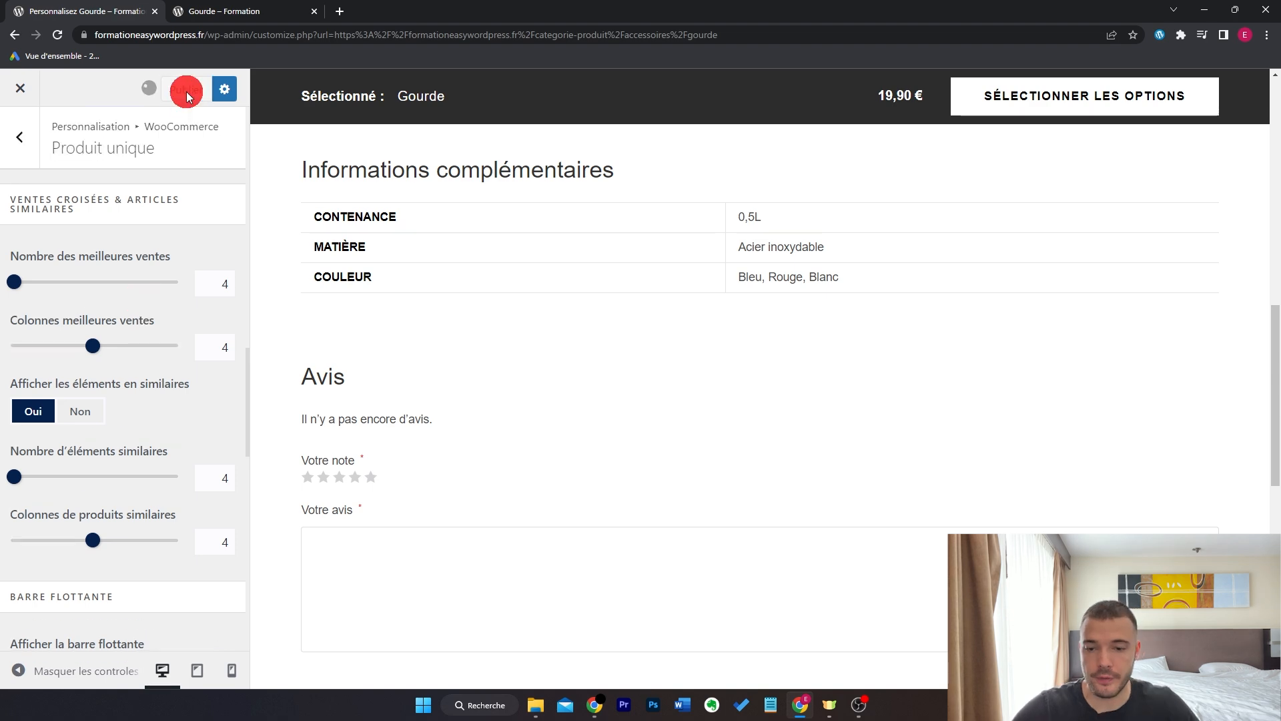
pyautogui.scroll(15, 665, 386)
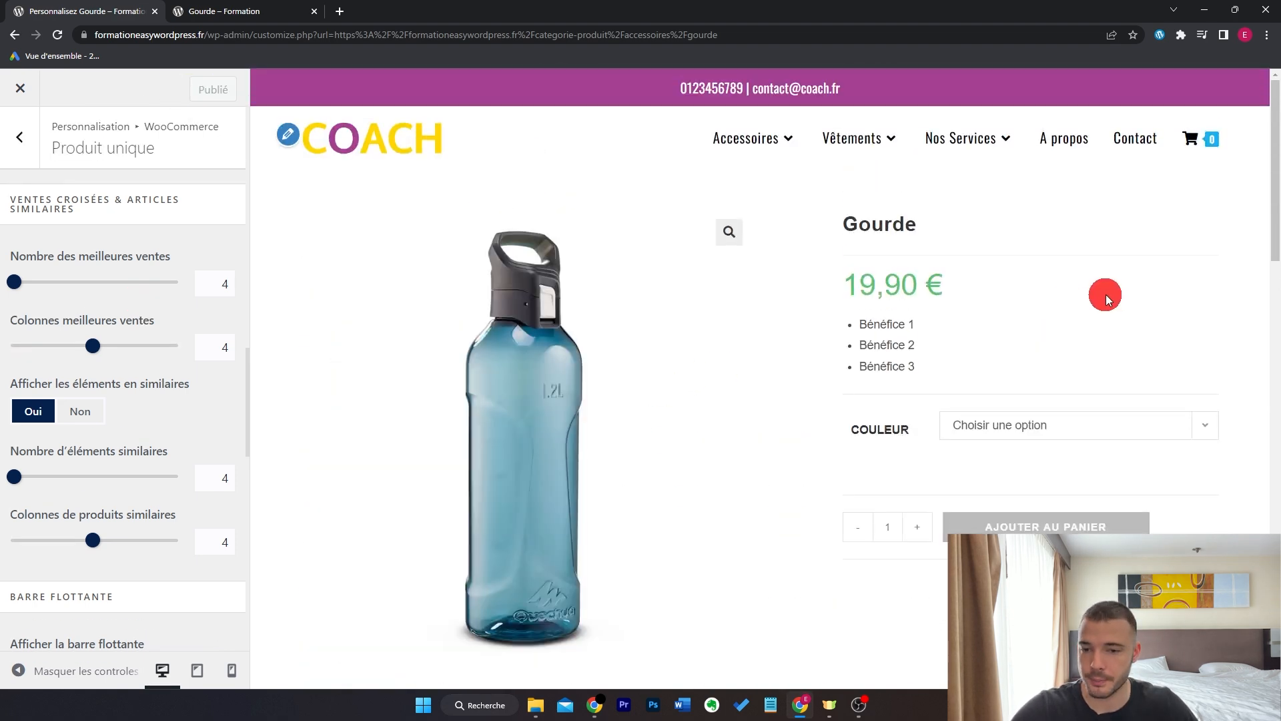
pyautogui.click(26, 80)
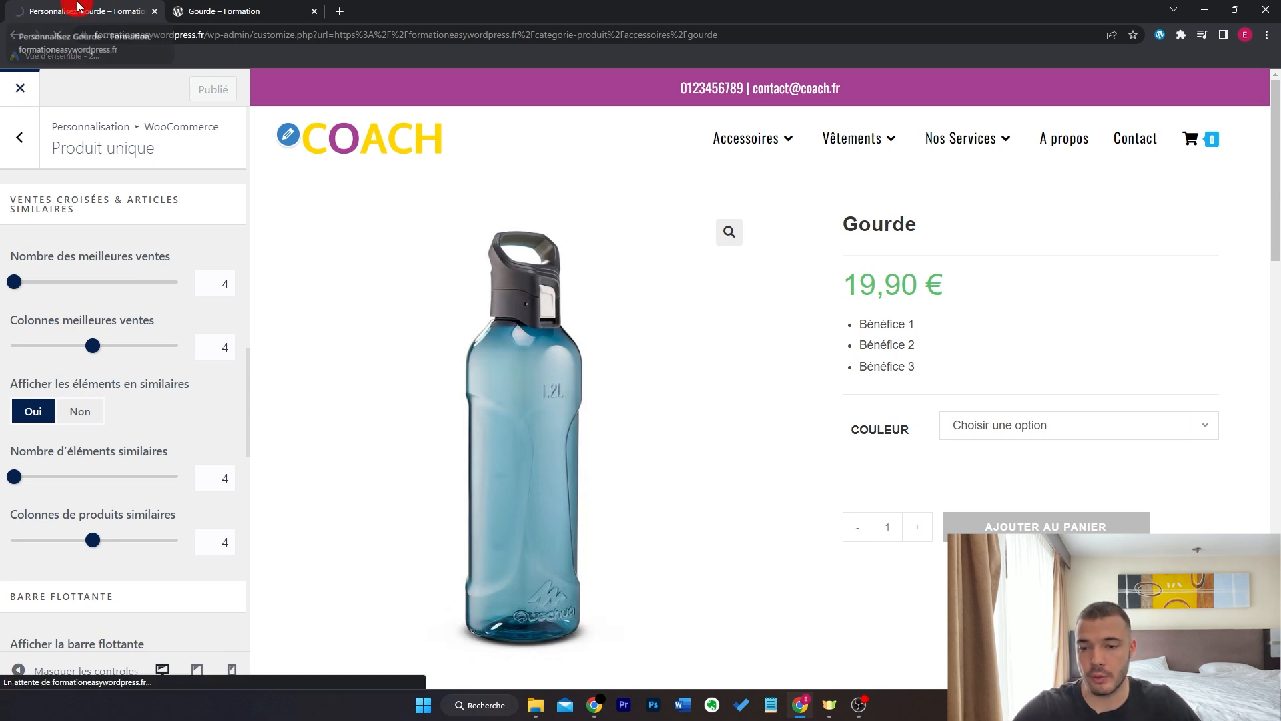
# - Start a new promo code under Marketing > Codes promo named MERCI15
pyautogui.click(87, 83)
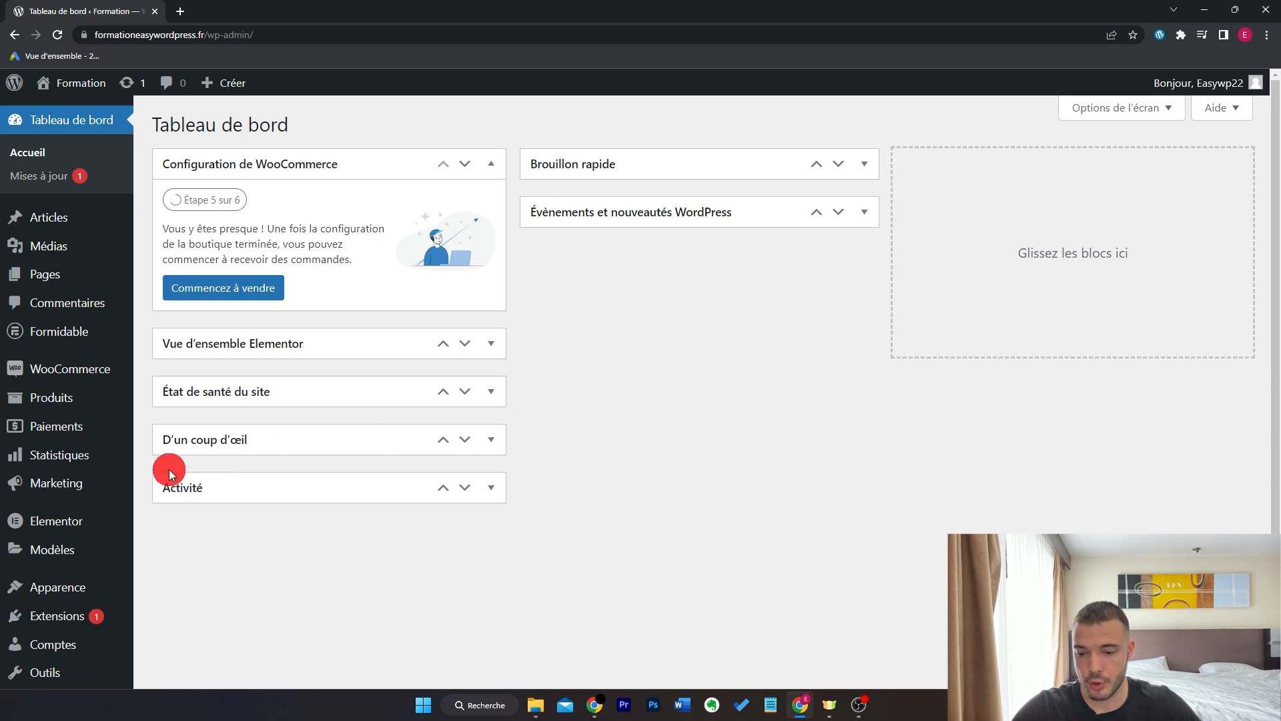
pyautogui.moveTo(92, 482)
pyautogui.click(200, 509)
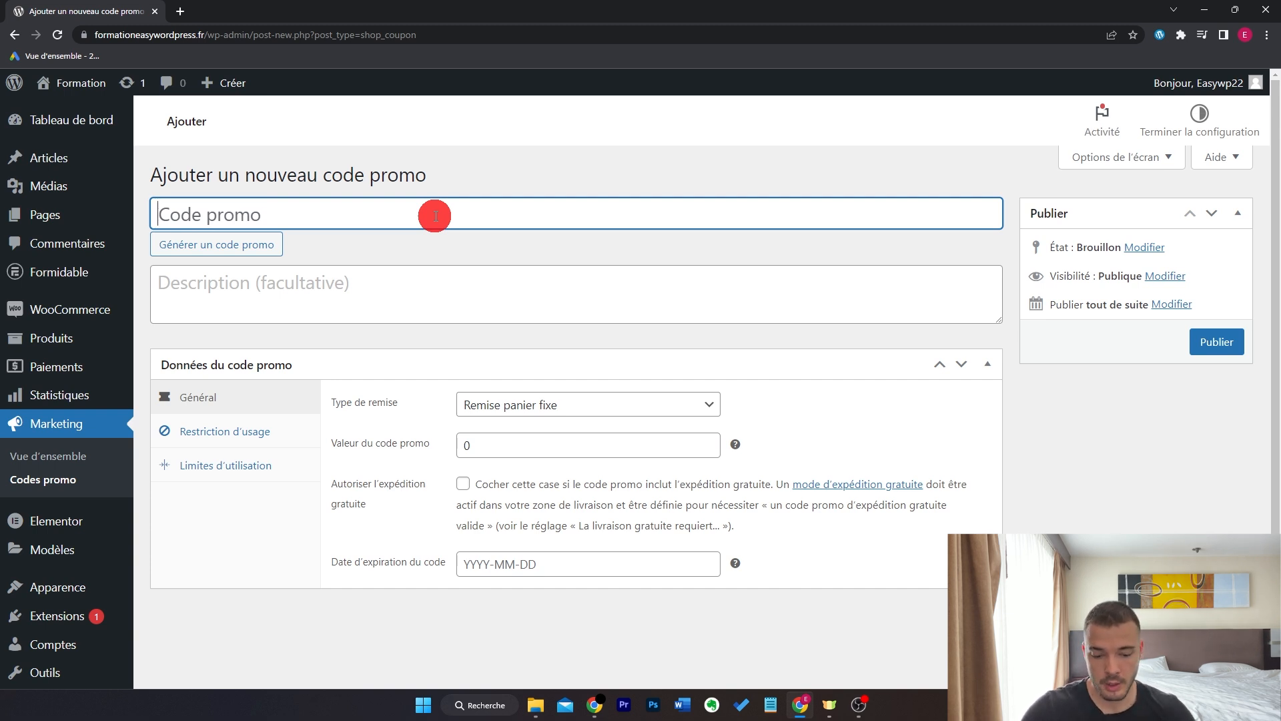
pyautogui.write('ME')
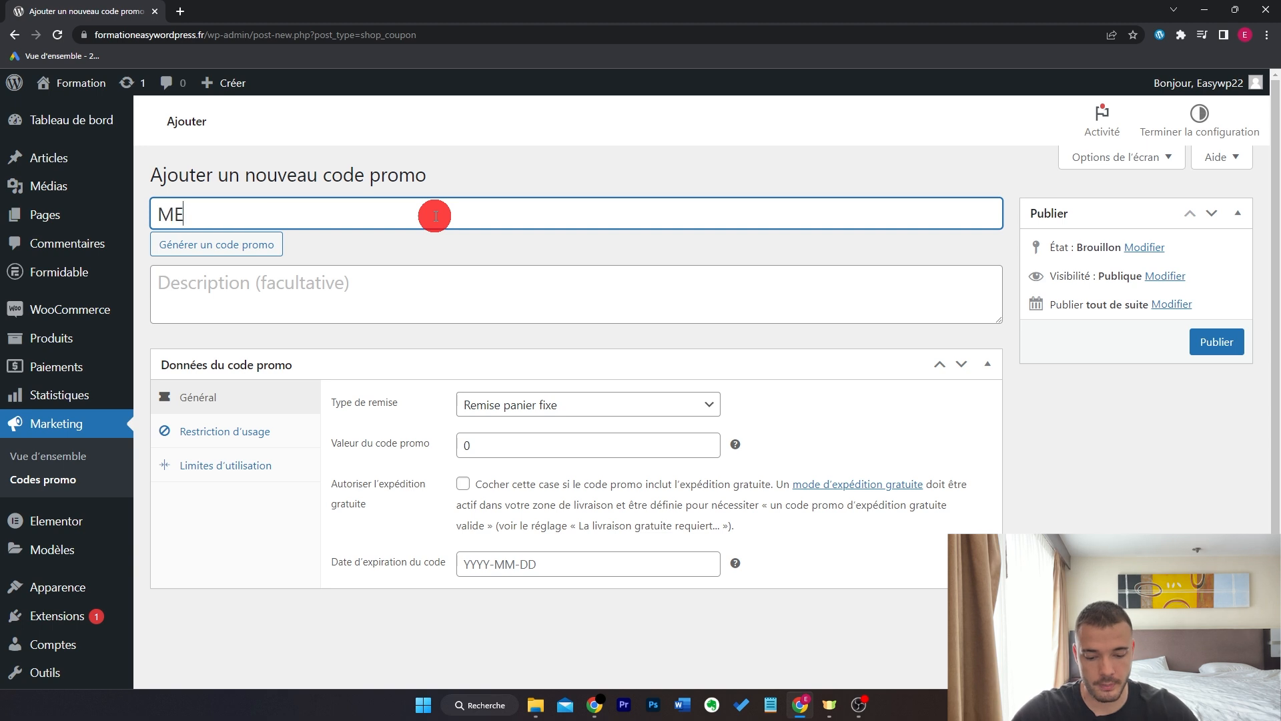
pyautogui.click(443, 252)
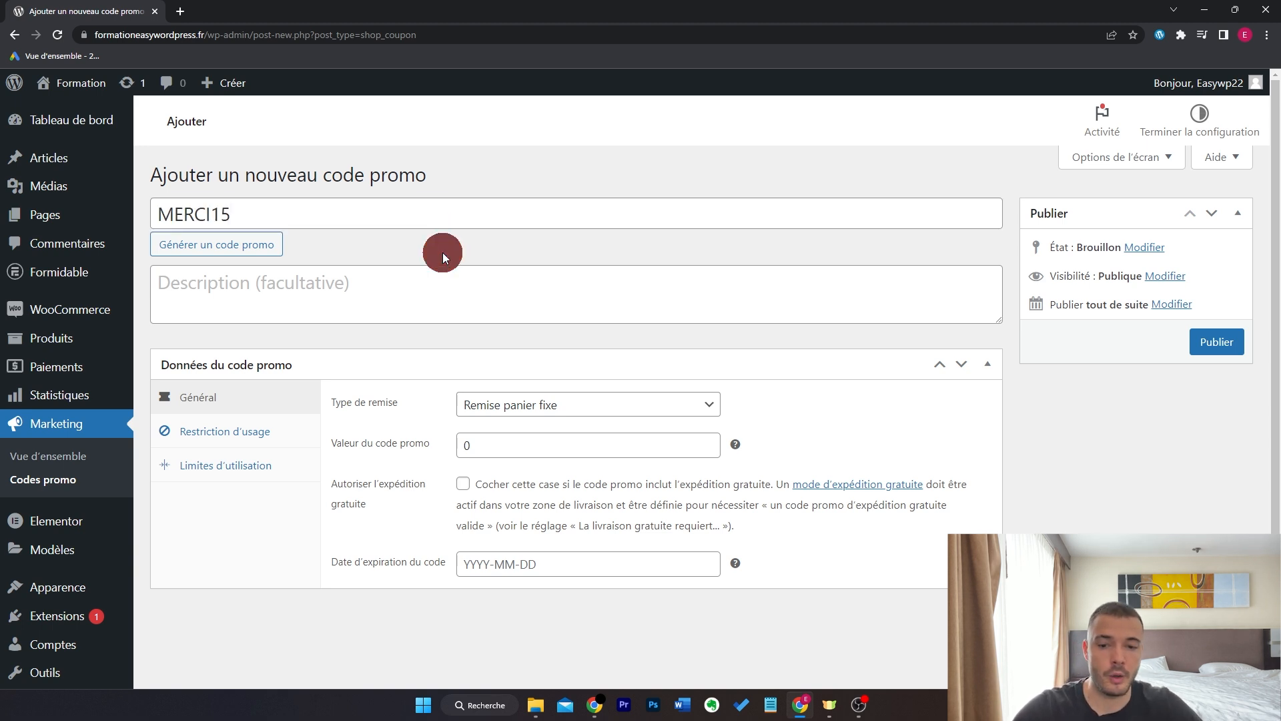
# - Make it a 15 Remise en pourcentage with Autoriser l'expédition gratuite ticked
pyautogui.click(585, 407)
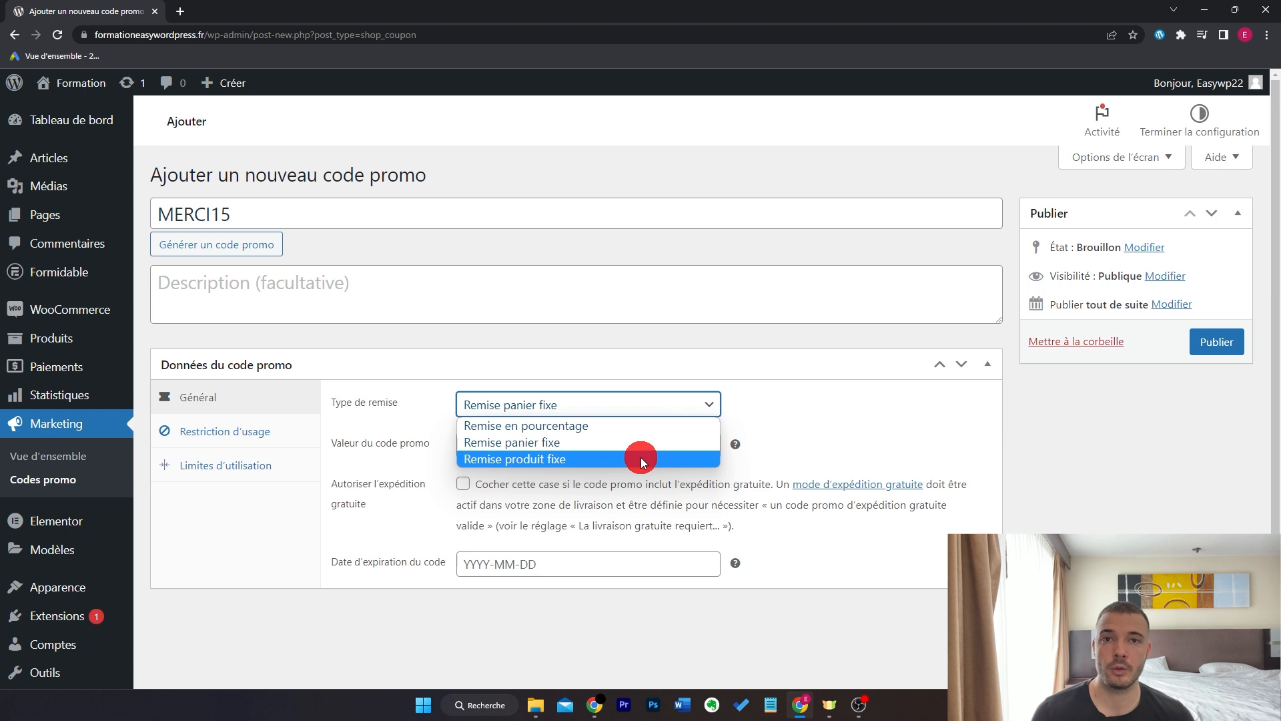
pyautogui.click(654, 426)
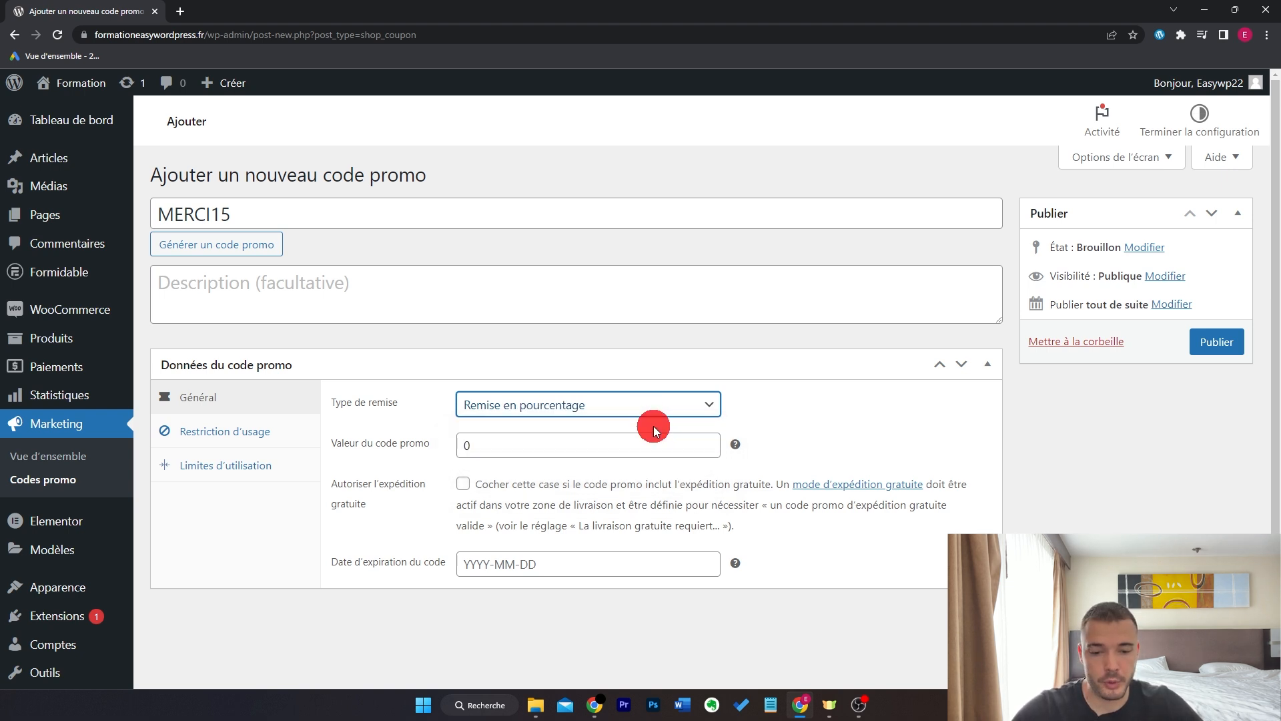
pyautogui.doubleClick(487, 444)
pyautogui.write('15')
pyautogui.click(895, 435)
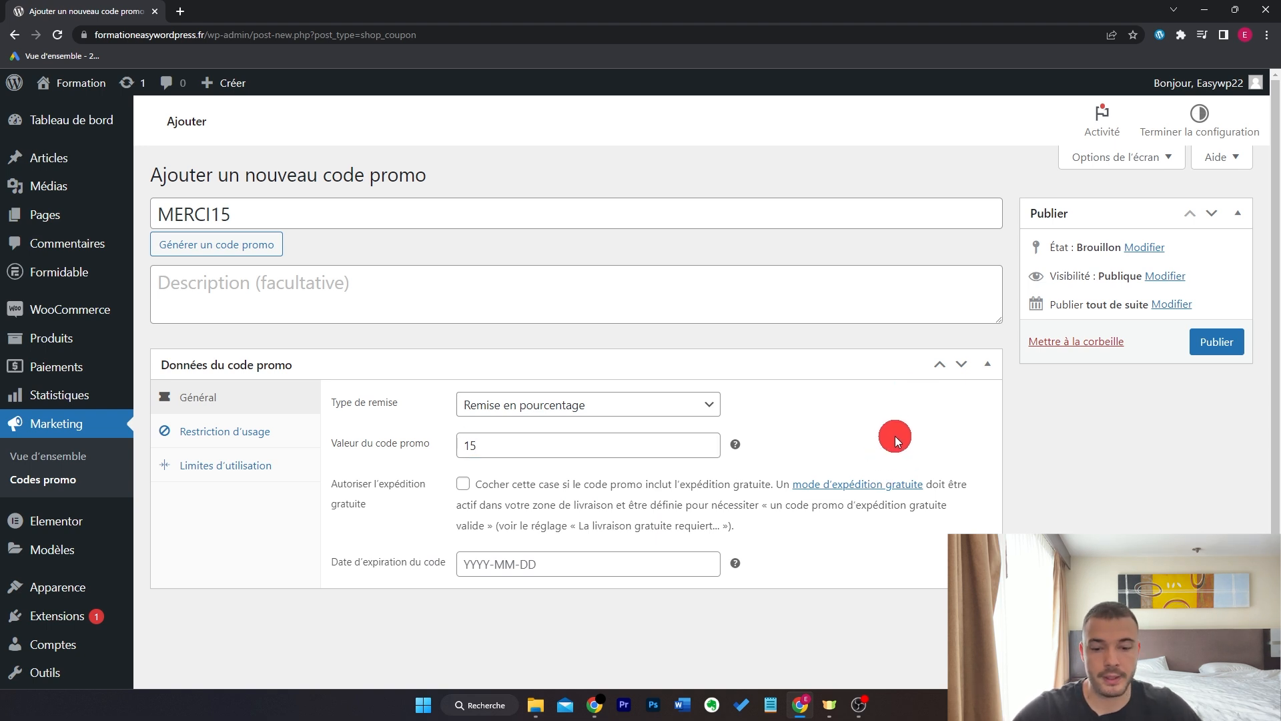
pyautogui.click(462, 483)
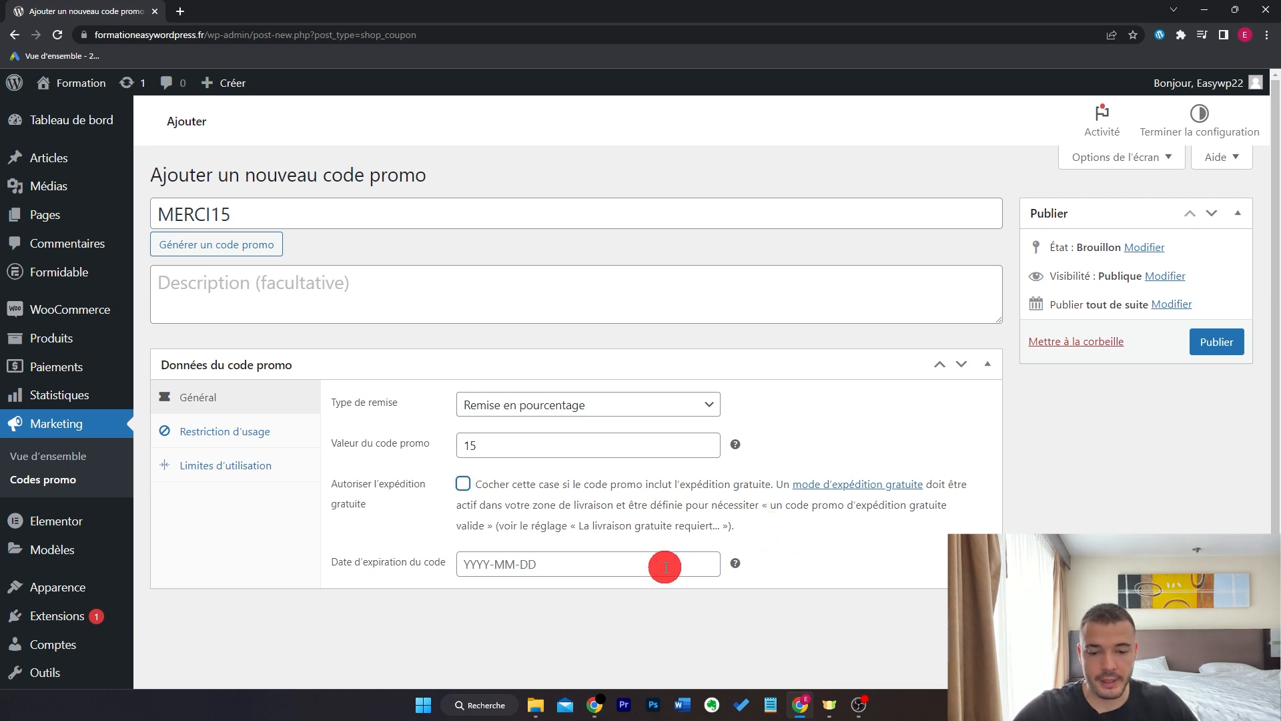
pyautogui.click(666, 567)
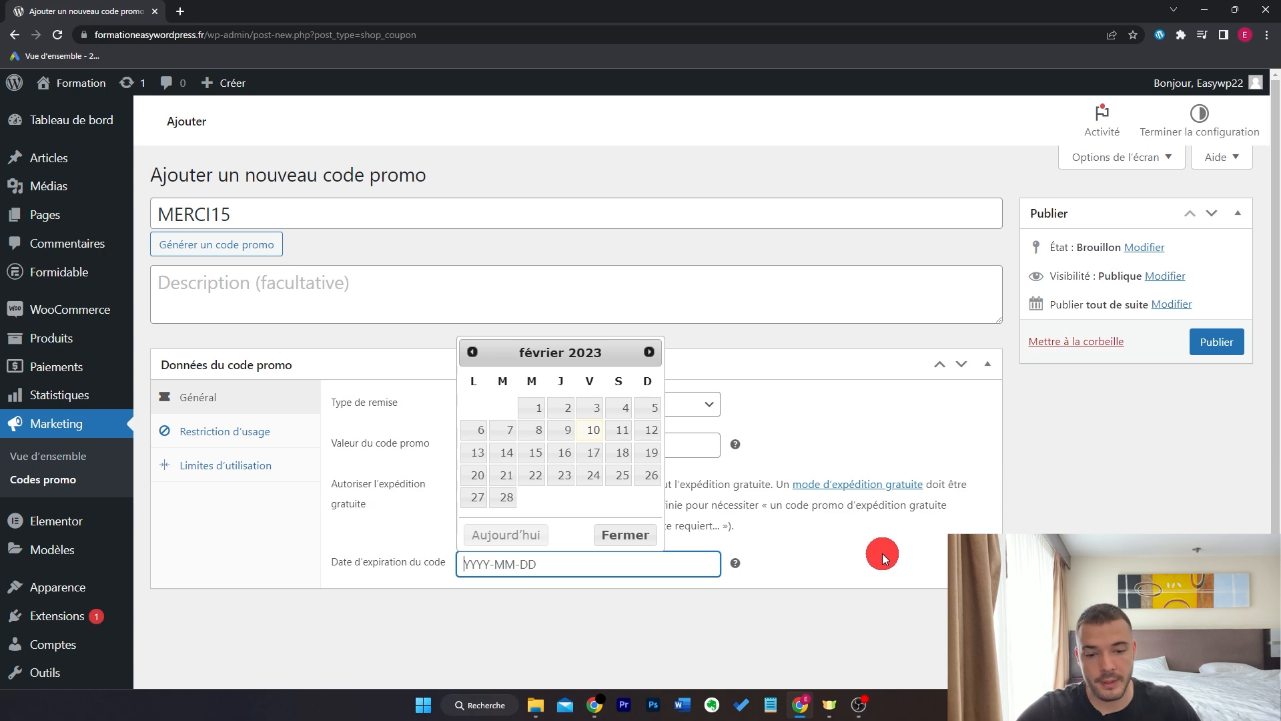
# - Tick Utilisation individuelle uniquement under Restriction d'usage
pyautogui.click(300, 427)
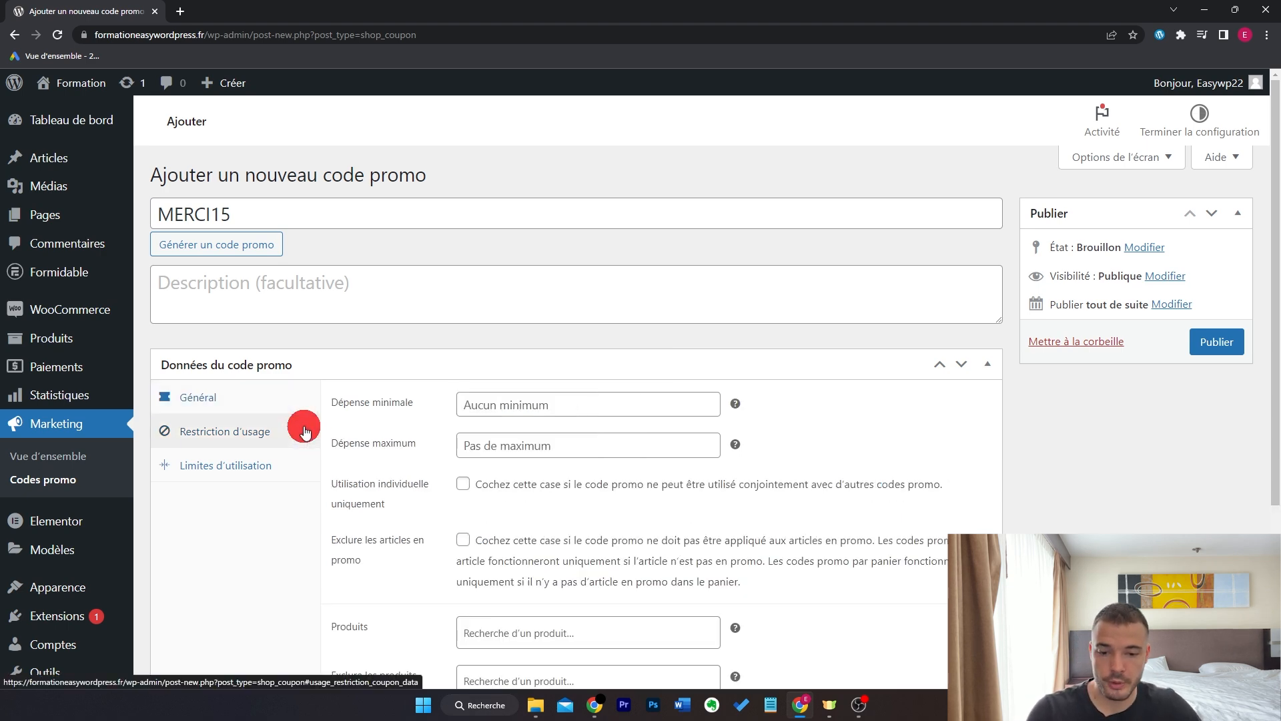
pyautogui.scroll(-1, 394, 400)
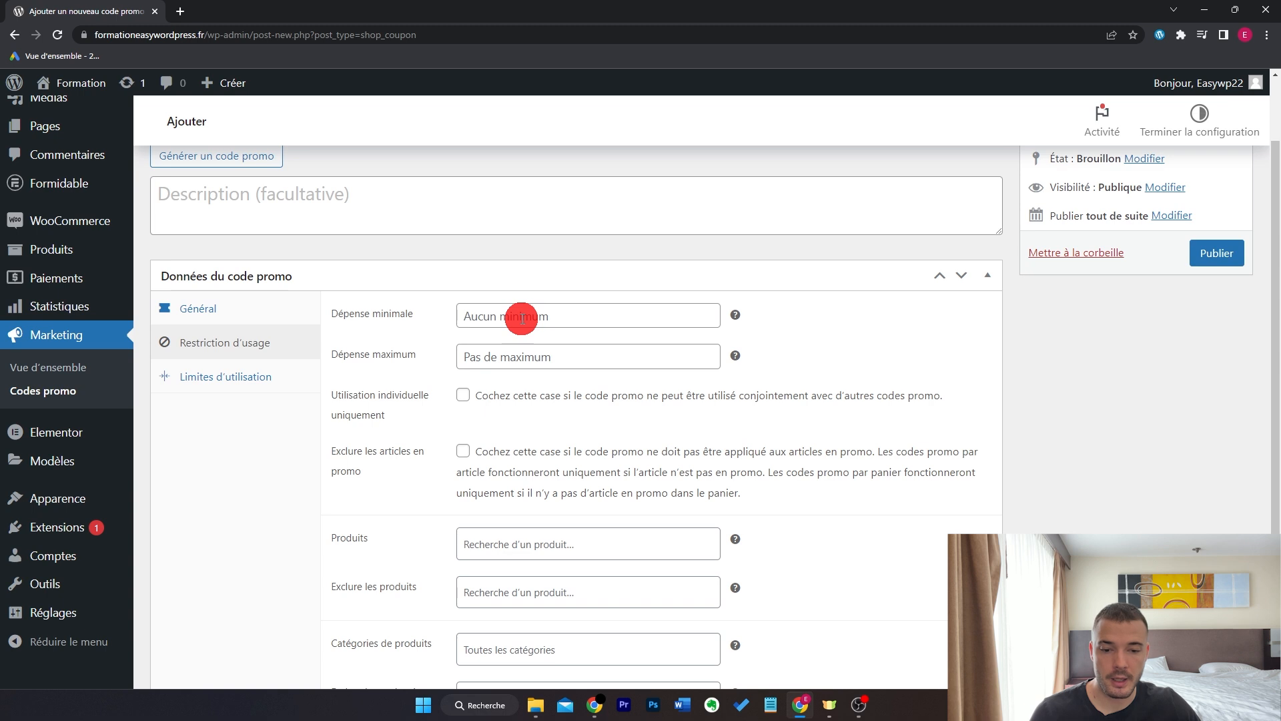
pyautogui.scroll(-2, 467, 260)
pyautogui.click(463, 233)
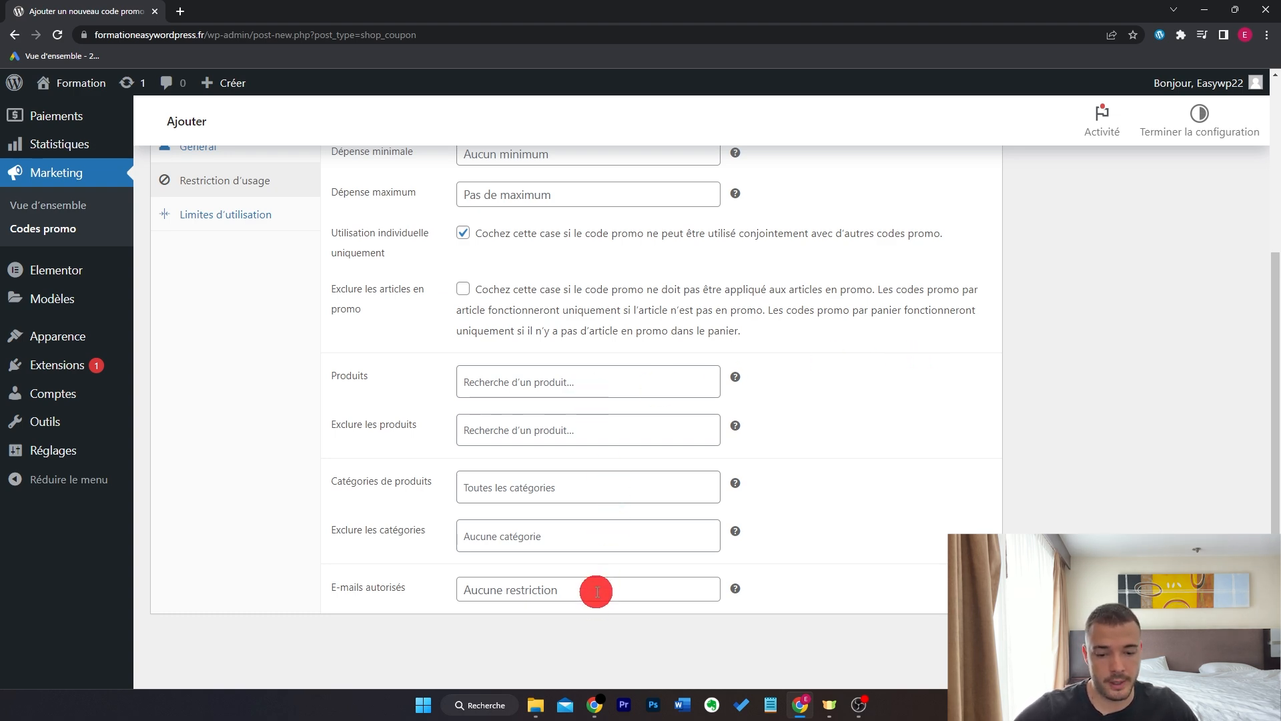
# - Set Limite par code to 5 and publish the MERCI15 coupon
pyautogui.scroll(3, 467, 467)
pyautogui.click(279, 396)
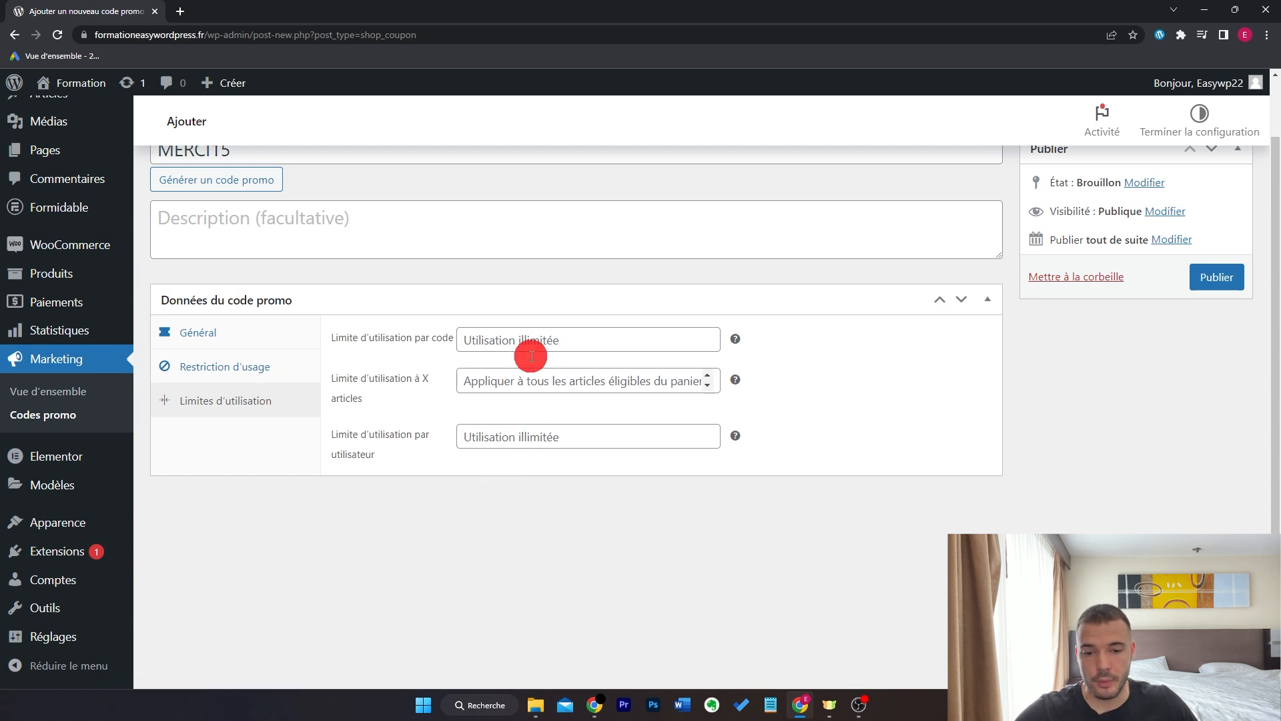
pyautogui.click(624, 335)
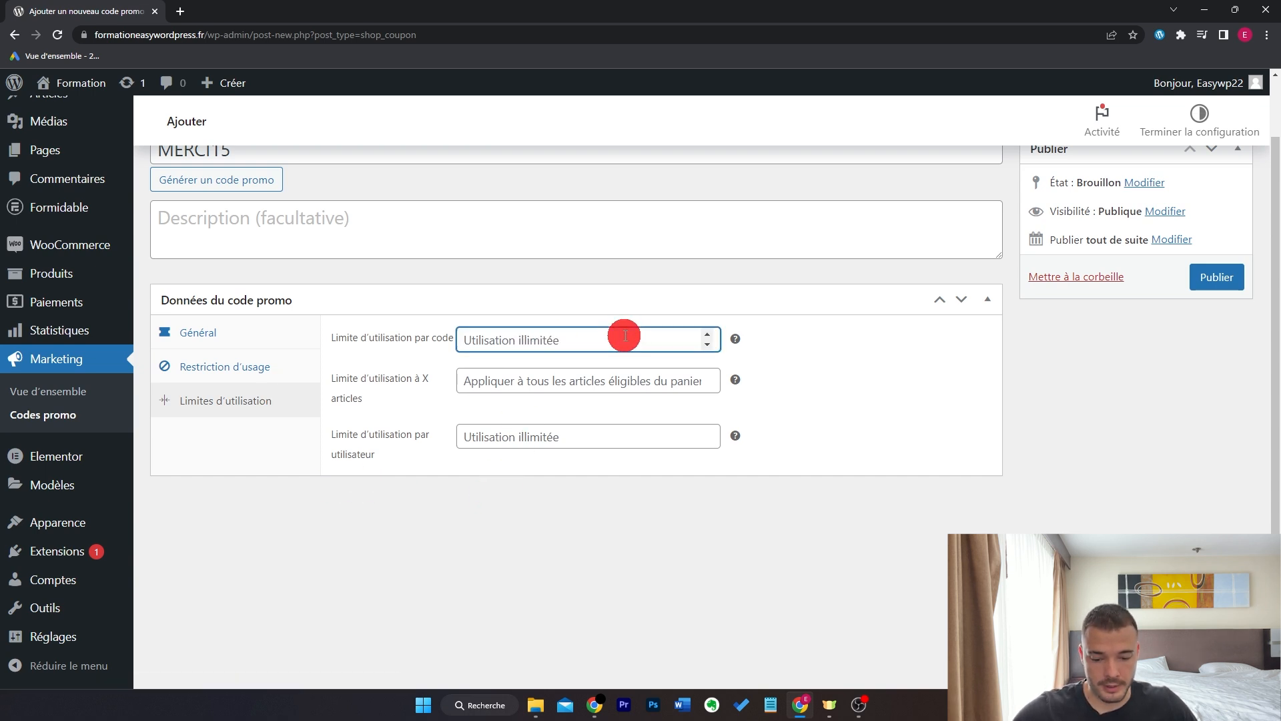
pyautogui.write('5')
pyautogui.click(812, 350)
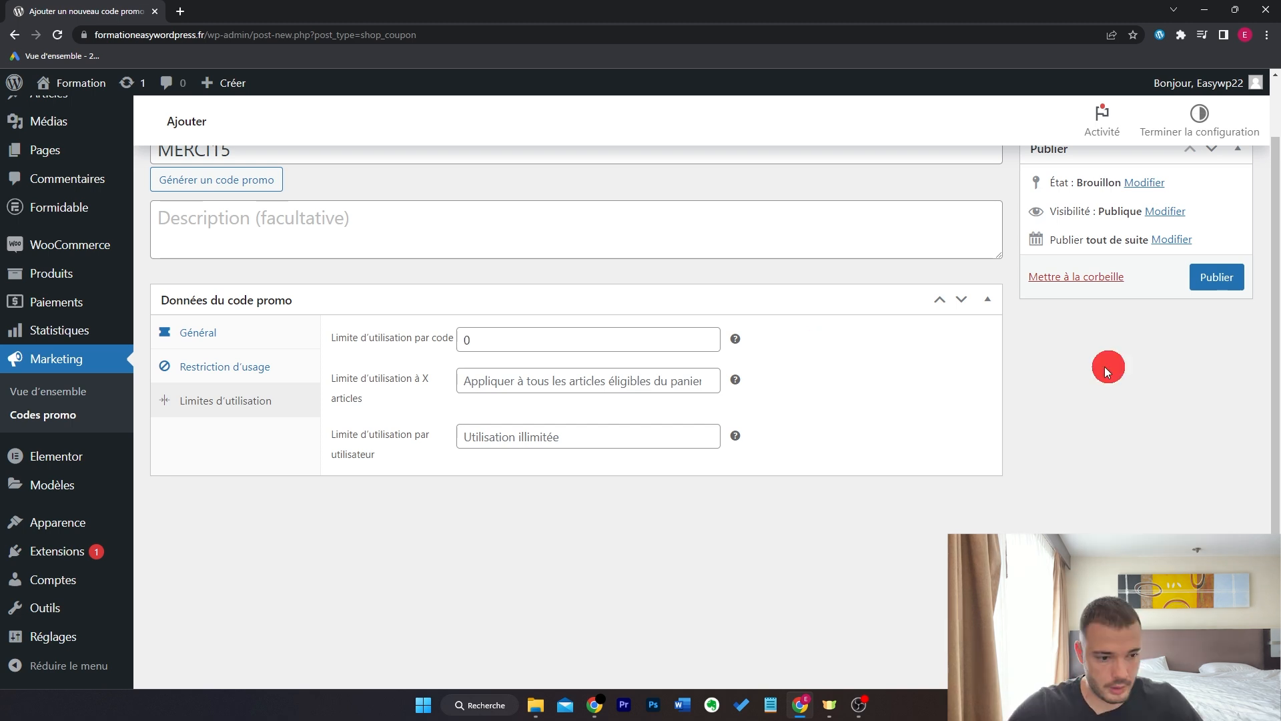
pyautogui.click(1215, 277)
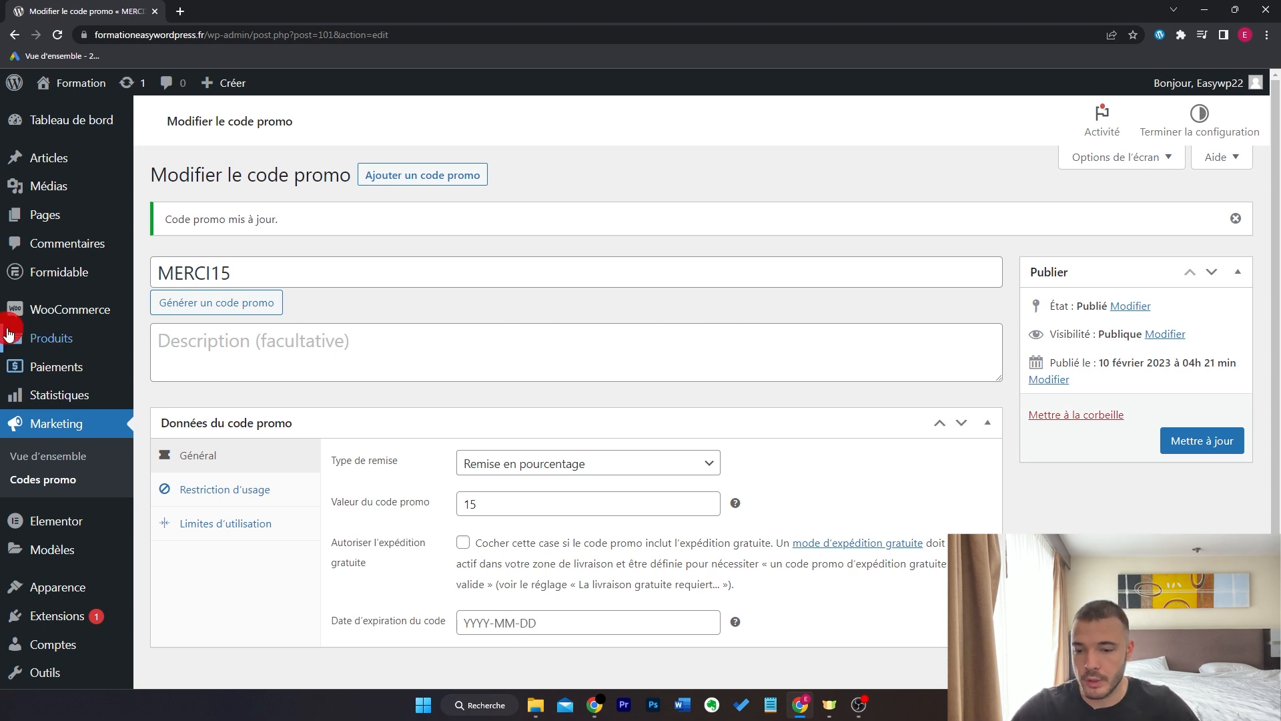
# - Open WooCommerce Réglages on the E-mails tab and look through the notification e-mails
pyautogui.click(168, 435)
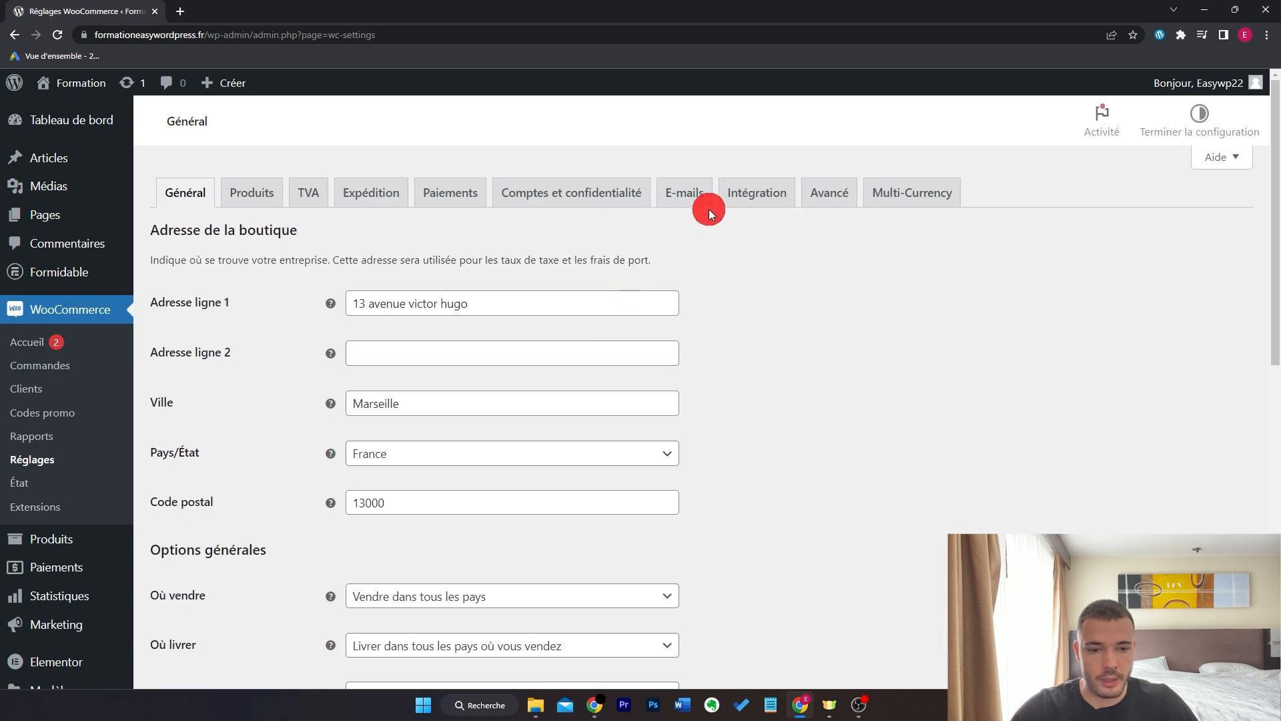
pyautogui.click(691, 194)
pyautogui.scroll(-3, 798, 325)
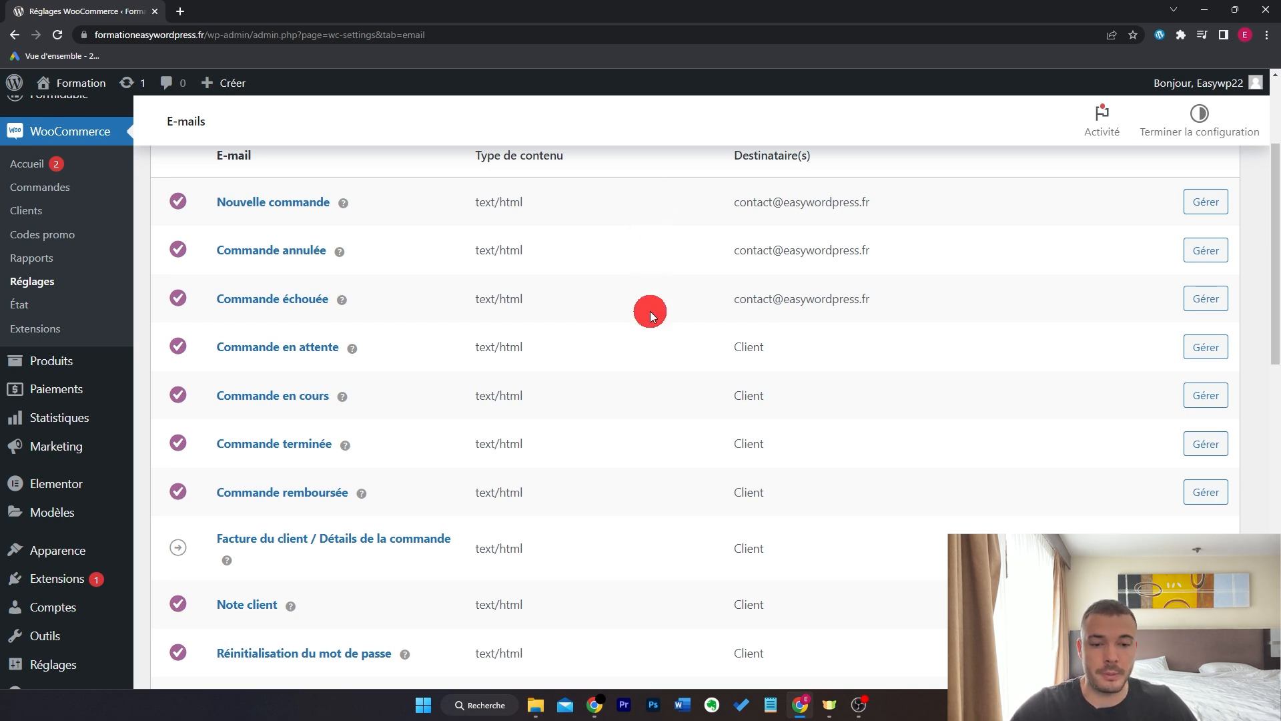
pyautogui.scroll(-3, 638, 301)
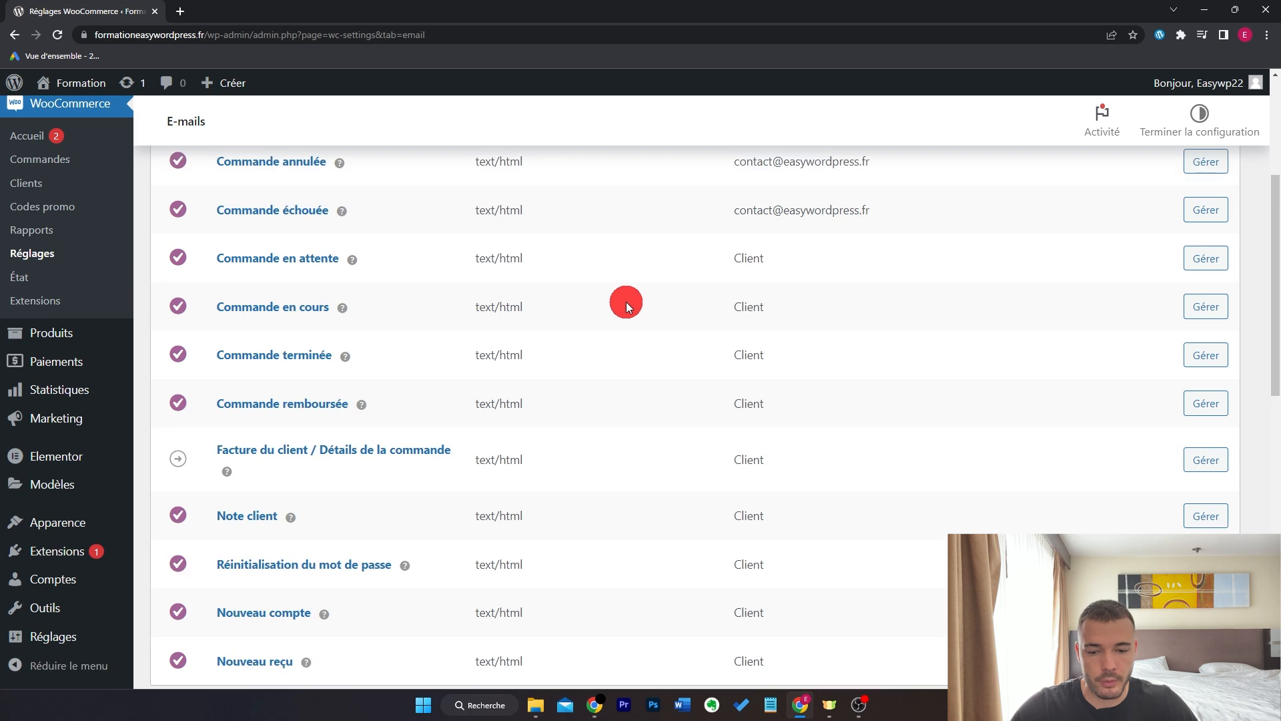
pyautogui.scroll(1, 542, 320)
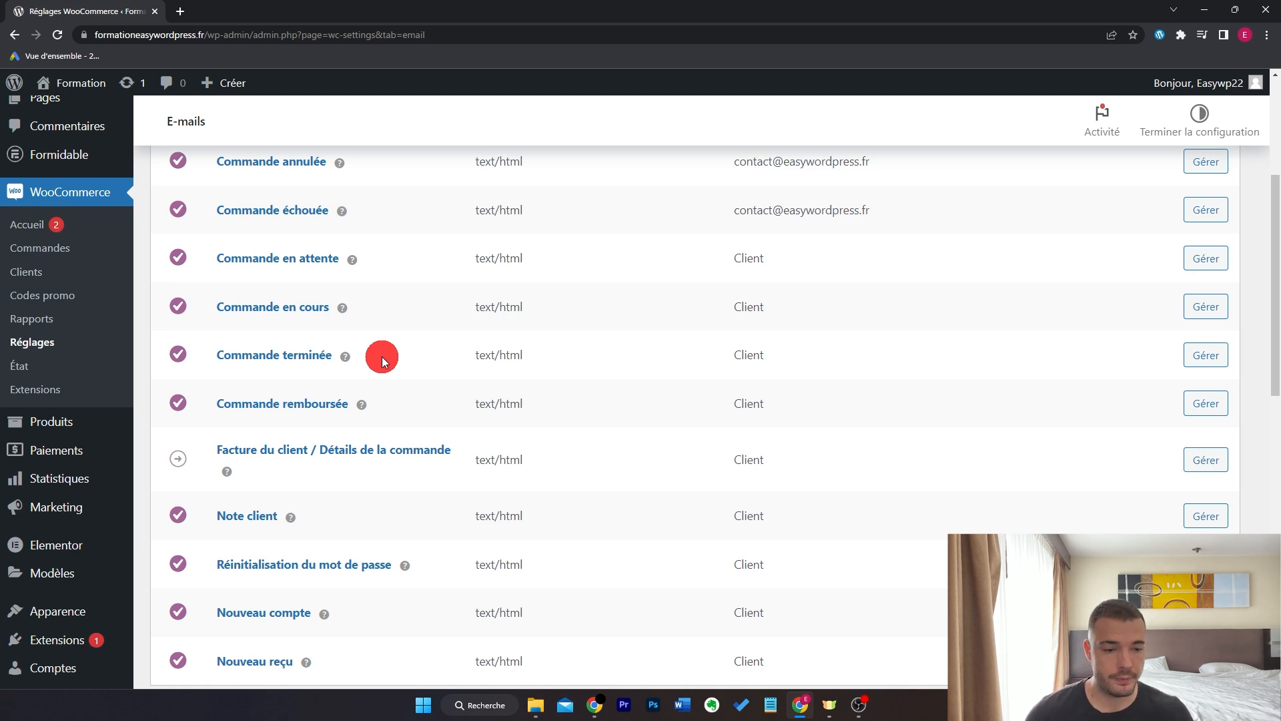
# - Set the Commande terminée e-mail subject to 'Votre commande est expédiée'
pyautogui.click(1218, 355)
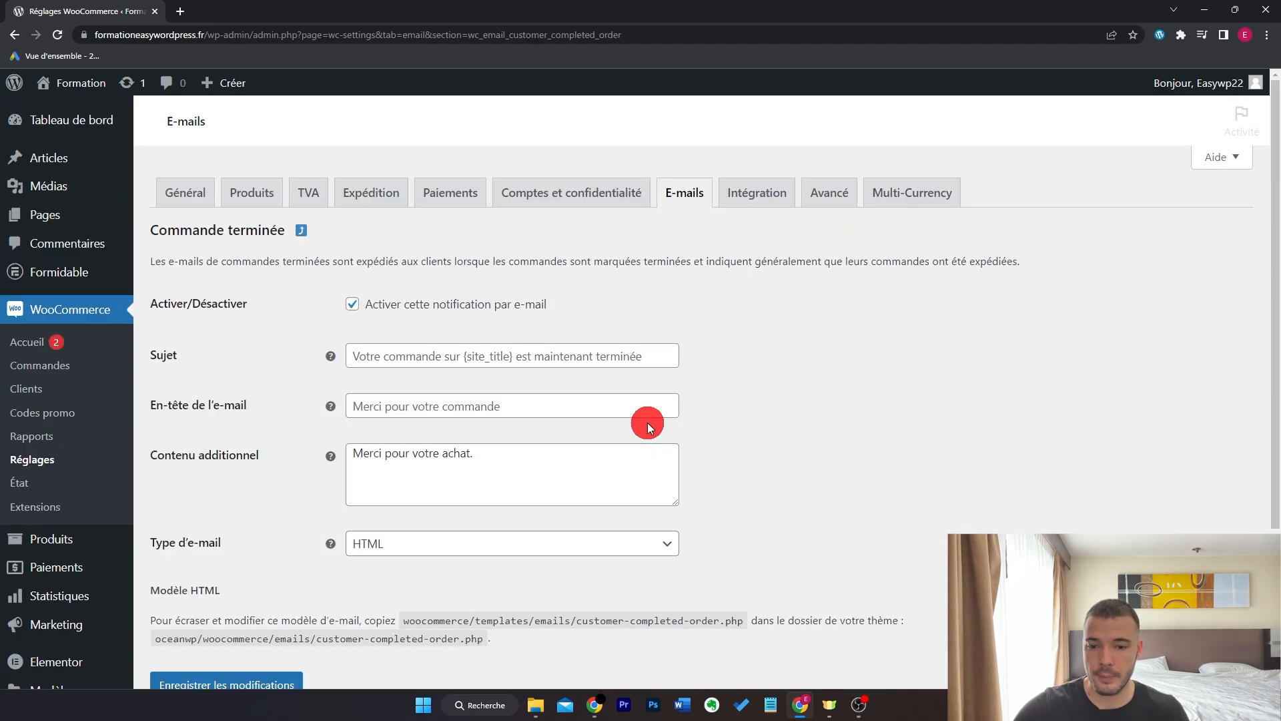
pyautogui.scroll(-1, 849, 307)
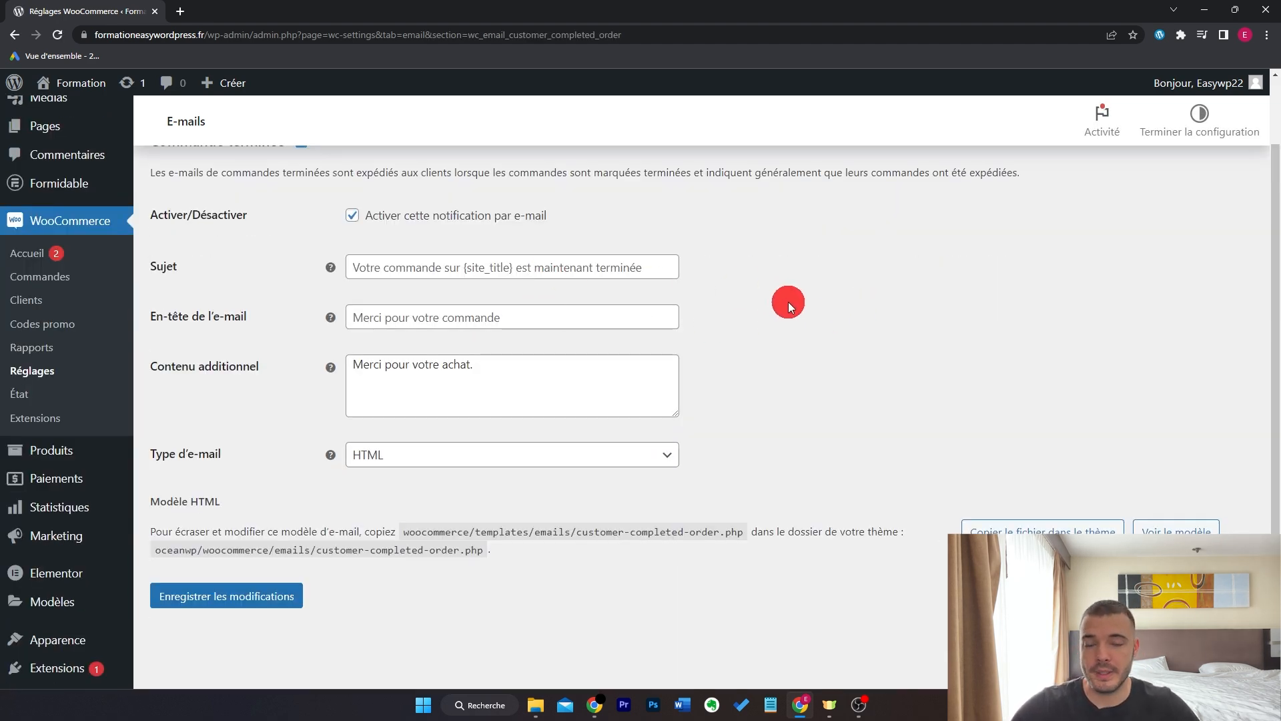
pyautogui.click(609, 267)
pyautogui.write('Votre commande est expédiée')
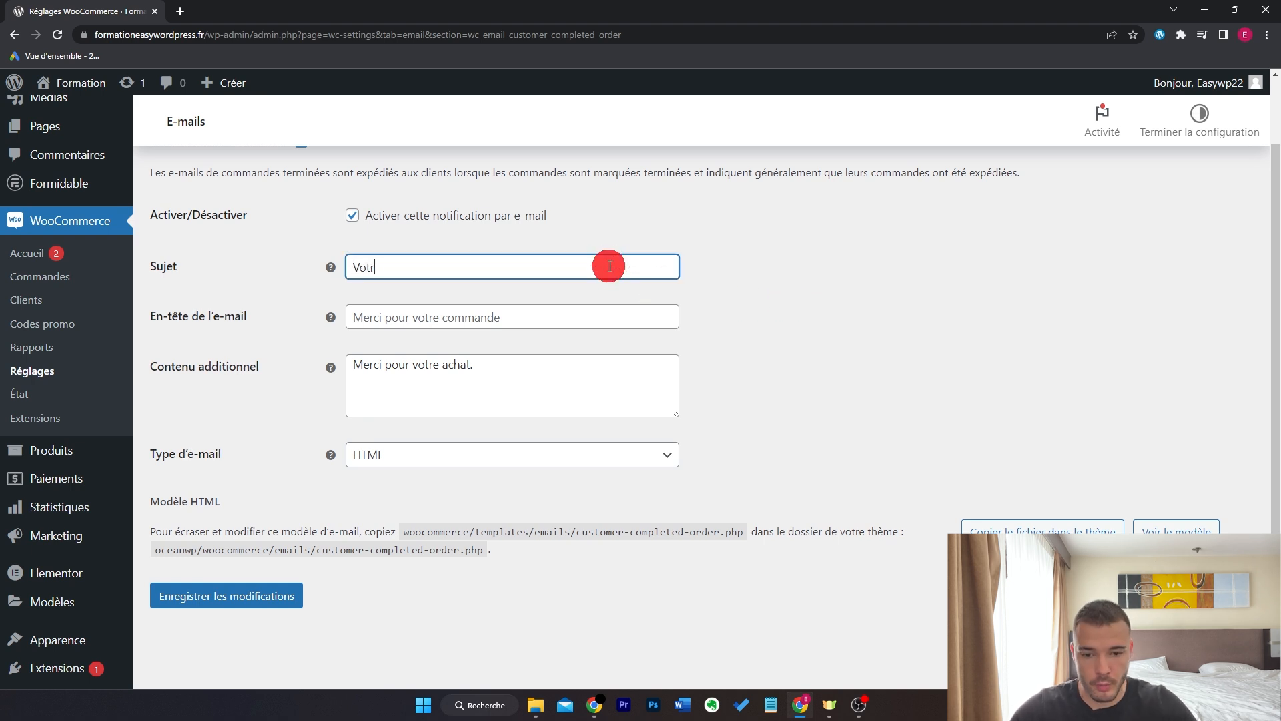
pyautogui.press('Tab')
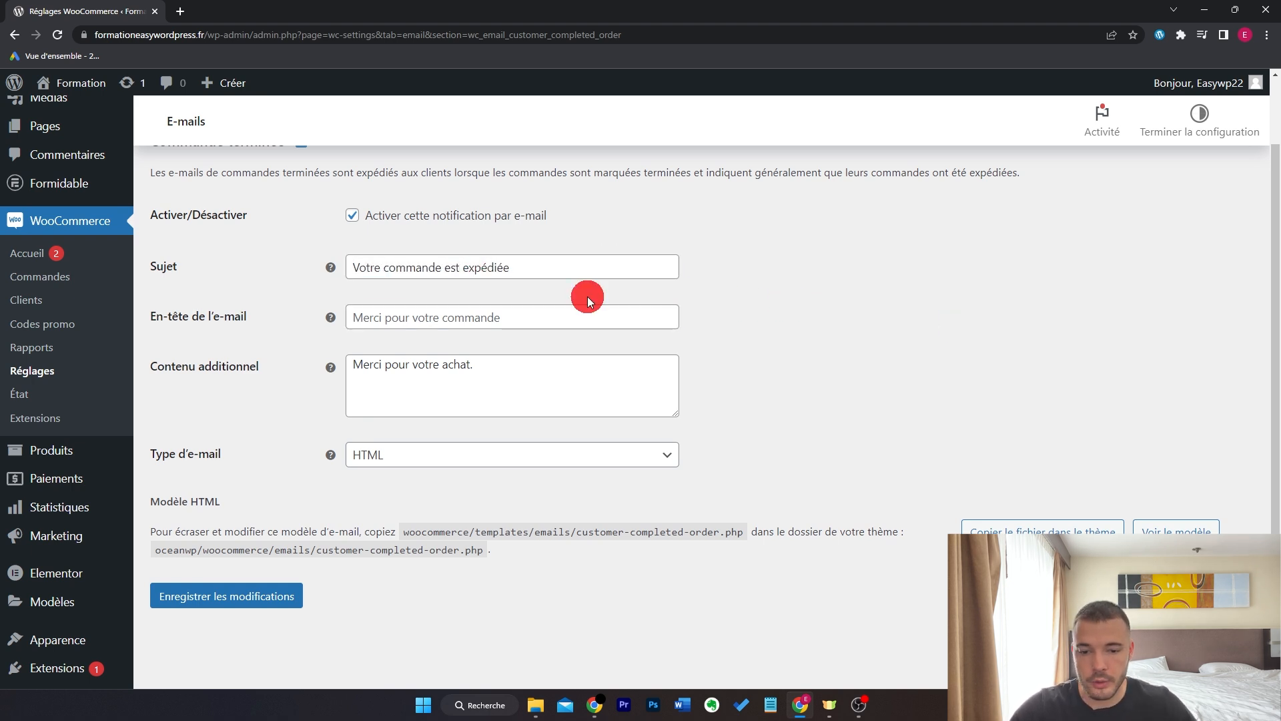
# - Replace its additional content with 'Votre commande devrait arriver d'ici 4-5 jours.' and save
pyautogui.click(555, 373)
pyautogui.hotkey('ctrl', 'a')
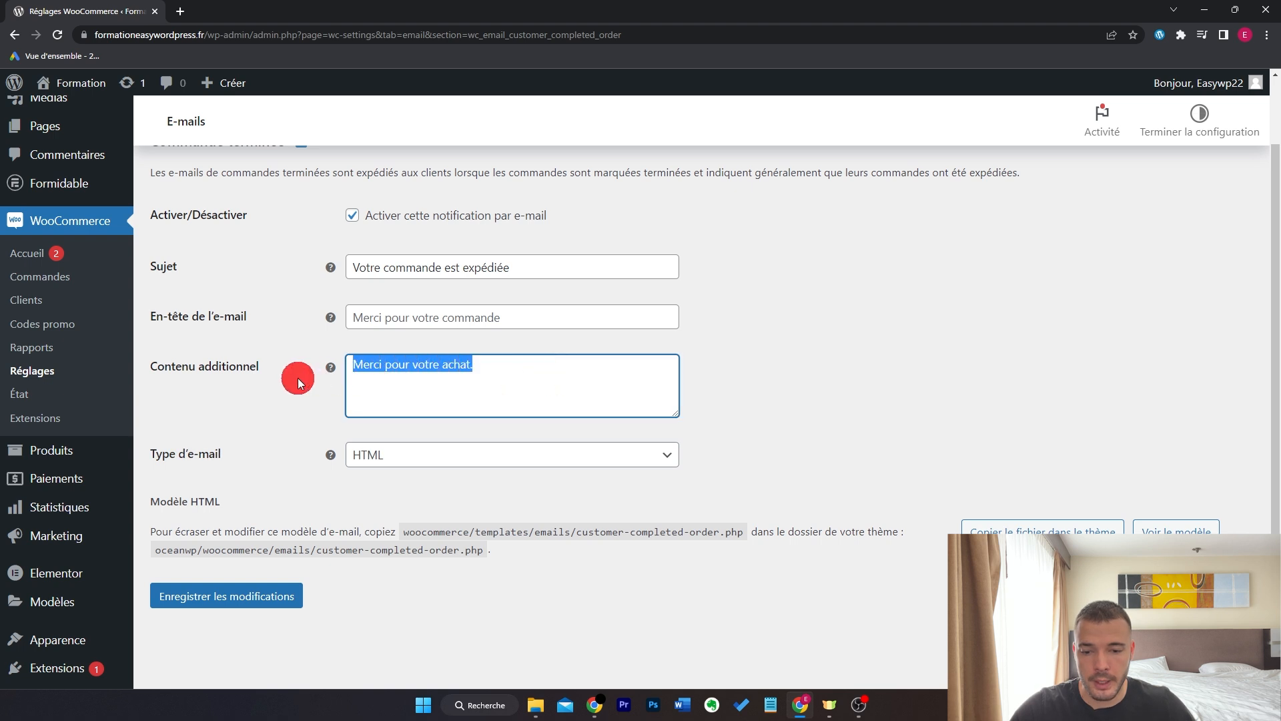
pyautogui.write('Vo')
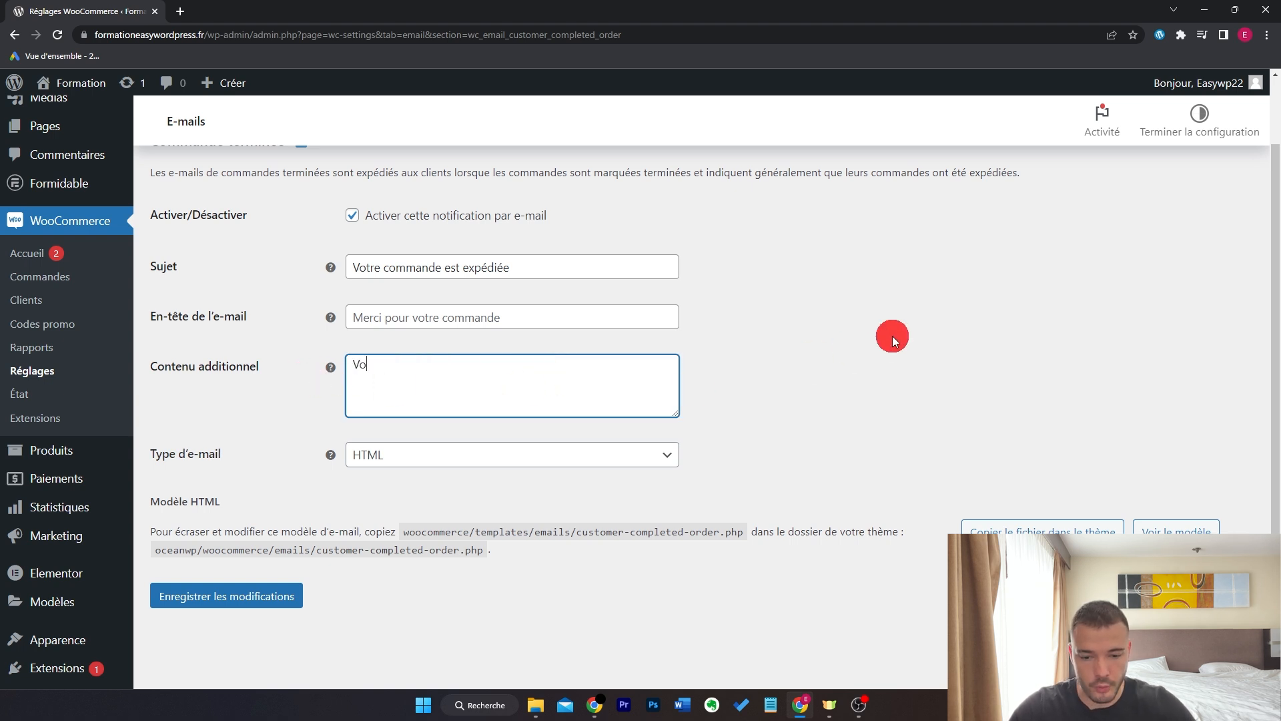
pyautogui.write("tre commande devrait arriver d'ici 4-5 jours.")
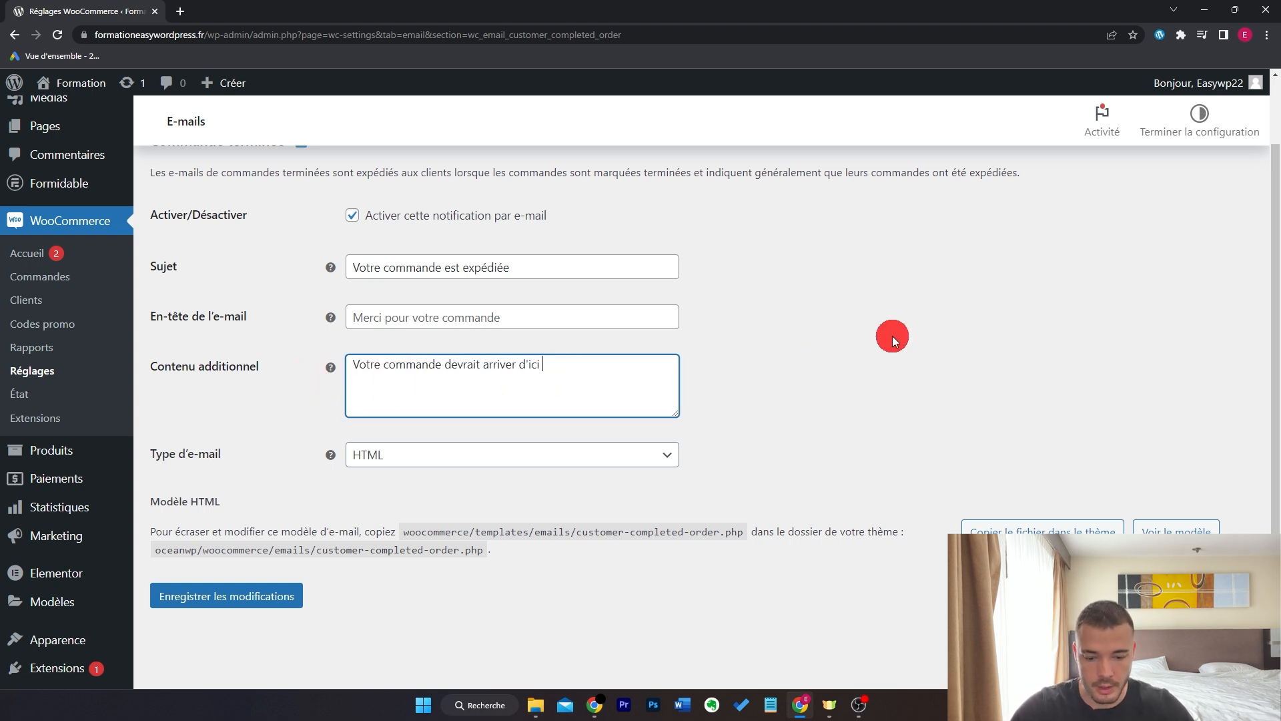
pyautogui.click(915, 347)
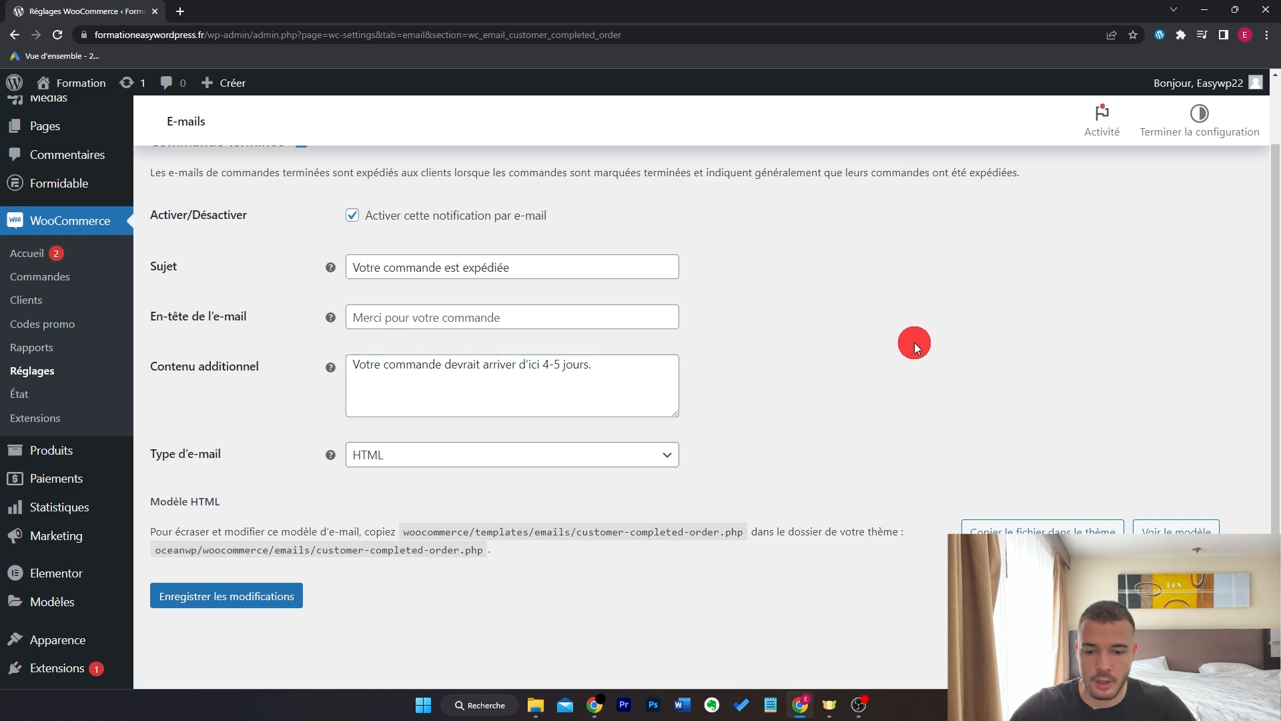
pyautogui.click(286, 603)
pyautogui.click(687, 194)
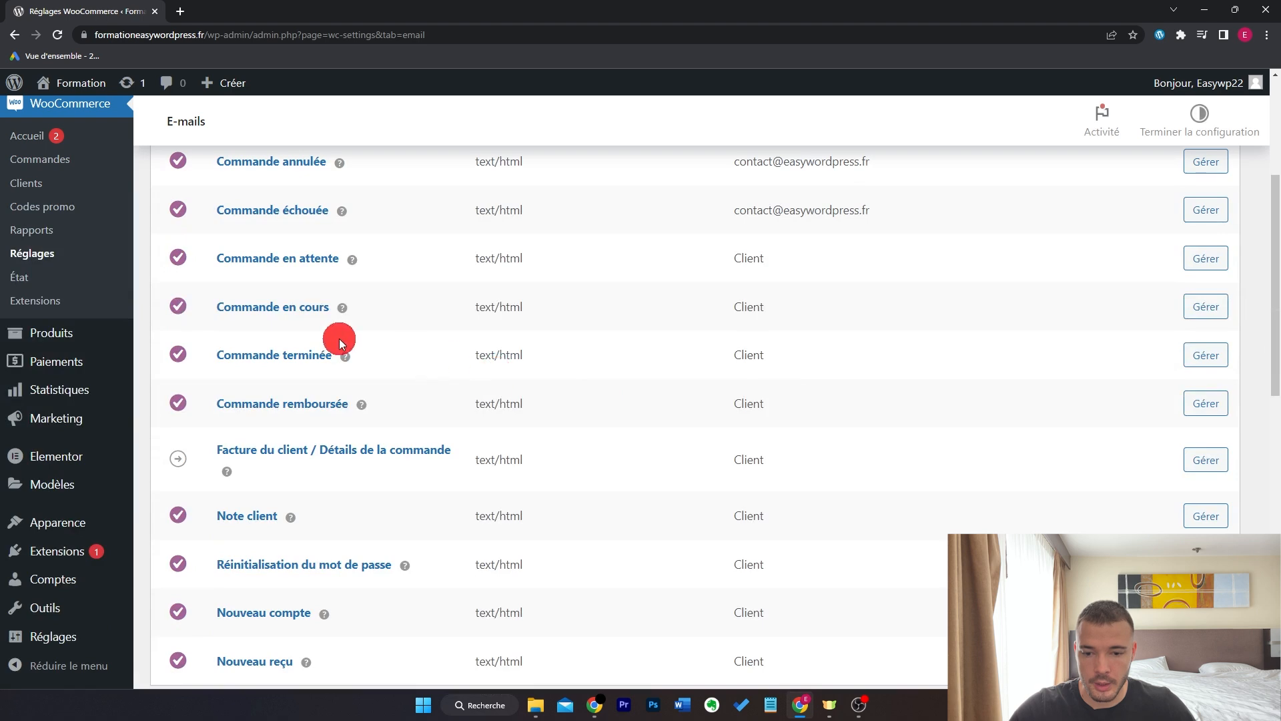
# - Set the Commande en cours subject to 'Votre commande est validée', clear its additional content, and save
pyautogui.click(308, 307)
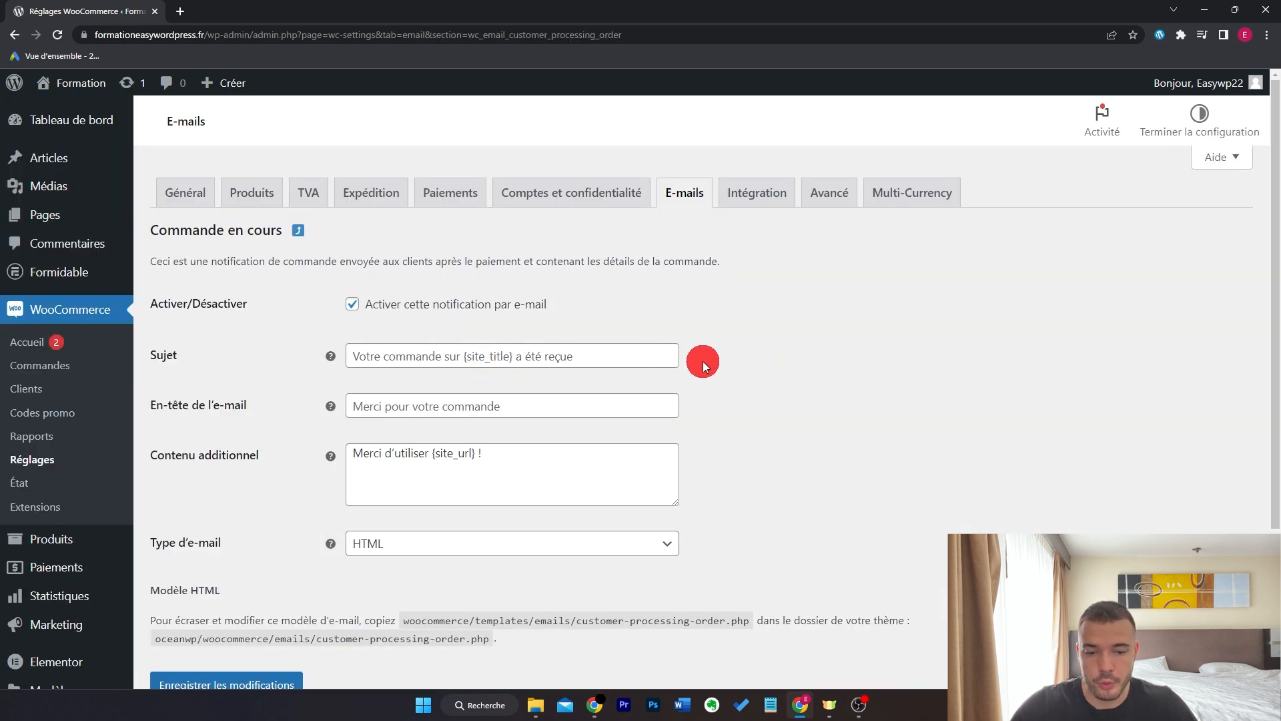
pyautogui.click(647, 363)
pyautogui.write('Votre commande est validée')
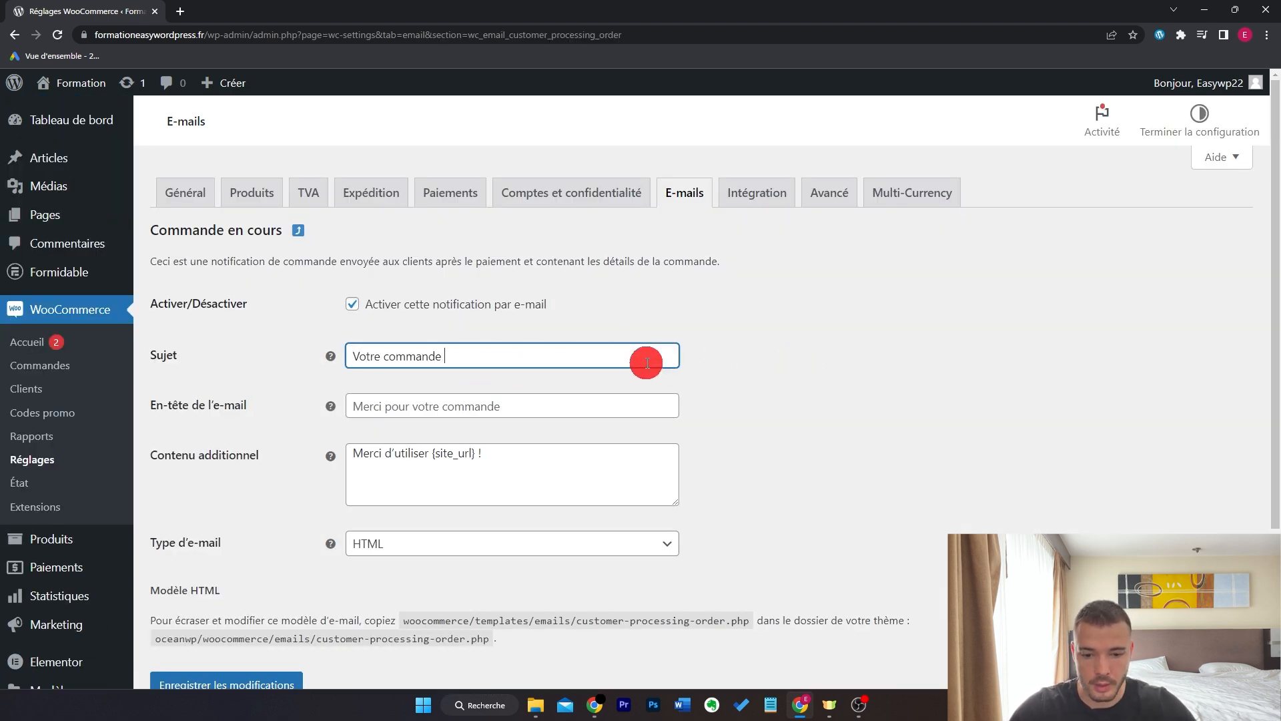
pyautogui.press('Tab')
pyautogui.press('Tab')
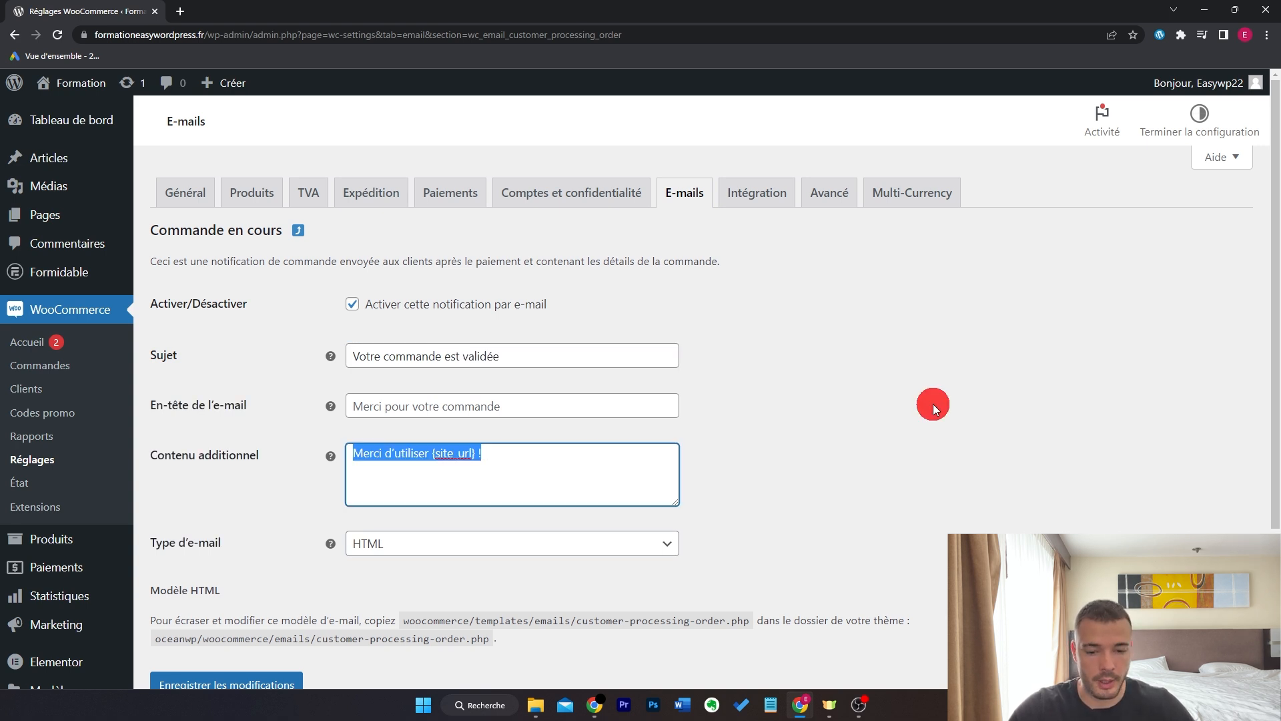
pyautogui.press('BackSpace')
pyautogui.click(933, 403)
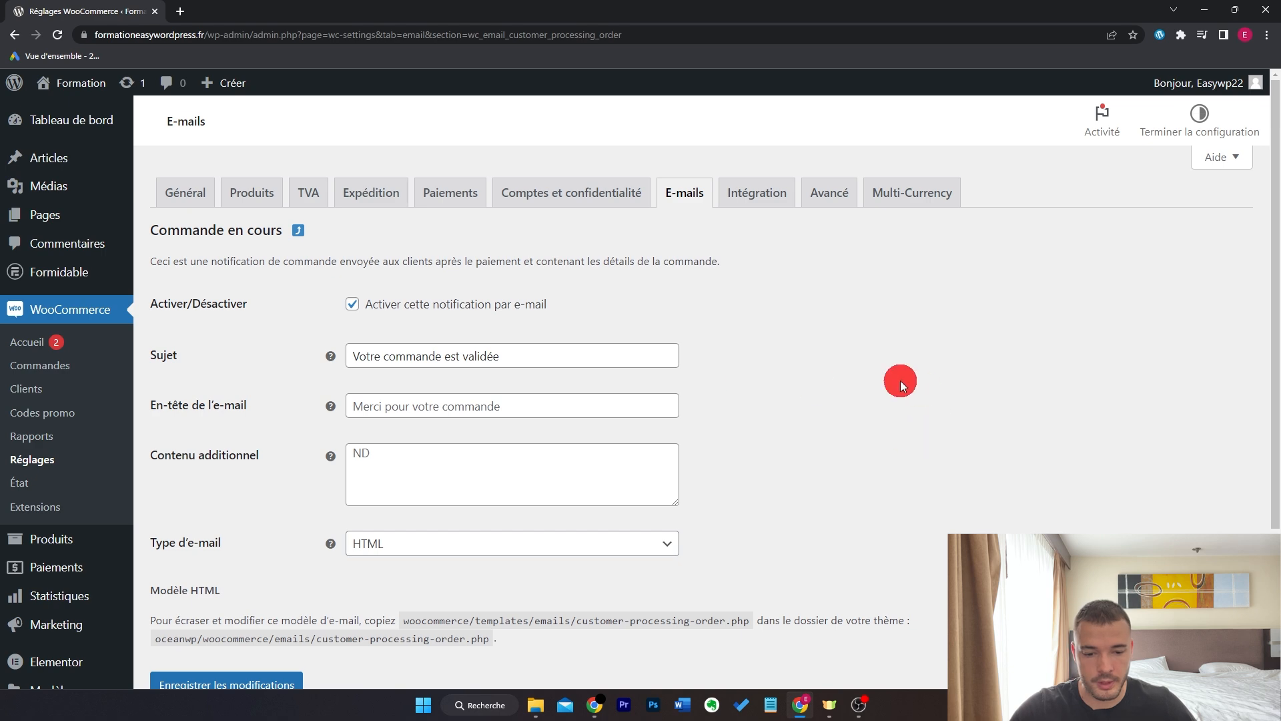
pyautogui.scroll(-2, 899, 381)
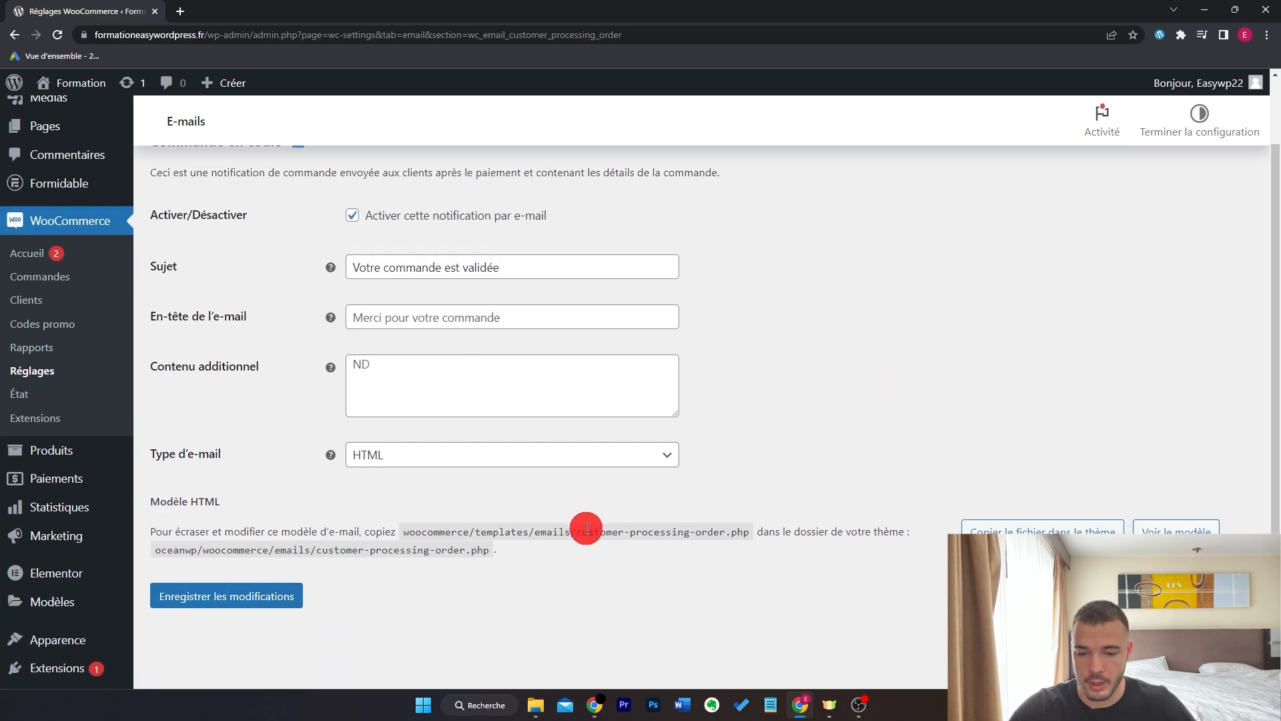
pyautogui.click(286, 595)
# - Delete all the Texte de pied de page footer text and save the e-mail settings
pyautogui.click(684, 200)
pyautogui.scroll(-10, 853, 395)
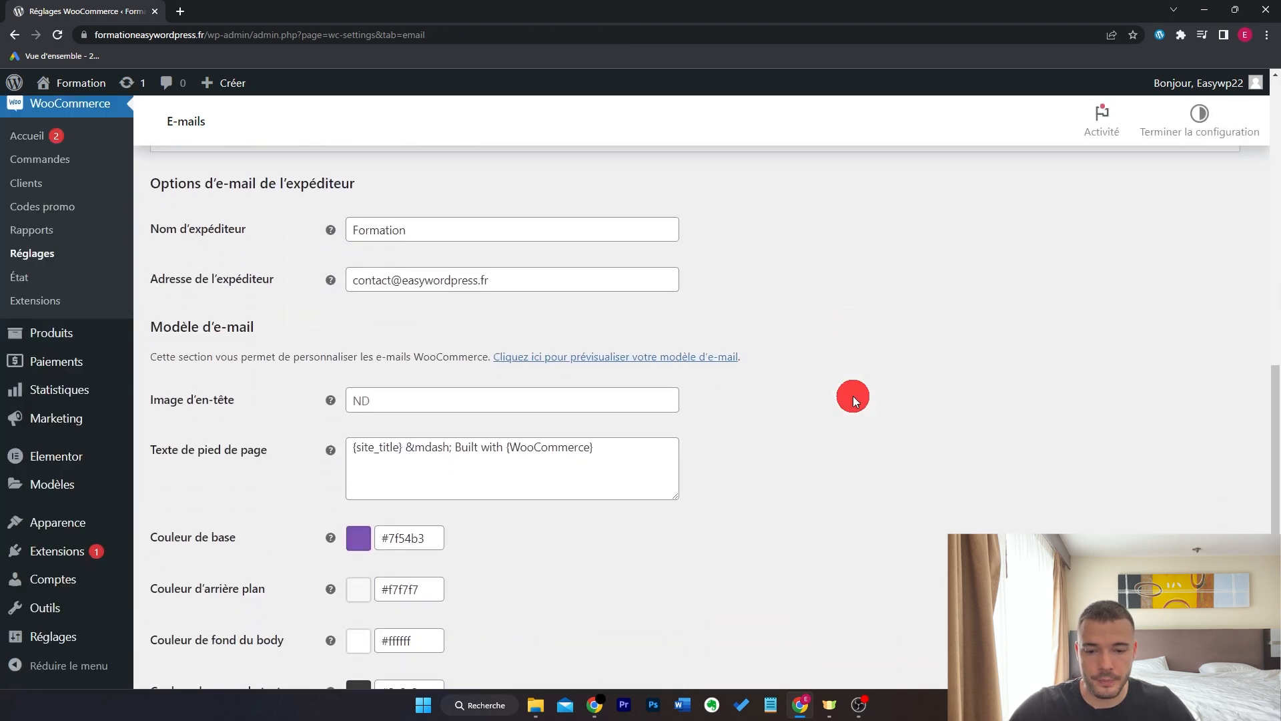
pyautogui.scroll(-2, 853, 395)
pyautogui.scroll(2, 853, 395)
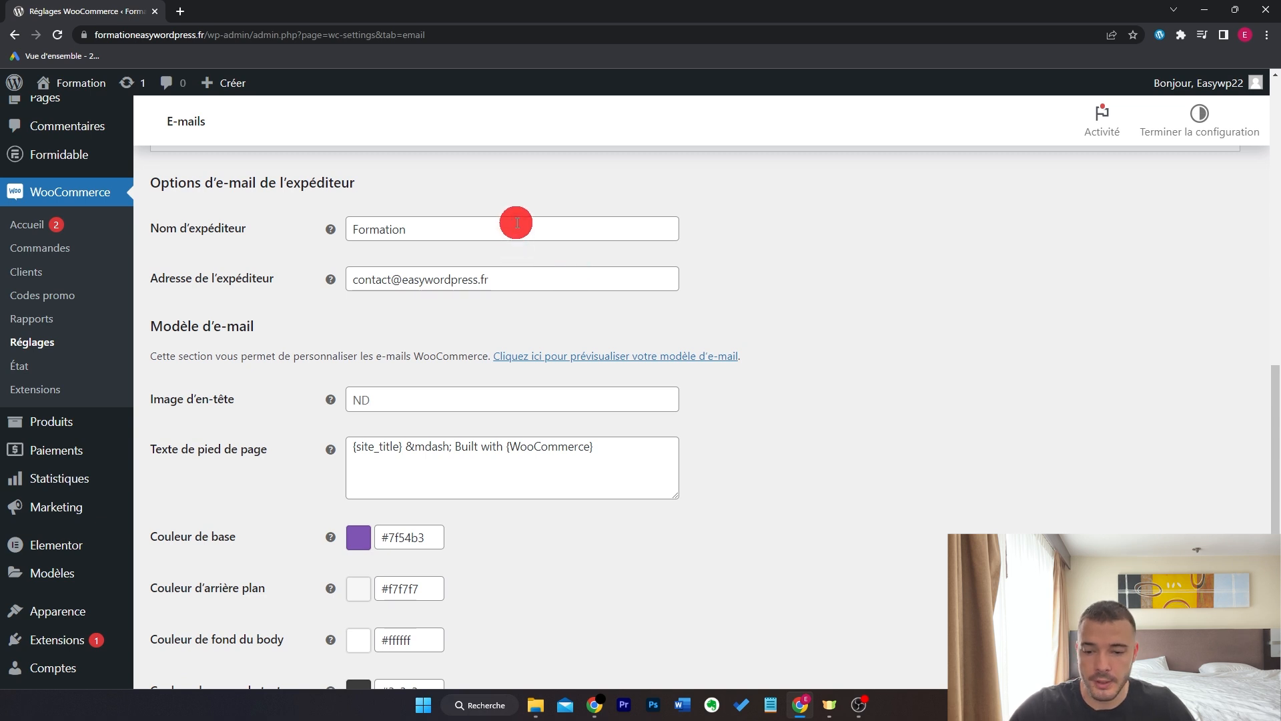
pyautogui.scroll(-3, 517, 223)
pyautogui.click(647, 280)
pyautogui.moveTo(647, 280); pyautogui.dragTo(343, 277)
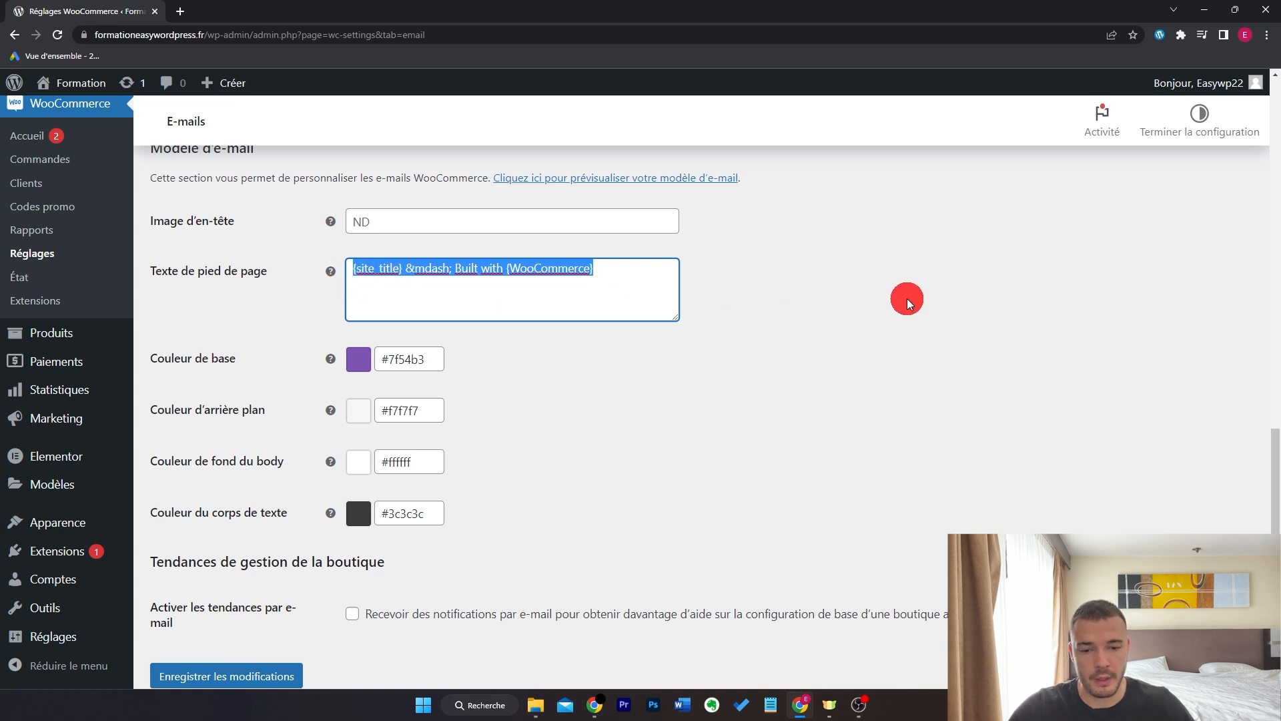
pyautogui.press('BackSpace')
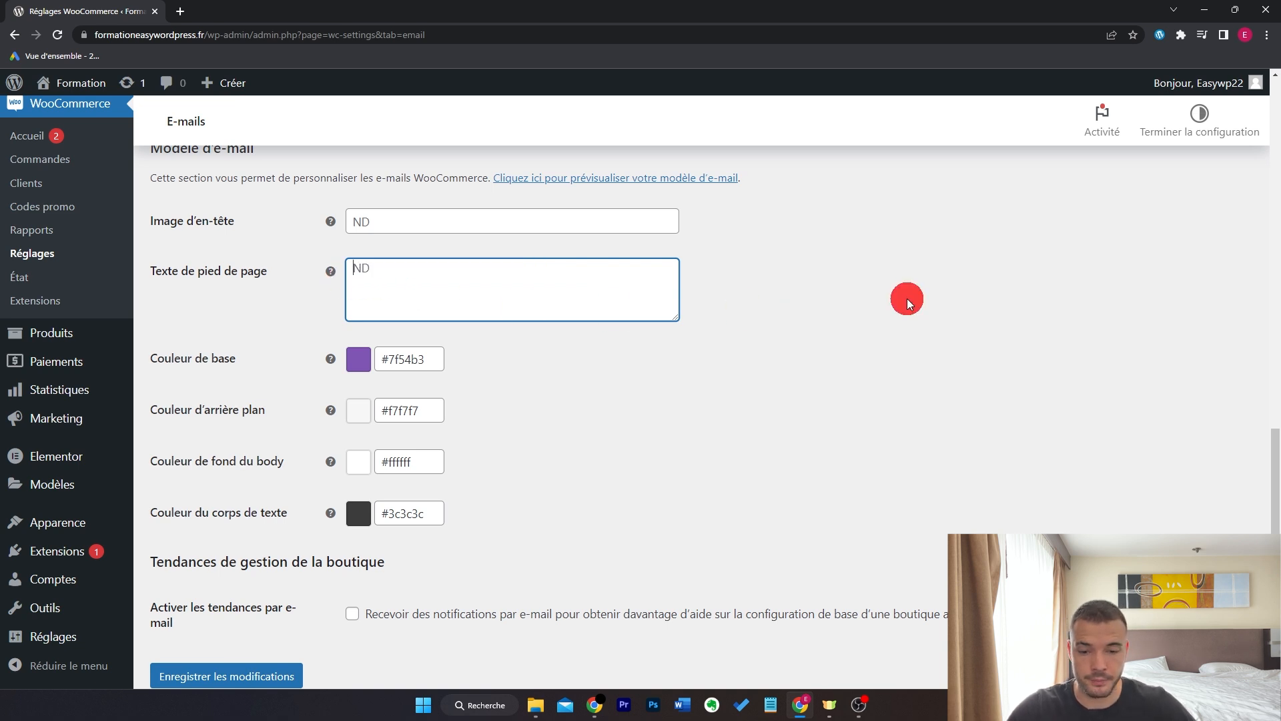
pyautogui.scroll(-1, 338, 459)
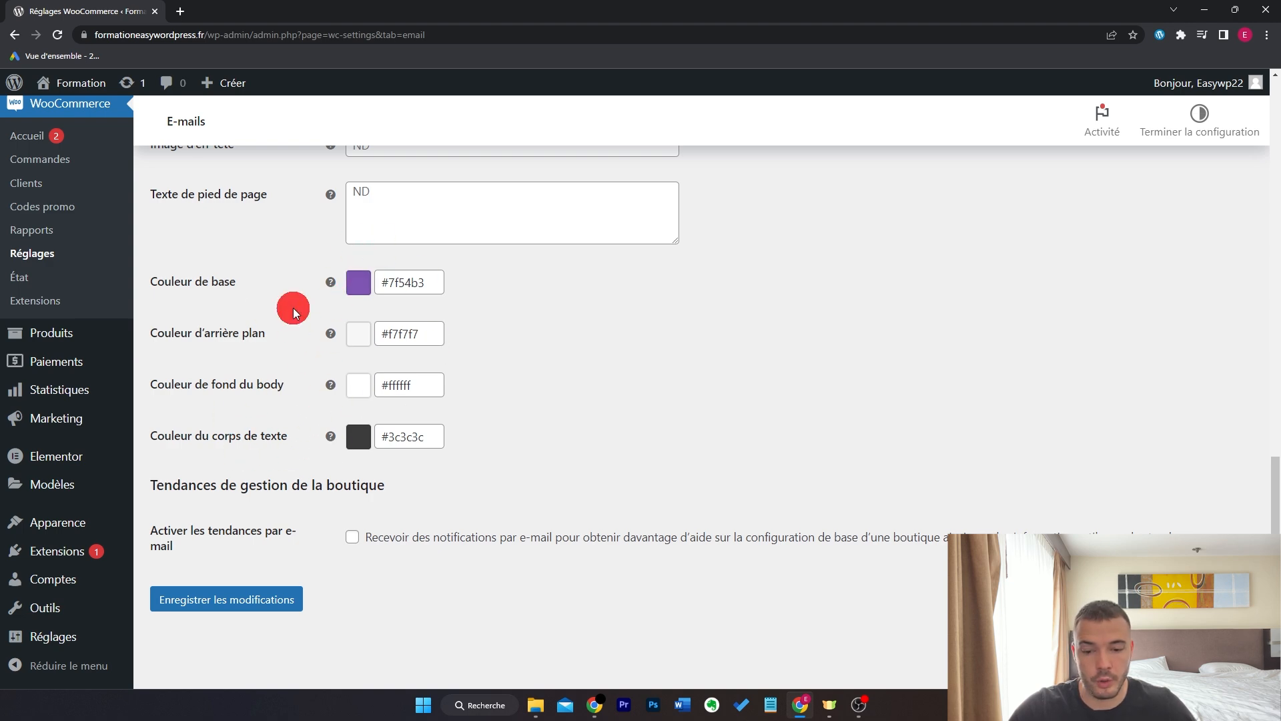
pyautogui.press('Return')
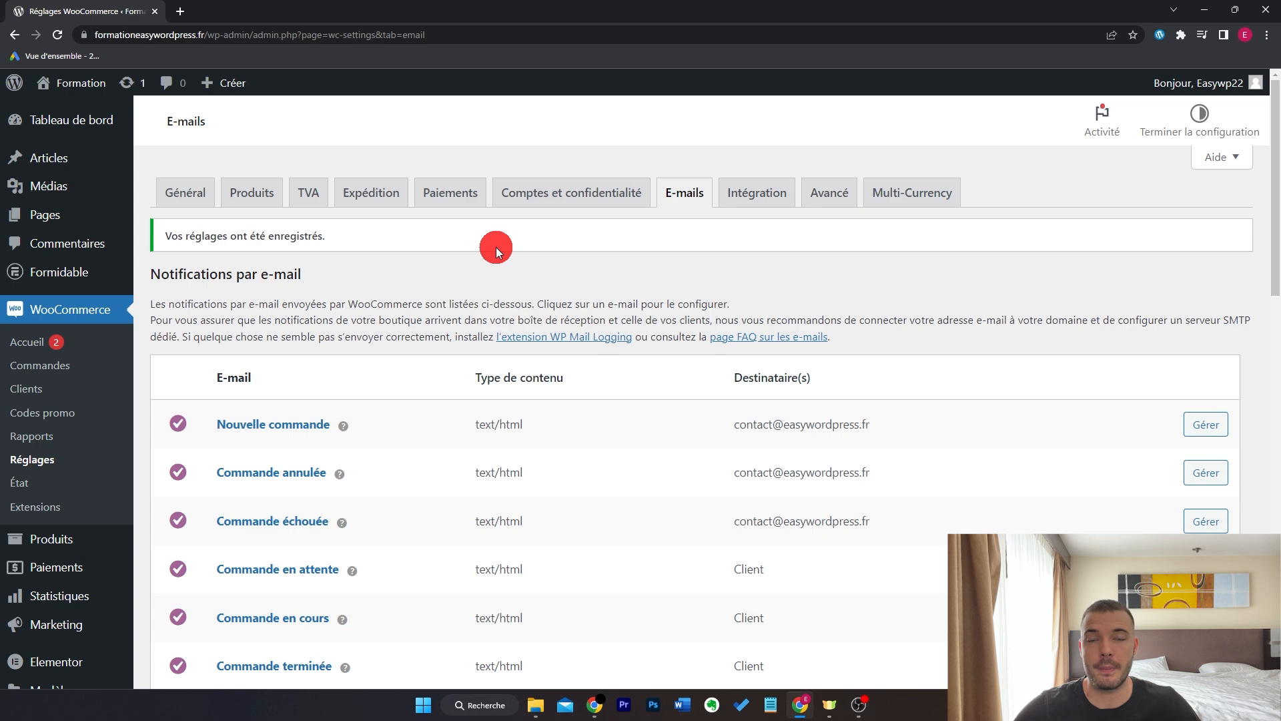
# - Go to the public storefront and open the Gourde product page
pyautogui.moveTo(80, 83)
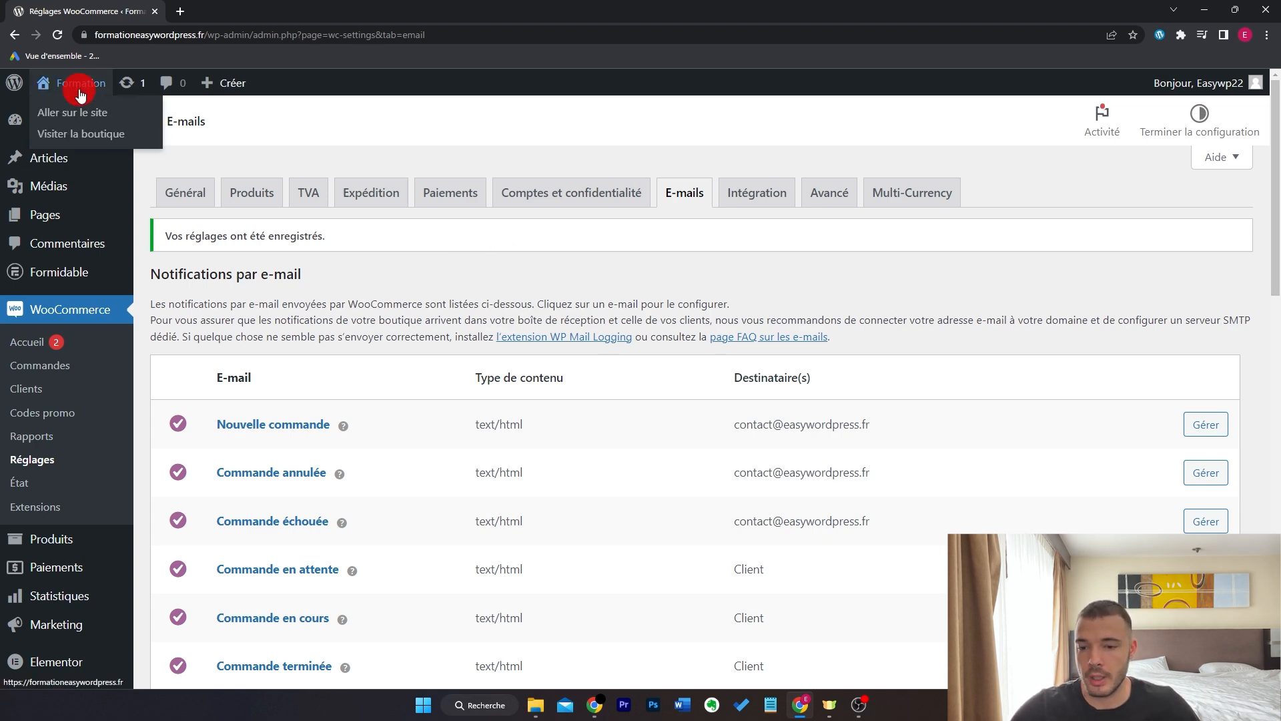
pyautogui.click(74, 107)
pyautogui.moveTo(669, 163)
pyautogui.click(678, 215)
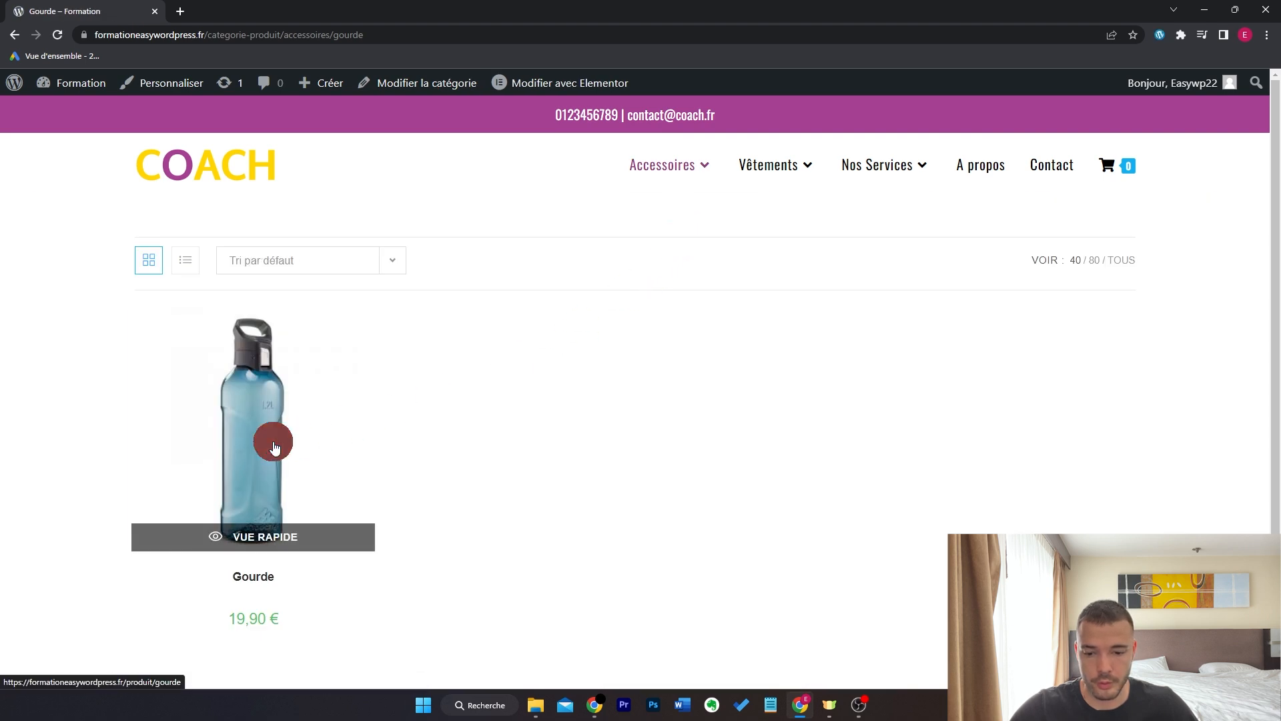
pyautogui.click(349, 438)
# - Add one Gourde in Bleu colour to the cart and view the cart
pyautogui.click(876, 467)
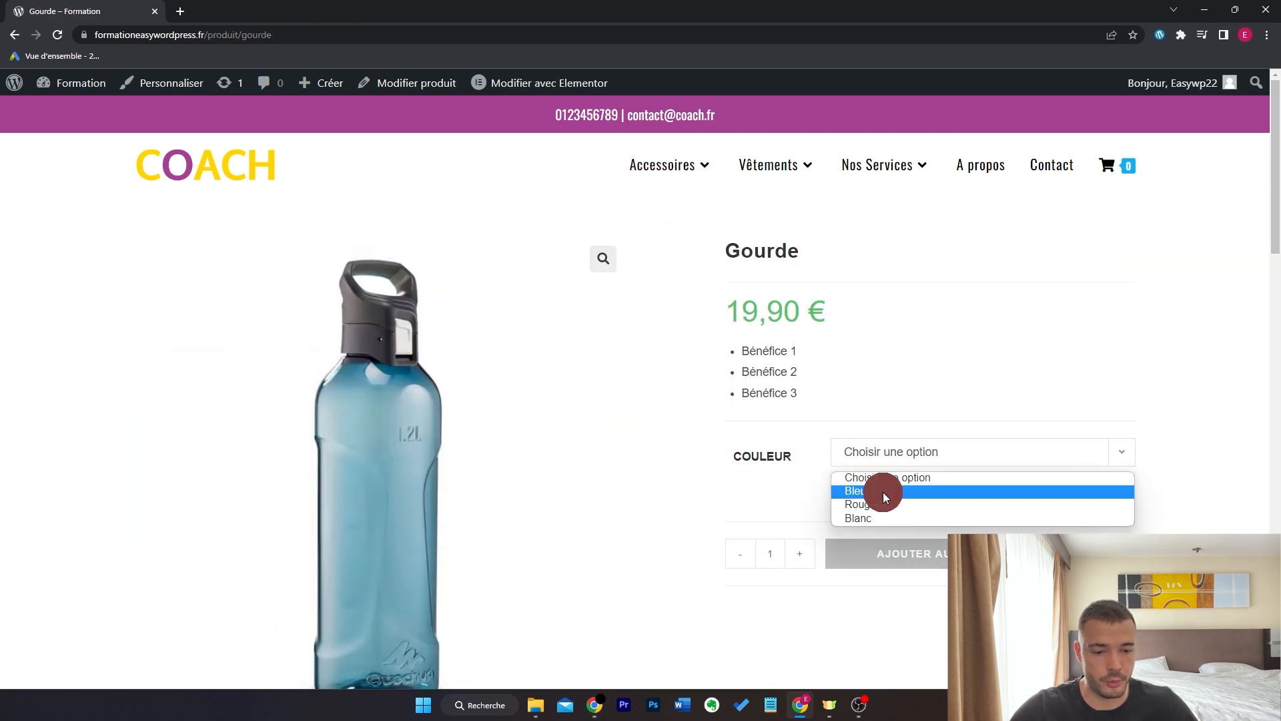
pyautogui.click(882, 494)
pyautogui.click(938, 562)
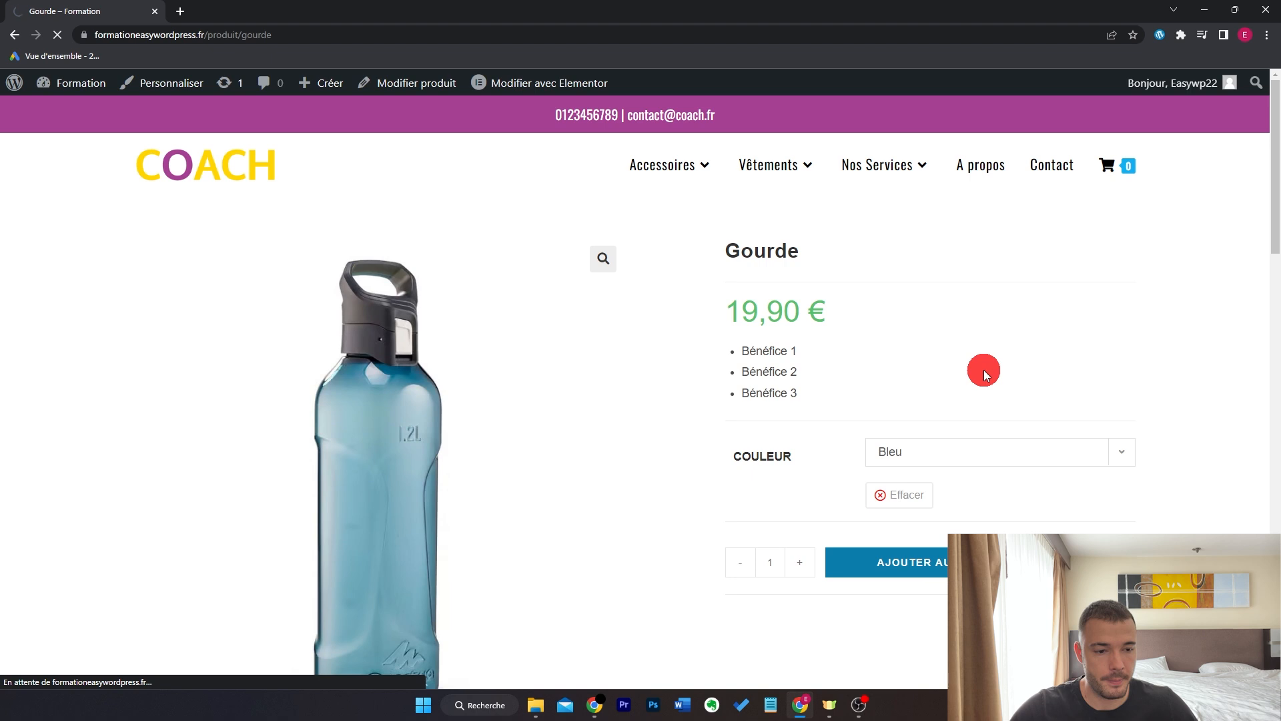
pyautogui.moveTo(1115, 168)
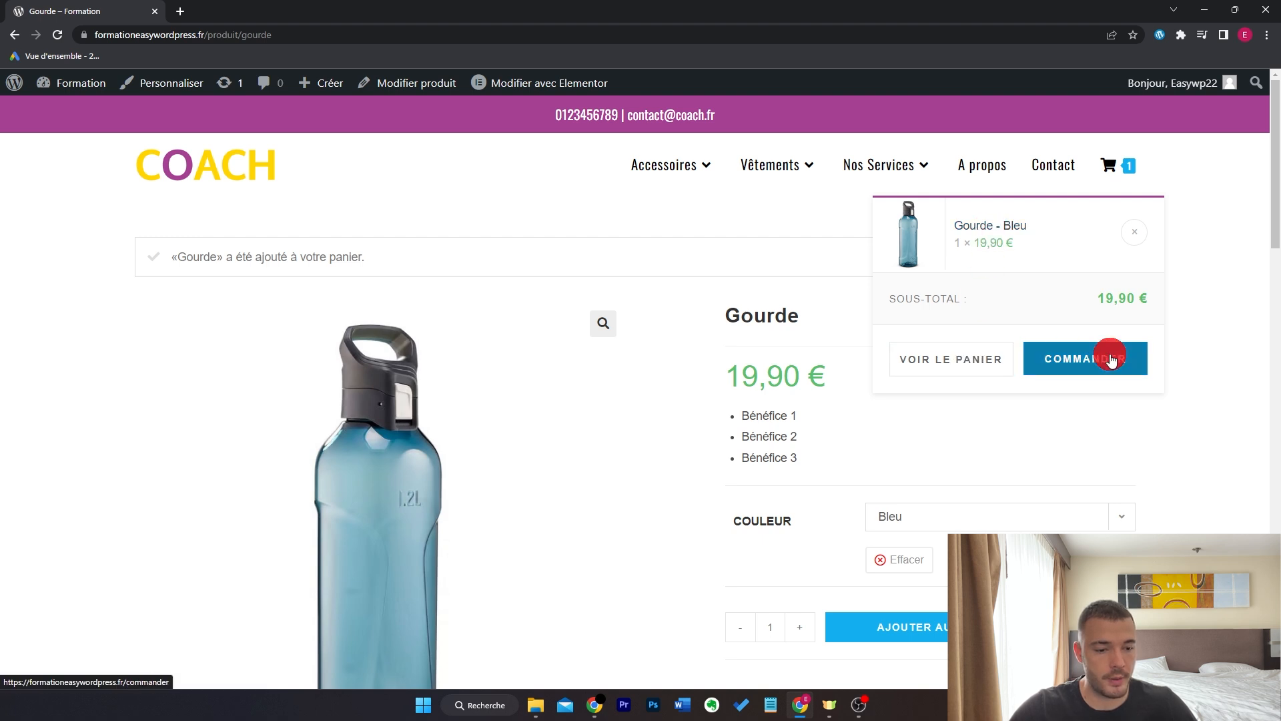
pyautogui.click(970, 361)
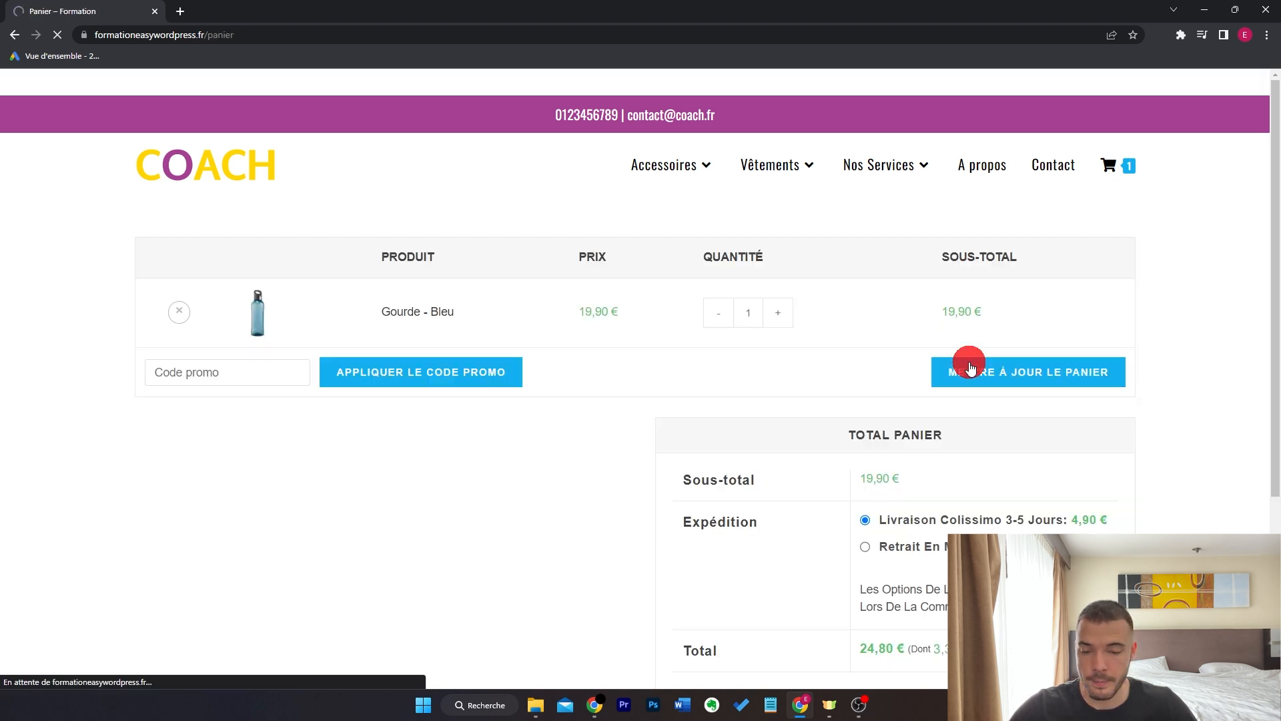
# - Apply the promo code MERCI15 to the cart
pyautogui.click(228, 371)
pyautogui.write('MERCI15')
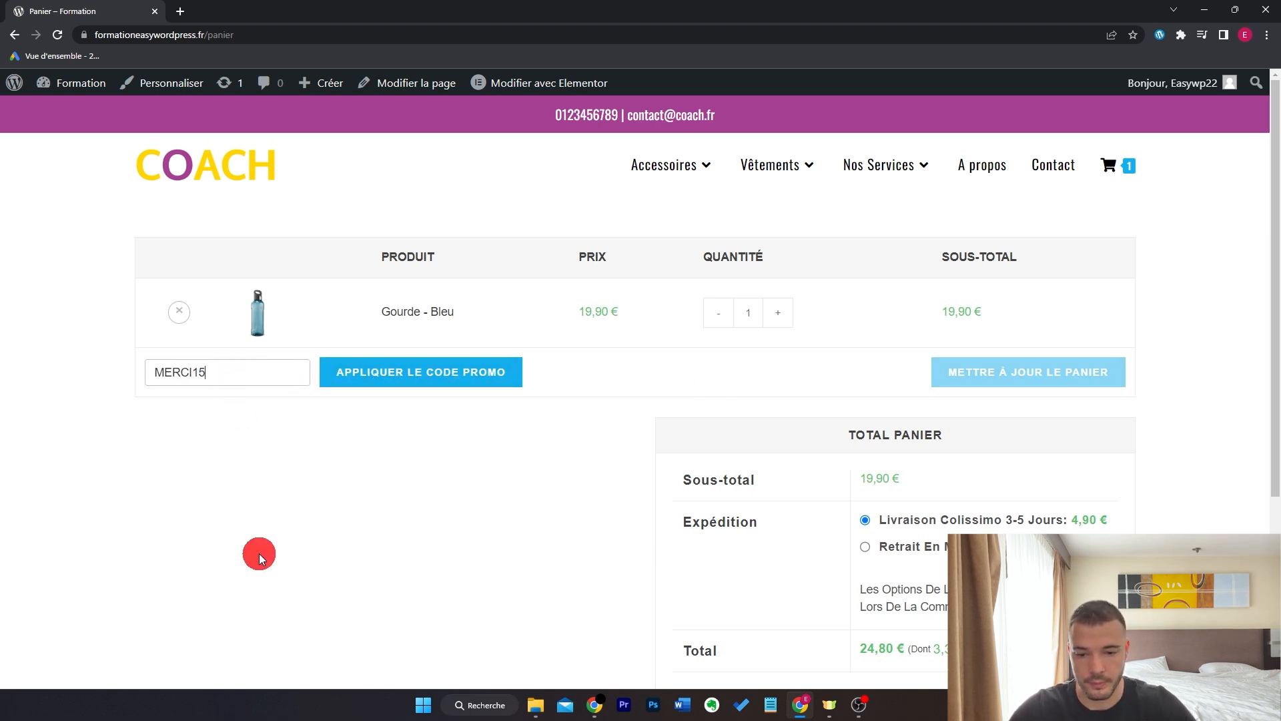
pyautogui.click(433, 377)
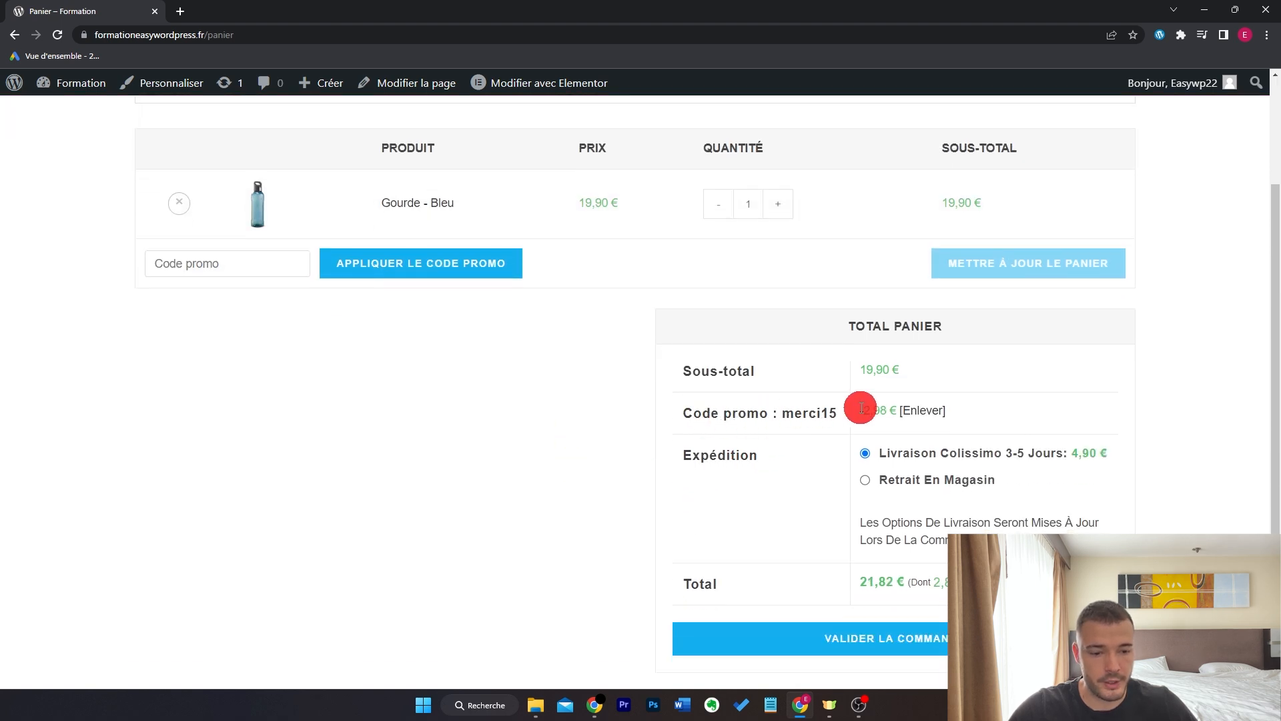
pyautogui.scroll(-1, 814, 427)
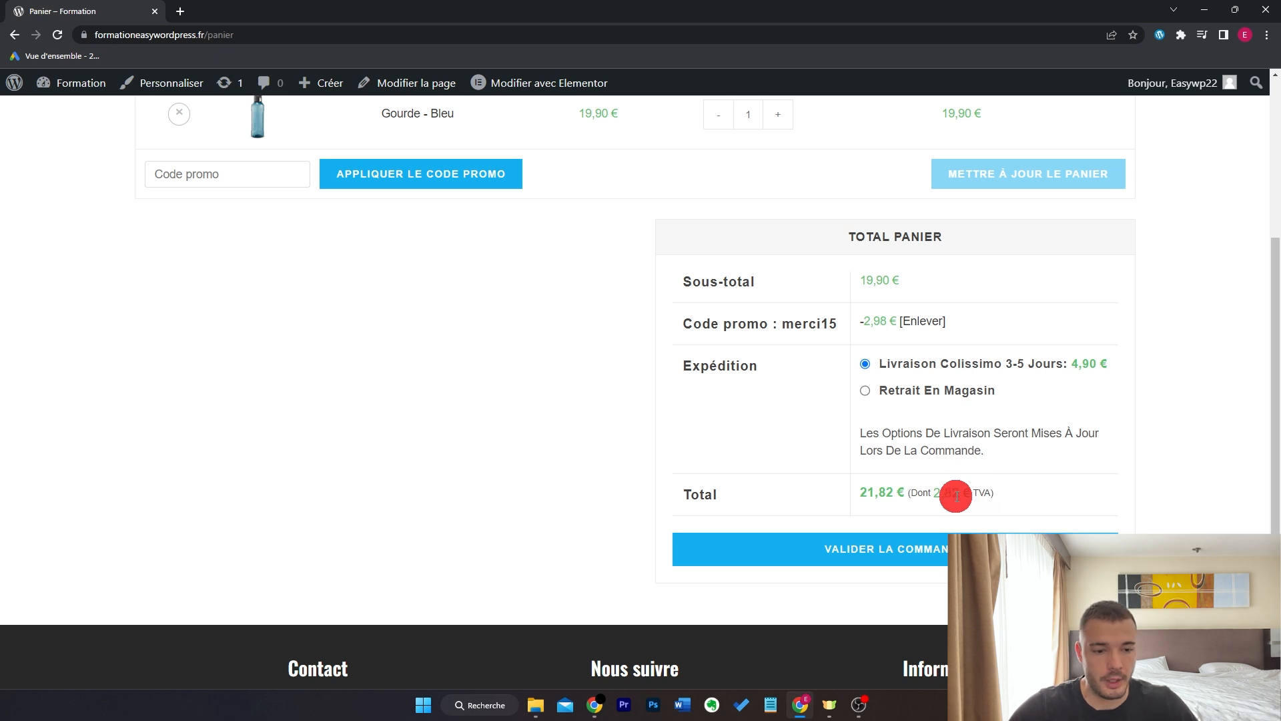
pyautogui.scroll(3, 587, 473)
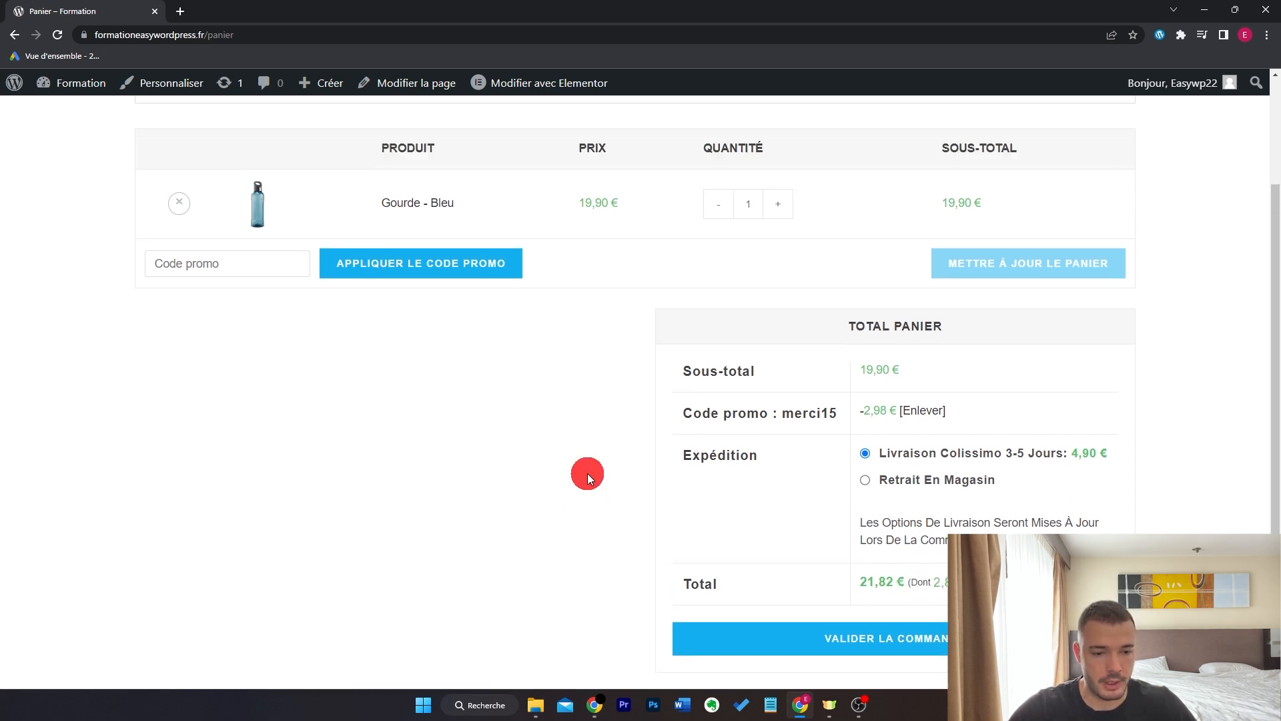
# - Raise the Gourde quantity to 3, choose Livraison Gratuite, and proceed to checkout
pyautogui.click(779, 297)
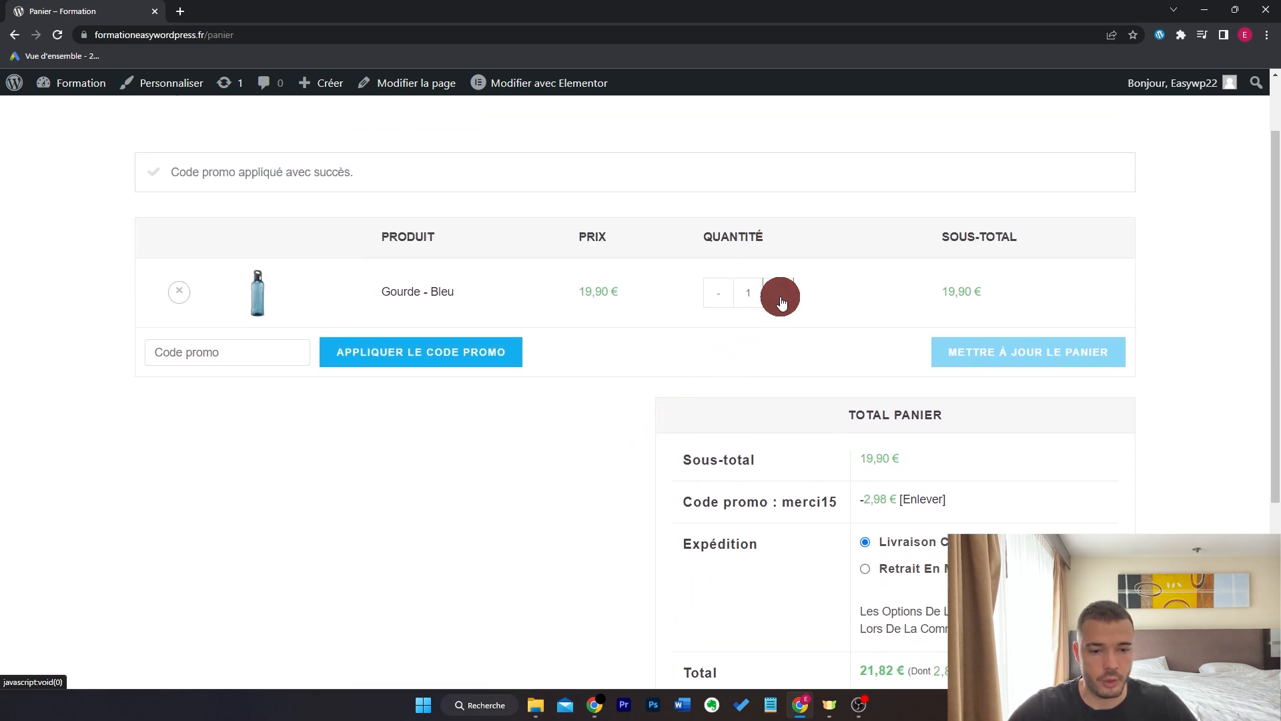
pyautogui.click(779, 297)
pyautogui.click(979, 355)
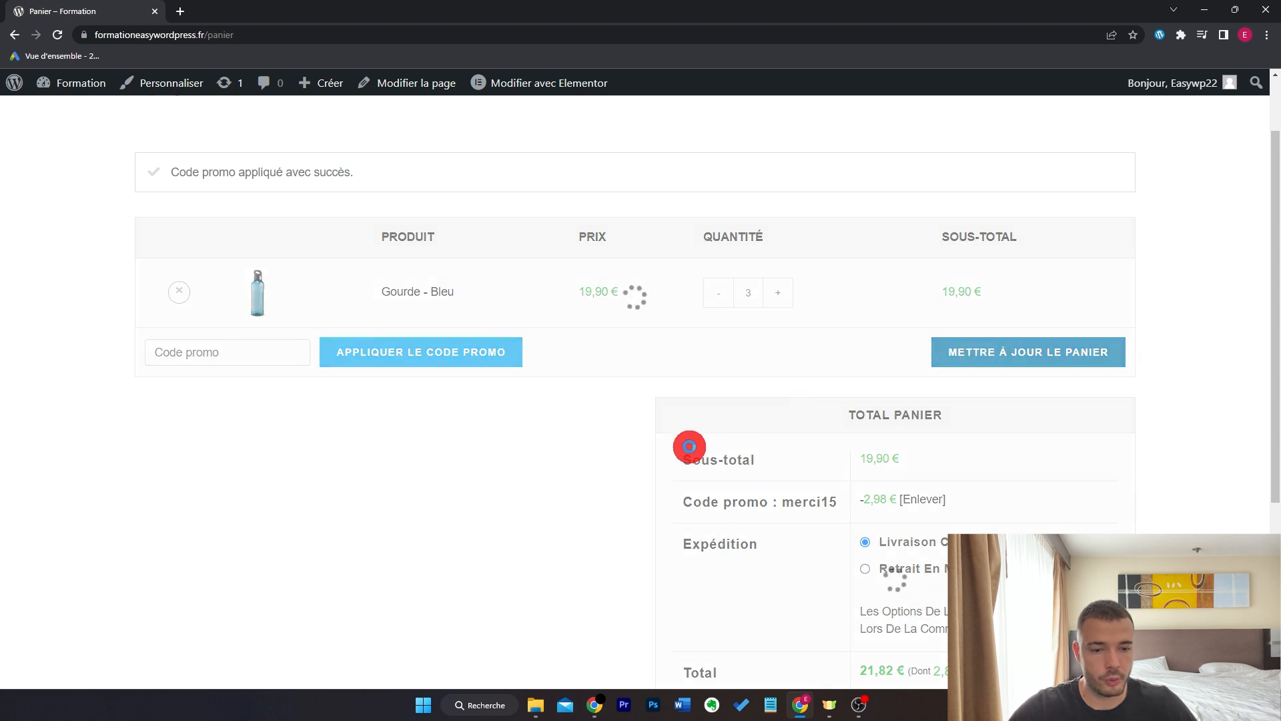
pyautogui.scroll(-3, 566, 458)
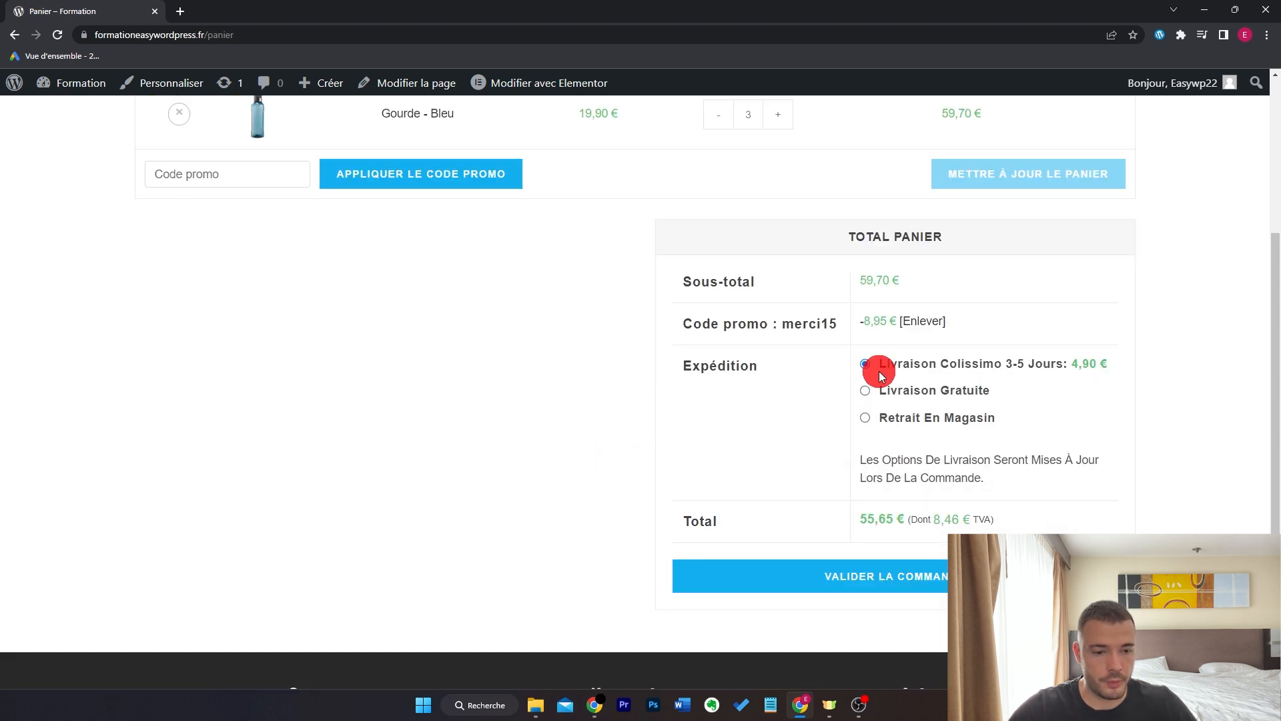
pyautogui.click(866, 392)
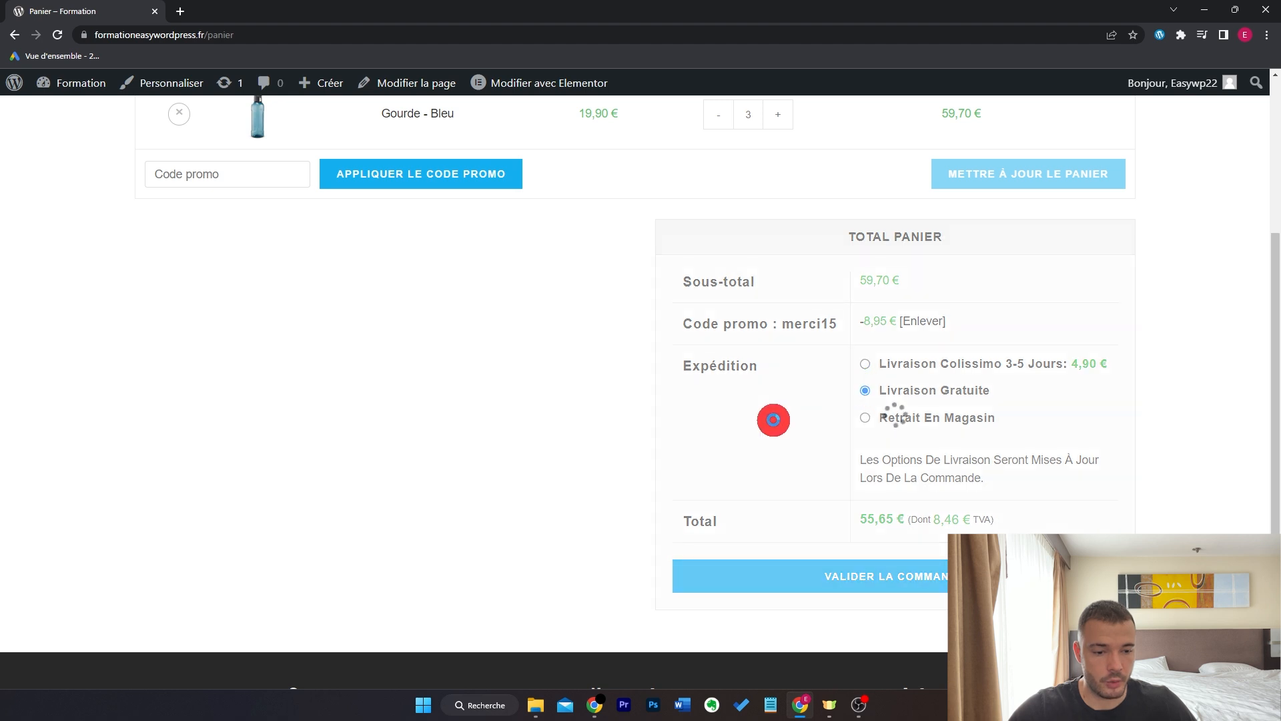
pyautogui.click(904, 580)
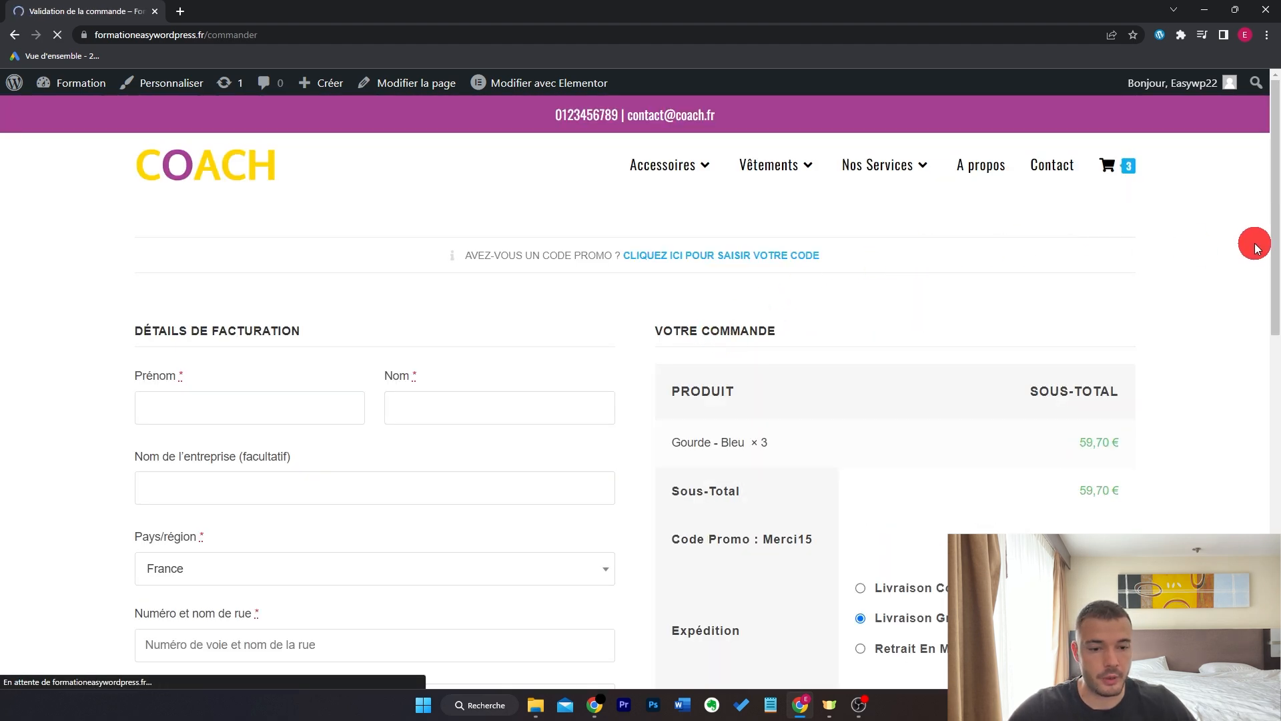
# - Browse the checkout page, briefly showing the promo code form and separate shipping address, then hiding both
pyautogui.click(790, 255)
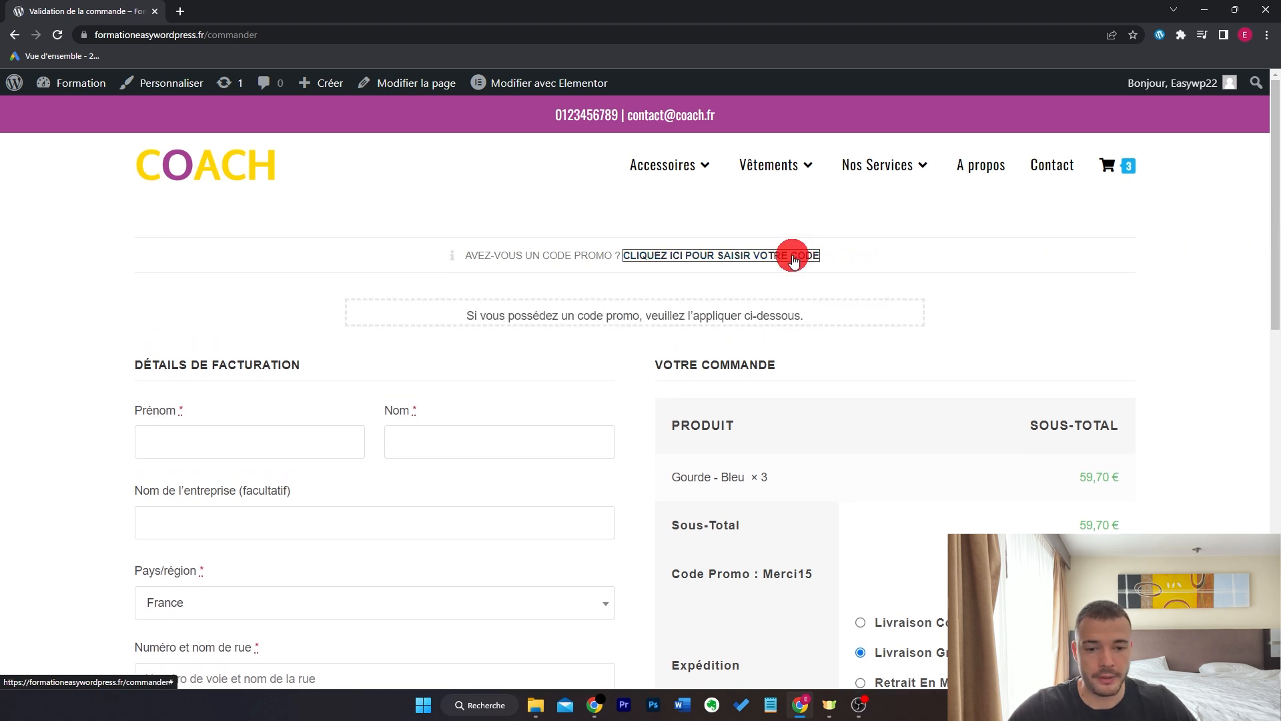
pyautogui.click(701, 259)
pyautogui.scroll(-3, 626, 361)
pyautogui.scroll(-4, 460, 317)
pyautogui.scroll(5, 830, 362)
pyautogui.scroll(-2, 987, 256)
pyautogui.scroll(-7, 986, 254)
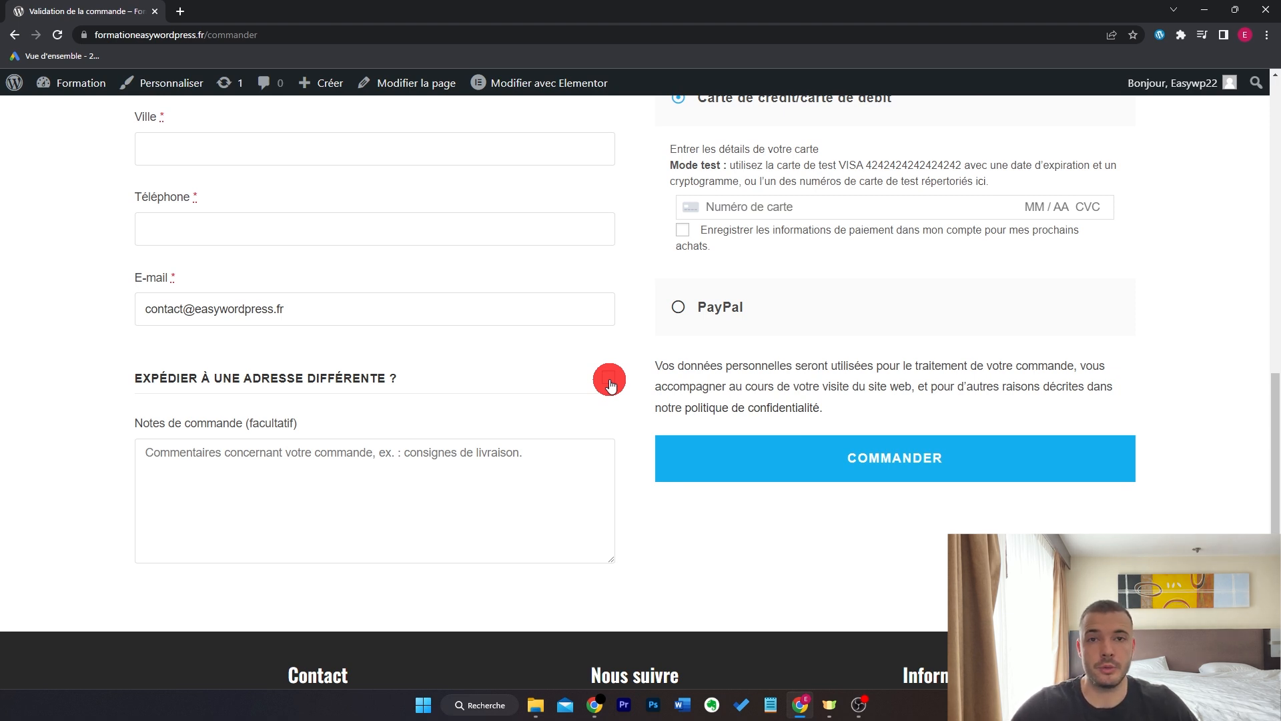
pyautogui.click(609, 379)
pyautogui.scroll(-1, 610, 379)
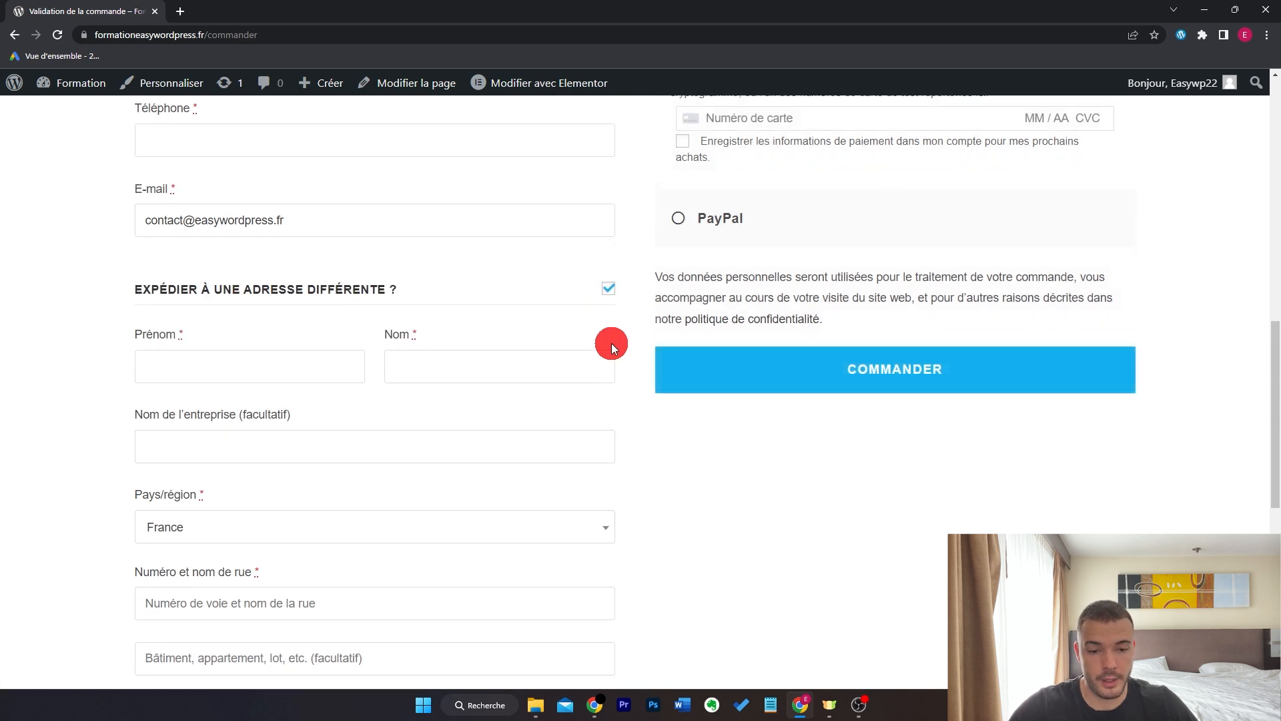
pyautogui.click(609, 288)
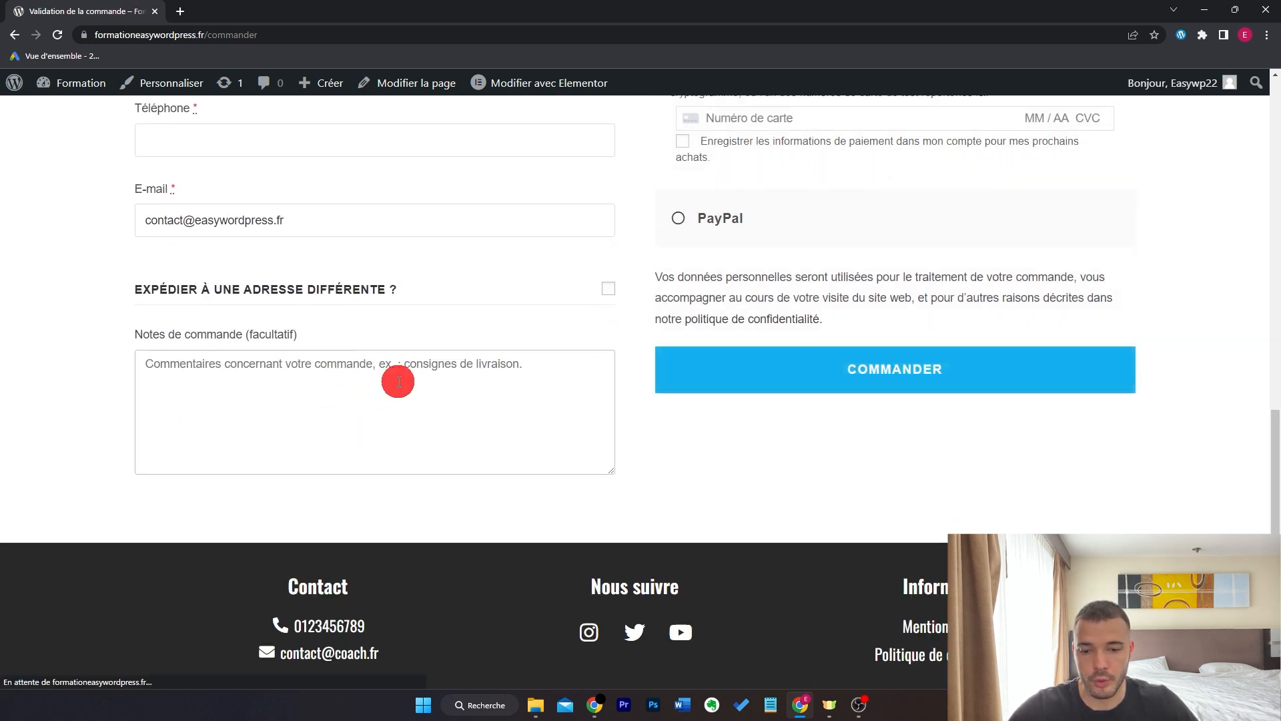
pyautogui.scroll(8, 630, 459)
pyautogui.scroll(3, 627, 459)
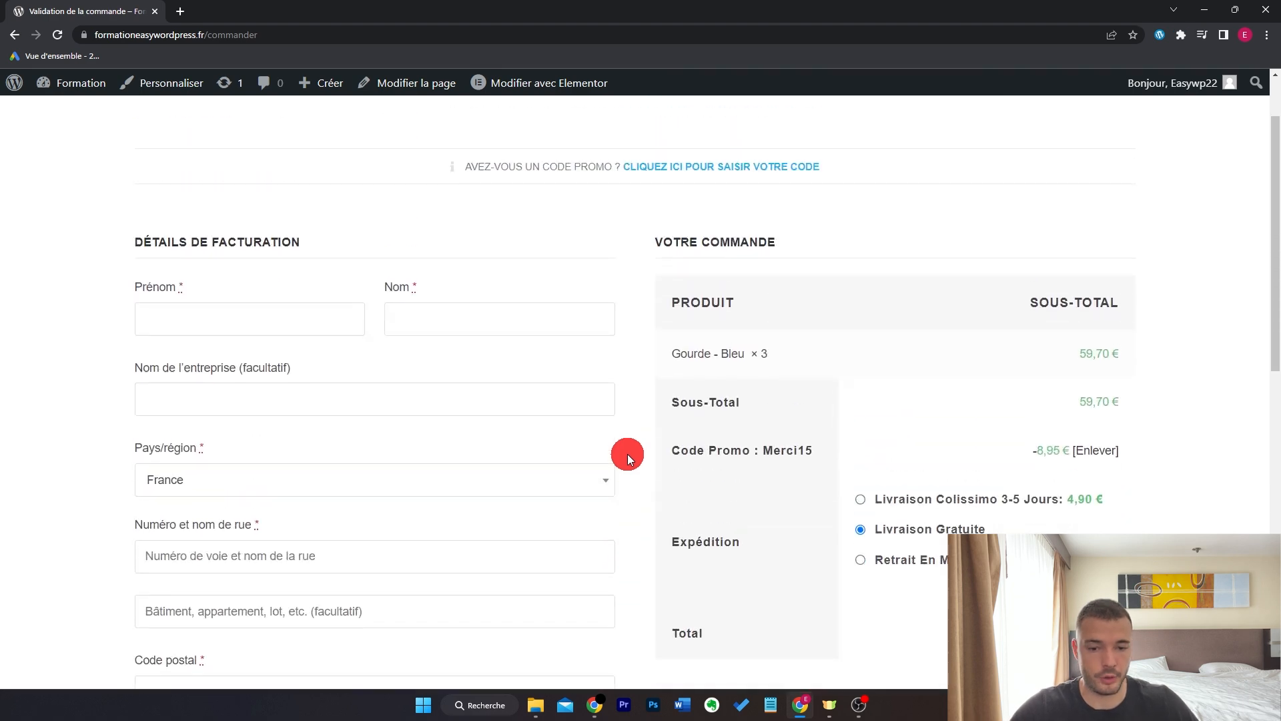
# - Autofill the billing details, try Finlande and Éthiopie as country, then return to France
pyautogui.click(253, 319)
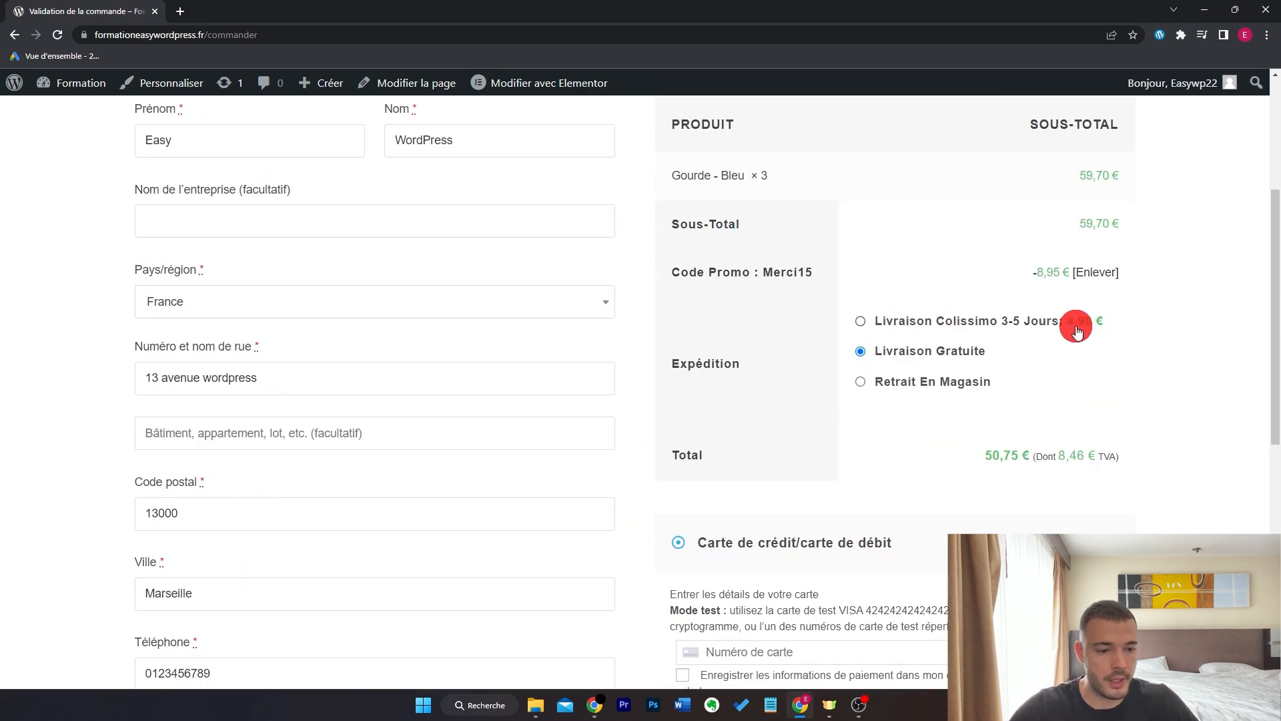
pyautogui.click(475, 306)
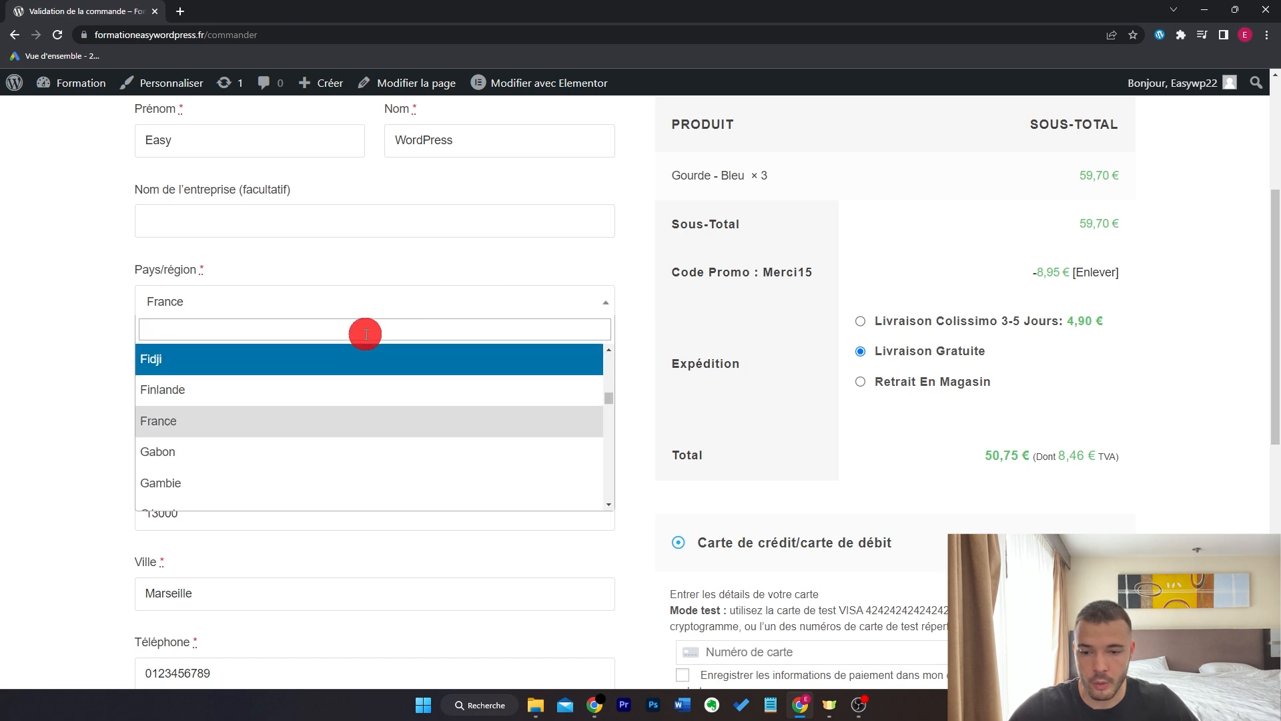
pyautogui.click(344, 389)
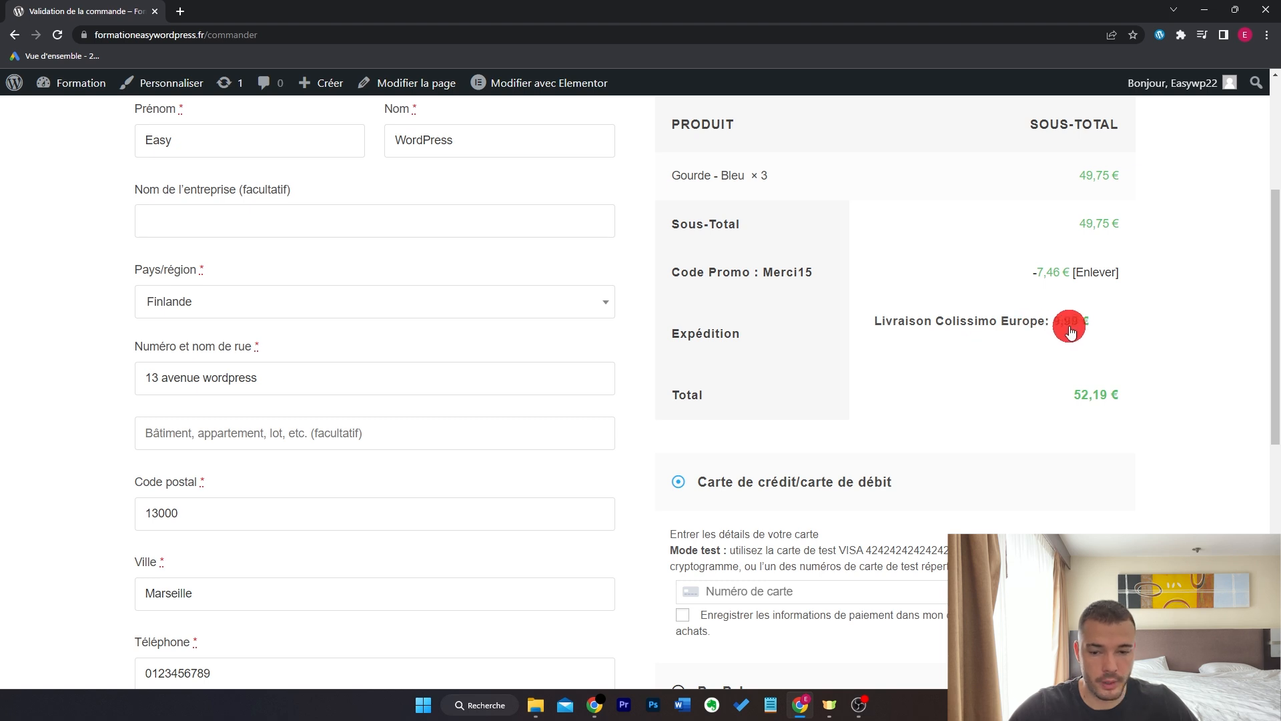
pyautogui.click(452, 308)
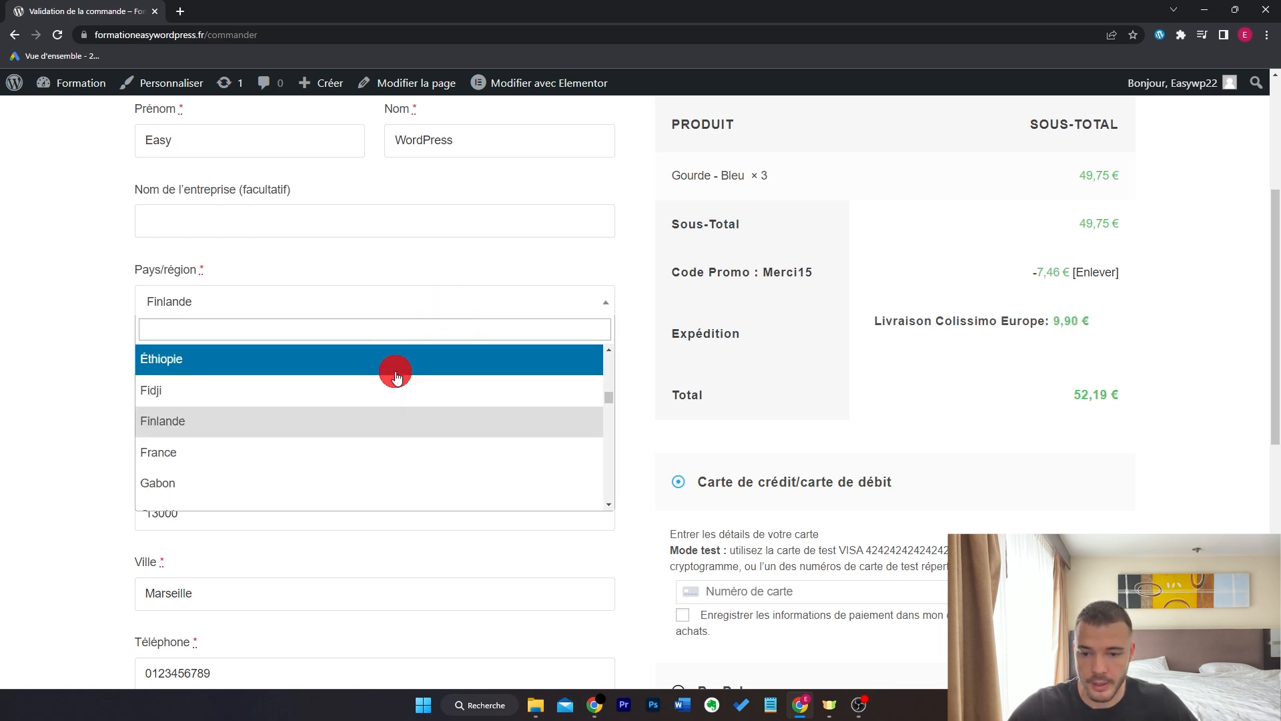
pyautogui.click(395, 373)
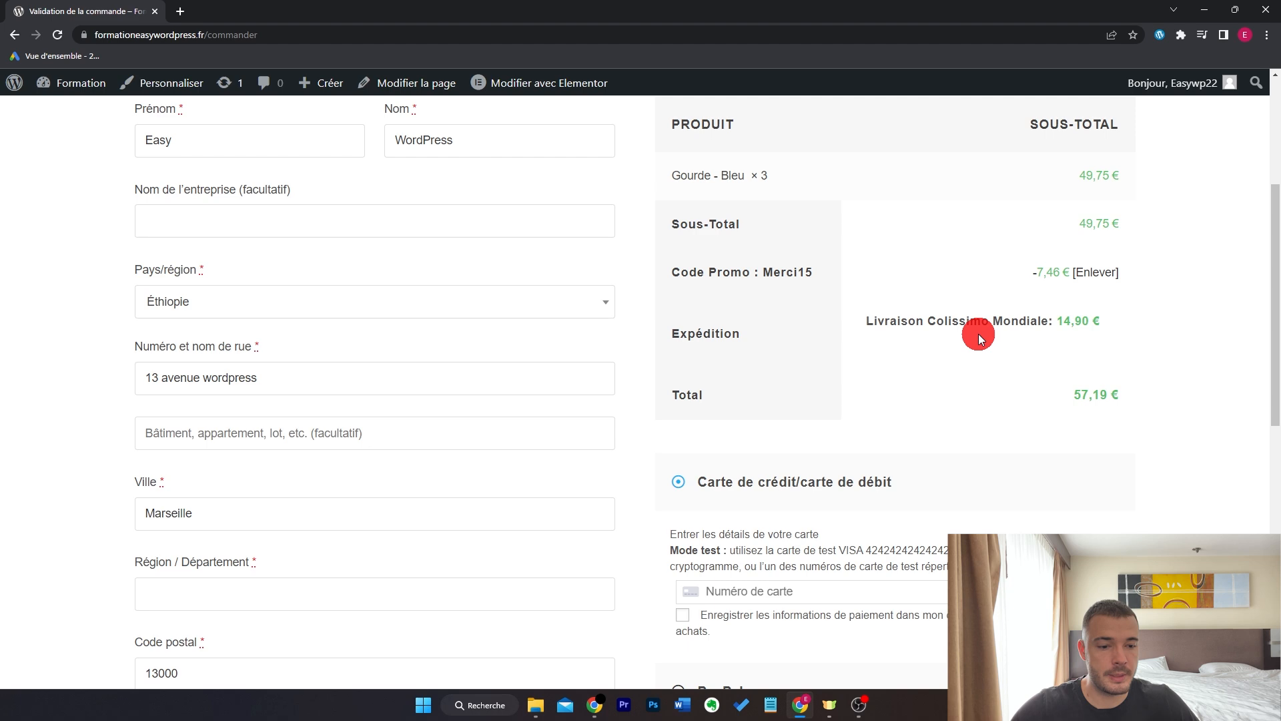
pyautogui.click(507, 306)
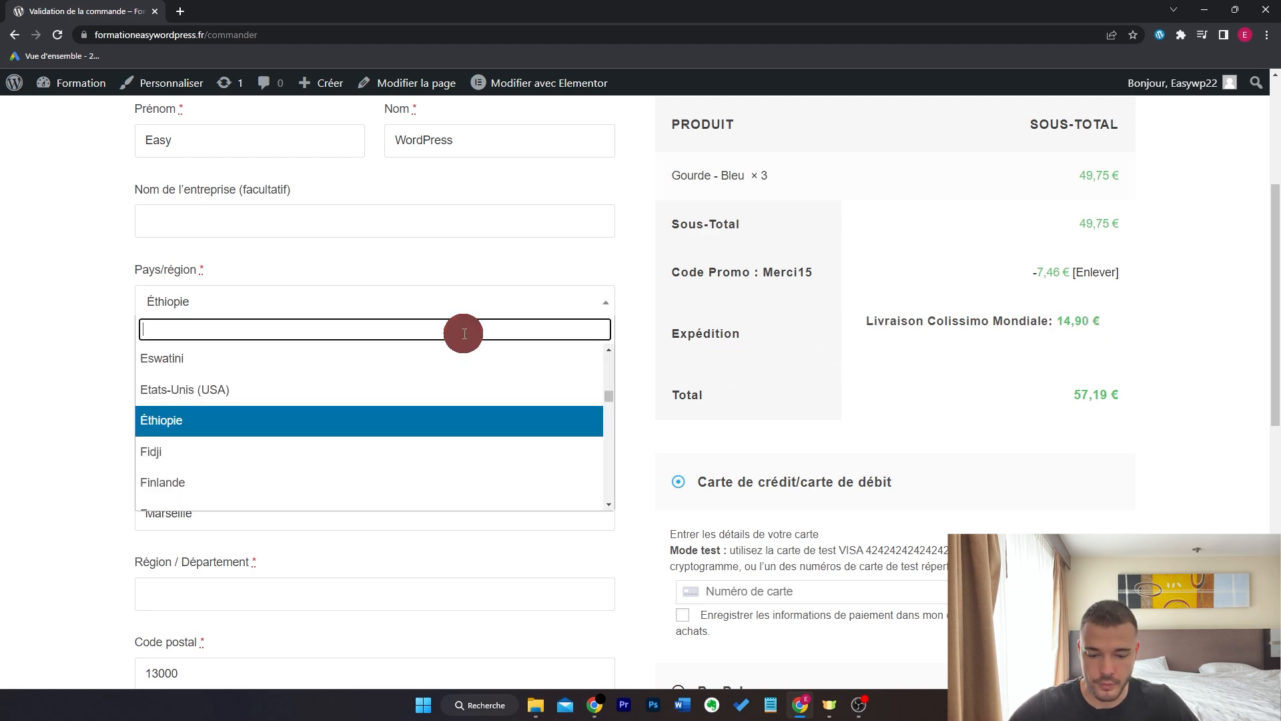
pyautogui.write('fr')
pyautogui.click(415, 391)
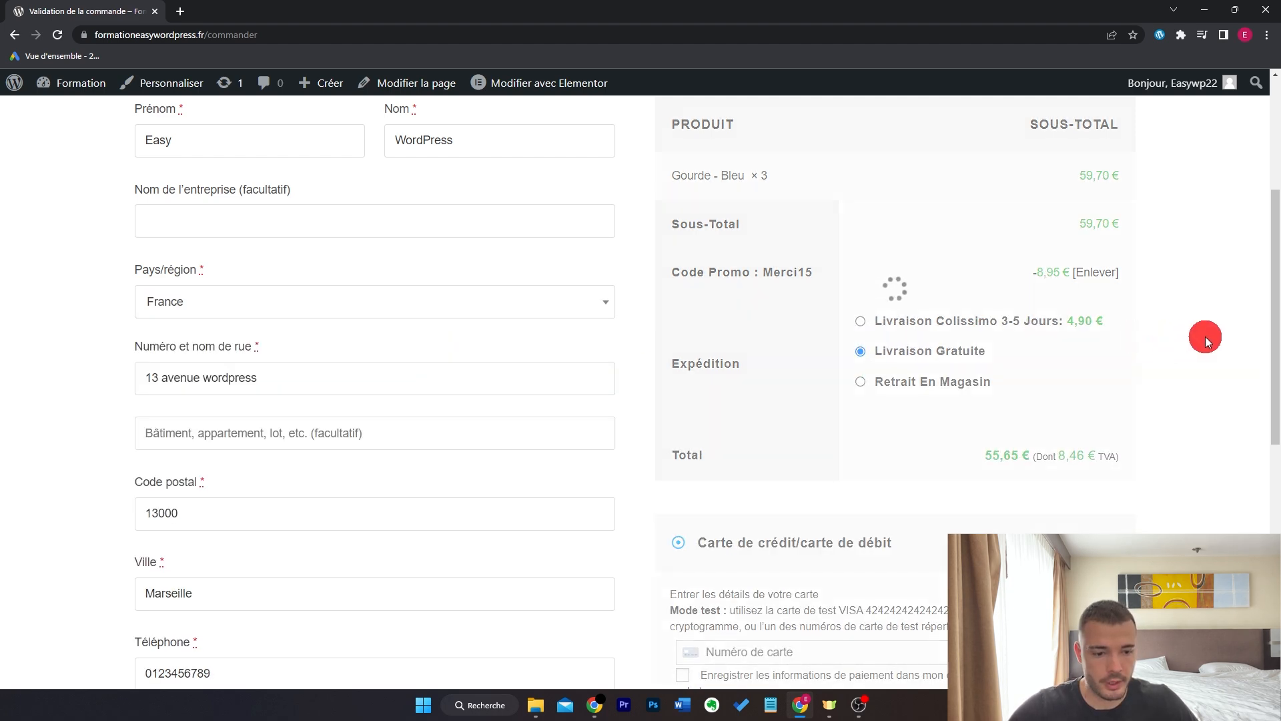
# - Enter the test VISA card number, expiry date and CVC, and place the order
pyautogui.scroll(-5, 1215, 338)
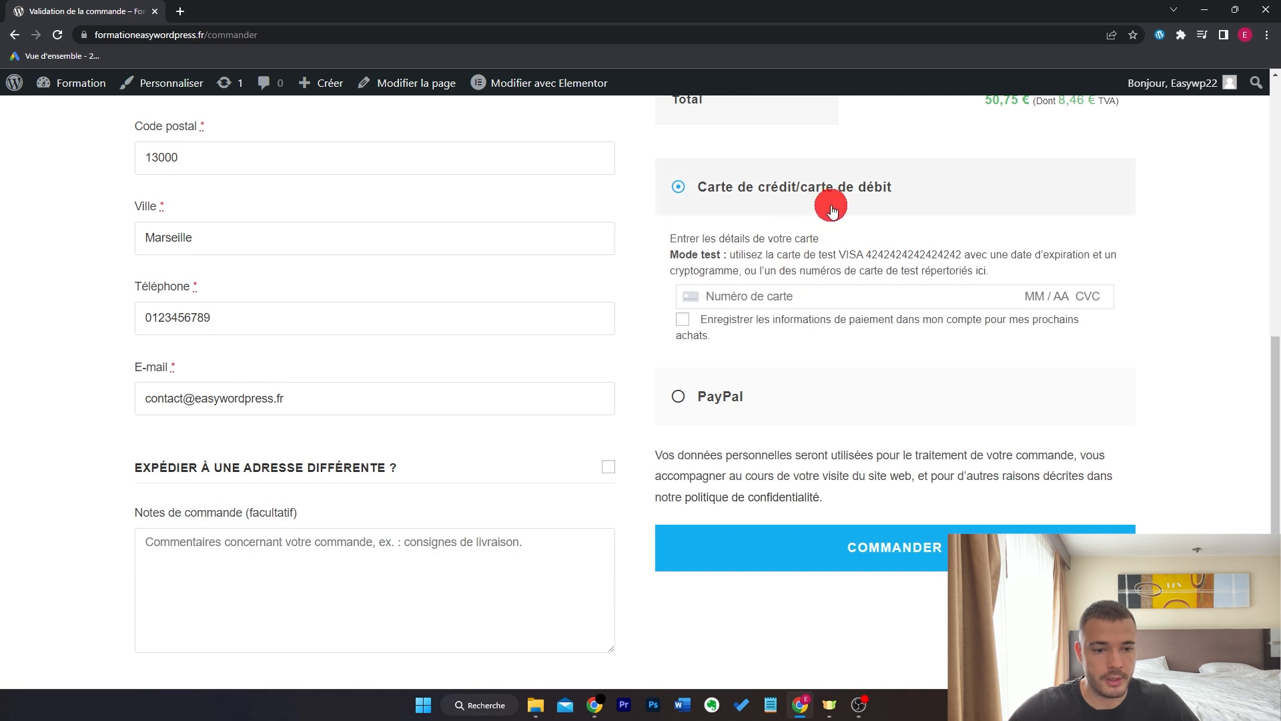
pyautogui.moveTo(666, 252); pyautogui.dragTo(1004, 264)
pyautogui.click(1017, 266)
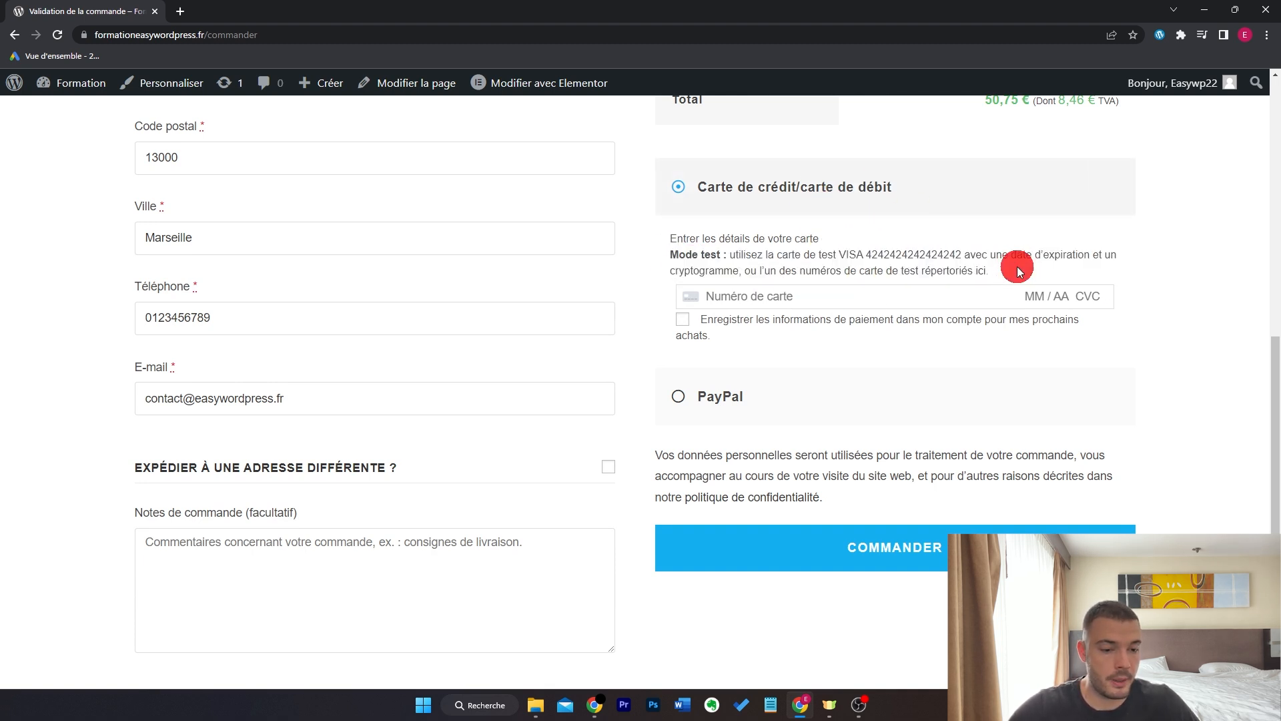
pyautogui.doubleClick(918, 257)
pyautogui.click(803, 298)
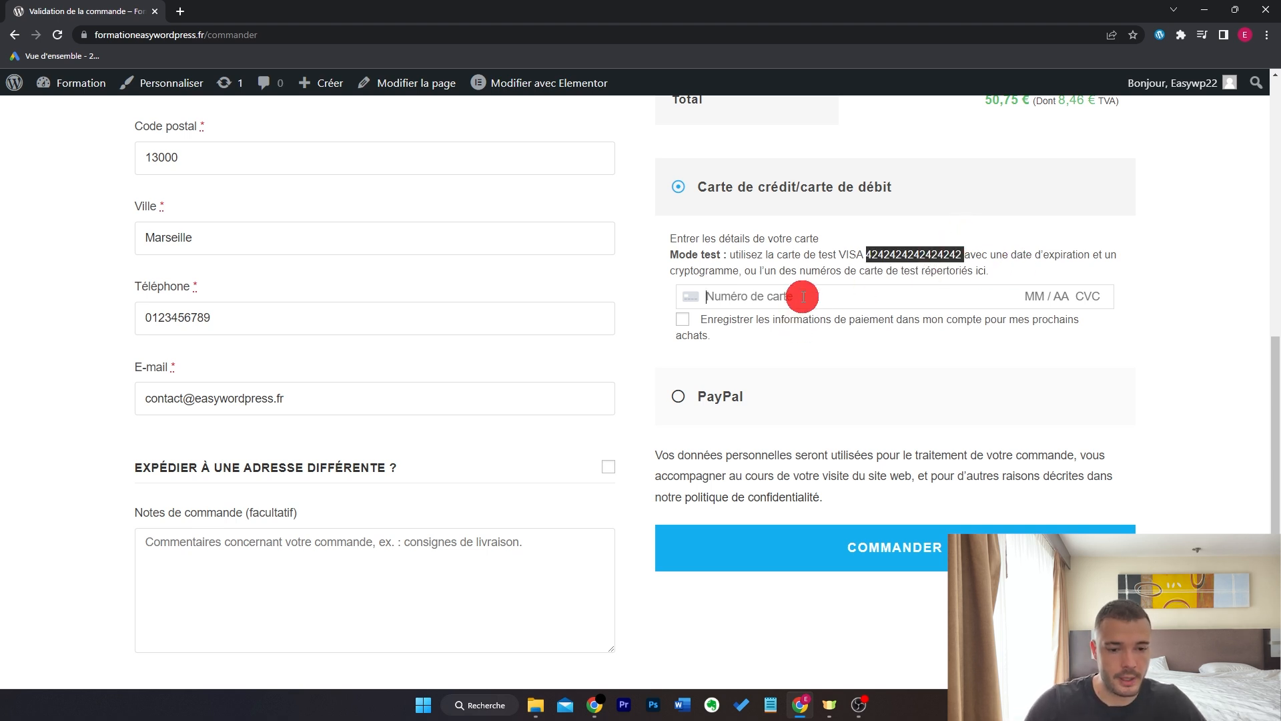
pyautogui.write('04 / 23 654')
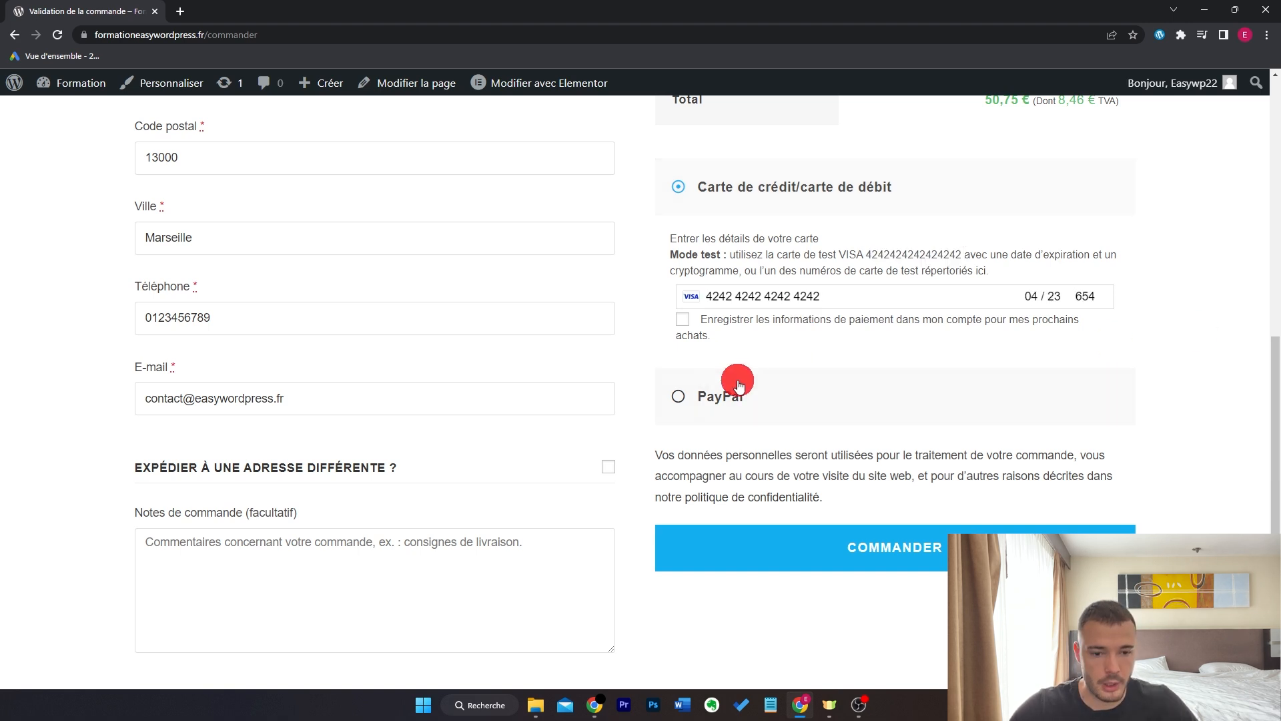
pyautogui.click(923, 548)
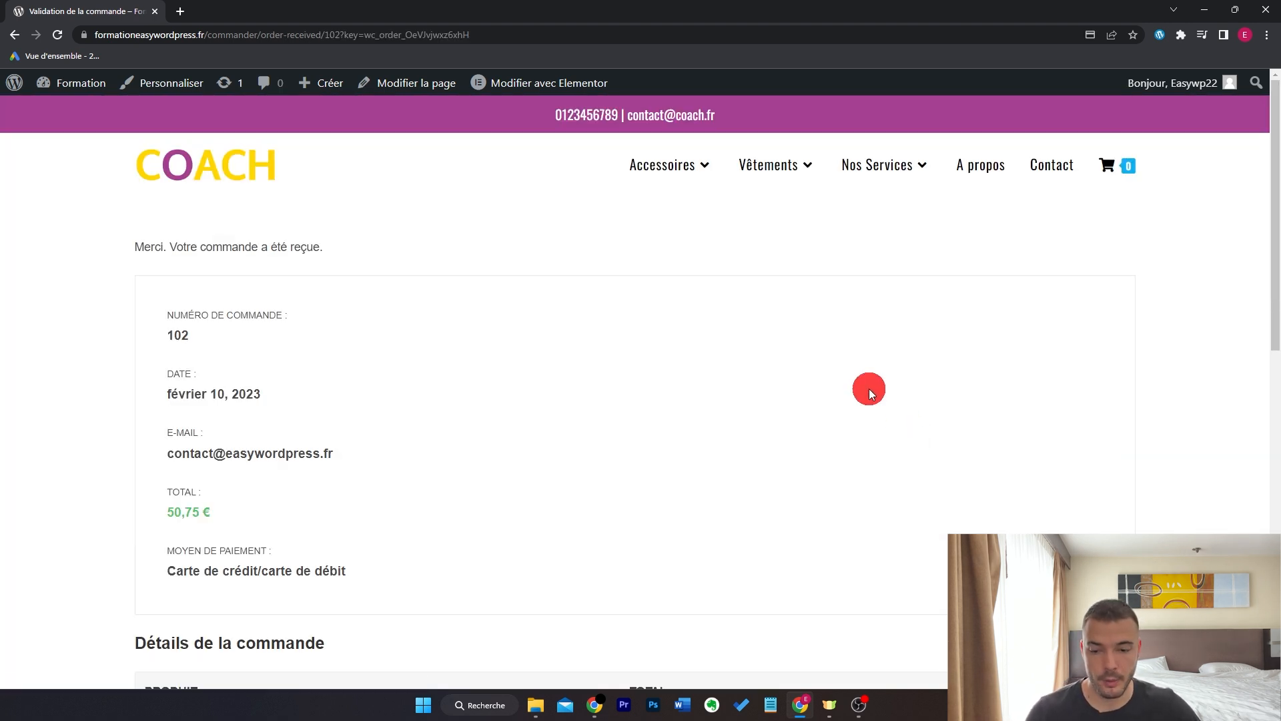
# - Scroll through the order 102 confirmation, then go to the admin dashboard via the 'Formation' site name
pyautogui.scroll(-9, 598, 390)
pyautogui.scroll(-1, 598, 390)
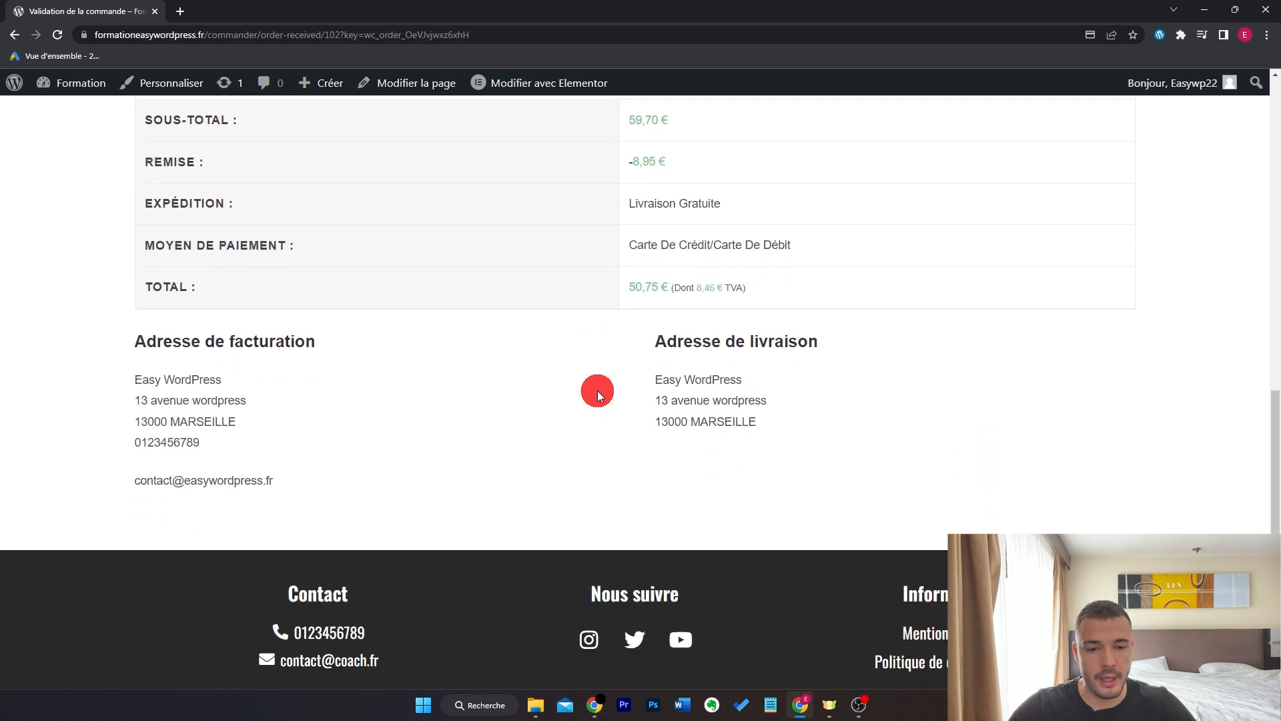
pyautogui.scroll(4, 598, 390)
pyautogui.scroll(7, 598, 391)
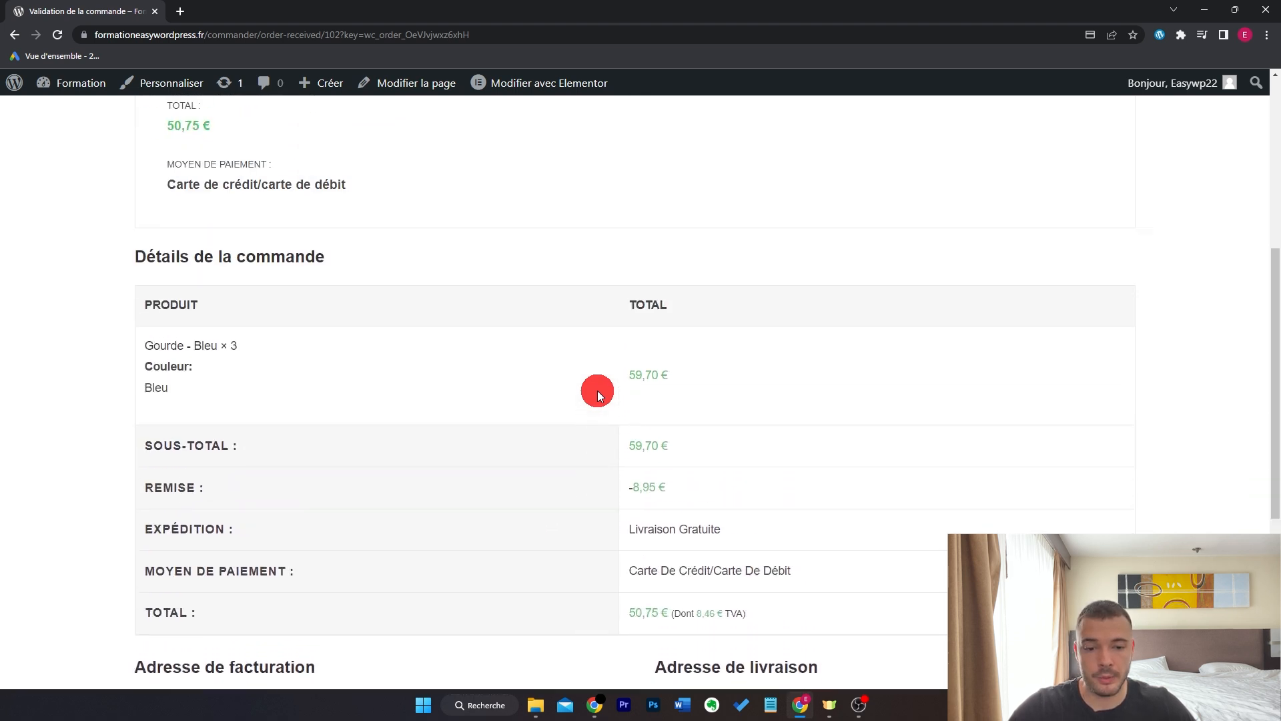
pyautogui.click(90, 96)
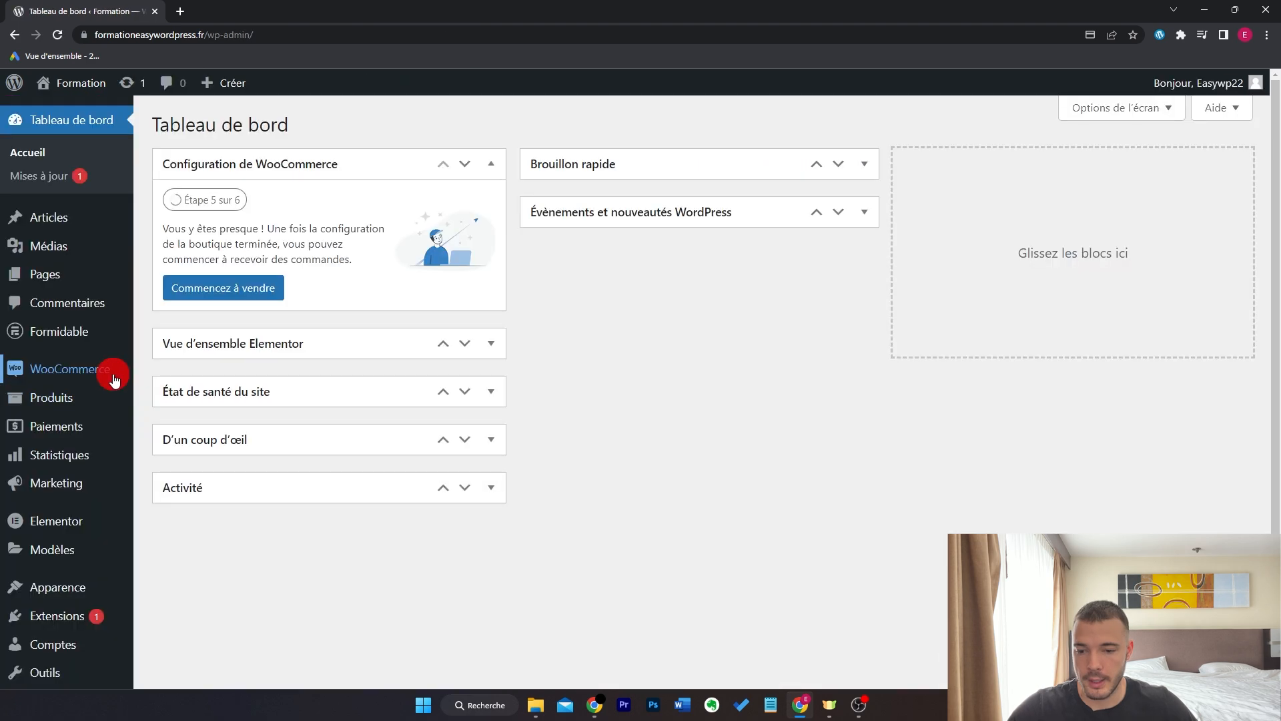
# - Open order #102 from WooCommerce > Commandes and check its shipping address
pyautogui.moveTo(113, 379)
pyautogui.click(182, 395)
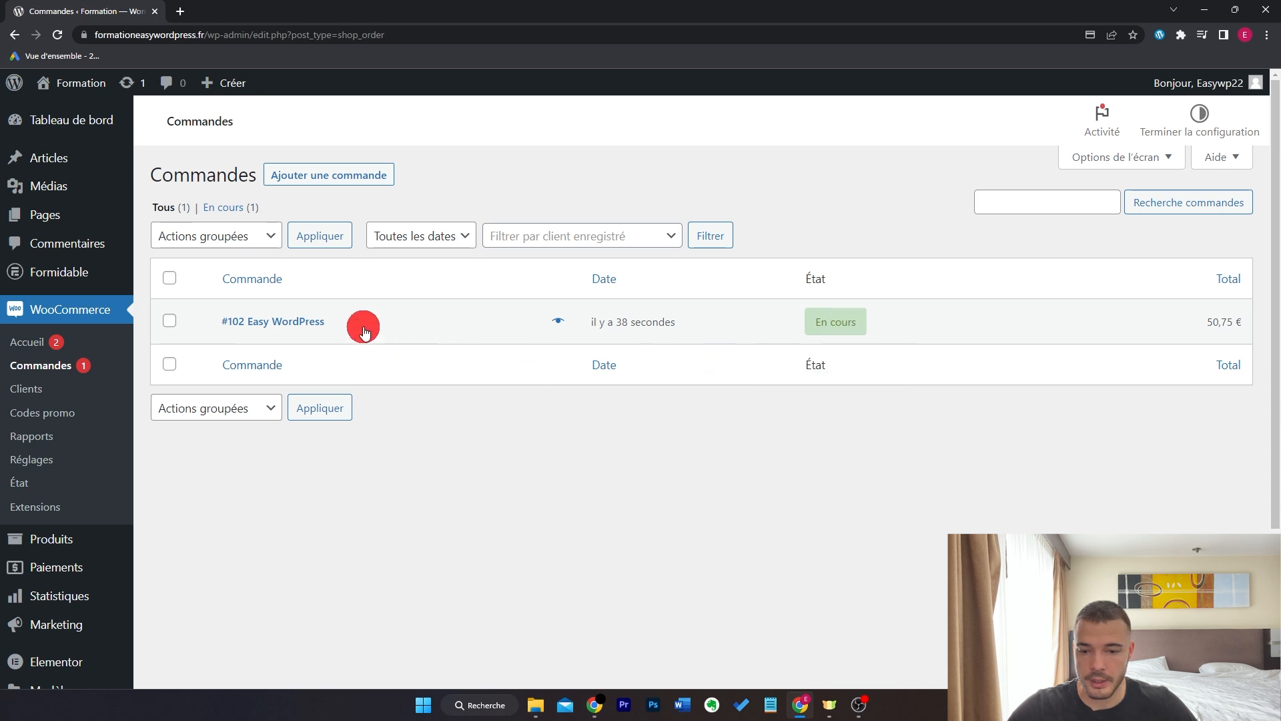
pyautogui.click(305, 328)
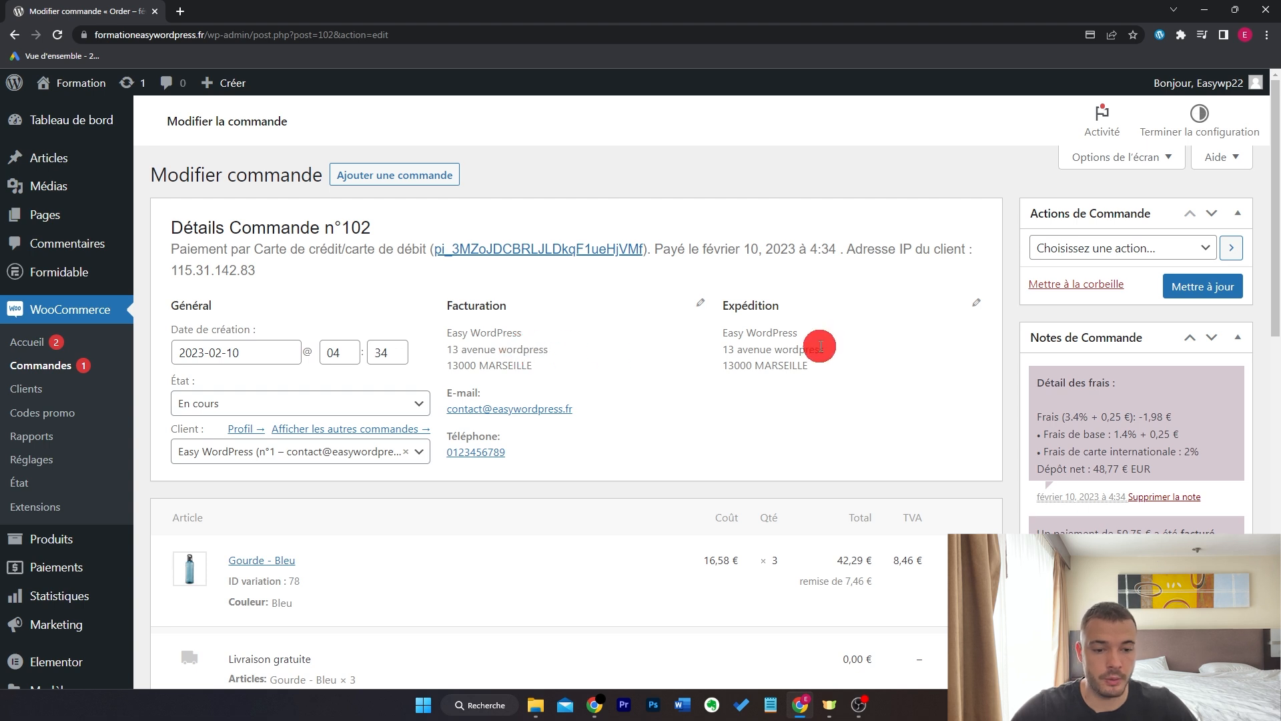
pyautogui.moveTo(811, 371); pyautogui.dragTo(724, 338)
pyautogui.click(683, 376)
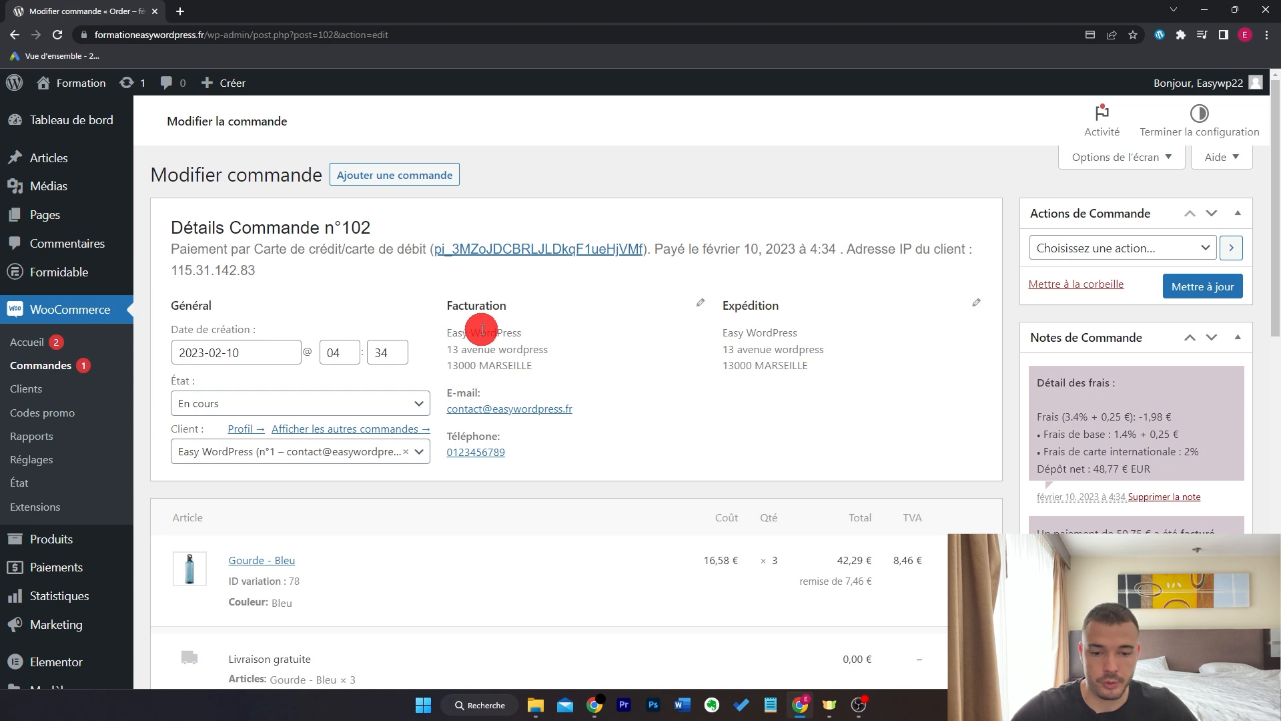
# - Review the MERCI15 discount of 7,46 € and the 50,75 € total, then return to the orders list
pyautogui.scroll(-4, 481, 330)
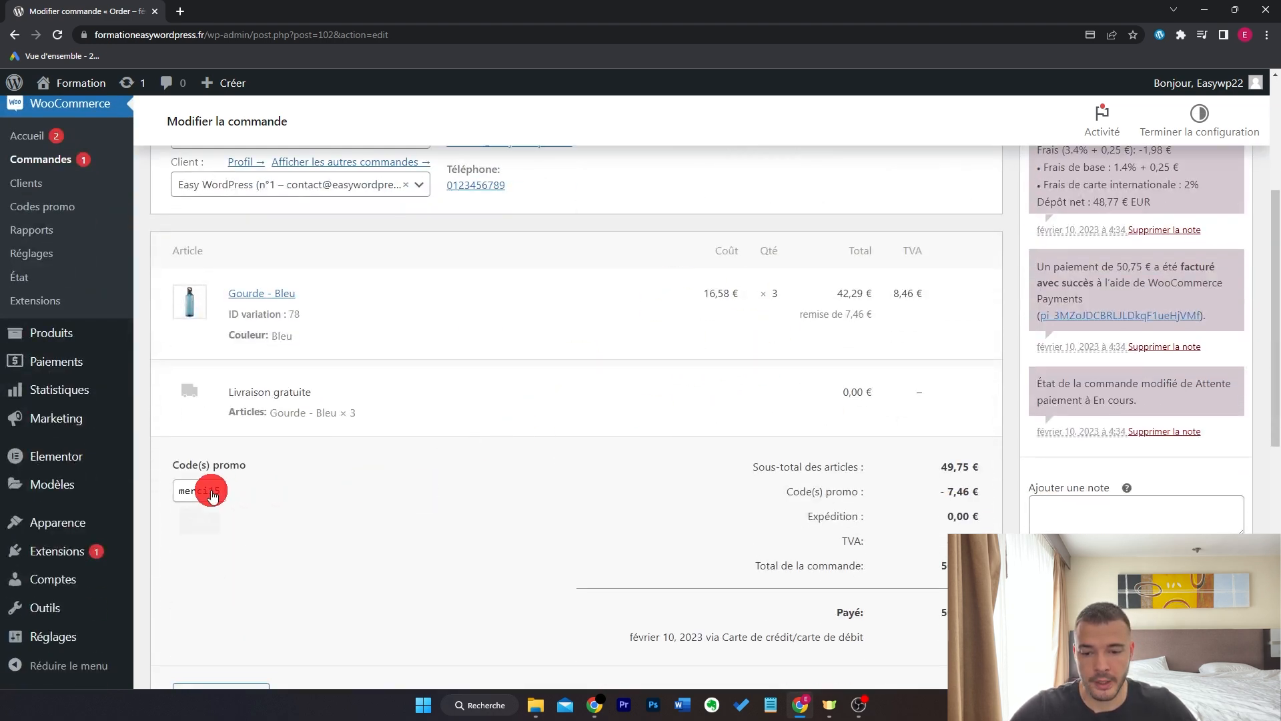
pyautogui.moveTo(212, 494)
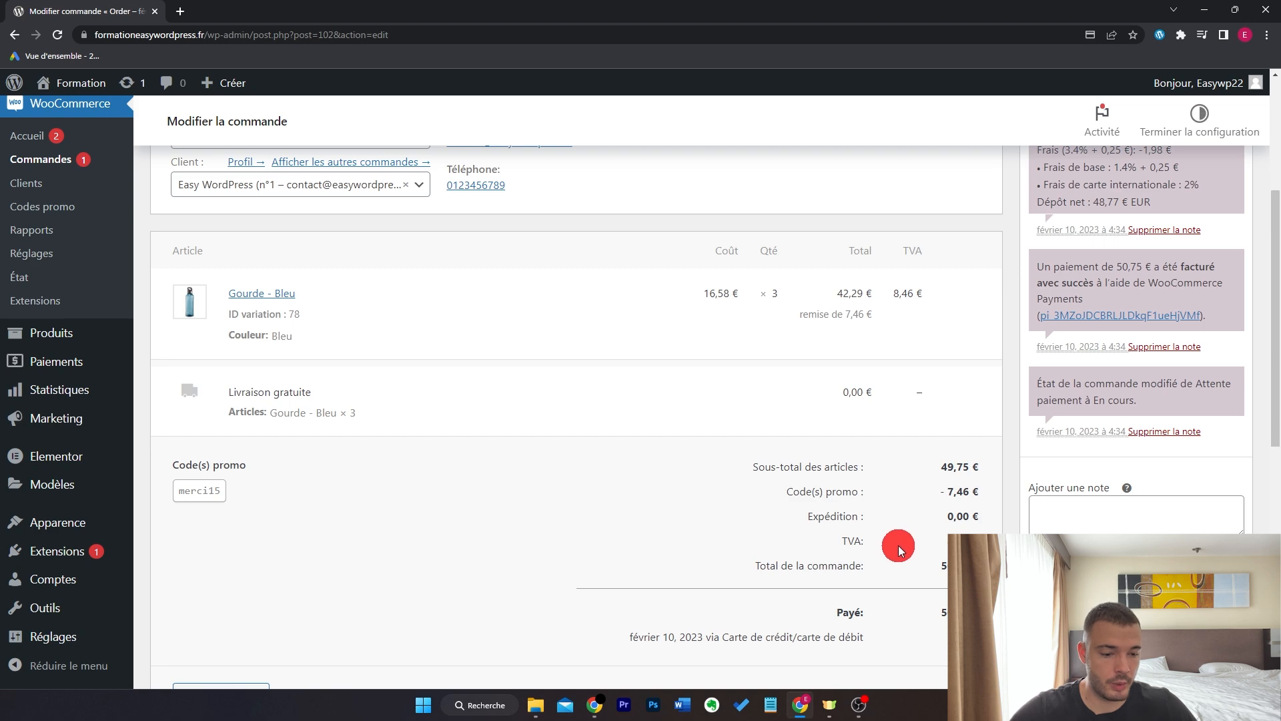
pyautogui.scroll(-1, 900, 549)
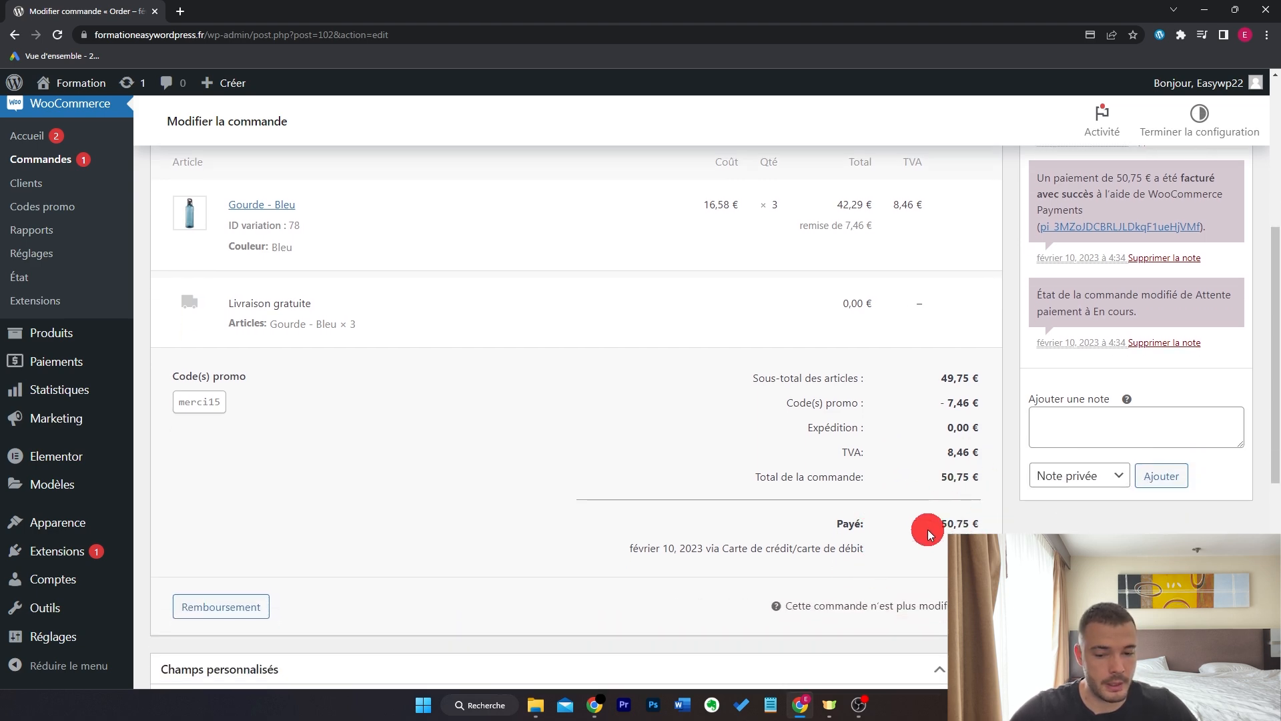
pyautogui.scroll(-1, 932, 537)
pyautogui.click(253, 526)
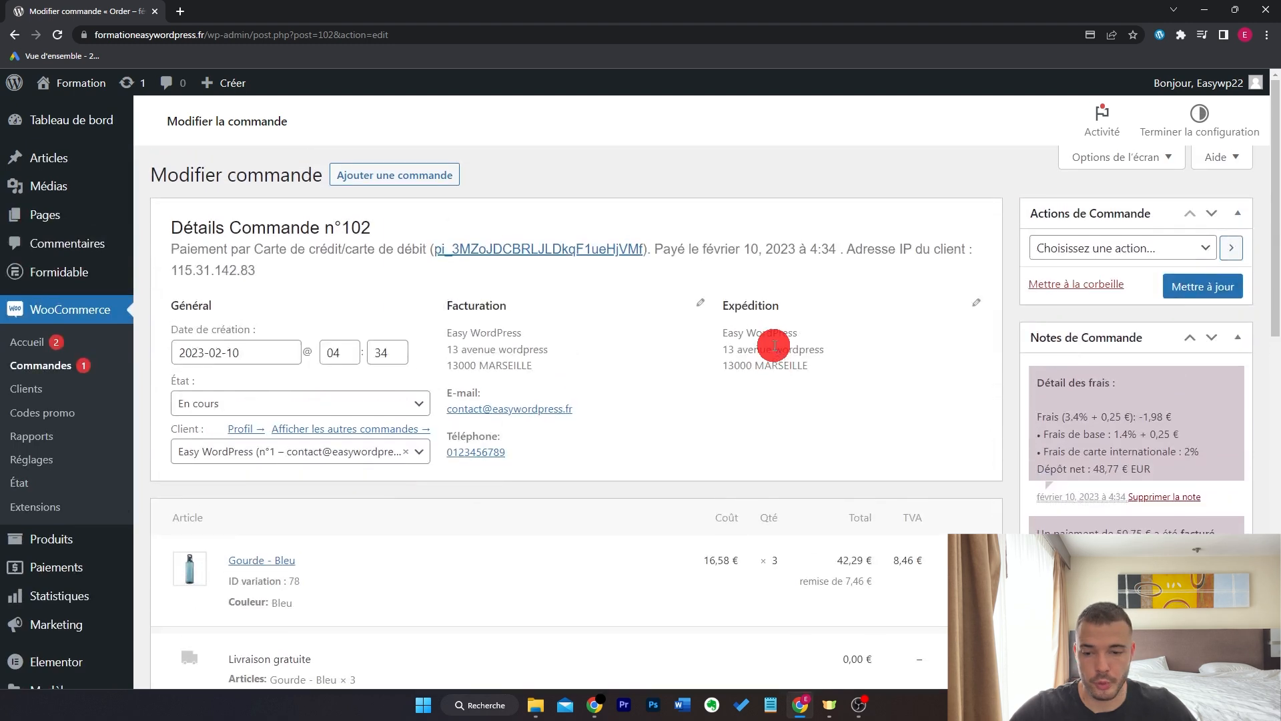
pyautogui.click(60, 373)
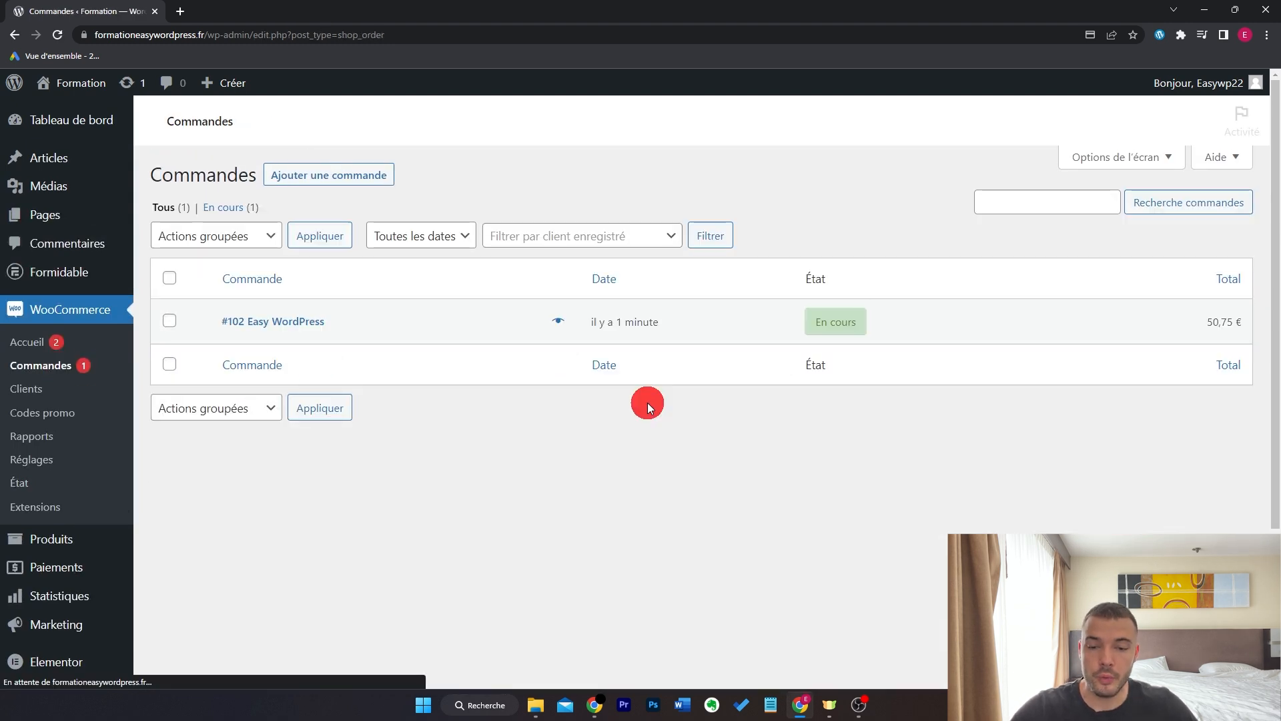
# - Set order #102 to Terminée with the 'Marquer terminée' bulk action
pyautogui.click(170, 323)
pyautogui.click(245, 234)
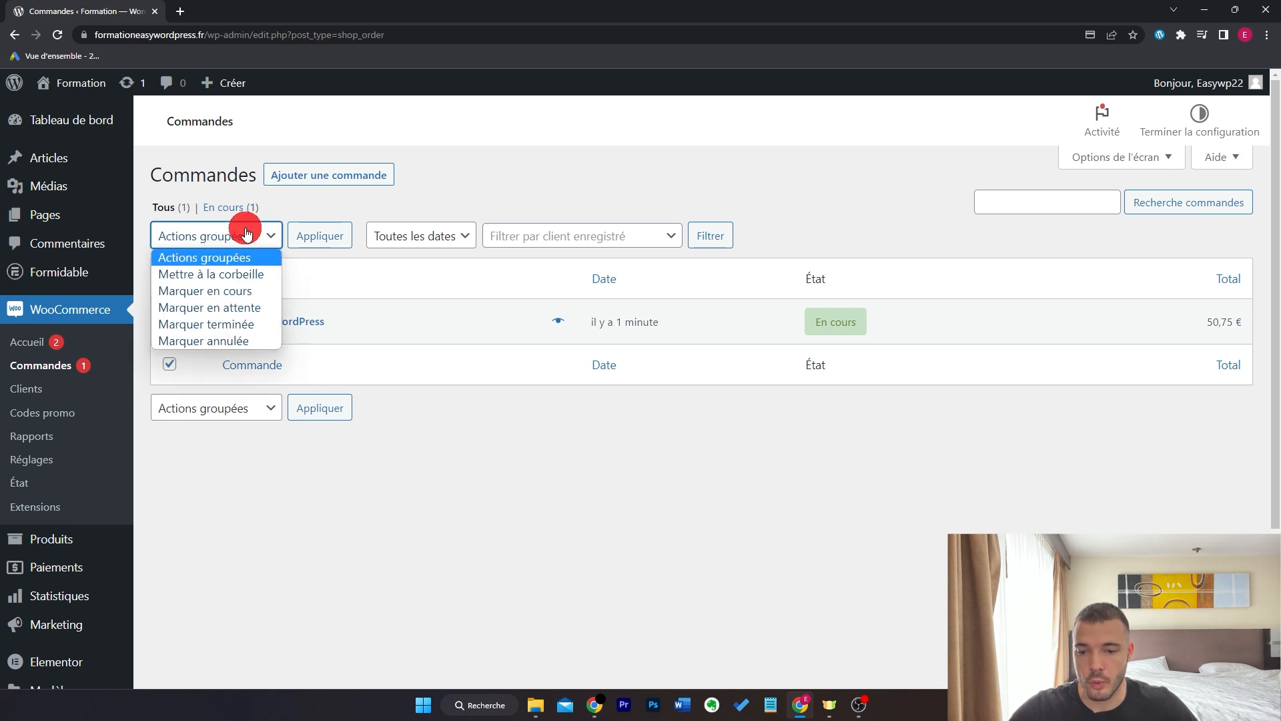
pyautogui.click(254, 325)
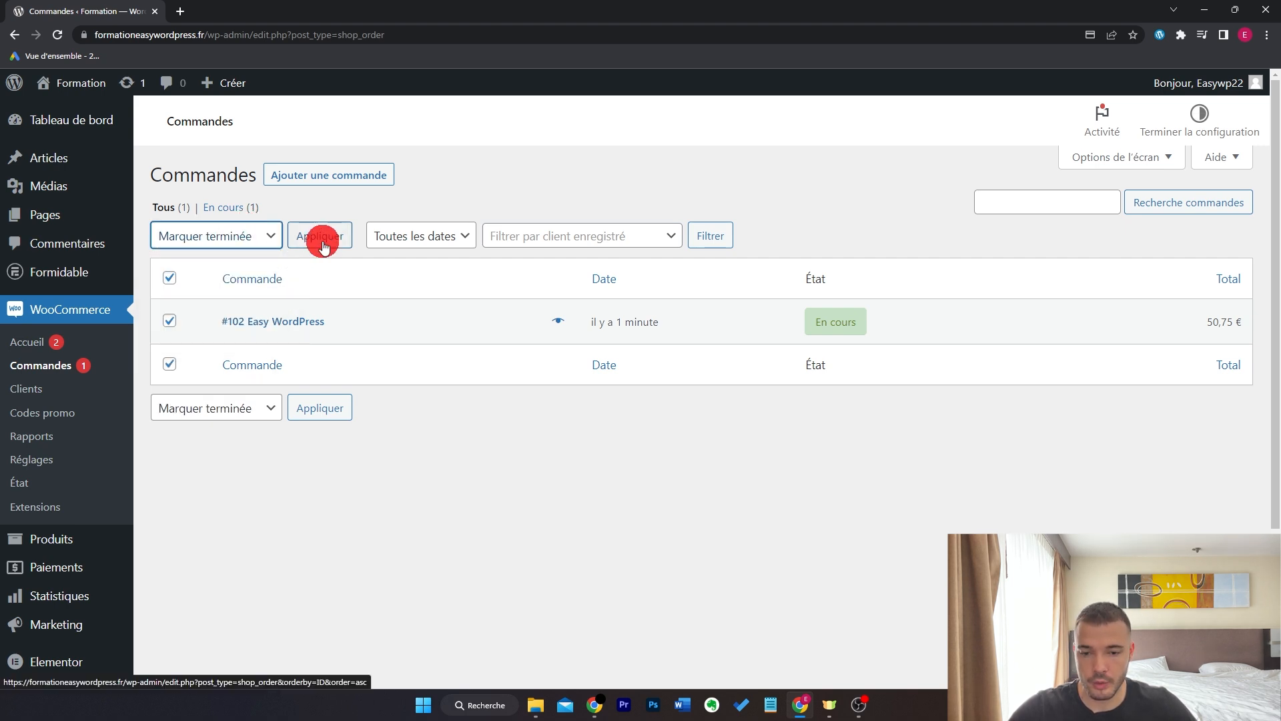
pyautogui.click(321, 236)
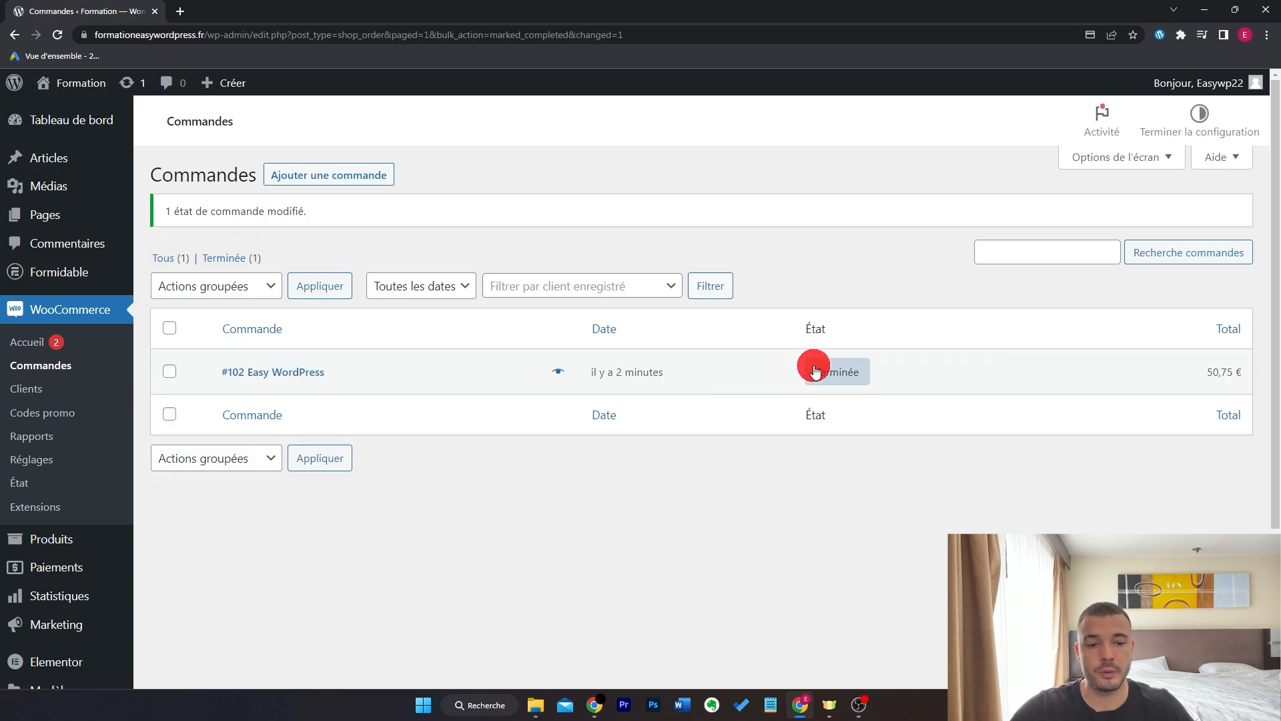
pyautogui.moveTo(820, 373)
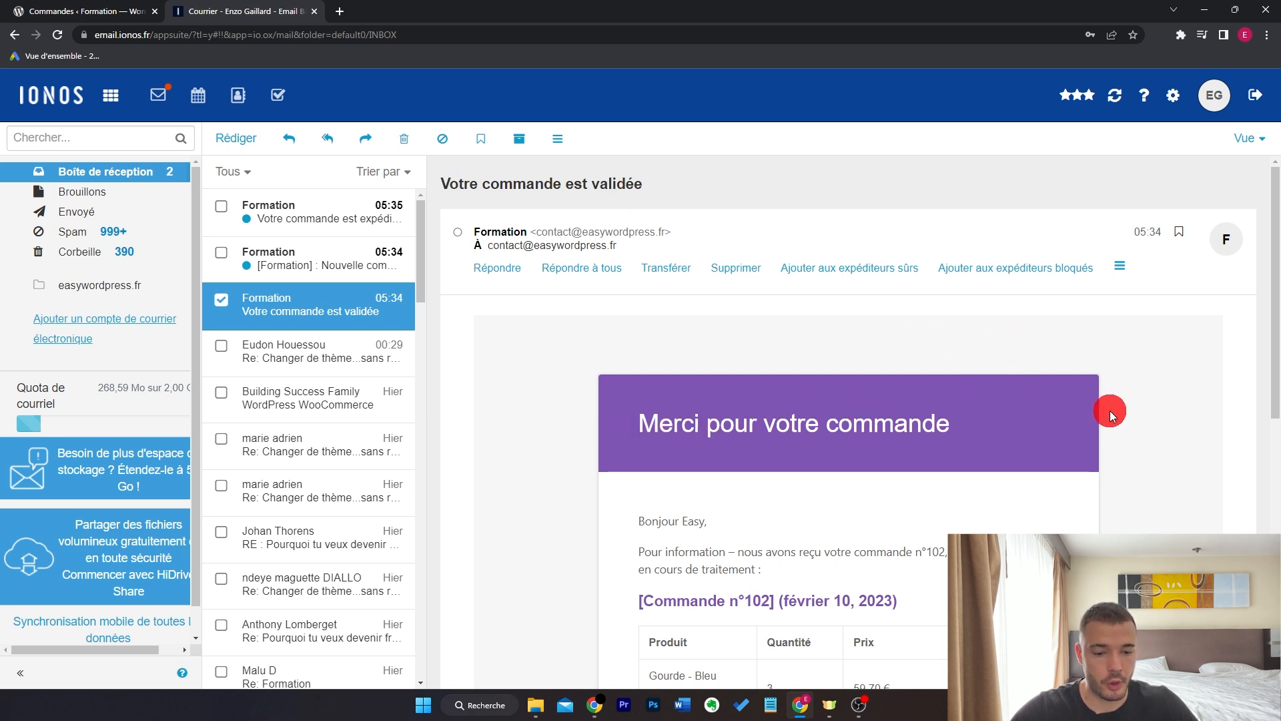
# - Read through the 'Votre commande est validée' email
pyautogui.scroll(-4, 1109, 412)
pyautogui.moveTo(681, 253); pyautogui.dragTo(707, 252)
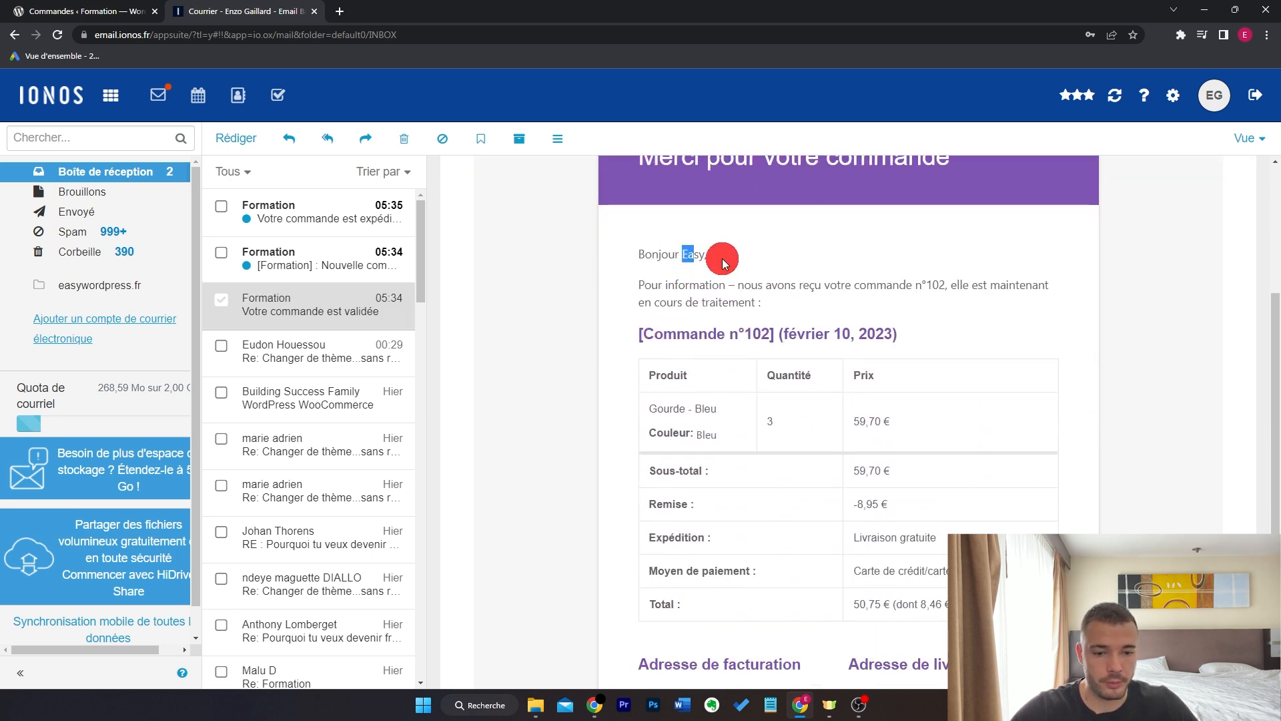
pyautogui.scroll(-1, 1014, 338)
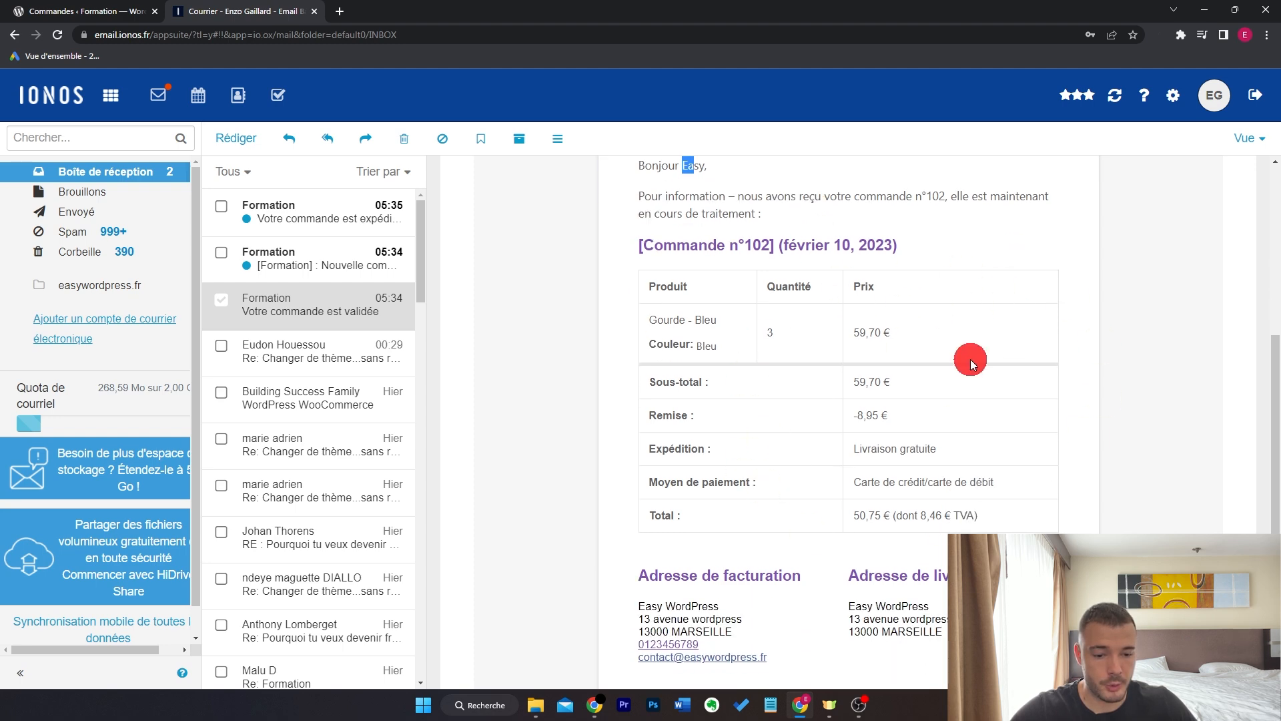
pyautogui.scroll(-2, 971, 360)
pyautogui.scroll(7, 934, 364)
# - Open the 'Nouvelle commande n°102' email and scroll through it
pyautogui.click(370, 272)
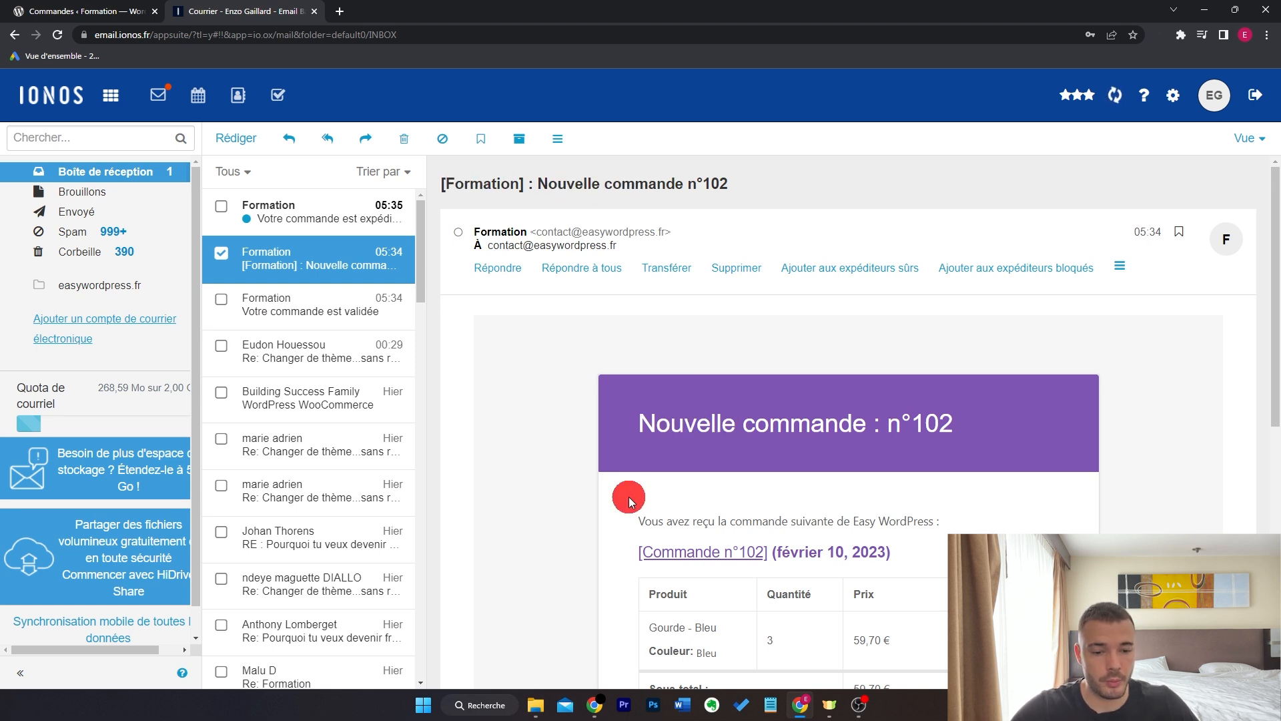
pyautogui.scroll(-4, 628, 499)
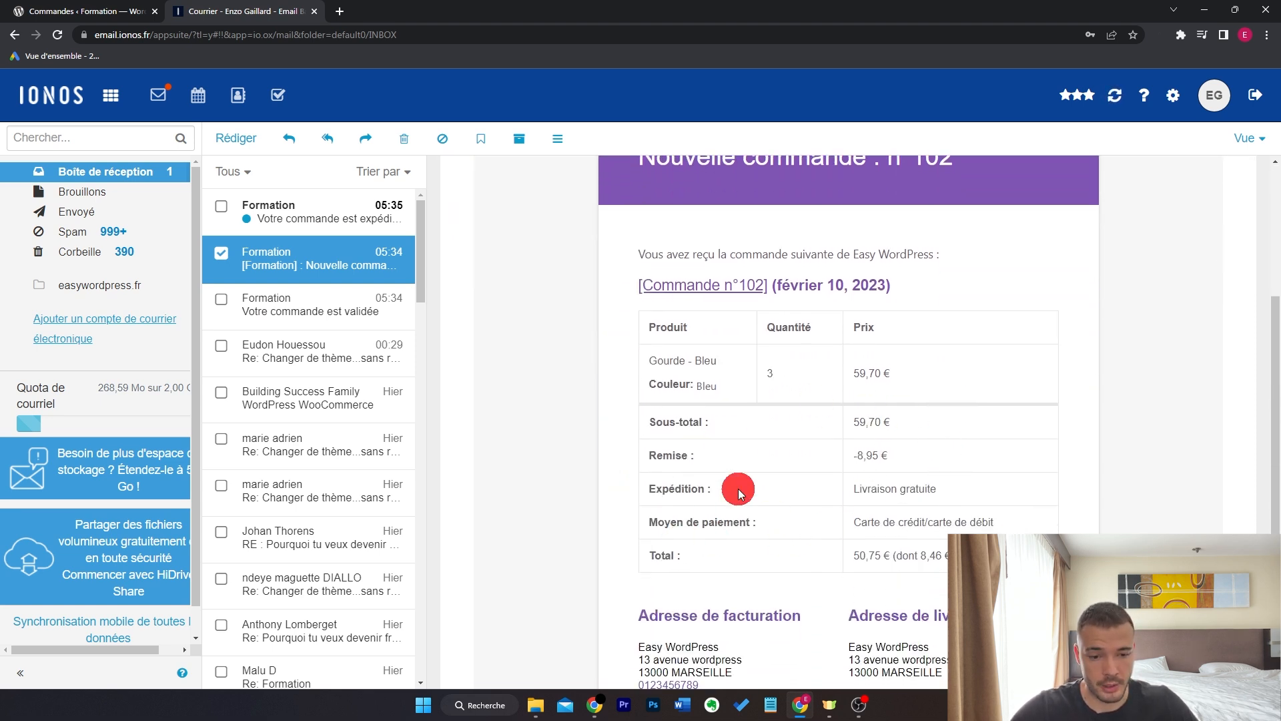
pyautogui.scroll(4, 738, 493)
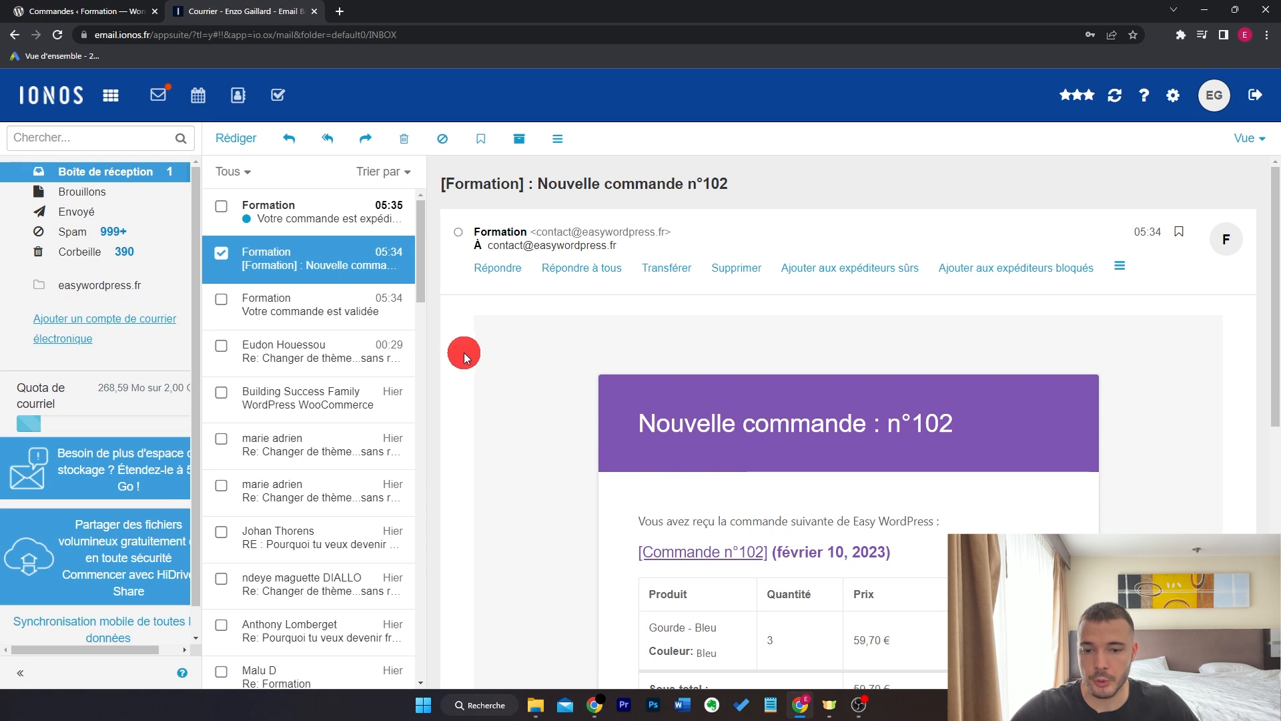
# - Open 'Votre commande est expédiée' and check its subject and 4-5 jours delivery note
pyautogui.click(362, 220)
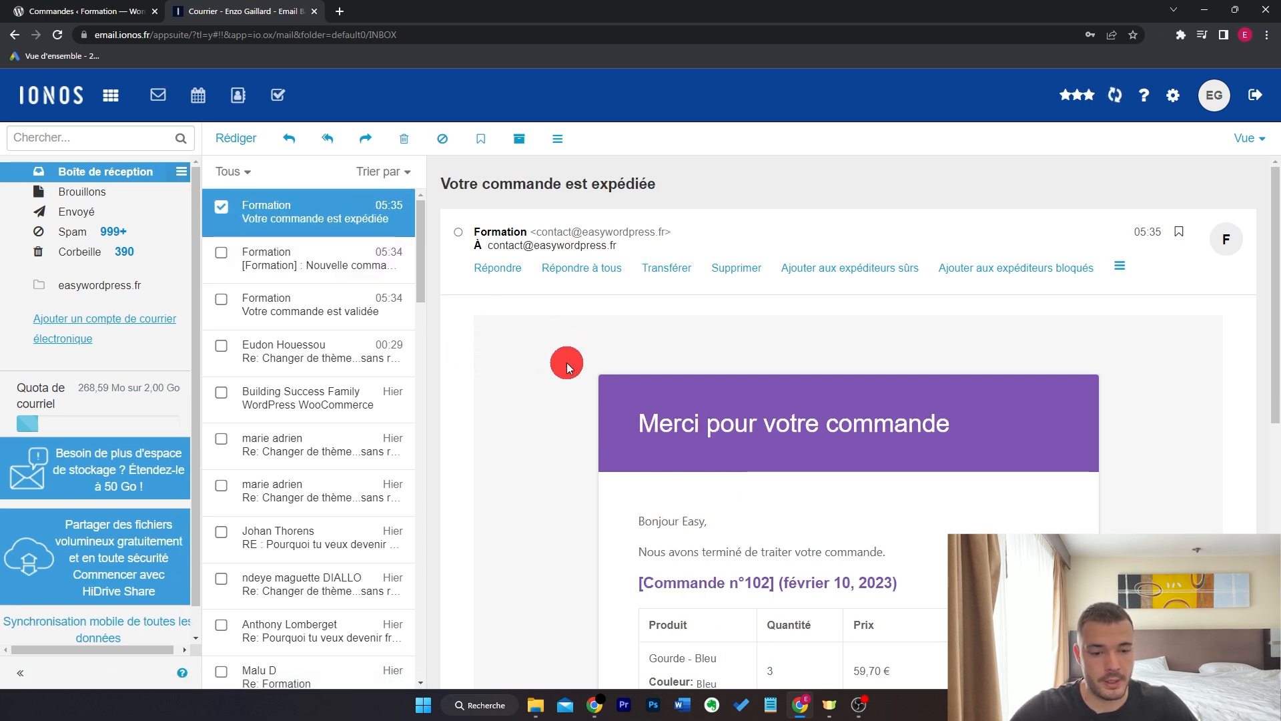
pyautogui.moveTo(661, 182); pyautogui.dragTo(450, 184)
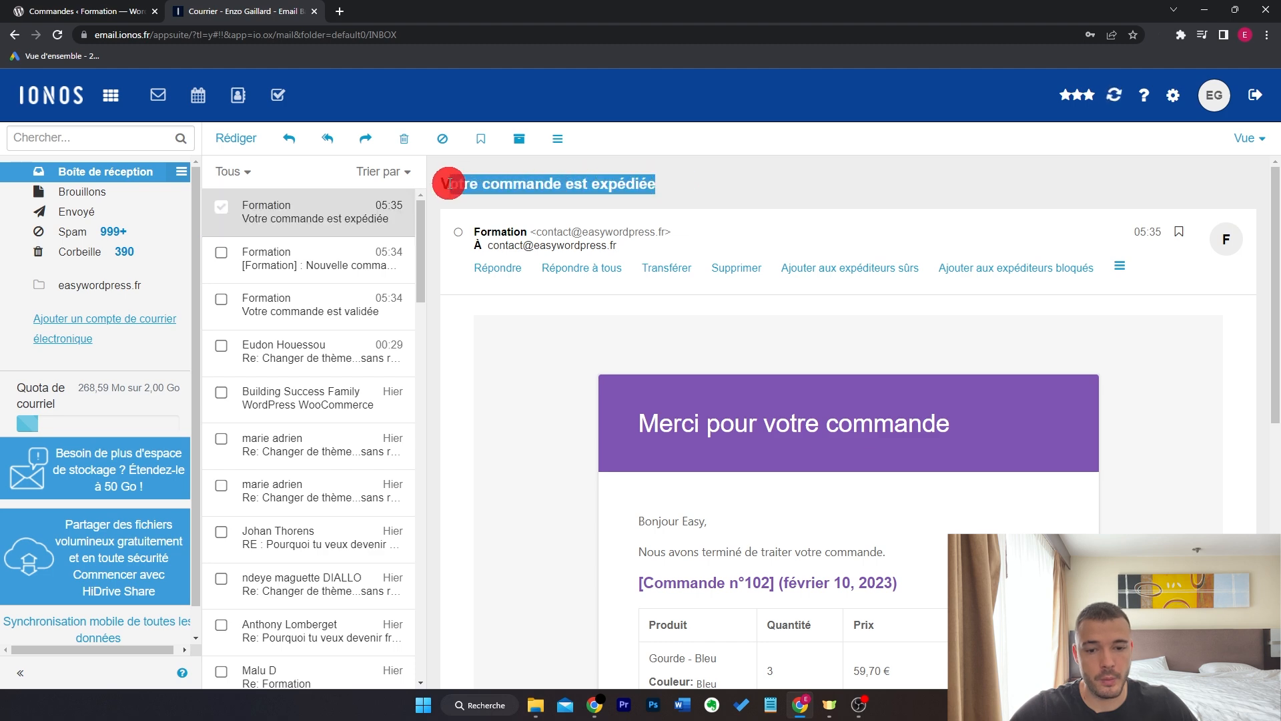
pyautogui.scroll(-1, 561, 435)
pyautogui.click(642, 467)
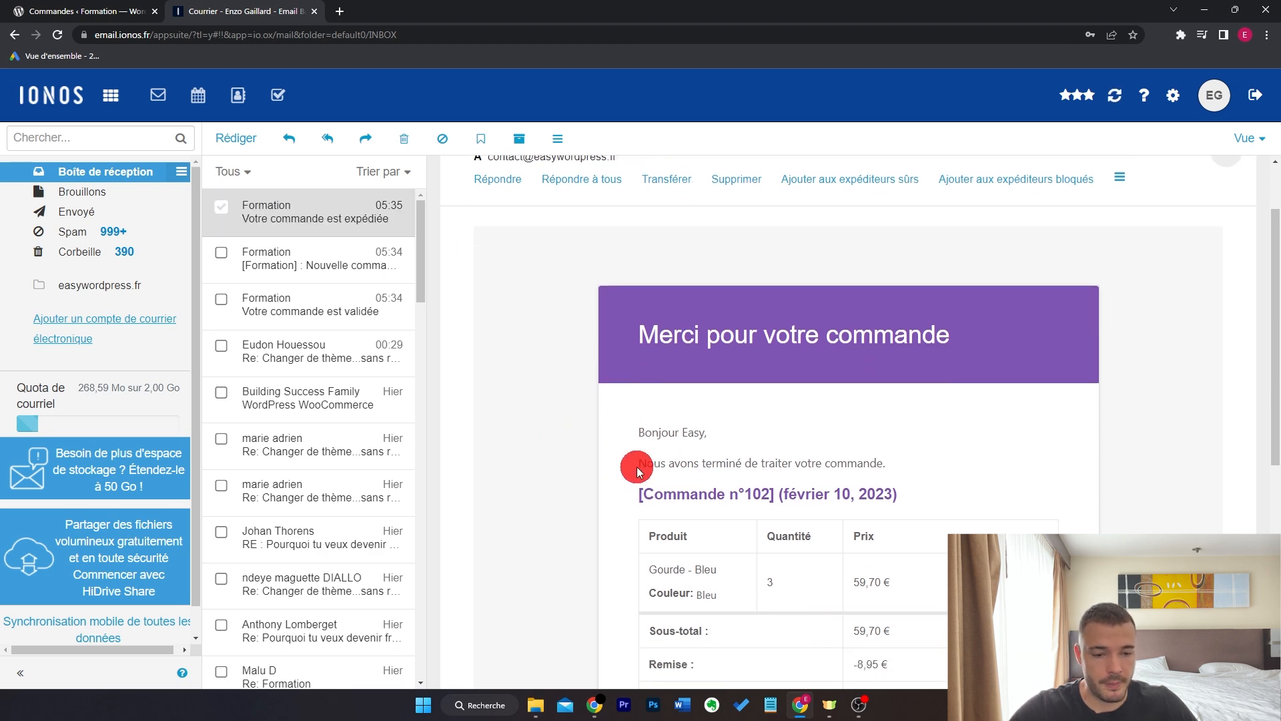
pyautogui.scroll(-4, 935, 432)
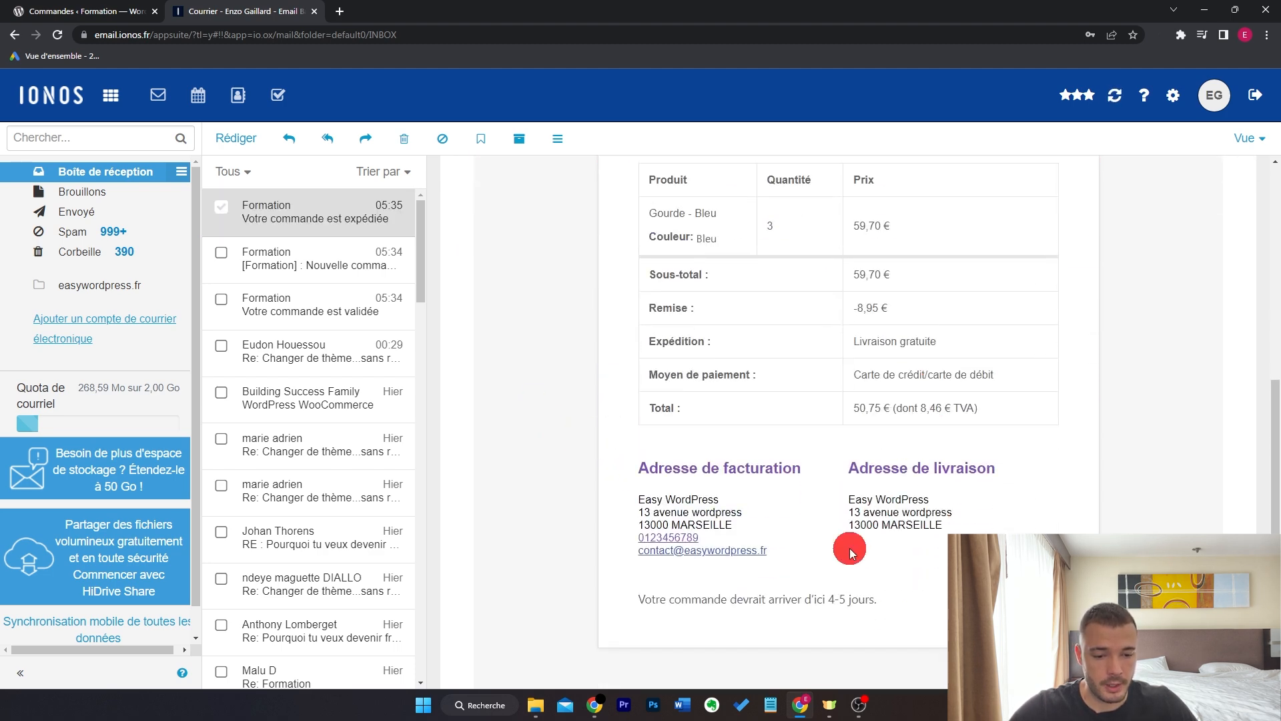
pyautogui.moveTo(635, 599); pyautogui.dragTo(940, 594)
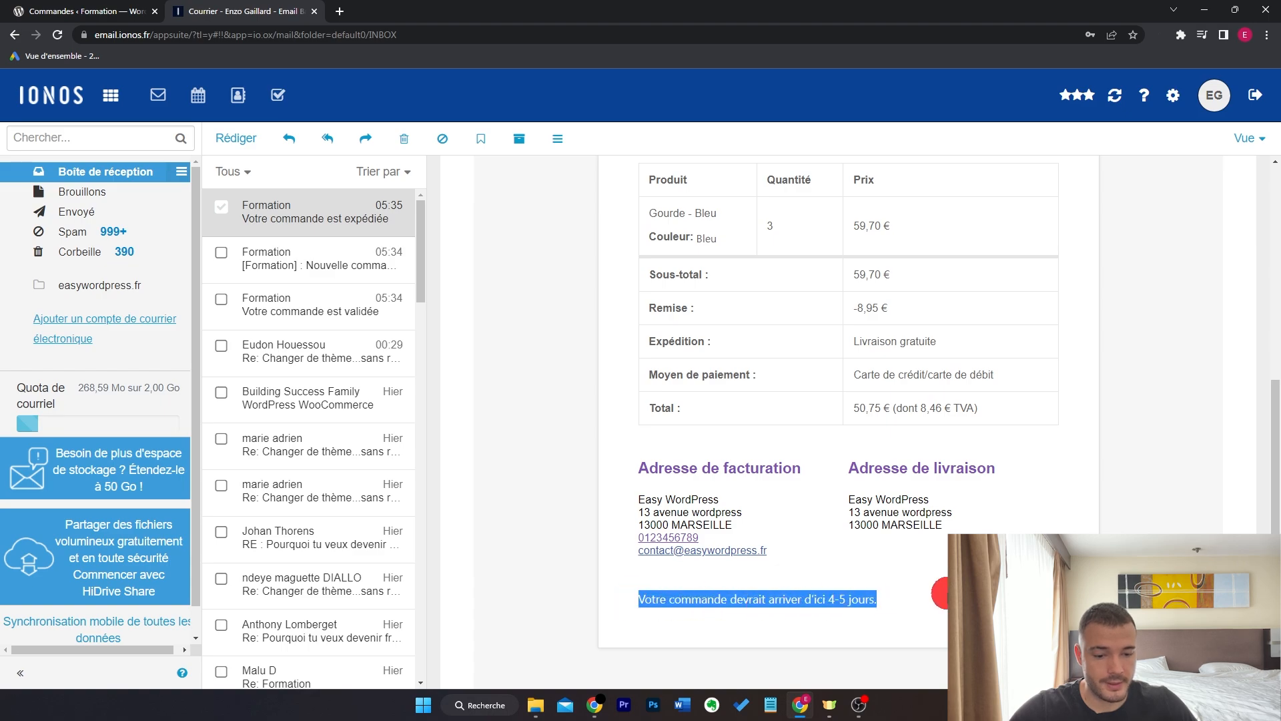